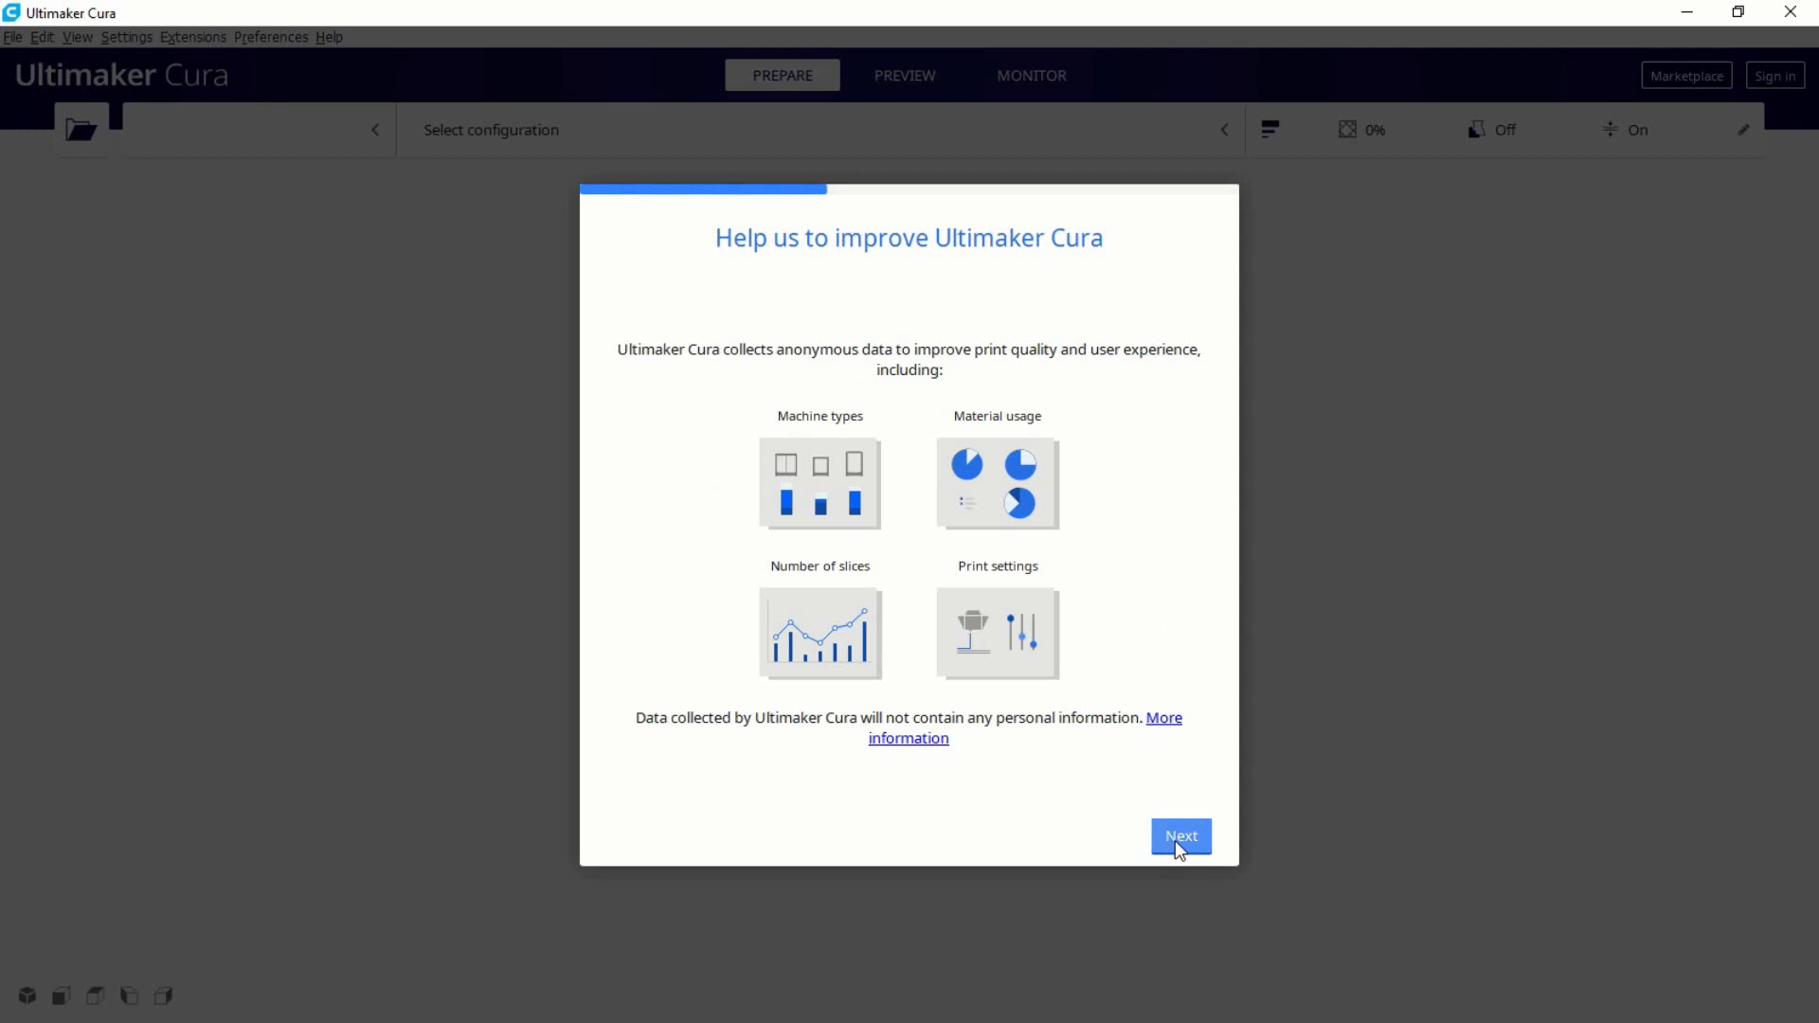
Add a non-networked Ultimaker 3 printer in the setup wizard and finish without an Ultimaker account.
{"action": "left_click", "coordinate": [1175, 839]}
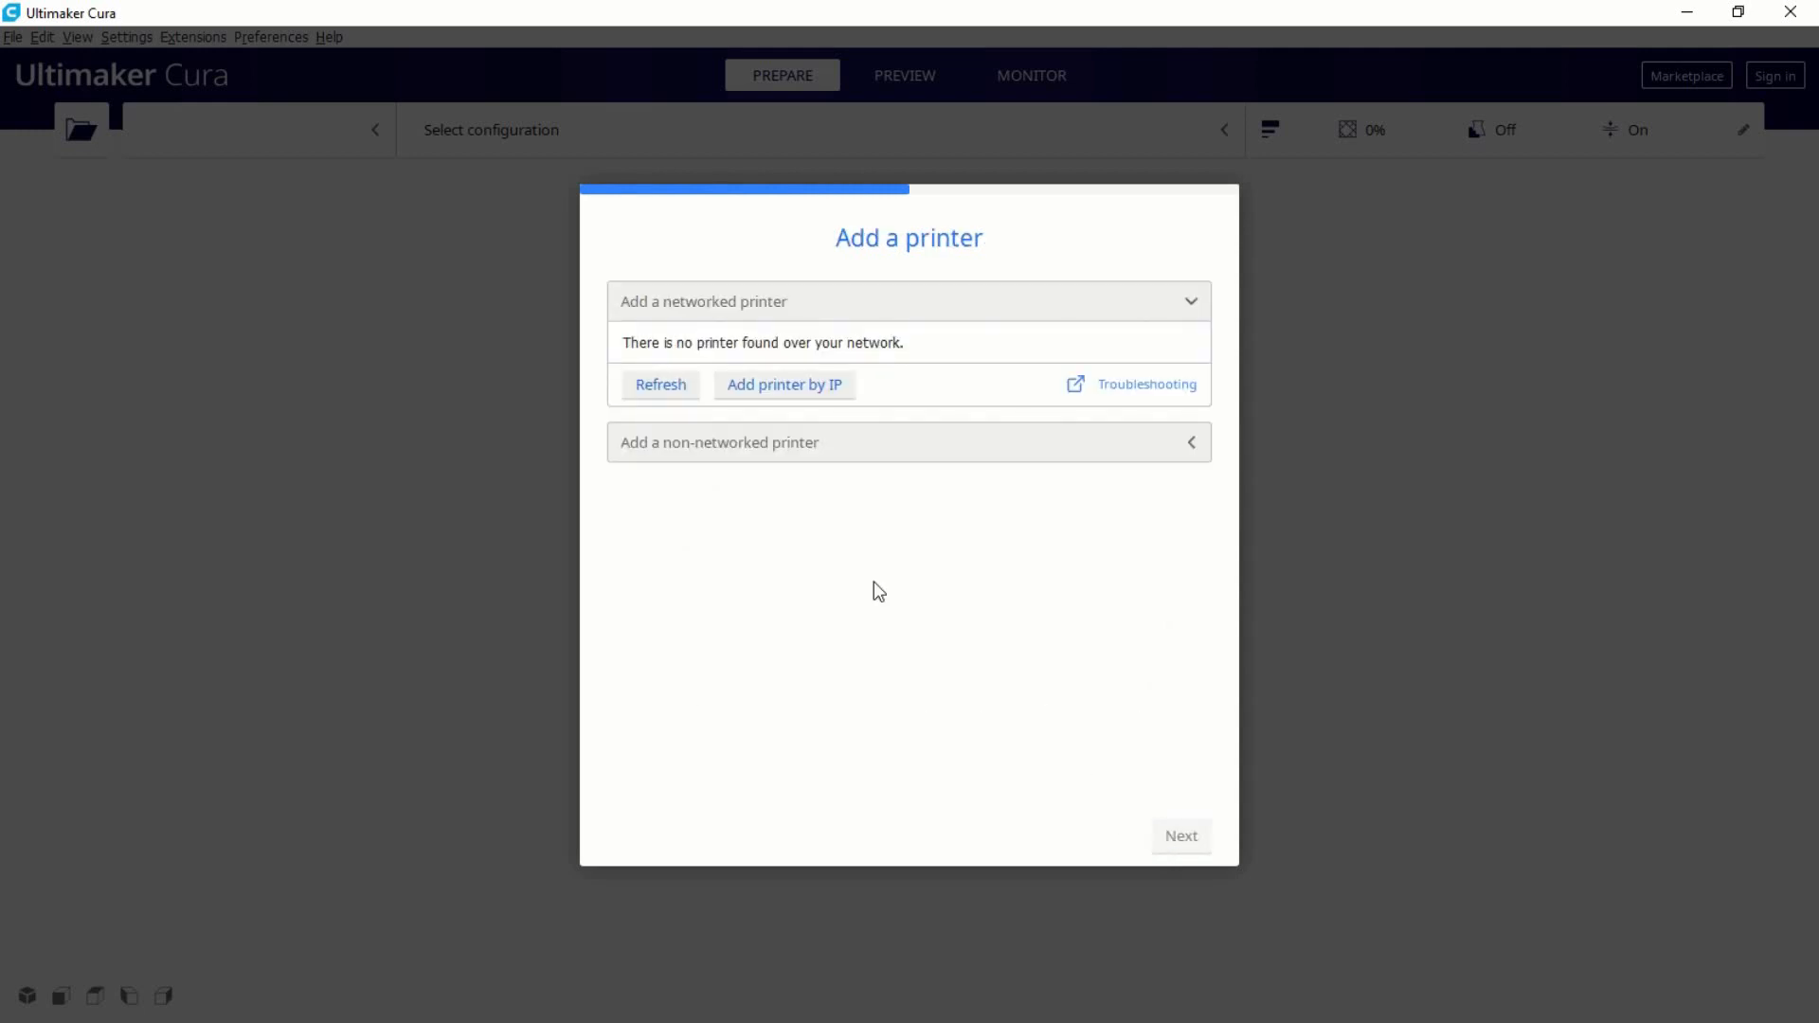
{"action": "left_click", "coordinate": [837, 446]}
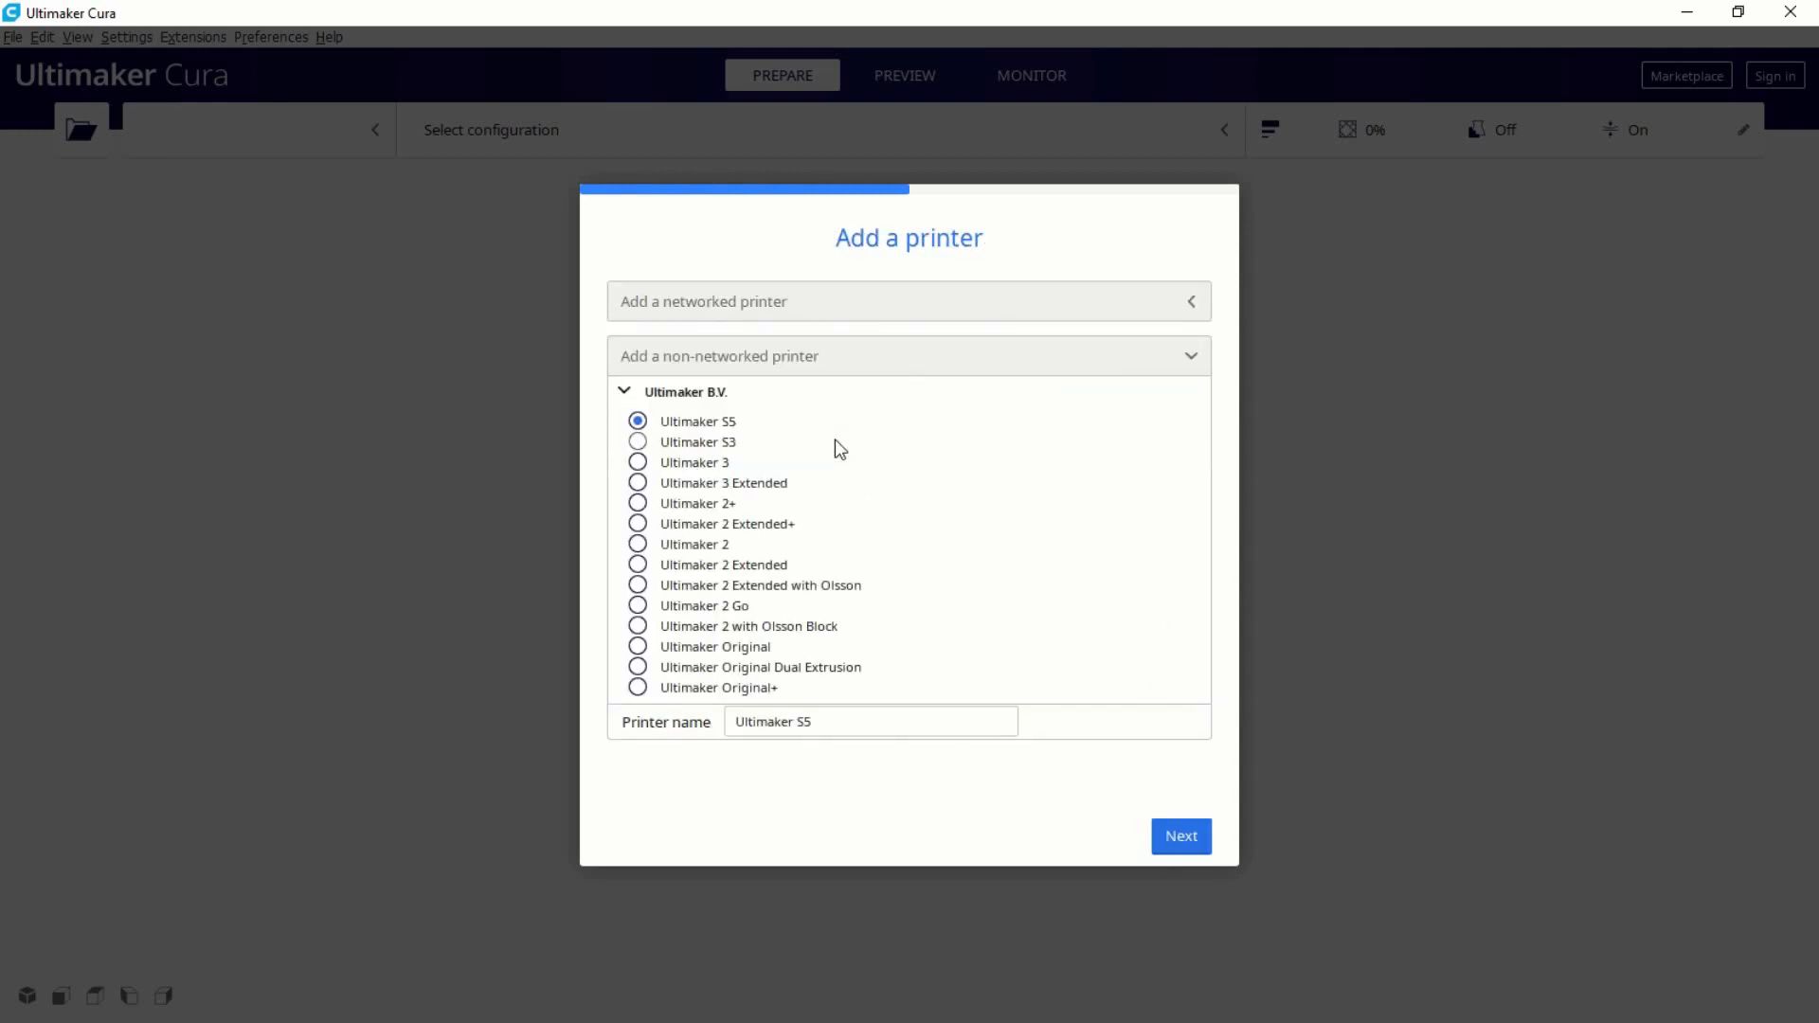
{"action": "left_click", "coordinate": [694, 464]}
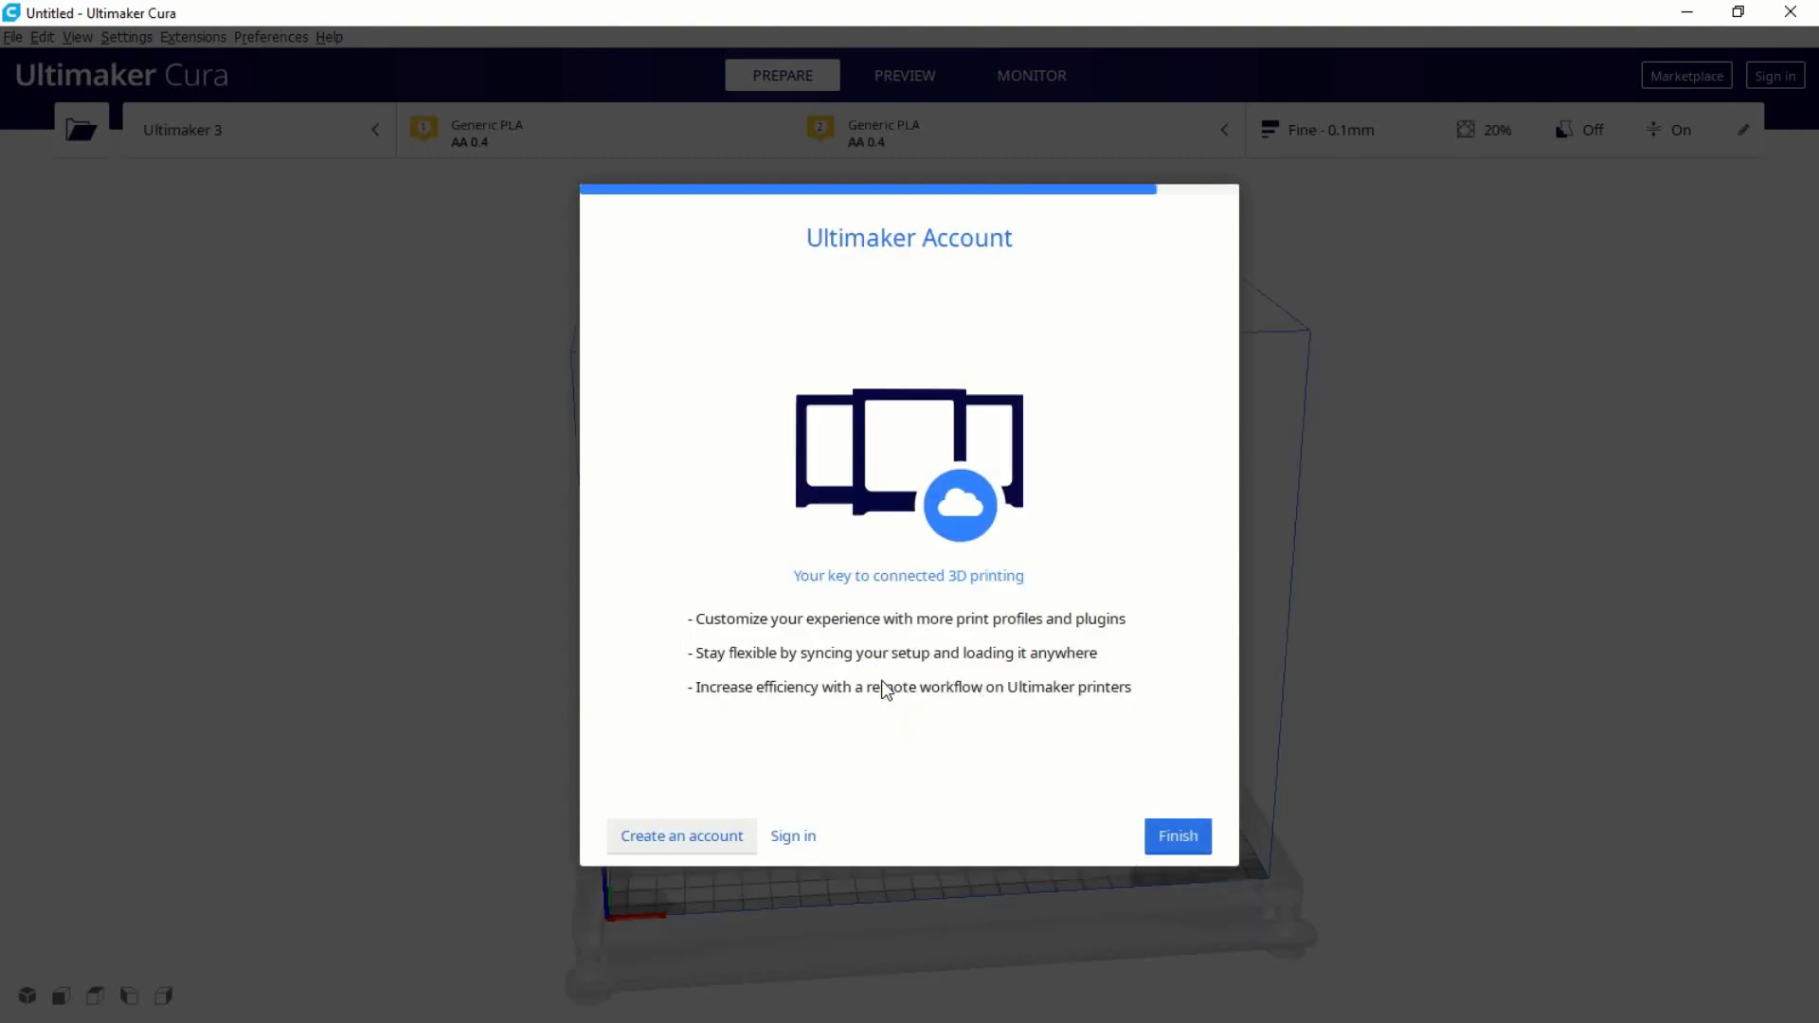
{"action": "left_click", "coordinate": [1173, 837]}
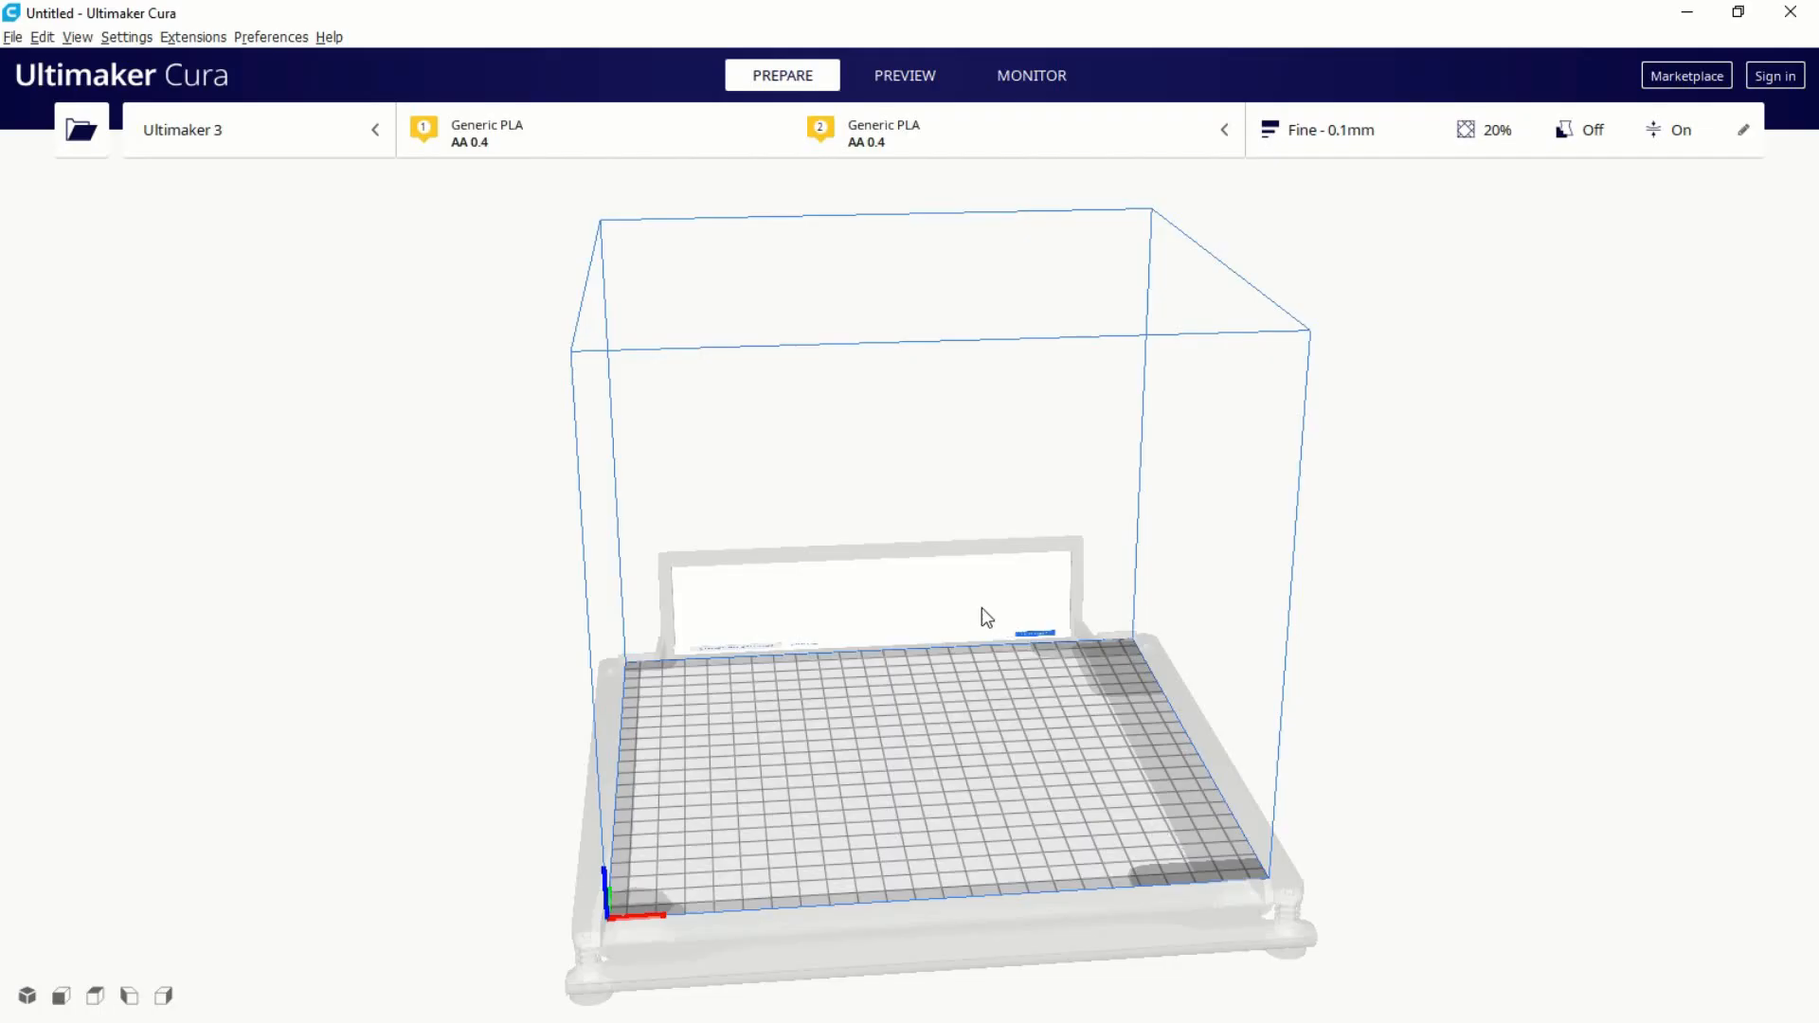
Set the interface language to Français in the general preferences and close them.
{"action": "right_click_drag", "start_coordinate": [964, 636], "coordinate": [826, 644]}
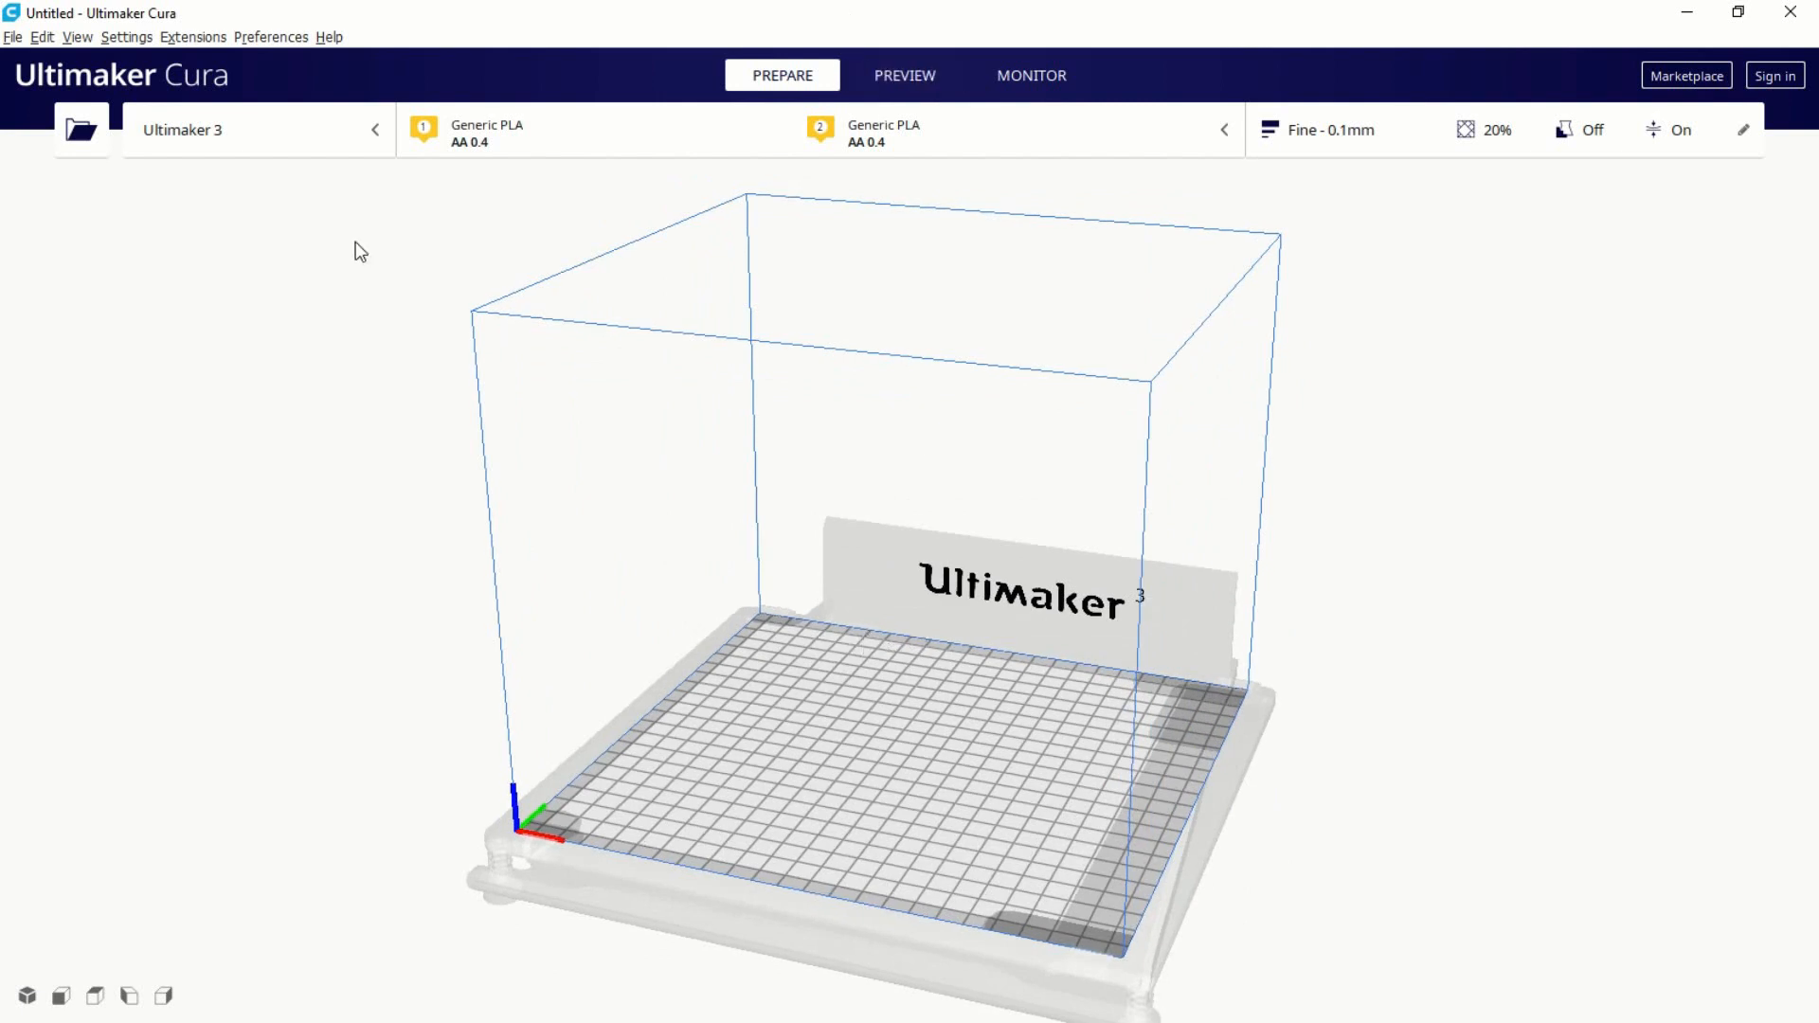
{"action": "left_click", "coordinate": [288, 37]}
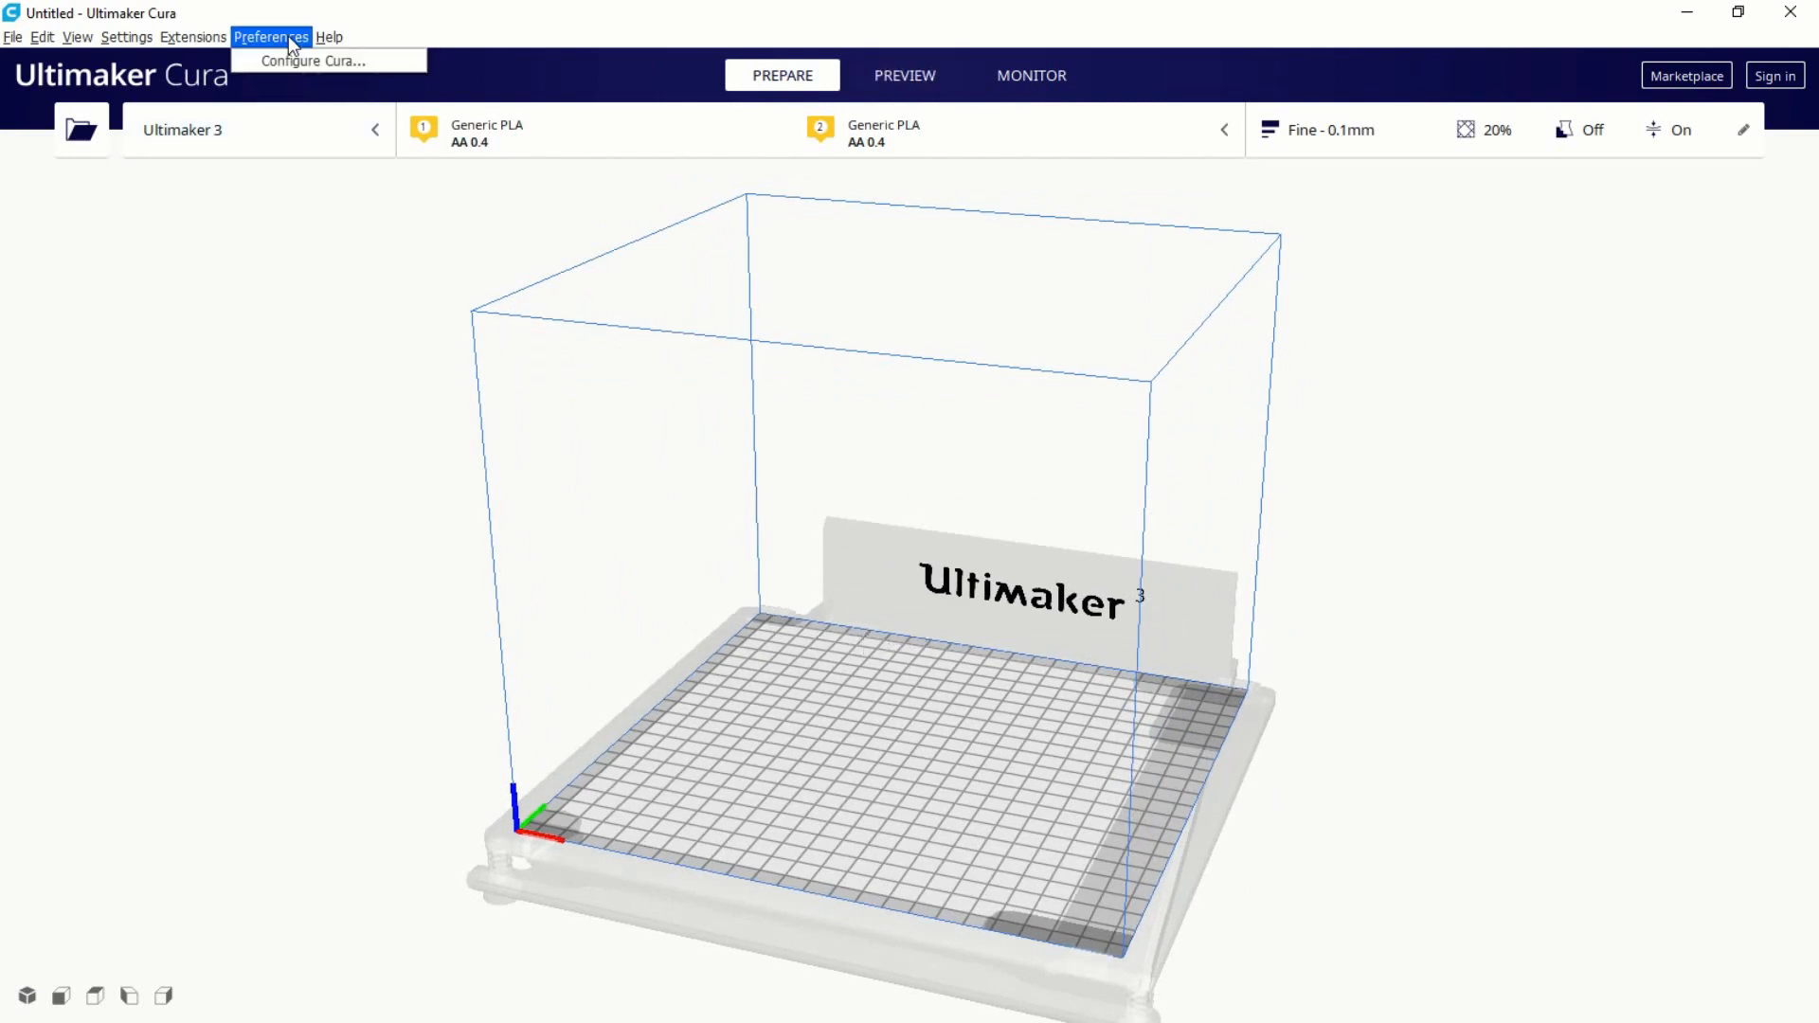
{"action": "left_click", "coordinate": [292, 62]}
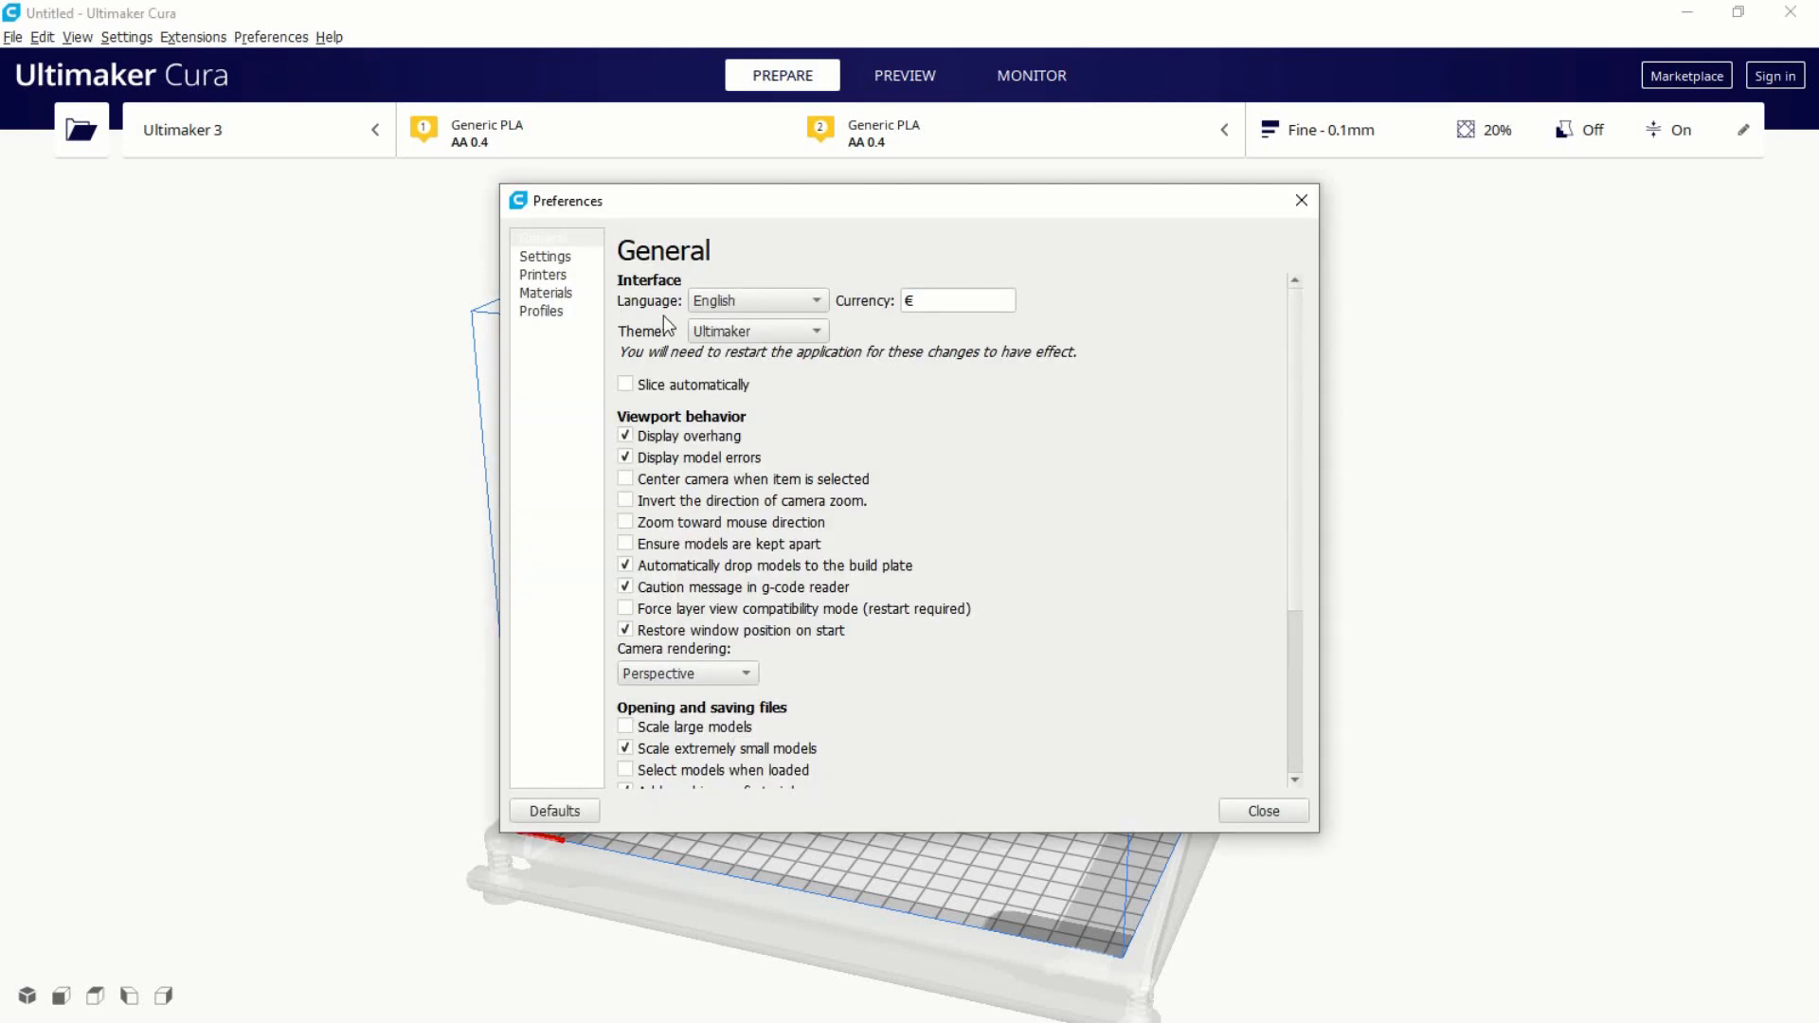
{"action": "left_click", "coordinate": [739, 300]}
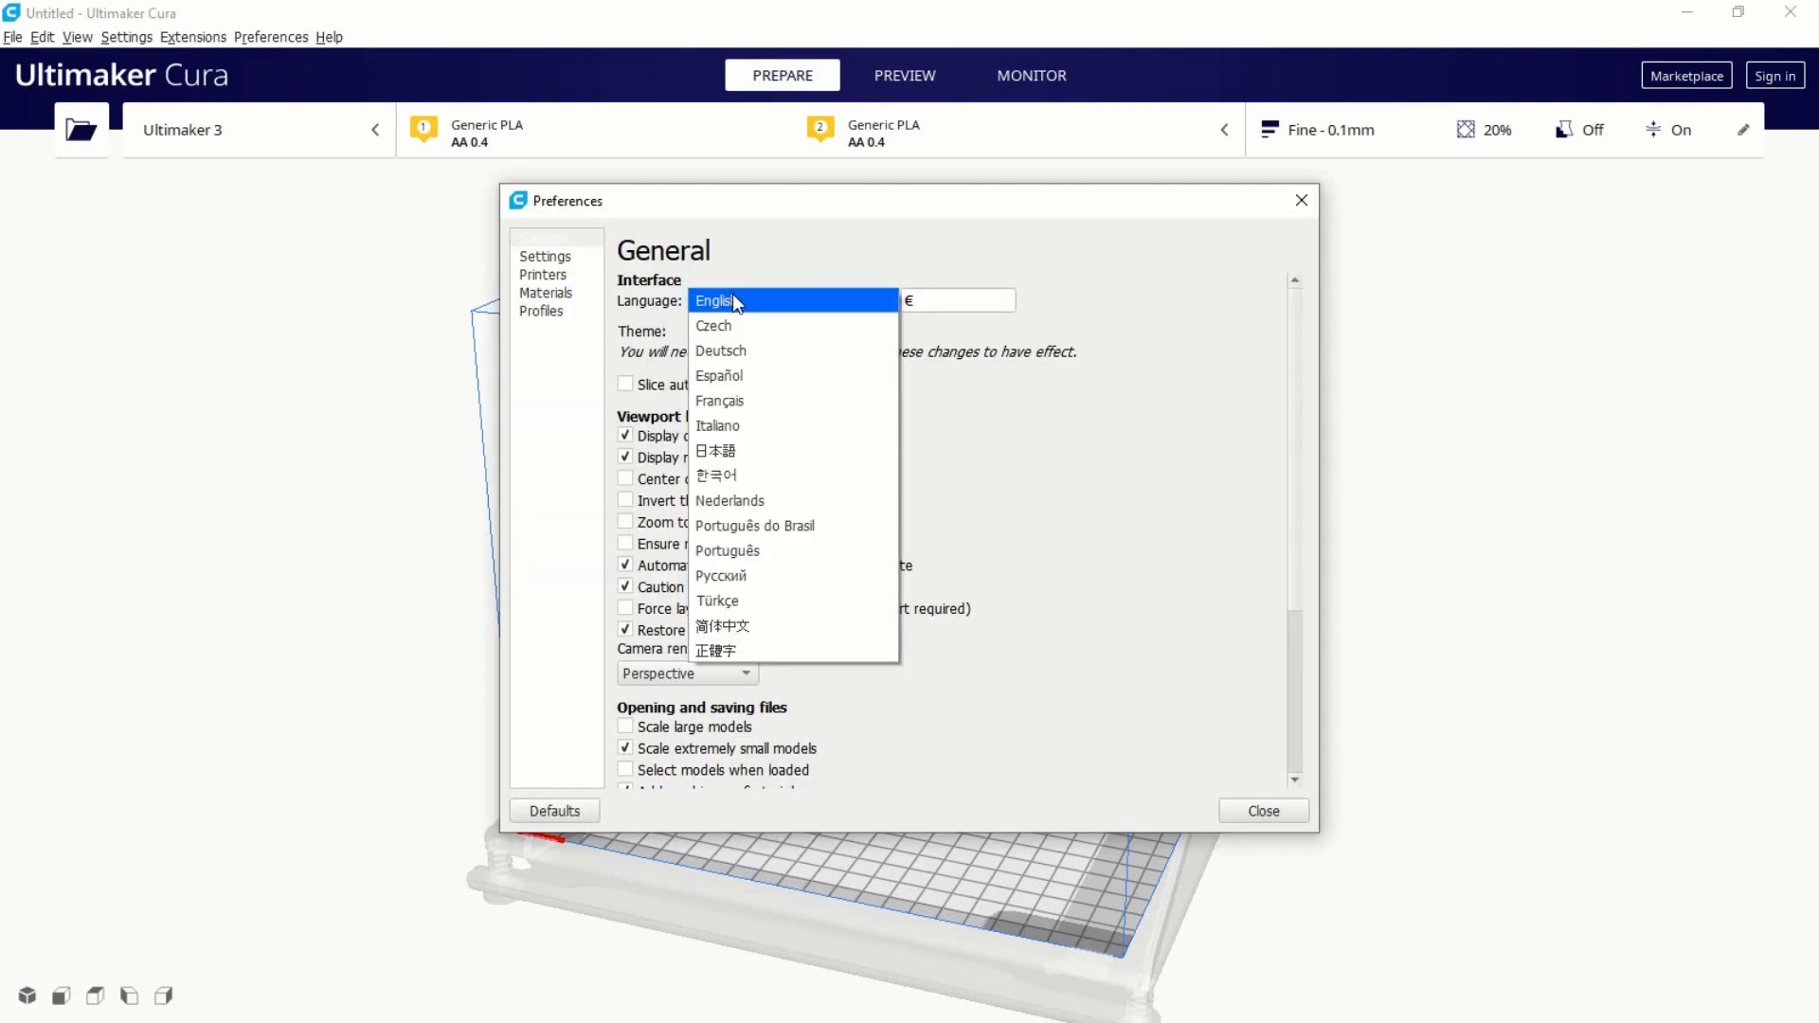
{"action": "left_click", "coordinate": [760, 401]}
{"action": "scroll", "coordinate": [1004, 464], "scroll_direction": "down", "scroll_amount": 1}
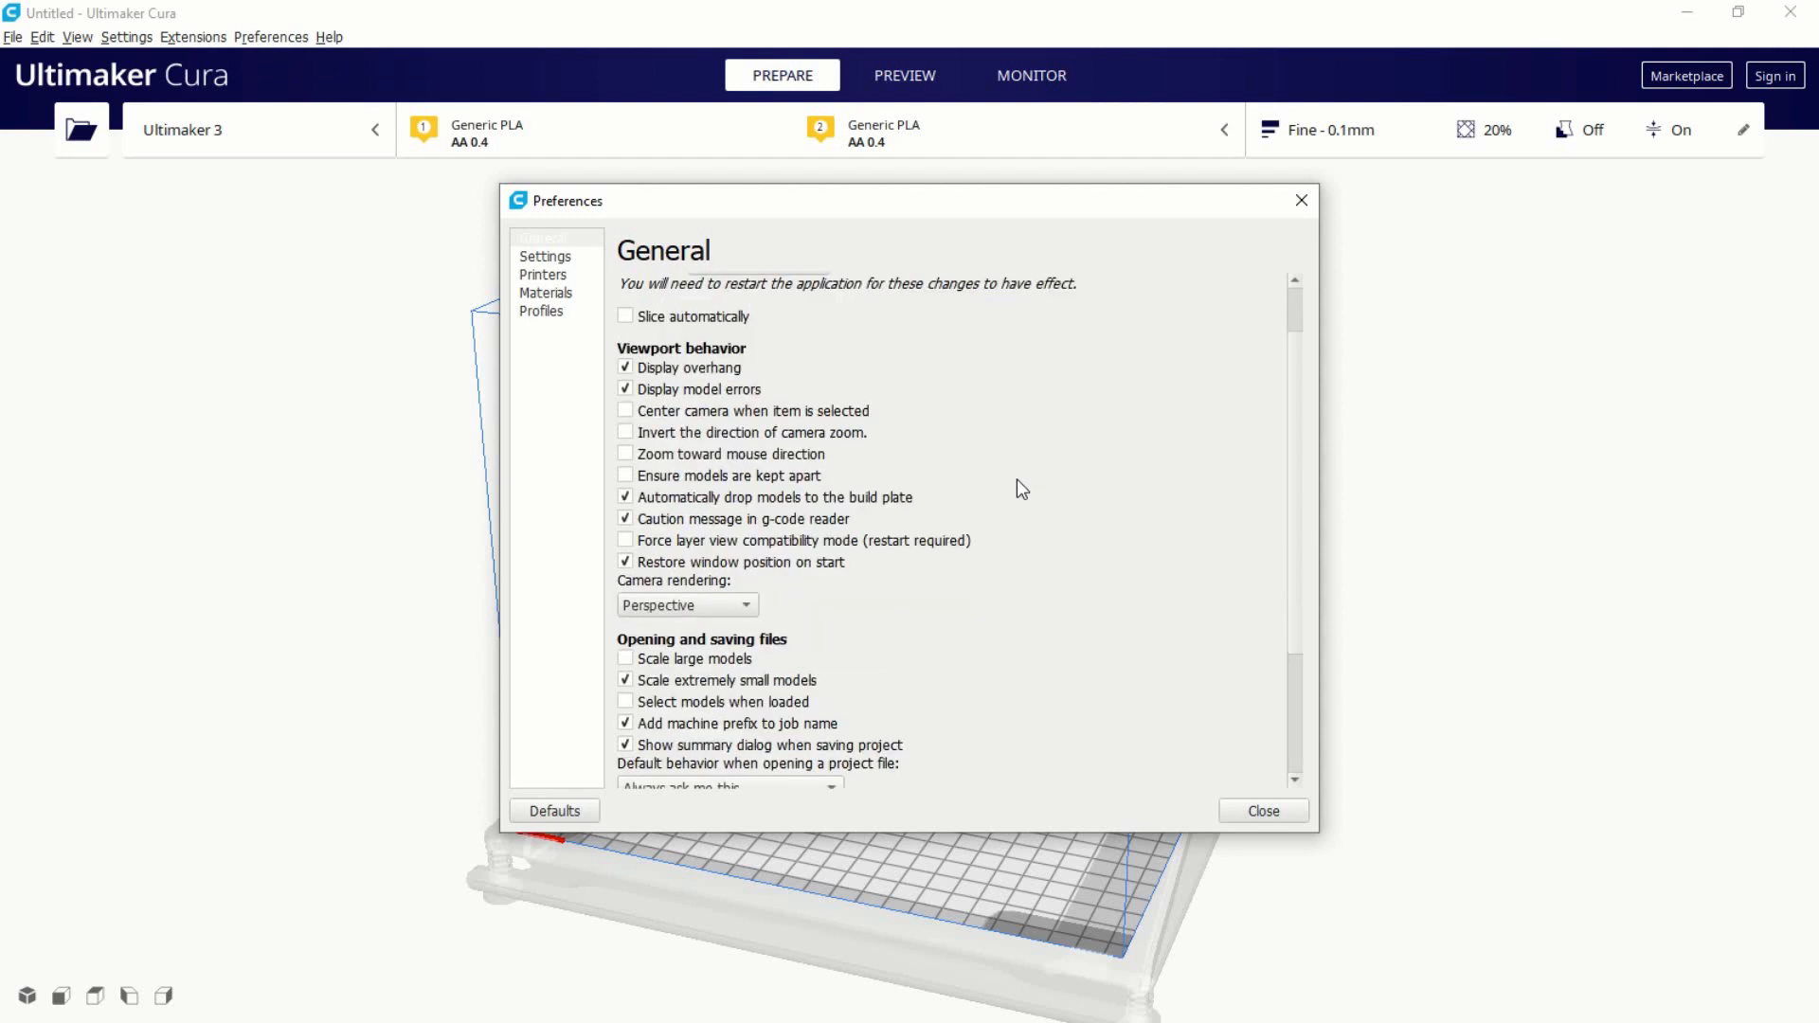
{"action": "scroll", "coordinate": [1016, 483], "scroll_direction": "down", "scroll_amount": 3}
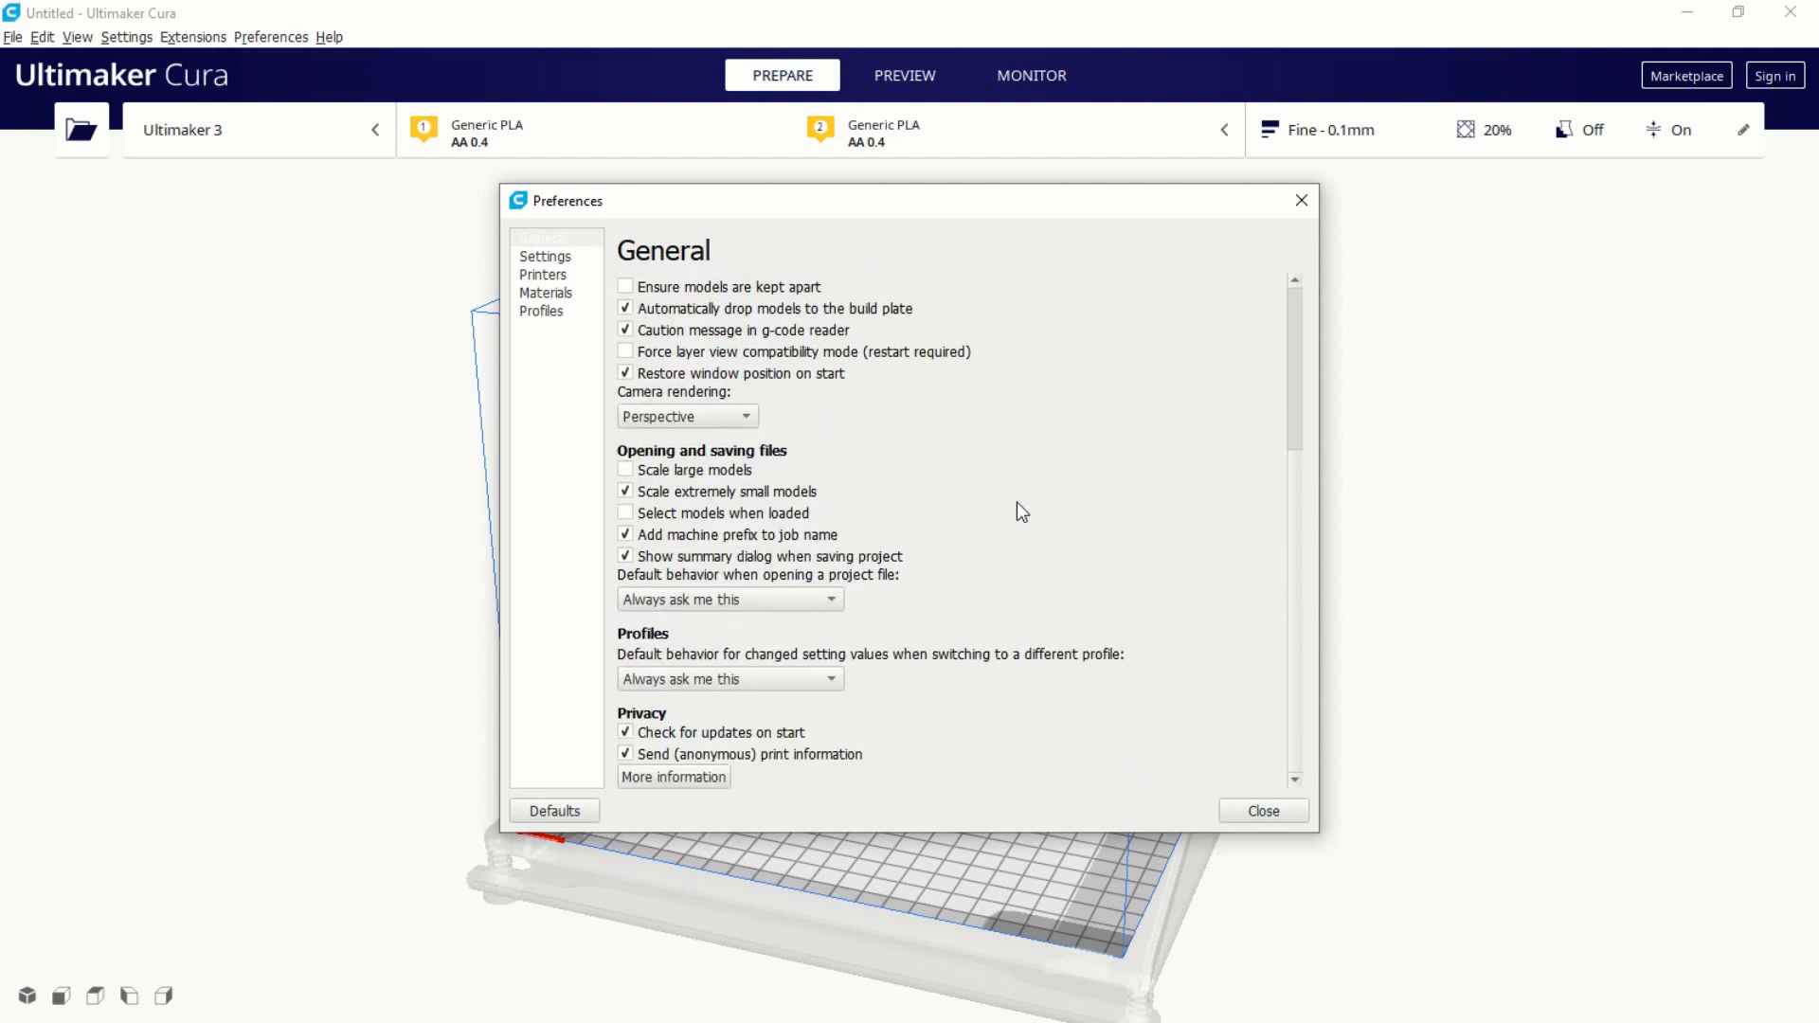
{"action": "left_click", "coordinate": [1260, 812]}
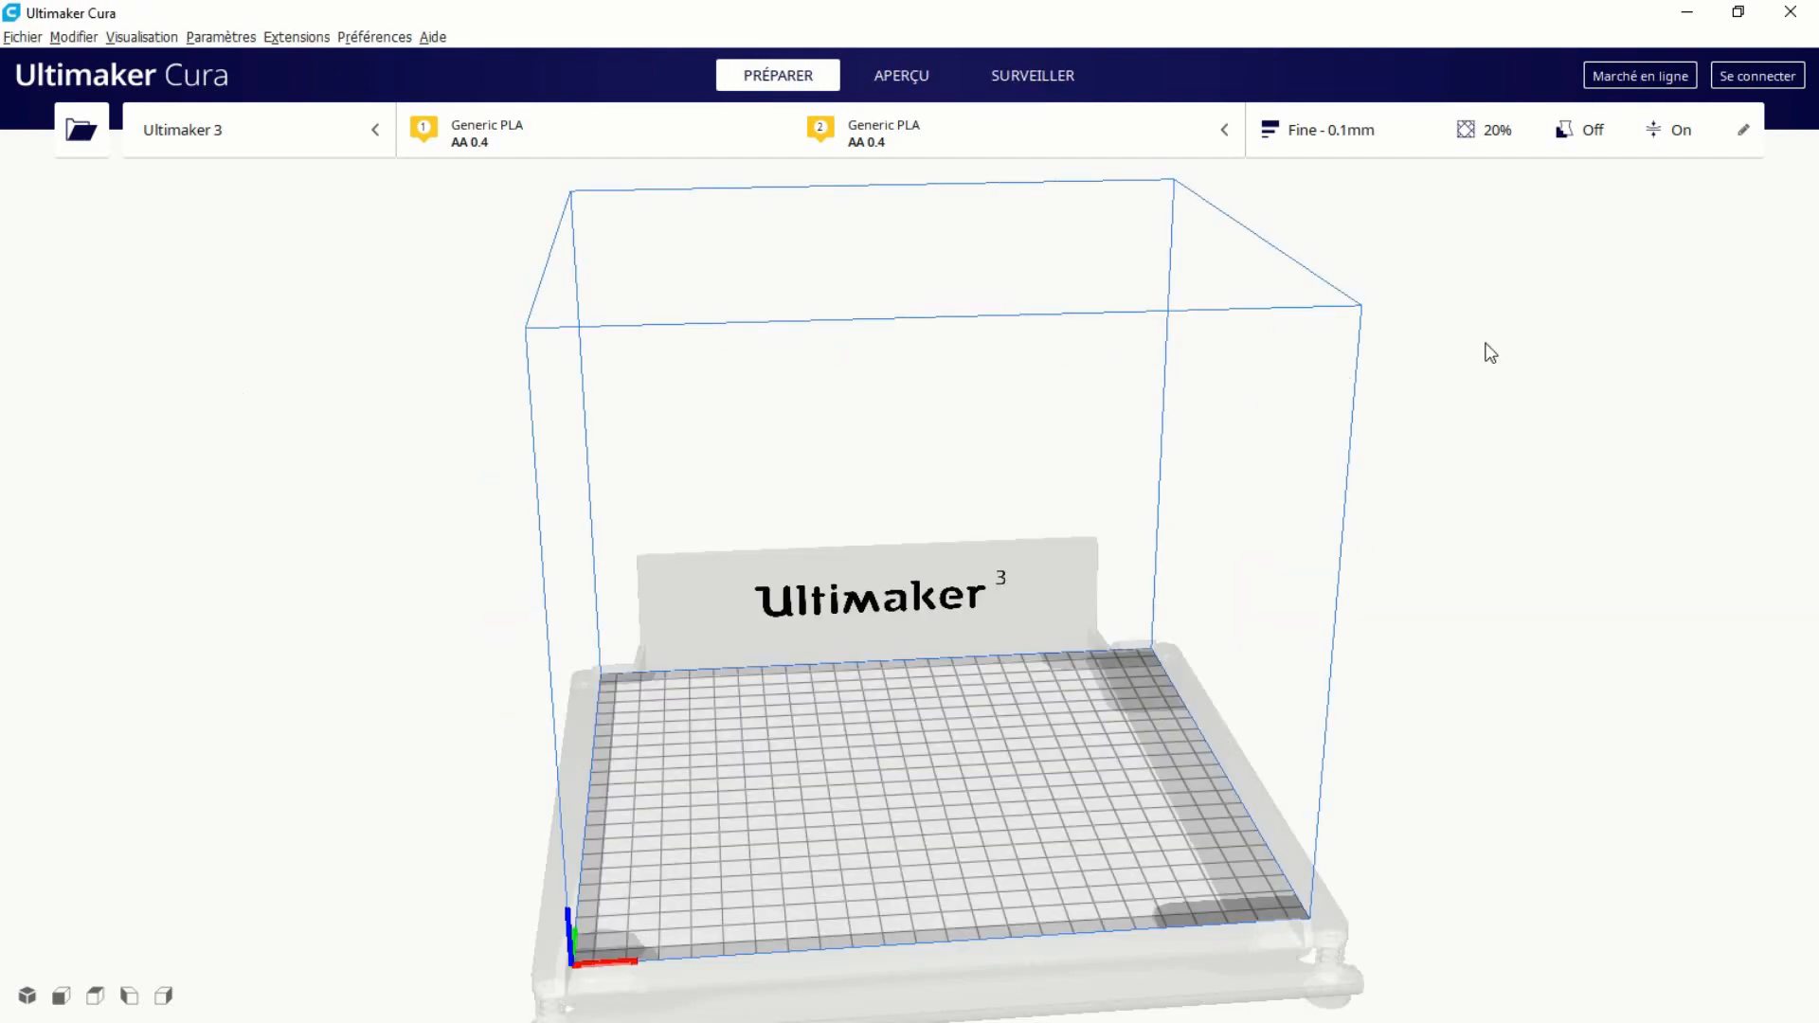
Open the print settings, look at the recommended mode, and return to the custom mode.
{"action": "left_click", "coordinate": [1743, 131]}
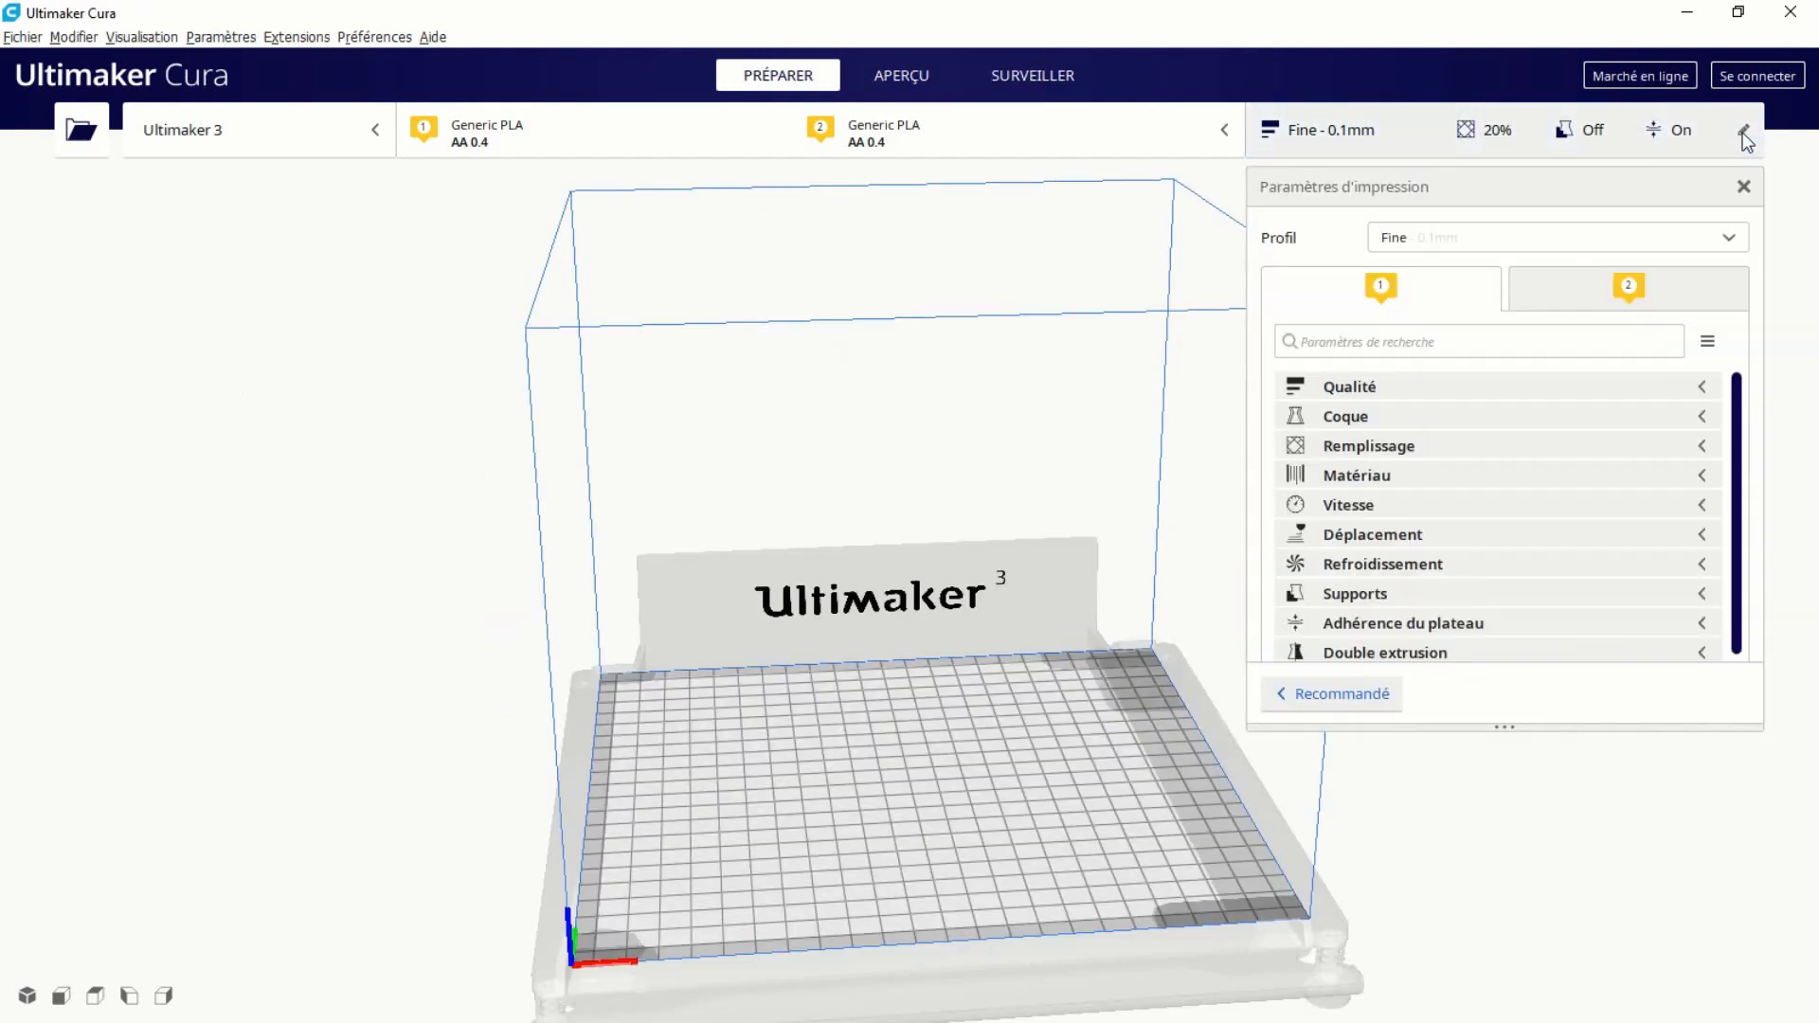
{"action": "left_click", "coordinate": [1344, 697]}
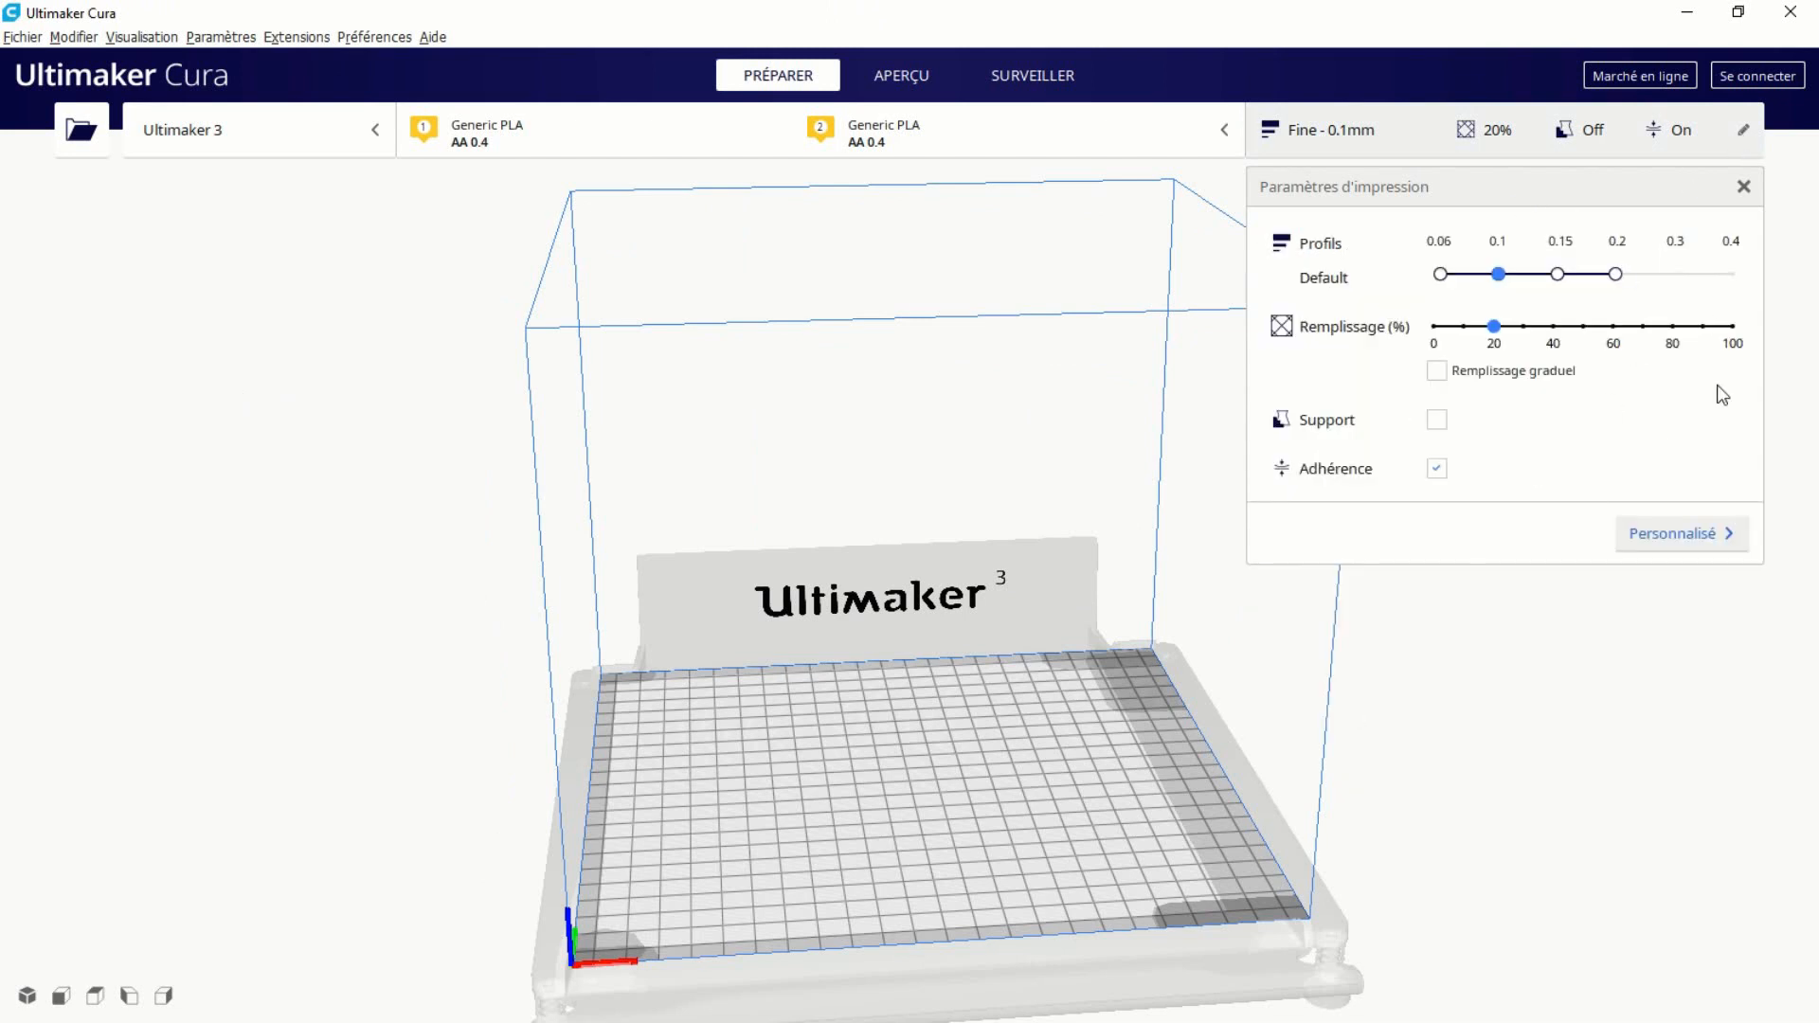
{"action": "left_click", "coordinate": [1674, 531]}
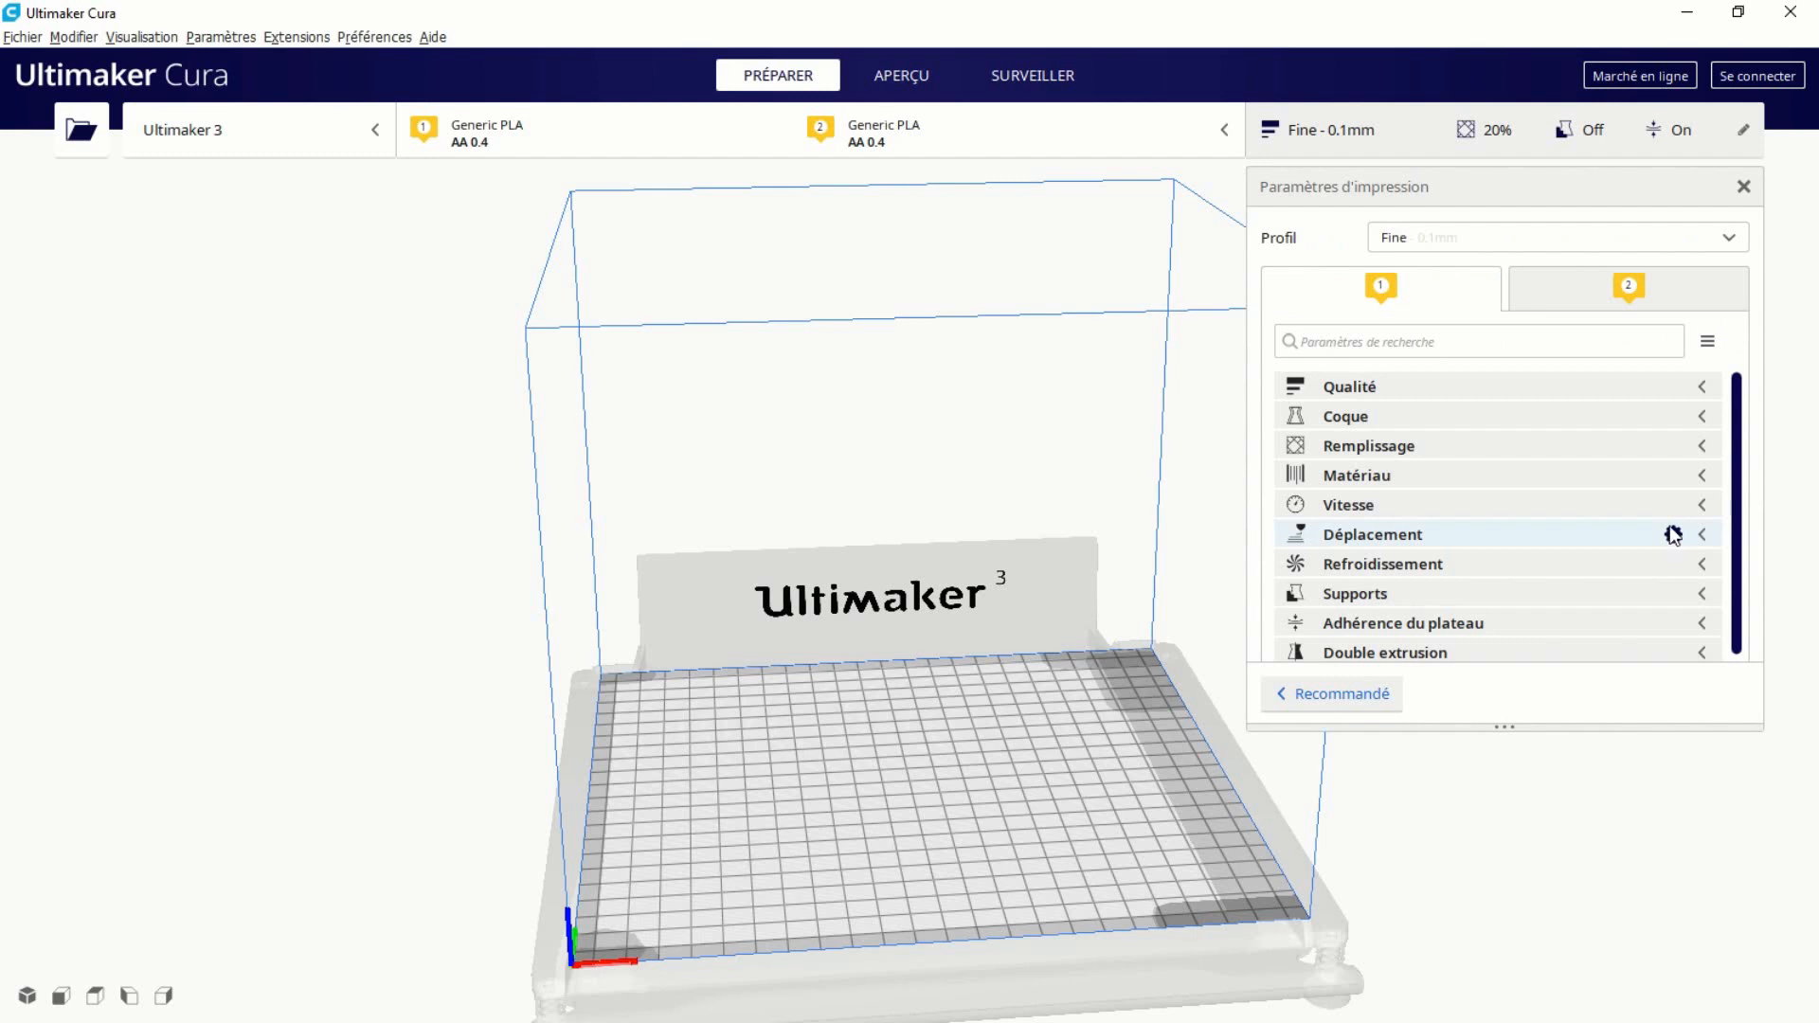
Make the Hauteur de la couche initiale and Largeur de ligne settings visible in the Qualité category.
{"action": "left_click", "coordinate": [1702, 389]}
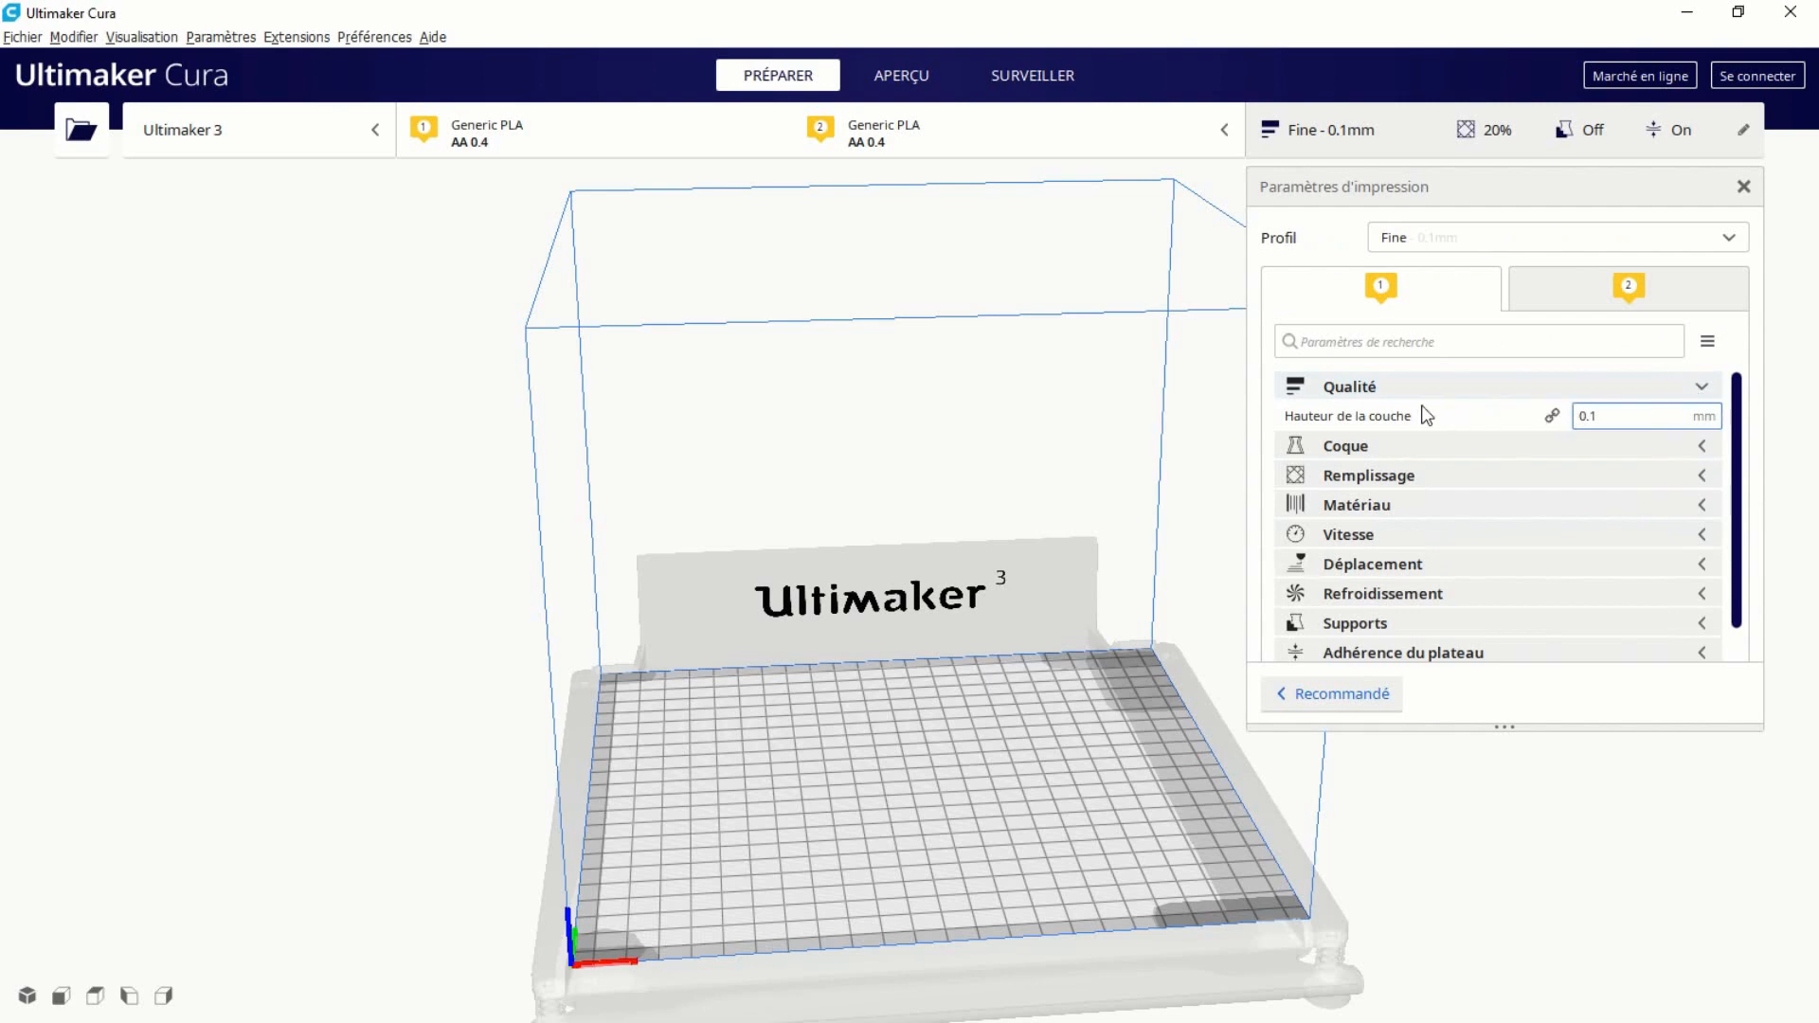
{"action": "mouse_move", "coordinate": [1425, 415]}
{"action": "left_click", "coordinate": [1674, 386]}
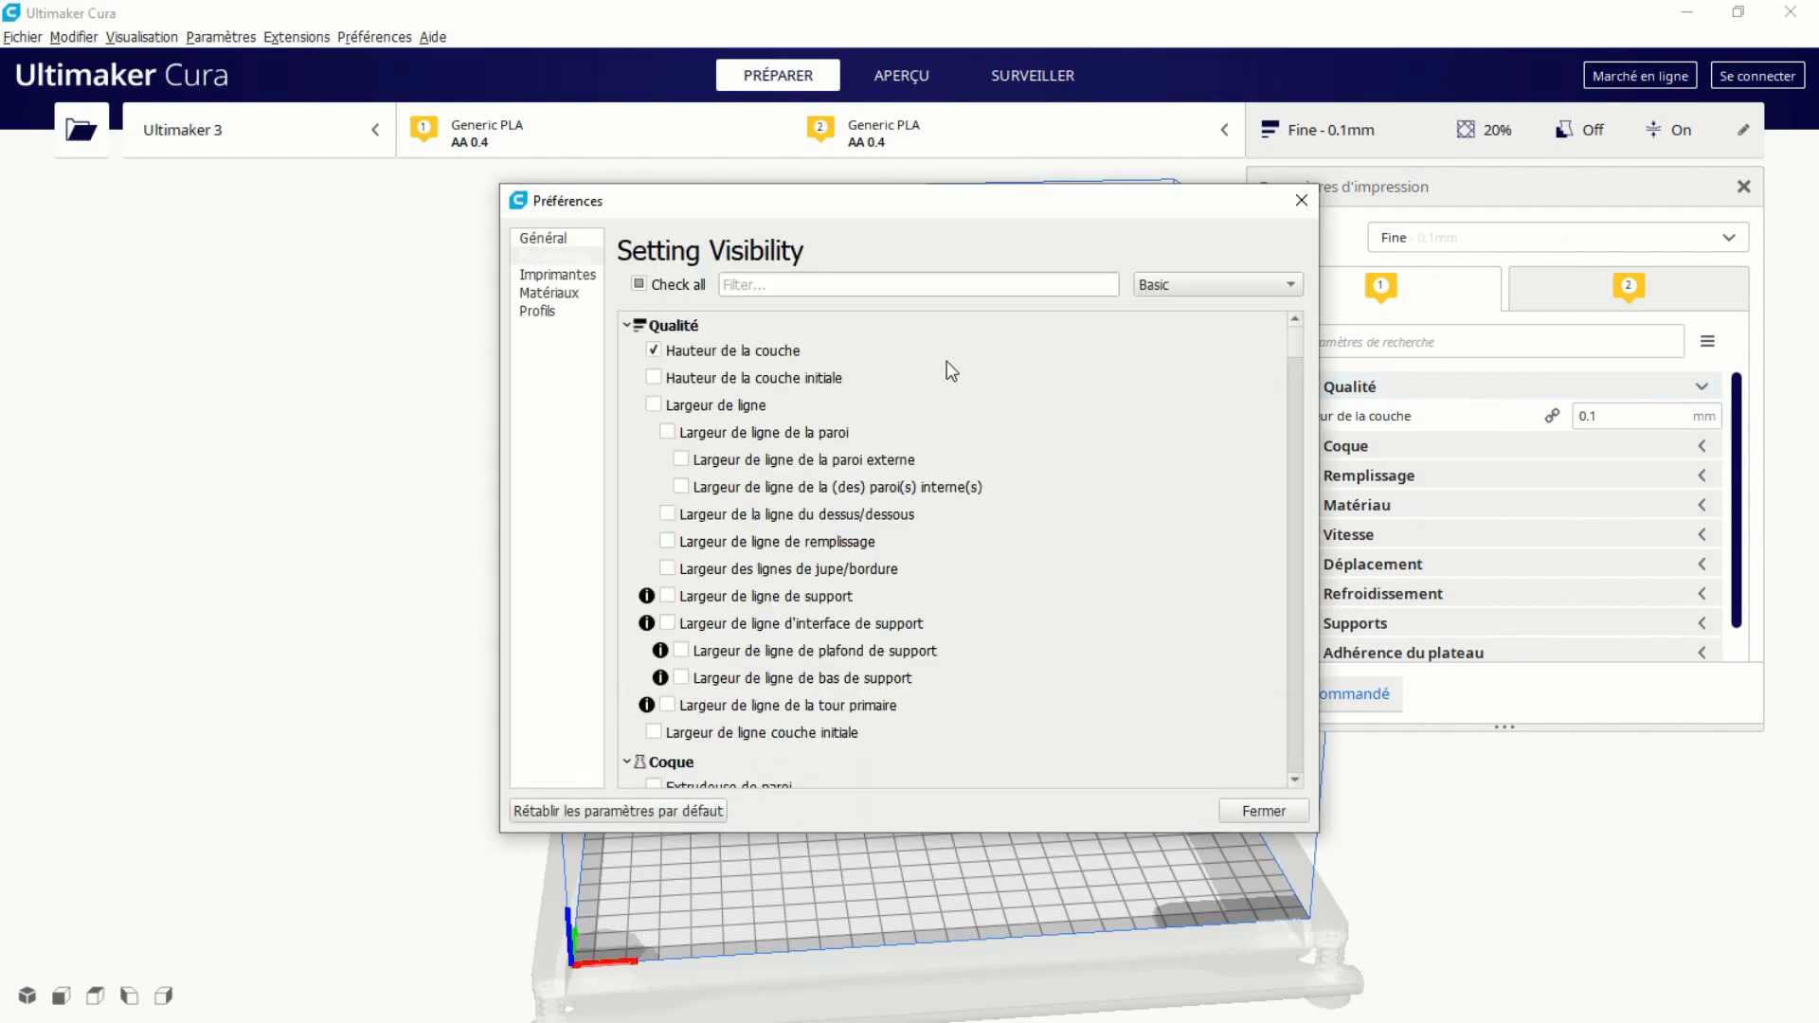
{"action": "left_click", "coordinate": [813, 380]}
{"action": "left_click", "coordinate": [737, 403]}
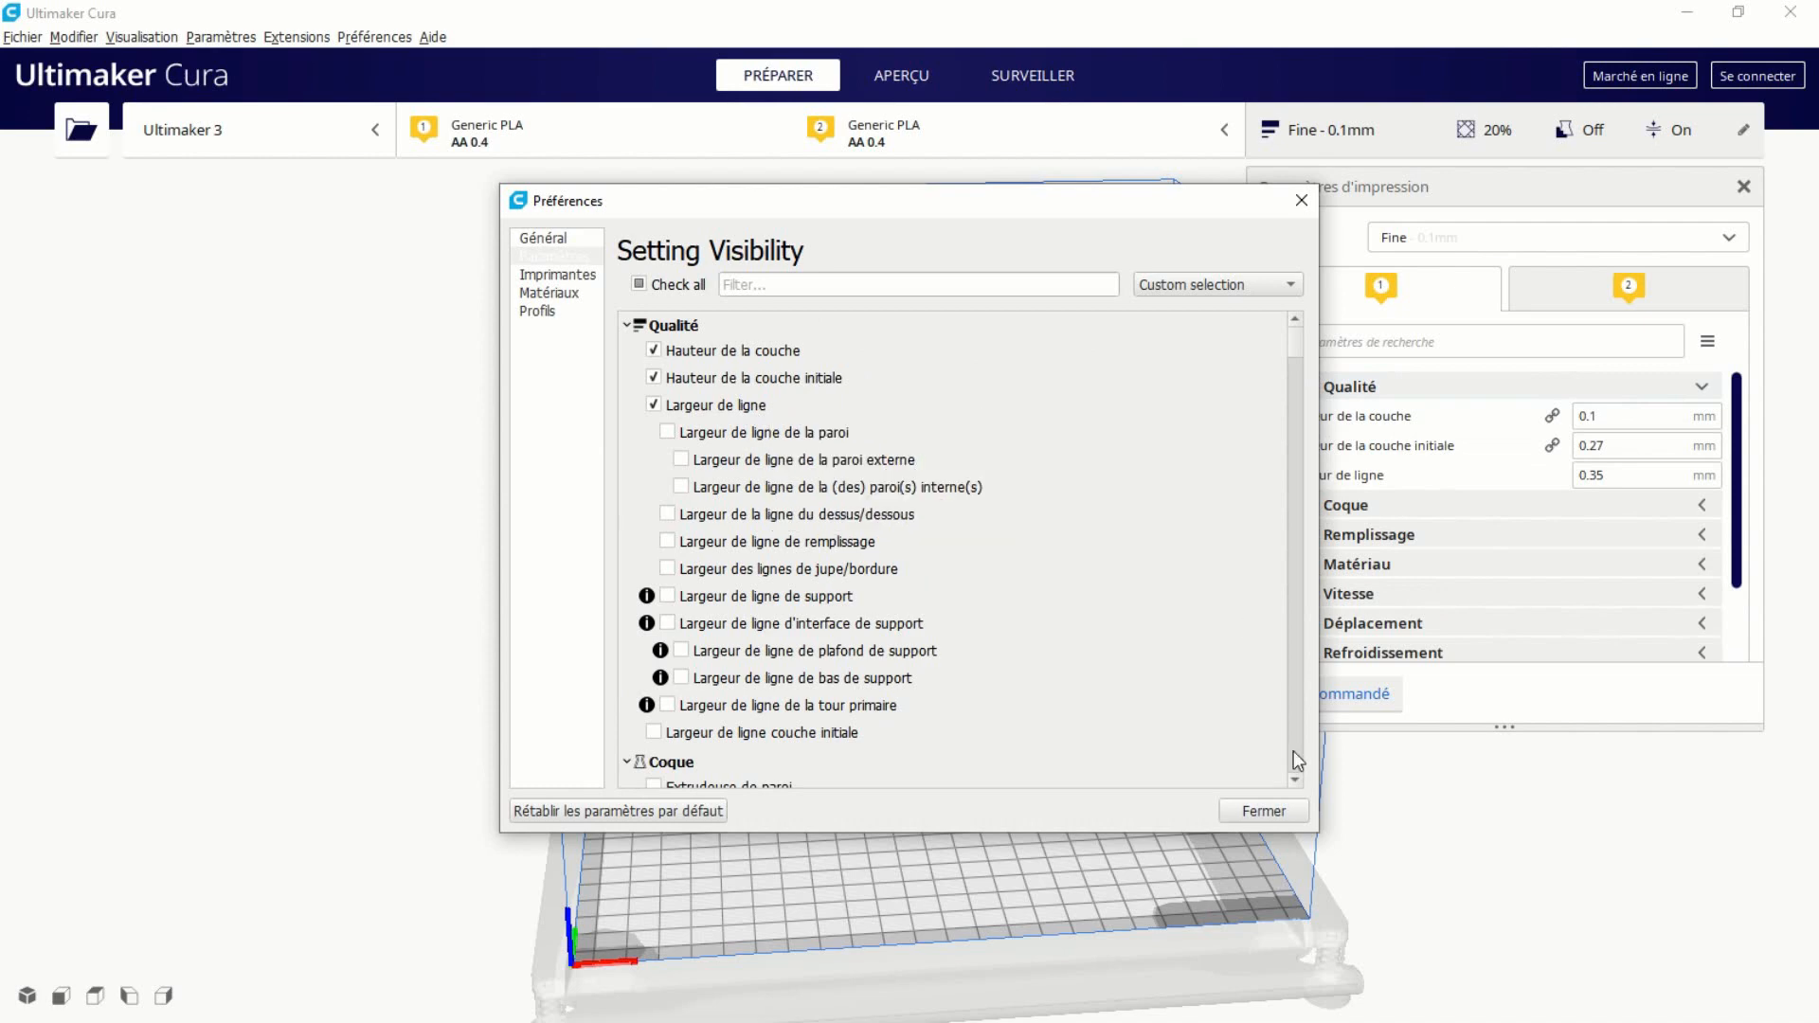
{"action": "left_click", "coordinate": [1263, 812]}
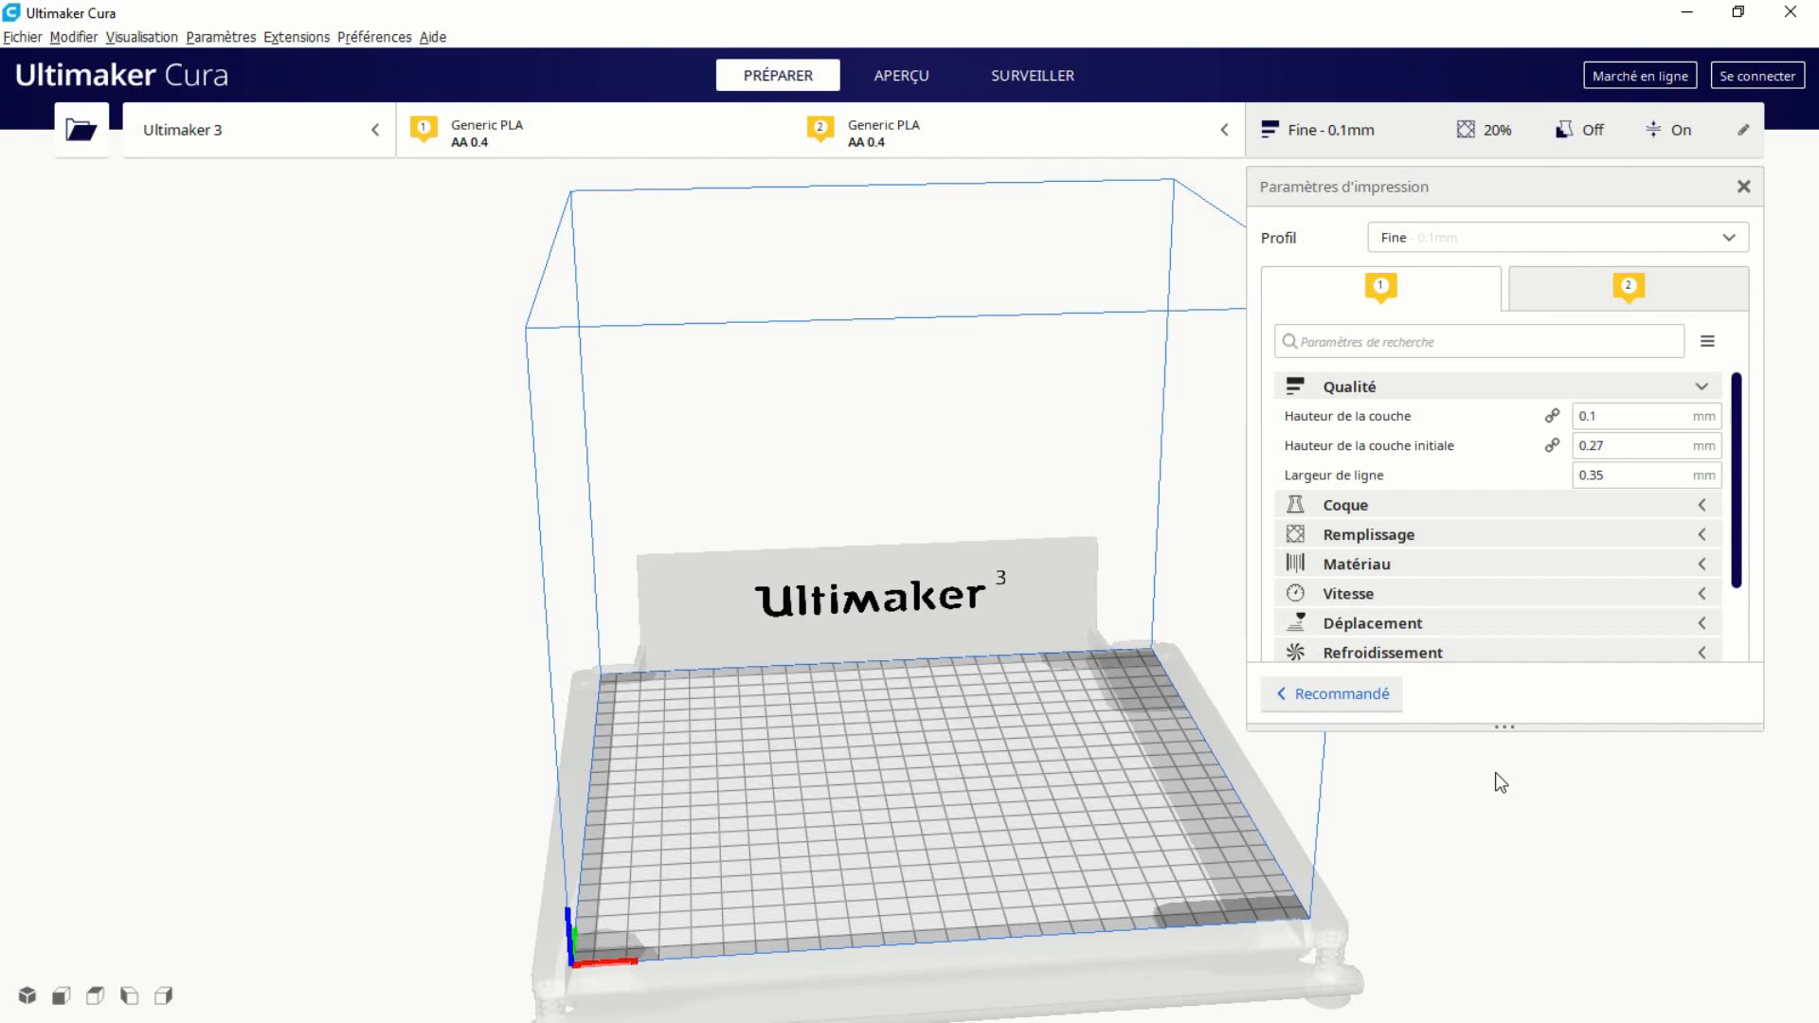
Load the model UM3_Support Camera Ulti 3 onto the build plate.
{"action": "left_click", "coordinate": [81, 130]}
{"action": "double_click", "coordinate": [284, 185]}
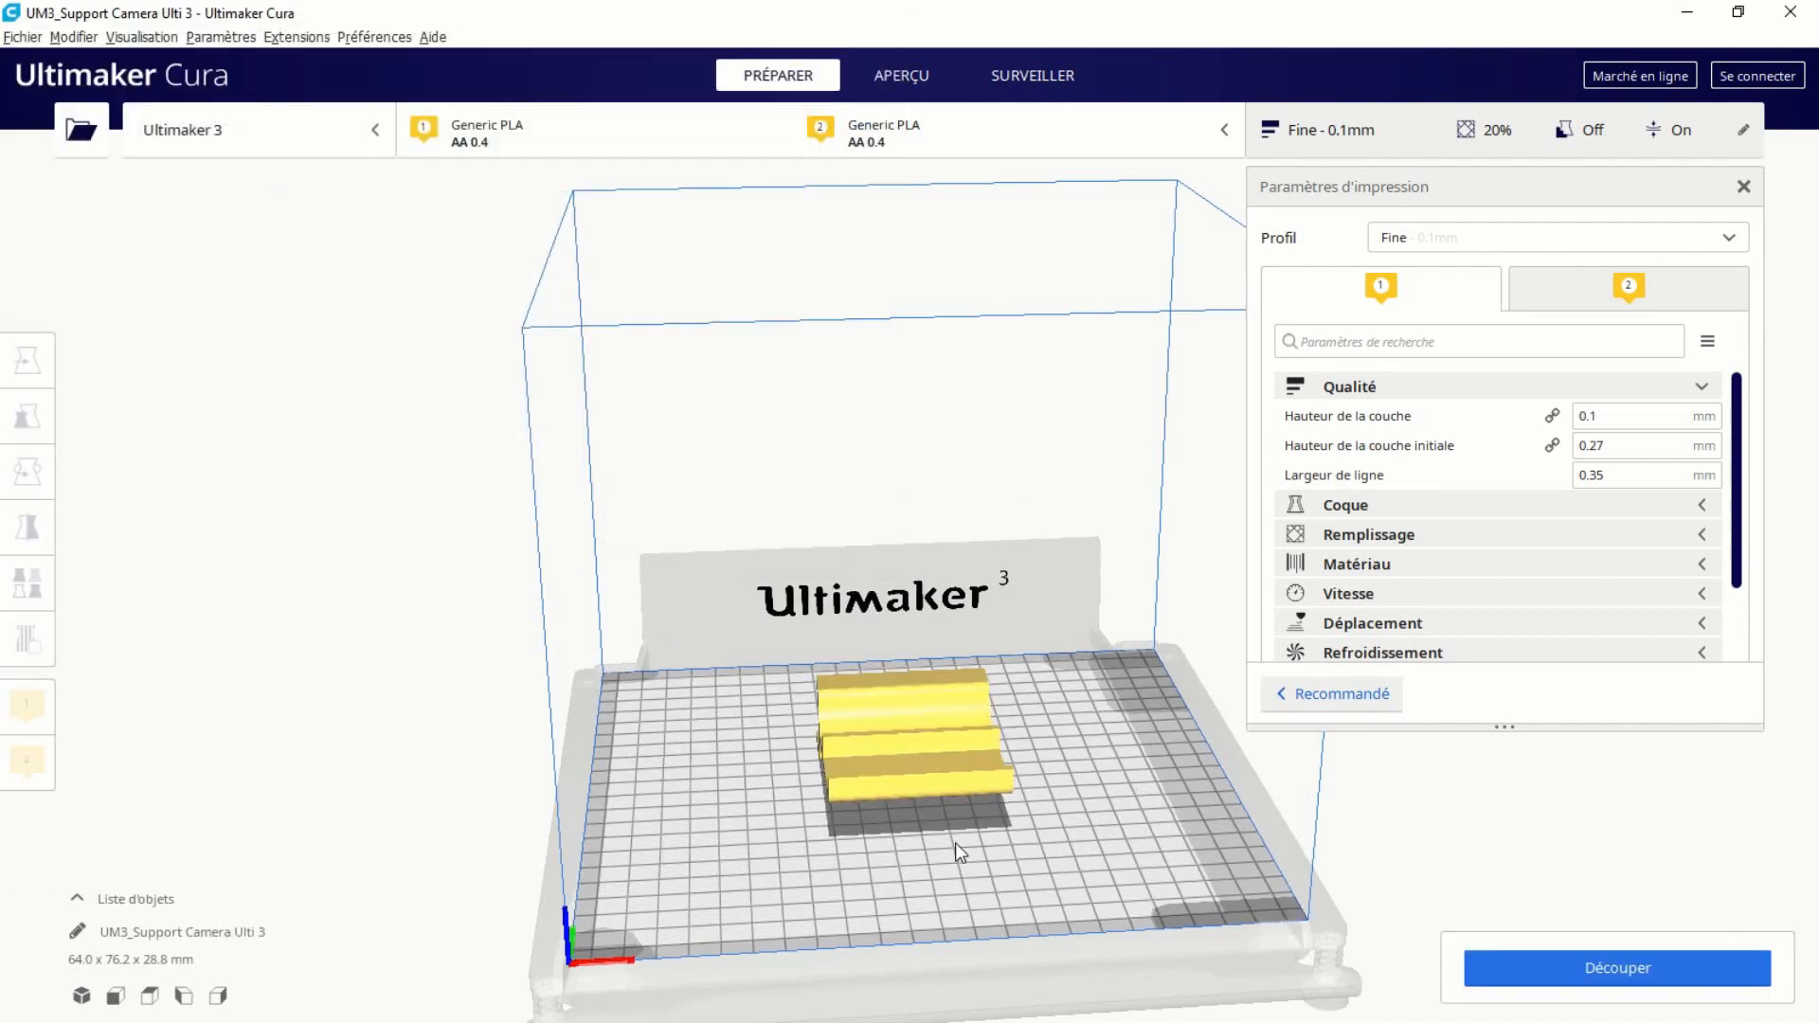
{"action": "right_click_drag", "start_coordinate": [955, 843], "coordinate": [799, 807]}
Rotate the camera support model 90° about the Y axis so that it stands upright on the build plate.
{"action": "left_click", "coordinate": [960, 715]}
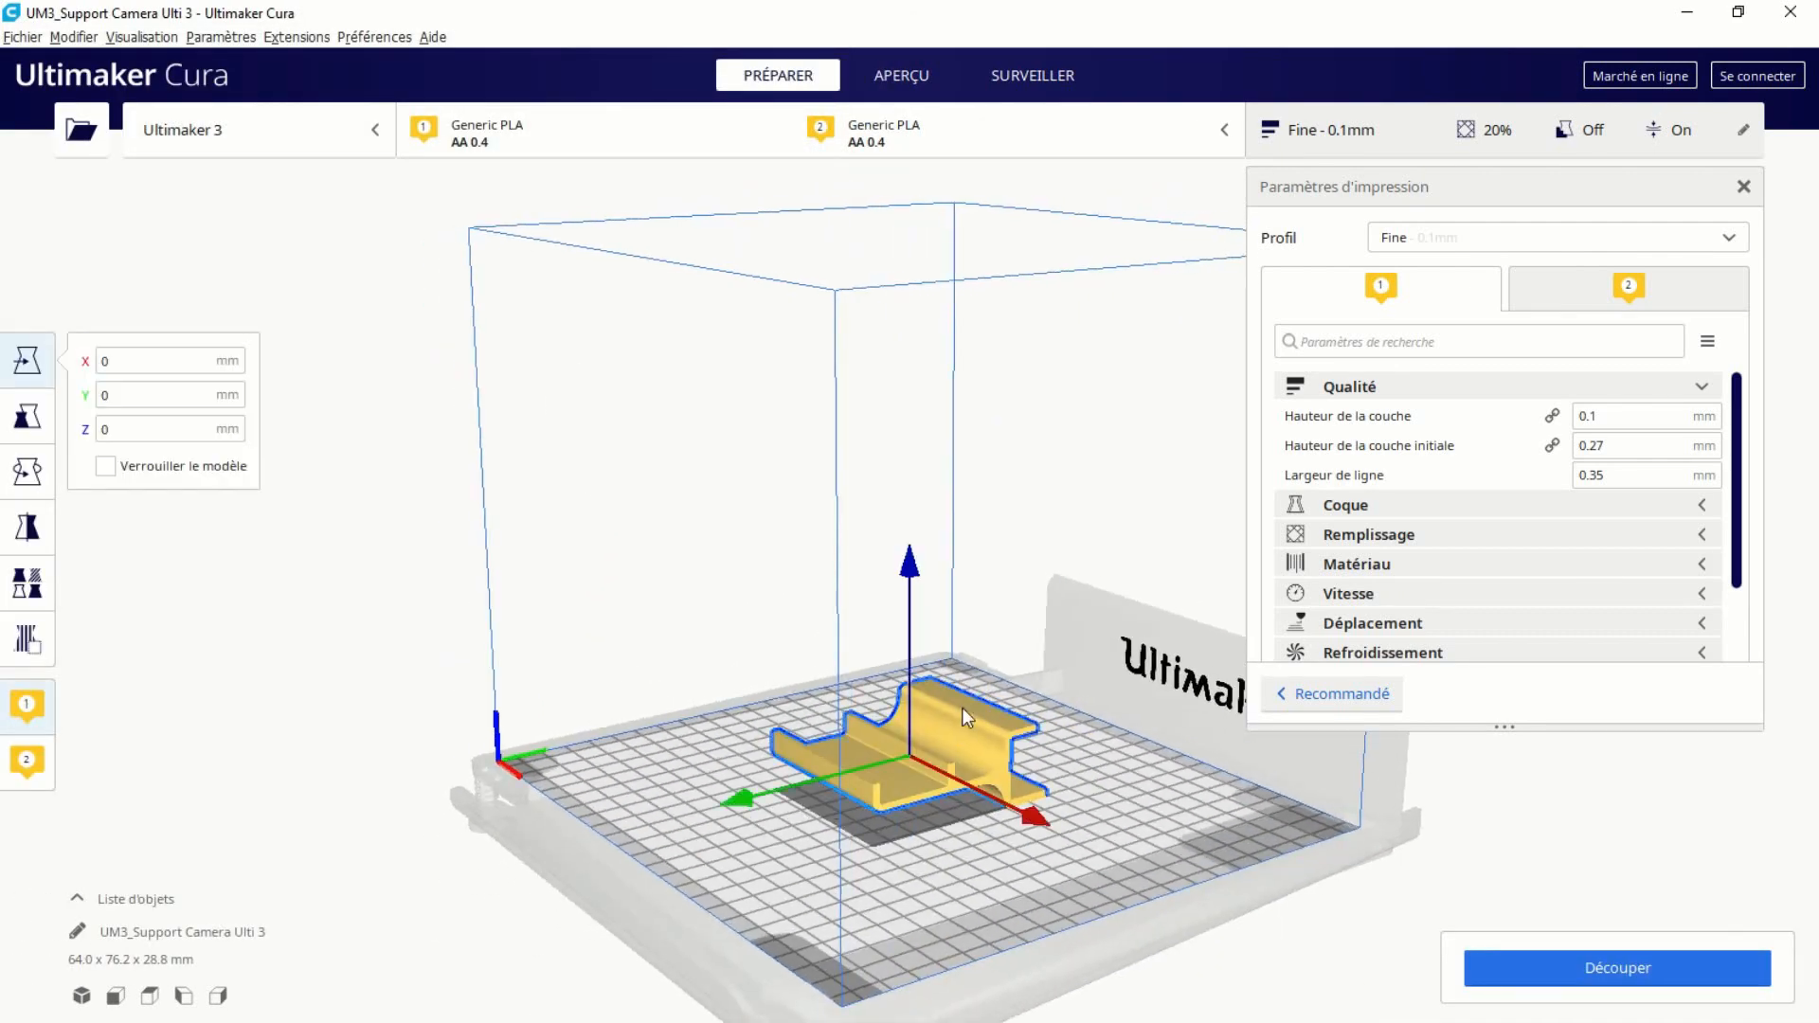
{"action": "left_click", "coordinate": [27, 471]}
{"action": "right_click_drag", "start_coordinate": [631, 565], "coordinate": [692, 618]}
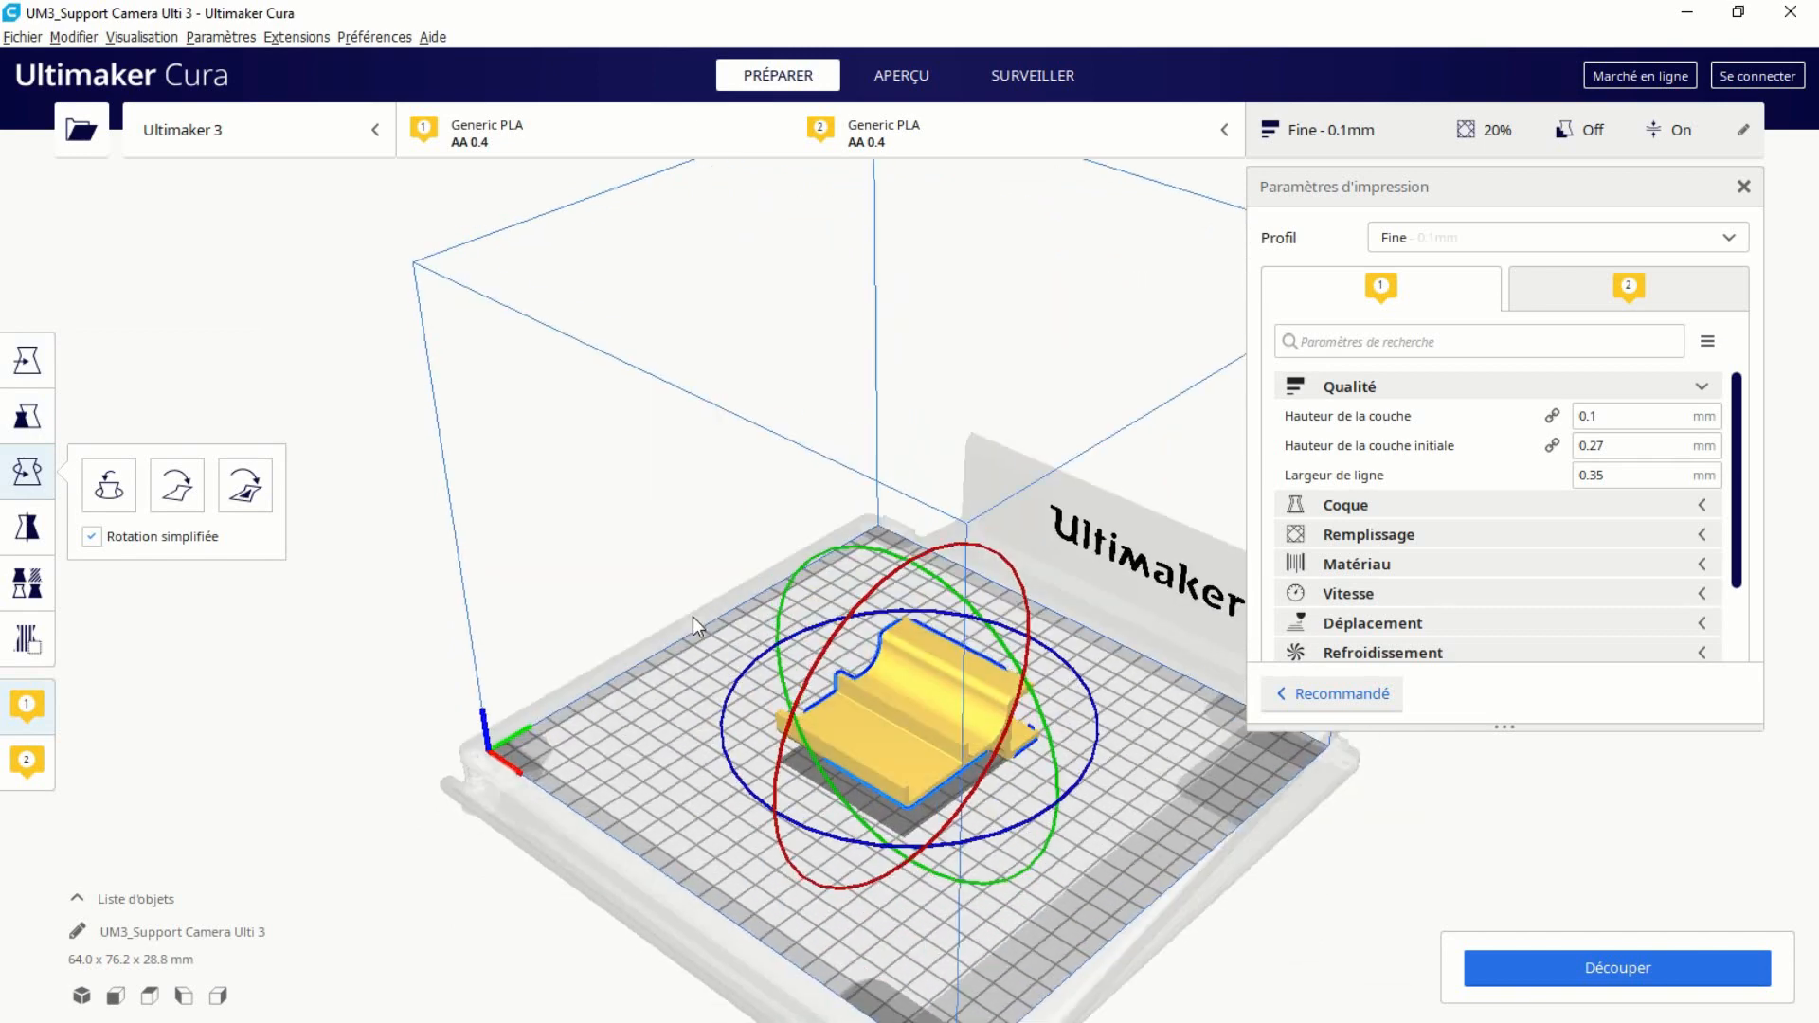
{"action": "left_click_drag", "start_coordinate": [841, 553], "coordinate": [987, 747]}
{"action": "left_click", "coordinate": [987, 747]}
{"action": "right_click_drag", "start_coordinate": [1140, 754], "coordinate": [989, 680]}
{"action": "scroll", "coordinate": [989, 680], "scroll_direction": "up", "scroll_amount": 10}
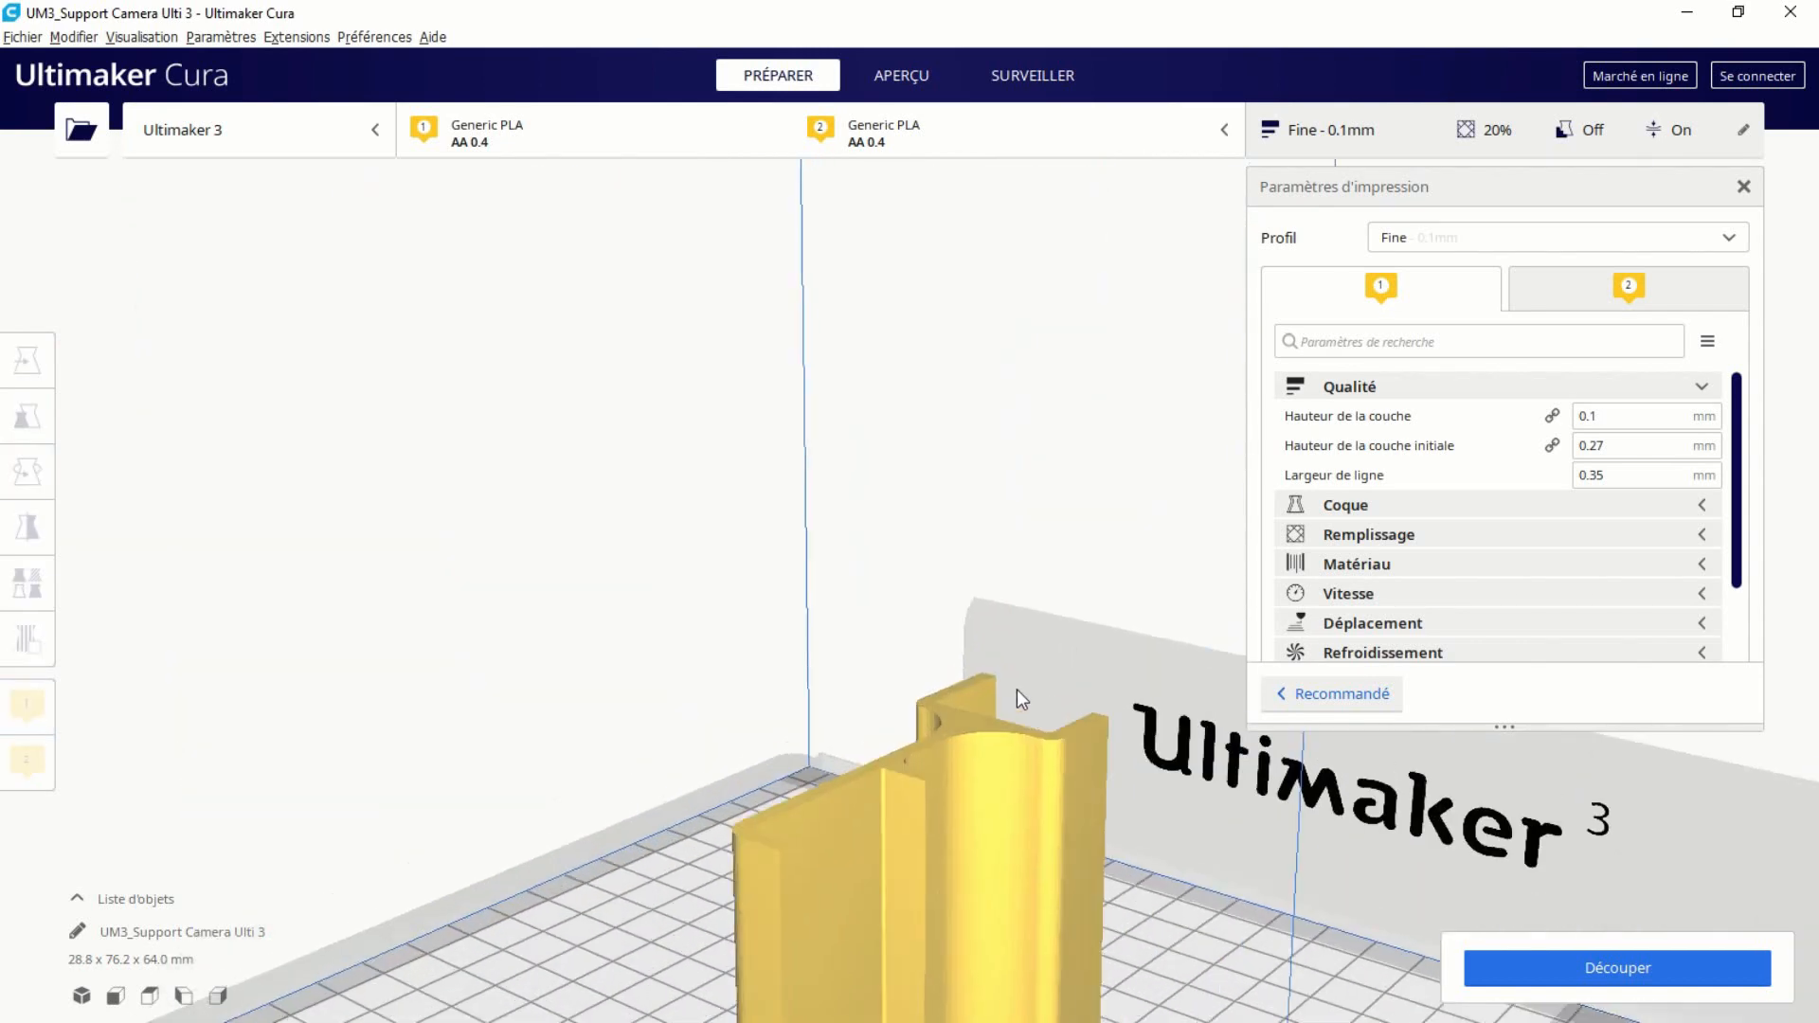
{"action": "middle_click_drag", "start_coordinate": [1008, 682], "coordinate": [758, 347]}
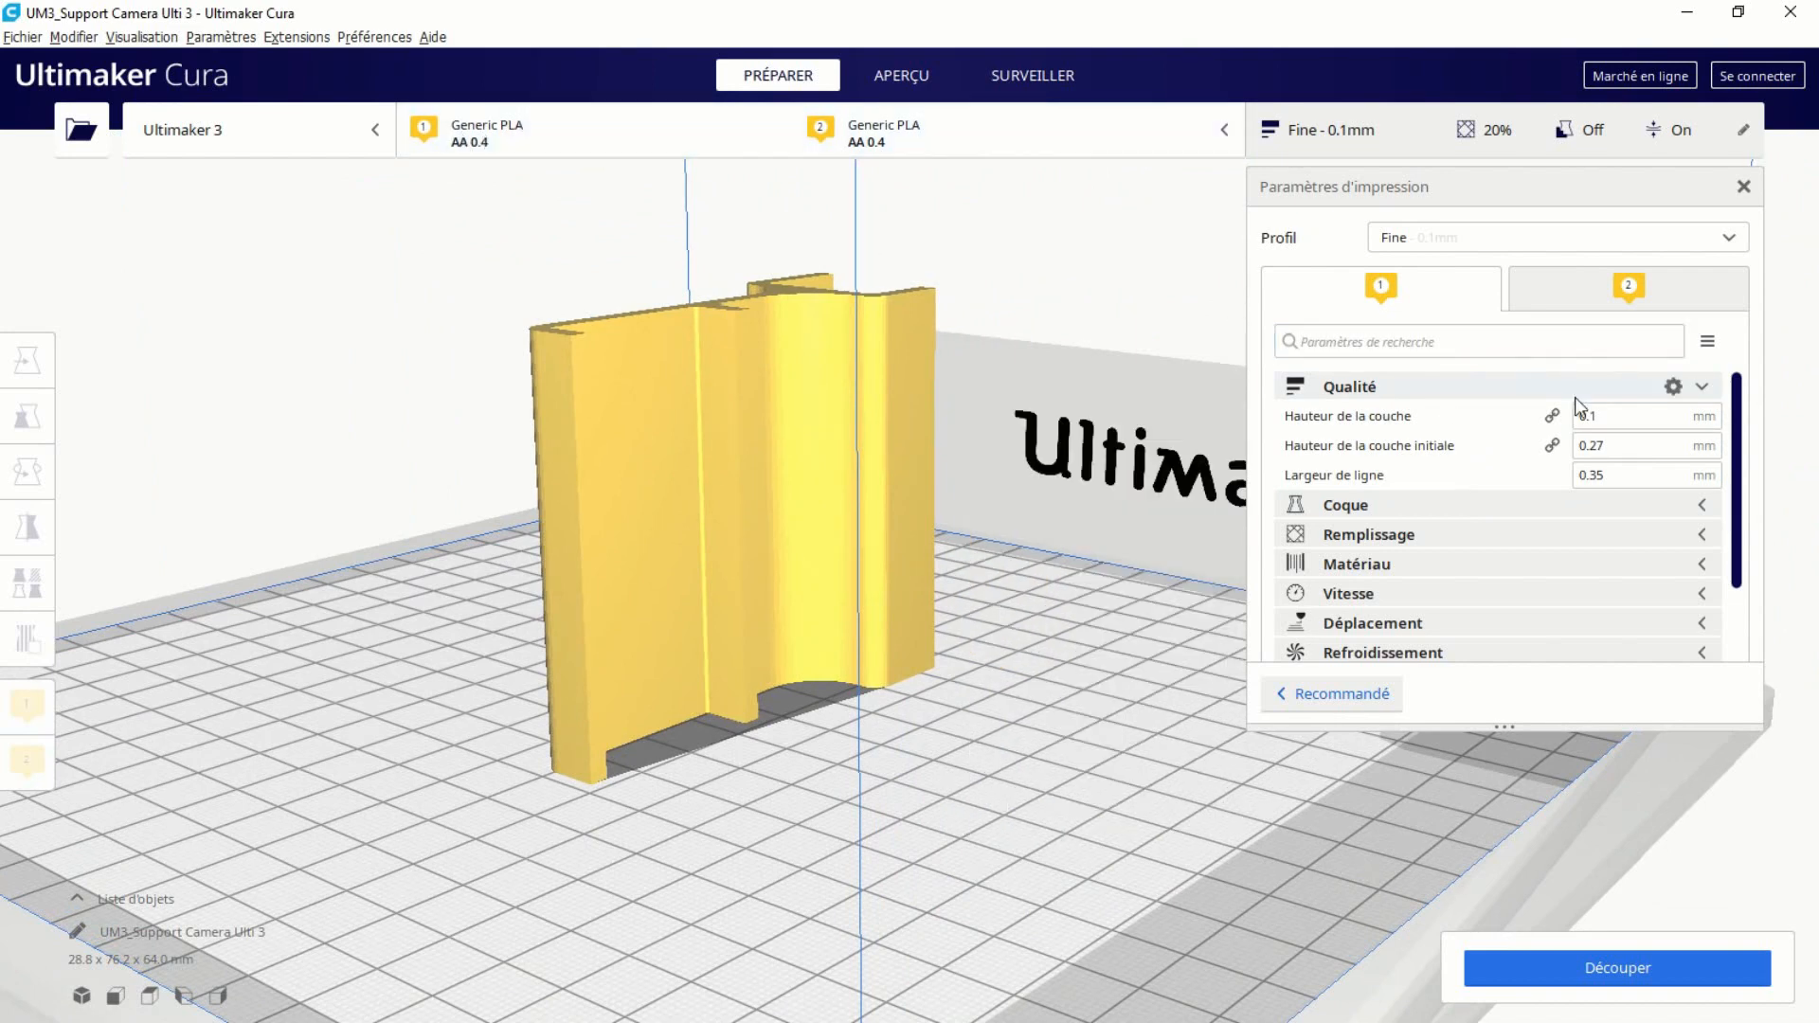
Set the layer height to 0.2 mm and the initial layer height to 0.25 mm.
{"action": "left_click", "coordinate": [1629, 420]}
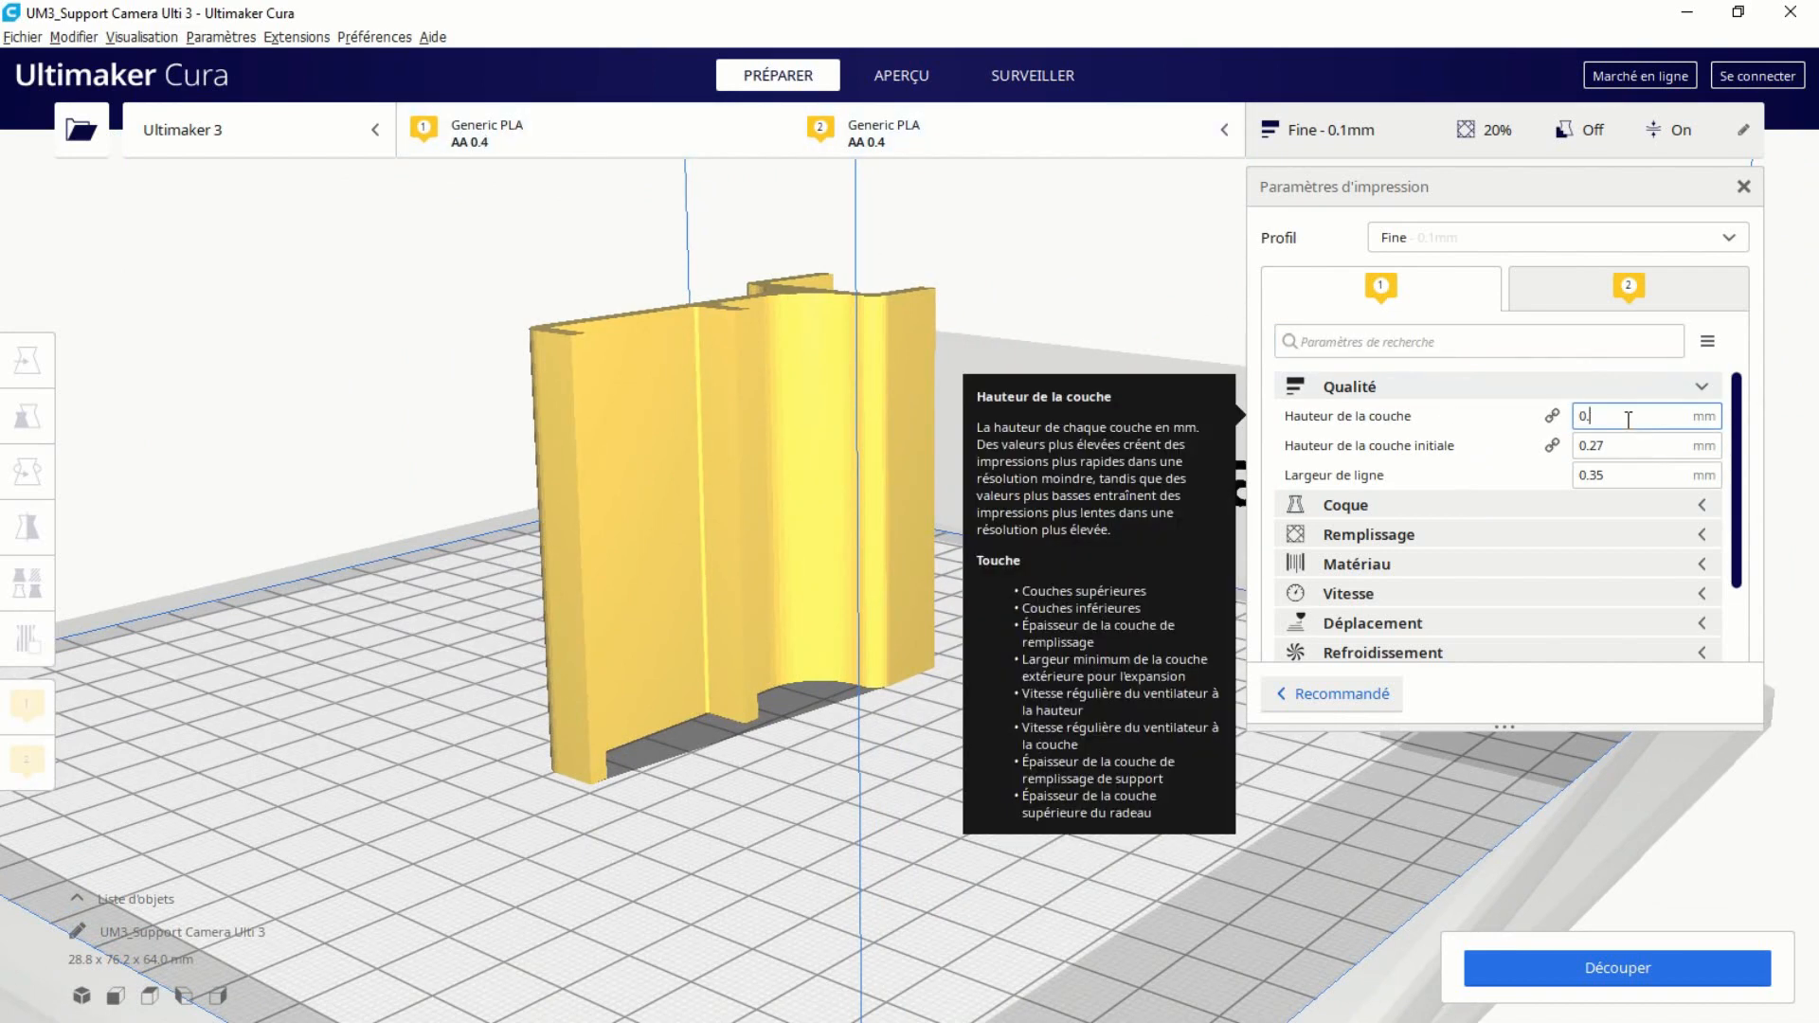
{"action": "type", "text": "2"}
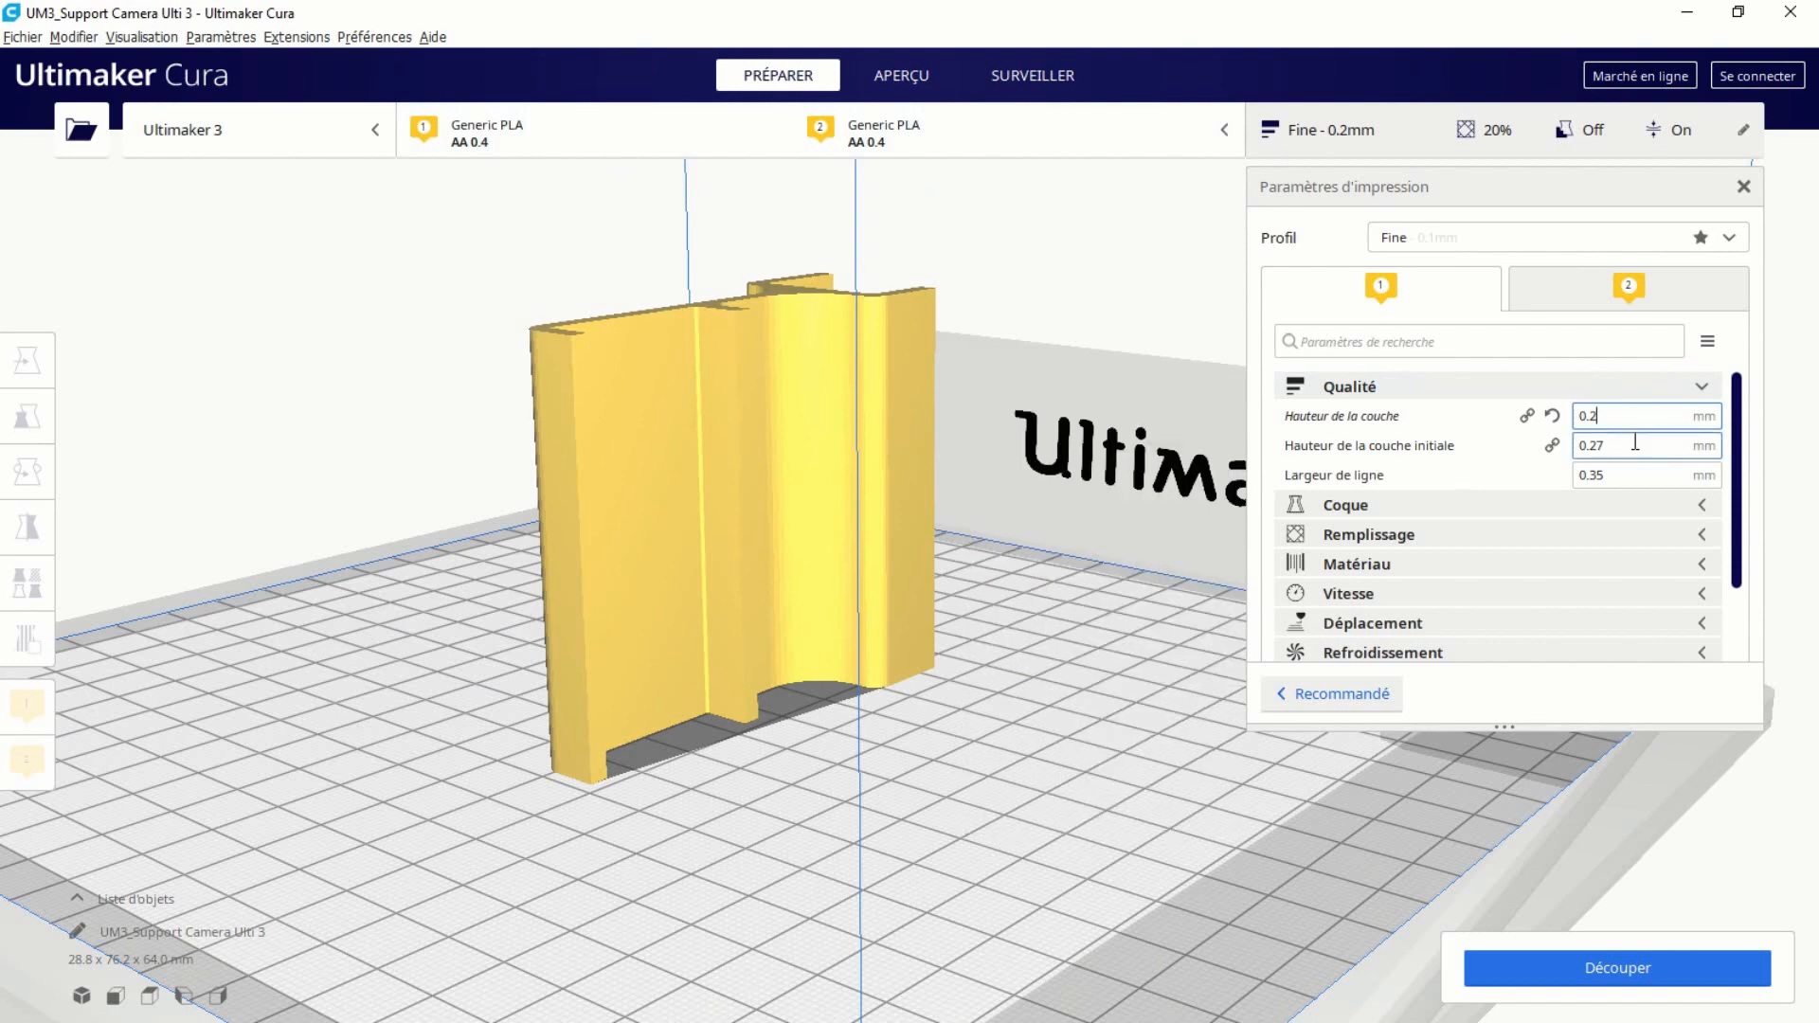
{"action": "left_click", "coordinate": [1633, 442]}
{"action": "key", "text": "BackSpace"}
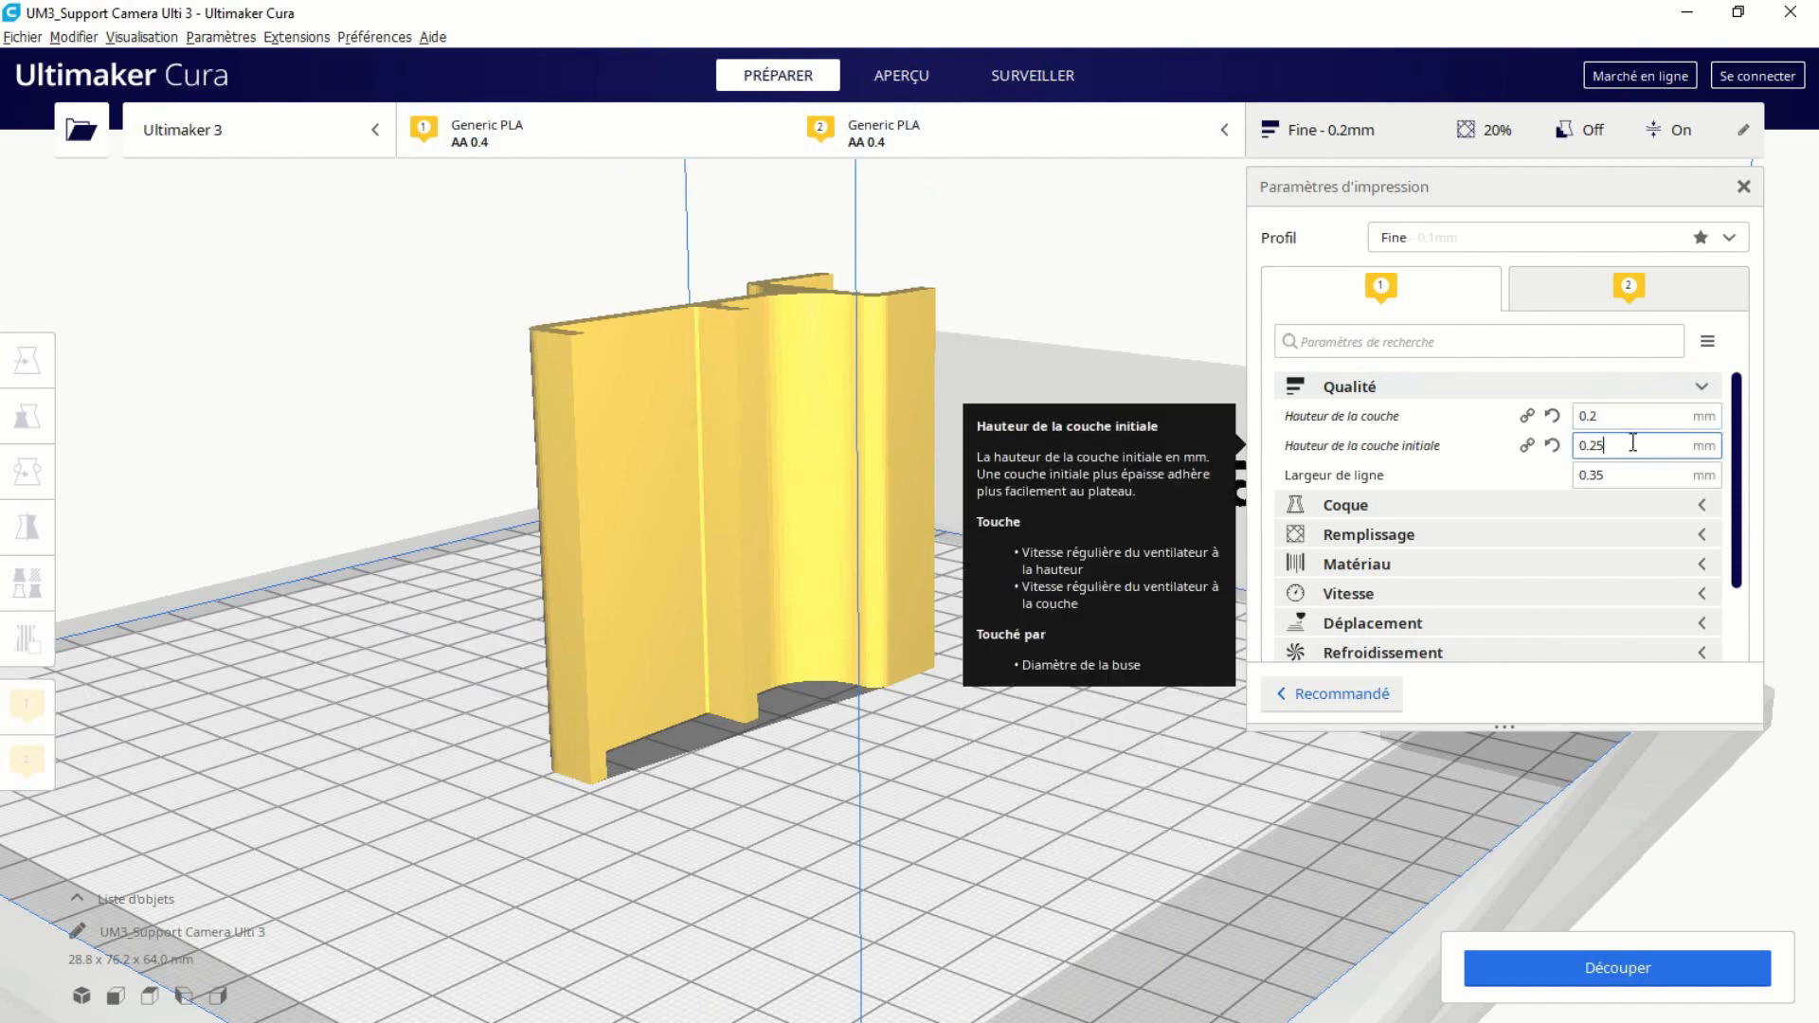
{"action": "type", "text": "5"}
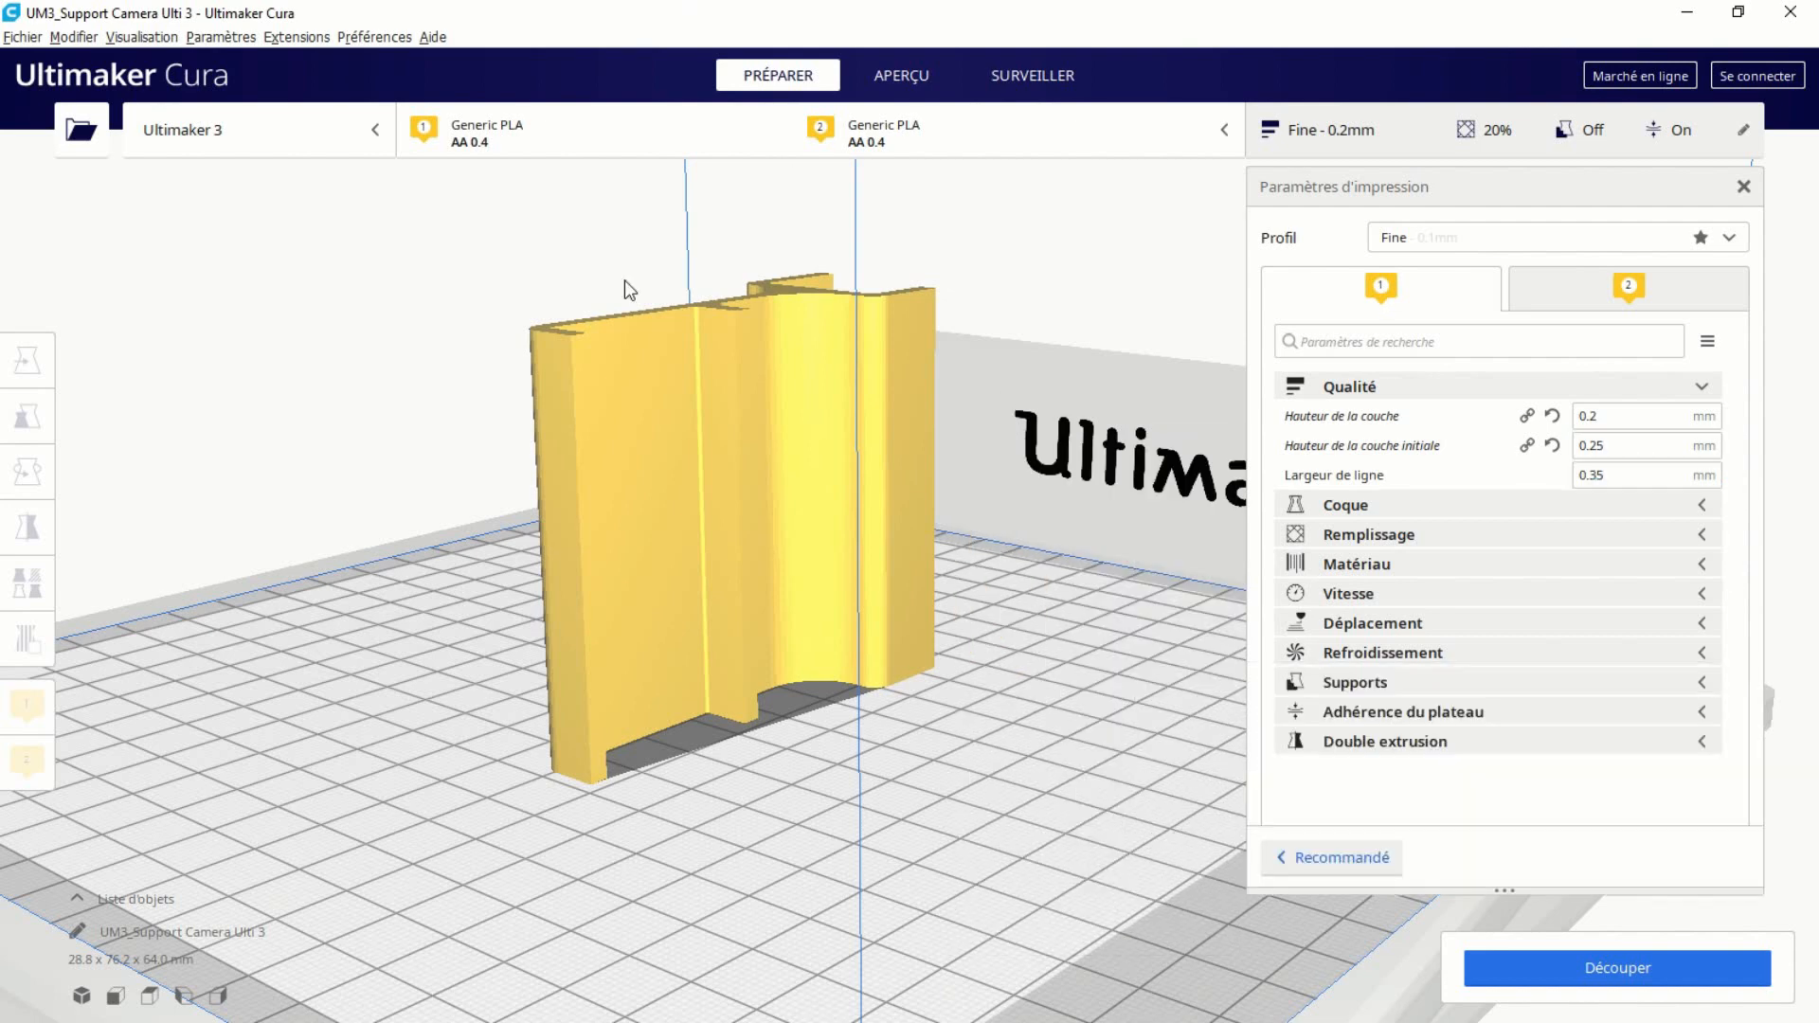
Hide the wall, top/bottom, top and bottom thickness settings in the Coque category, keeping the line and layer counts visible.
{"action": "left_click", "coordinate": [1702, 506]}
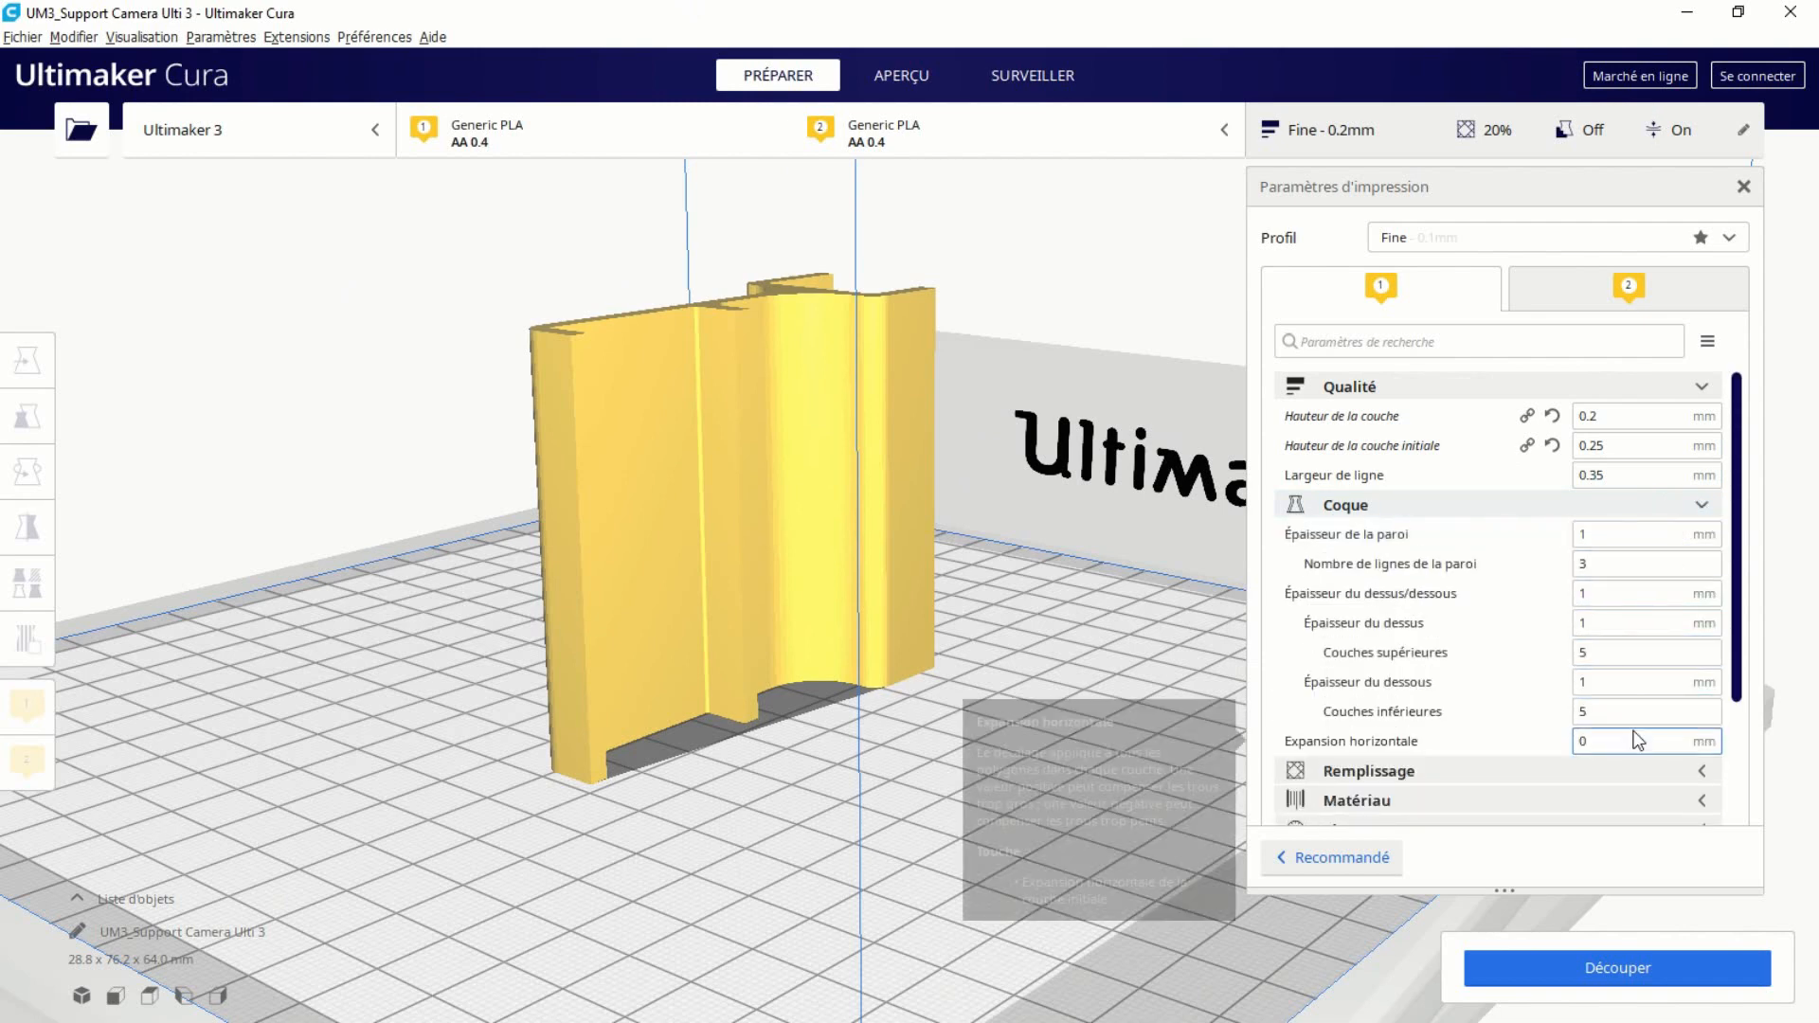
{"action": "left_click", "coordinate": [1677, 517]}
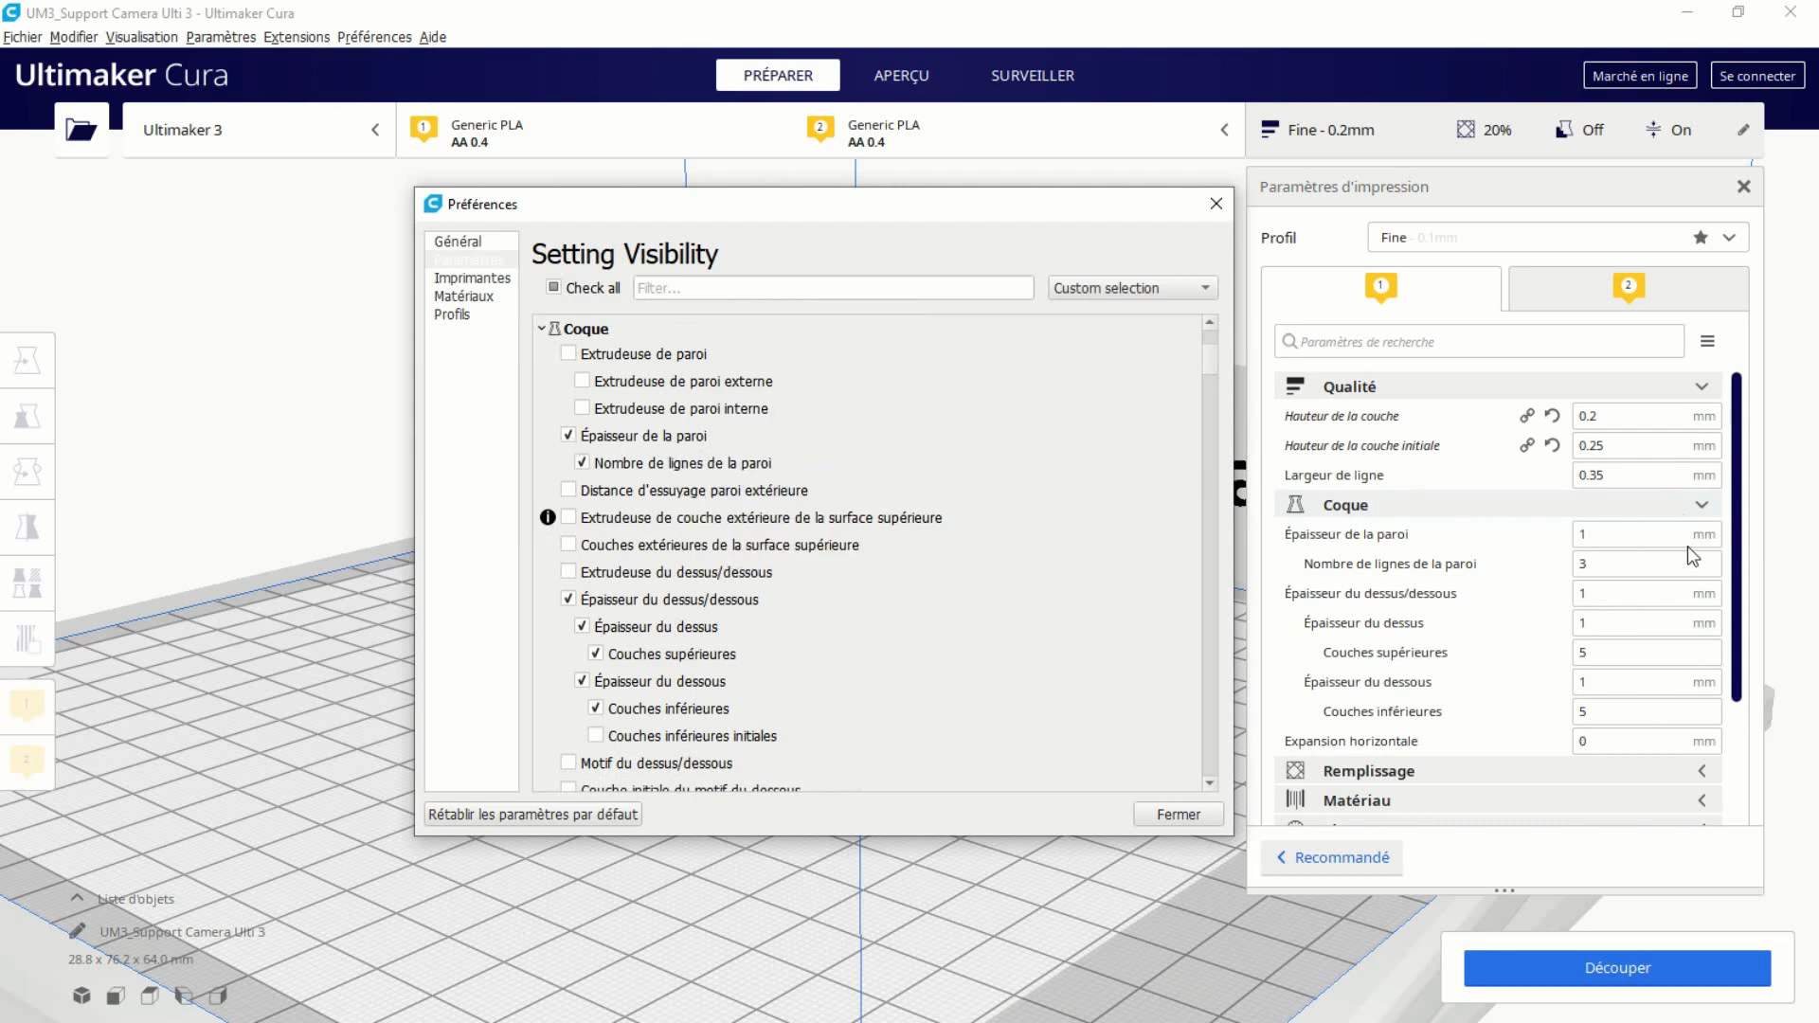
{"action": "left_click", "coordinate": [568, 437]}
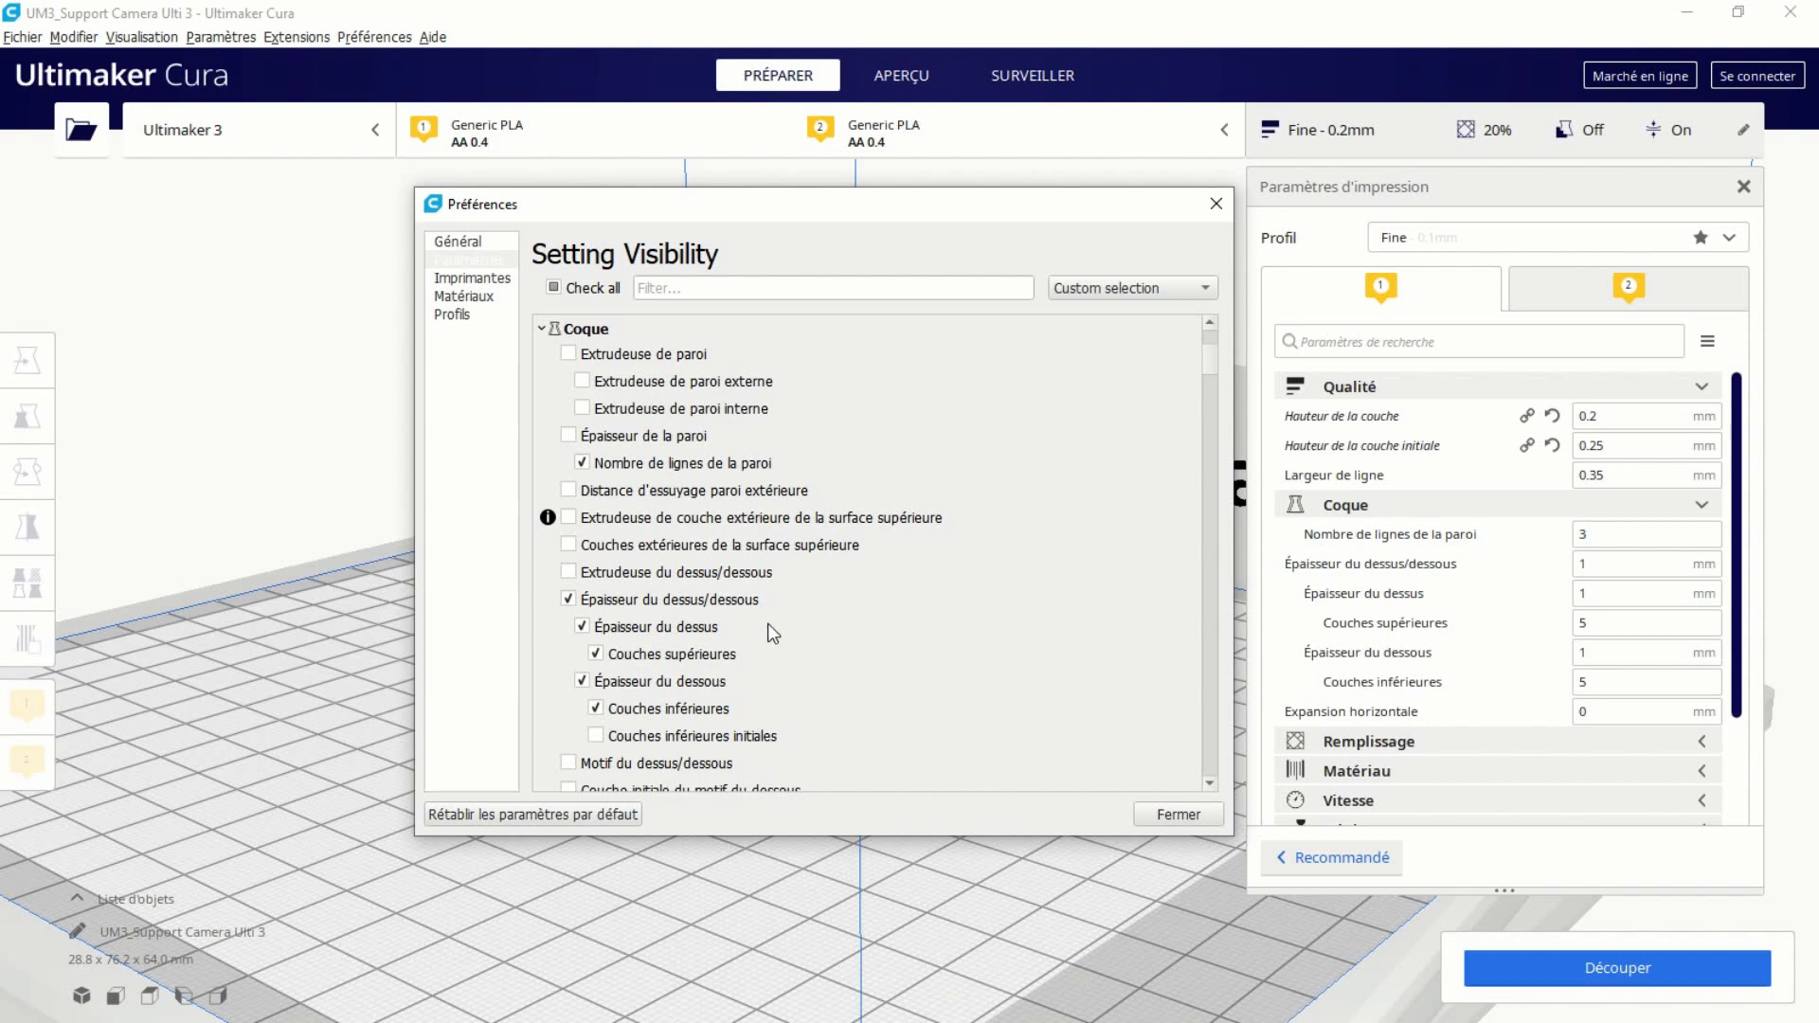
{"action": "left_click", "coordinate": [568, 602]}
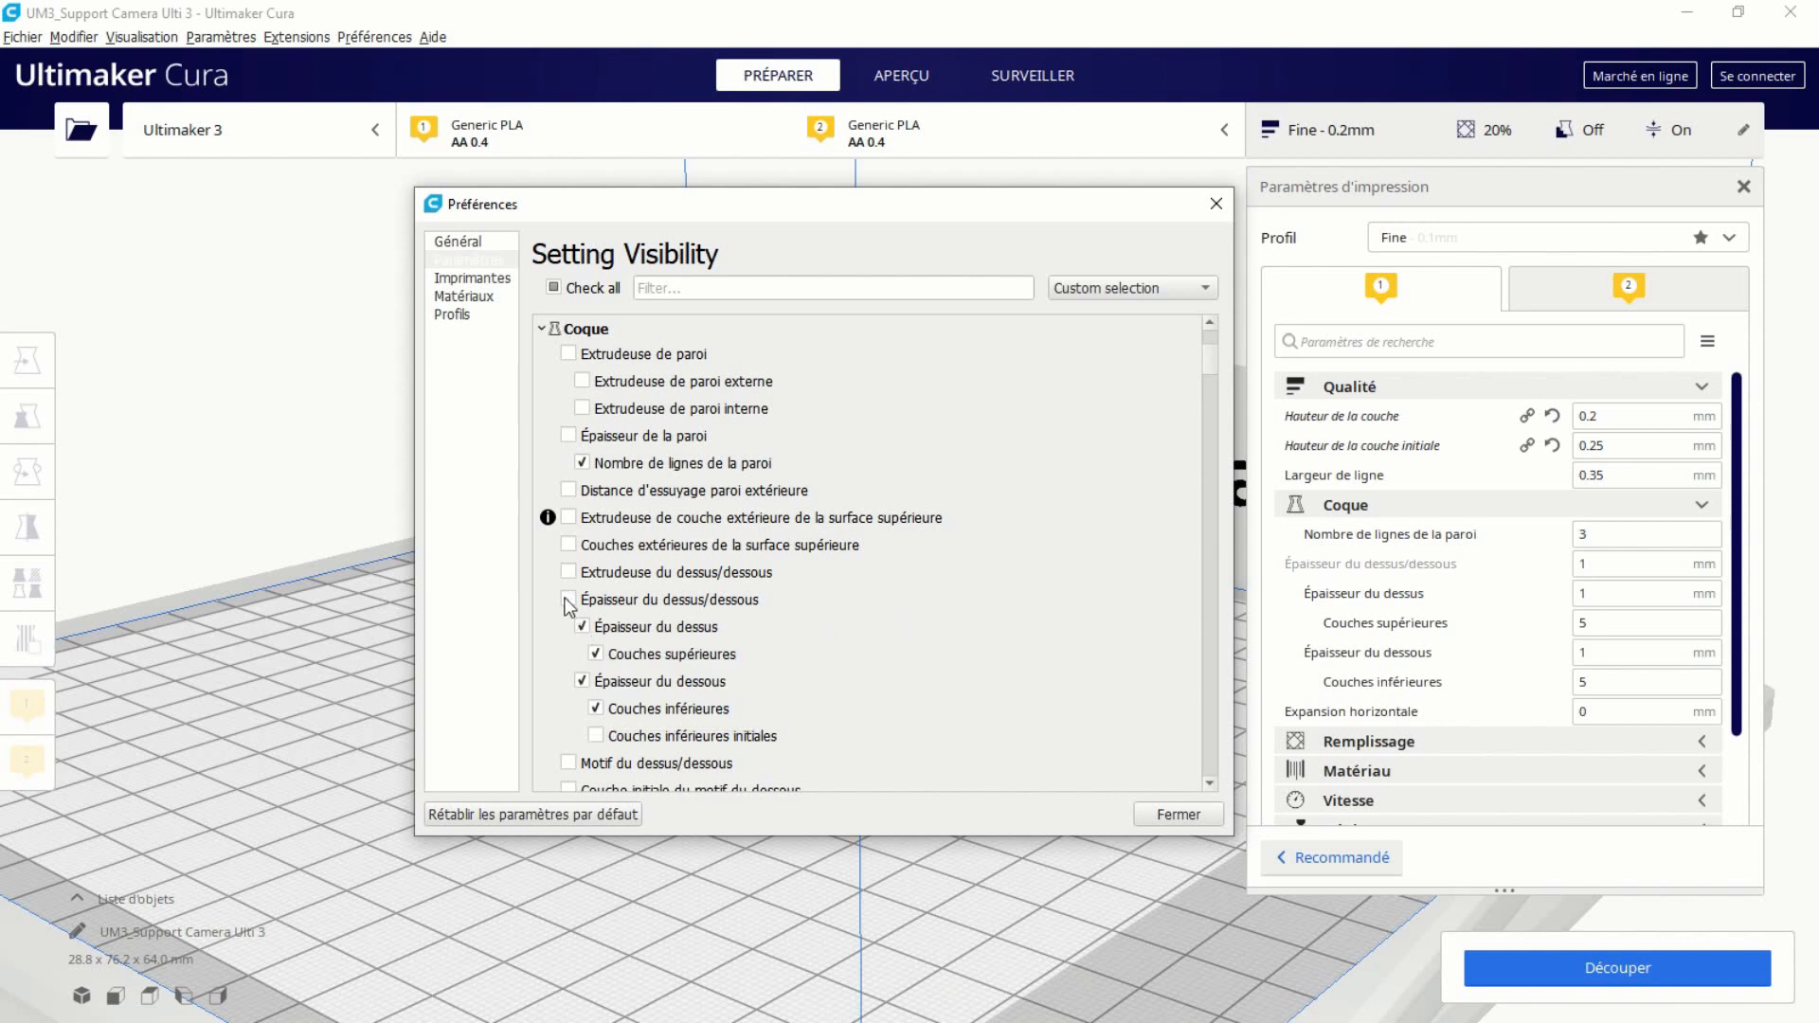
{"action": "left_click", "coordinate": [583, 627]}
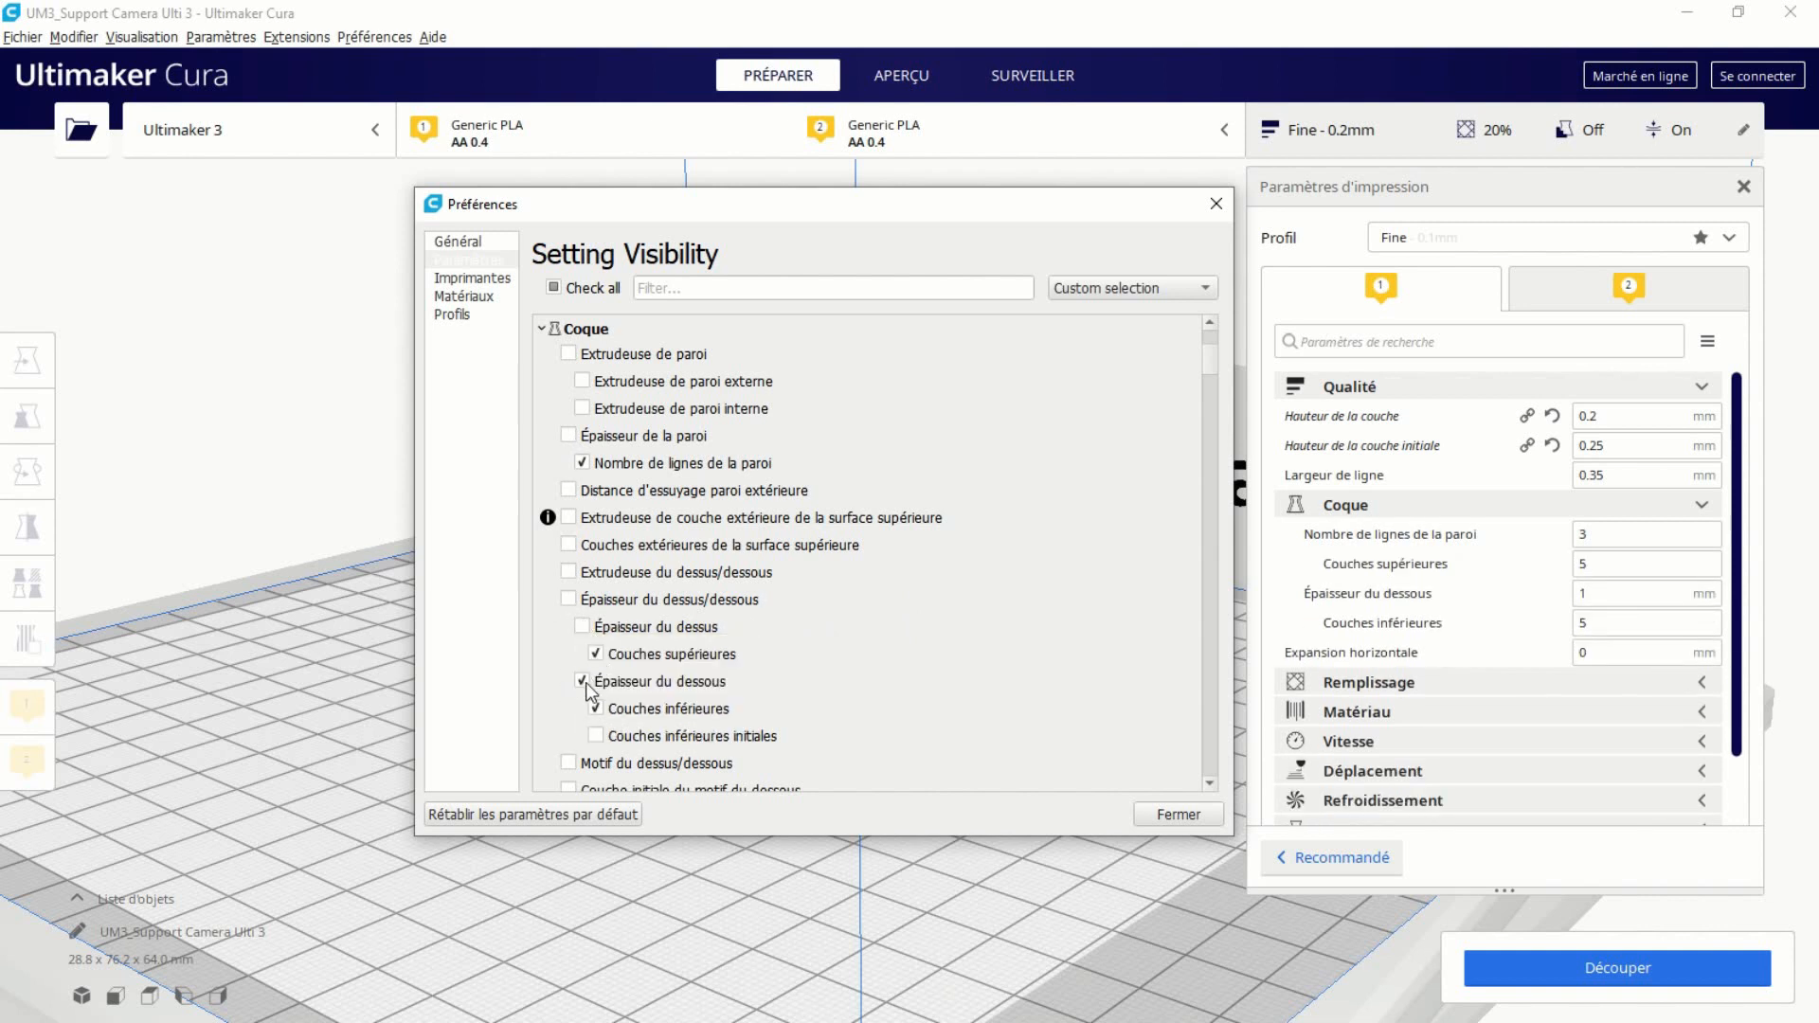
{"action": "left_click", "coordinate": [583, 684]}
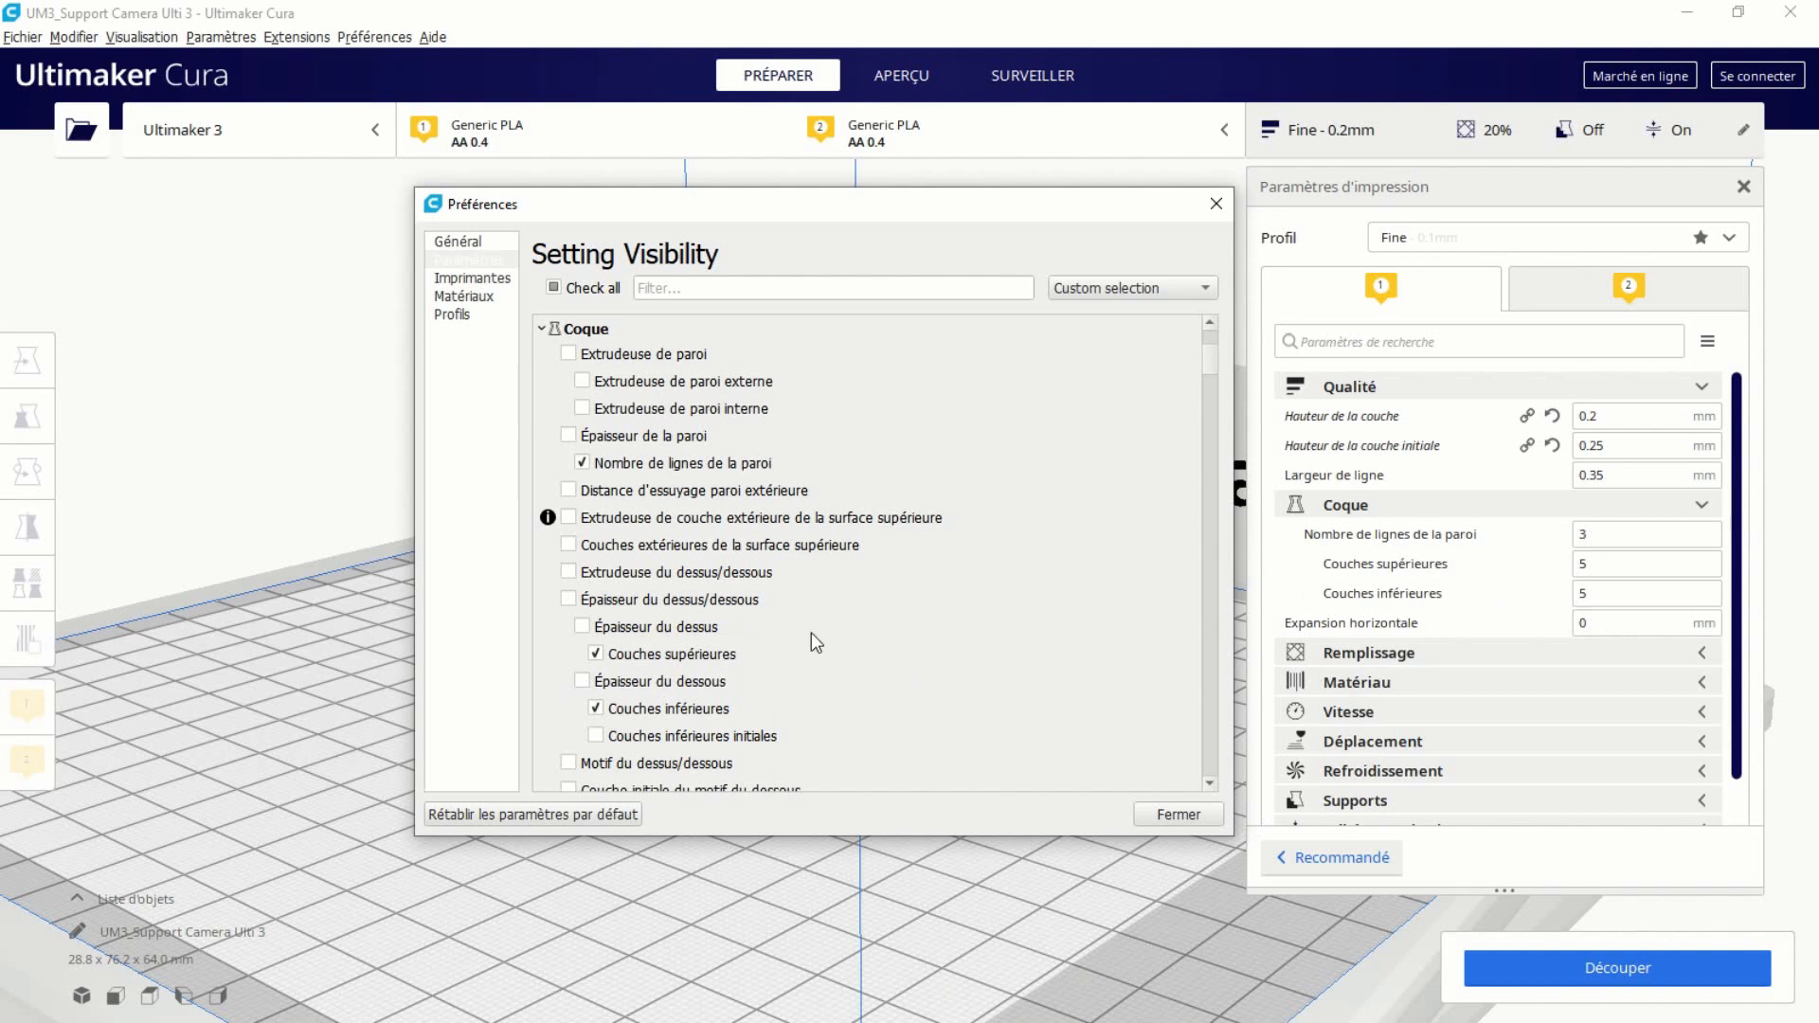
Make the Motif du dessus/dessous and Insert de paroi externe settings visible in the Coque category.
{"action": "scroll", "coordinate": [800, 649], "scroll_direction": "down", "scroll_amount": 2}
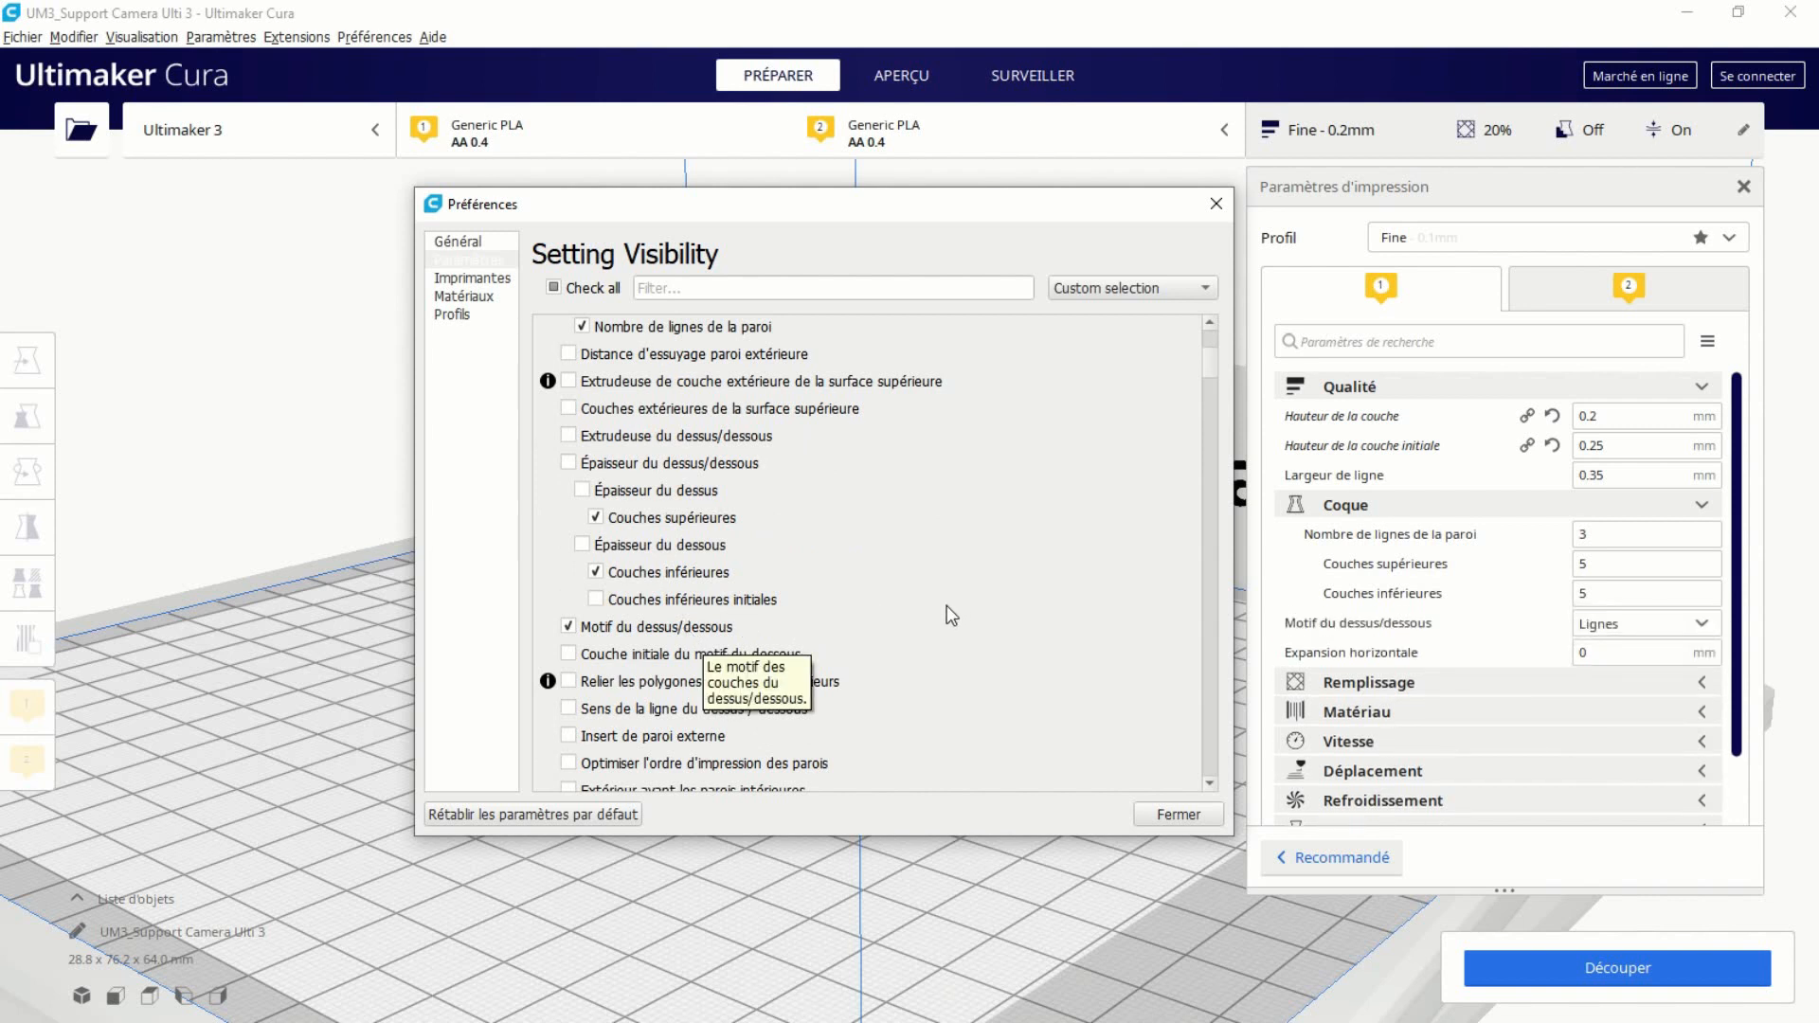
{"action": "scroll", "coordinate": [946, 605], "scroll_direction": "down", "scroll_amount": 1}
{"action": "scroll", "coordinate": [948, 611], "scroll_direction": "down", "scroll_amount": 1}
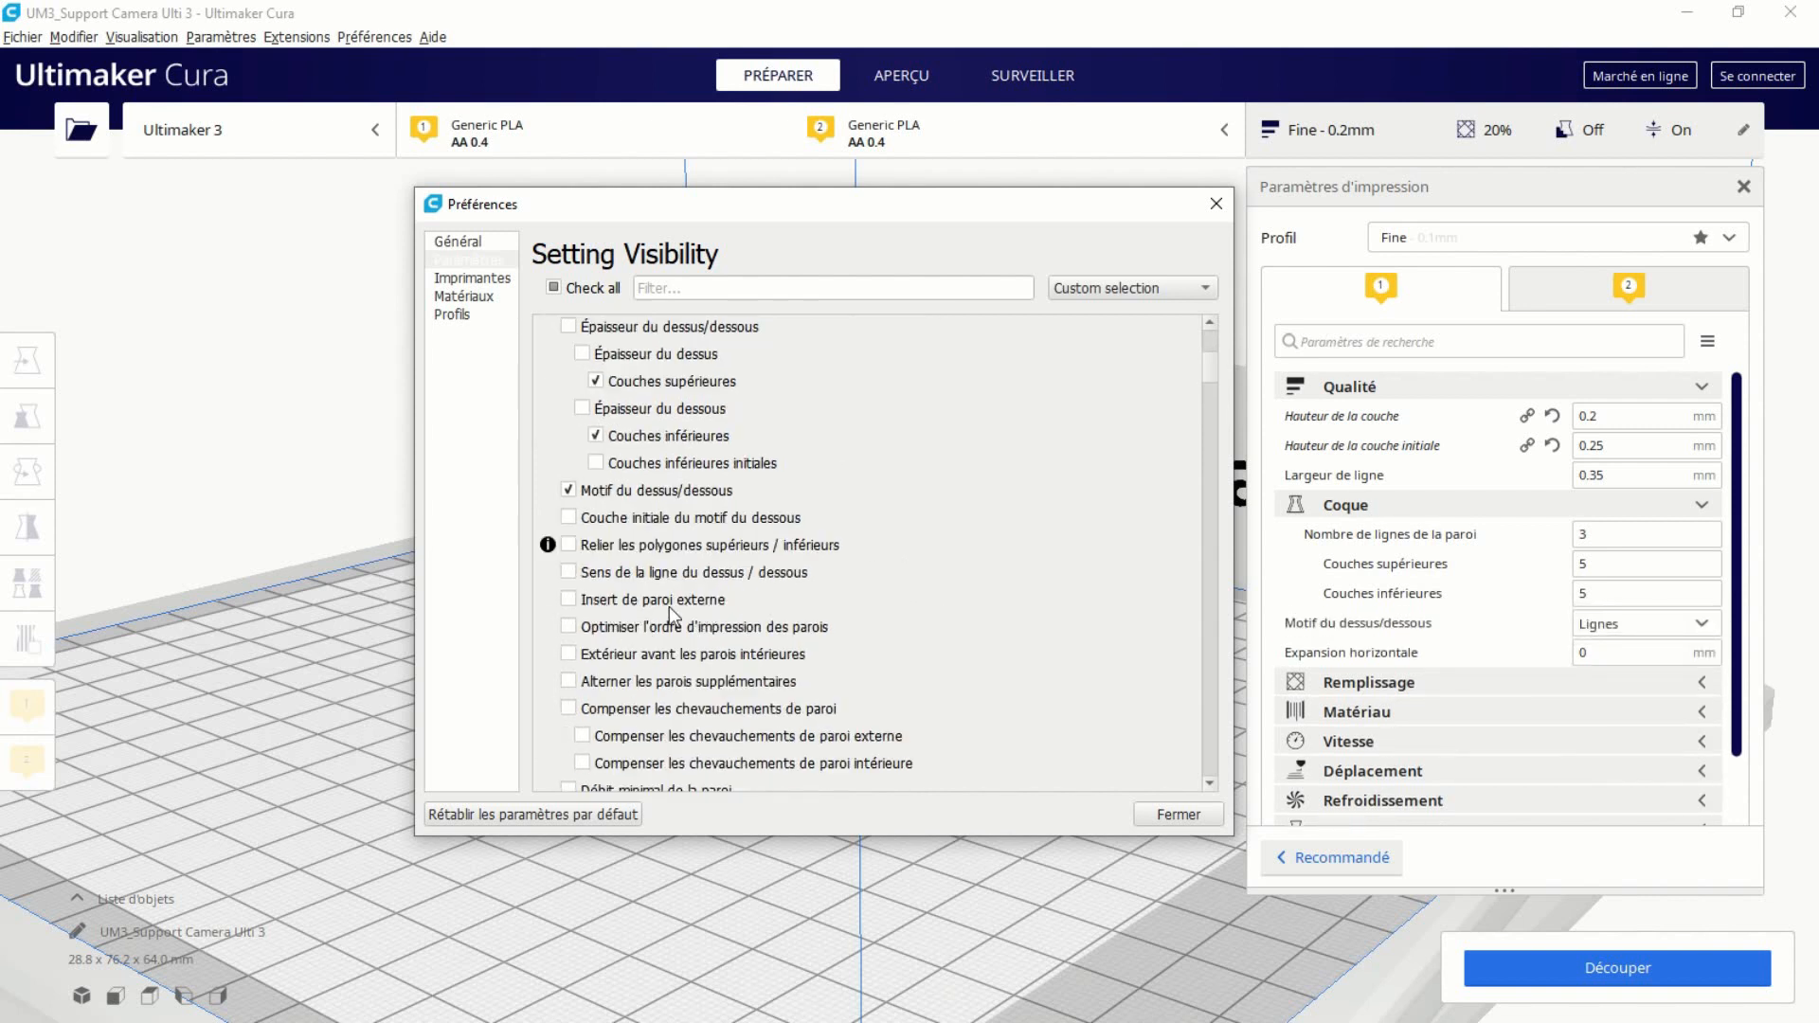
{"action": "left_click", "coordinate": [570, 601]}
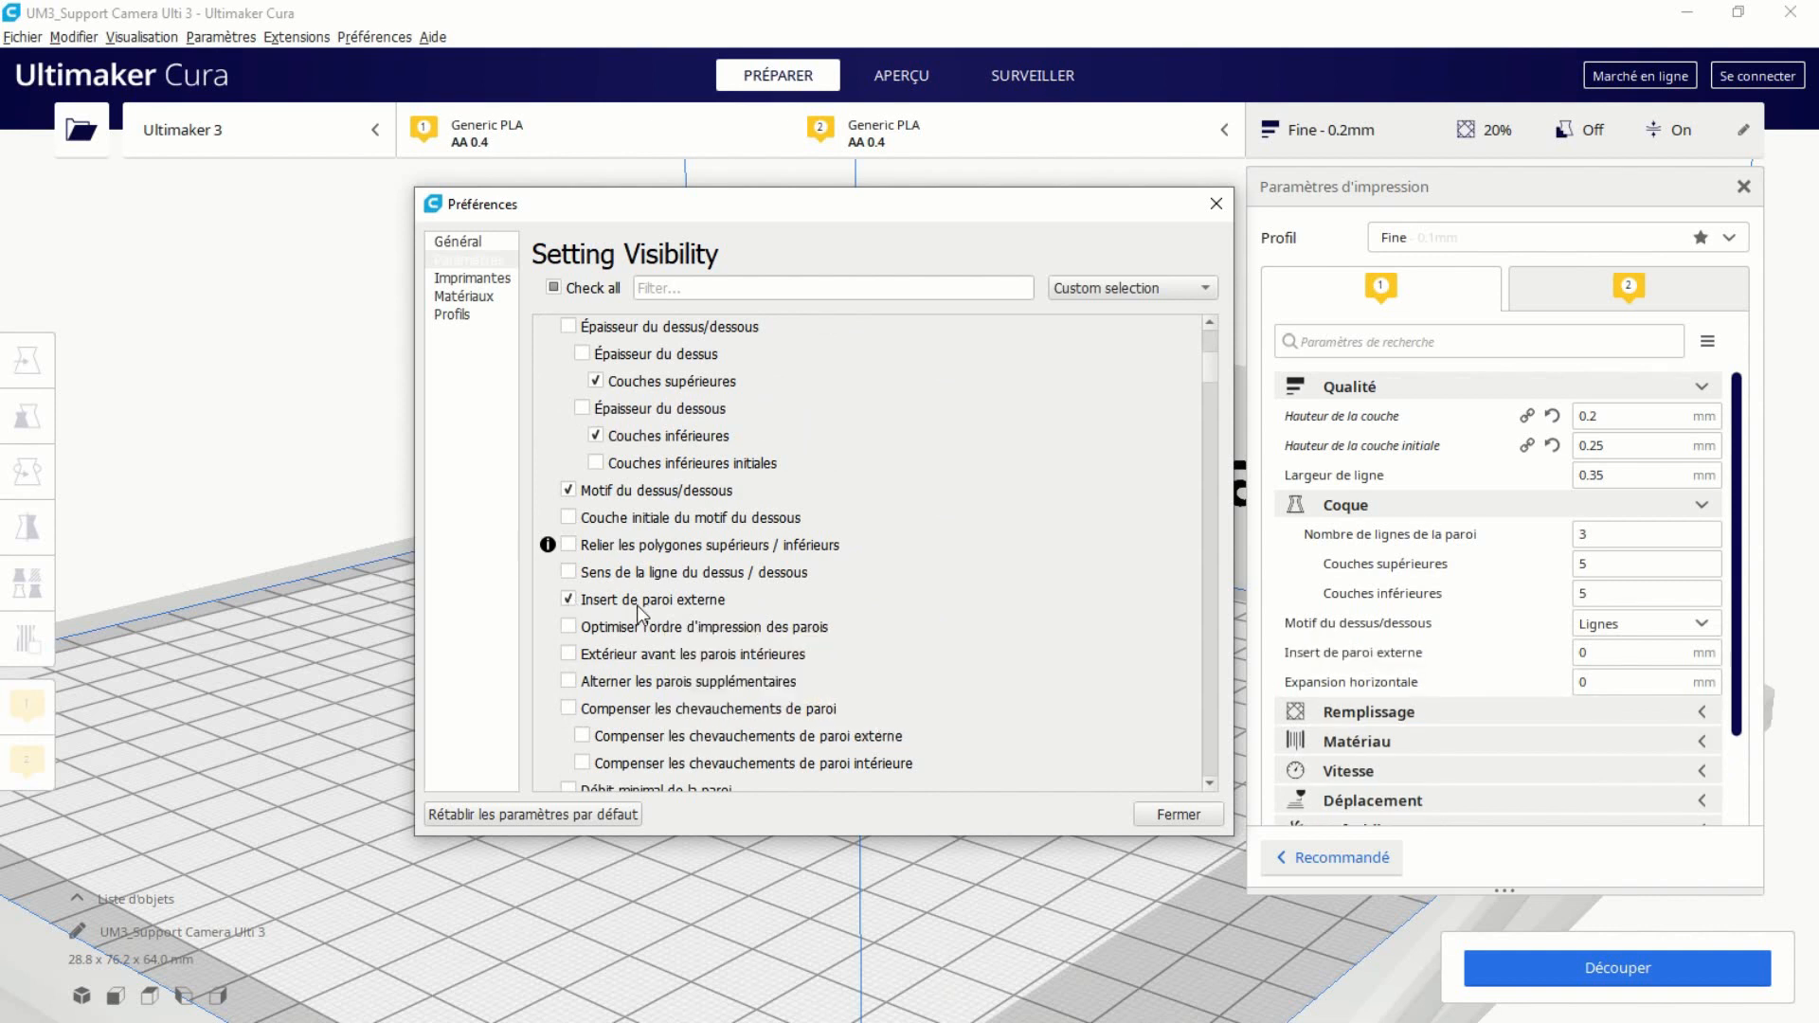
Make Compenser les chevauchements de paroi visible, together with its paroi externe and paroi intérieure sub-settings.
{"action": "scroll", "coordinate": [1007, 598], "scroll_direction": "down", "scroll_amount": 1}
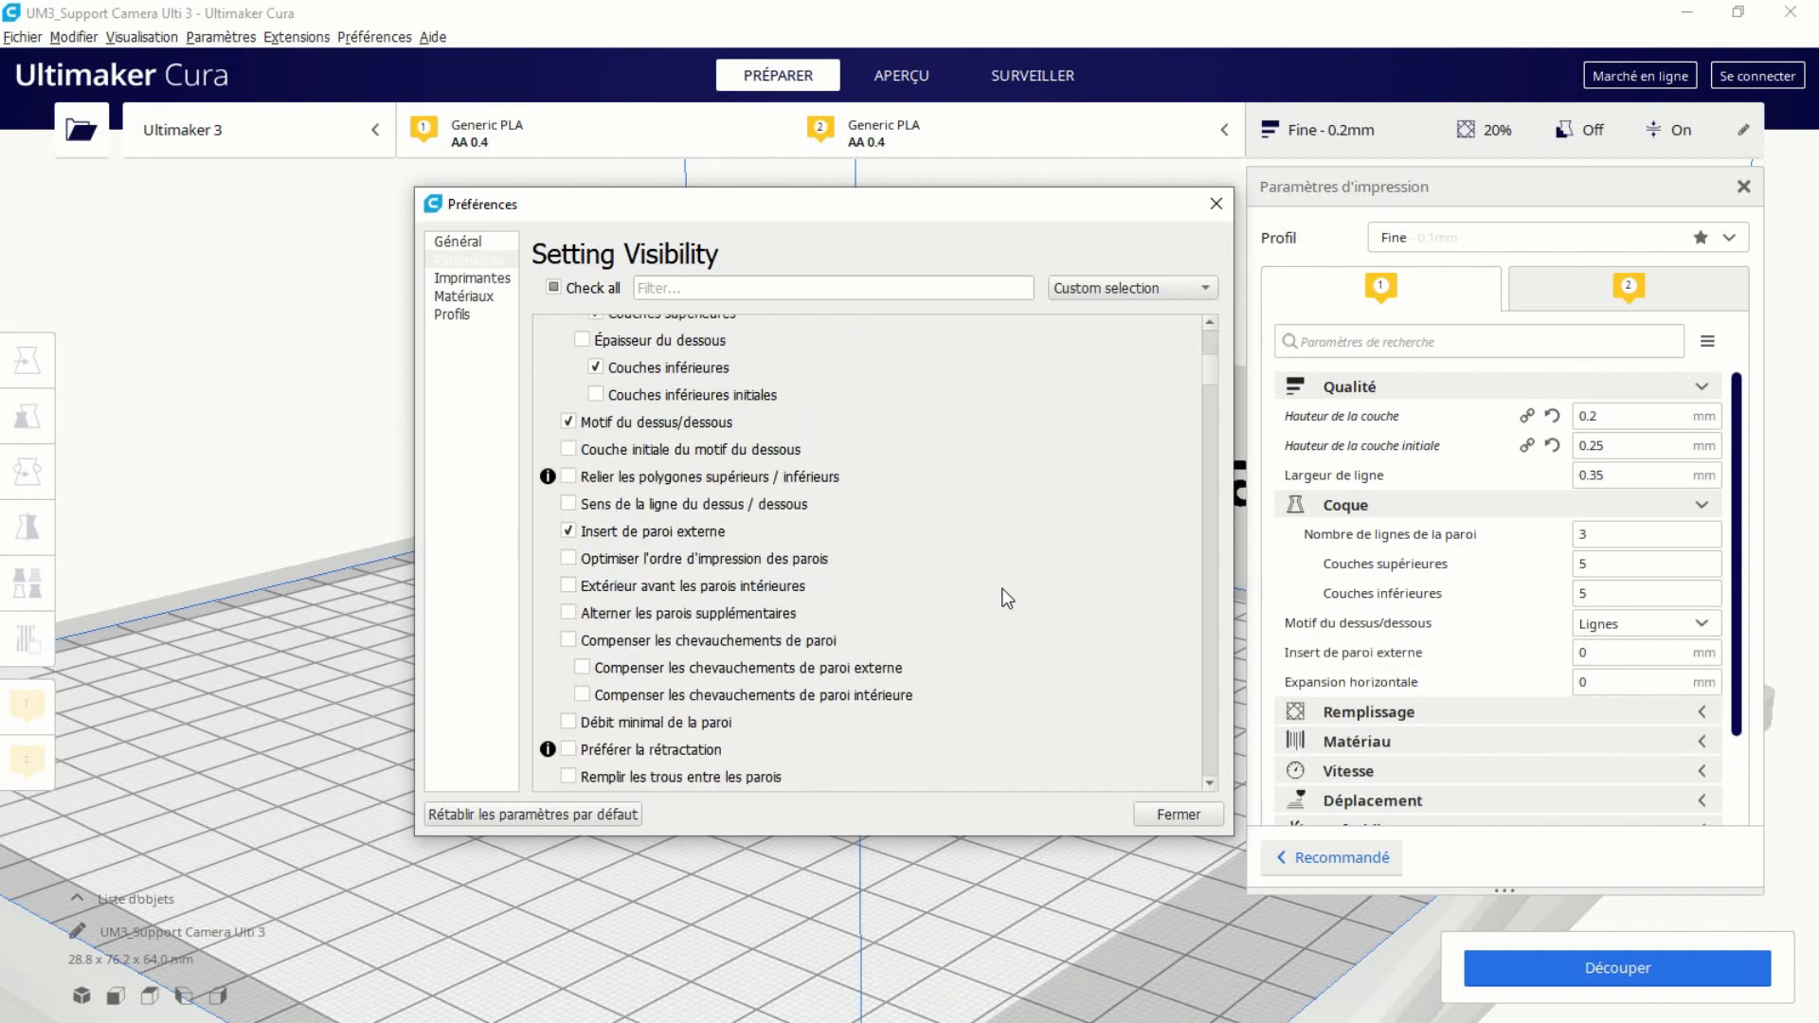
{"action": "scroll", "coordinate": [1003, 601], "scroll_direction": "down", "scroll_amount": 1}
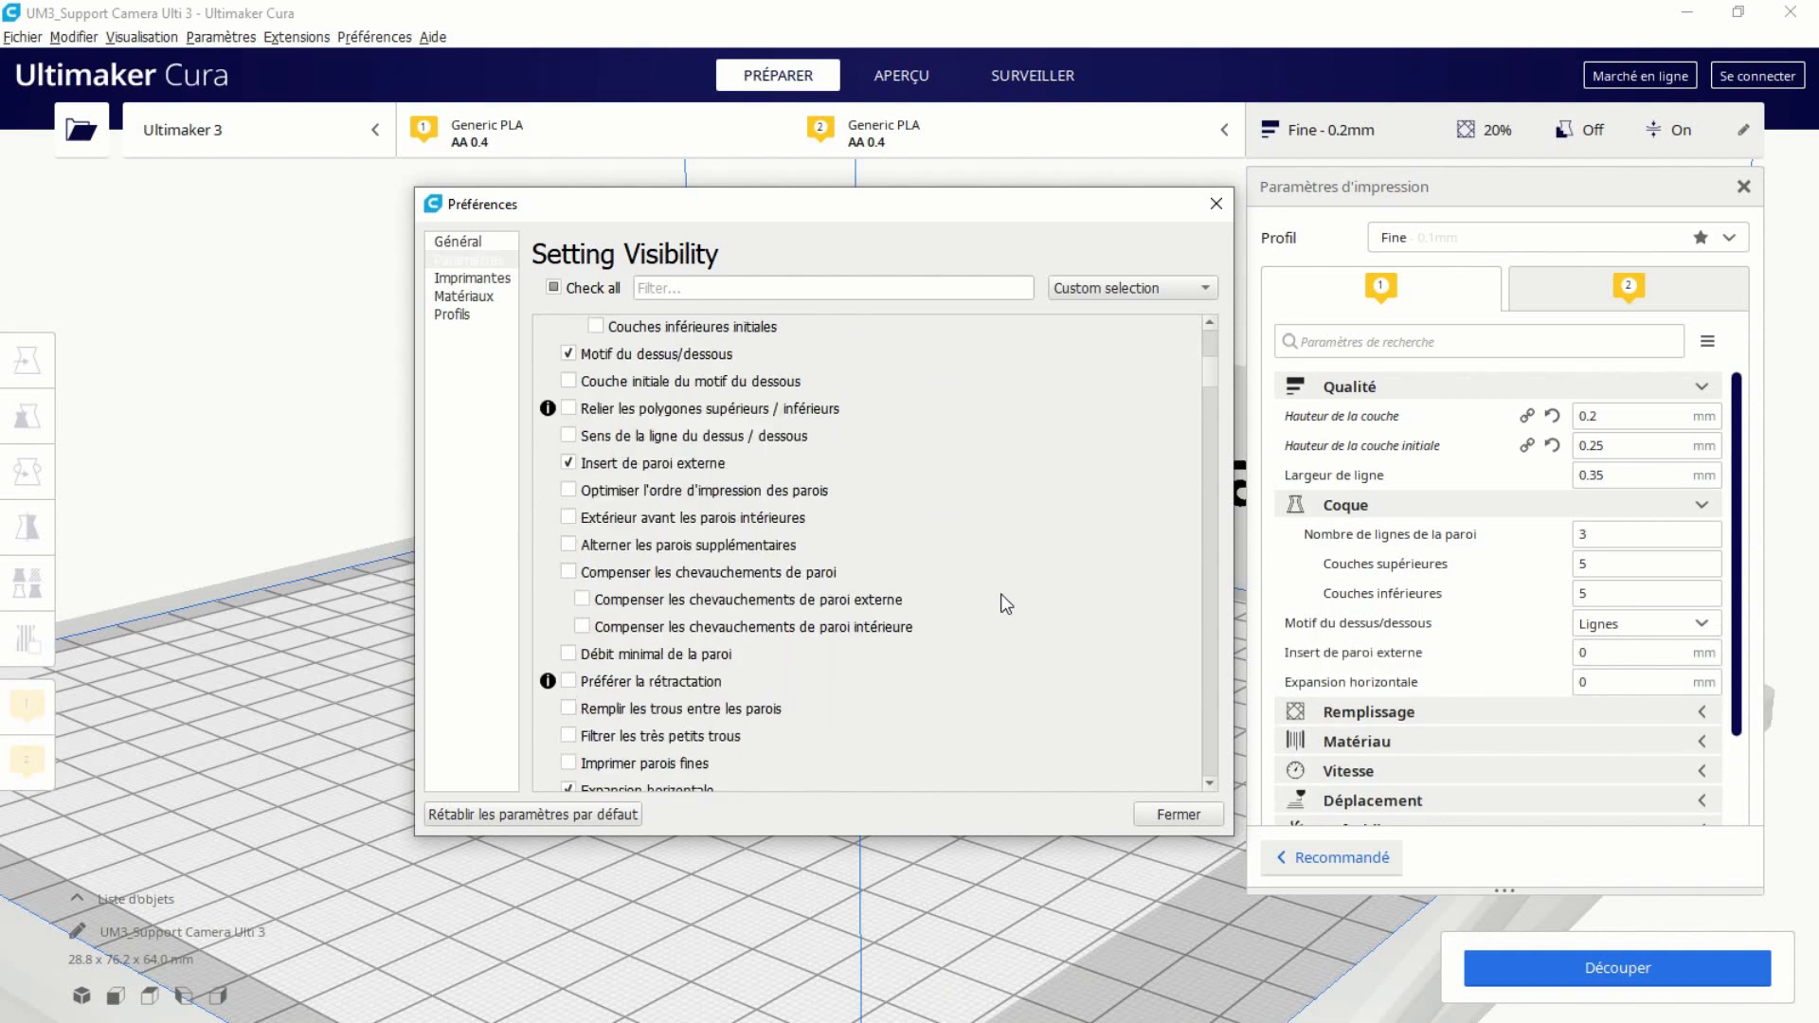
{"action": "left_click", "coordinate": [569, 572]}
{"action": "left_click", "coordinate": [581, 600]}
{"action": "left_click", "coordinate": [581, 627]}
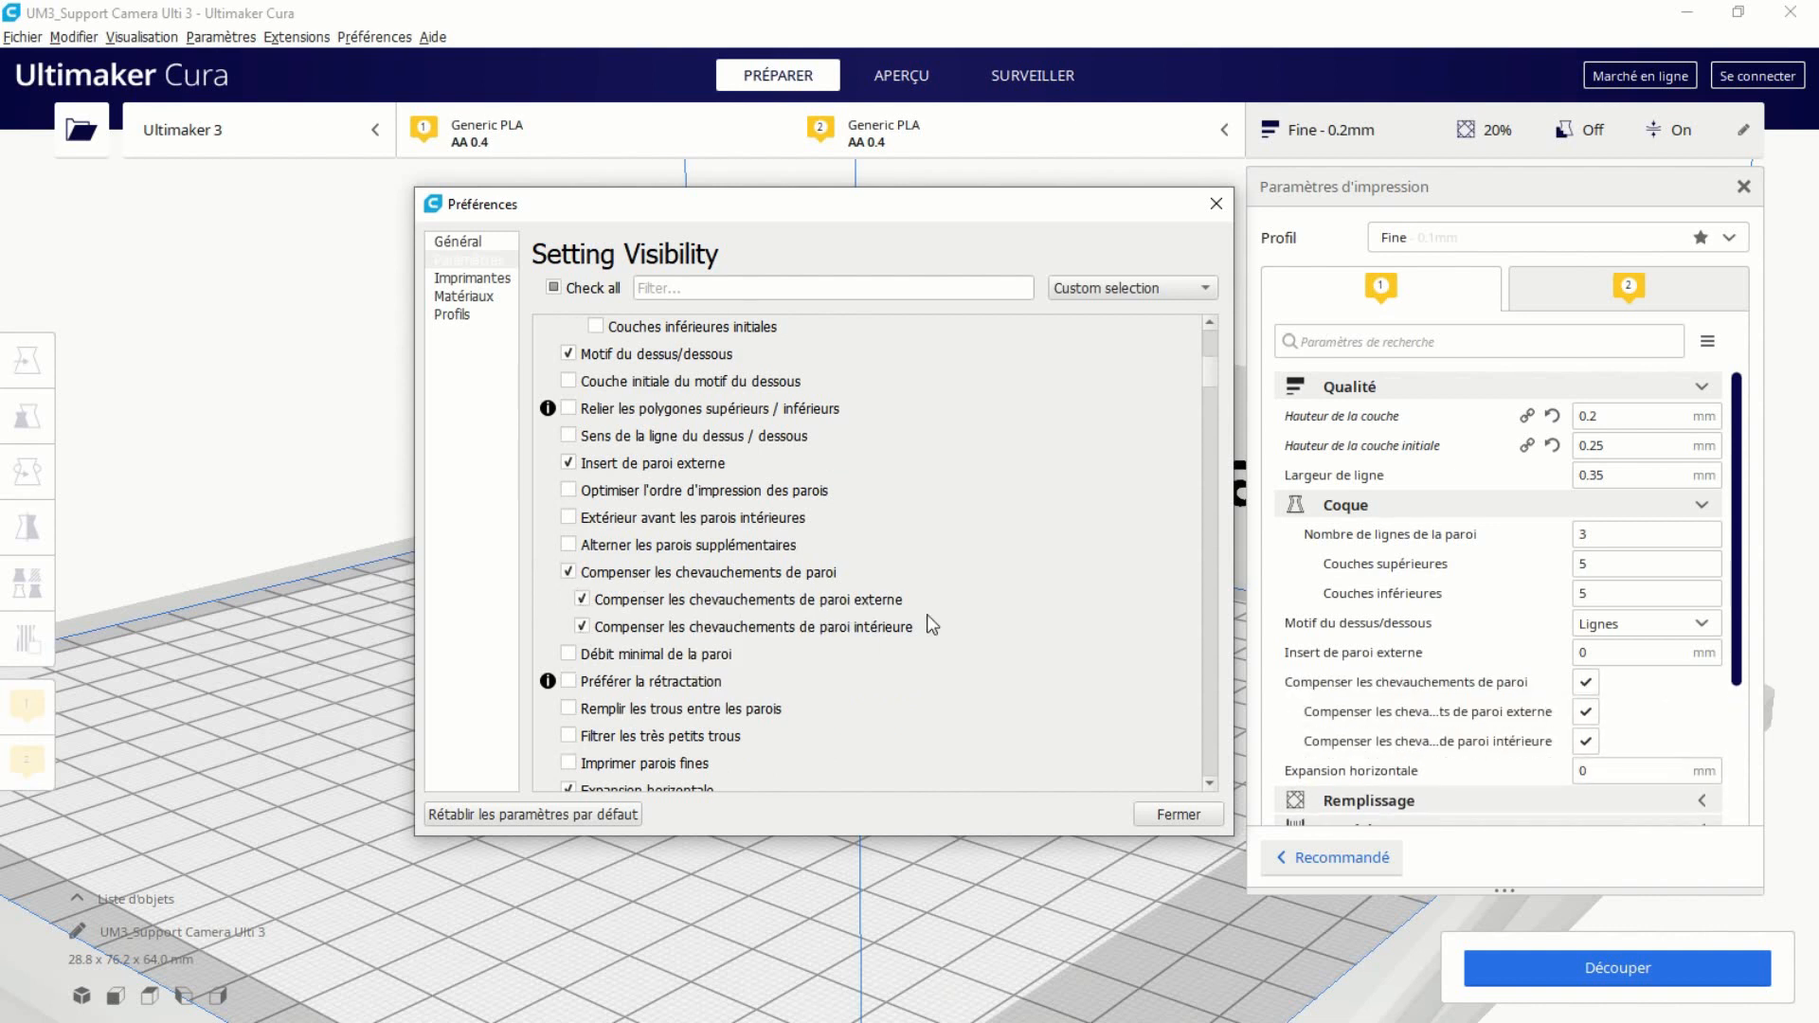
Show Remplir les trous entre les parois, hide Expansion horizontale, and close the preferences.
{"action": "scroll", "coordinate": [927, 614], "scroll_direction": "down", "scroll_amount": 1}
{"action": "scroll", "coordinate": [930, 614], "scroll_direction": "down", "scroll_amount": 1}
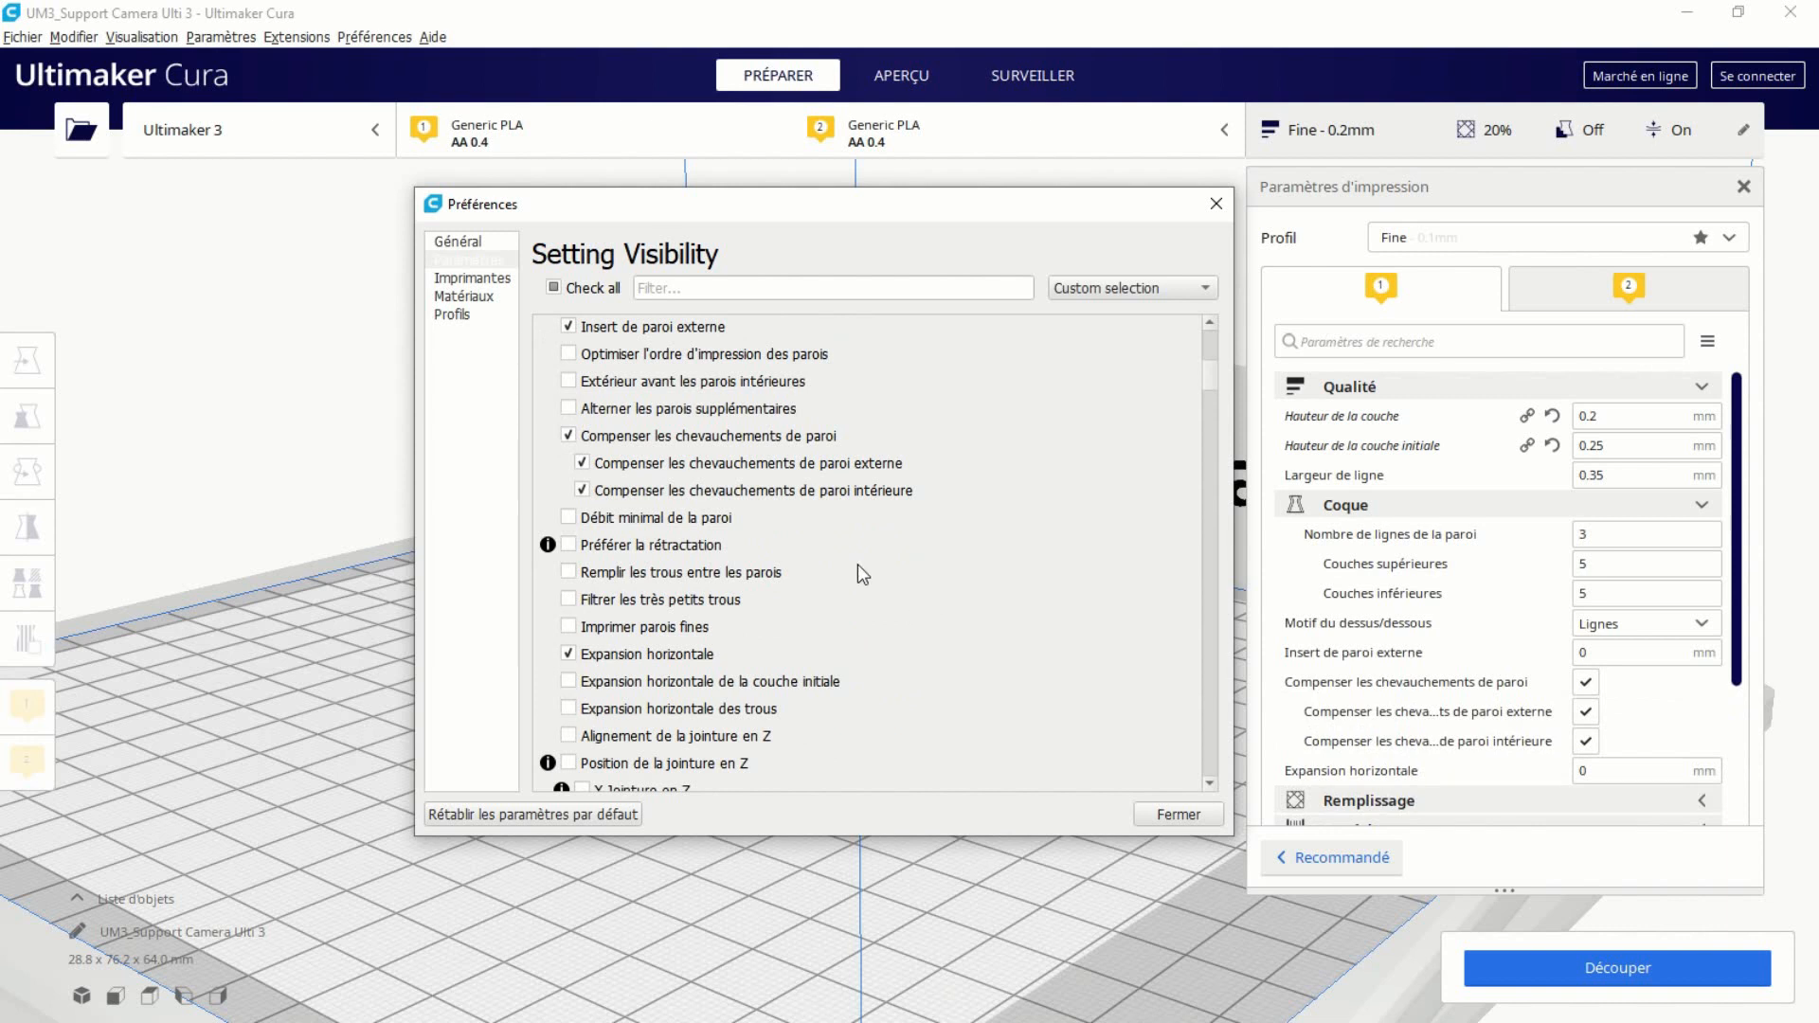
{"action": "left_click", "coordinate": [737, 578]}
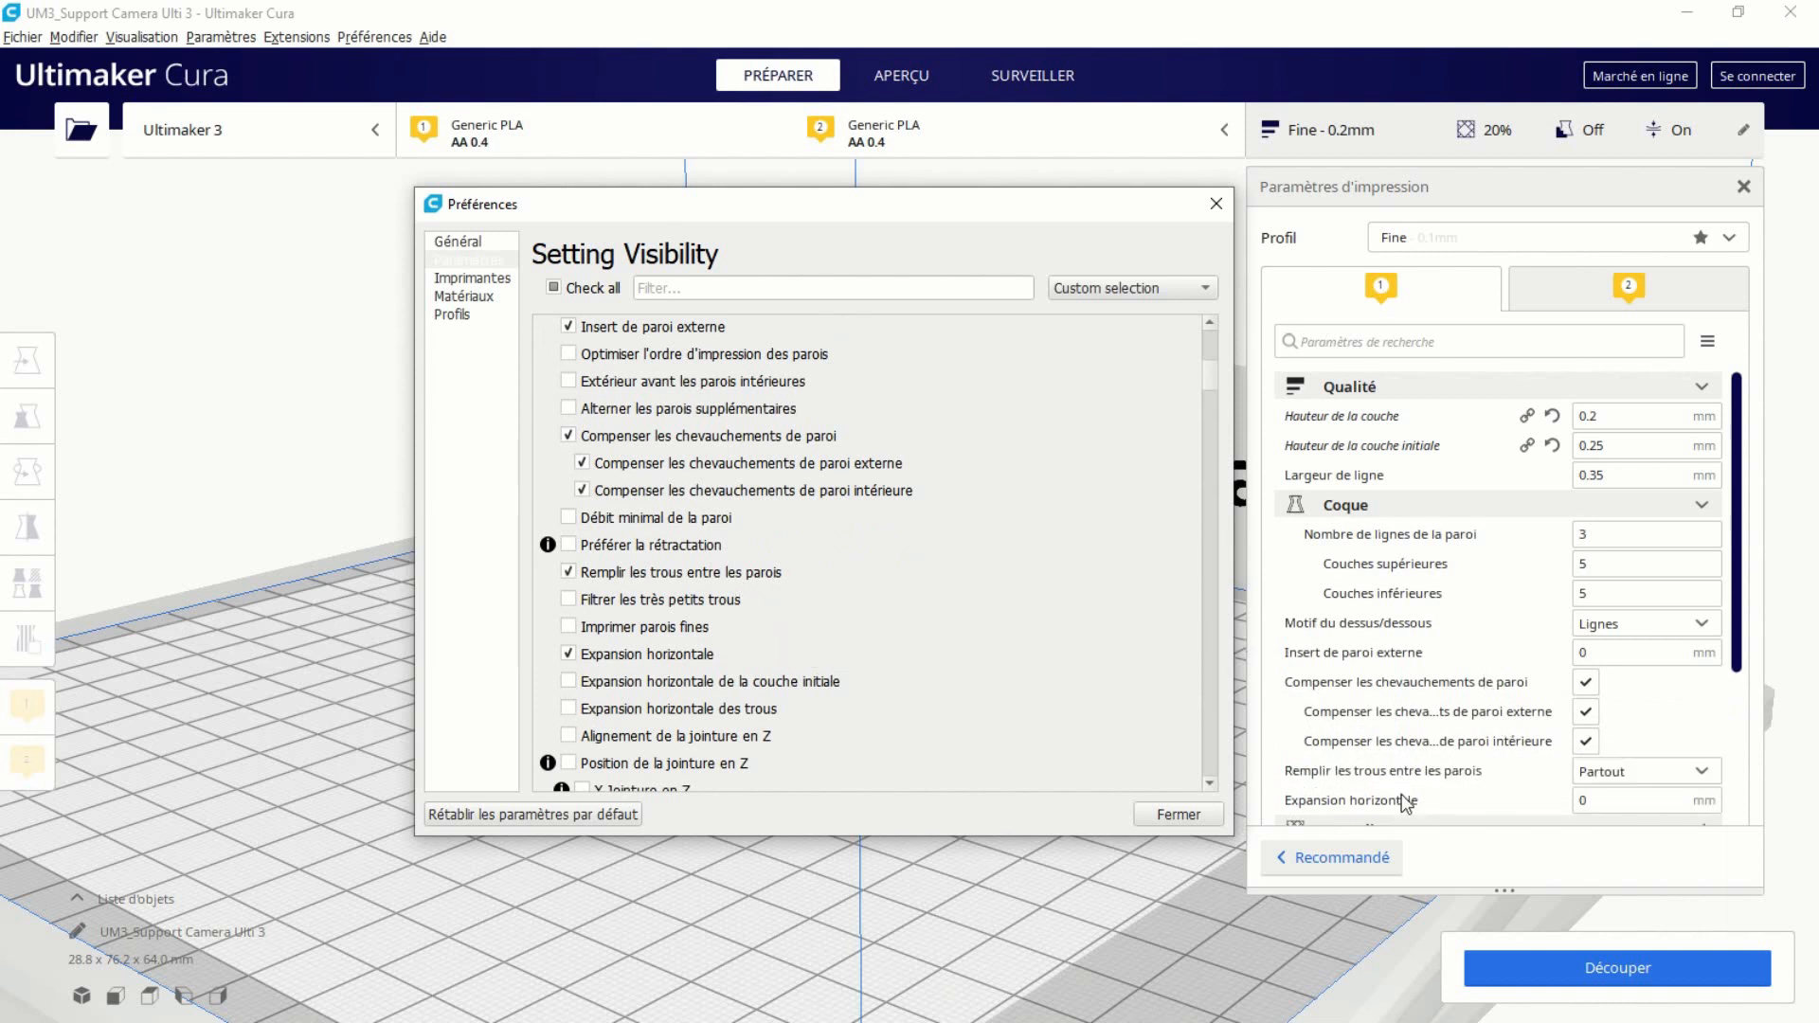
{"action": "left_click", "coordinate": [639, 655]}
{"action": "scroll", "coordinate": [936, 627], "scroll_direction": "down", "scroll_amount": 4}
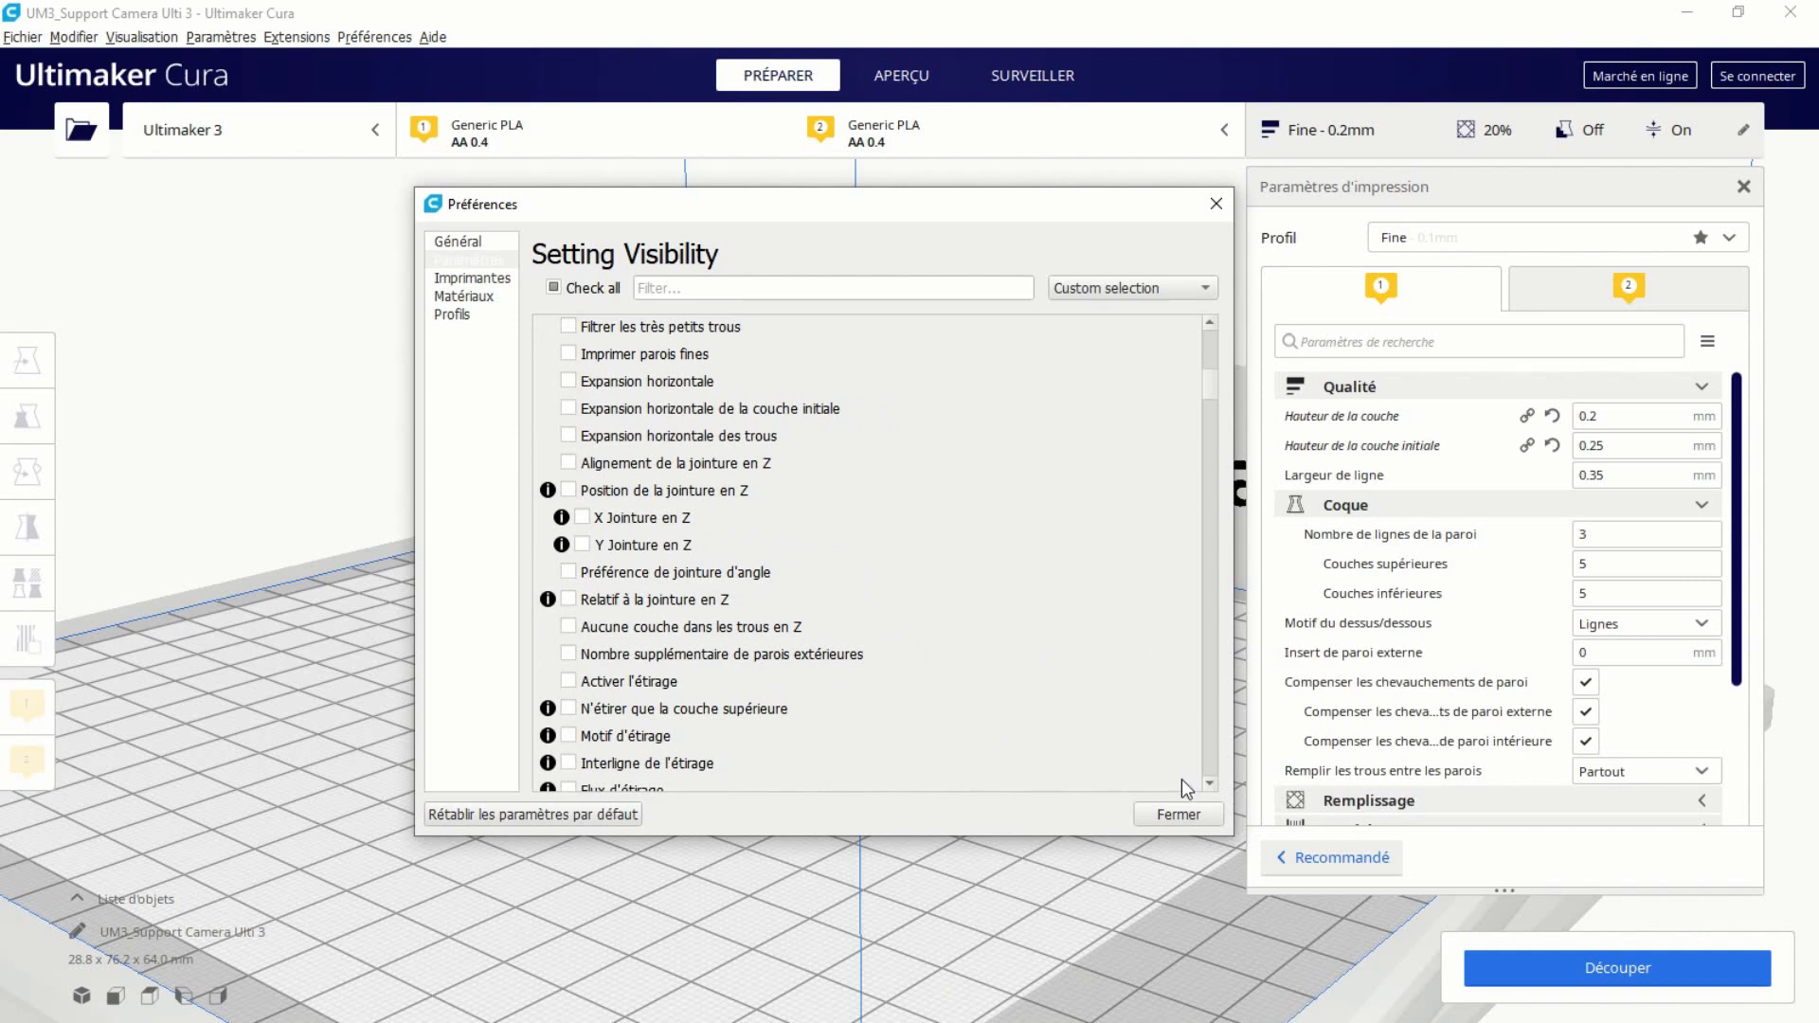
{"action": "left_click", "coordinate": [1182, 811]}
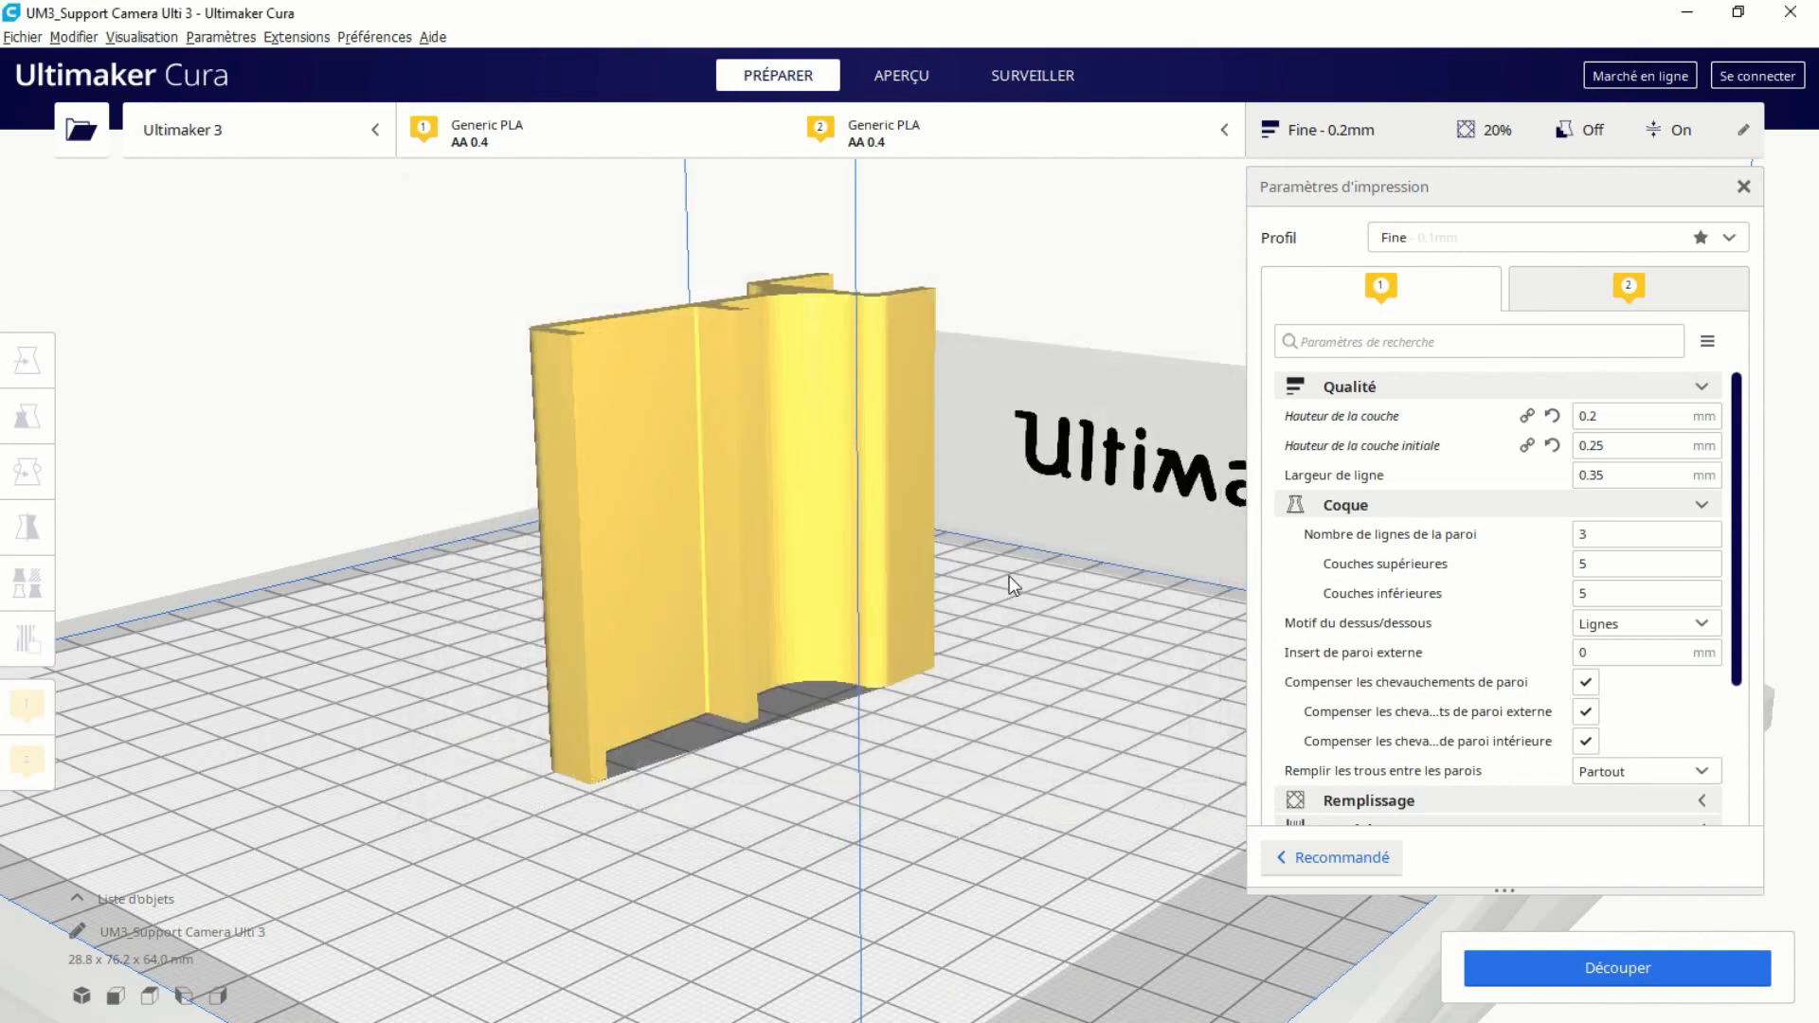
Set the wall line count, the top layers and the bottom layers to 4 each.
{"action": "scroll", "coordinate": [989, 576], "scroll_direction": "up", "scroll_amount": 3}
{"action": "scroll", "coordinate": [989, 576], "scroll_direction": "up", "scroll_amount": 2}
{"action": "scroll", "coordinate": [987, 576], "scroll_direction": "down", "scroll_amount": 4}
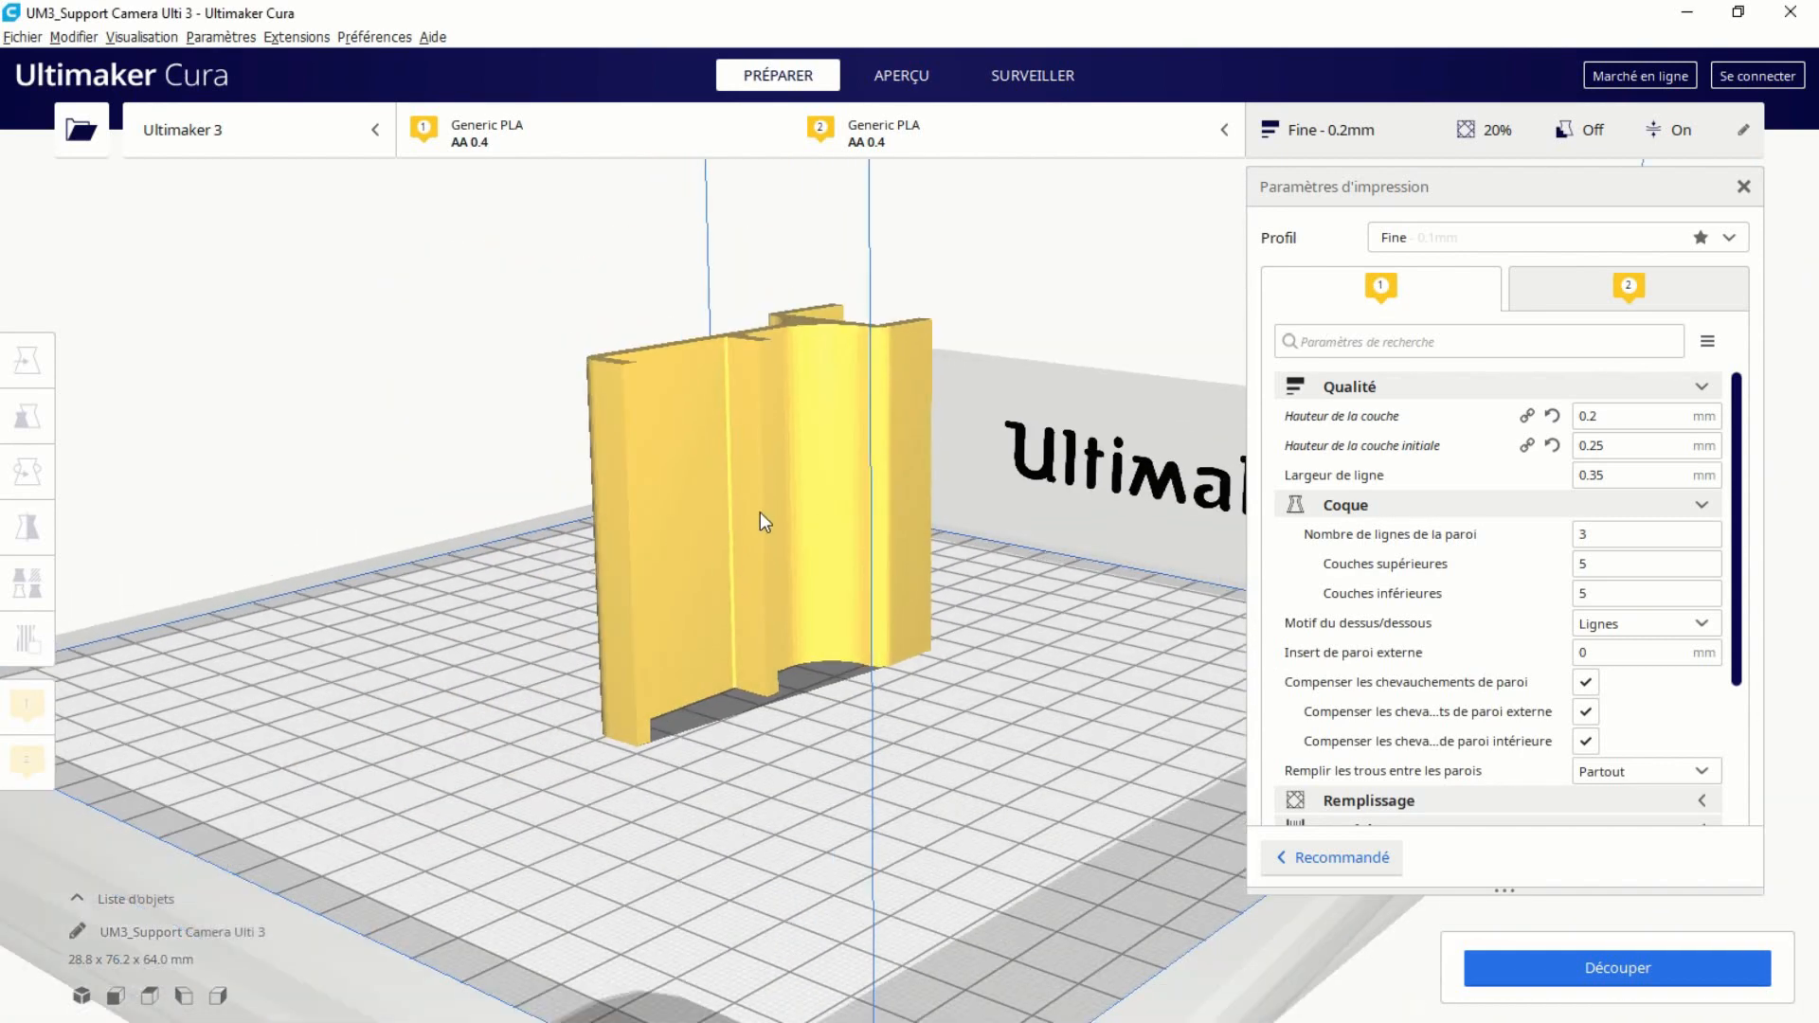
{"action": "right_click_drag", "start_coordinate": [760, 512], "coordinate": [751, 562]}
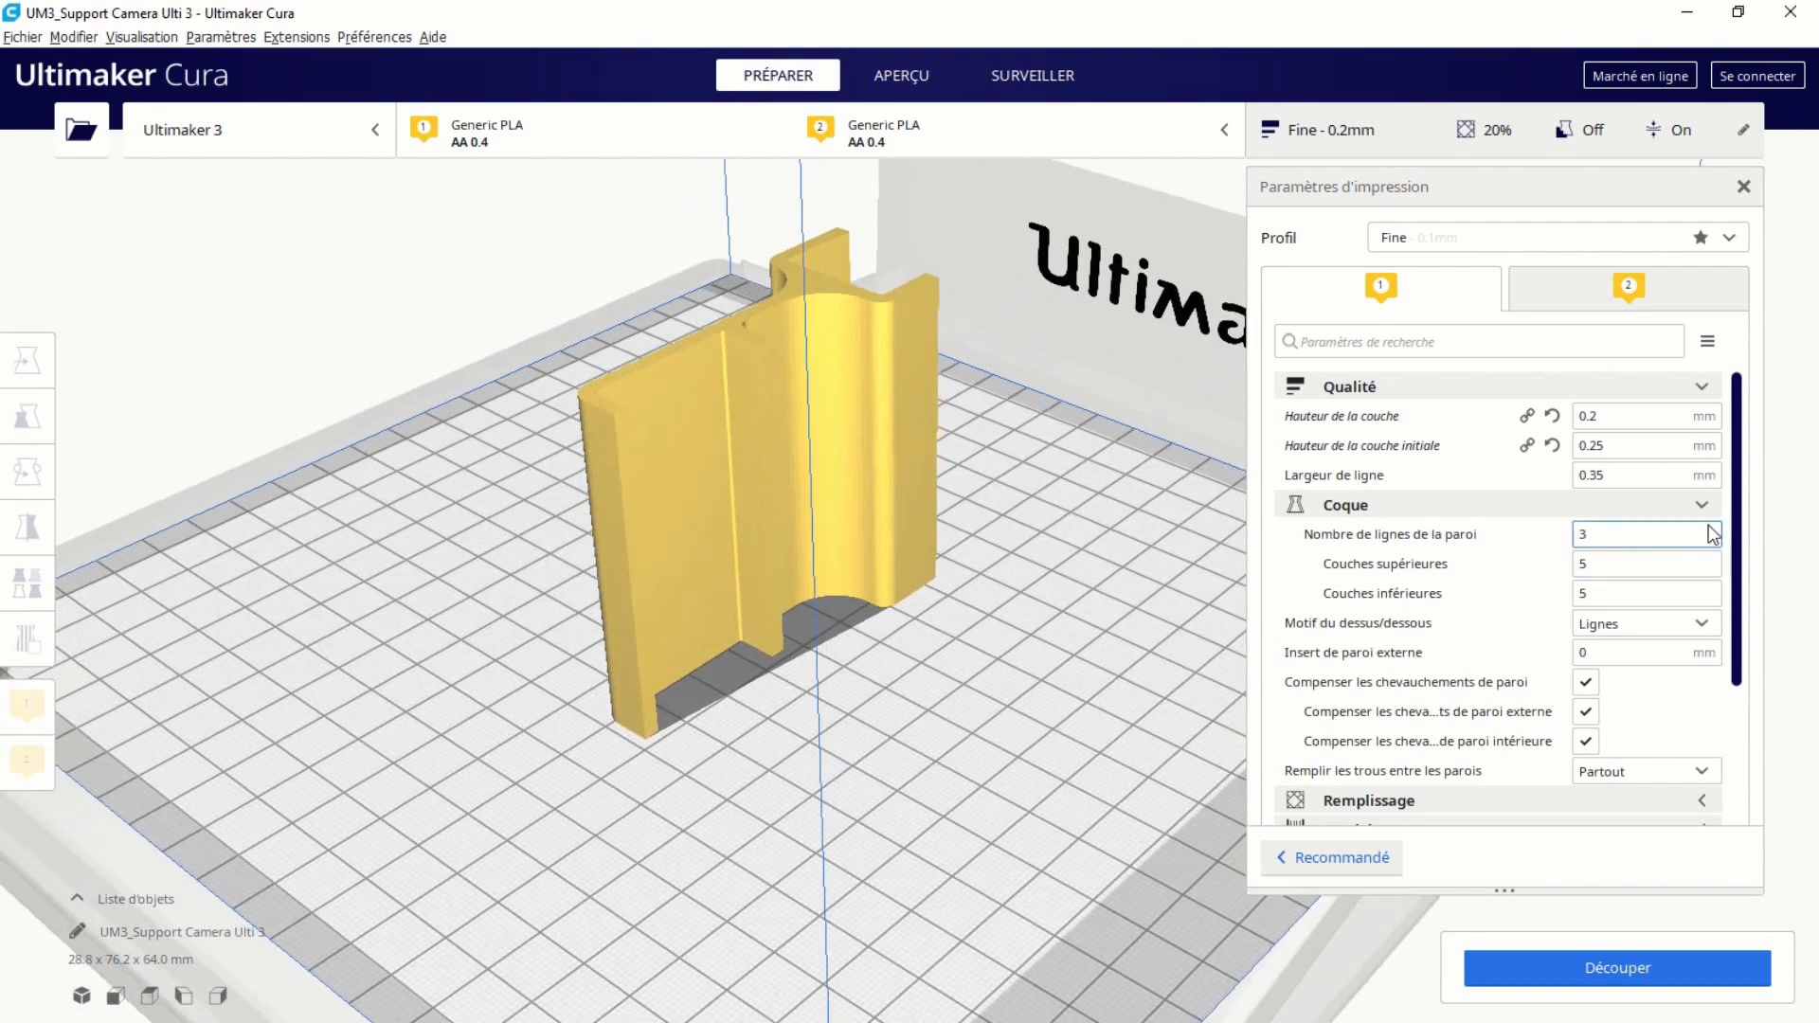
{"action": "left_click_drag", "start_coordinate": [1628, 534], "coordinate": [1560, 542]}
{"action": "type", "text": "4"}
{"action": "key", "text": "Tab"}
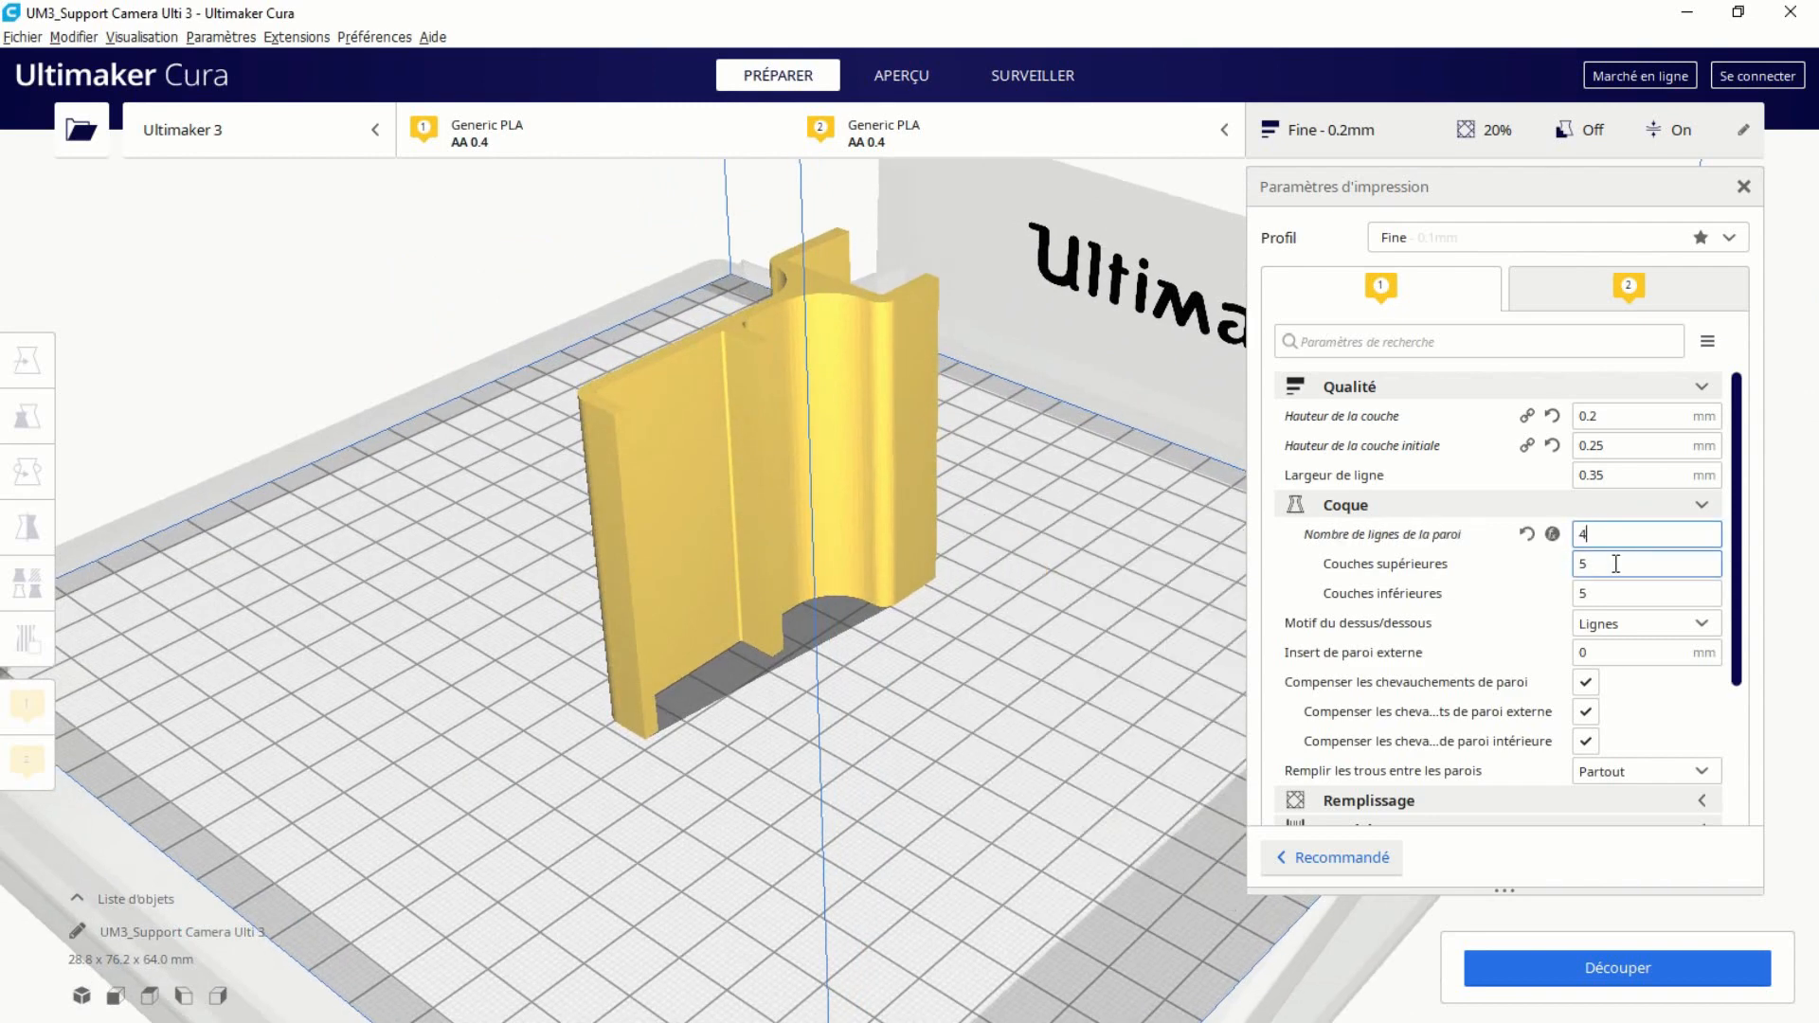
{"action": "type", "text": "4"}
{"action": "key", "text": "Tab"}
{"action": "type", "text": "4"}
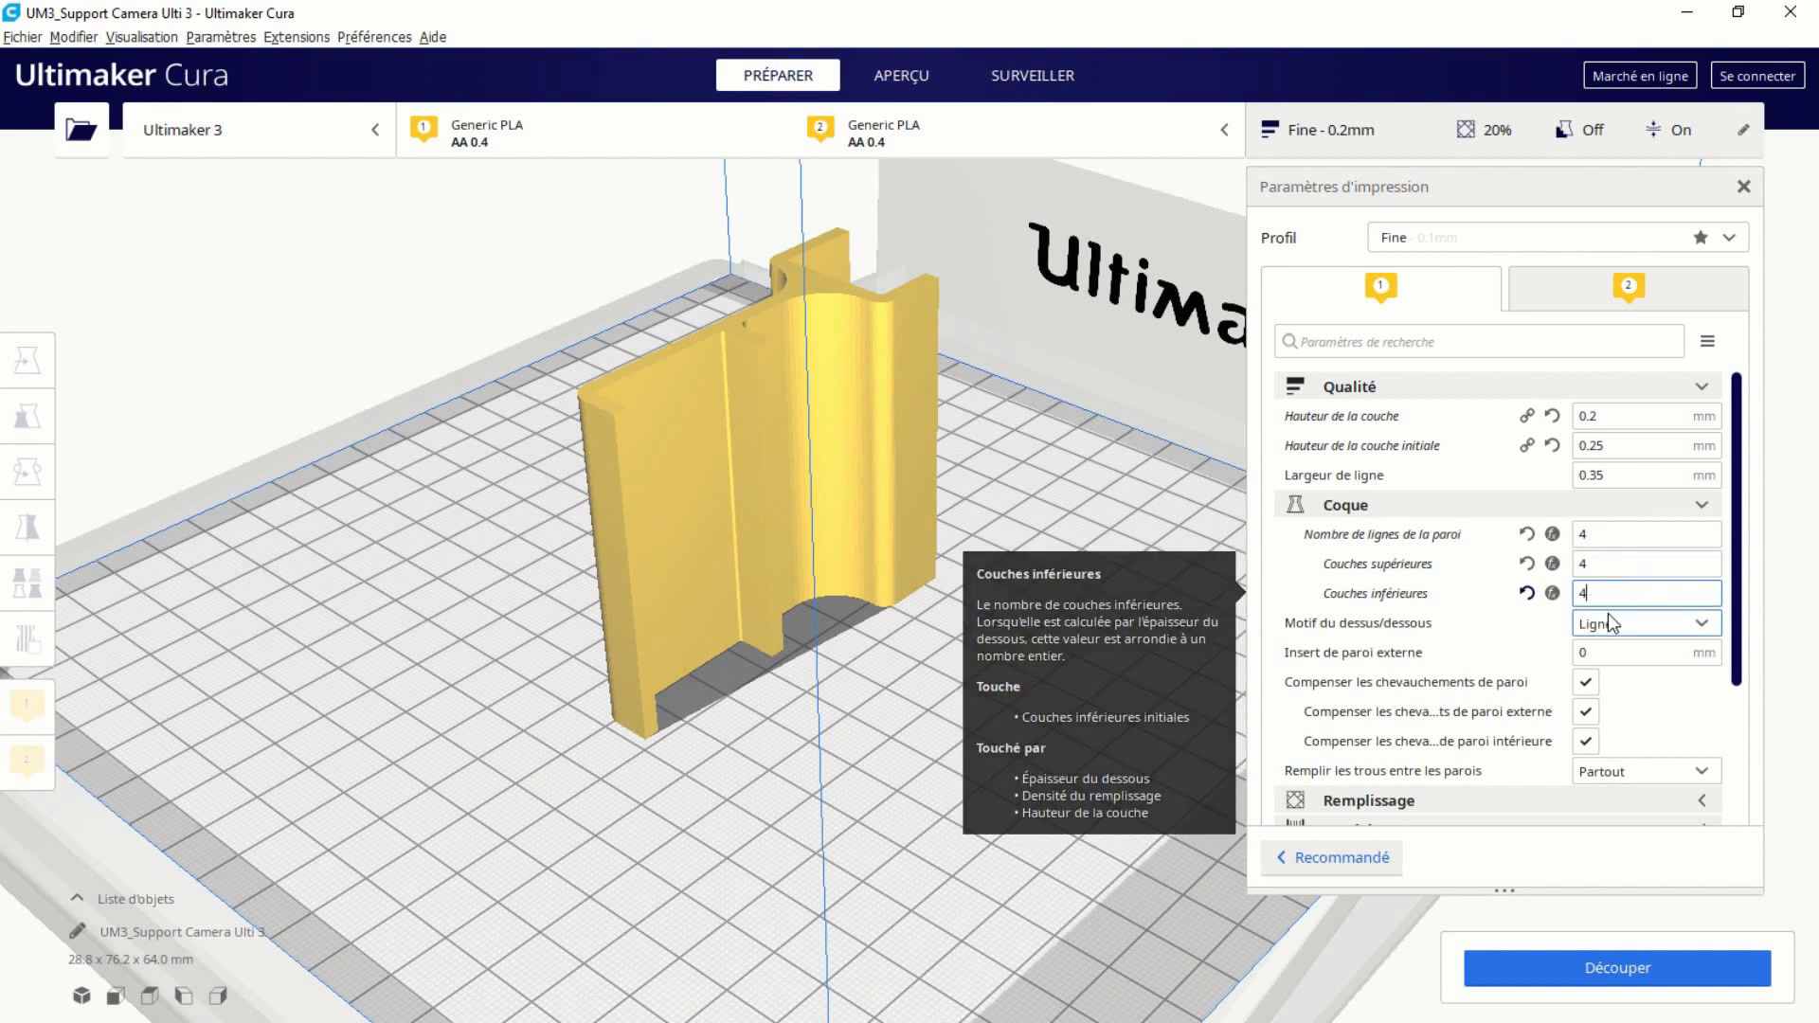
Set Insert de paroi externe to 0.1 mm and turn off Compenser les chevauchements de paroi externe.
{"action": "left_click", "coordinate": [1617, 652]}
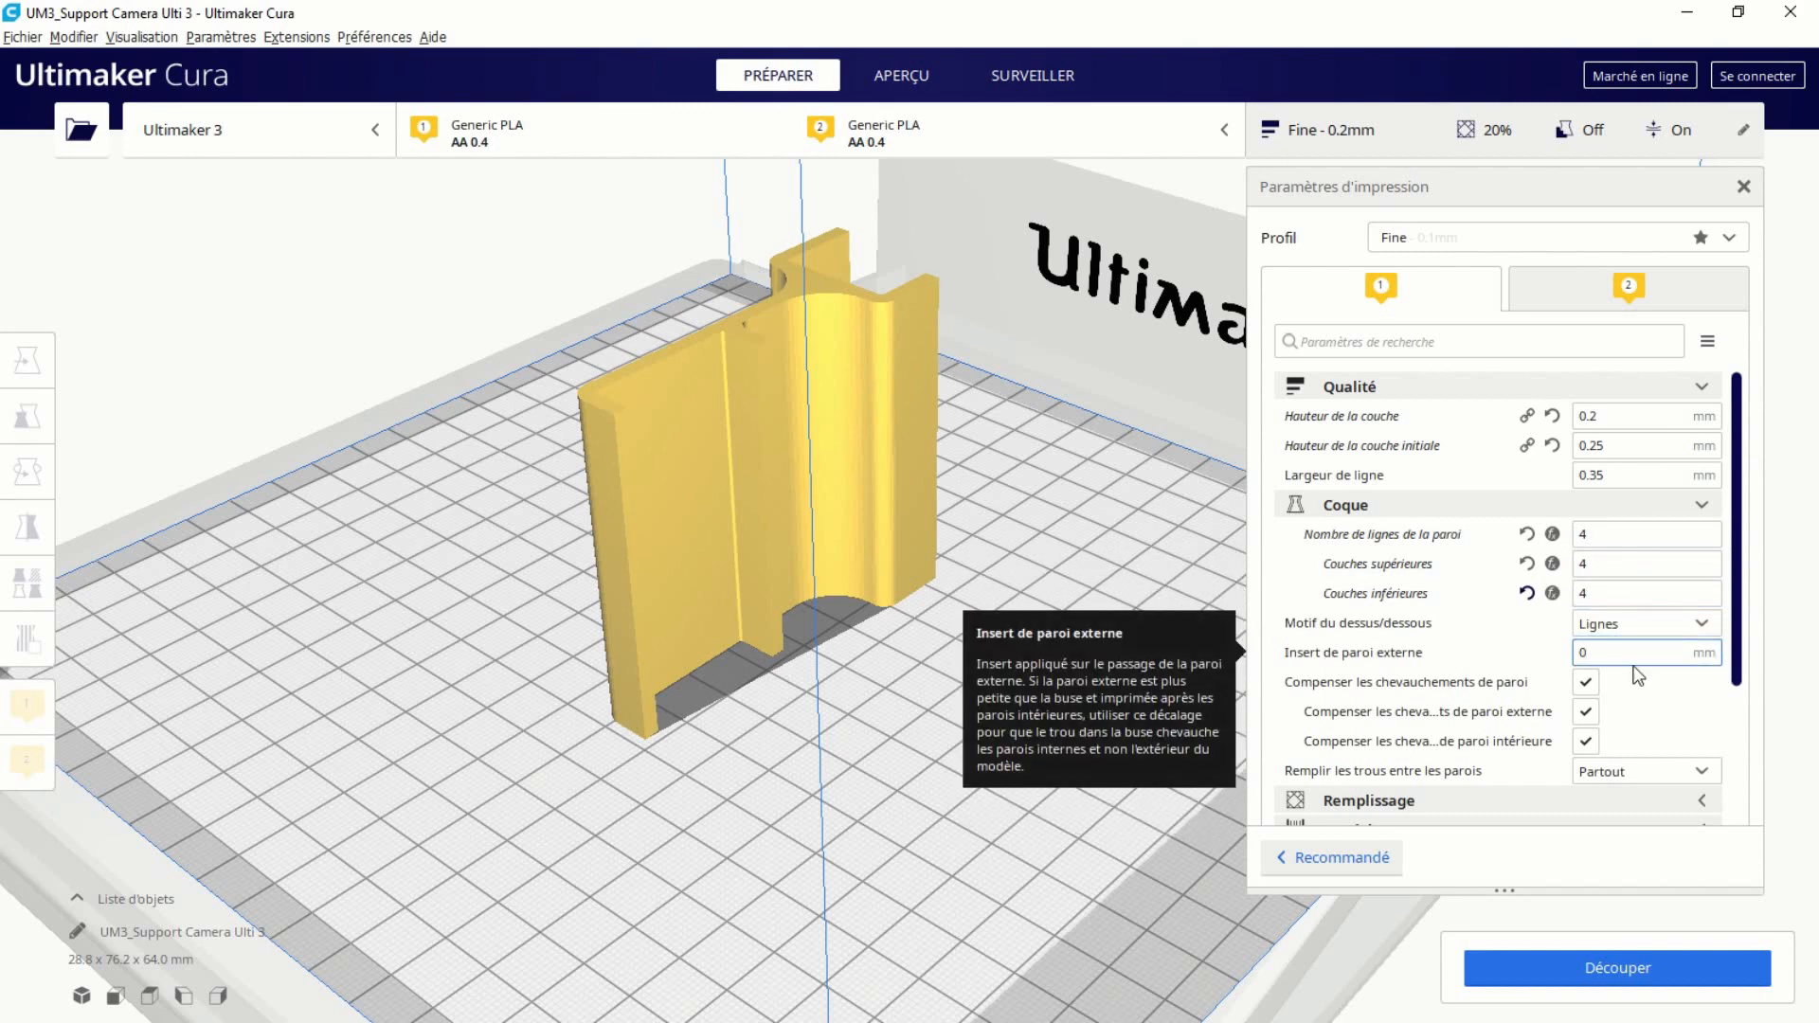
{"action": "type", "text": ".1"}
{"action": "scroll", "coordinate": [1653, 682], "scroll_direction": "down", "scroll_amount": 2}
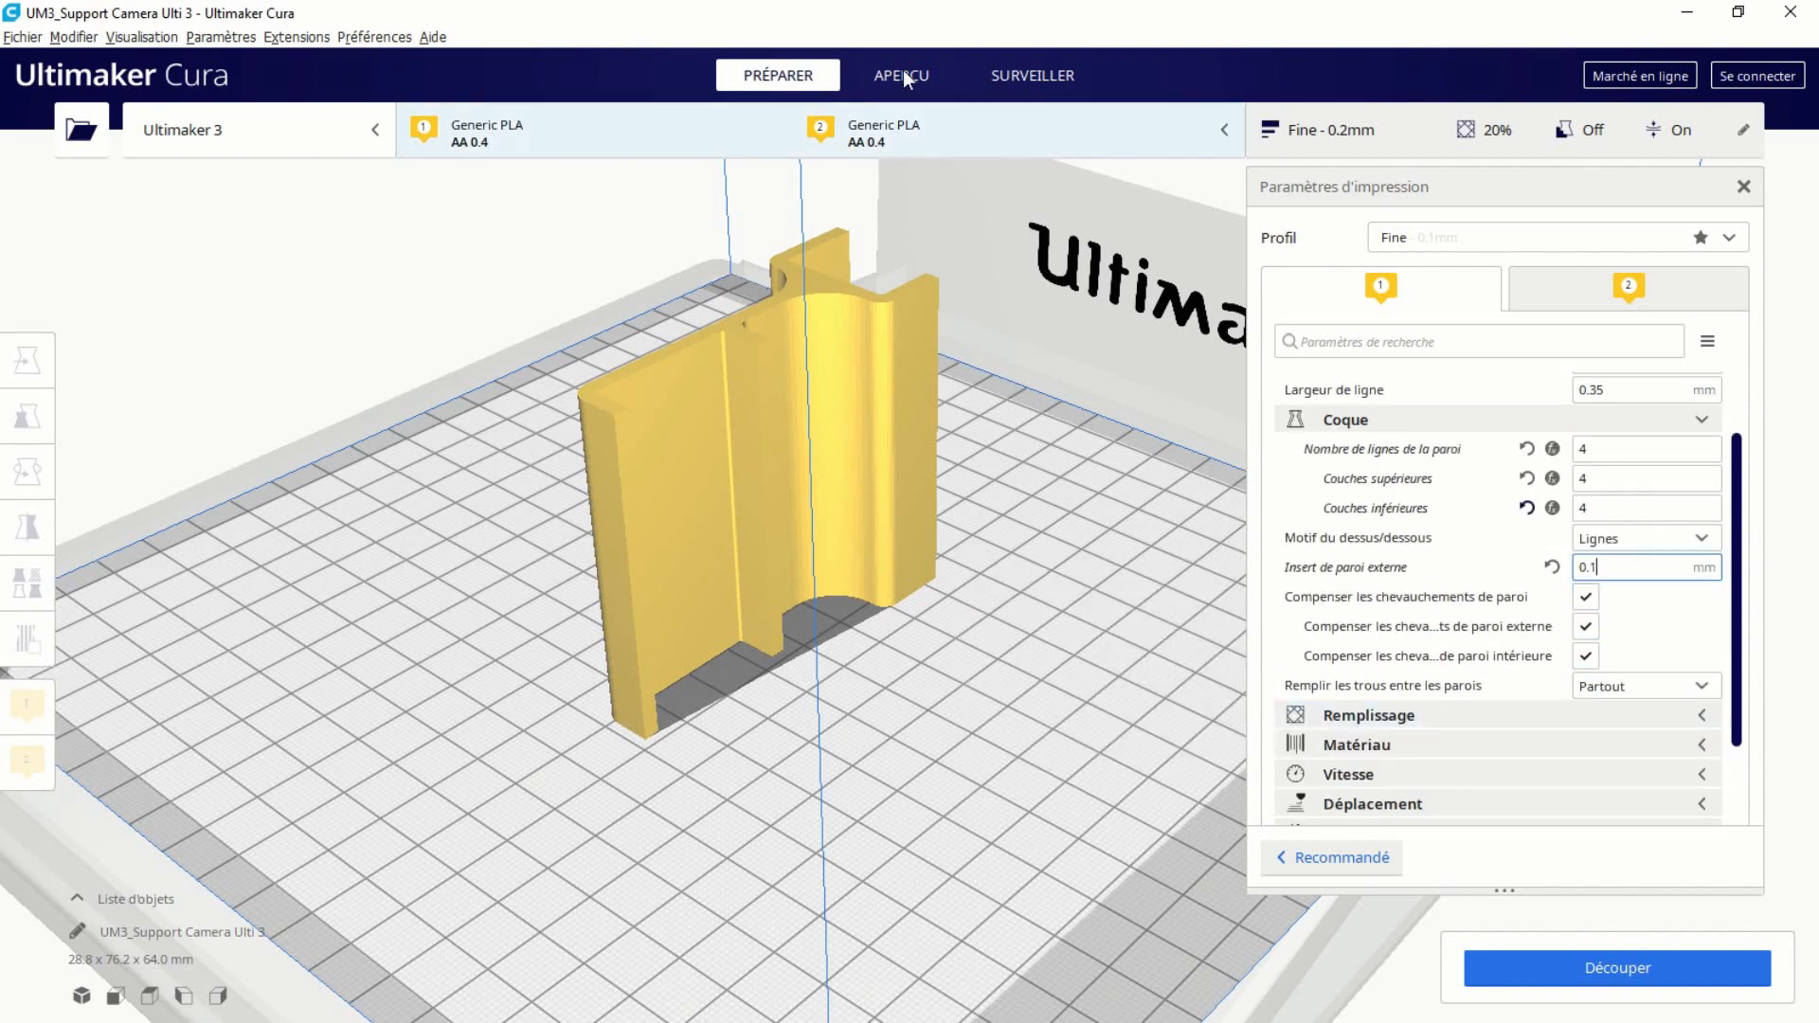
Expand the Remplissage and Matériau categories and review the infill, print temperature and build plate temperature settings.
{"action": "left_click", "coordinate": [1701, 716]}
{"action": "scroll", "coordinate": [1589, 680], "scroll_direction": "down", "scroll_amount": 3}
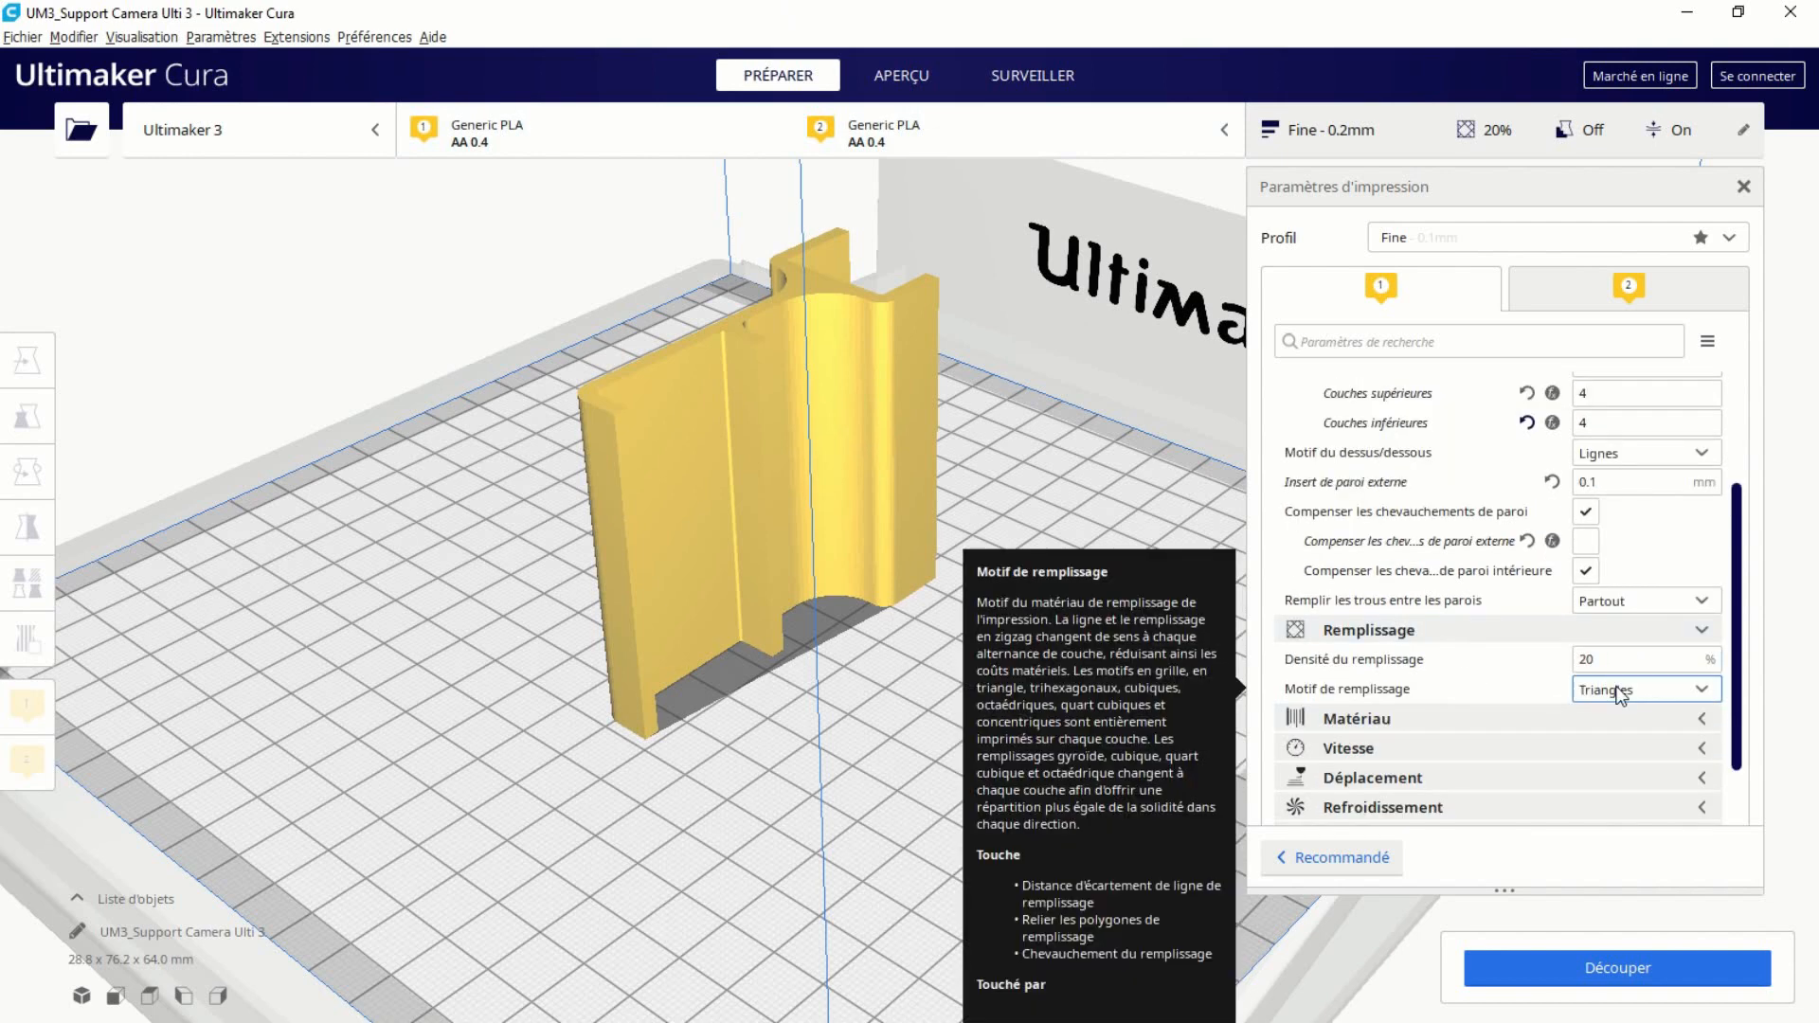
{"action": "scroll", "coordinate": [1564, 629], "scroll_direction": "down", "scroll_amount": 3}
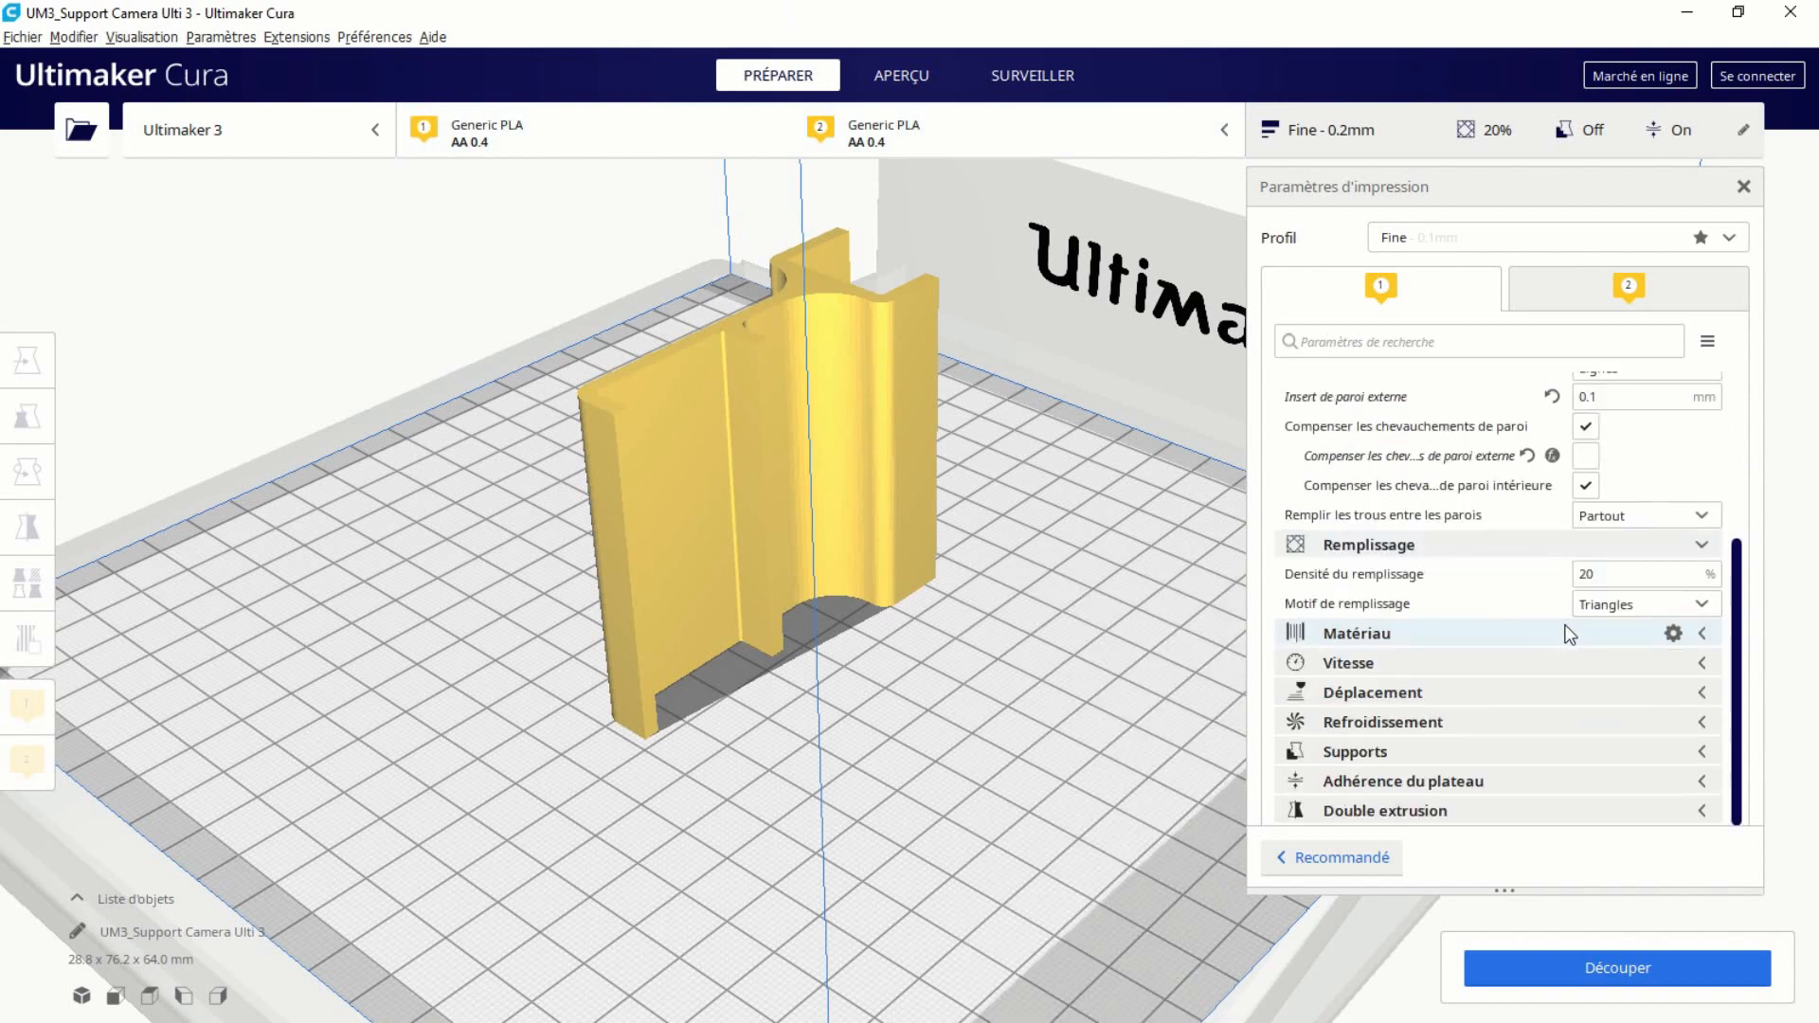
{"action": "left_click", "coordinate": [1702, 634]}
{"action": "left_click", "coordinate": [1607, 662]}
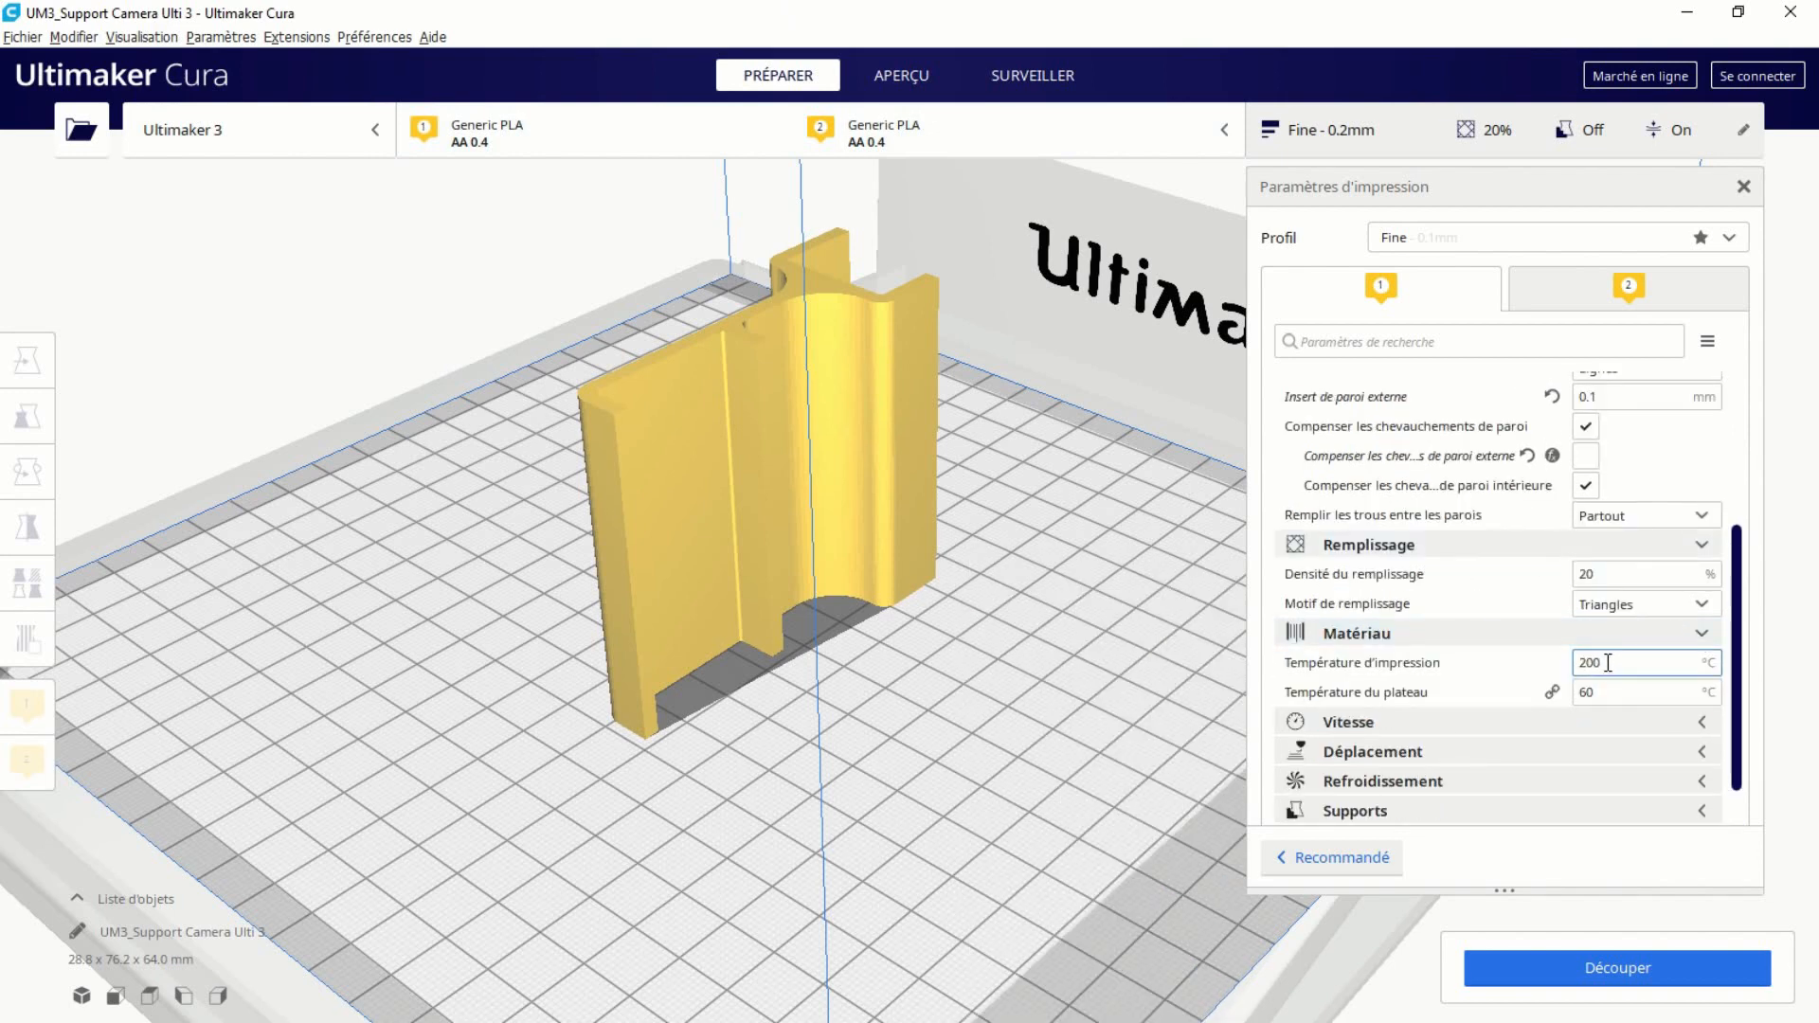
{"action": "left_click", "coordinate": [1610, 692]}
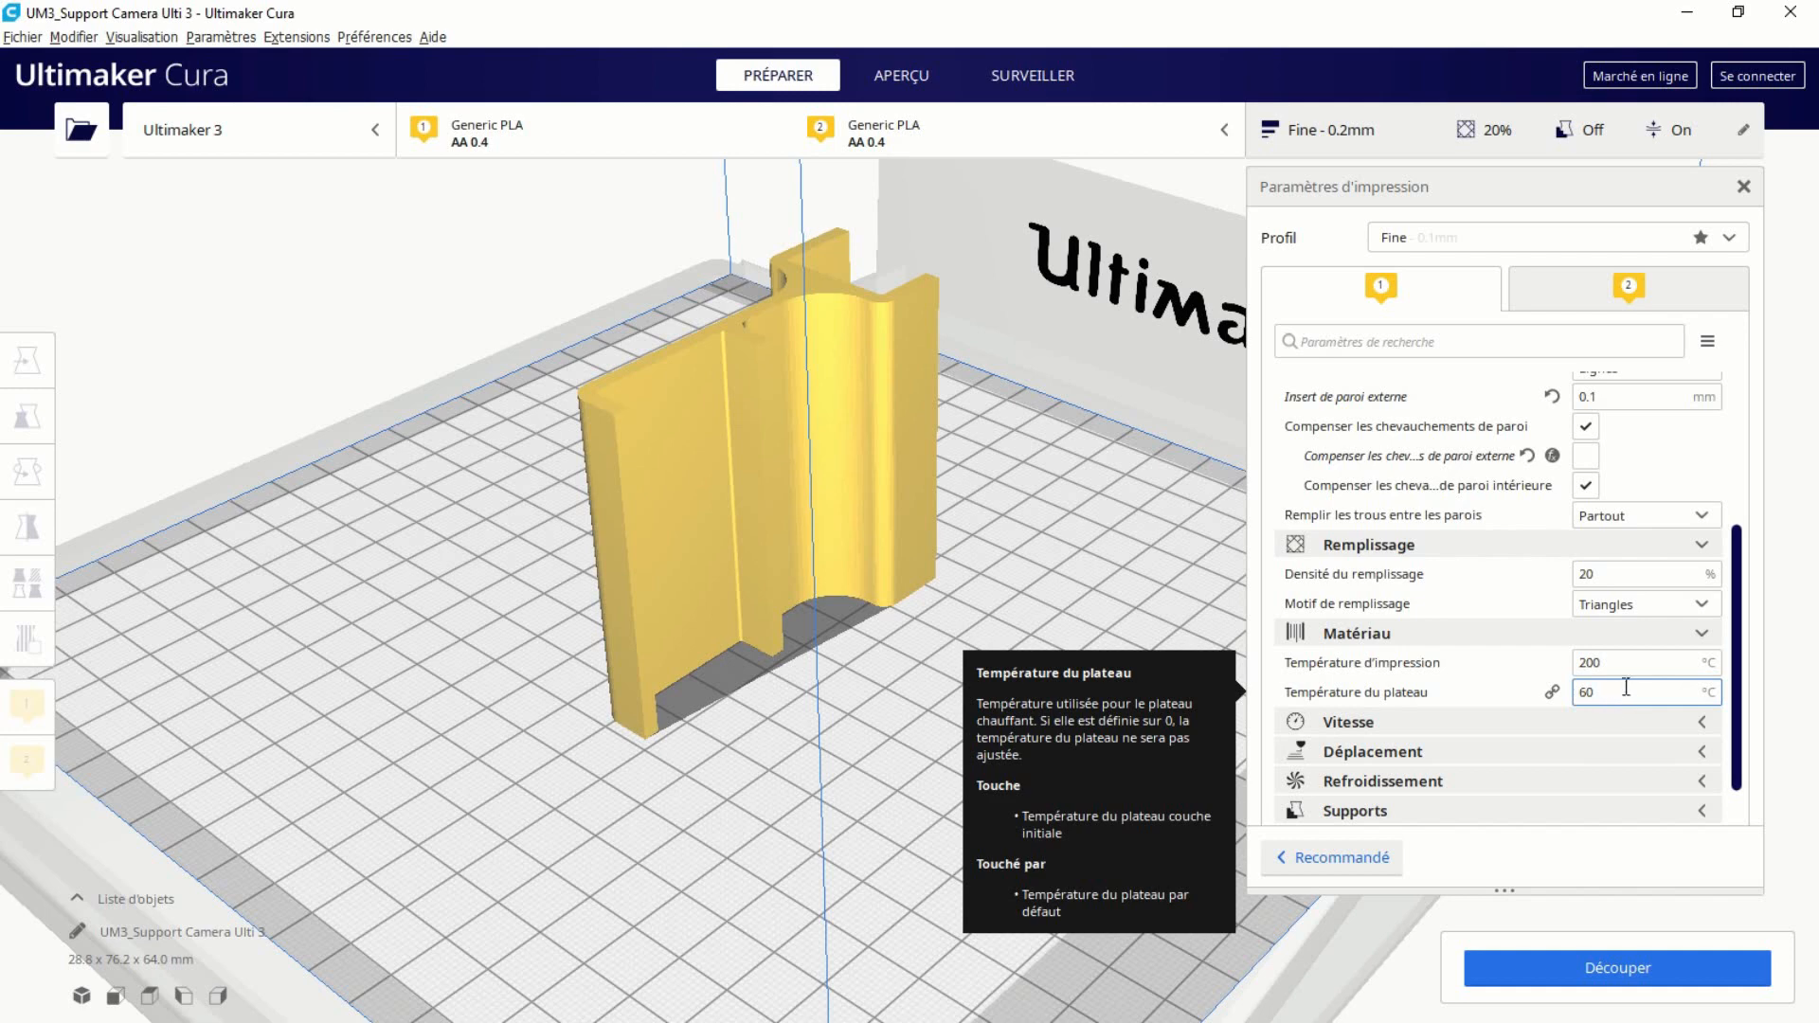
Open the setting visibility preferences for the Matériau category and make the Débit setting visible.
{"action": "left_click", "coordinate": [1672, 633]}
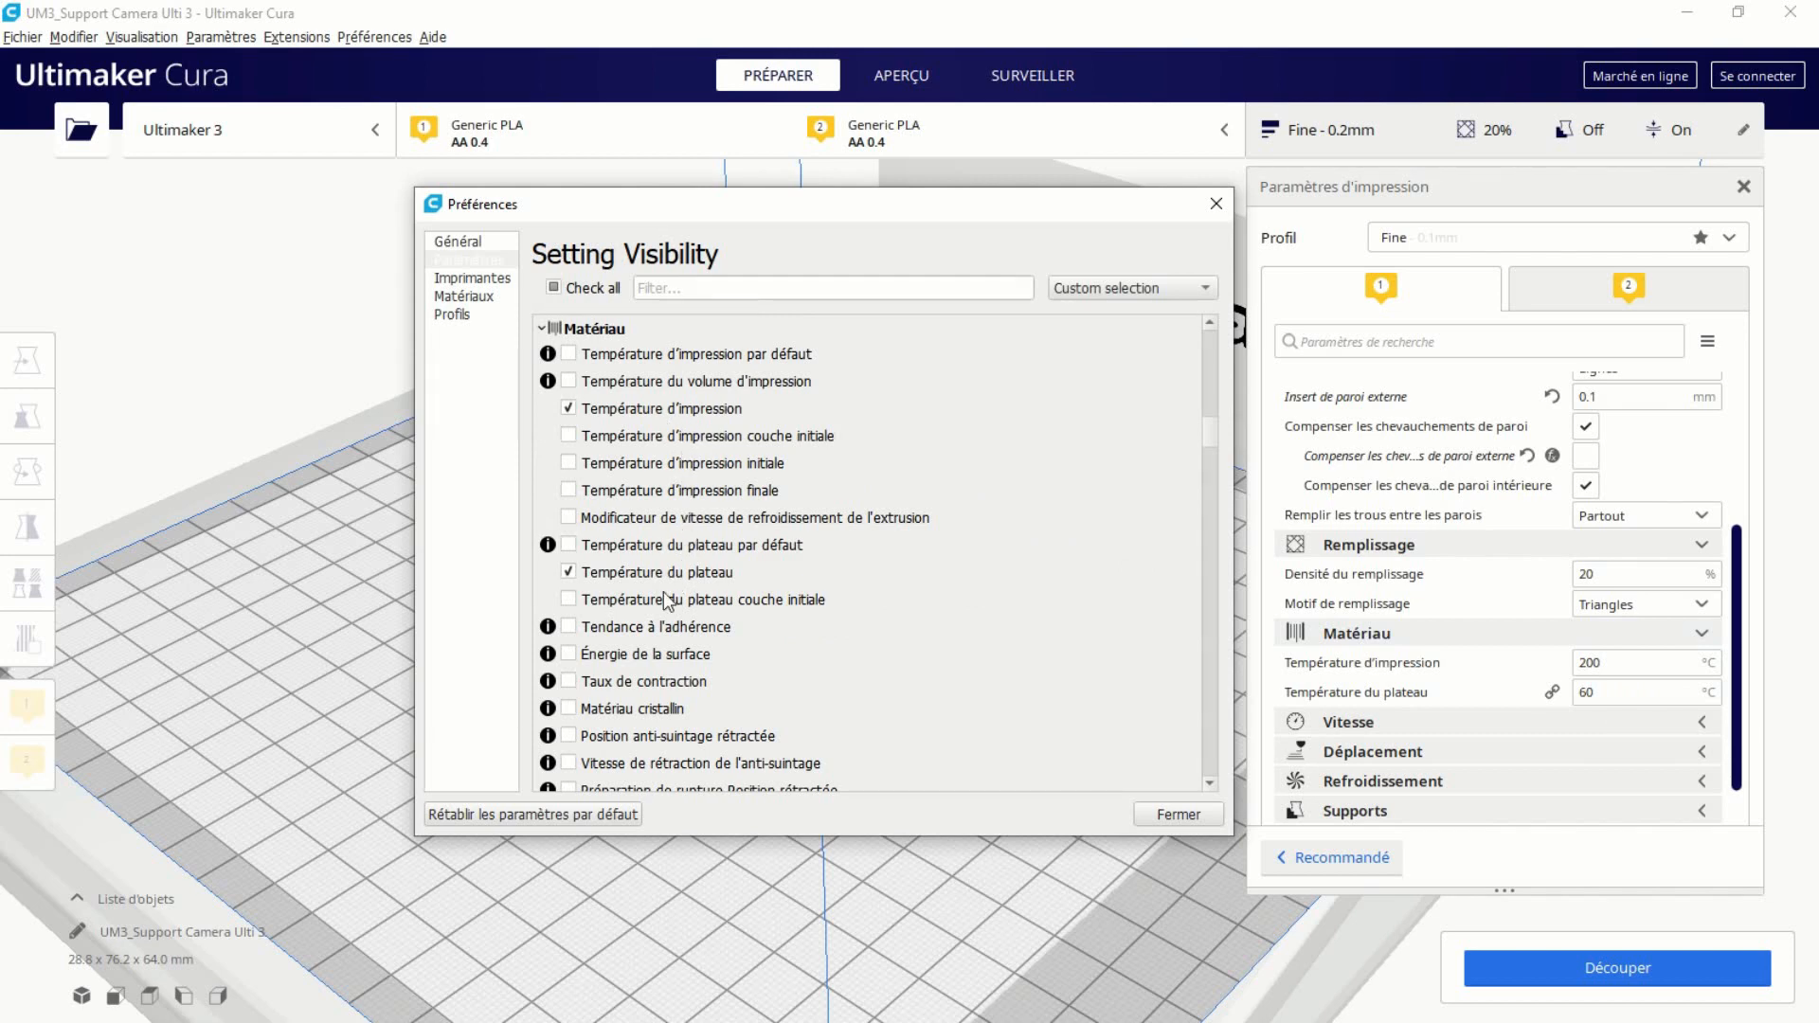
{"action": "scroll", "coordinate": [682, 568], "scroll_direction": "down", "scroll_amount": 3}
{"action": "scroll", "coordinate": [701, 561], "scroll_direction": "down", "scroll_amount": 2}
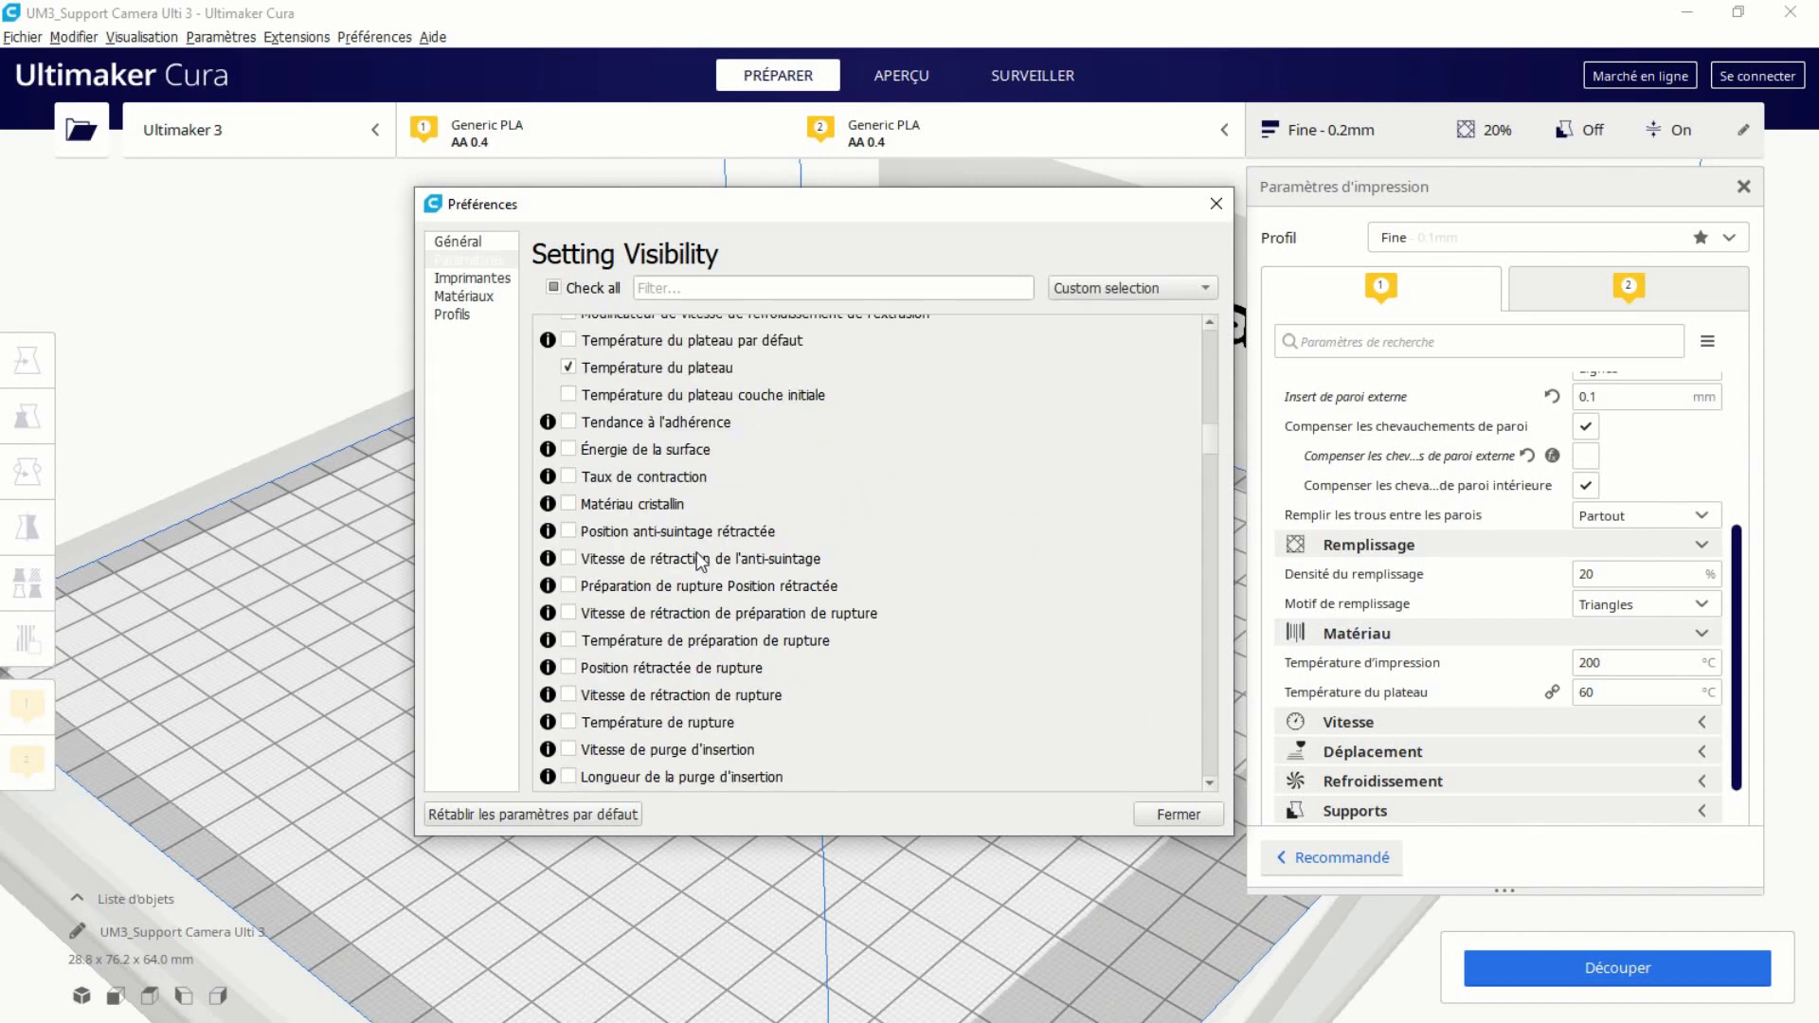
{"action": "scroll", "coordinate": [697, 559], "scroll_direction": "down", "scroll_amount": 1}
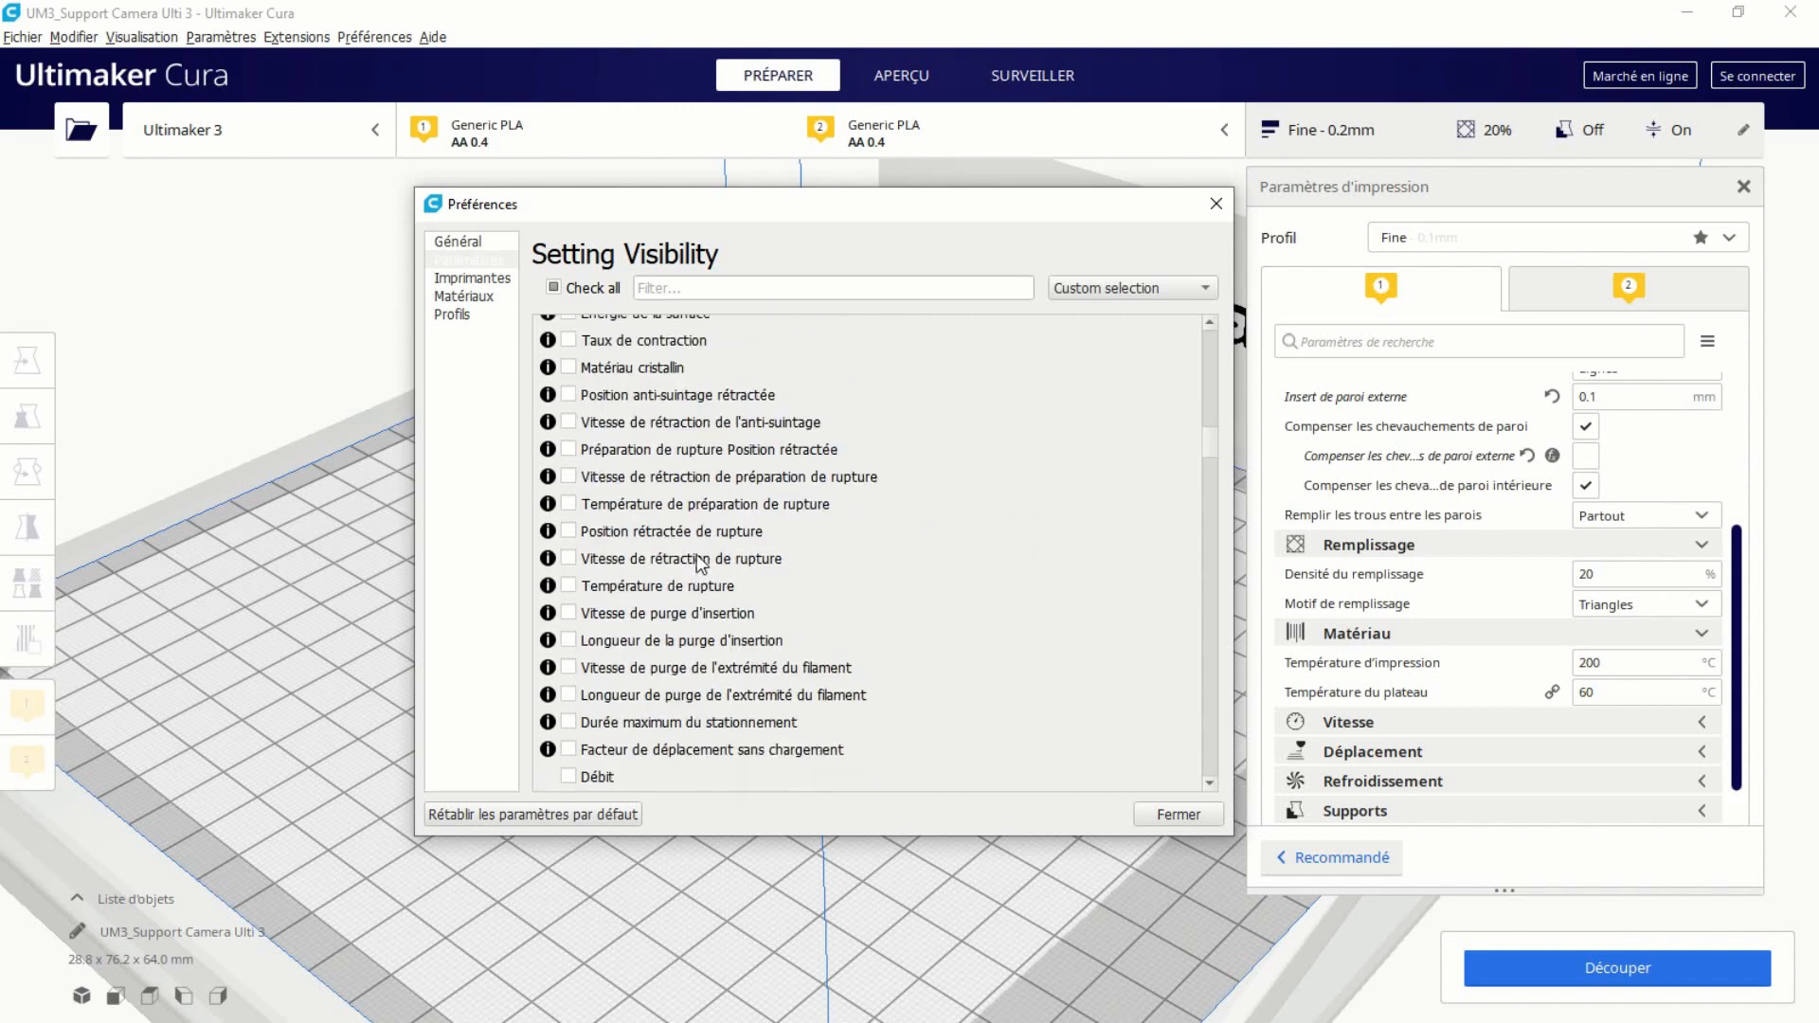
{"action": "scroll", "coordinate": [698, 561], "scroll_direction": "down", "scroll_amount": 2}
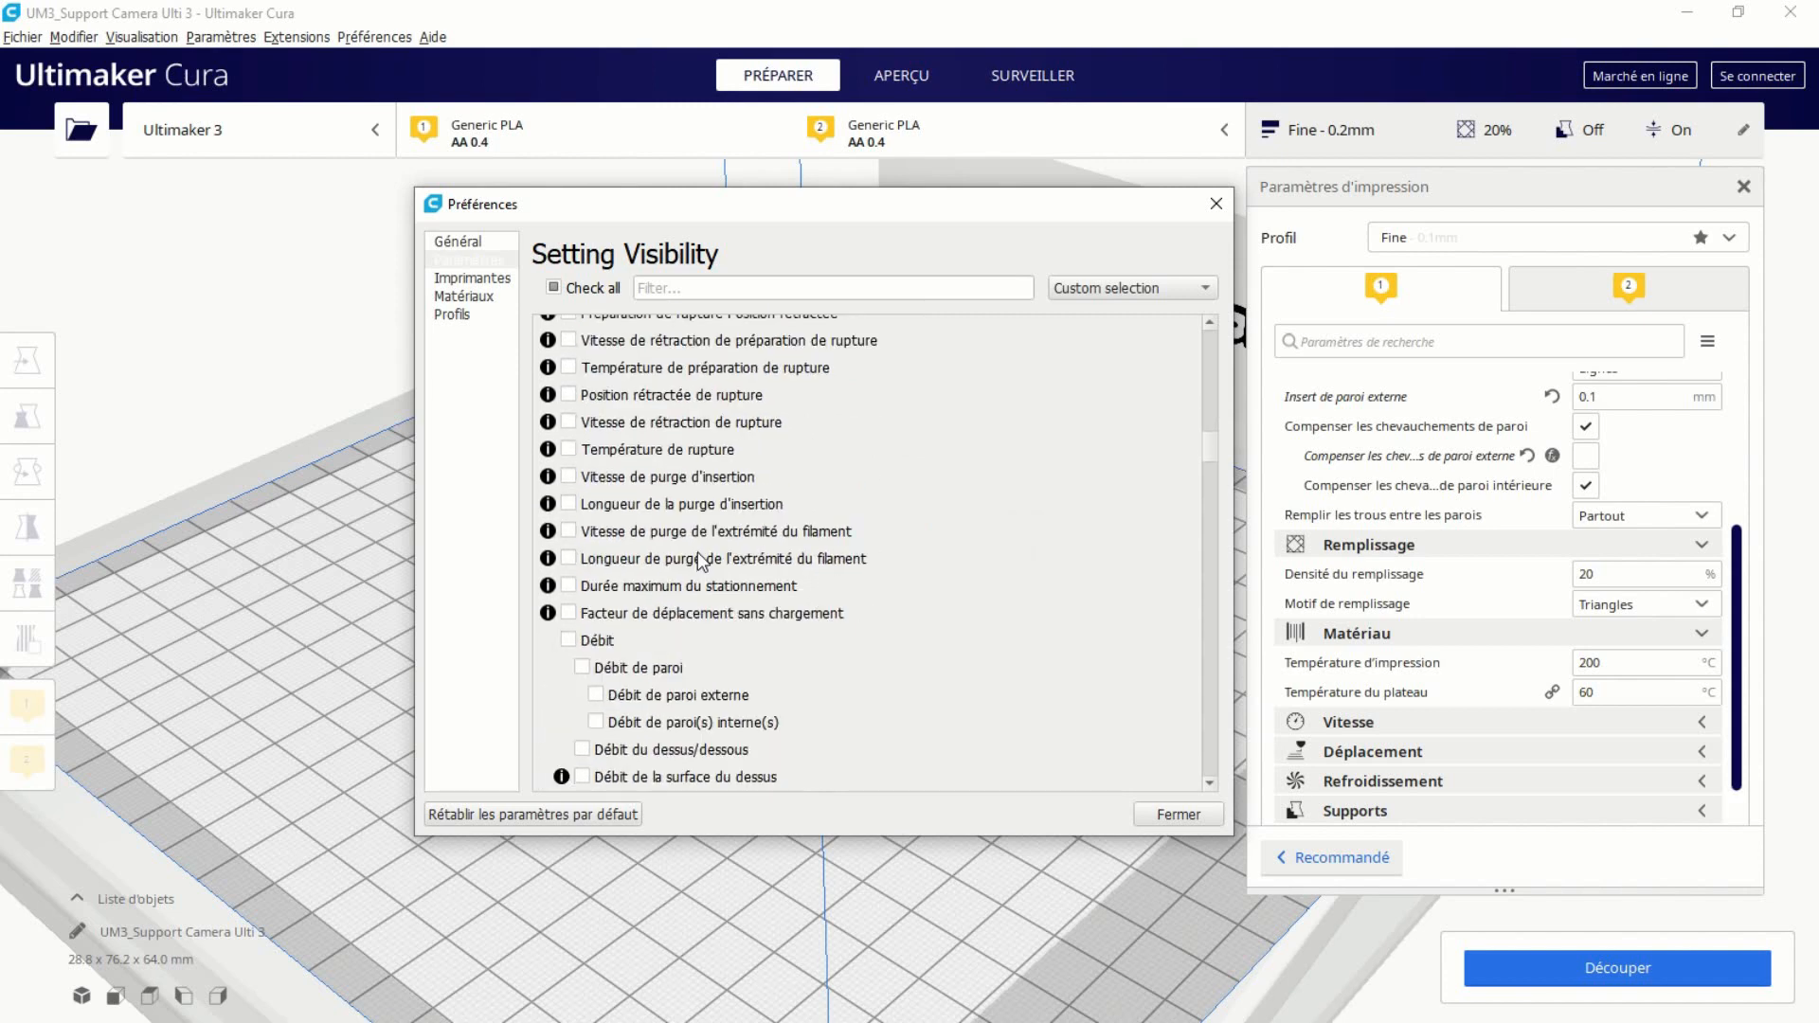
{"action": "left_click", "coordinate": [569, 640]}
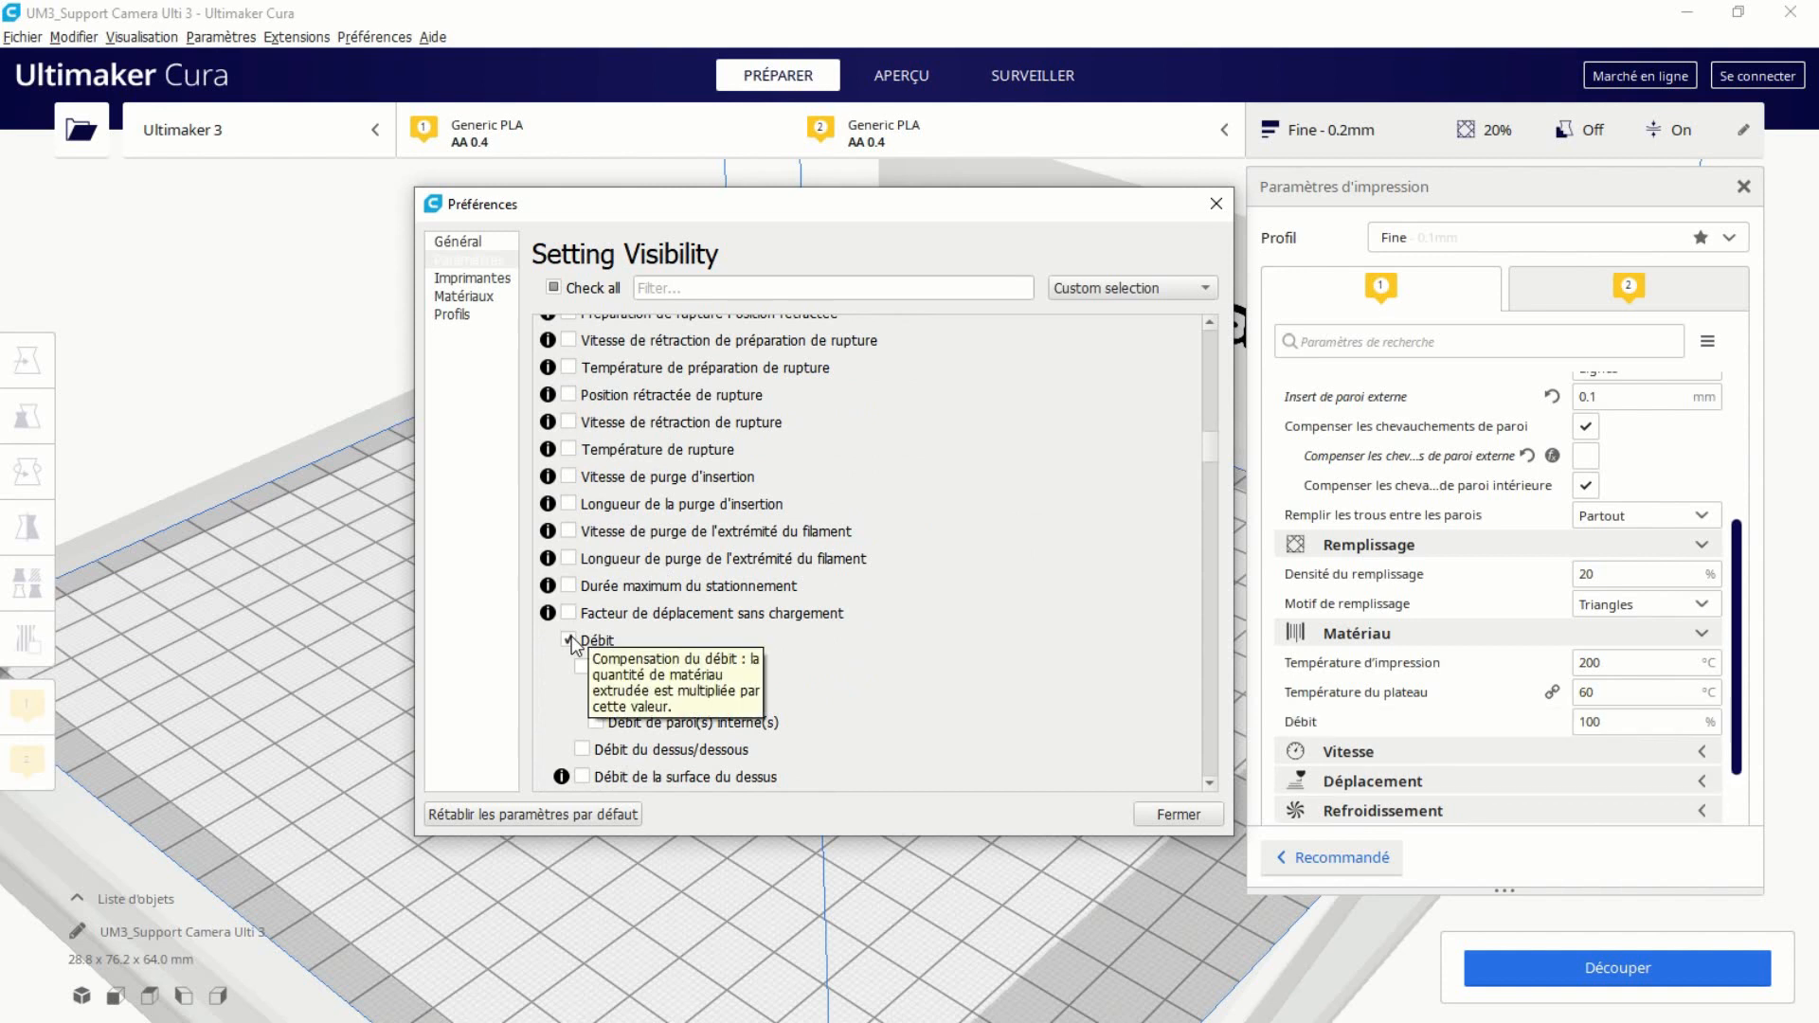
Make Débit de la couche initiale visible in the Matériau category and close the preferences.
{"action": "scroll", "coordinate": [831, 627], "scroll_direction": "down", "scroll_amount": 1}
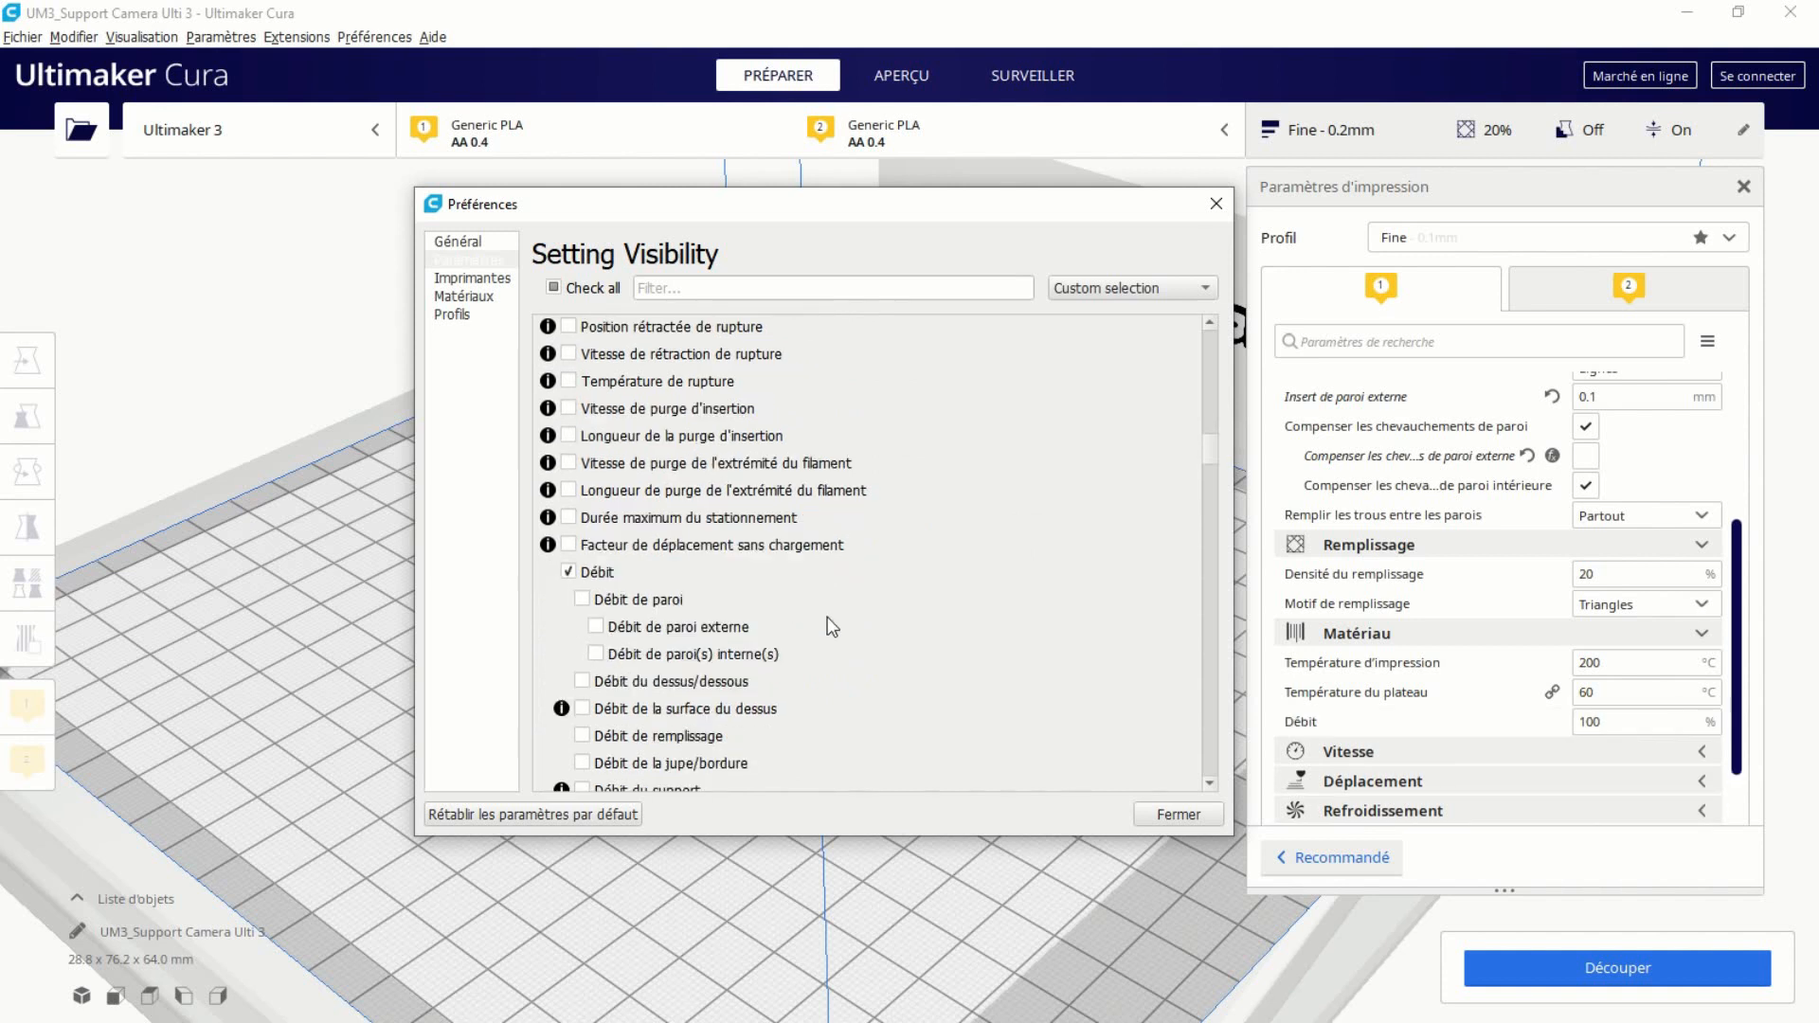
{"action": "scroll", "coordinate": [831, 626], "scroll_direction": "down", "scroll_amount": 1}
{"action": "scroll", "coordinate": [832, 622], "scroll_direction": "down", "scroll_amount": 1}
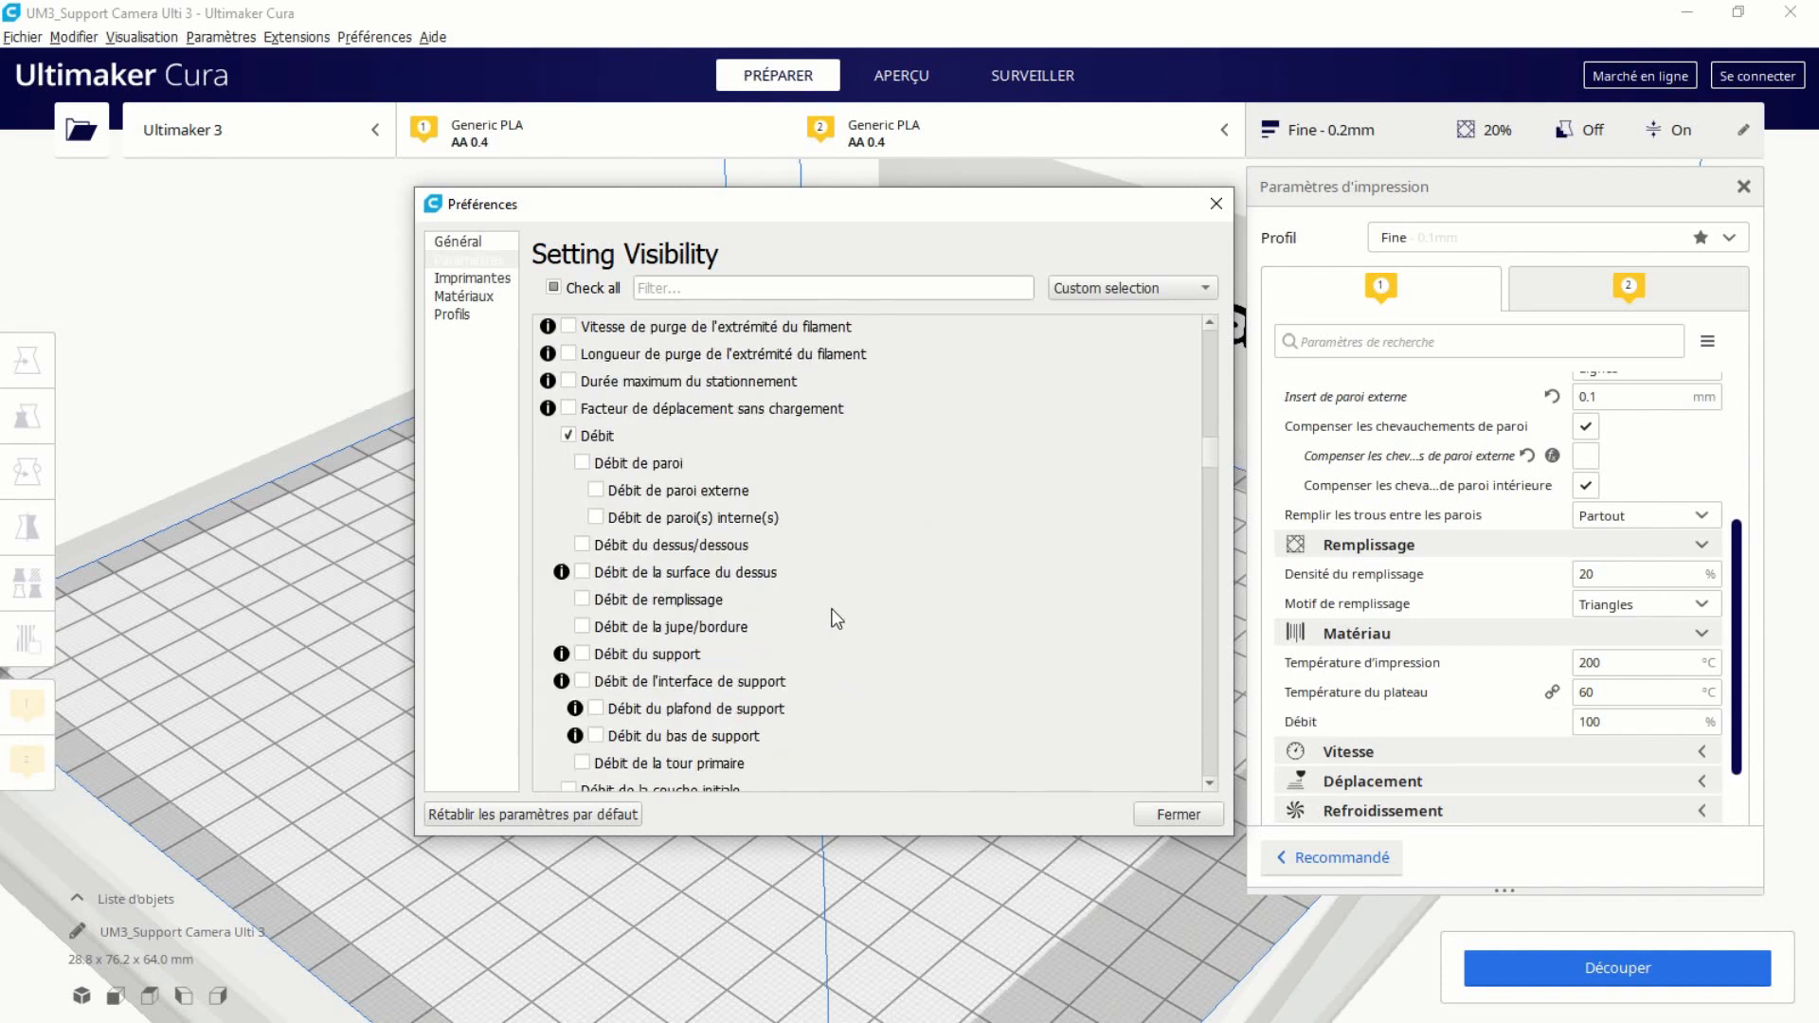
{"action": "scroll", "coordinate": [834, 605], "scroll_direction": "down", "scroll_amount": 1}
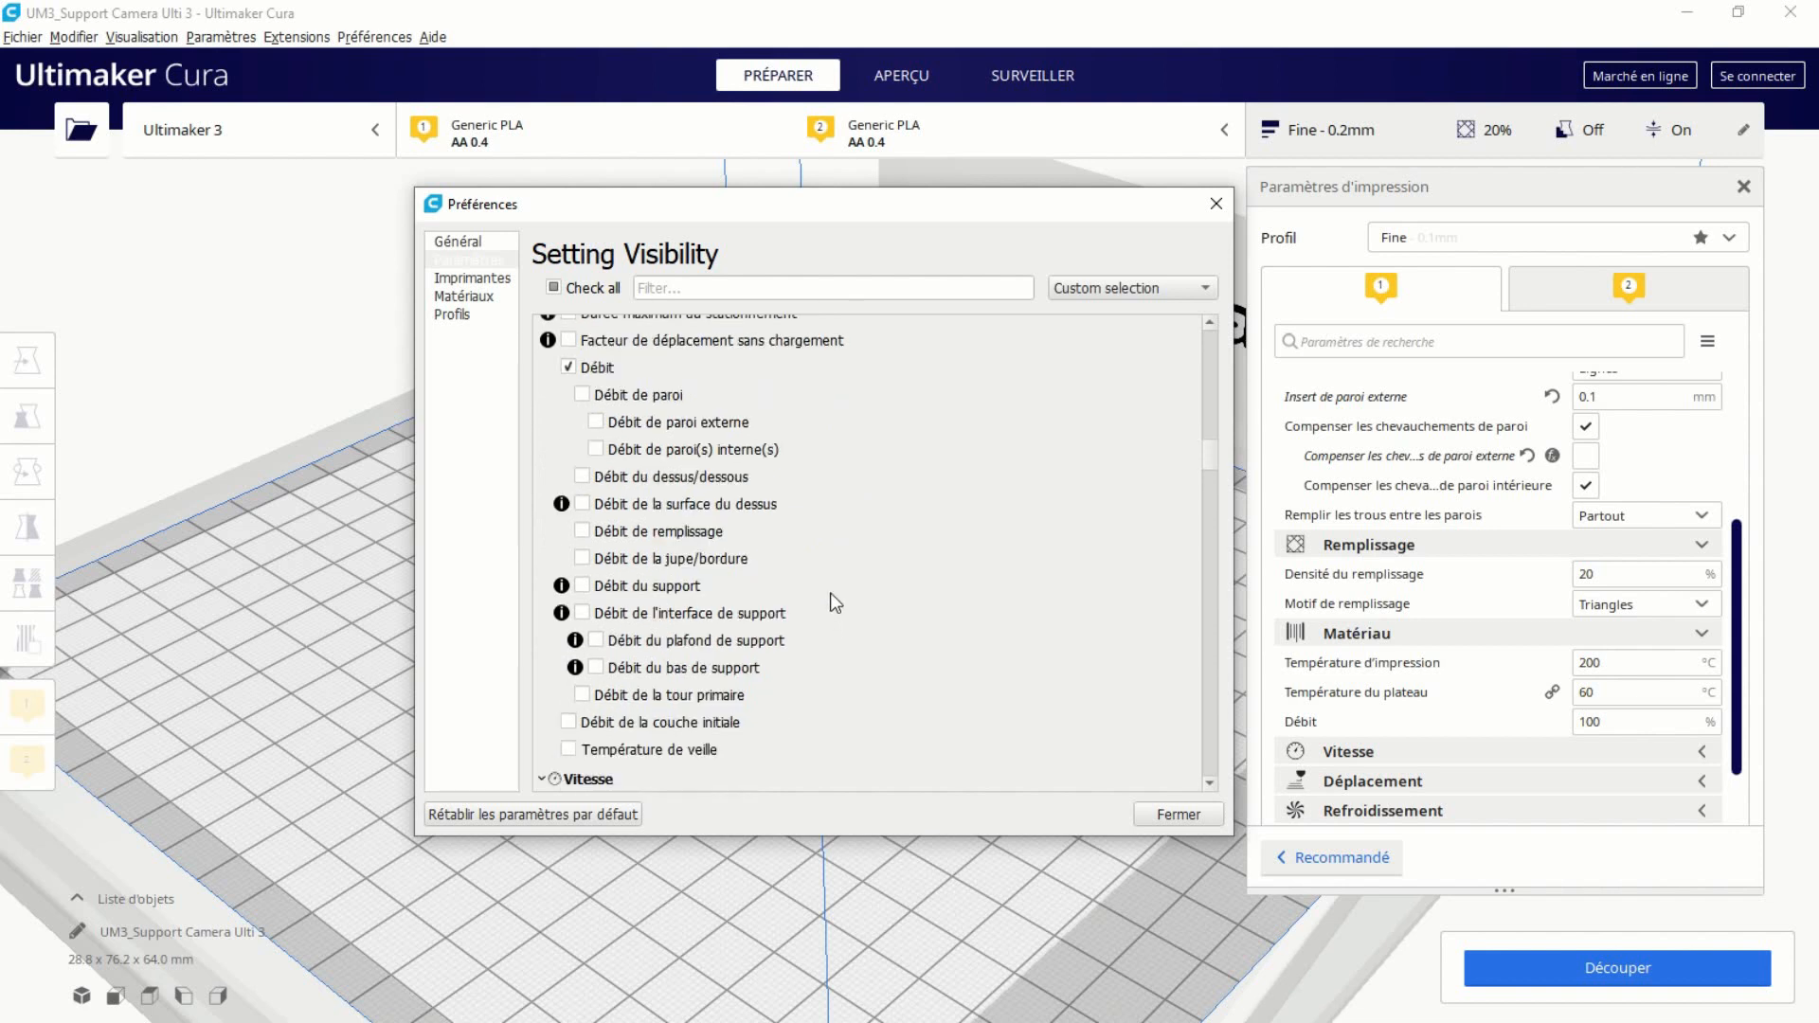
{"action": "scroll", "coordinate": [830, 593], "scroll_direction": "down", "scroll_amount": 1}
{"action": "left_click", "coordinate": [661, 657]}
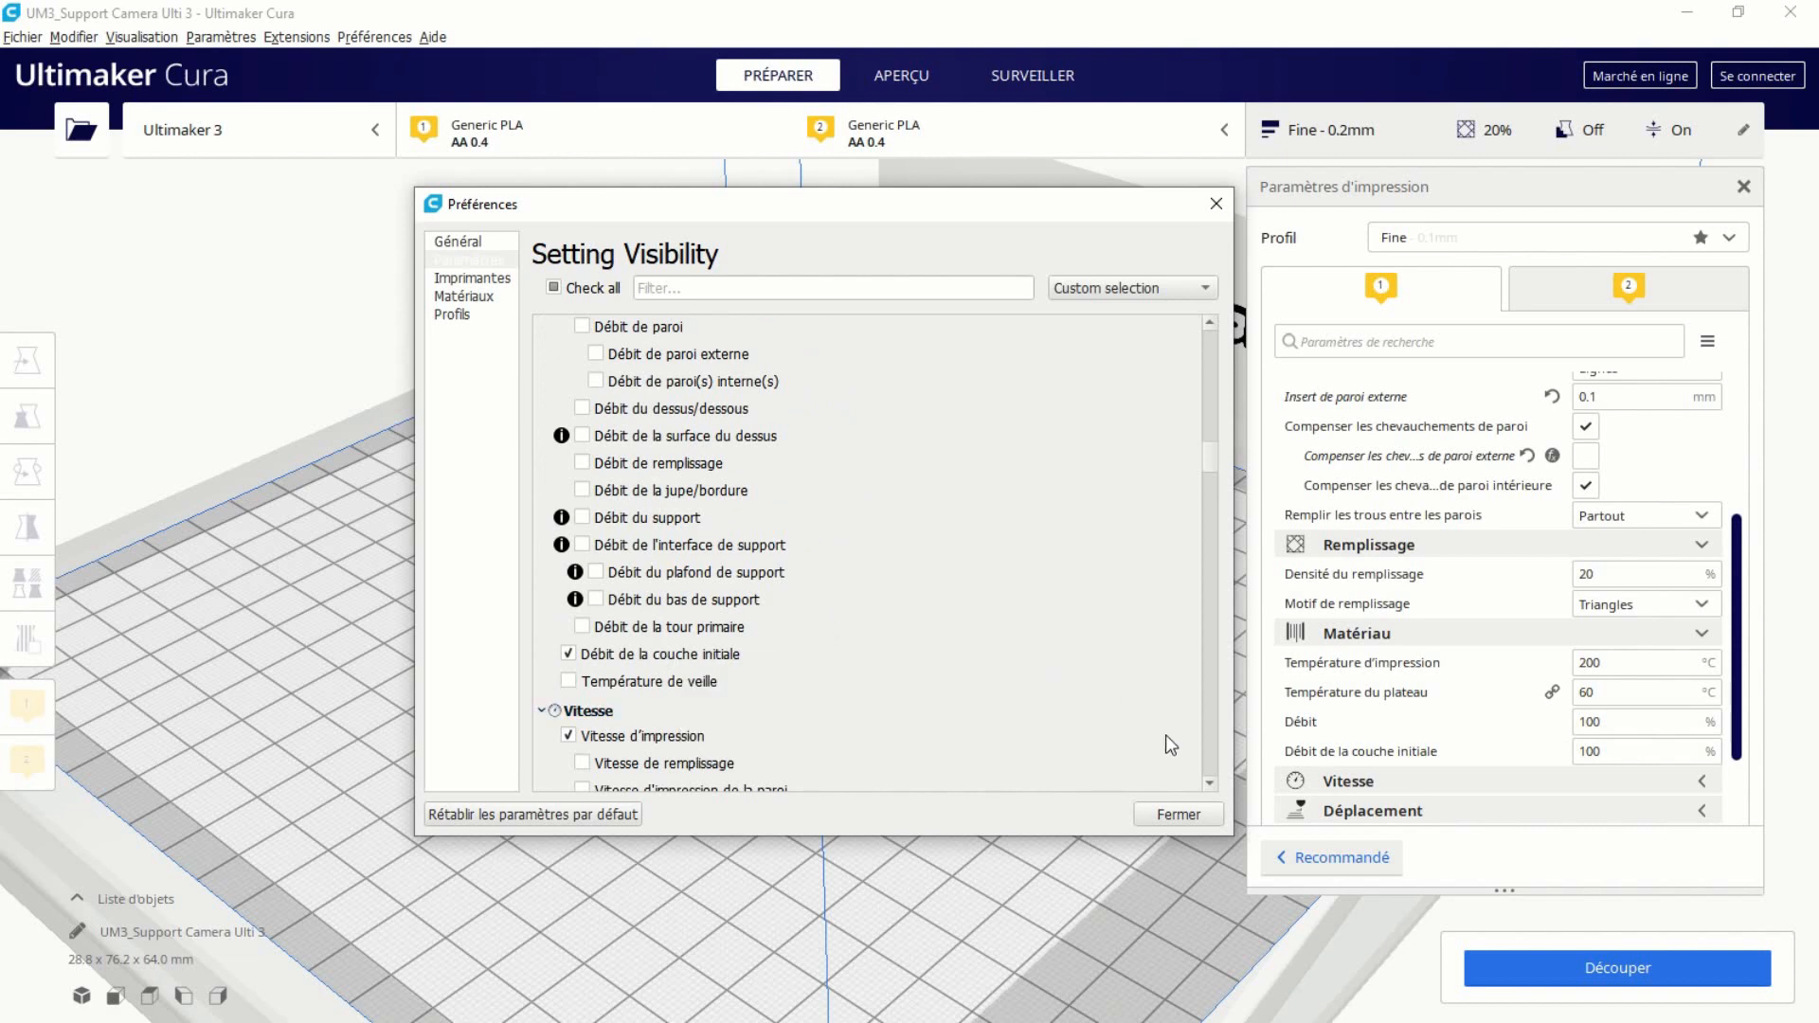
{"action": "left_click", "coordinate": [1191, 812]}
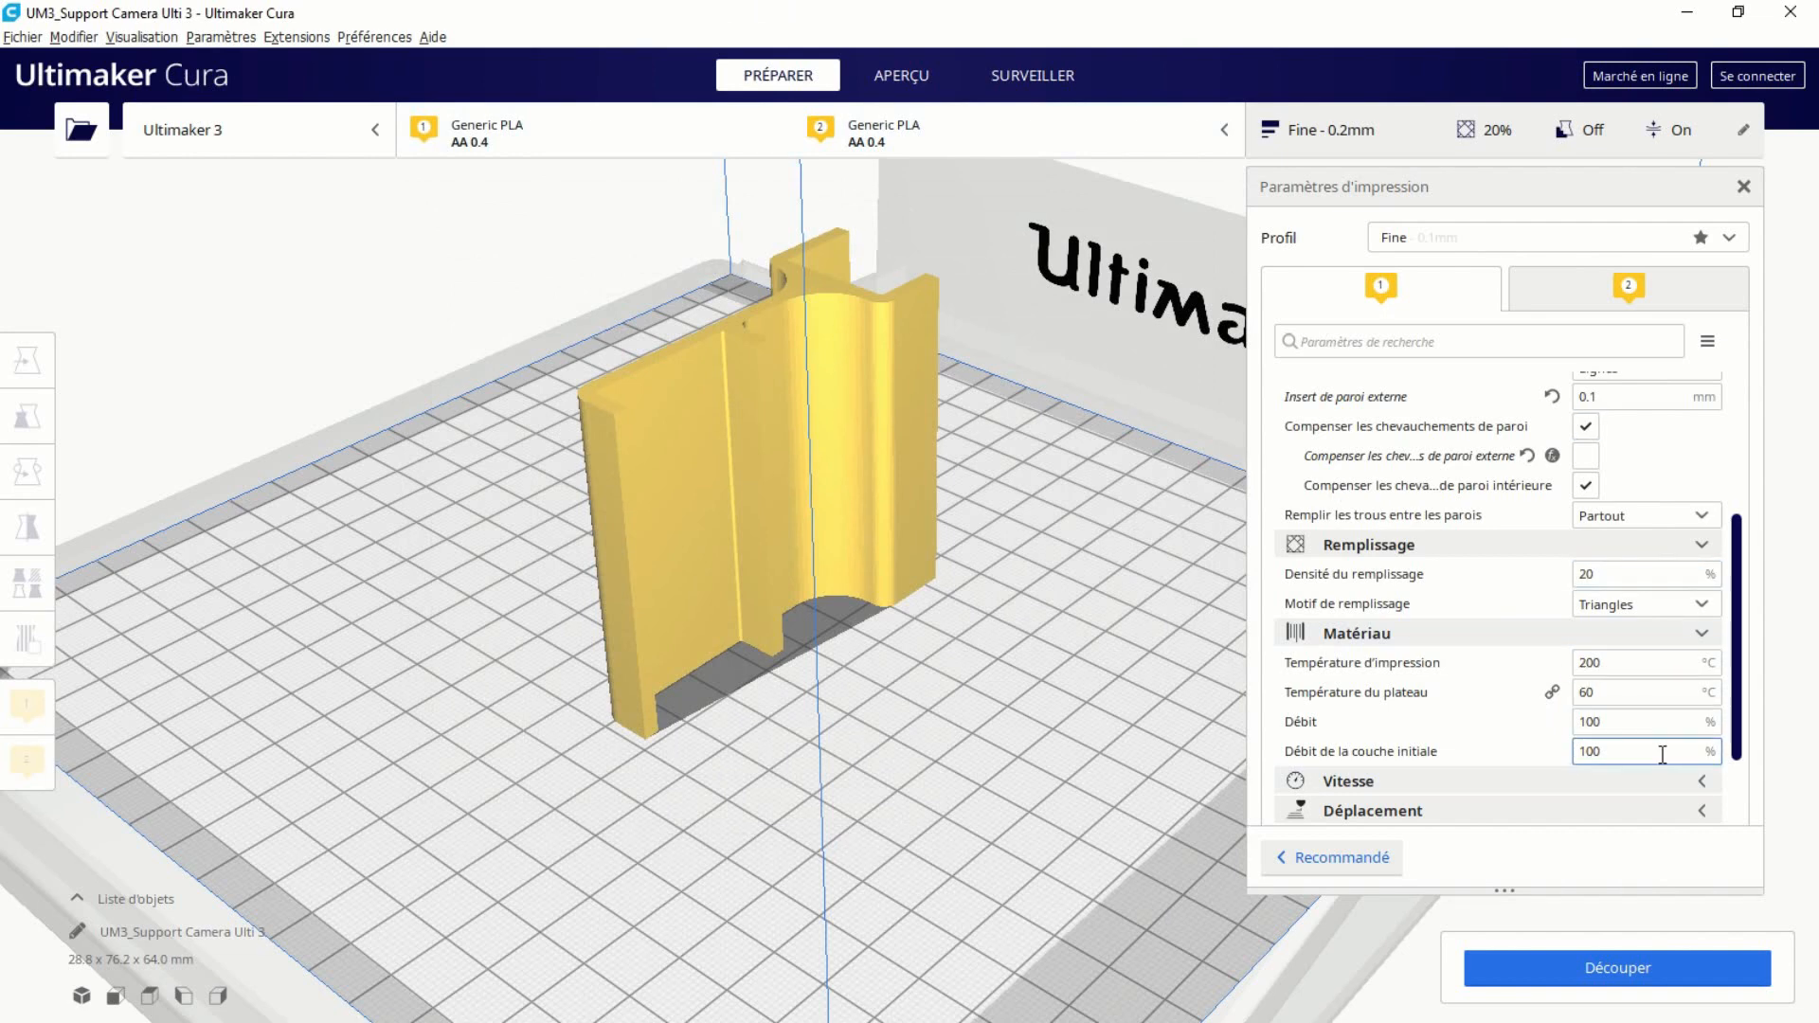
Expand the Vitesse category and make its infill, wall and top/bottom print speed settings visible.
{"action": "left_click", "coordinate": [1703, 778]}
{"action": "scroll", "coordinate": [1669, 676], "scroll_direction": "down", "scroll_amount": 2}
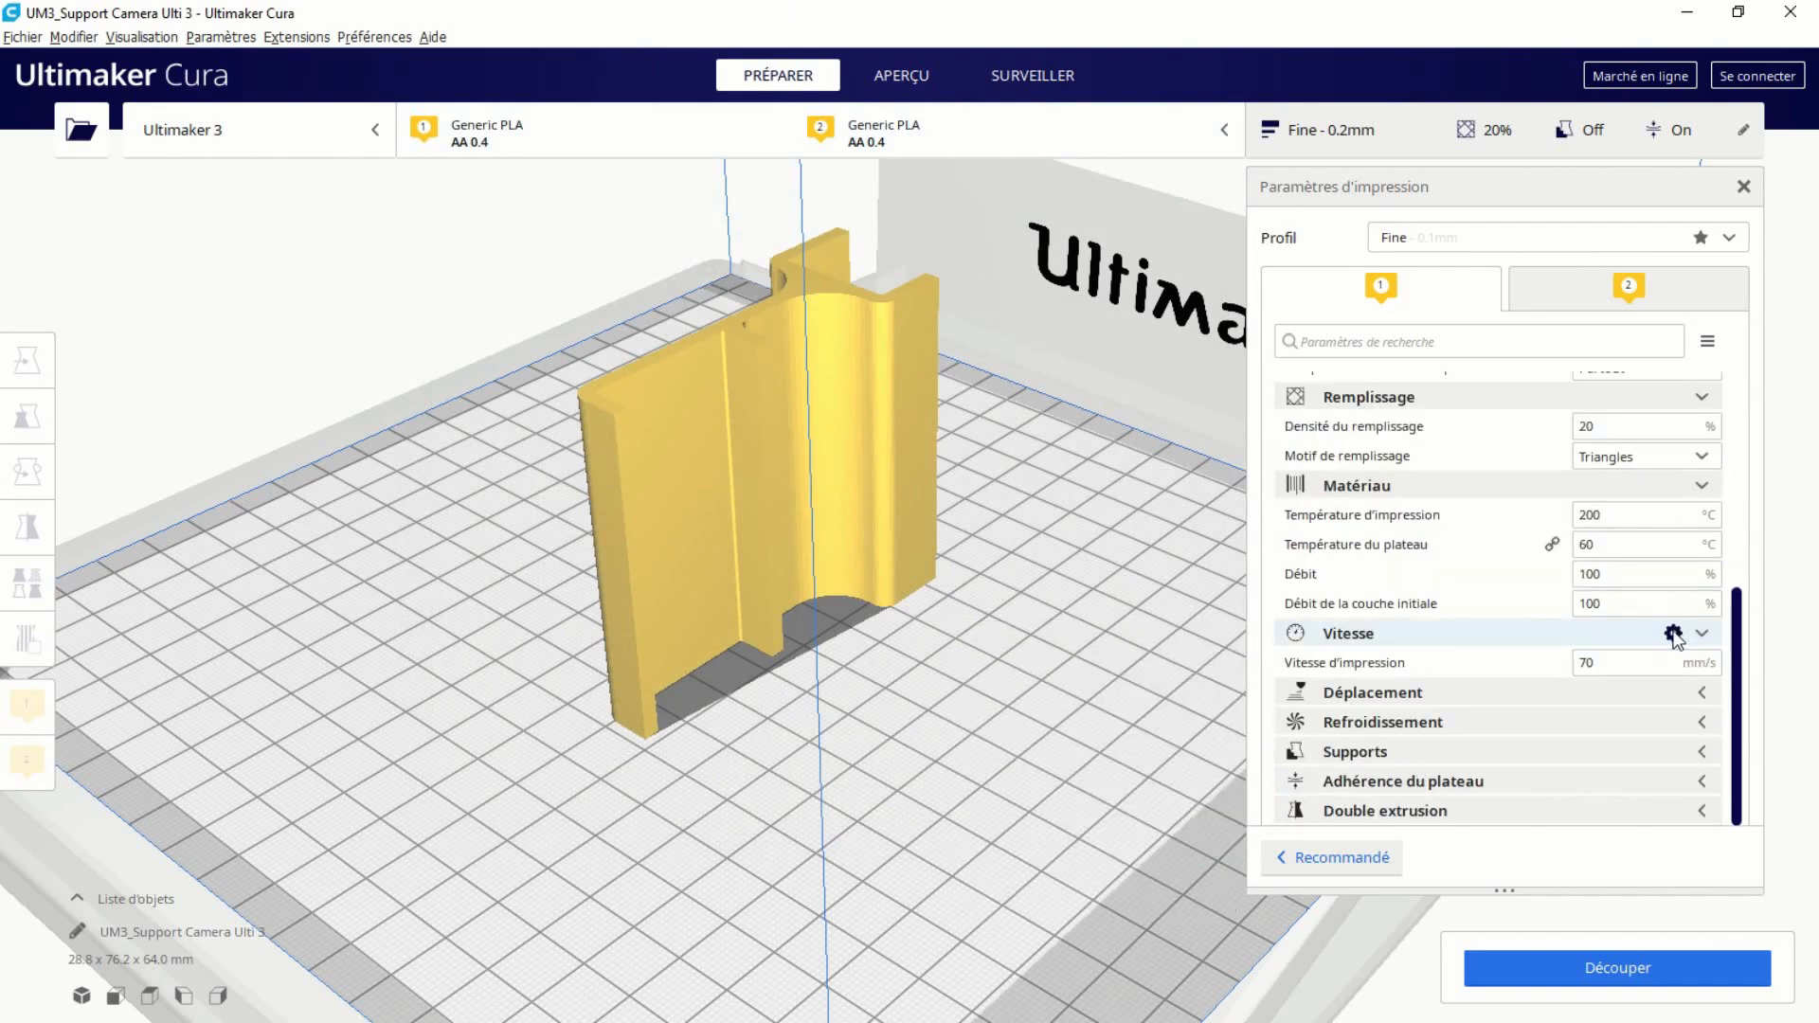
{"action": "left_click", "coordinate": [1673, 633]}
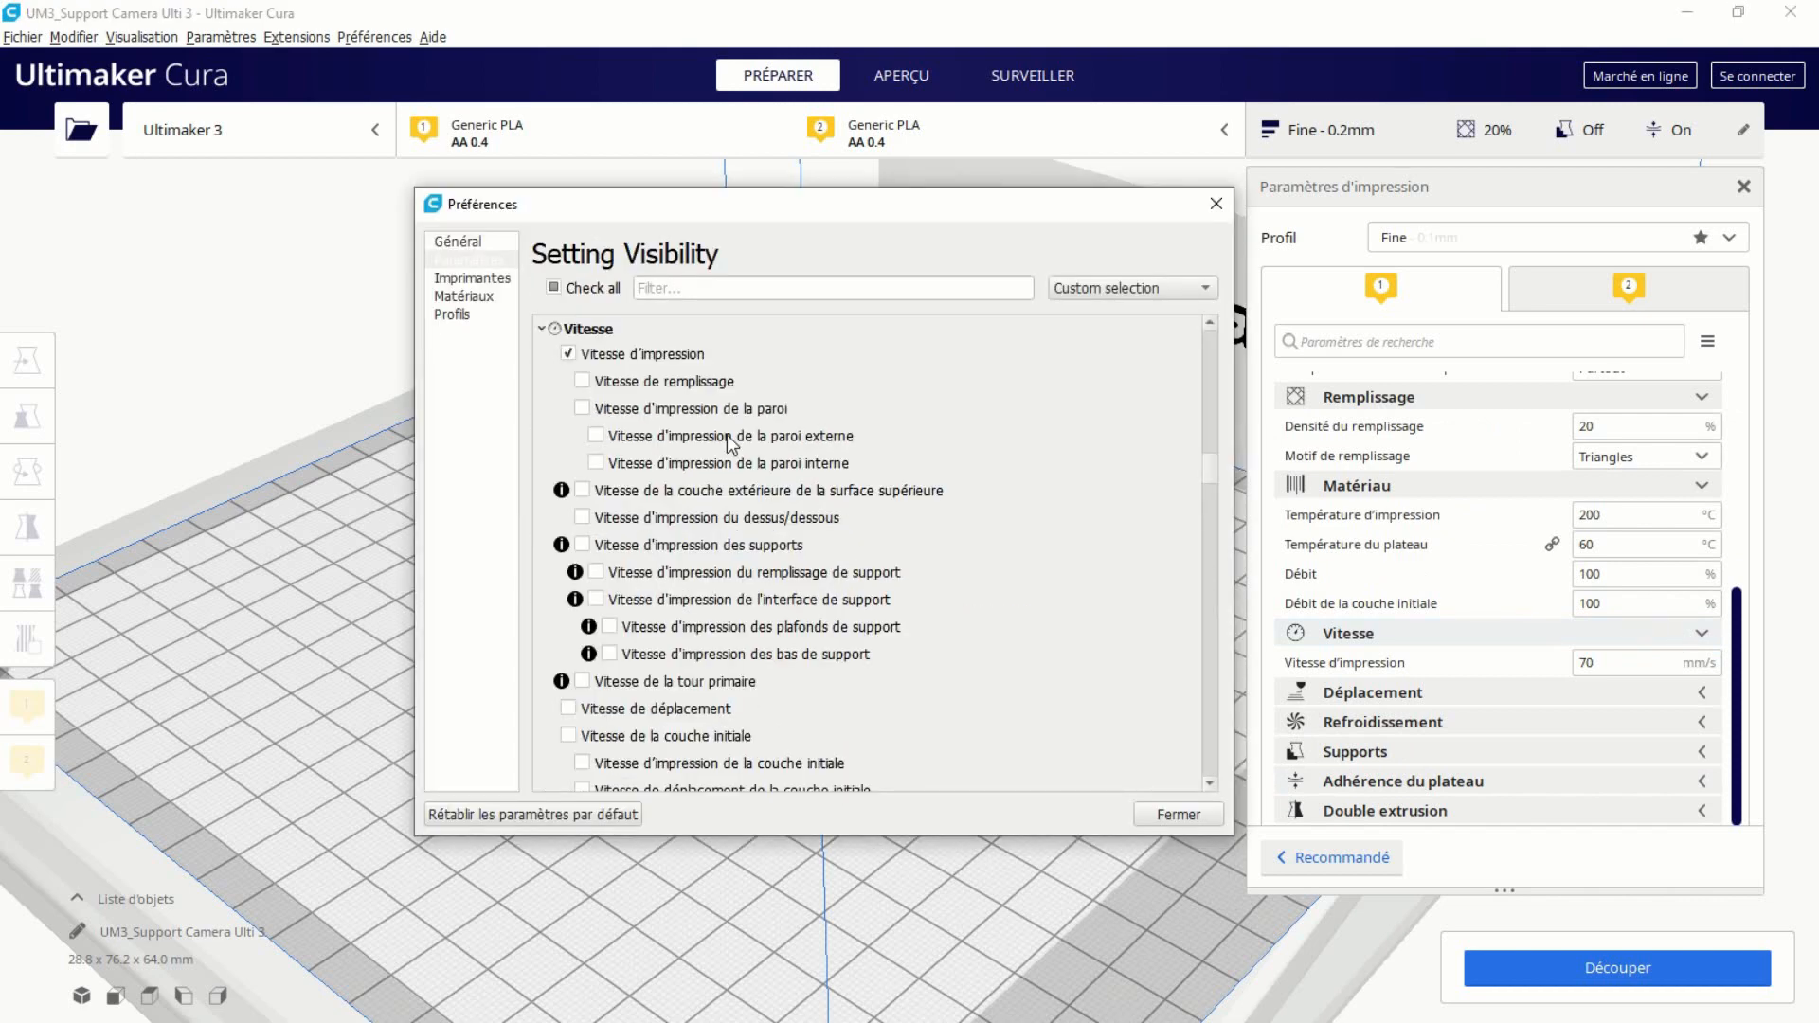
{"action": "left_click", "coordinate": [713, 383]}
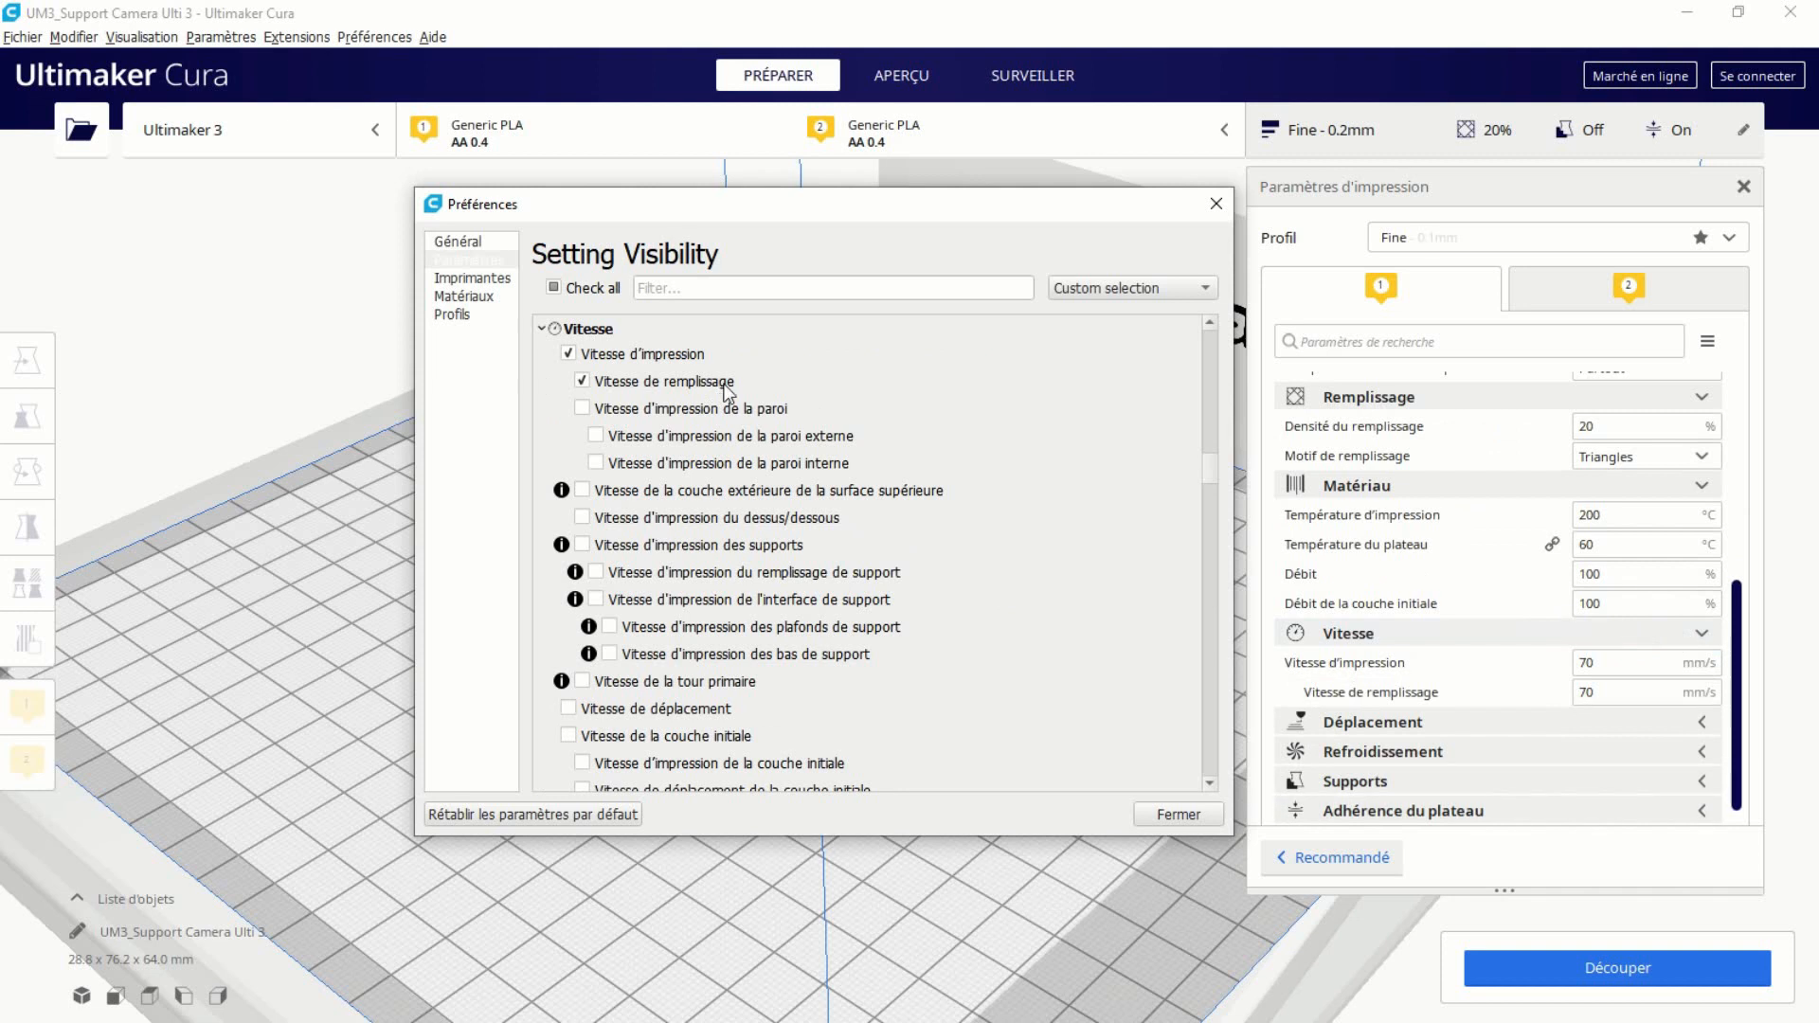
{"action": "left_click", "coordinate": [782, 410]}
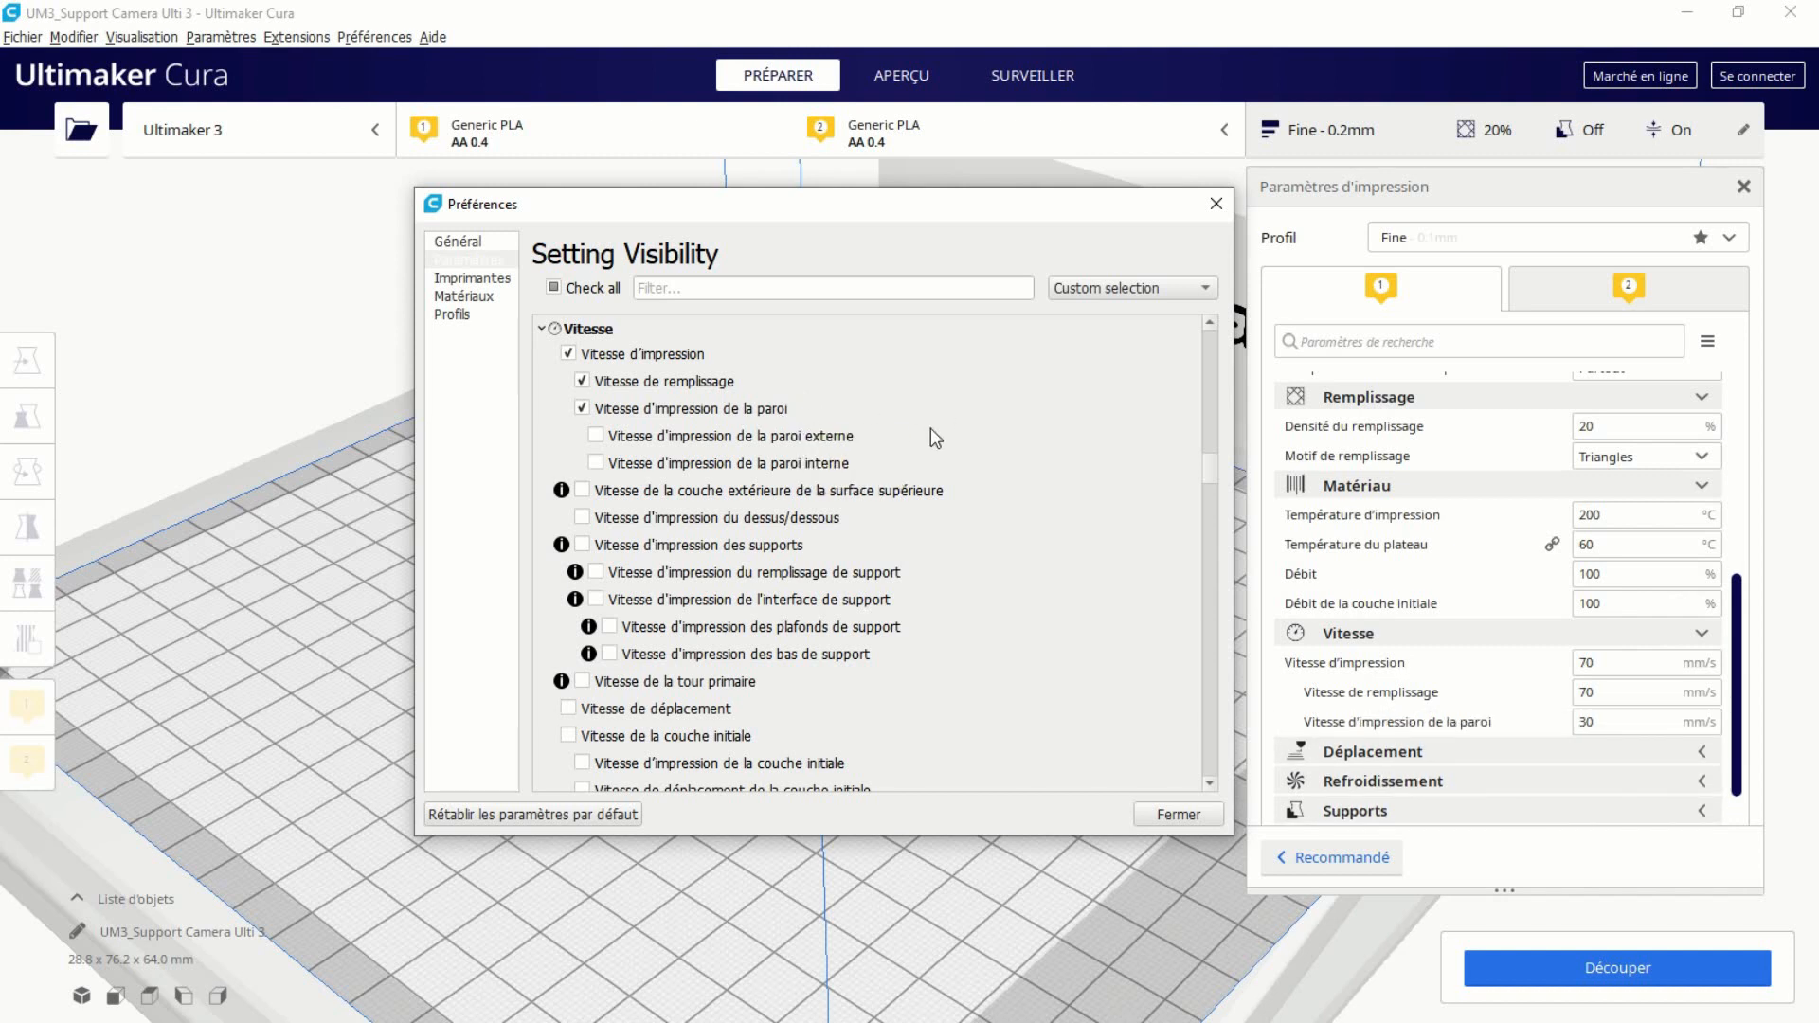
{"action": "scroll", "coordinate": [929, 428], "scroll_direction": "down", "scroll_amount": 1}
{"action": "left_click", "coordinate": [771, 449]}
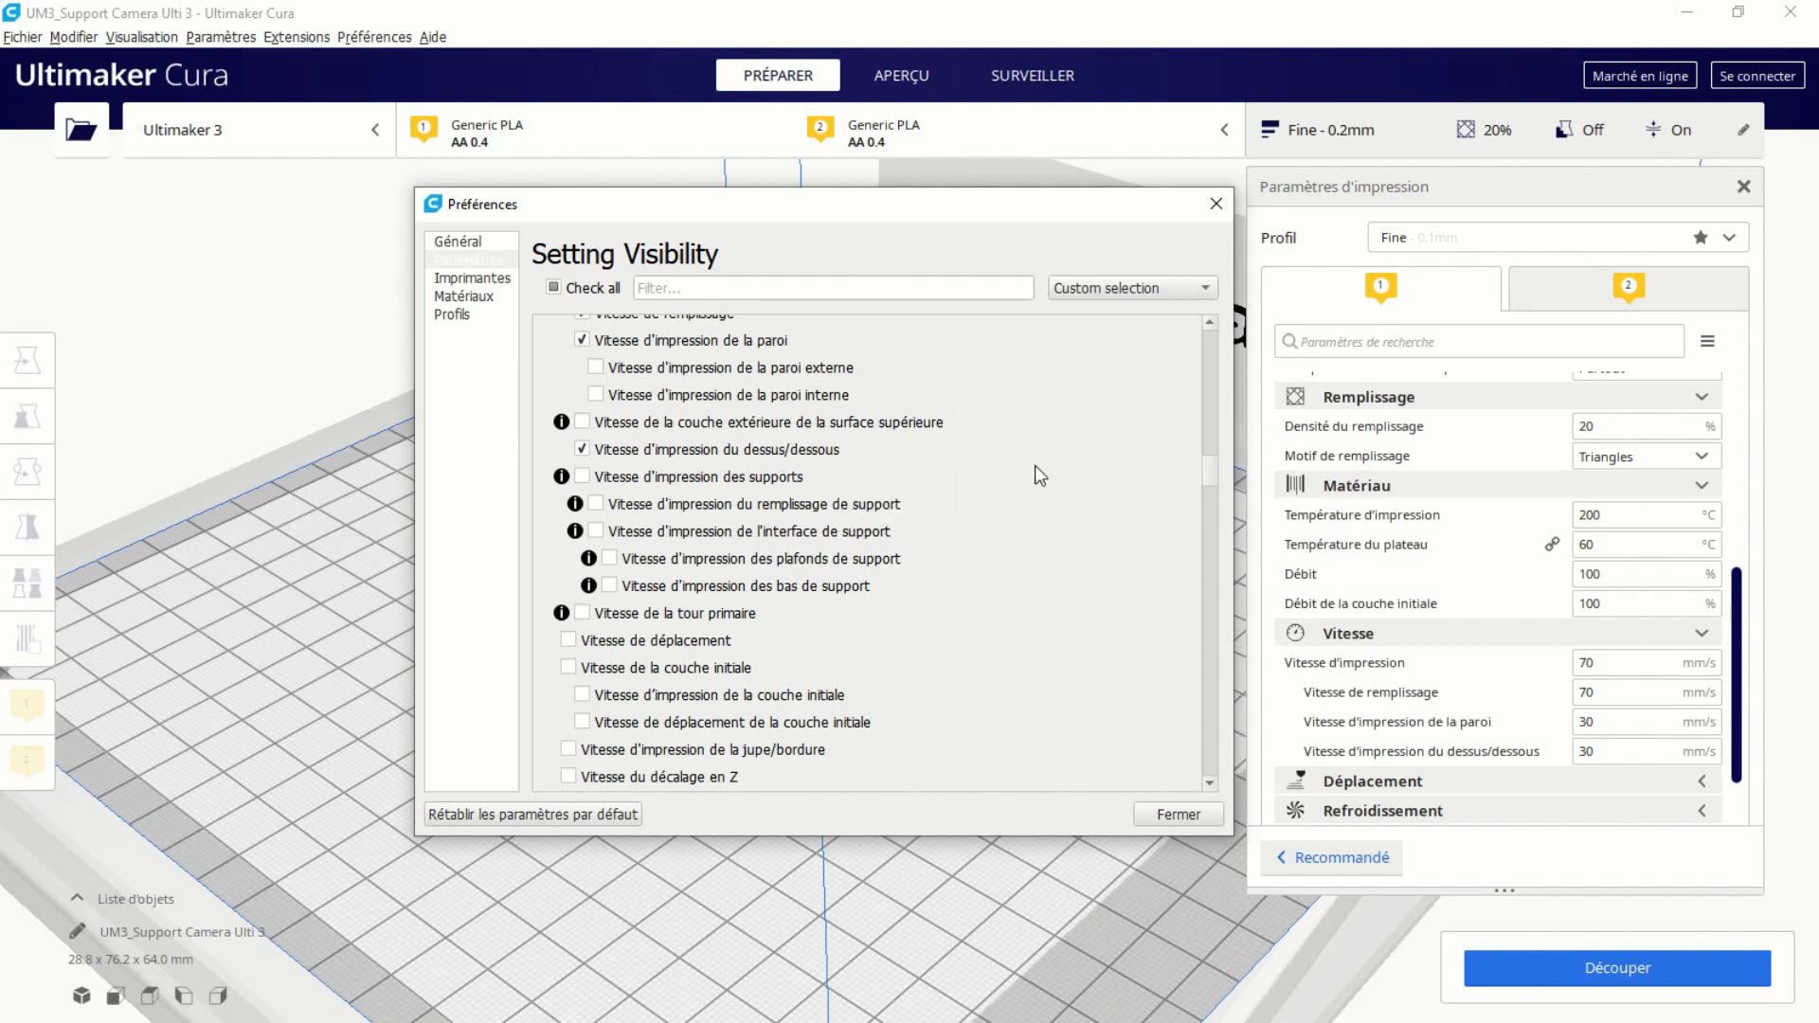
Make the print speed settings for support infill, support roofs and support floors visible in the Vitesse category.
{"action": "scroll", "coordinate": [1012, 450], "scroll_direction": "down", "scroll_amount": 1}
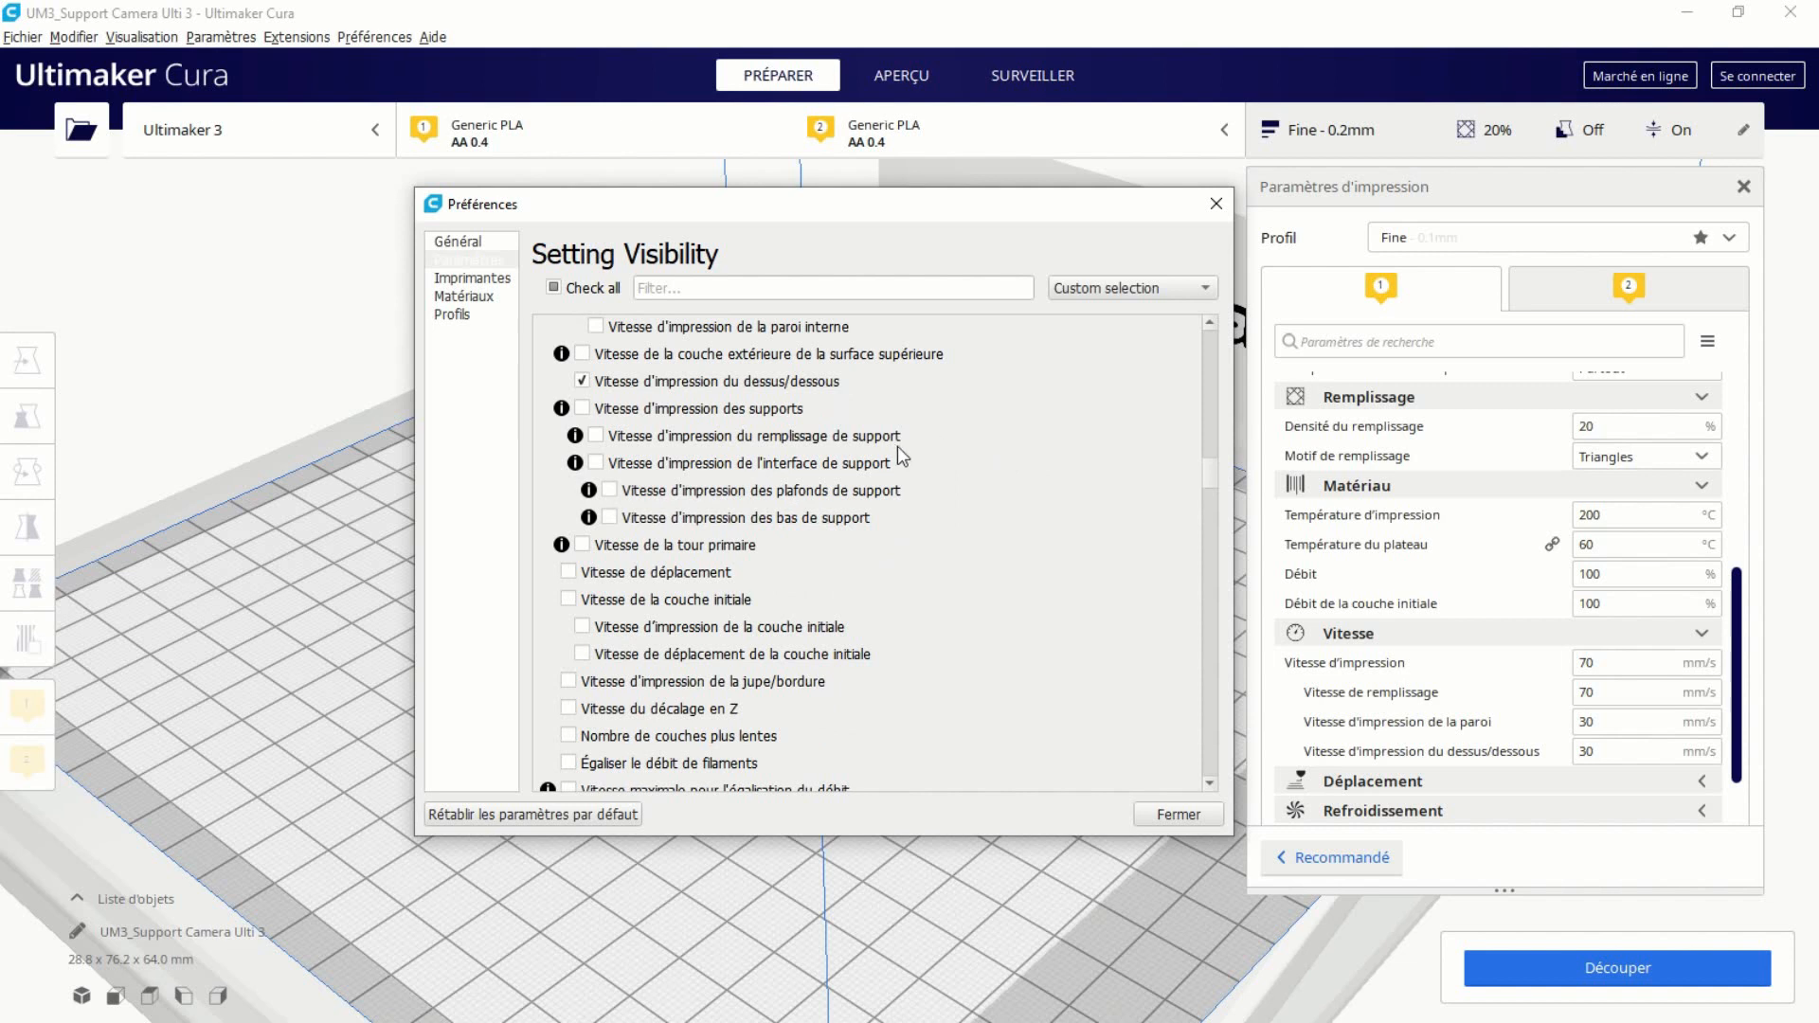
{"action": "left_click", "coordinate": [799, 442]}
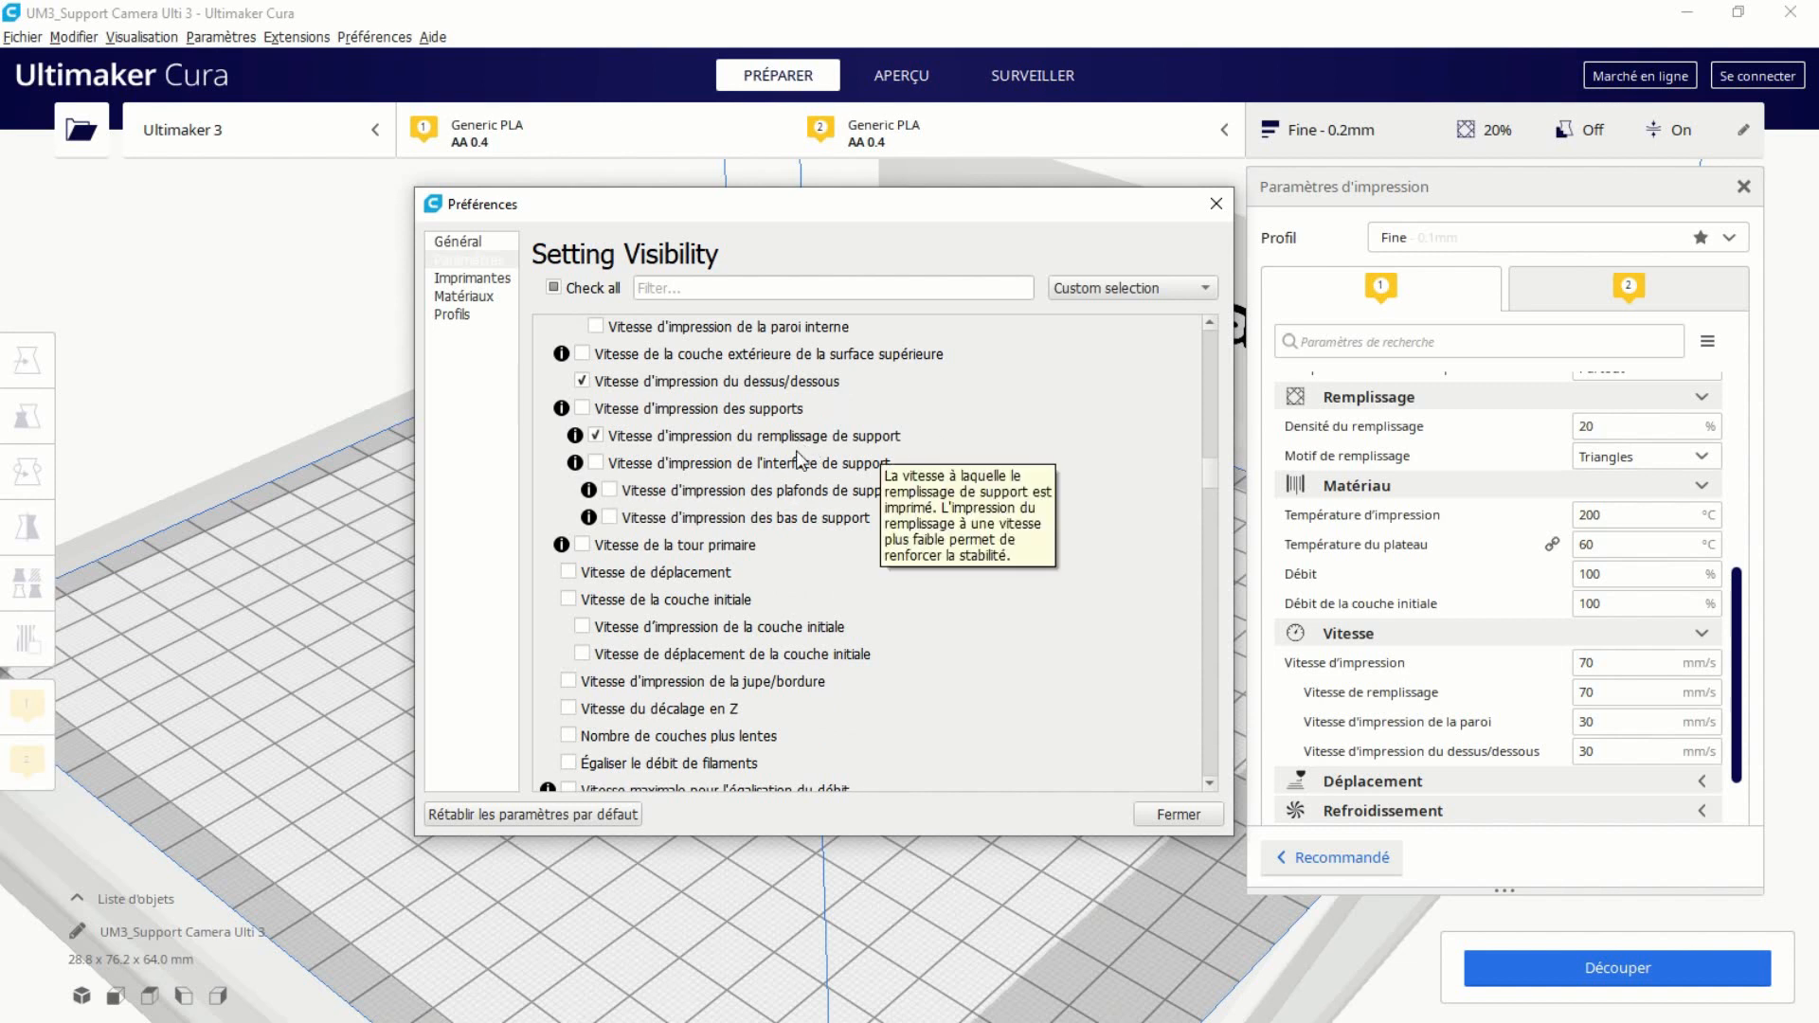
{"action": "left_click", "coordinate": [785, 519]}
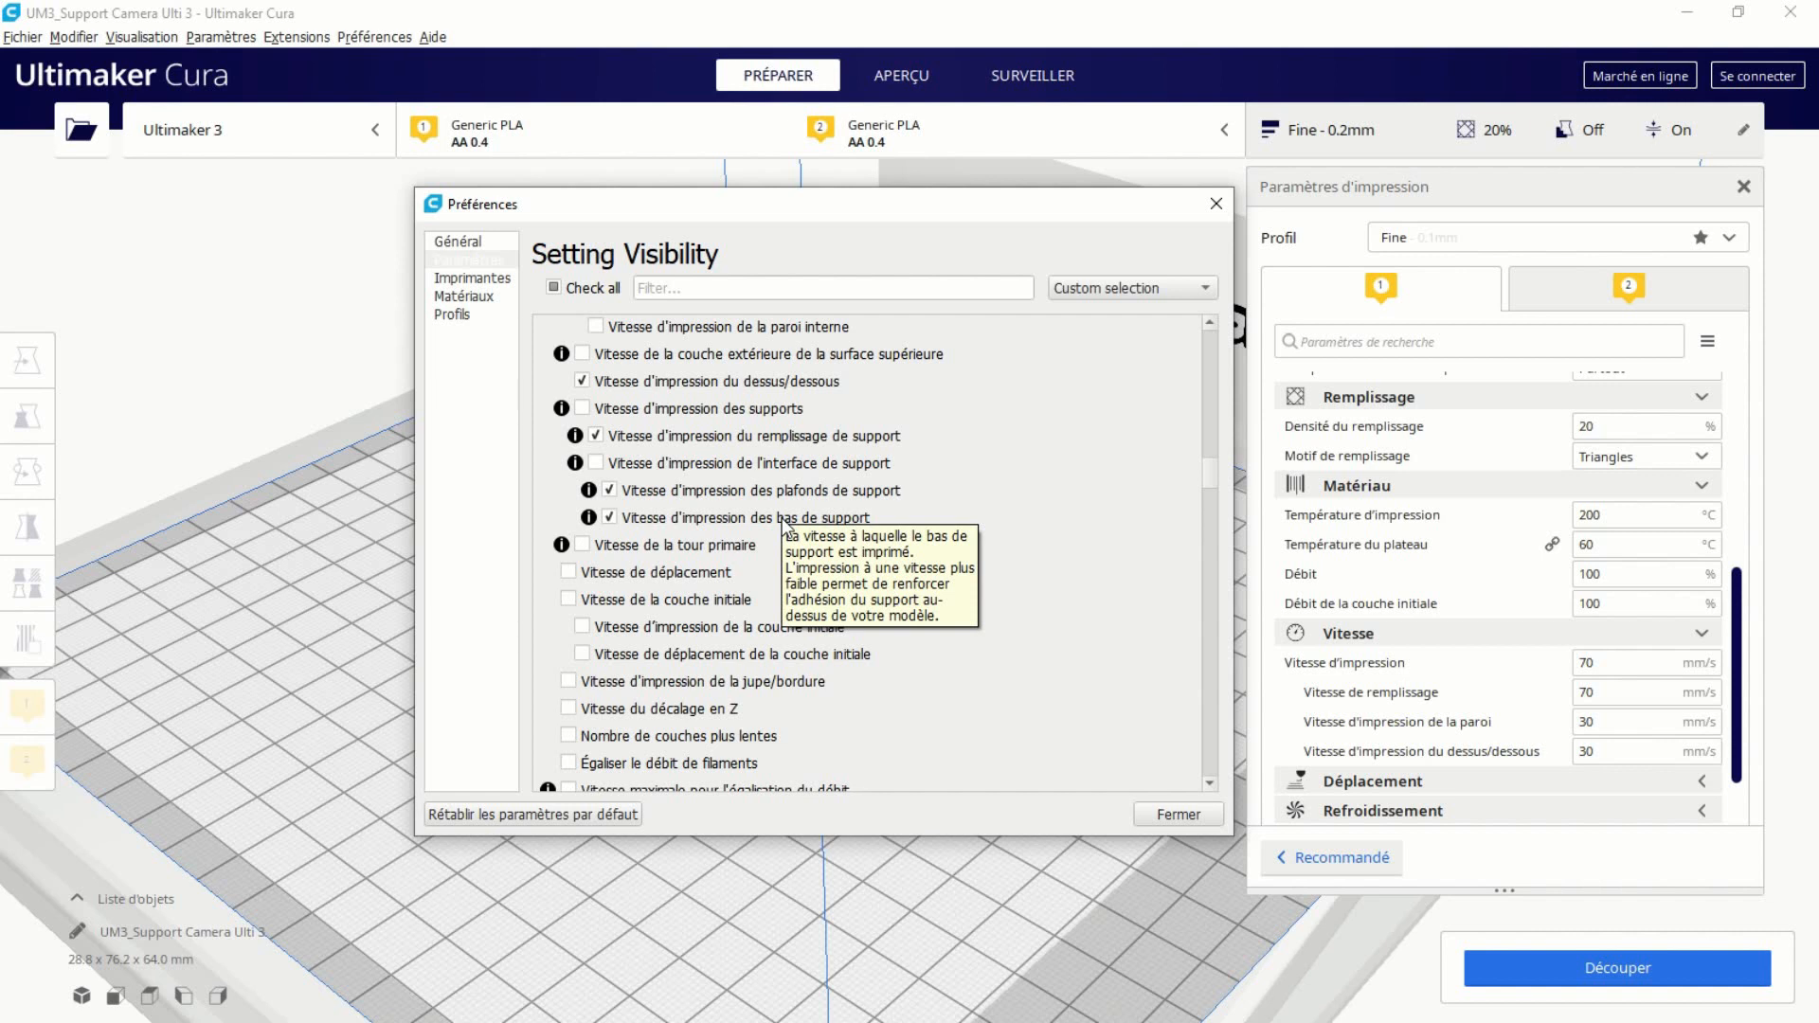
Make Vitesse de la couche initiale and Vitesse d'impression des supports visible and close the preferences.
{"action": "scroll", "coordinate": [1000, 462], "scroll_direction": "down", "scroll_amount": 1}
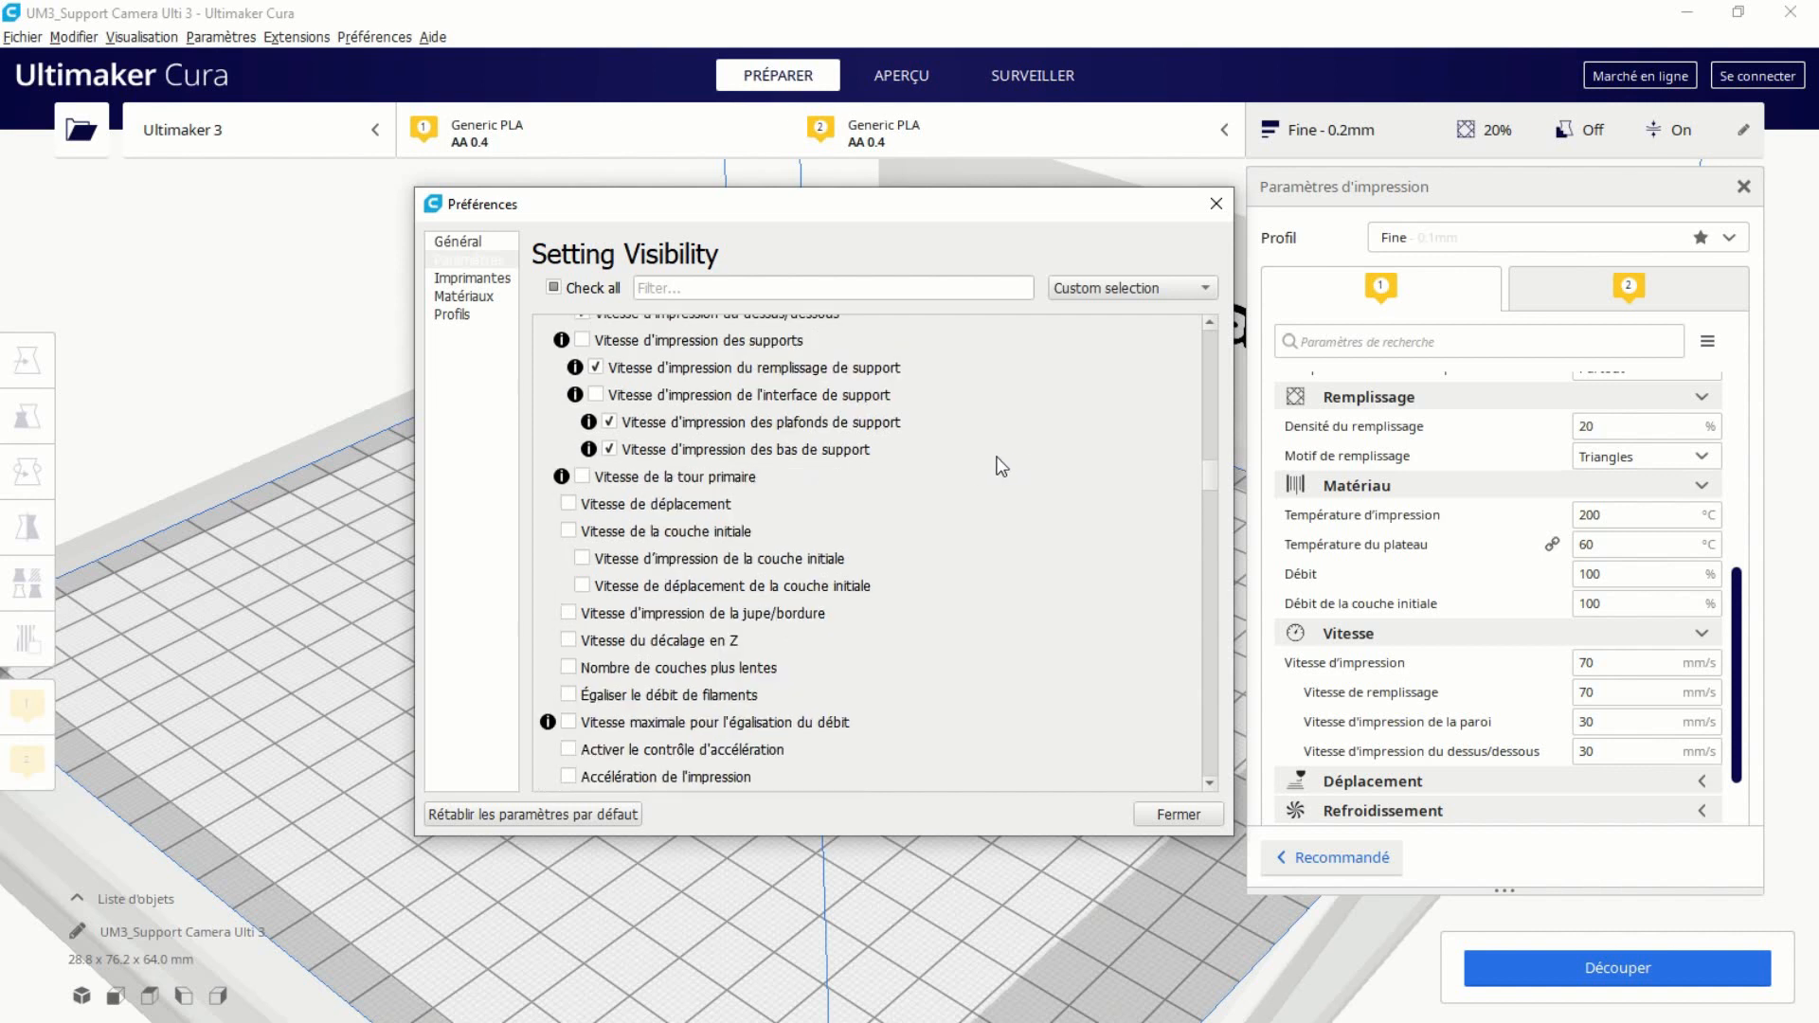
{"action": "scroll", "coordinate": [1001, 466], "scroll_direction": "down", "scroll_amount": 1}
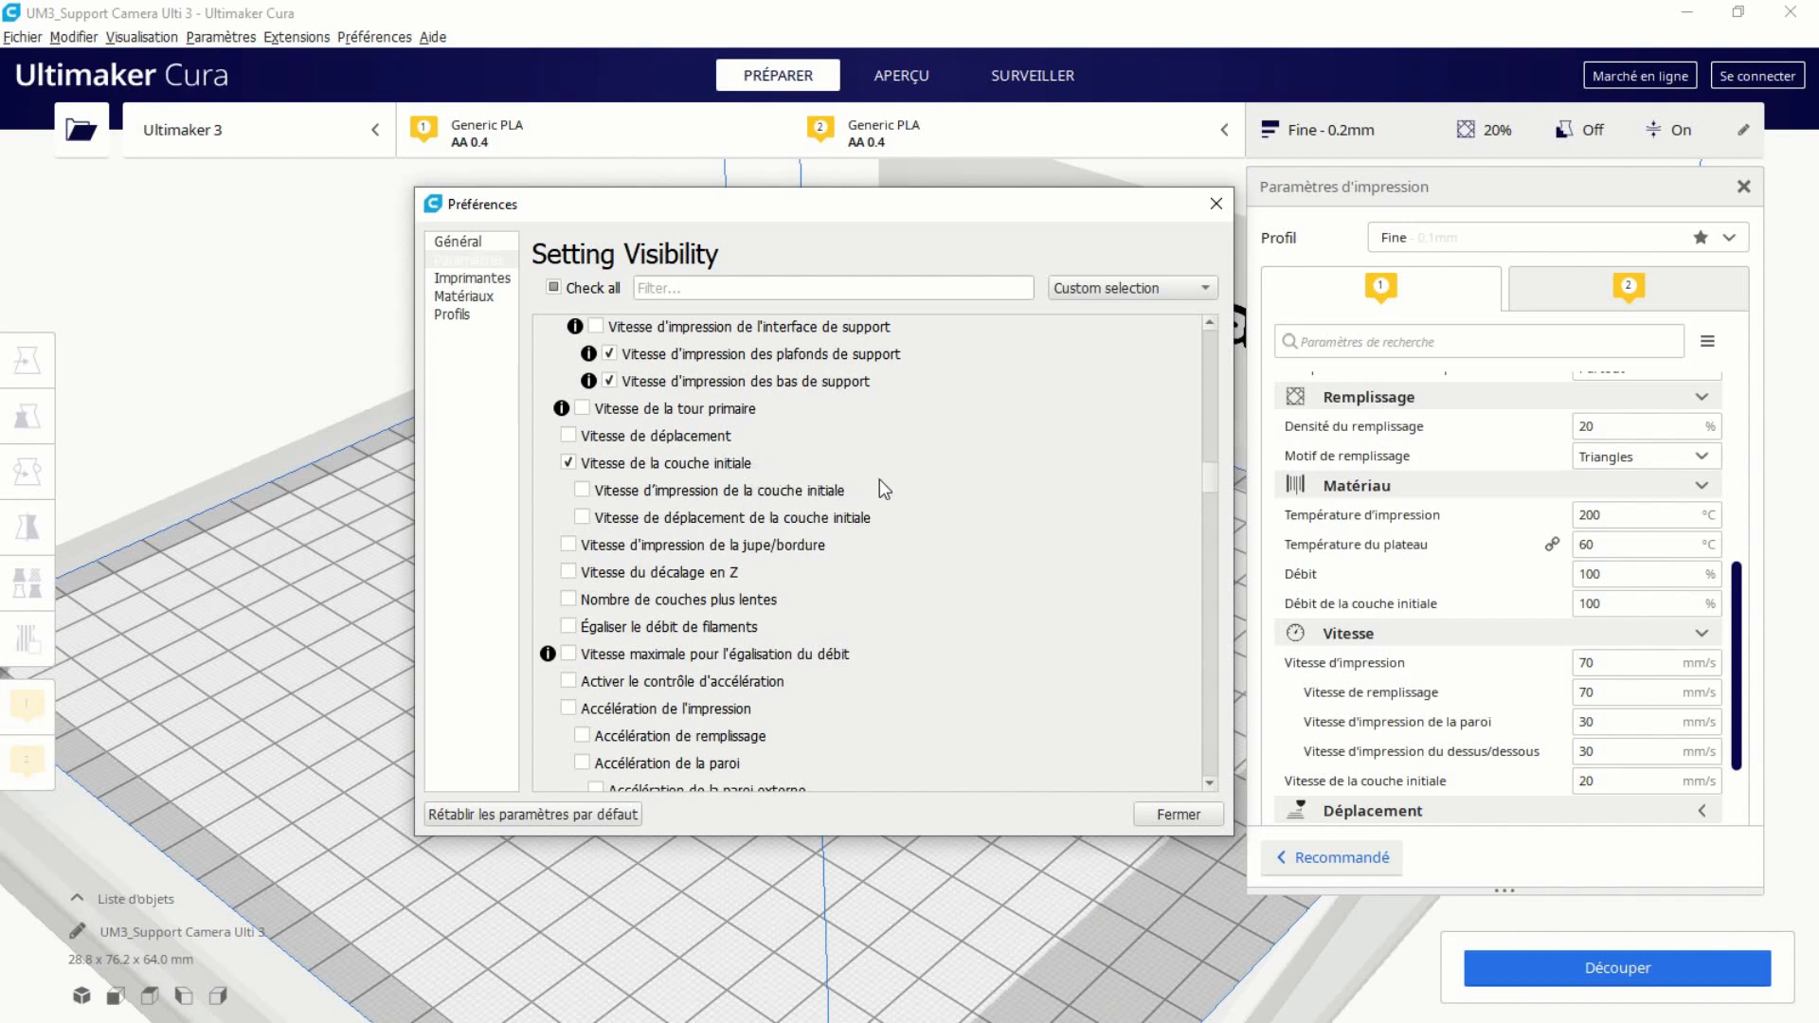
{"action": "scroll", "coordinate": [972, 445], "scroll_direction": "up", "scroll_amount": 2}
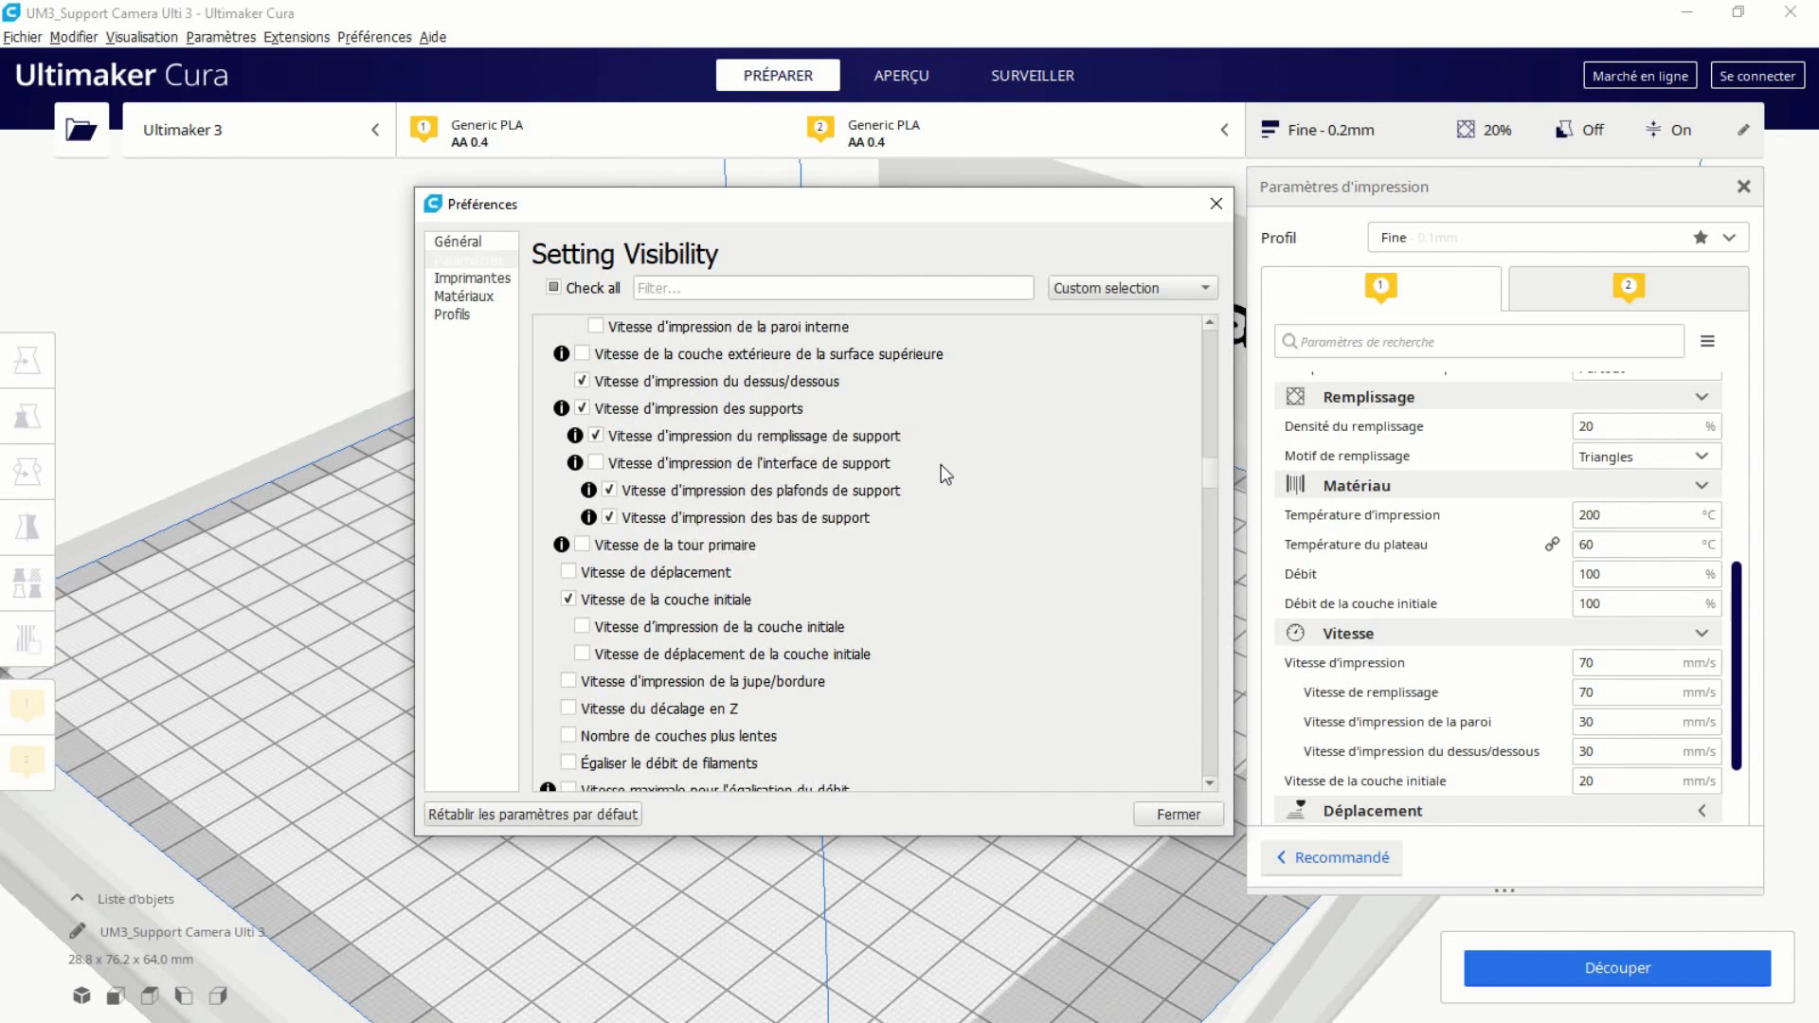
{"action": "scroll", "coordinate": [1021, 483], "scroll_direction": "down", "scroll_amount": 3}
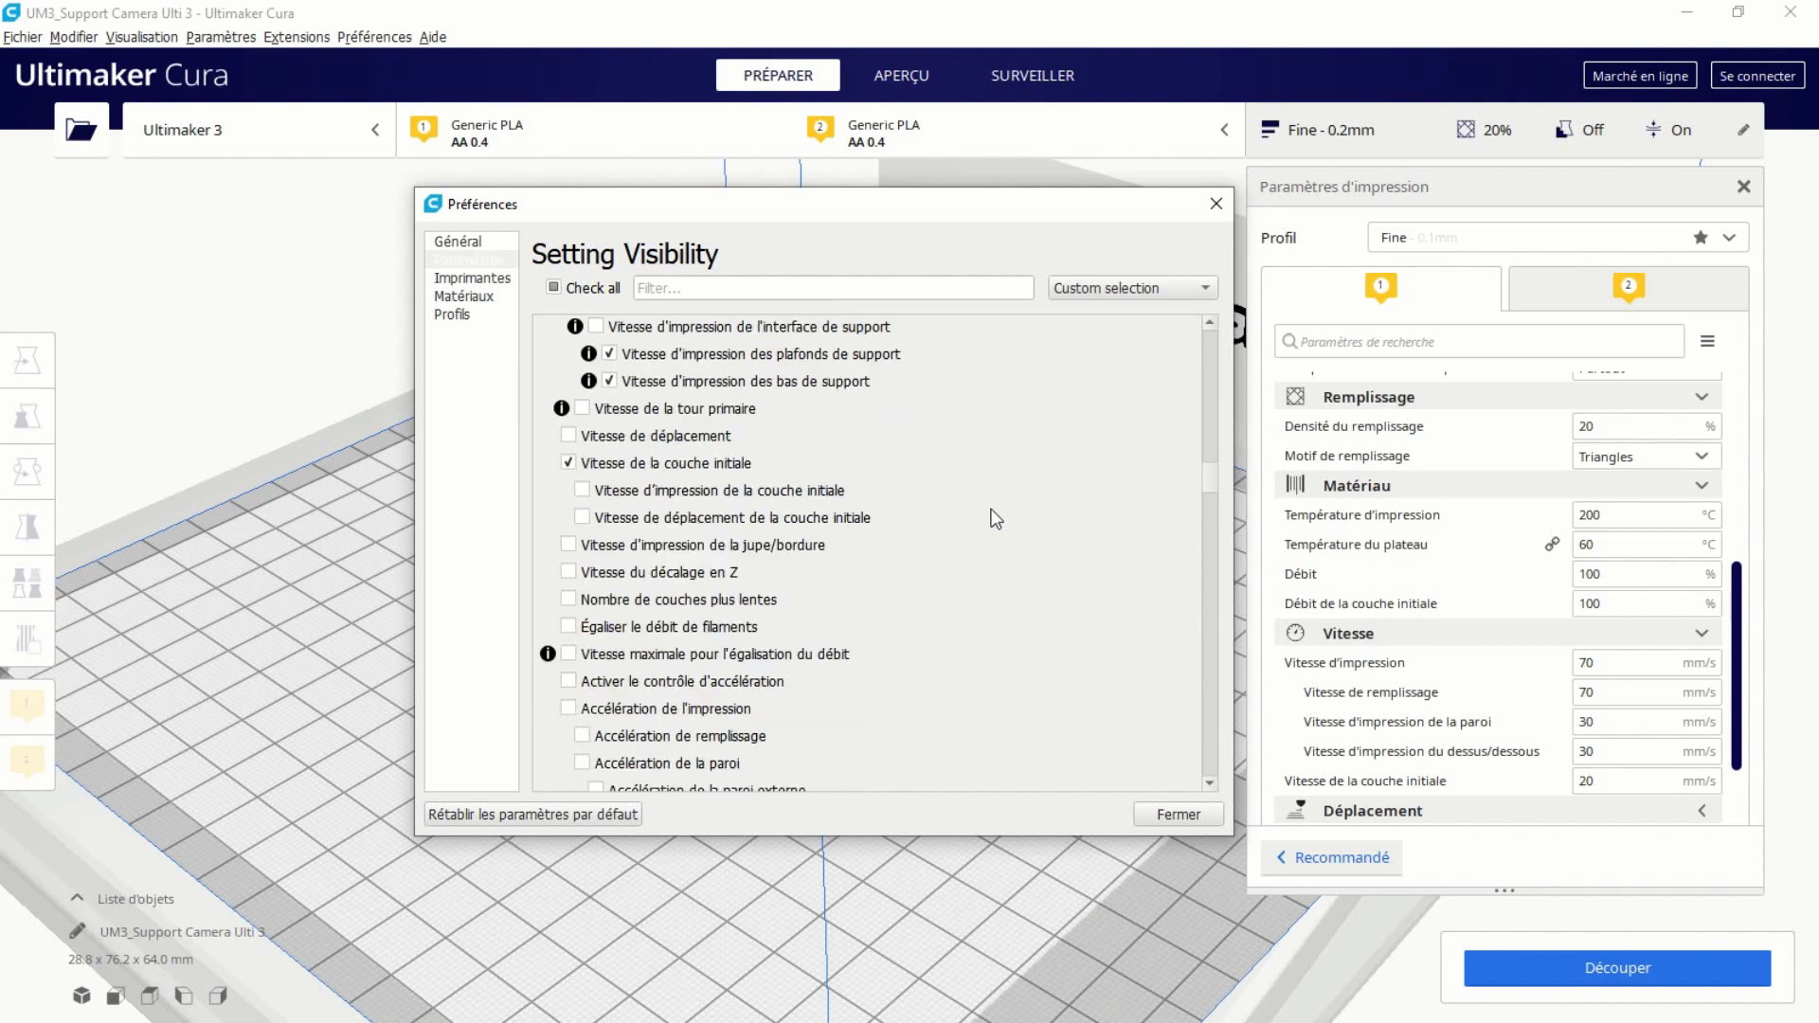
{"action": "scroll", "coordinate": [902, 625], "scroll_direction": "down", "scroll_amount": 4}
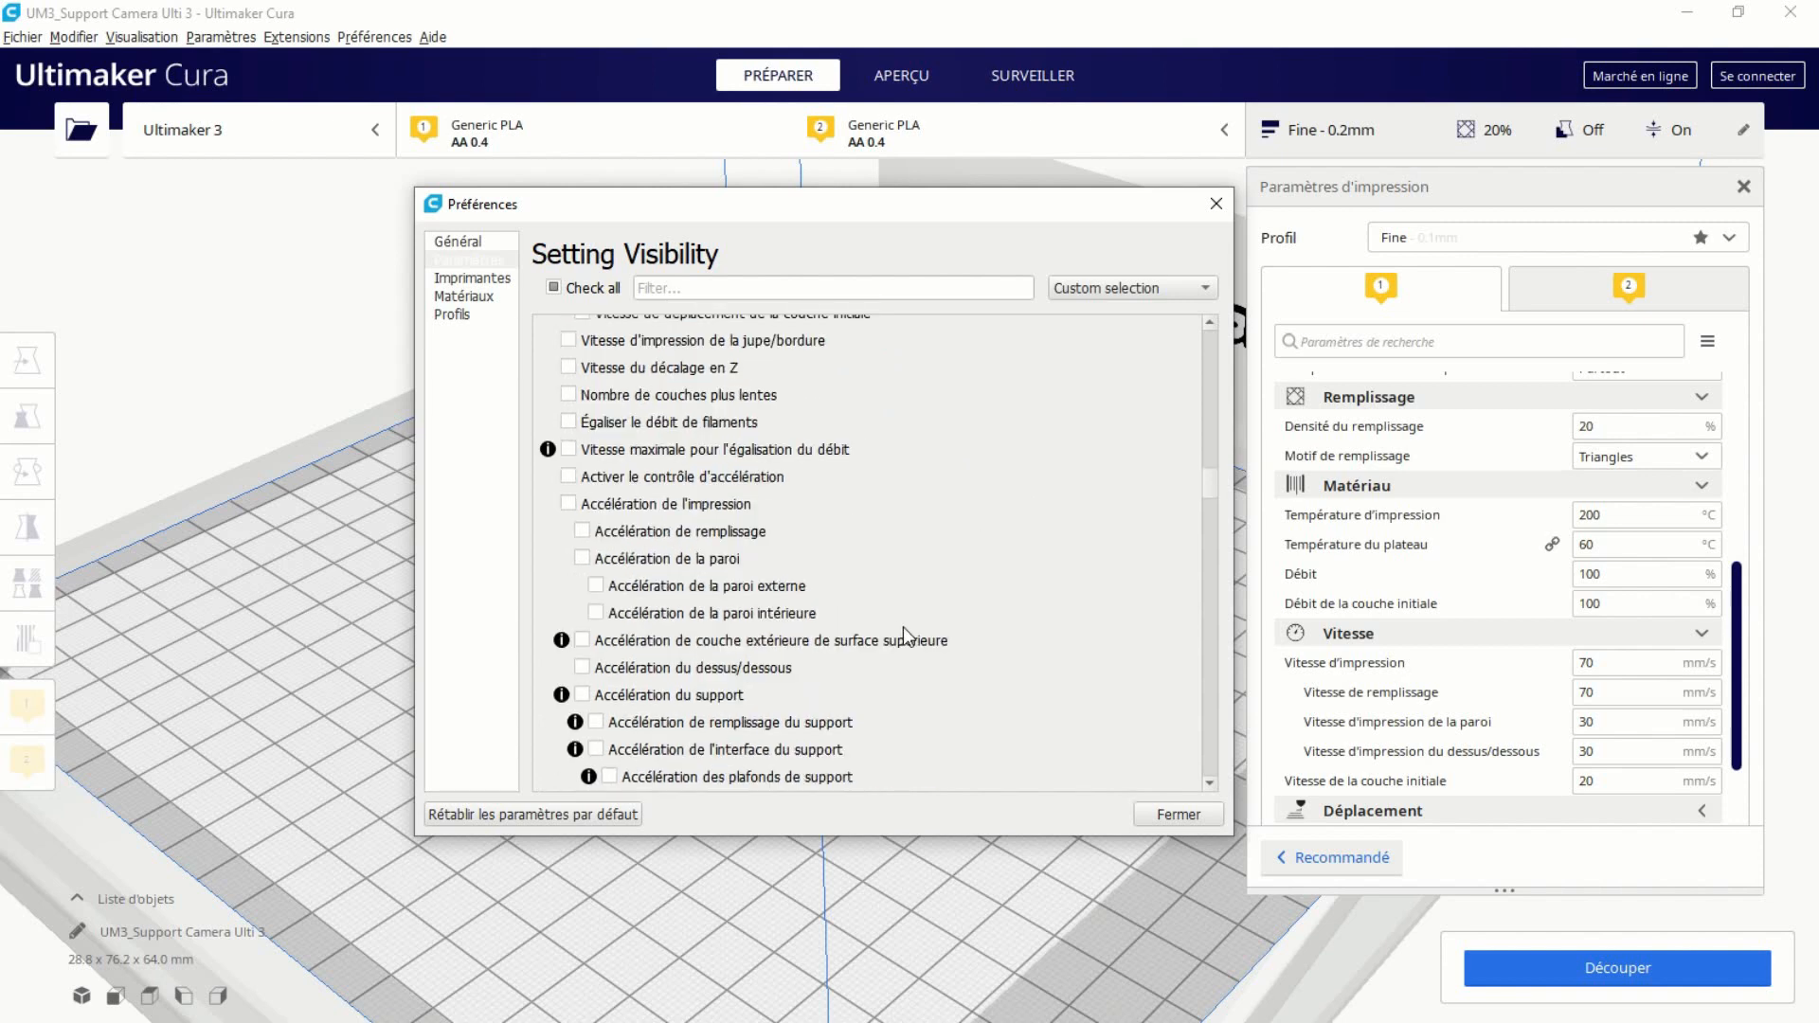
{"action": "scroll", "coordinate": [907, 616], "scroll_direction": "down", "scroll_amount": 8}
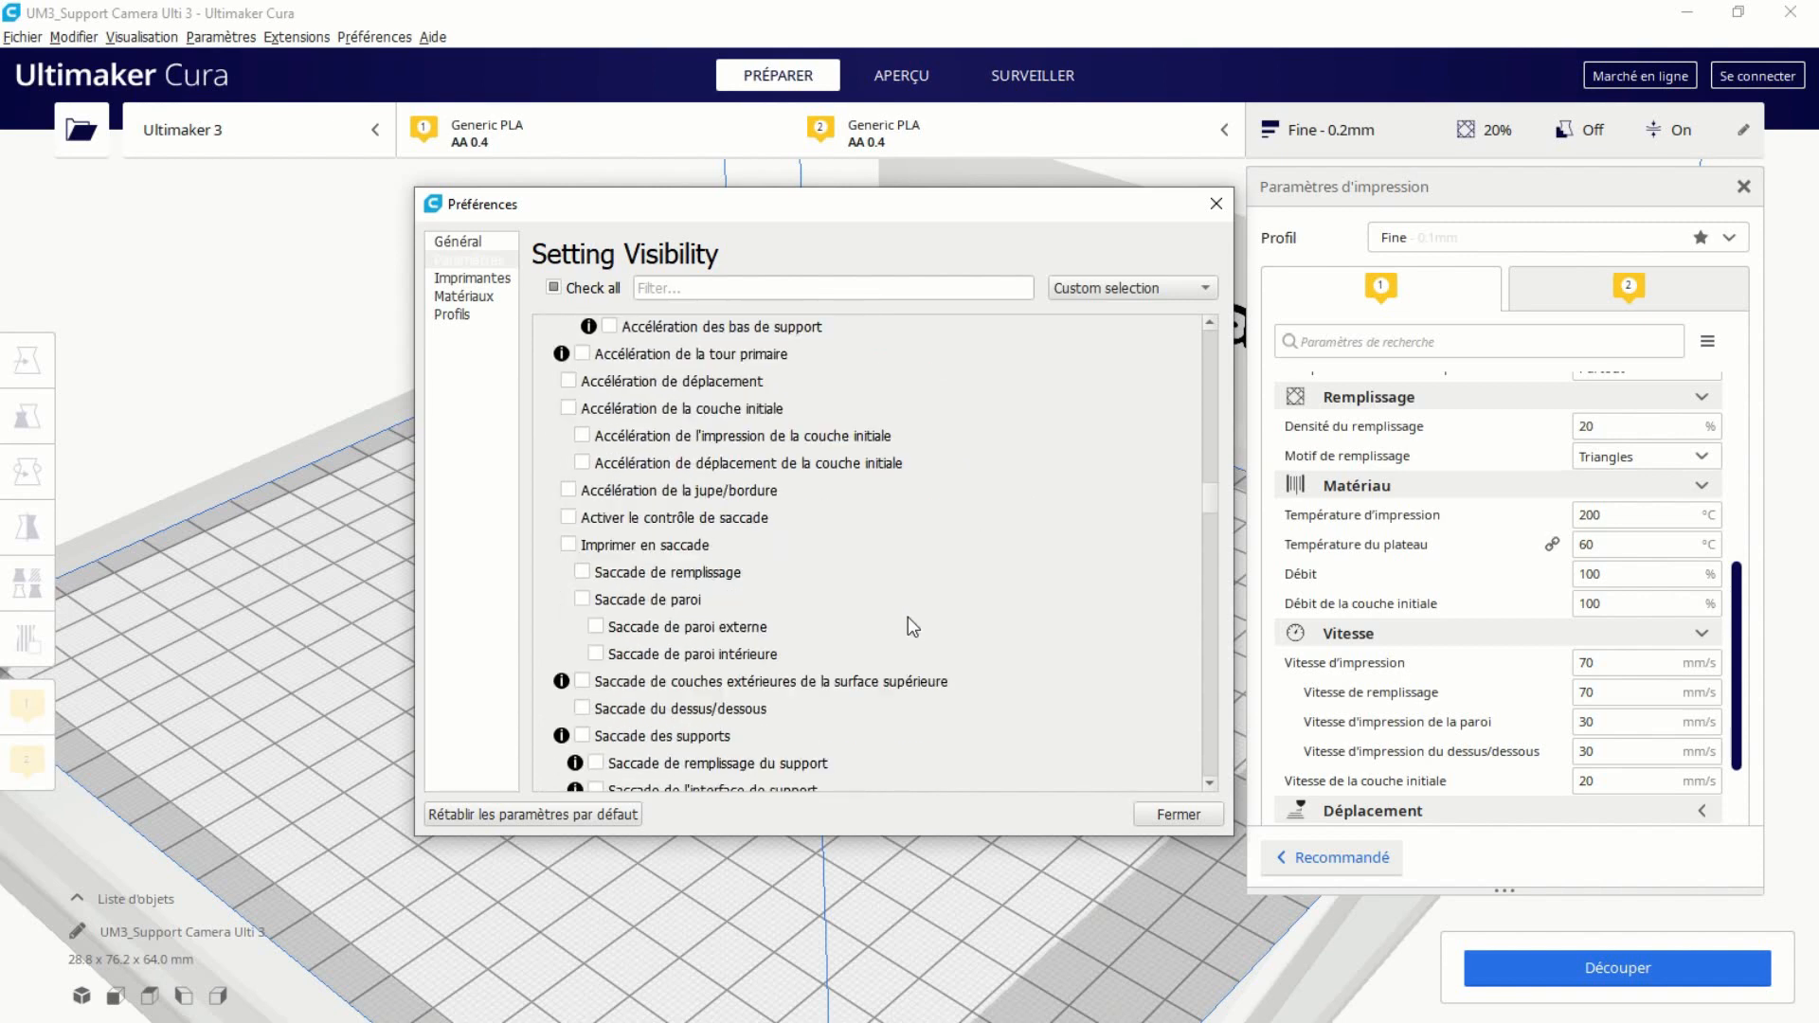
{"action": "scroll", "coordinate": [908, 617], "scroll_direction": "down", "scroll_amount": 2}
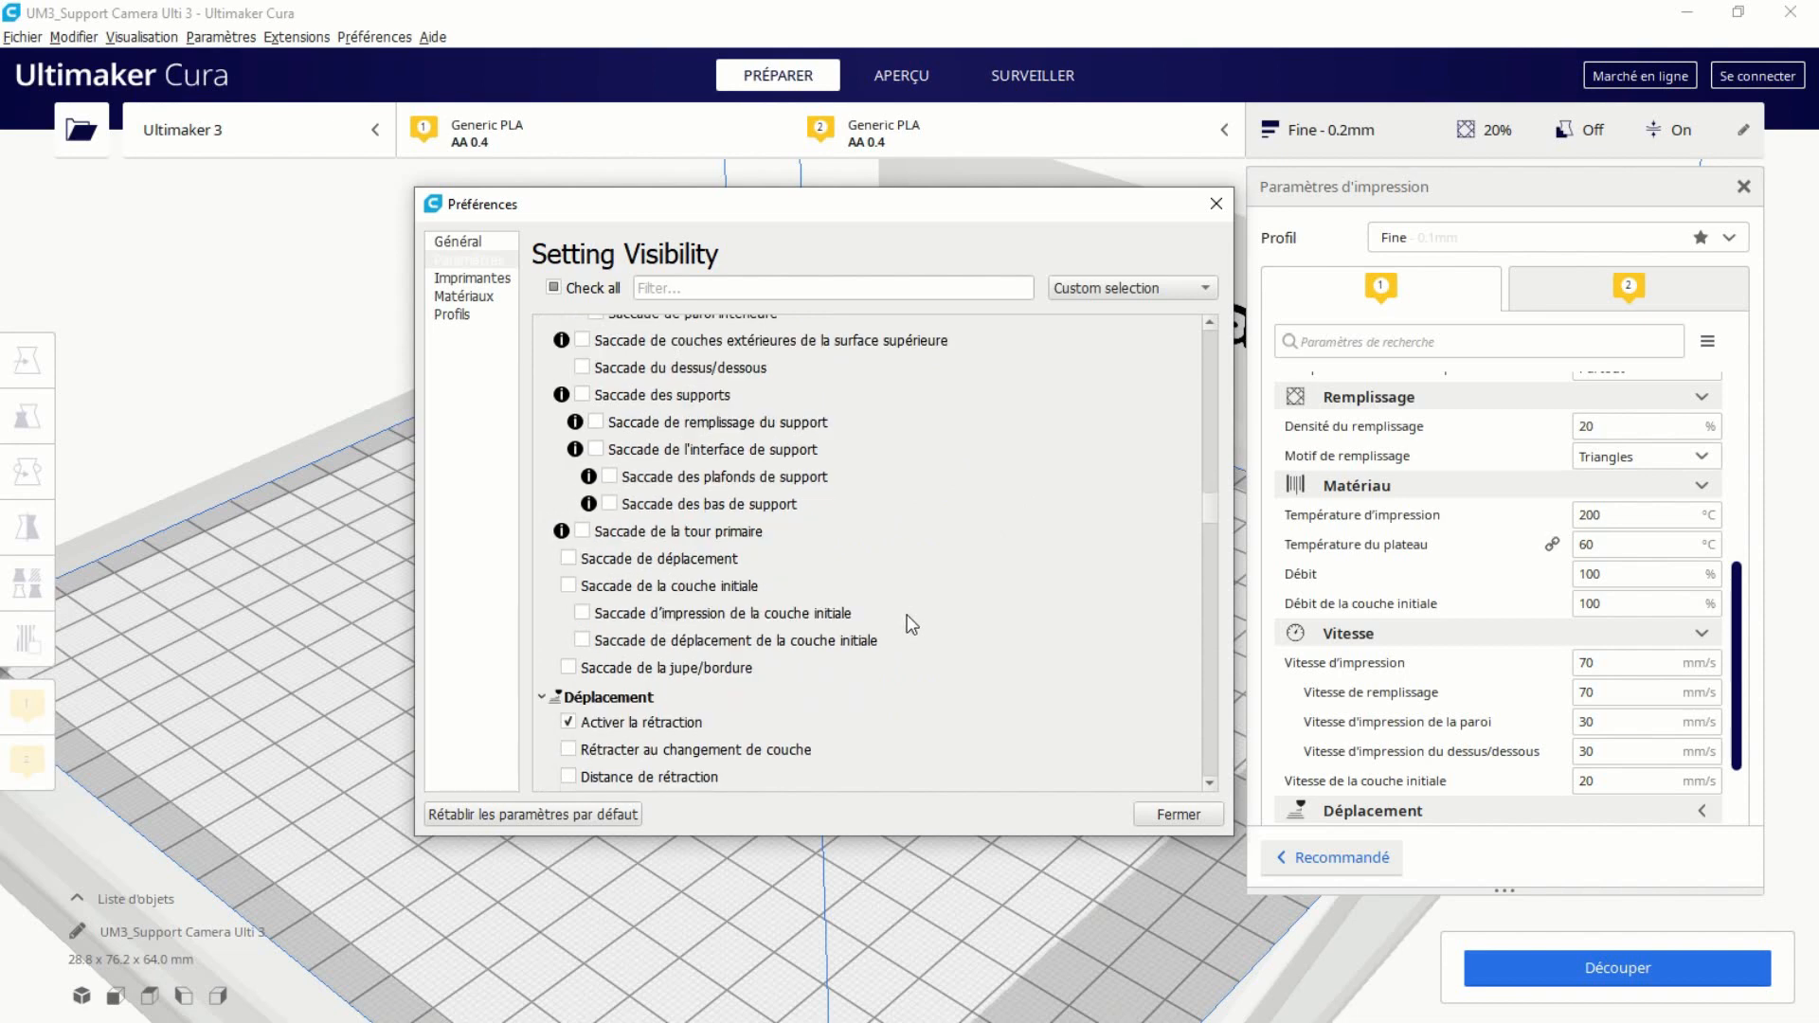
{"action": "left_click", "coordinate": [1175, 815]}
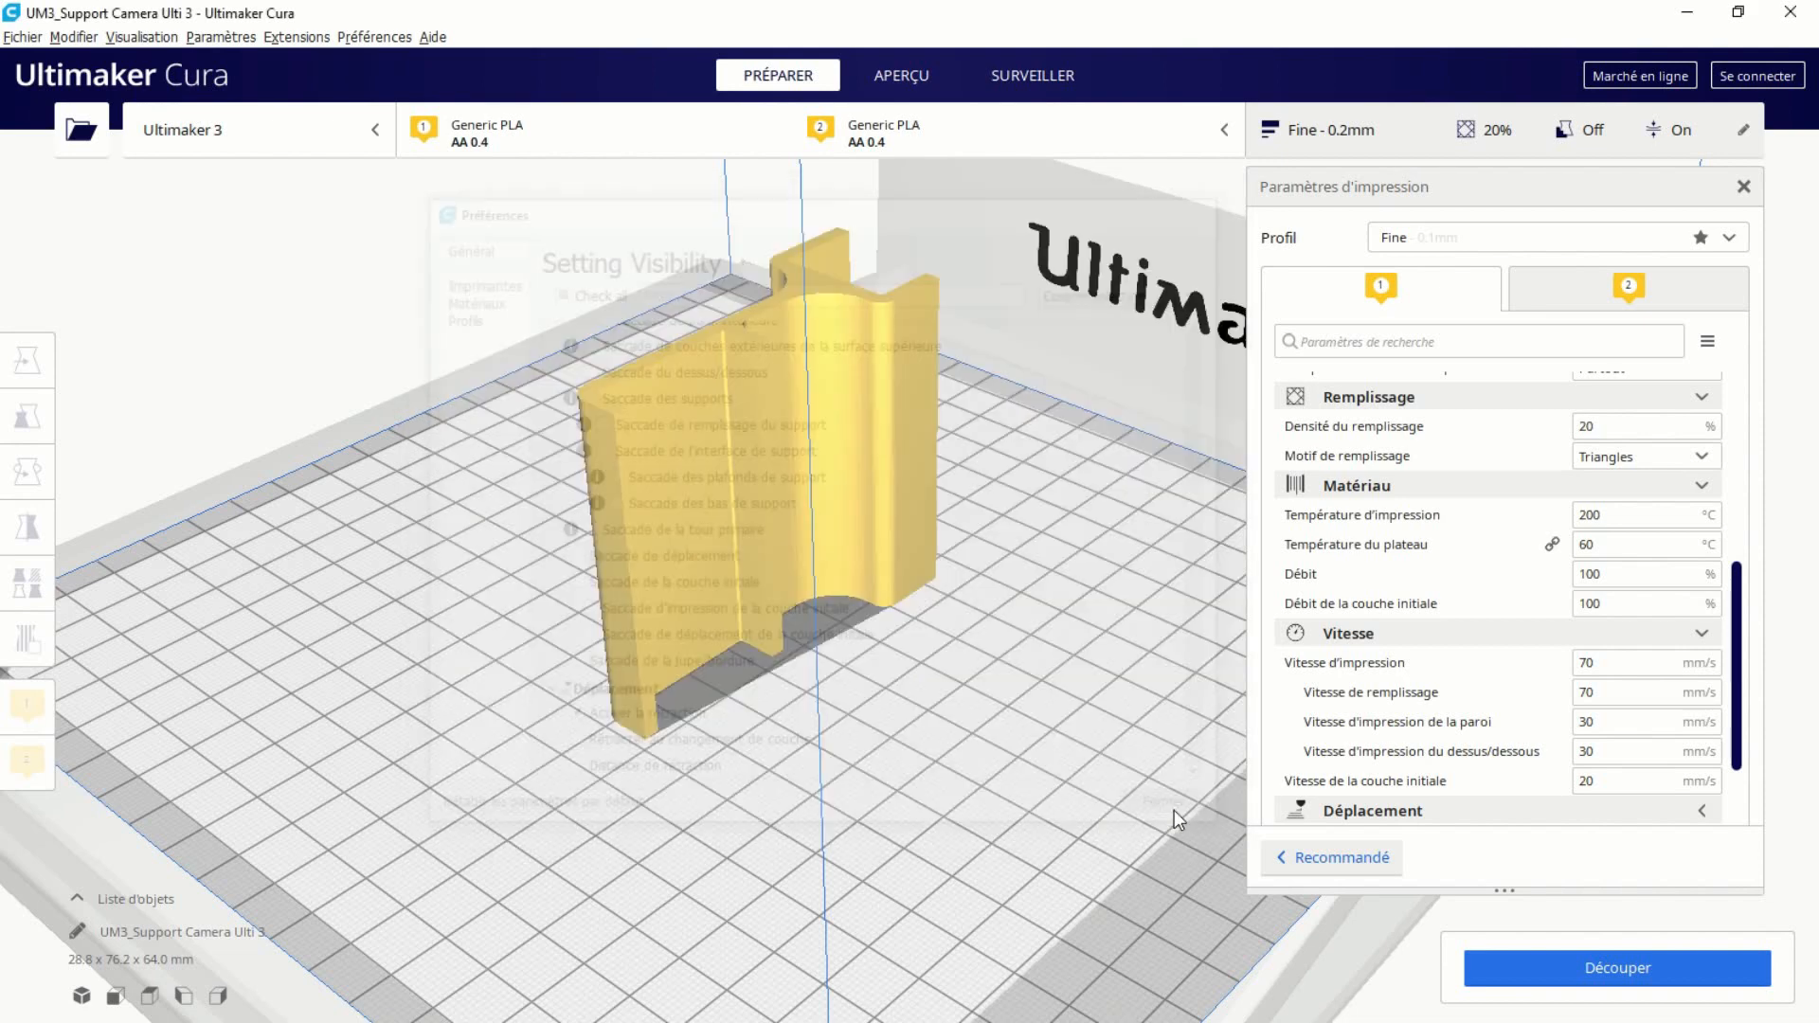
Expand the Supports category, enable Générer les supports and collapse the category again.
{"action": "scroll", "coordinate": [1421, 663], "scroll_direction": "down", "scroll_amount": 2}
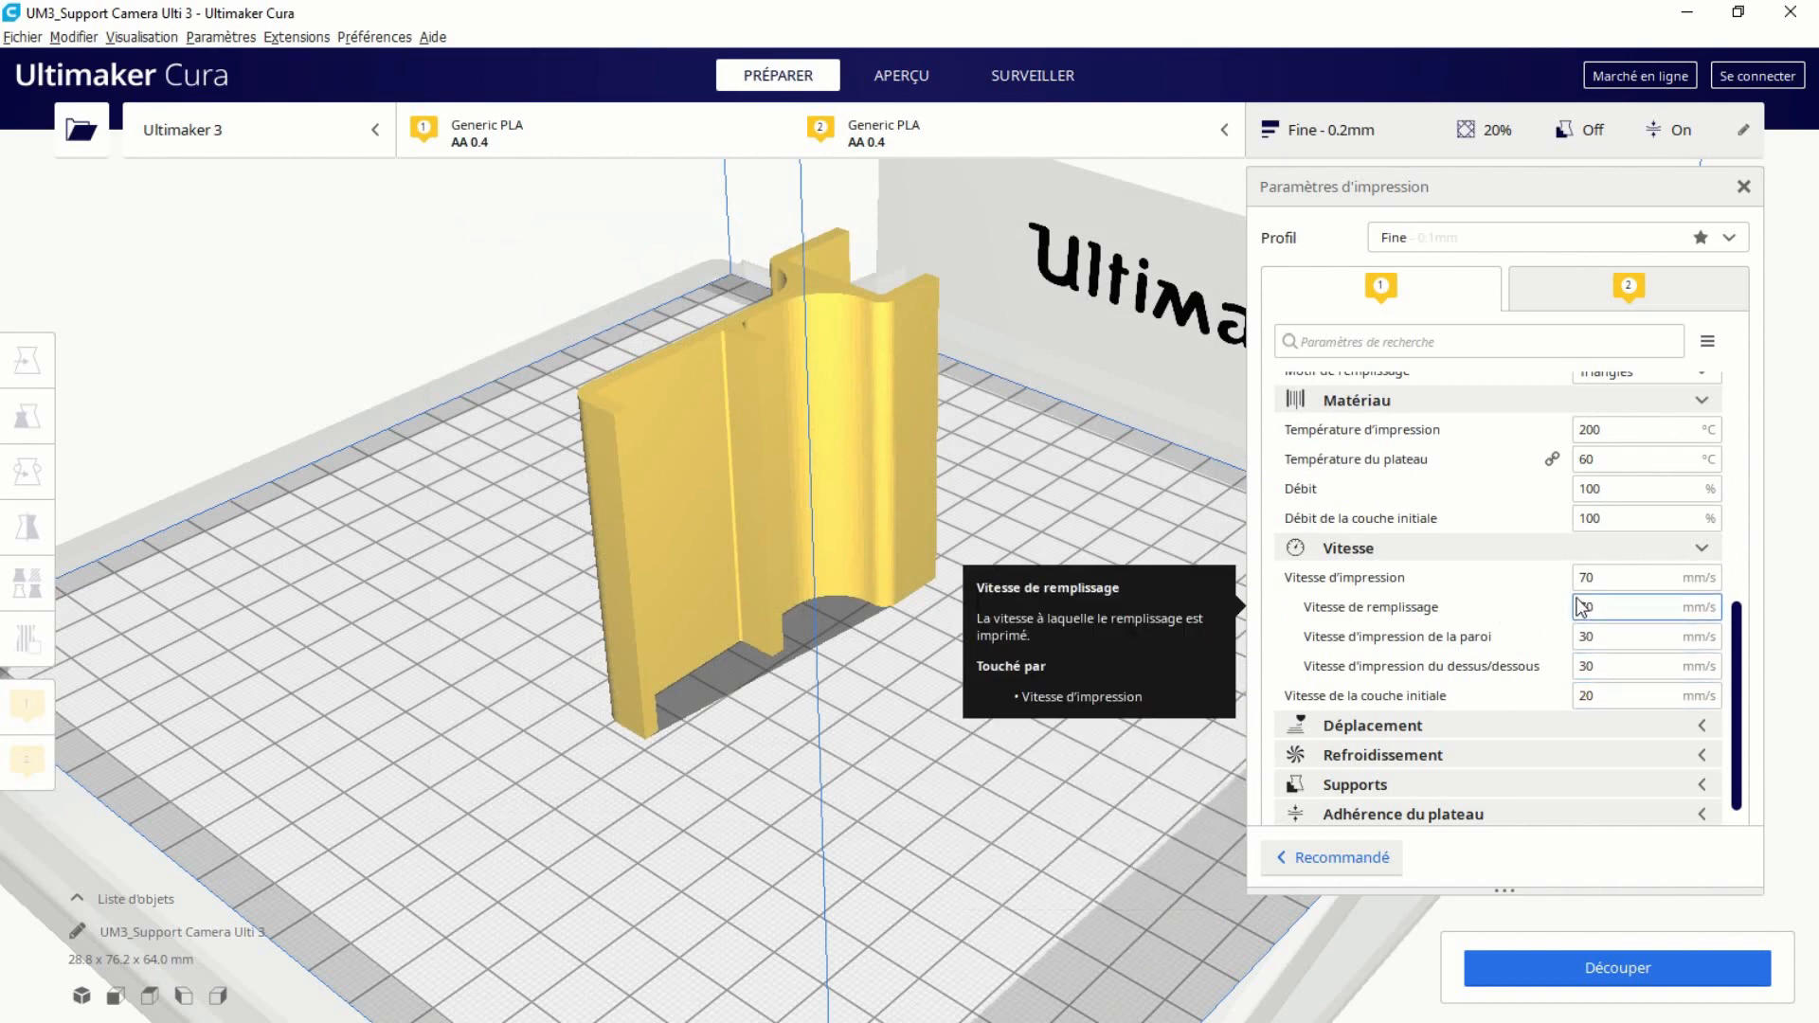
{"action": "left_click", "coordinate": [1703, 786]}
{"action": "scroll", "coordinate": [1341, 722], "scroll_direction": "down", "scroll_amount": 1}
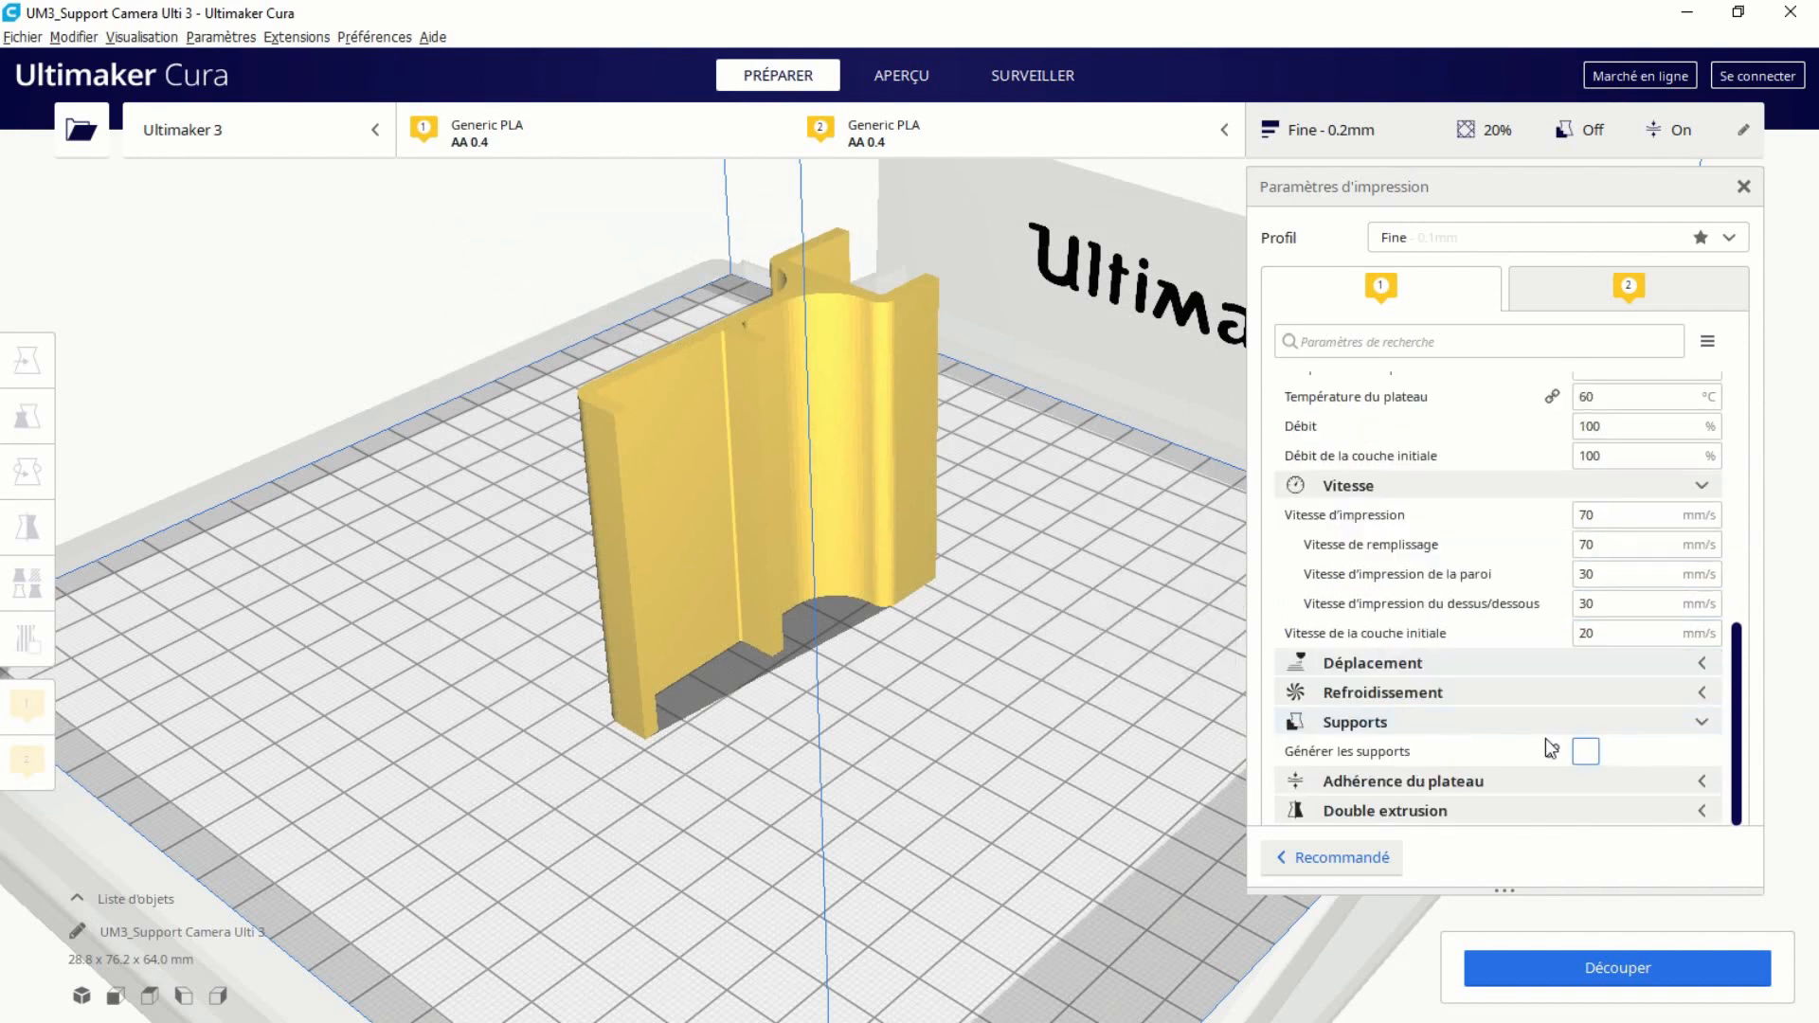
{"action": "left_click", "coordinate": [1587, 750]}
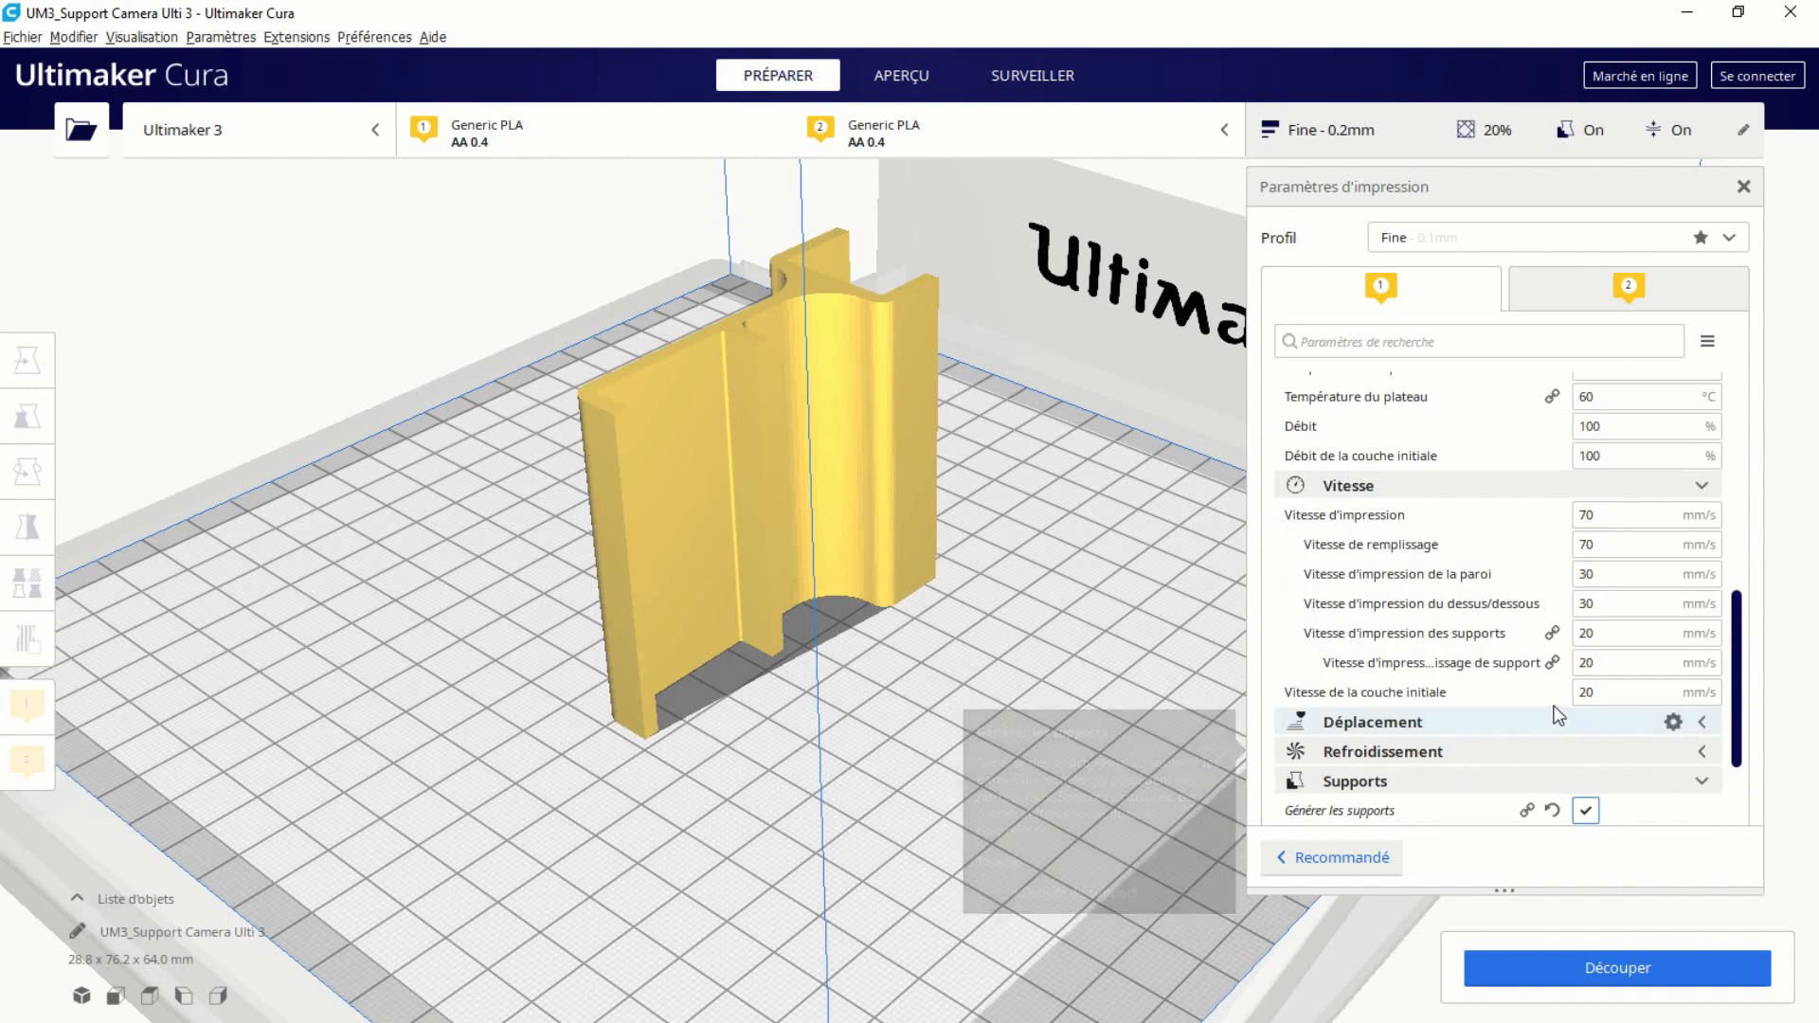
{"action": "left_click", "coordinate": [1703, 783]}
Review the support print speeds in the Vitesse category and the extruder, placement and overhang angle options in the Supports category.
{"action": "scroll", "coordinate": [1618, 669], "scroll_direction": "up", "scroll_amount": 1}
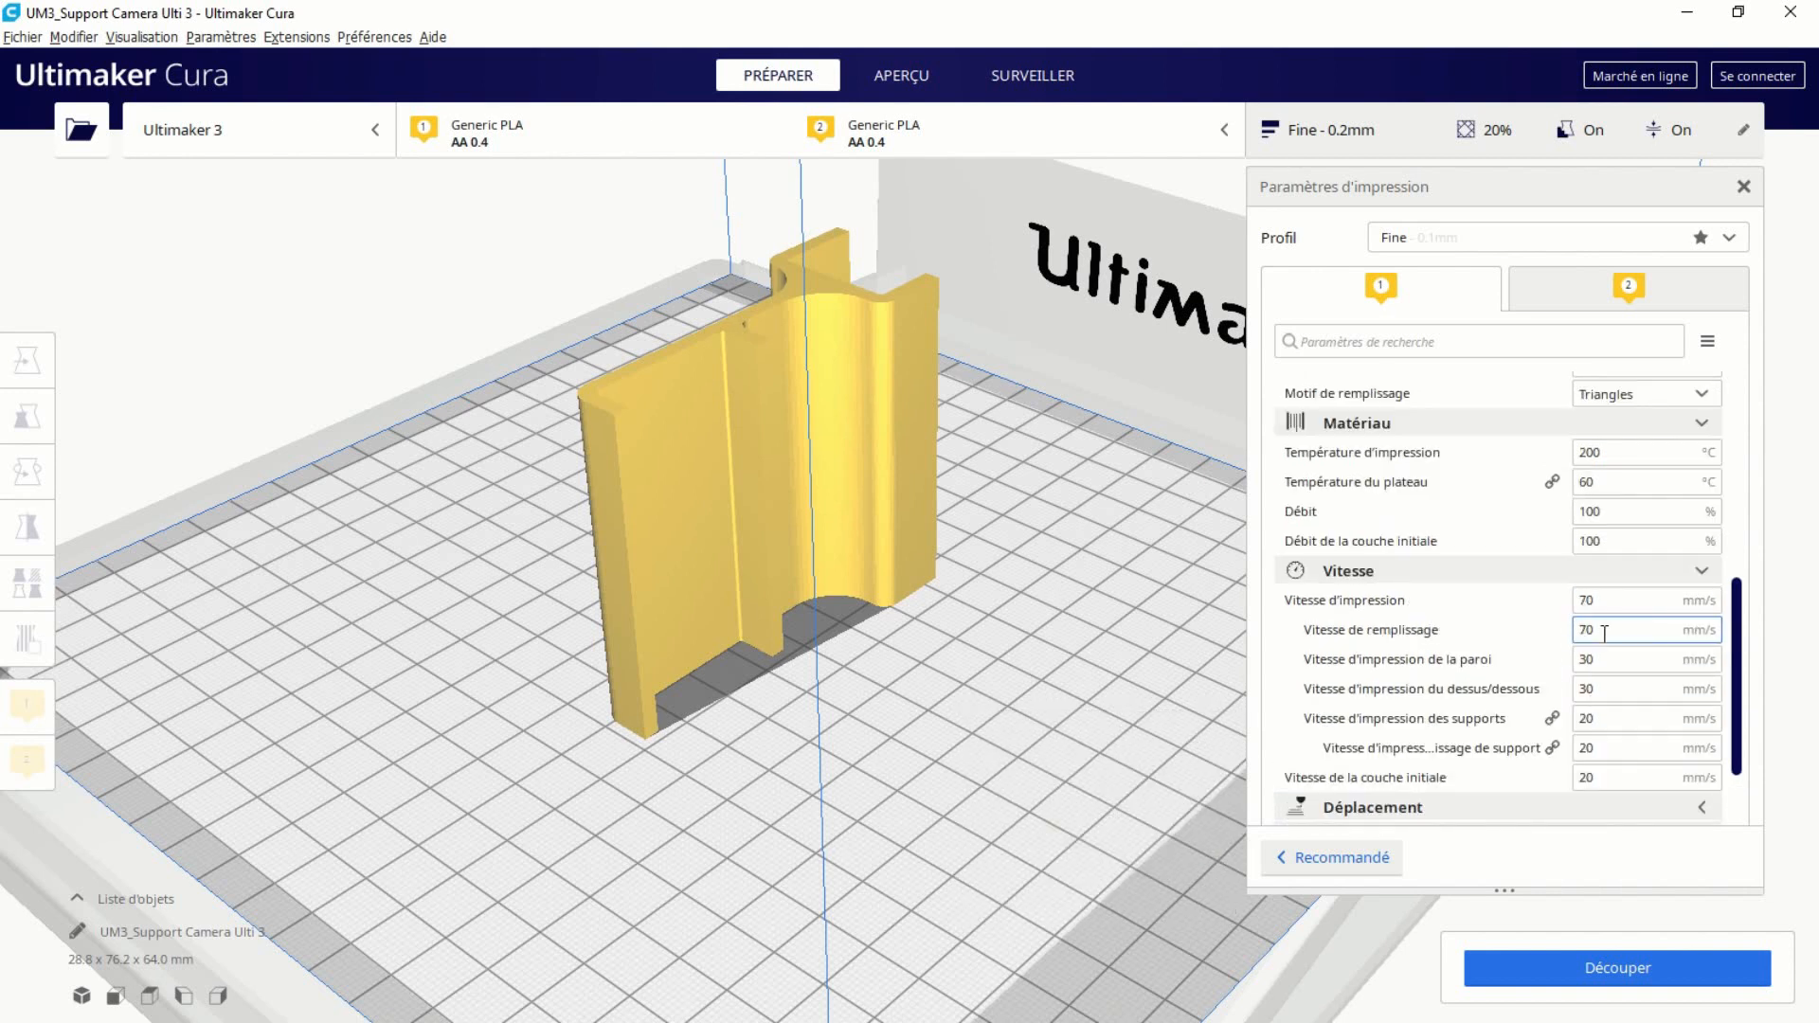
{"action": "mouse_move", "coordinate": [1608, 712]}
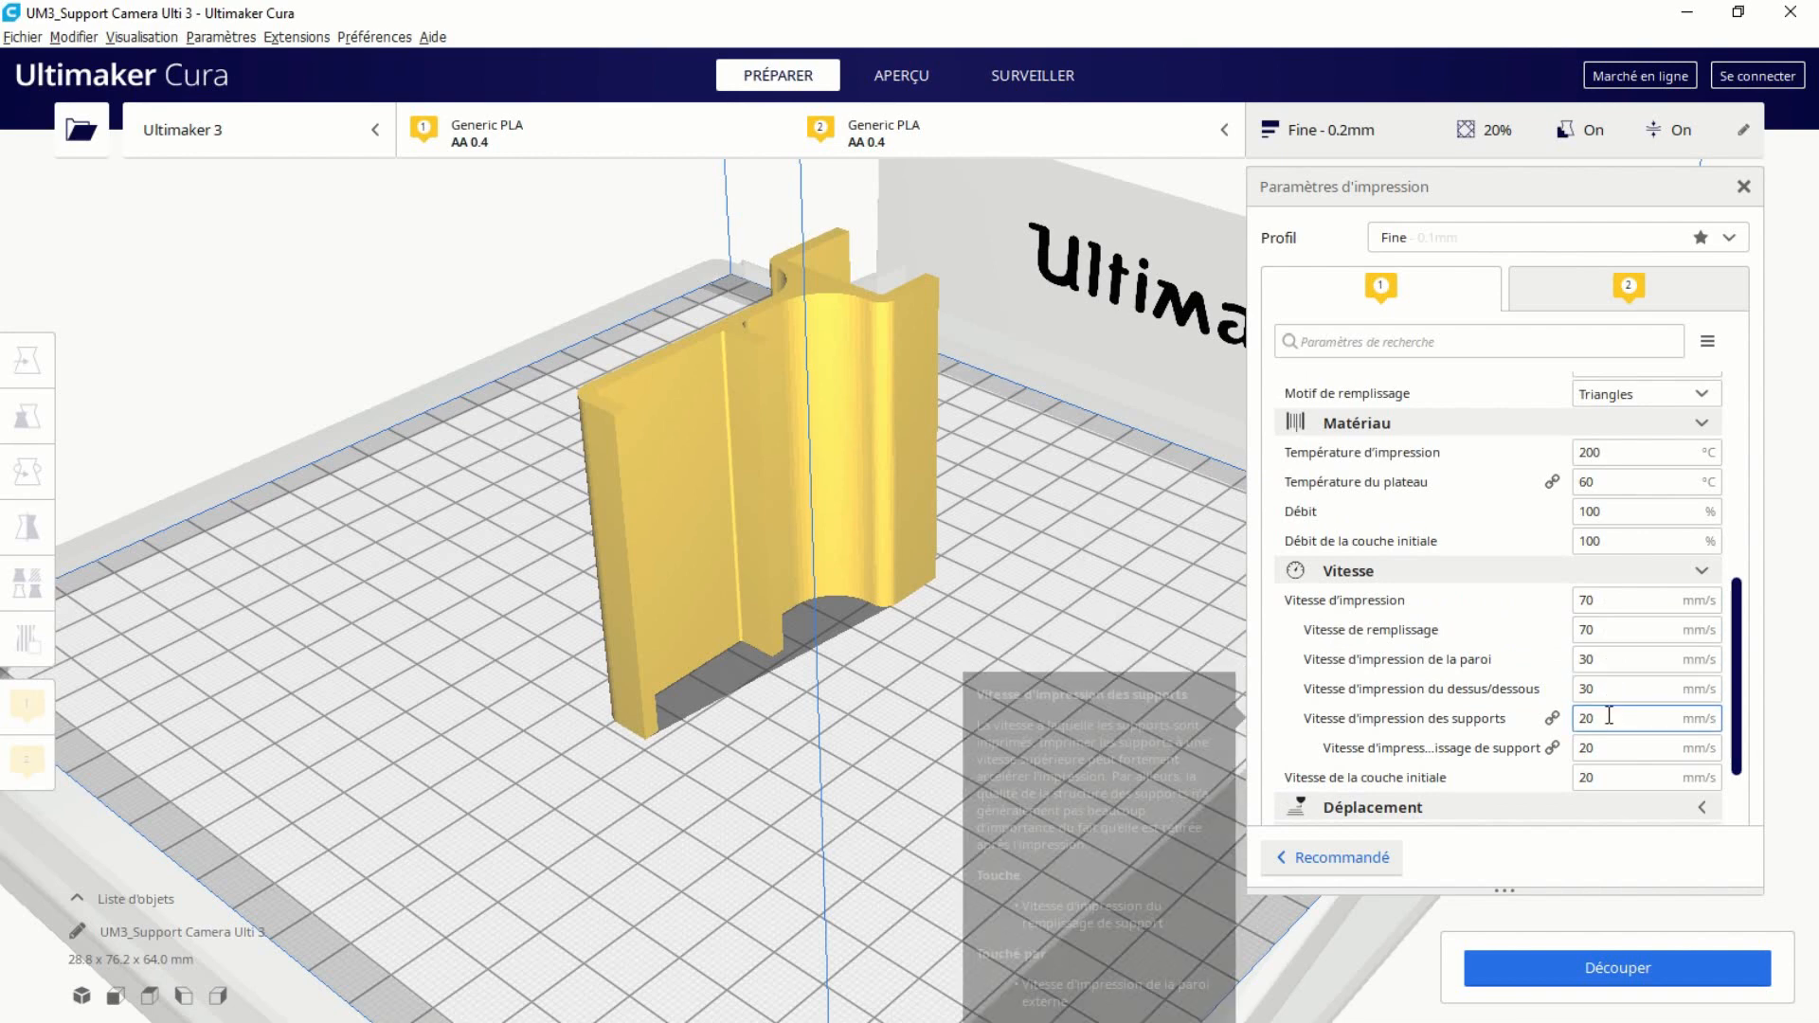
{"action": "scroll", "coordinate": [1608, 727], "scroll_direction": "down", "scroll_amount": 1}
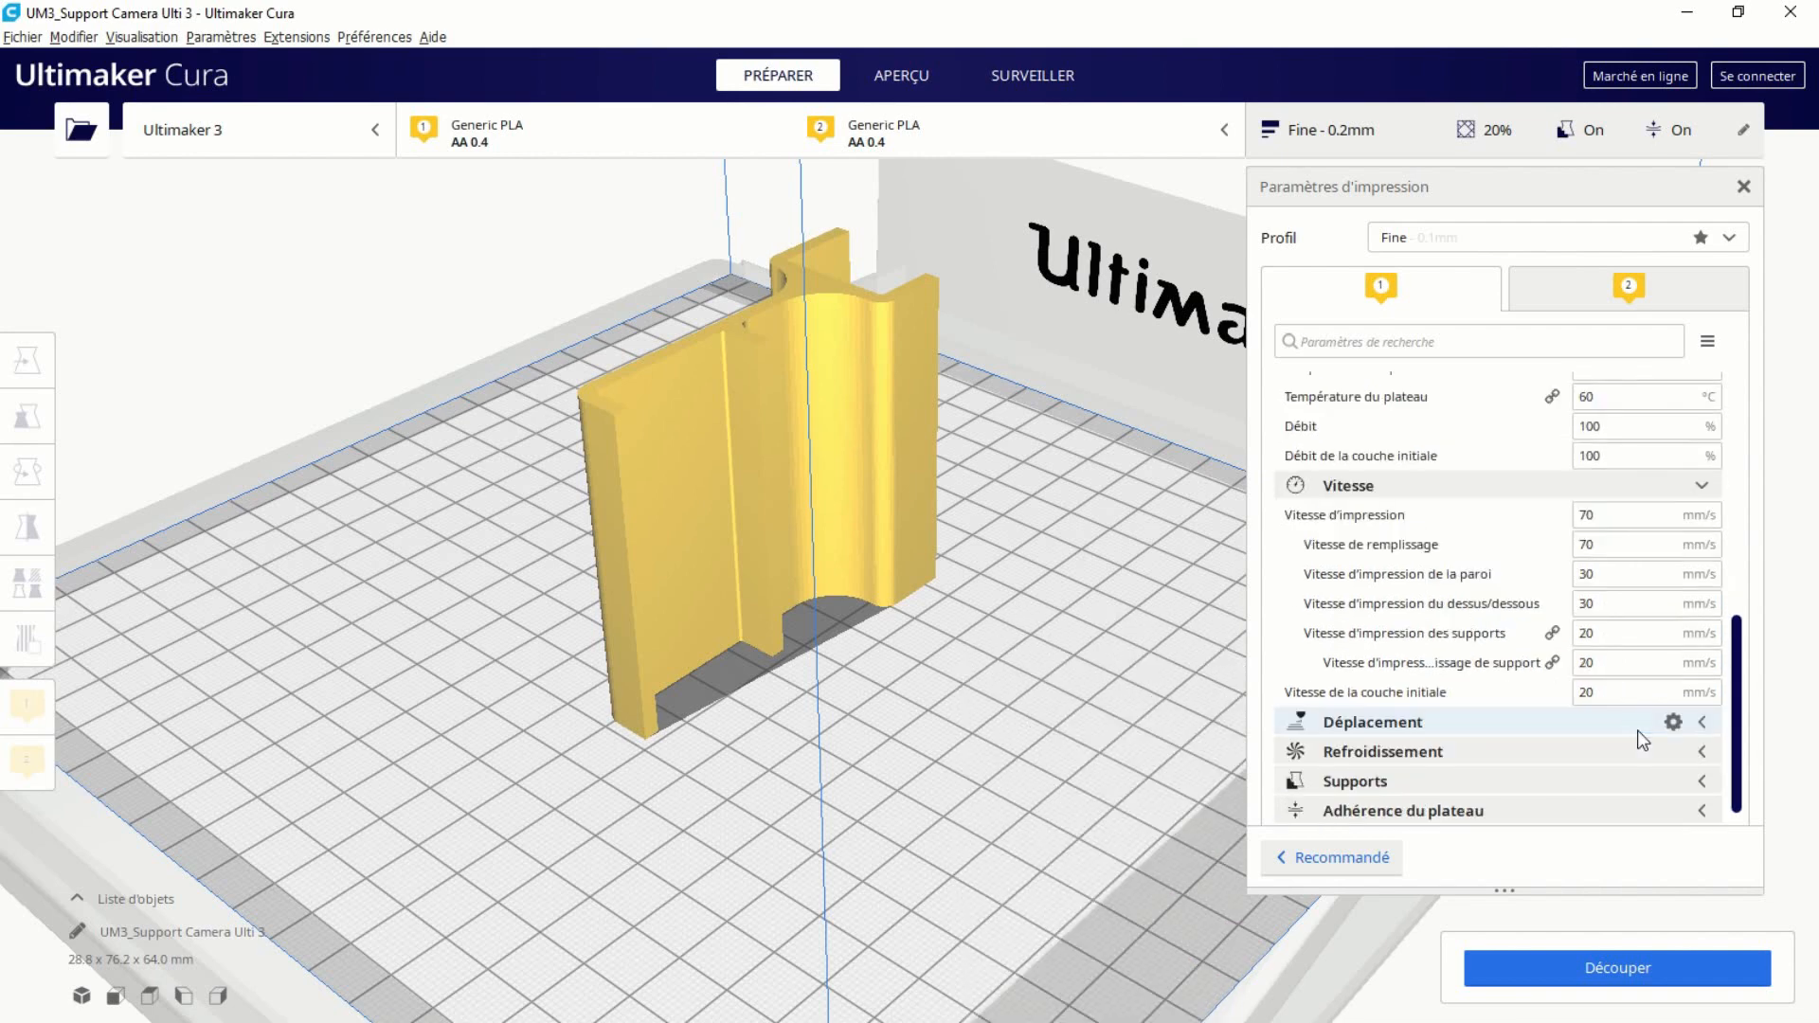
{"action": "mouse_move", "coordinate": [1608, 662]}
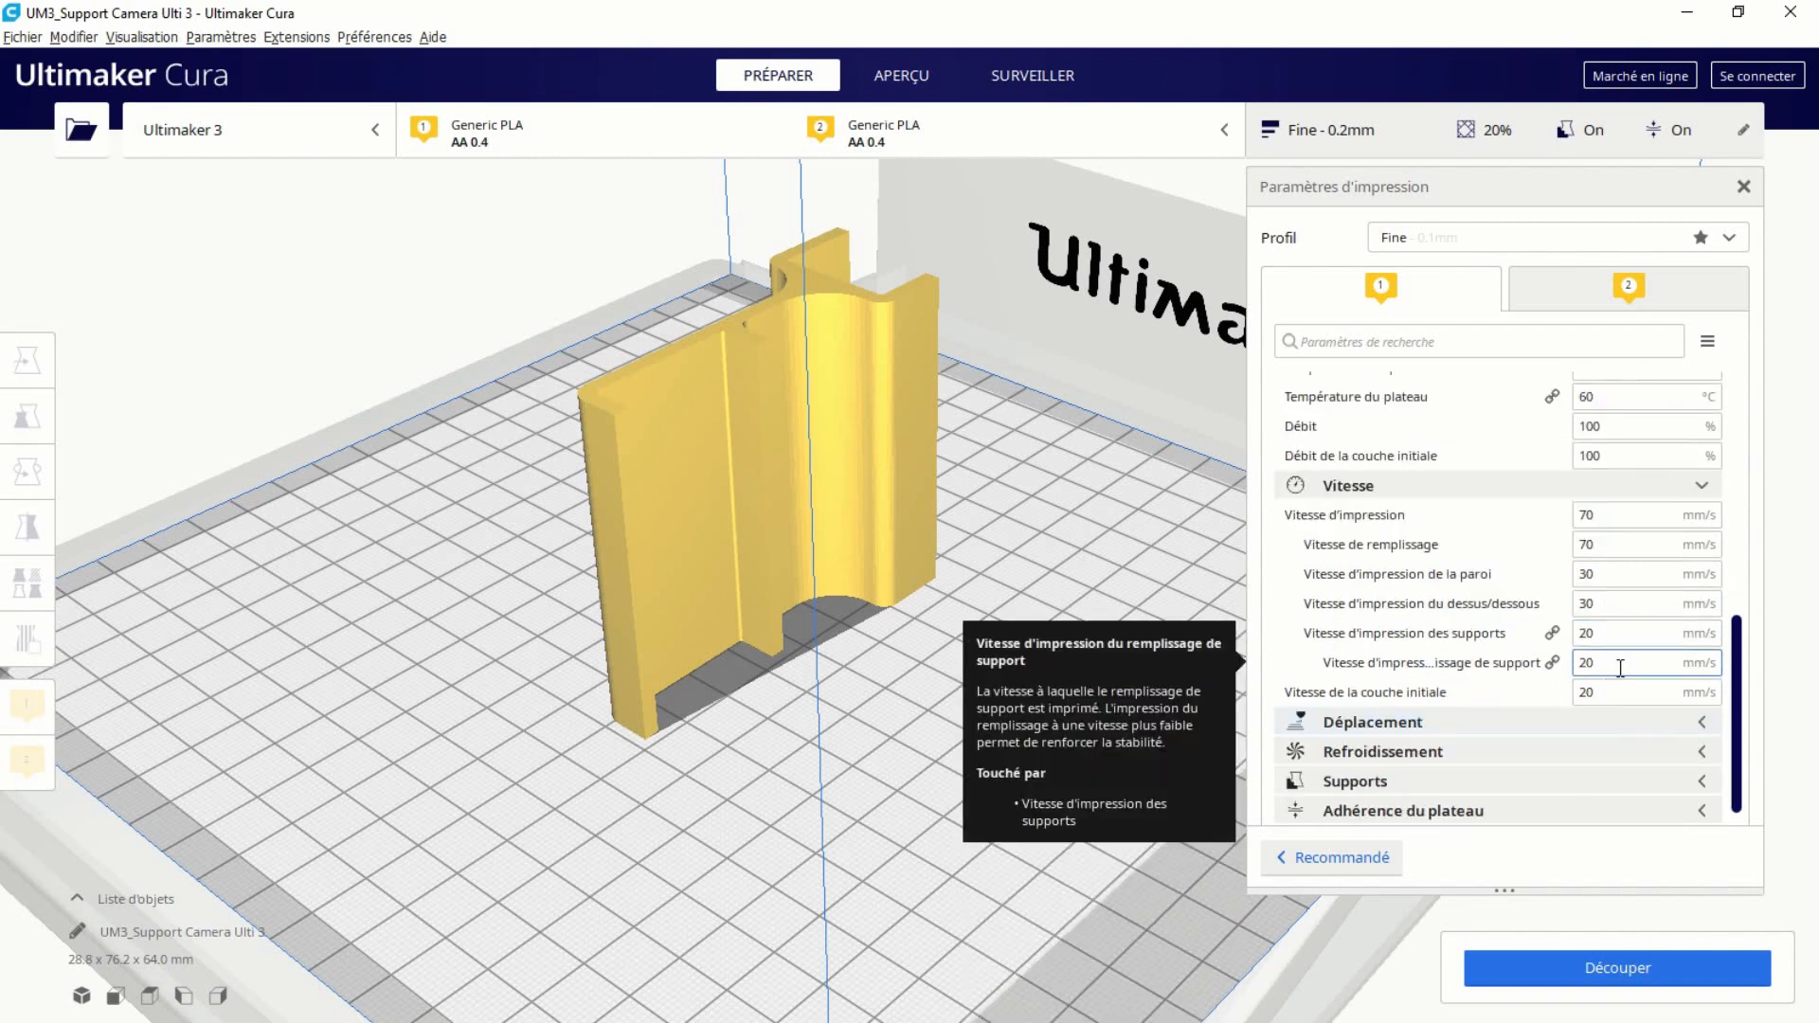
{"action": "scroll", "coordinate": [1618, 666], "scroll_direction": "down", "scroll_amount": 1}
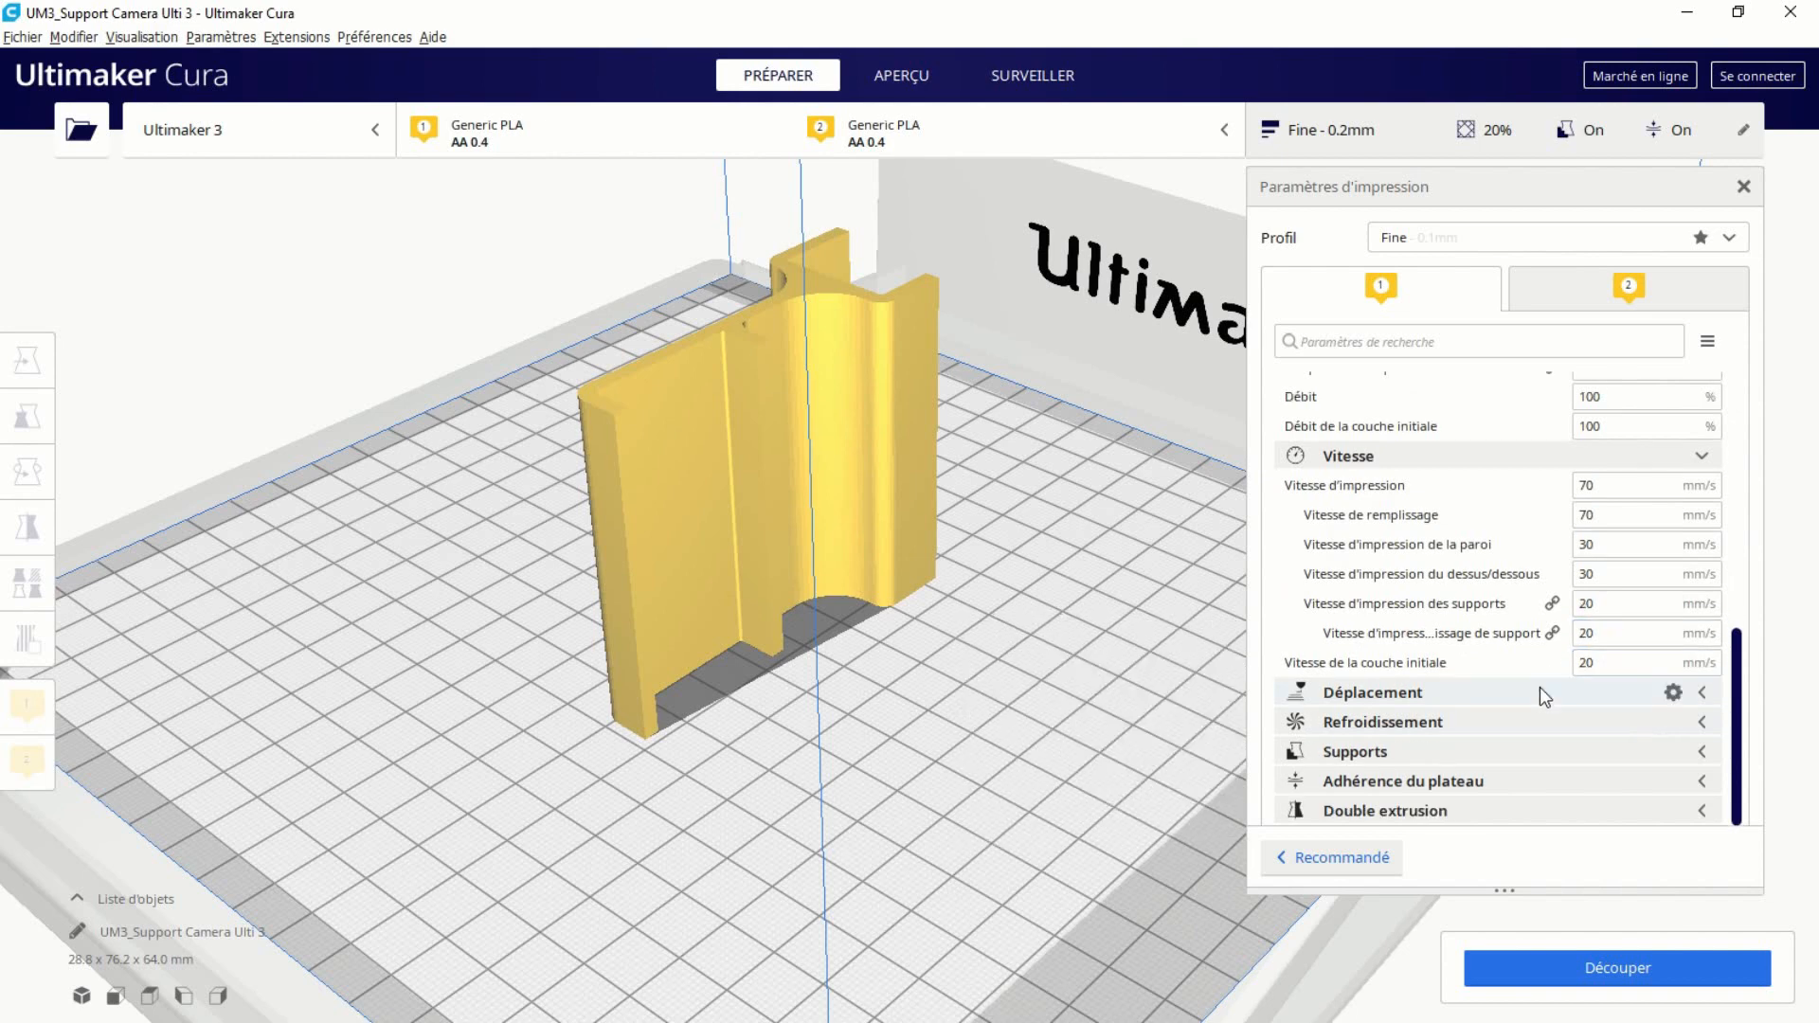
{"action": "left_click", "coordinate": [1700, 750]}
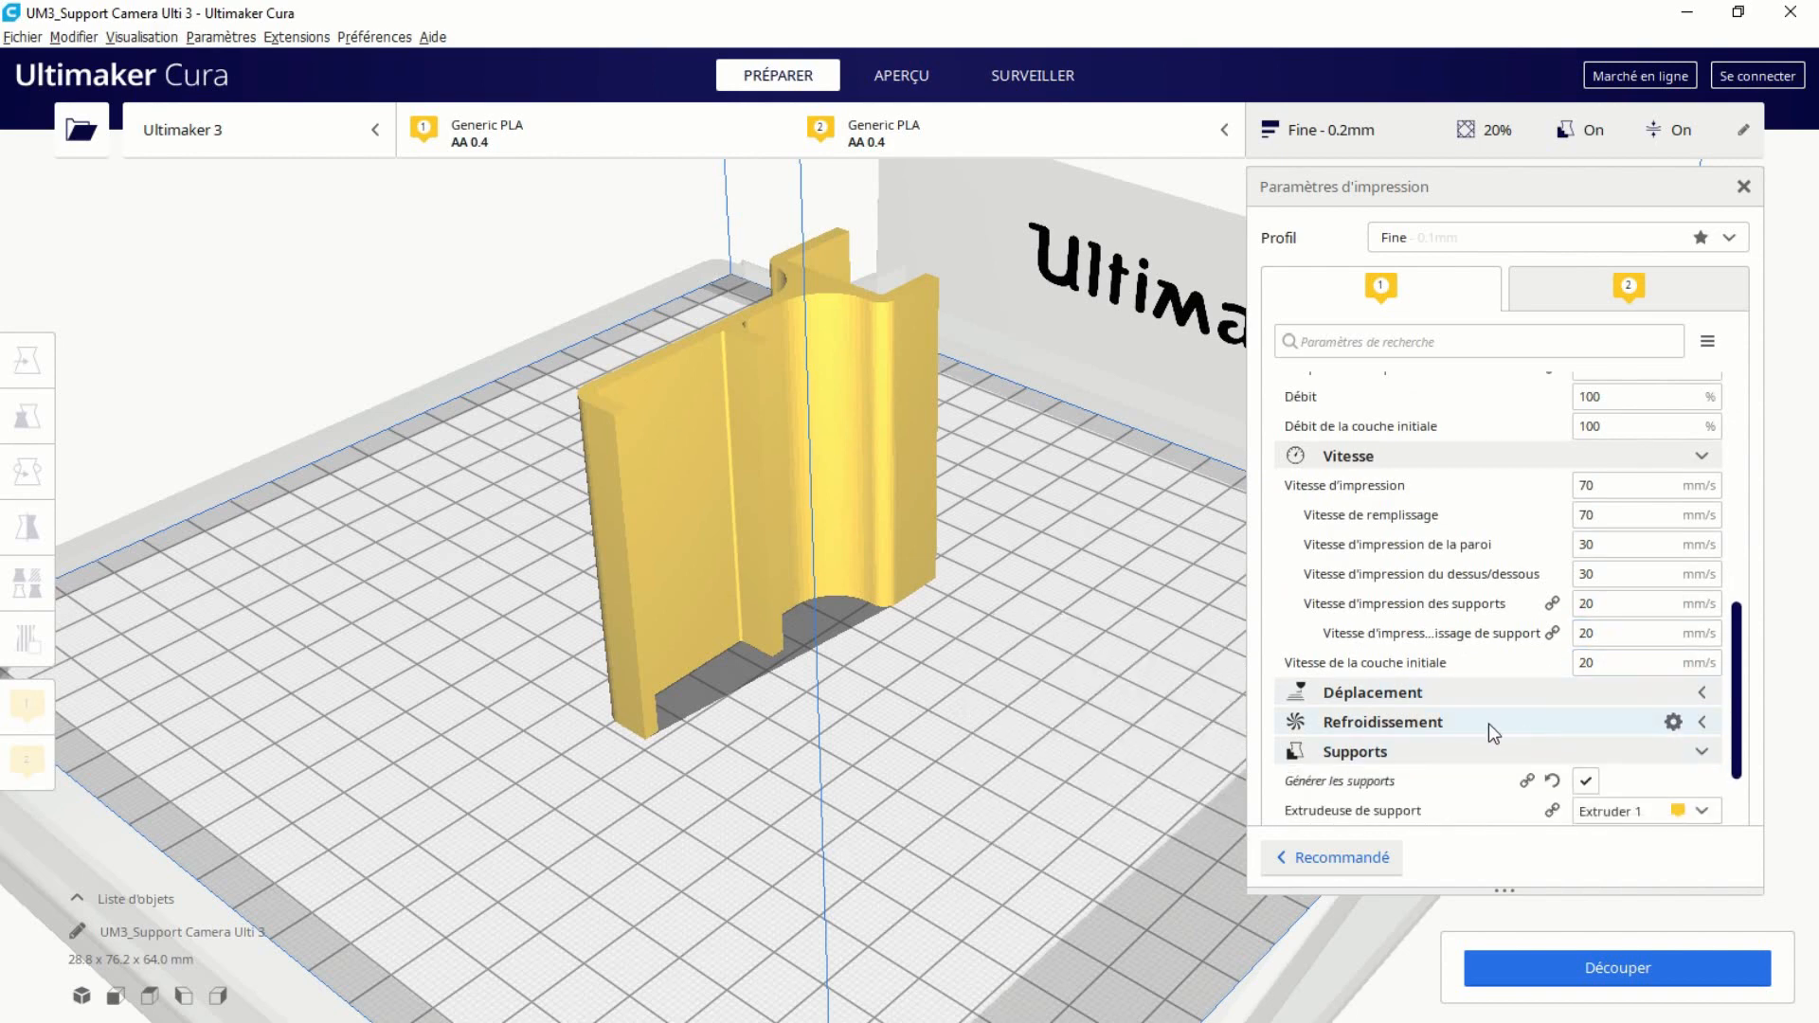
{"action": "scroll", "coordinate": [1492, 726], "scroll_direction": "down", "scroll_amount": 1}
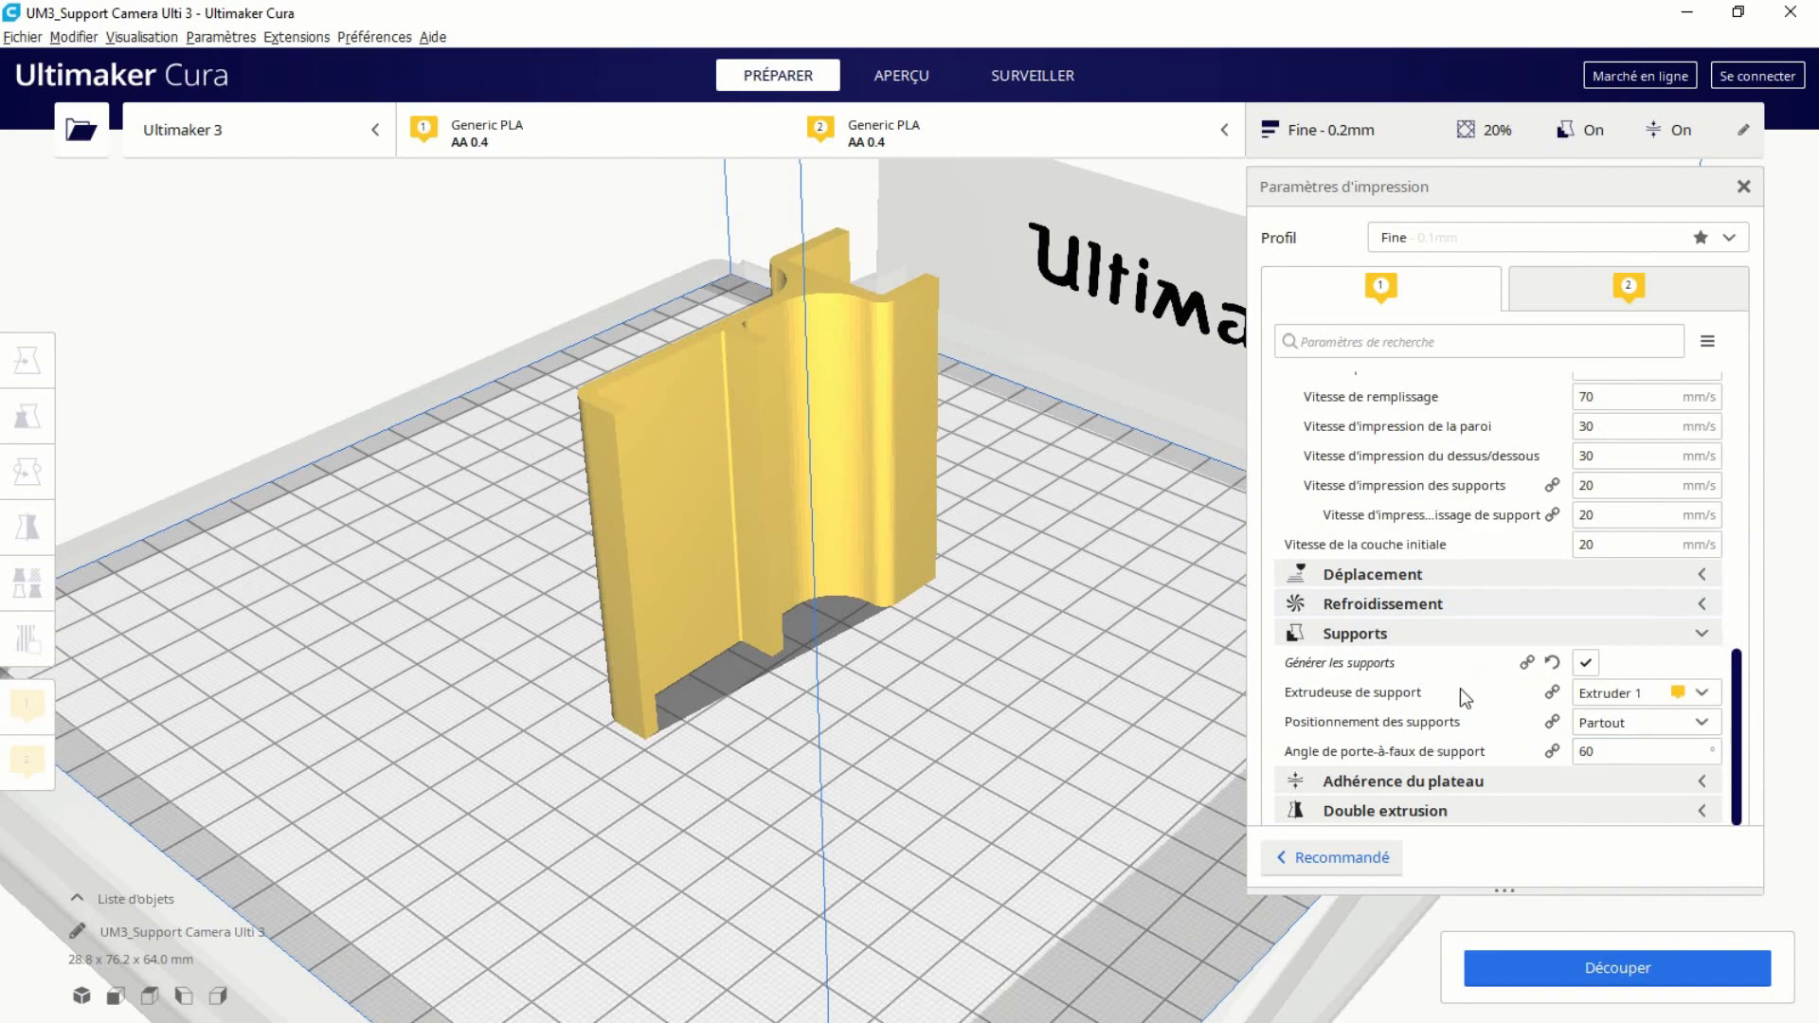
{"action": "scroll", "coordinate": [1515, 687], "scroll_direction": "up", "scroll_amount": 3}
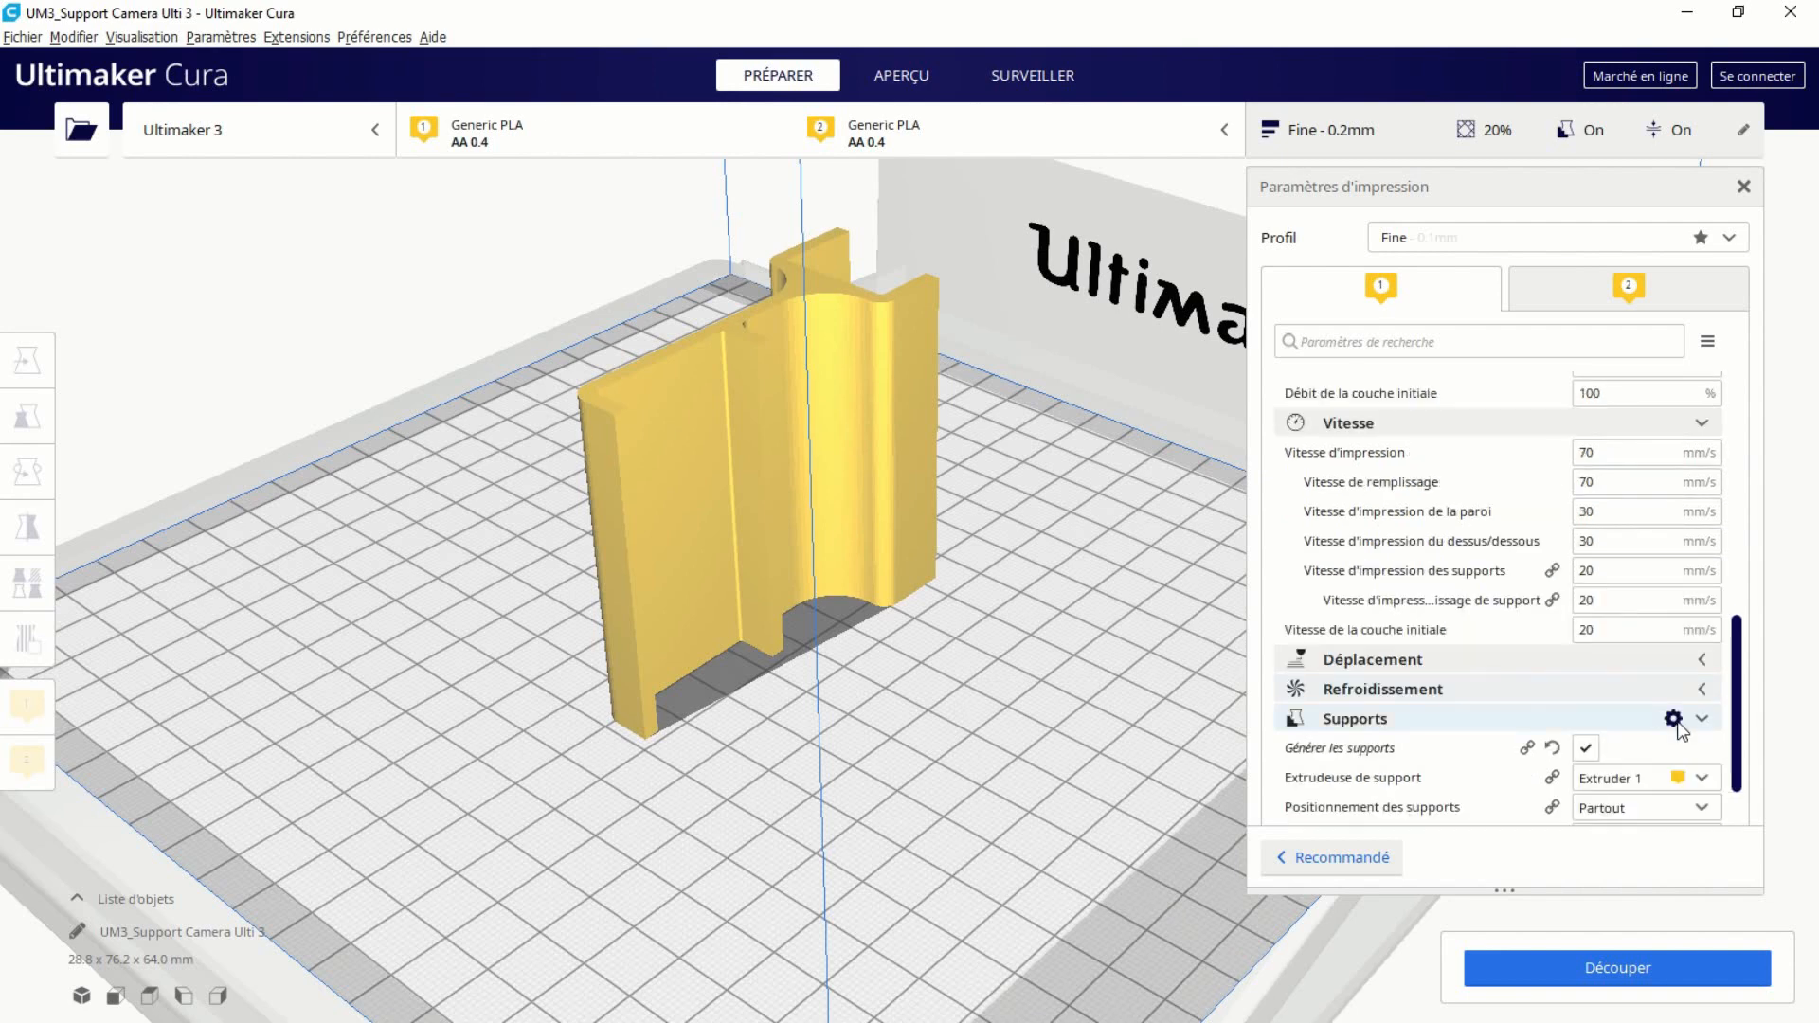
{"action": "left_click", "coordinate": [1703, 720]}
{"action": "scroll", "coordinate": [1643, 663], "scroll_direction": "up", "scroll_amount": 3}
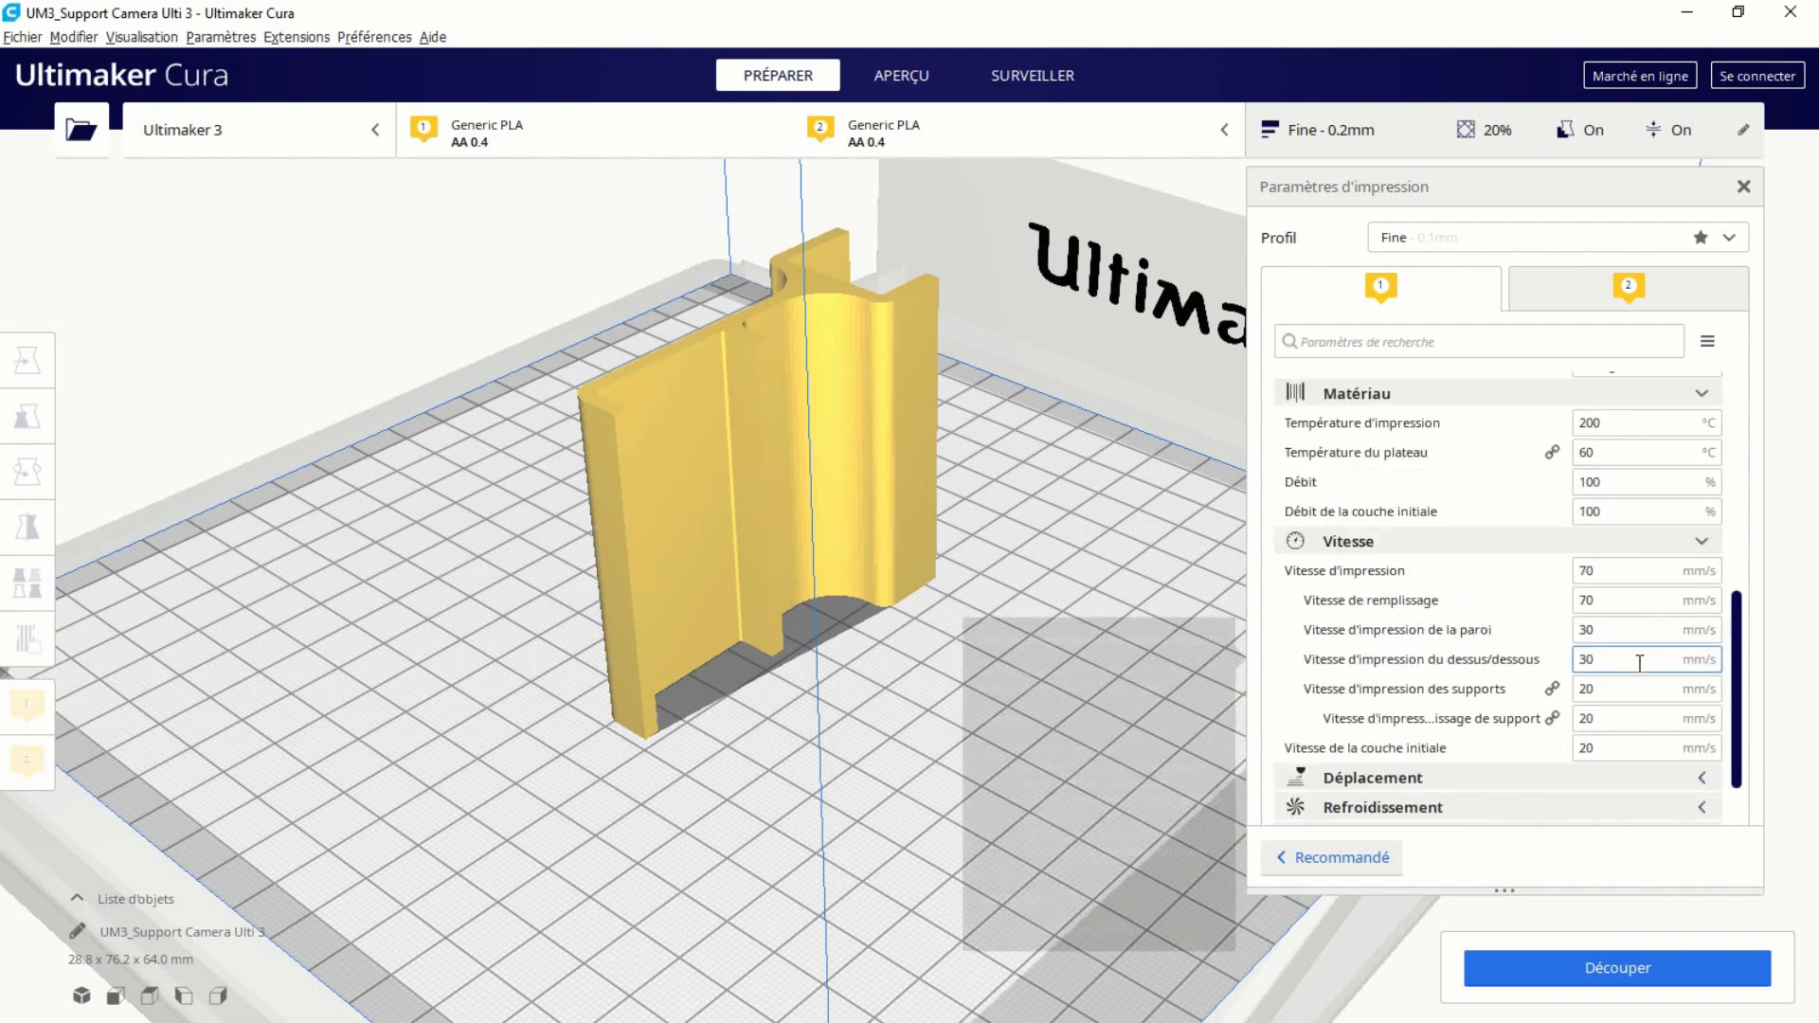
{"action": "scroll", "coordinate": [1610, 682], "scroll_direction": "down", "scroll_amount": 1}
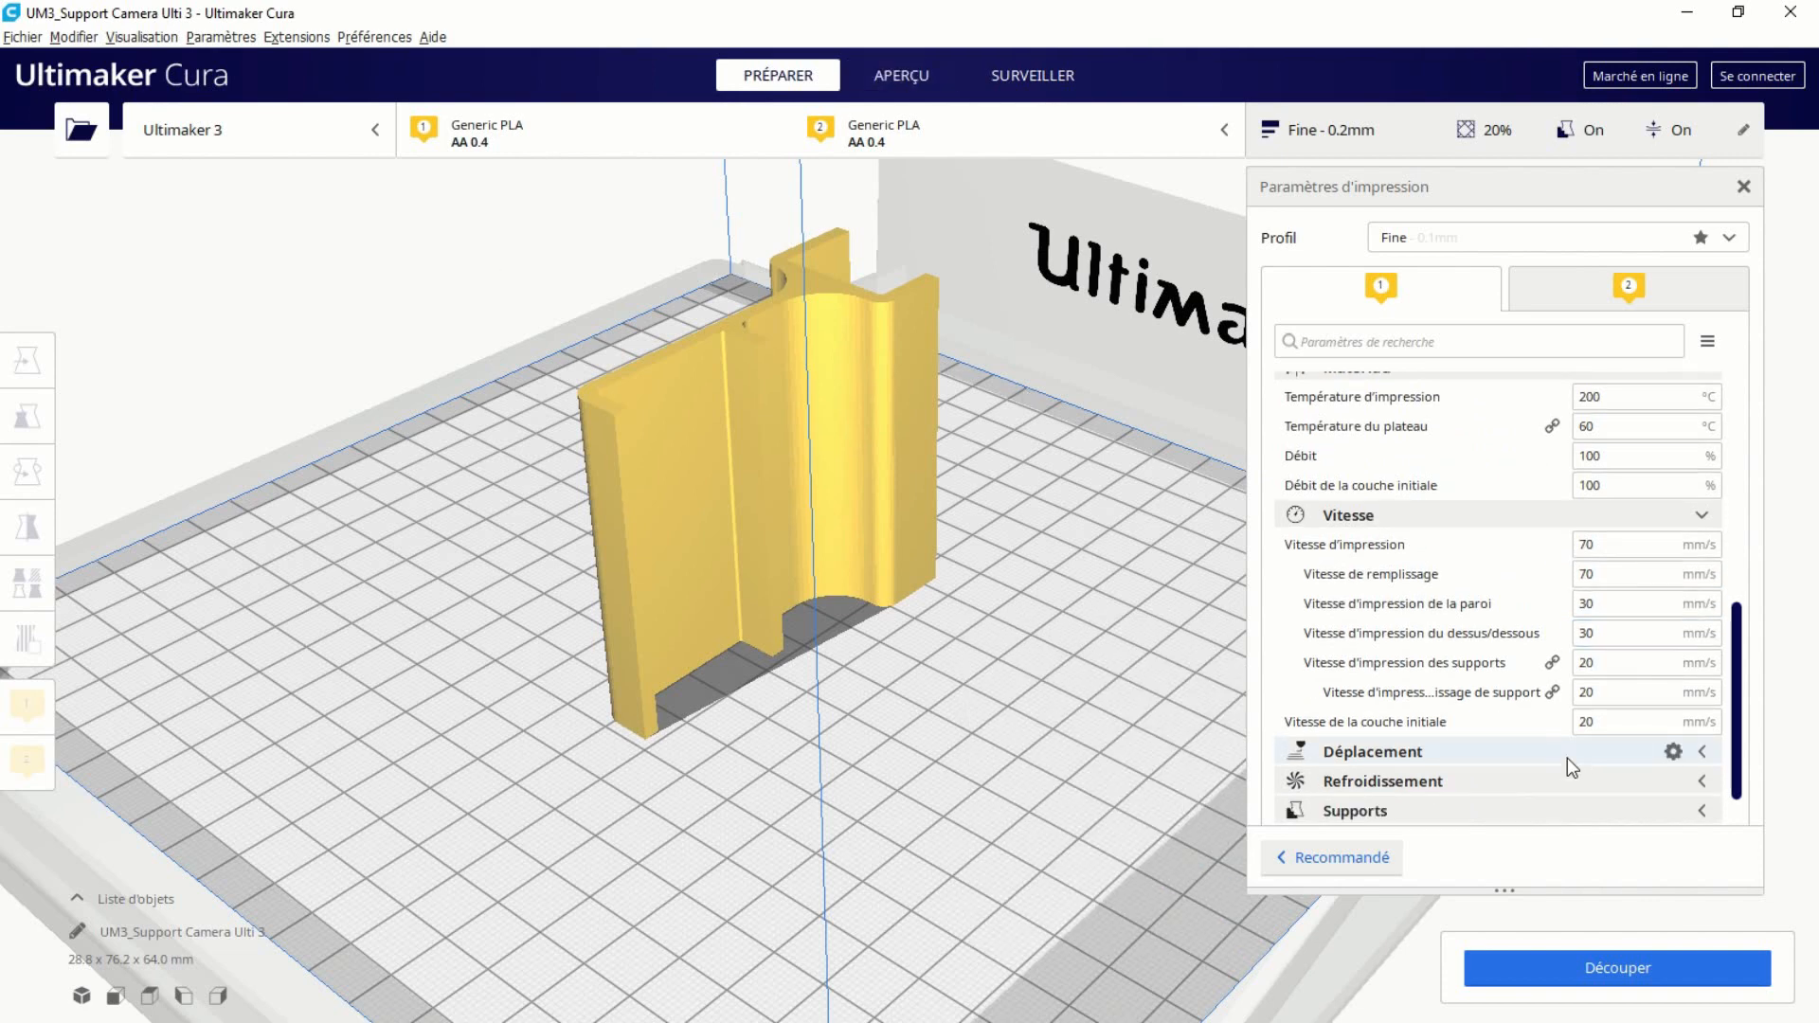
Set the print temperature to 210 °C and the build plate temperature to 50 °C in the Matériau category.
{"action": "scroll", "coordinate": [1556, 702], "scroll_direction": "up", "scroll_amount": 3}
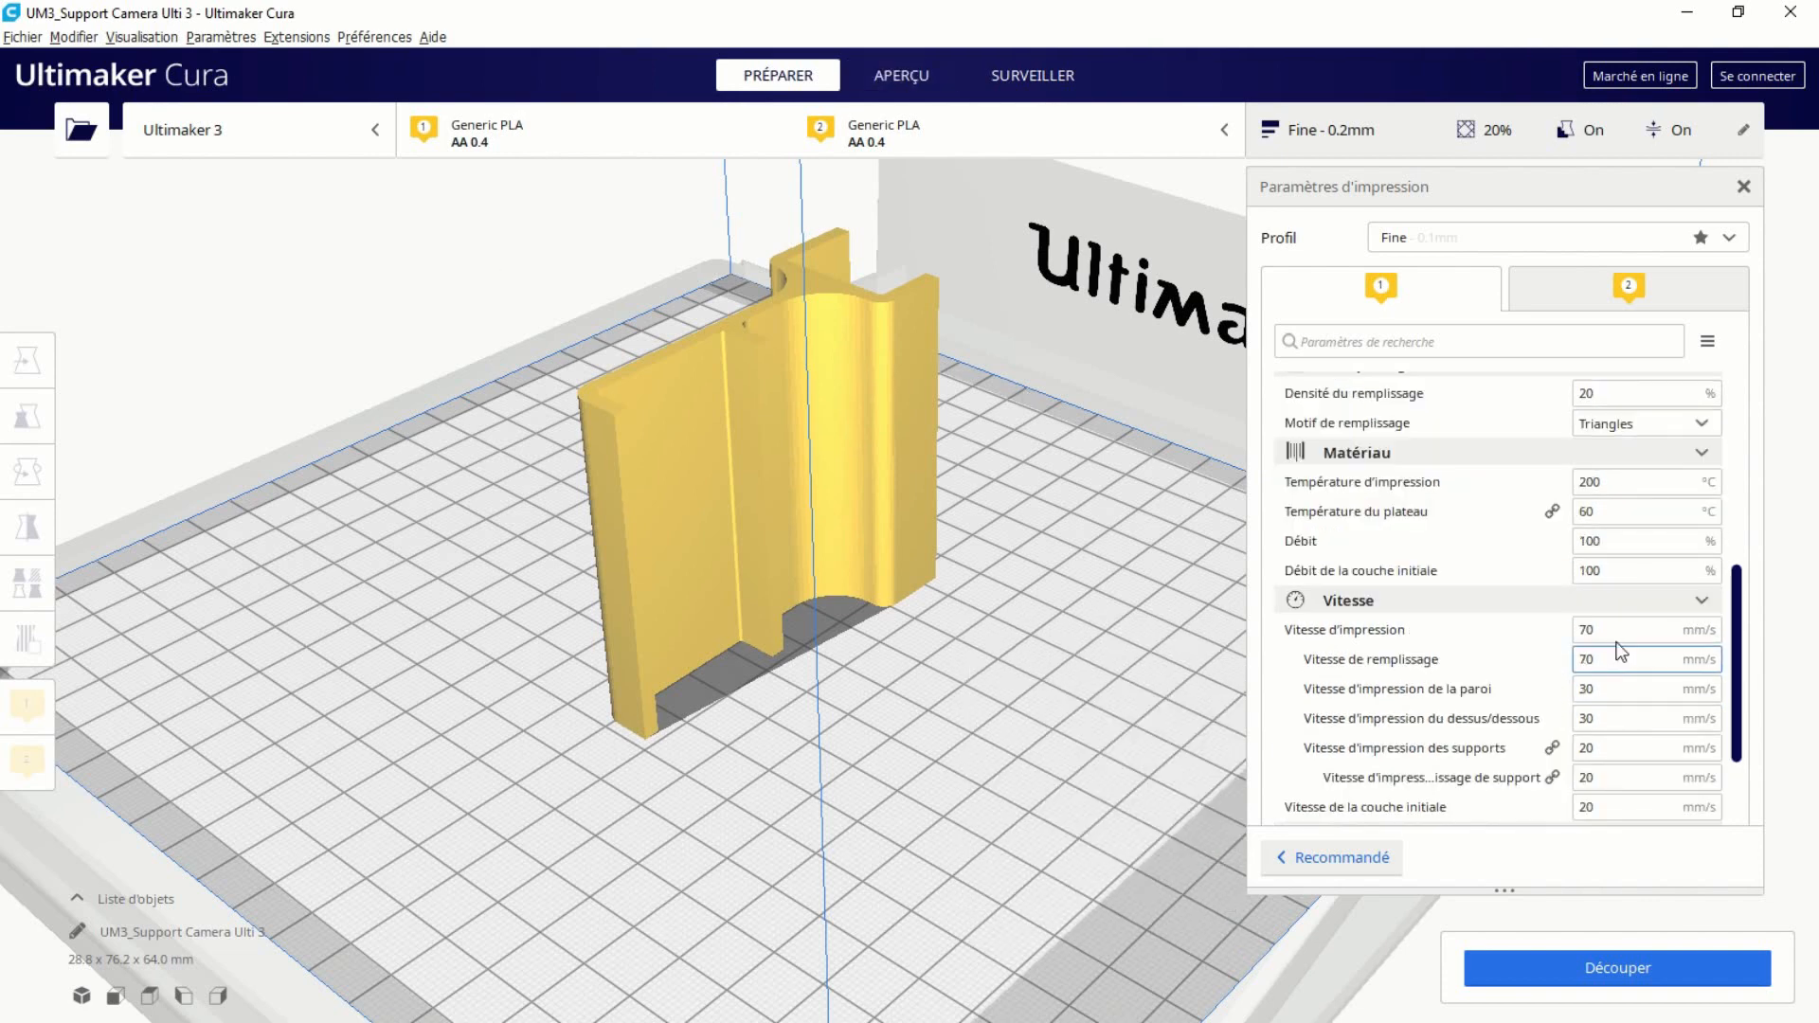
{"action": "left_click_drag", "start_coordinate": [1624, 484], "coordinate": [1589, 483]}
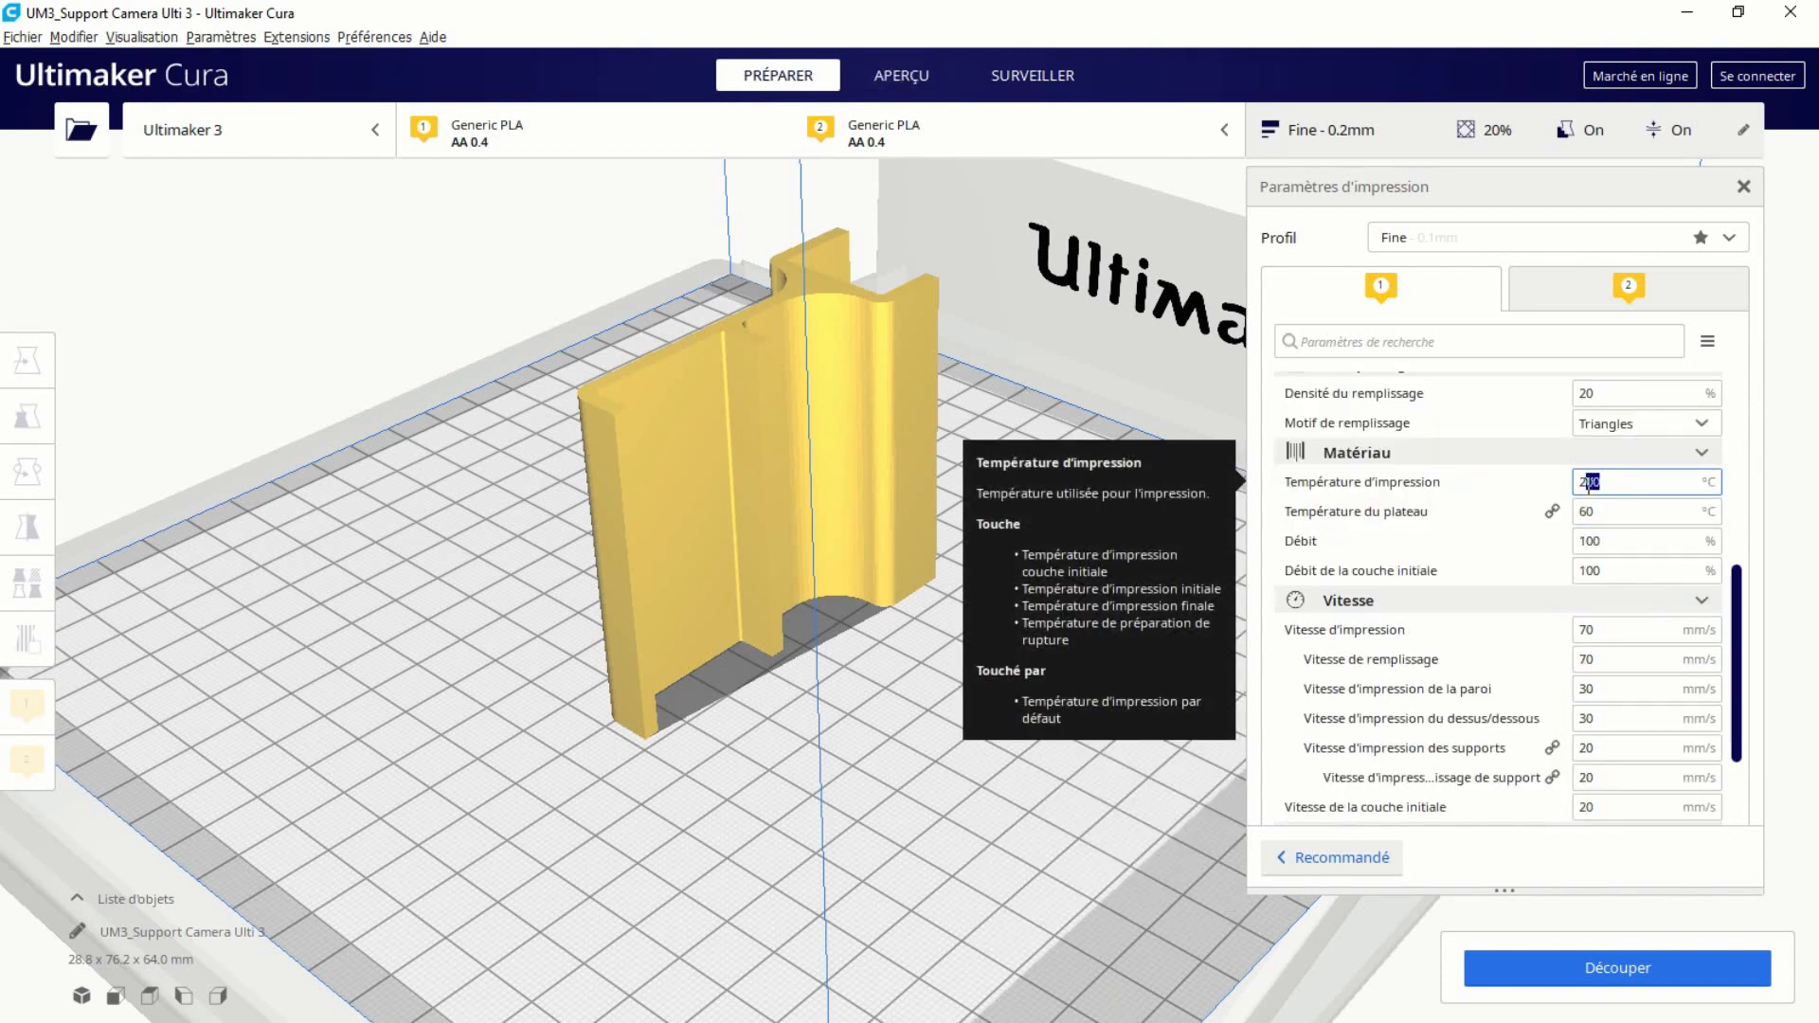
{"action": "type", "text": "10"}
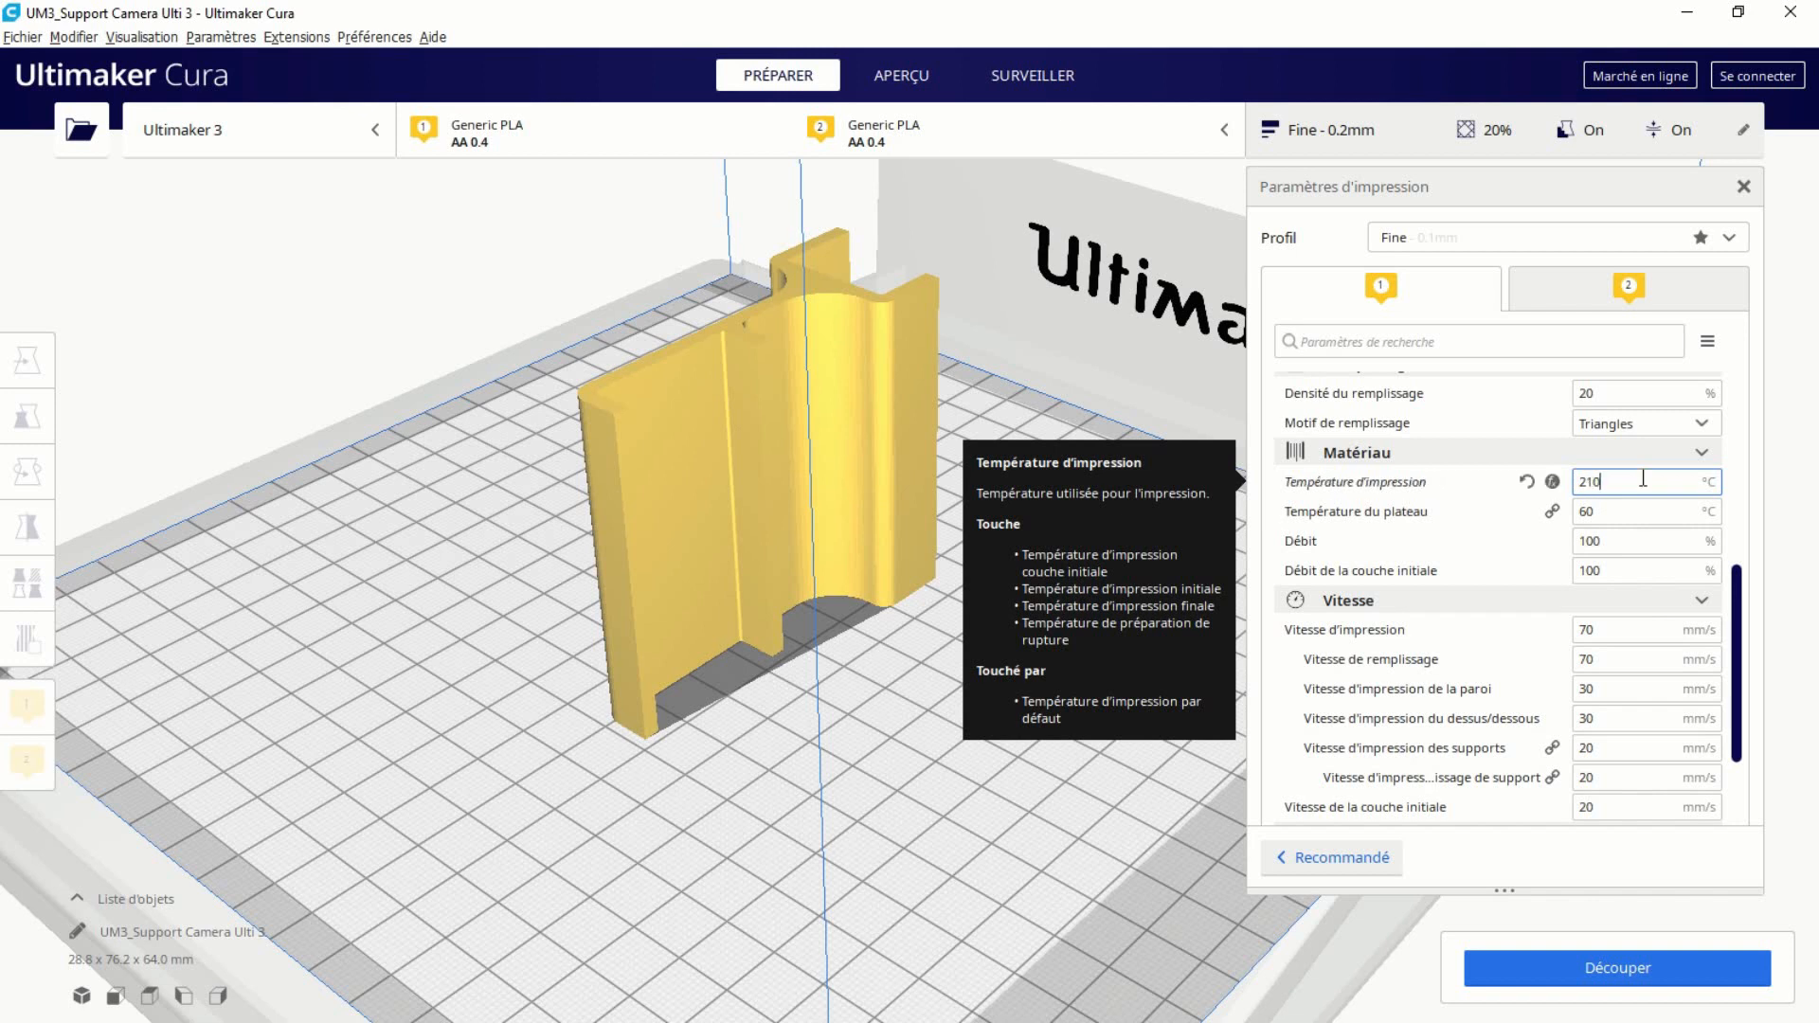
{"action": "left_click_drag", "start_coordinate": [1648, 513], "coordinate": [1568, 510]}
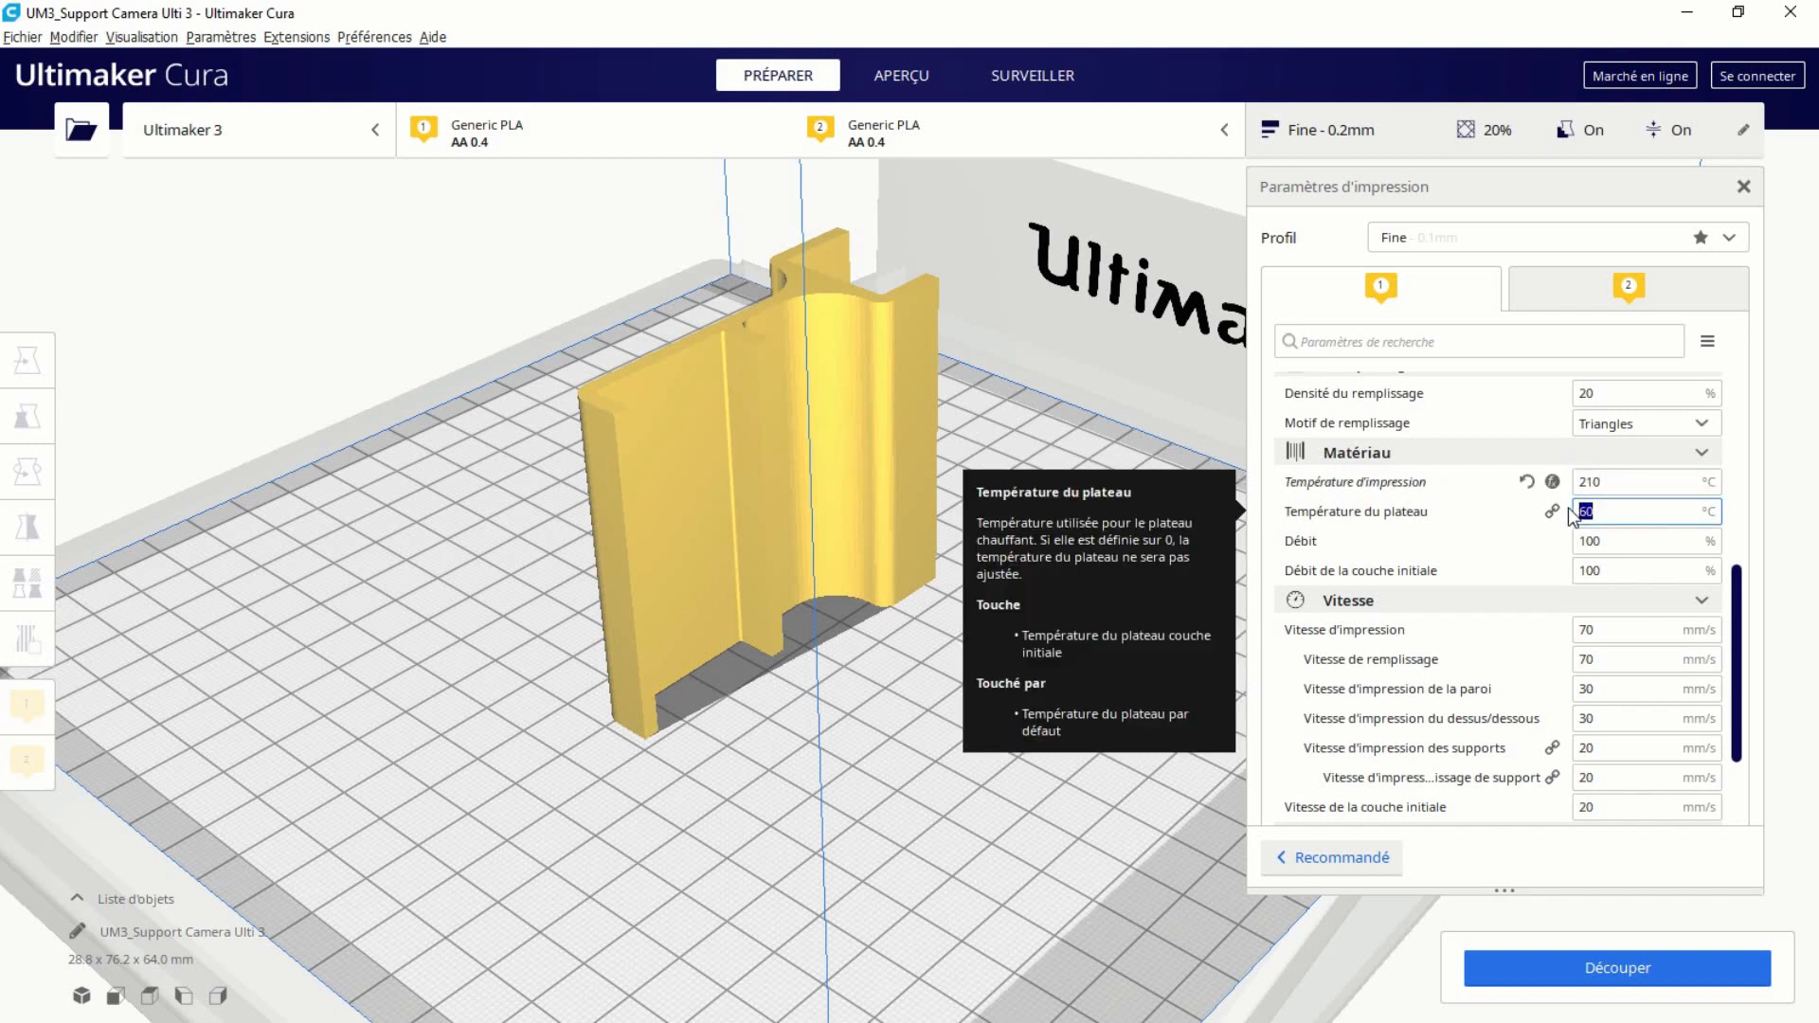
{"action": "type", "text": "50"}
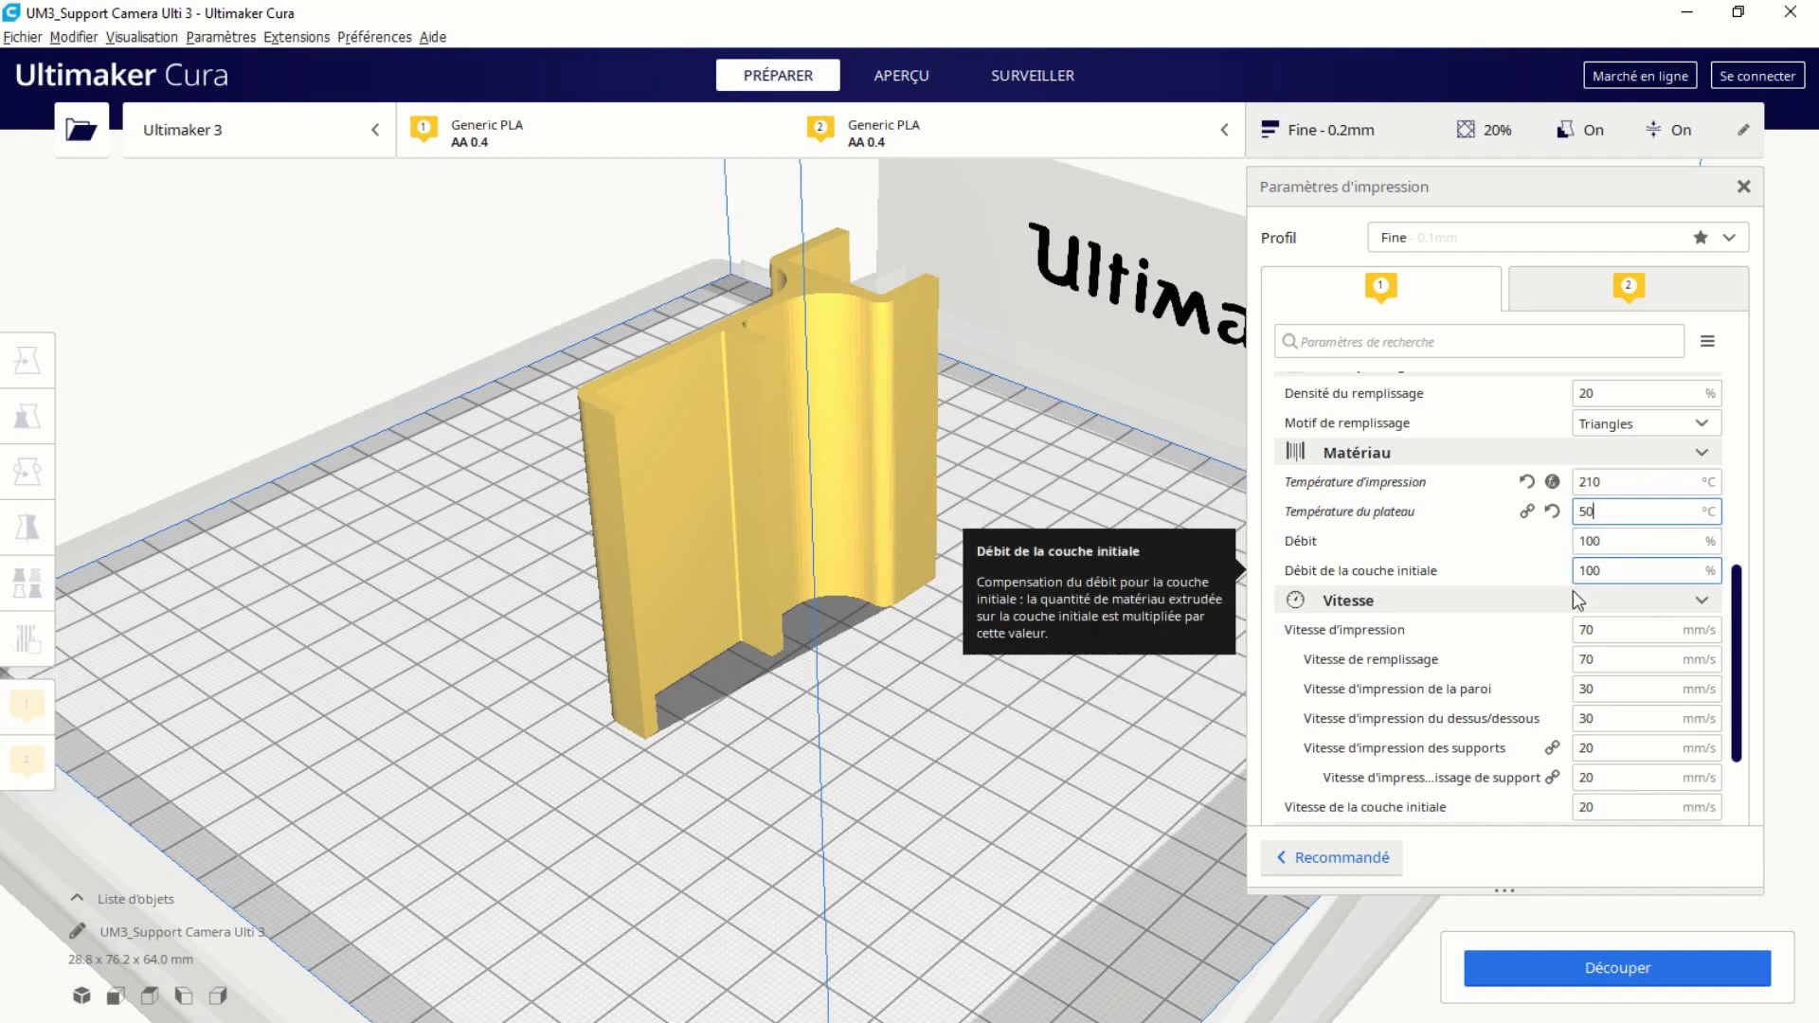
Set the overall print speed to 60 mm/s and the wall and top/bottom print speeds to 50 mm/s each.
{"action": "scroll", "coordinate": [1553, 644], "scroll_direction": "down", "scroll_amount": 2}
{"action": "double_click", "coordinate": [1609, 545]}
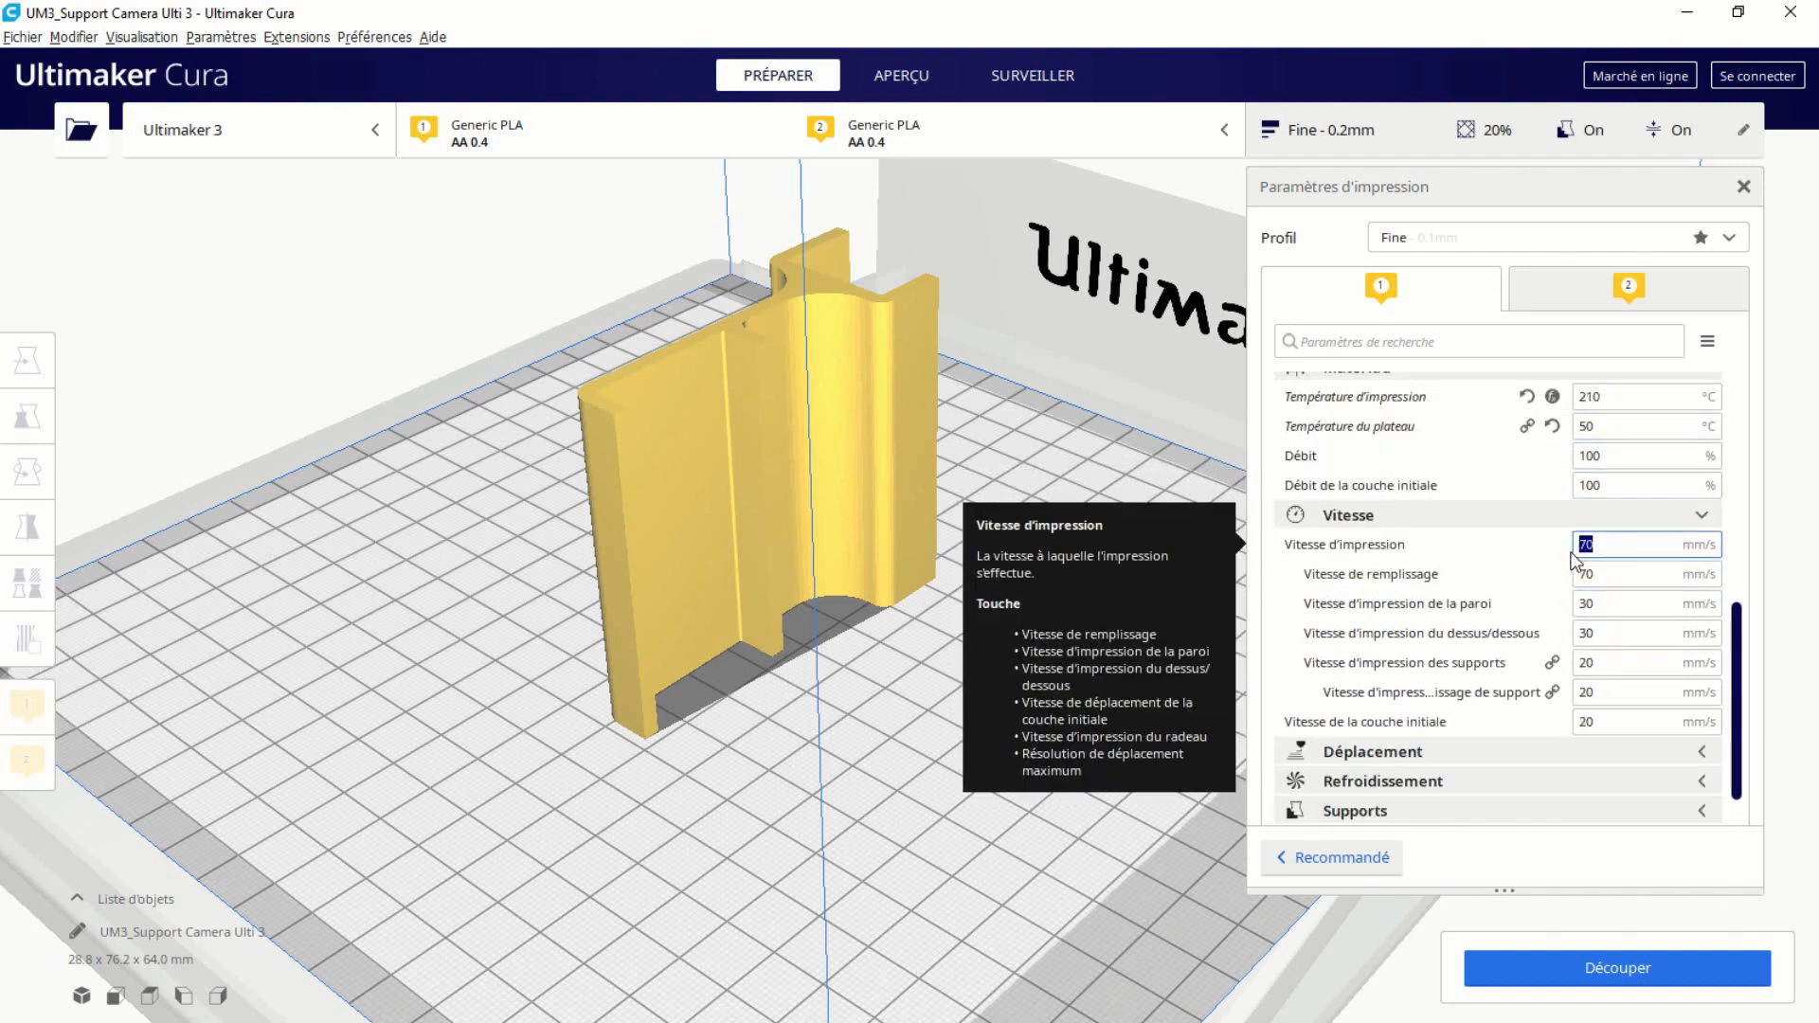
{"action": "type", "text": "60"}
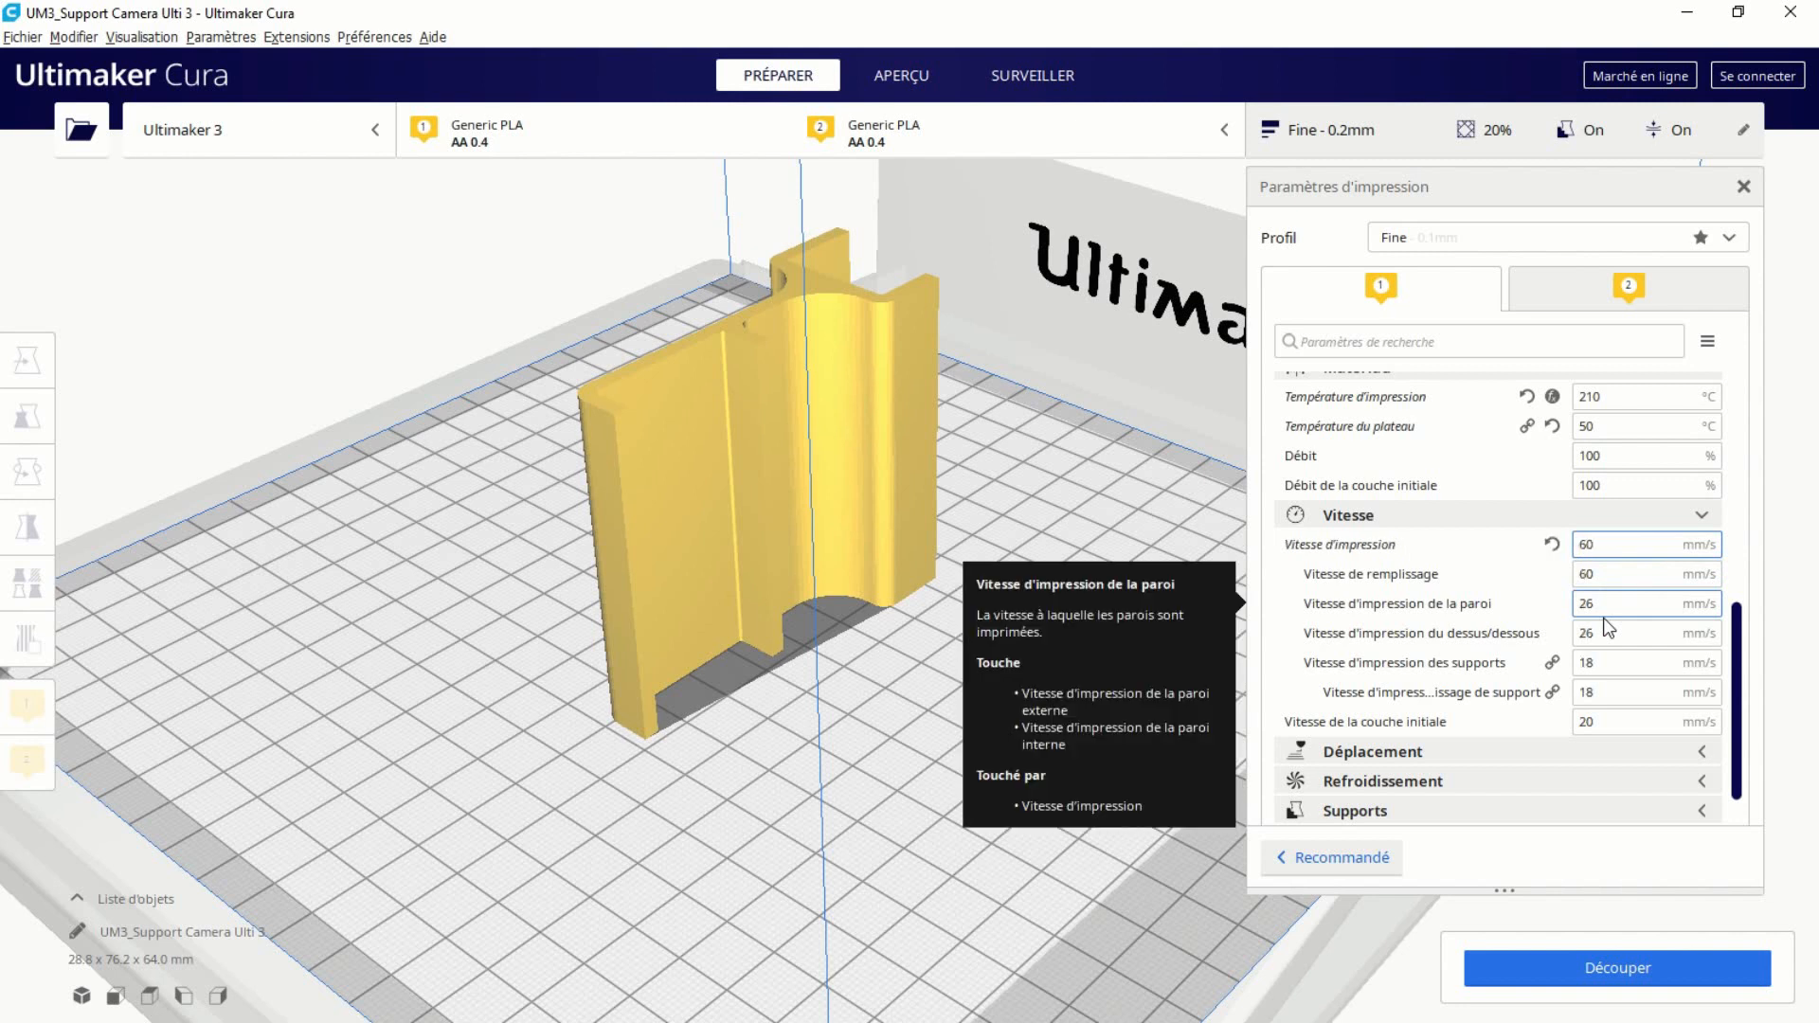
{"action": "double_click", "coordinate": [1580, 604]}
{"action": "type", "text": "50"}
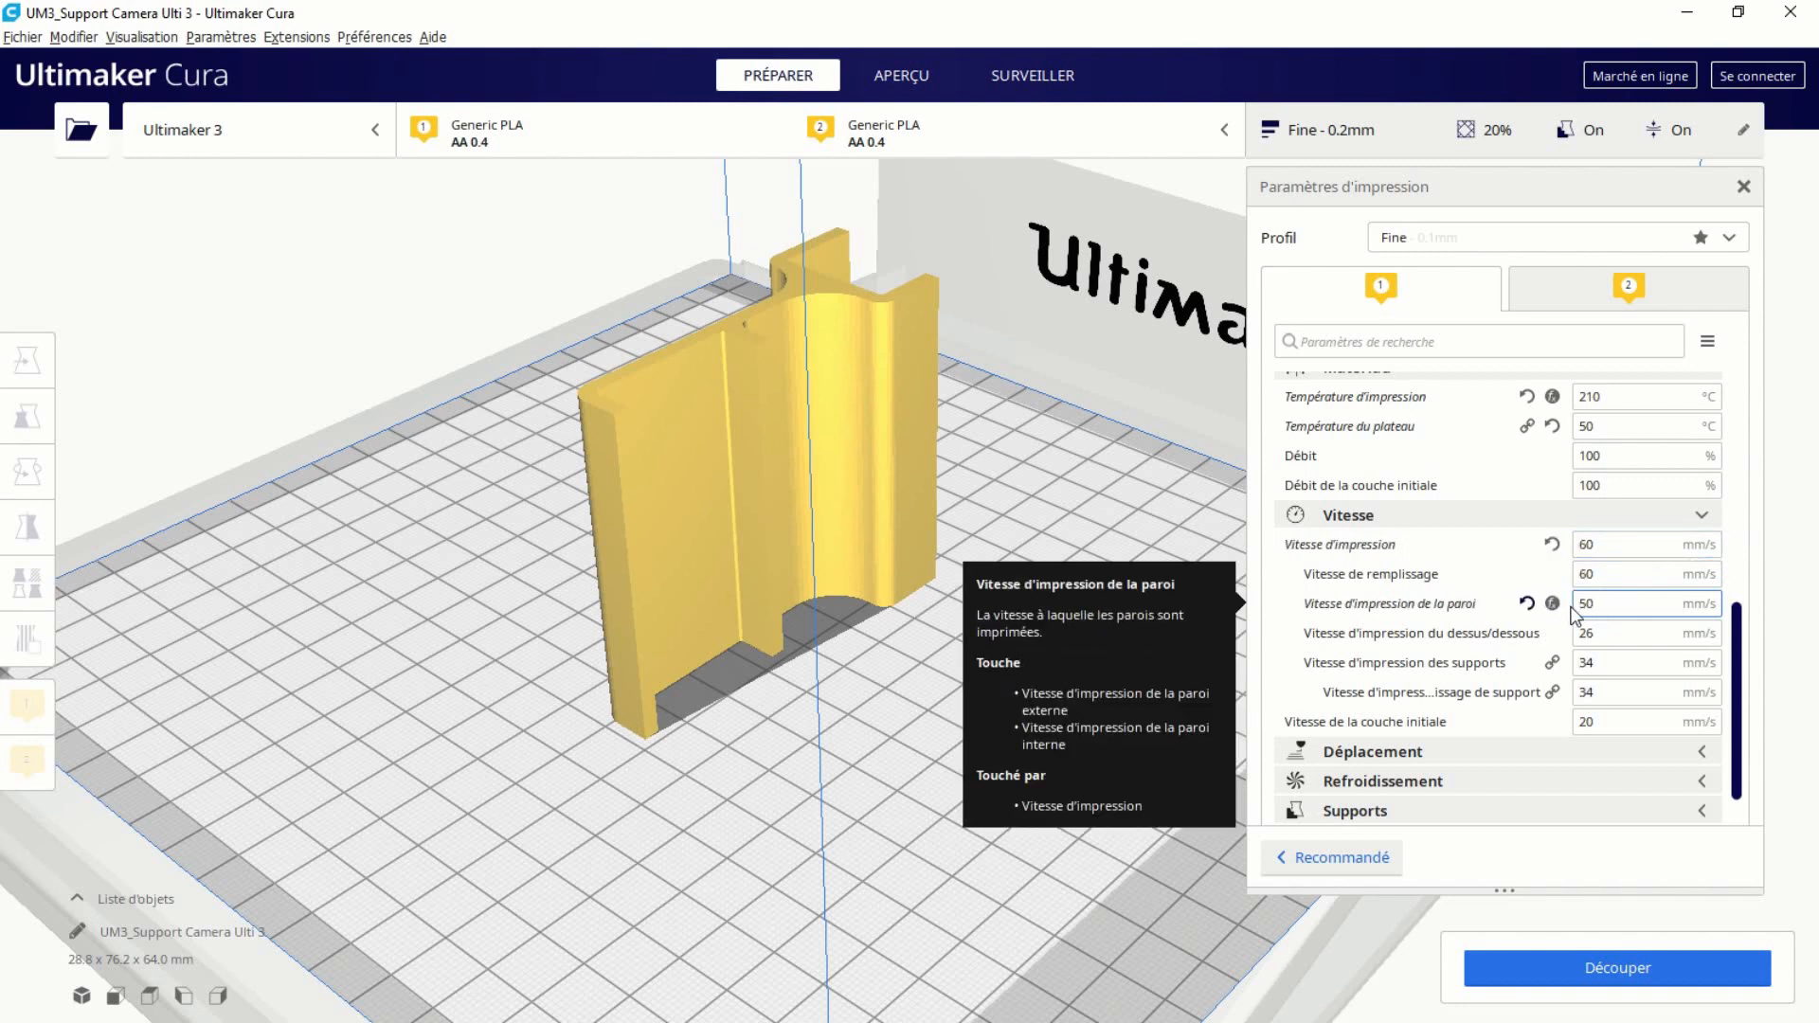
{"action": "double_click", "coordinate": [1595, 631]}
{"action": "type", "text": "50"}
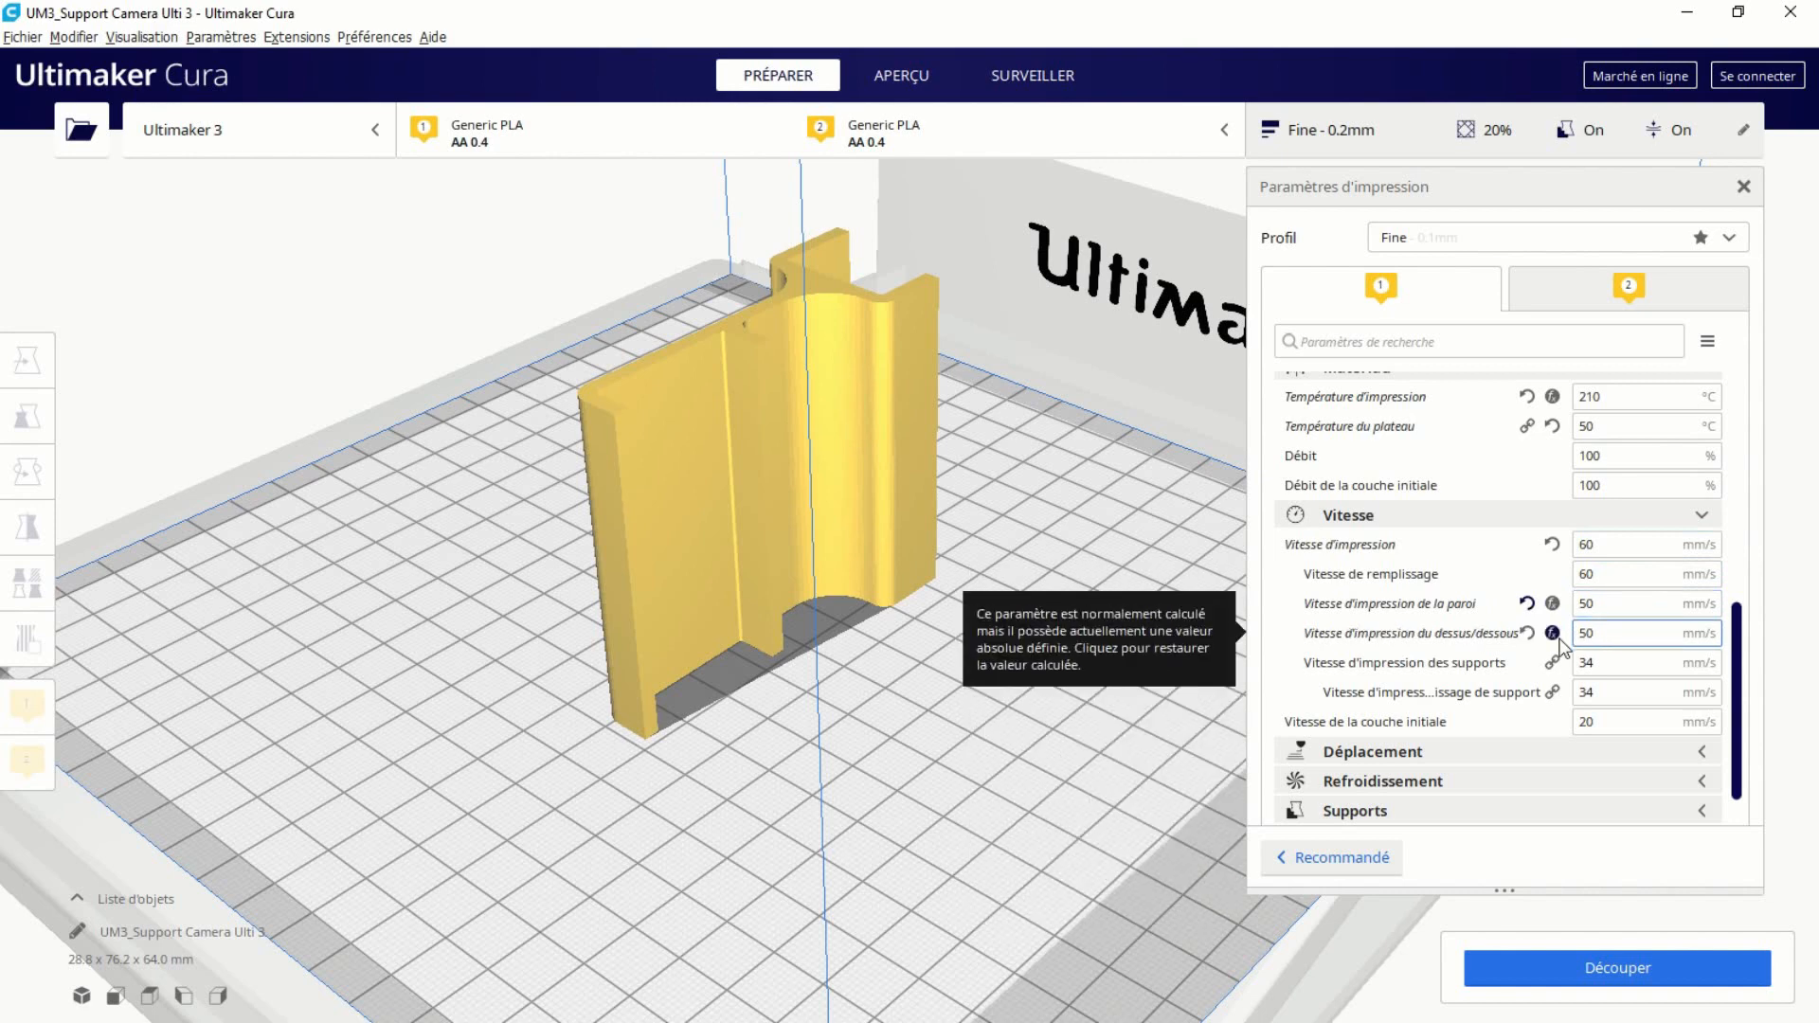
Set the support print speed to 40 mm/s and the initial layer speed to 50 mm/s.
{"action": "left_click", "coordinate": [1610, 667]}
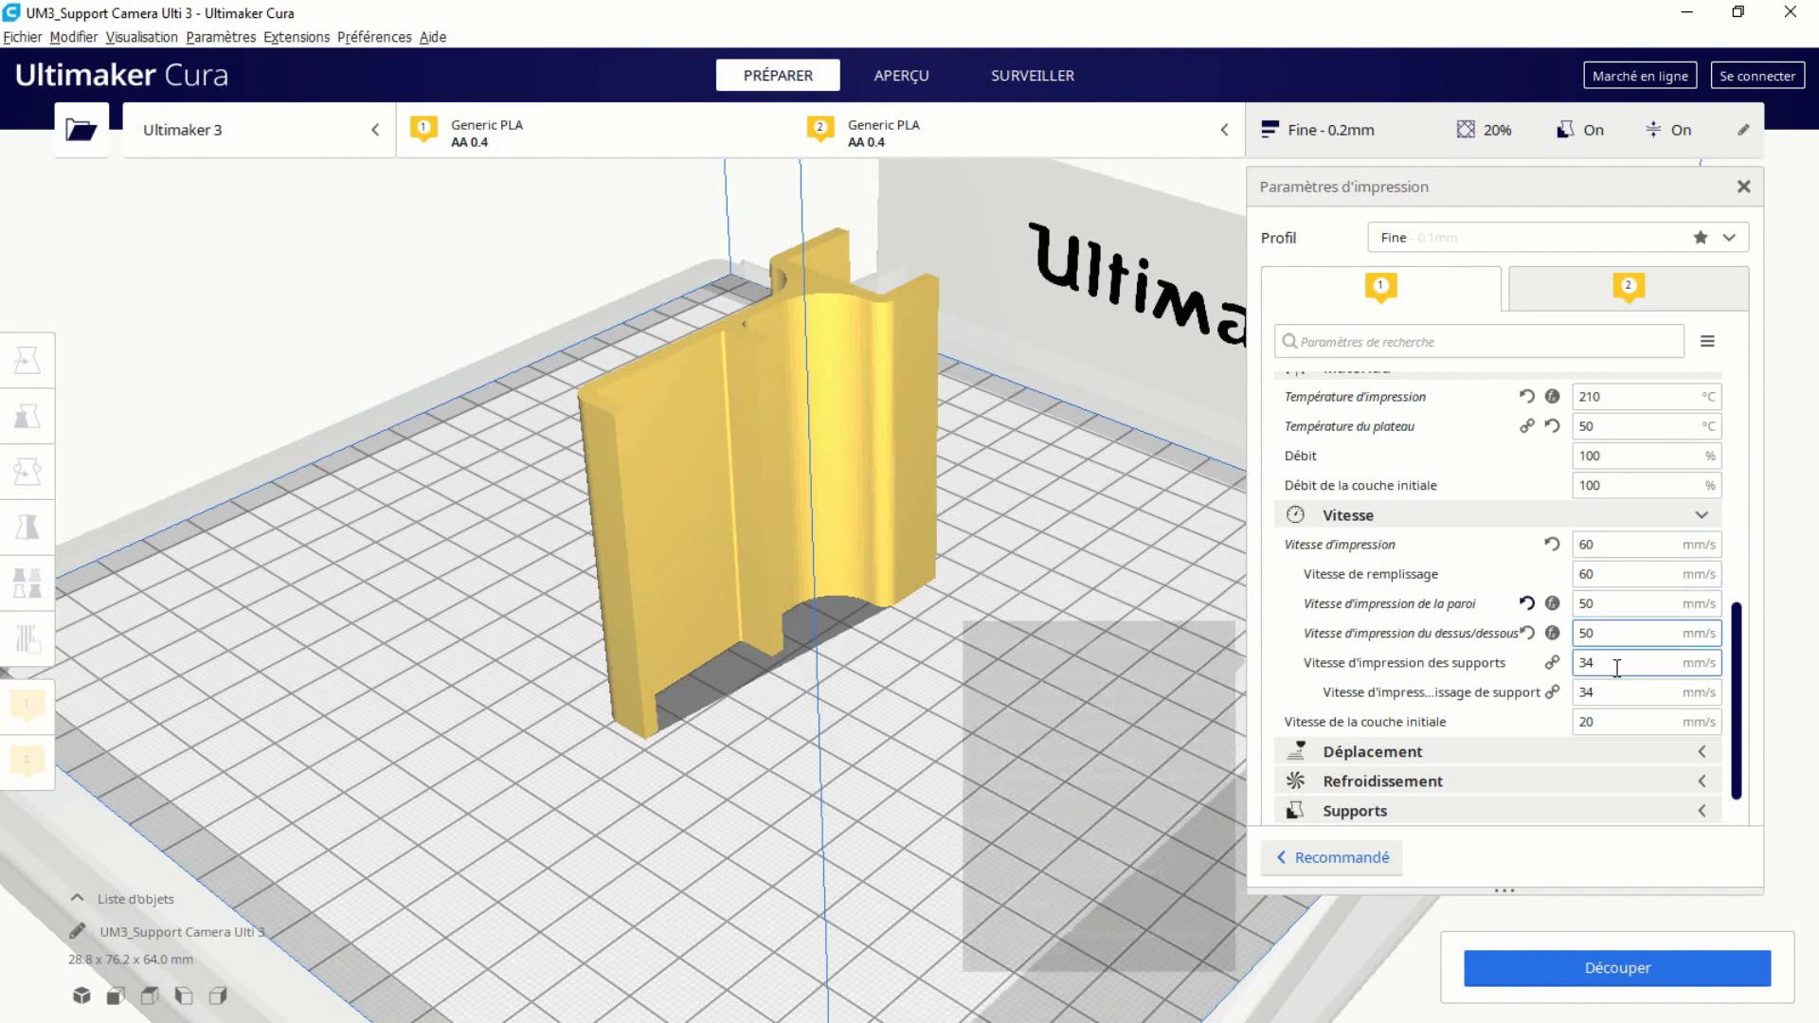
{"action": "double_click", "coordinate": [1591, 666]}
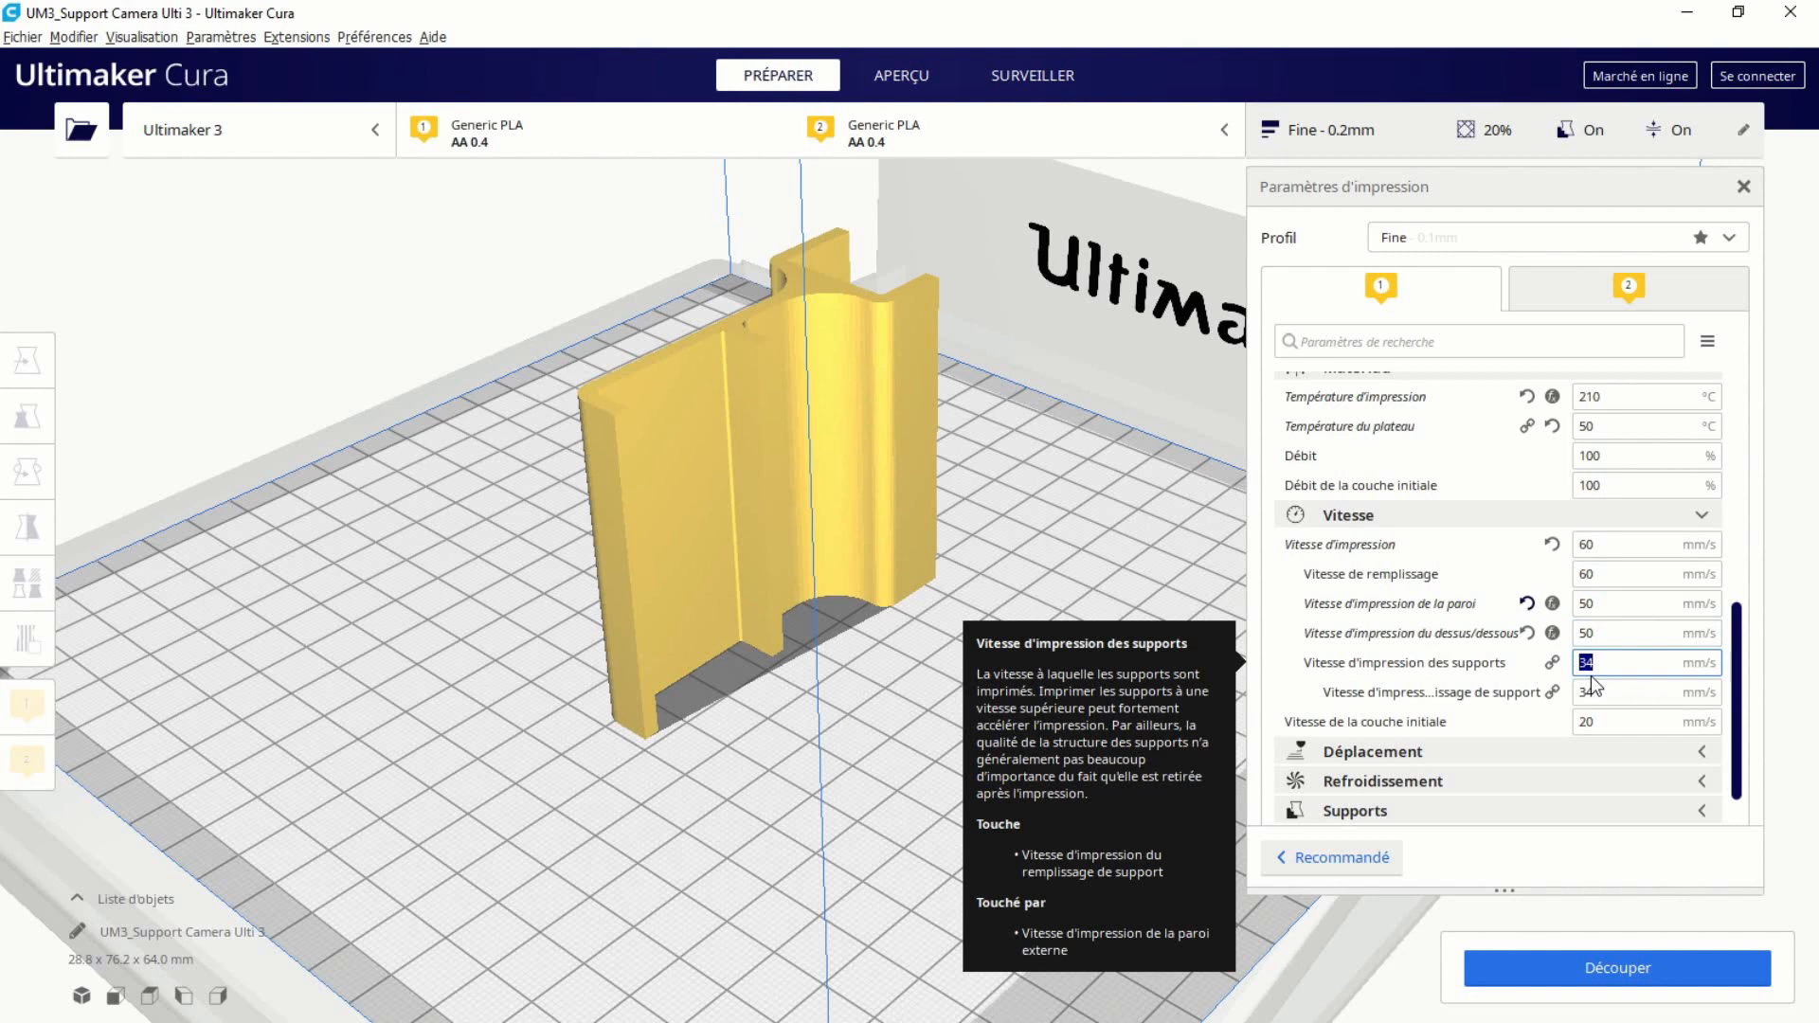
{"action": "type", "text": "40"}
{"action": "left_click", "coordinate": [1612, 697]}
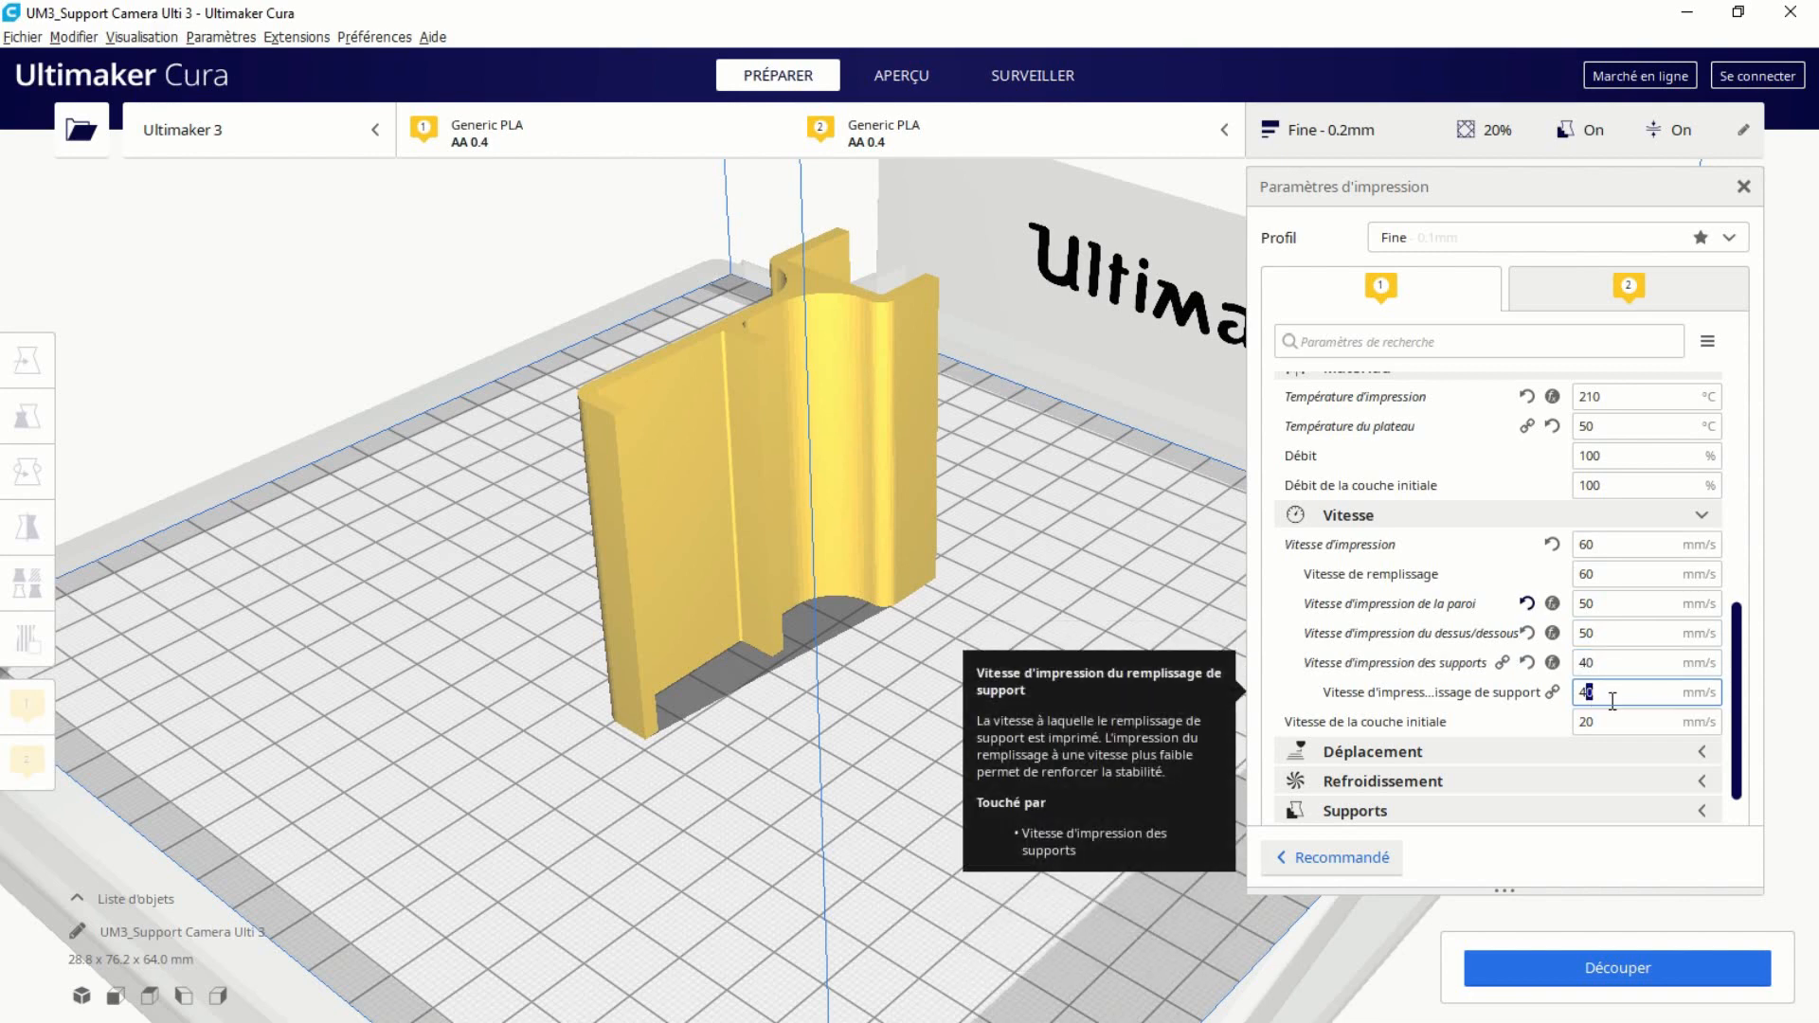
{"action": "double_click", "coordinate": [1611, 722]}
{"action": "type", "text": "50"}
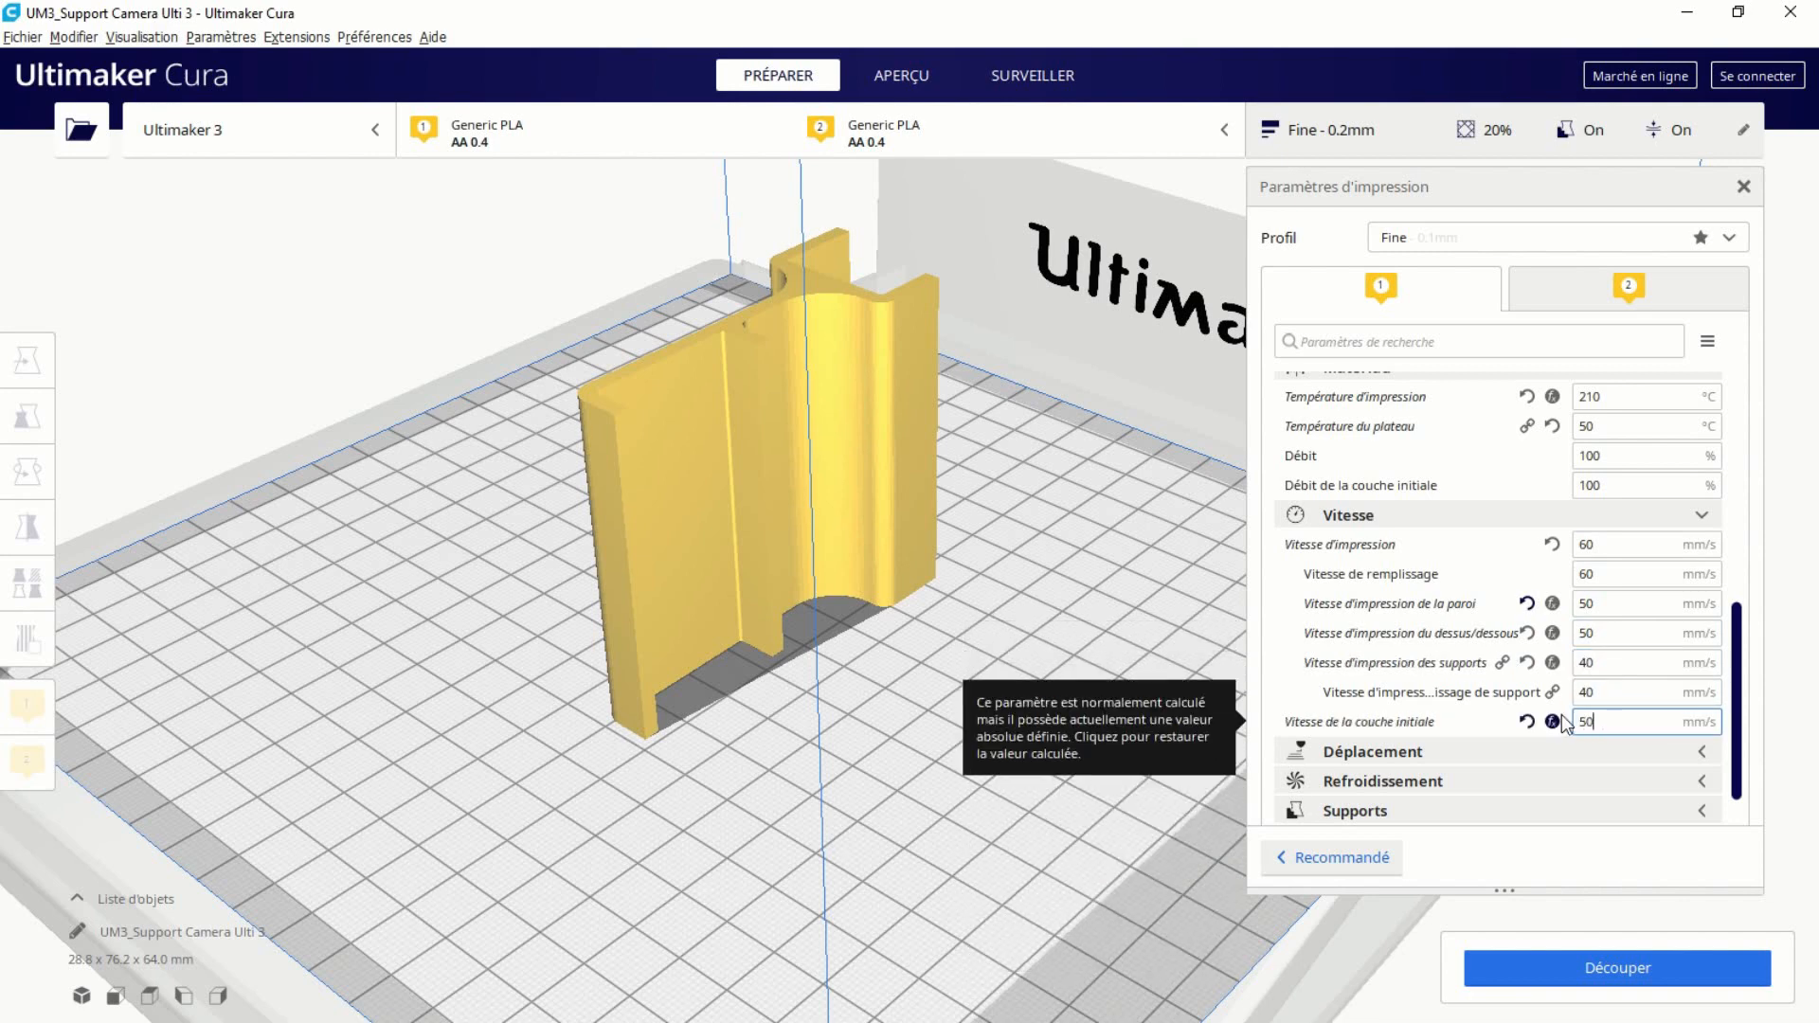
{"action": "left_click", "coordinate": [1606, 666]}
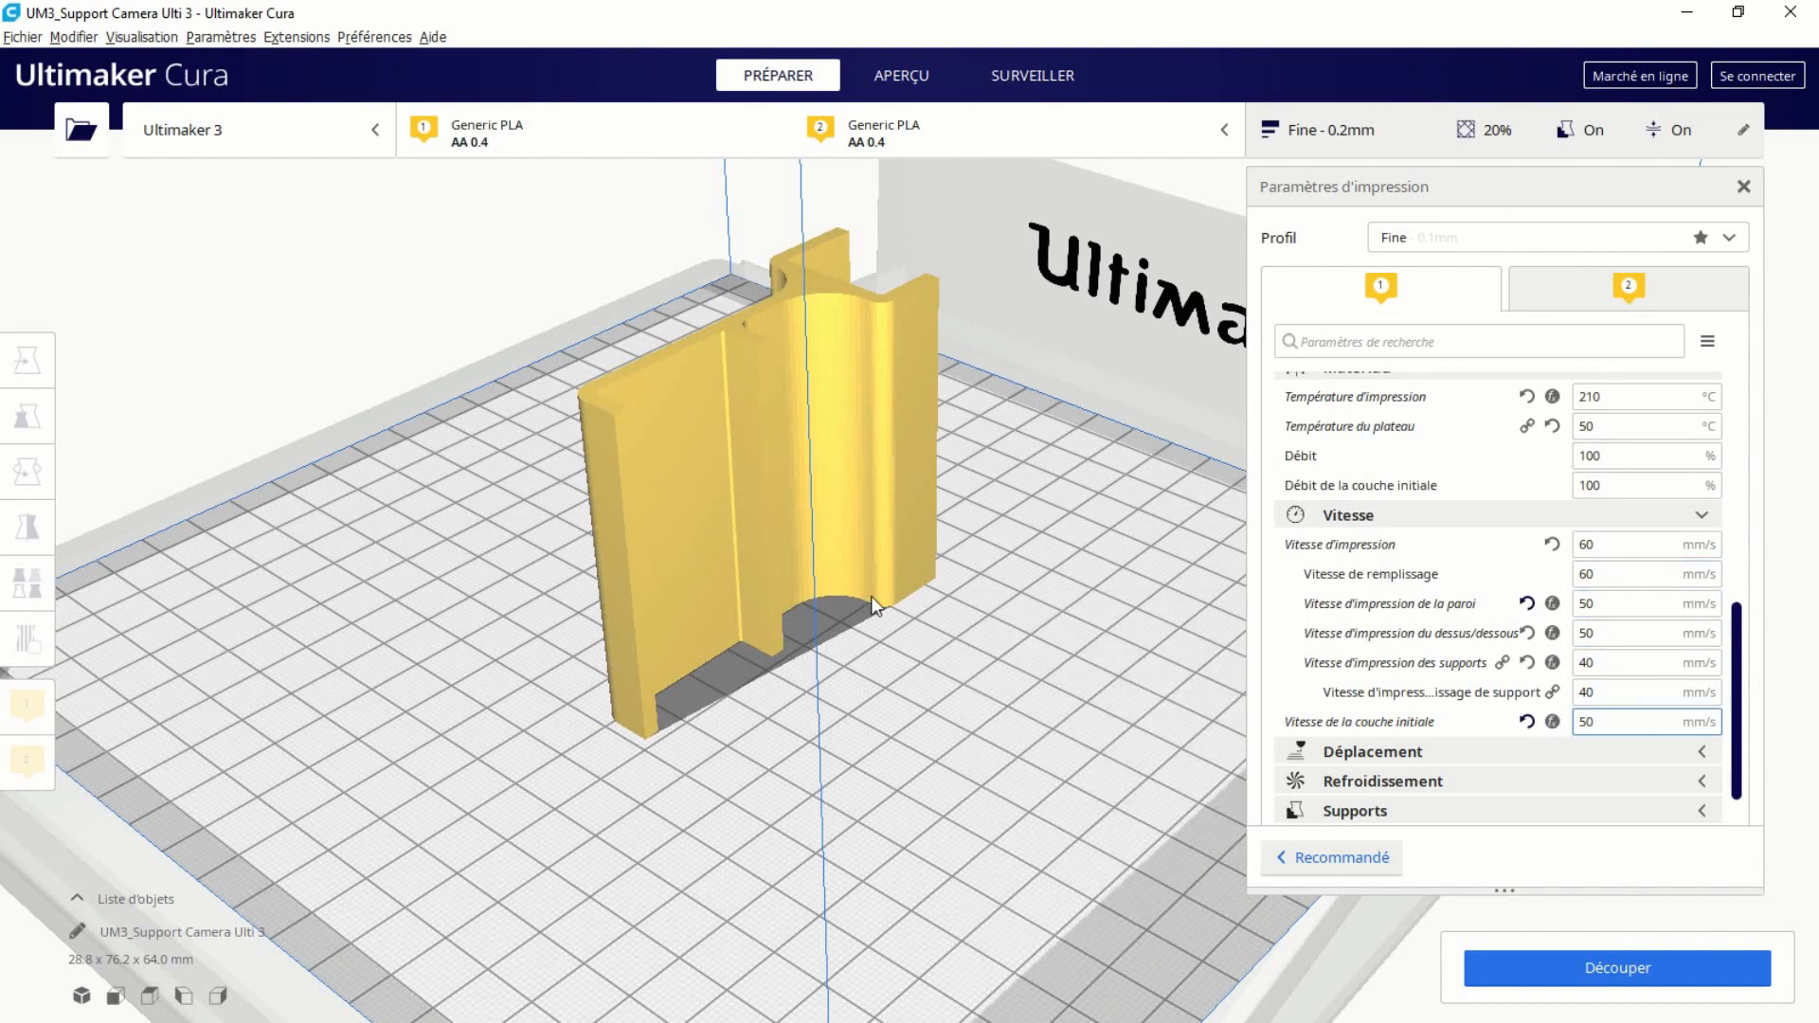
Expand the Déplacement and Refroidissement categories to show the retraction and cooling settings.
{"action": "scroll", "coordinate": [1364, 458], "scroll_direction": "up", "scroll_amount": 1}
{"action": "scroll", "coordinate": [1610, 615], "scroll_direction": "down", "scroll_amount": 2}
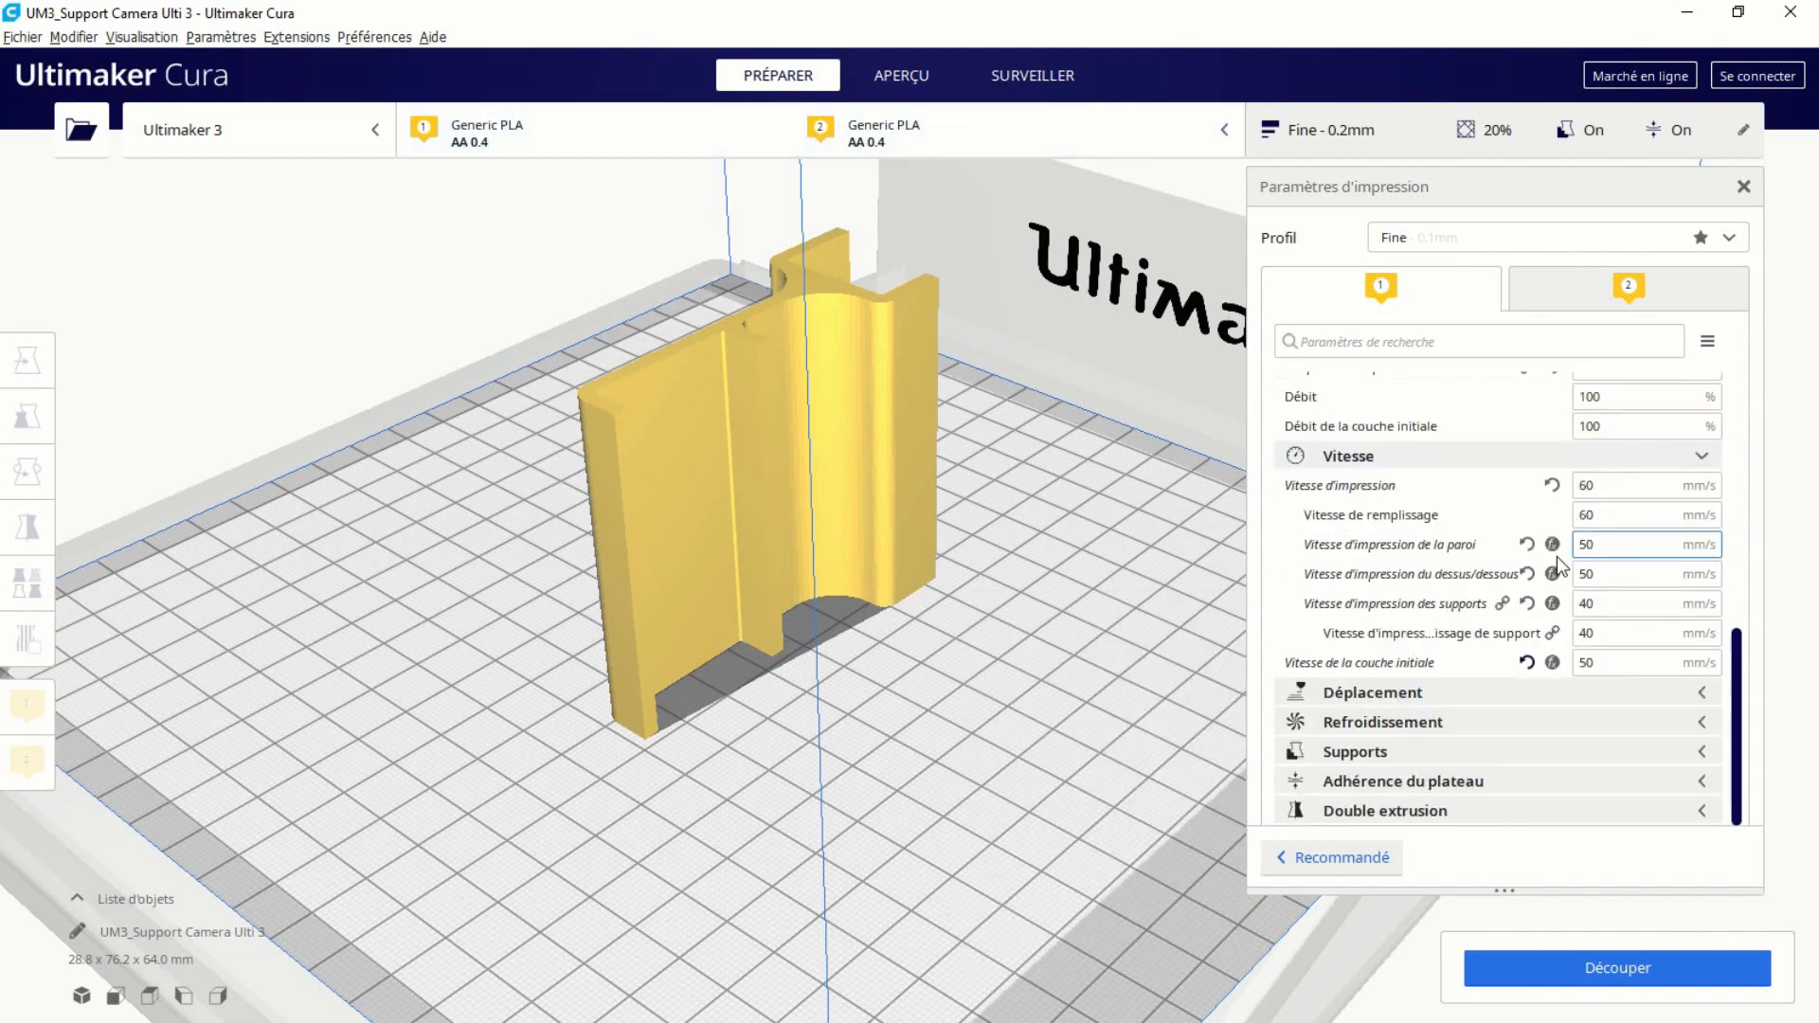
{"action": "left_click", "coordinate": [1705, 692]}
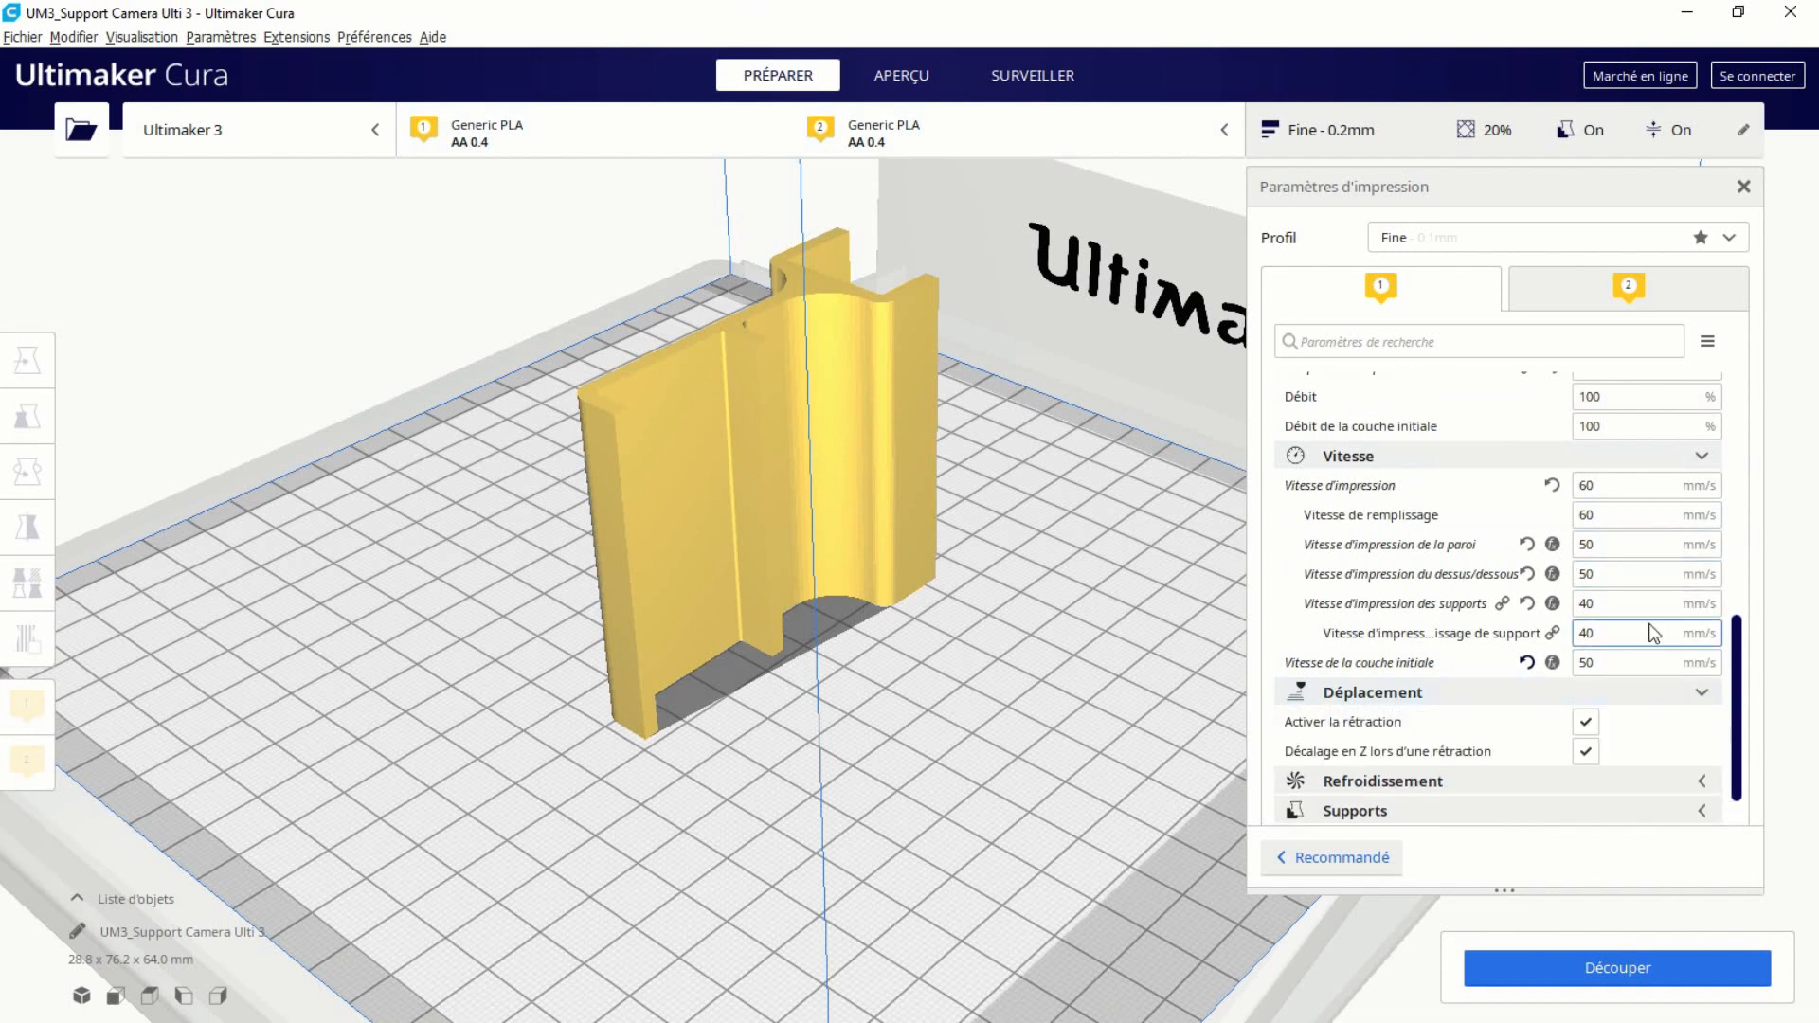
{"action": "scroll", "coordinate": [1544, 630], "scroll_direction": "down", "scroll_amount": 2}
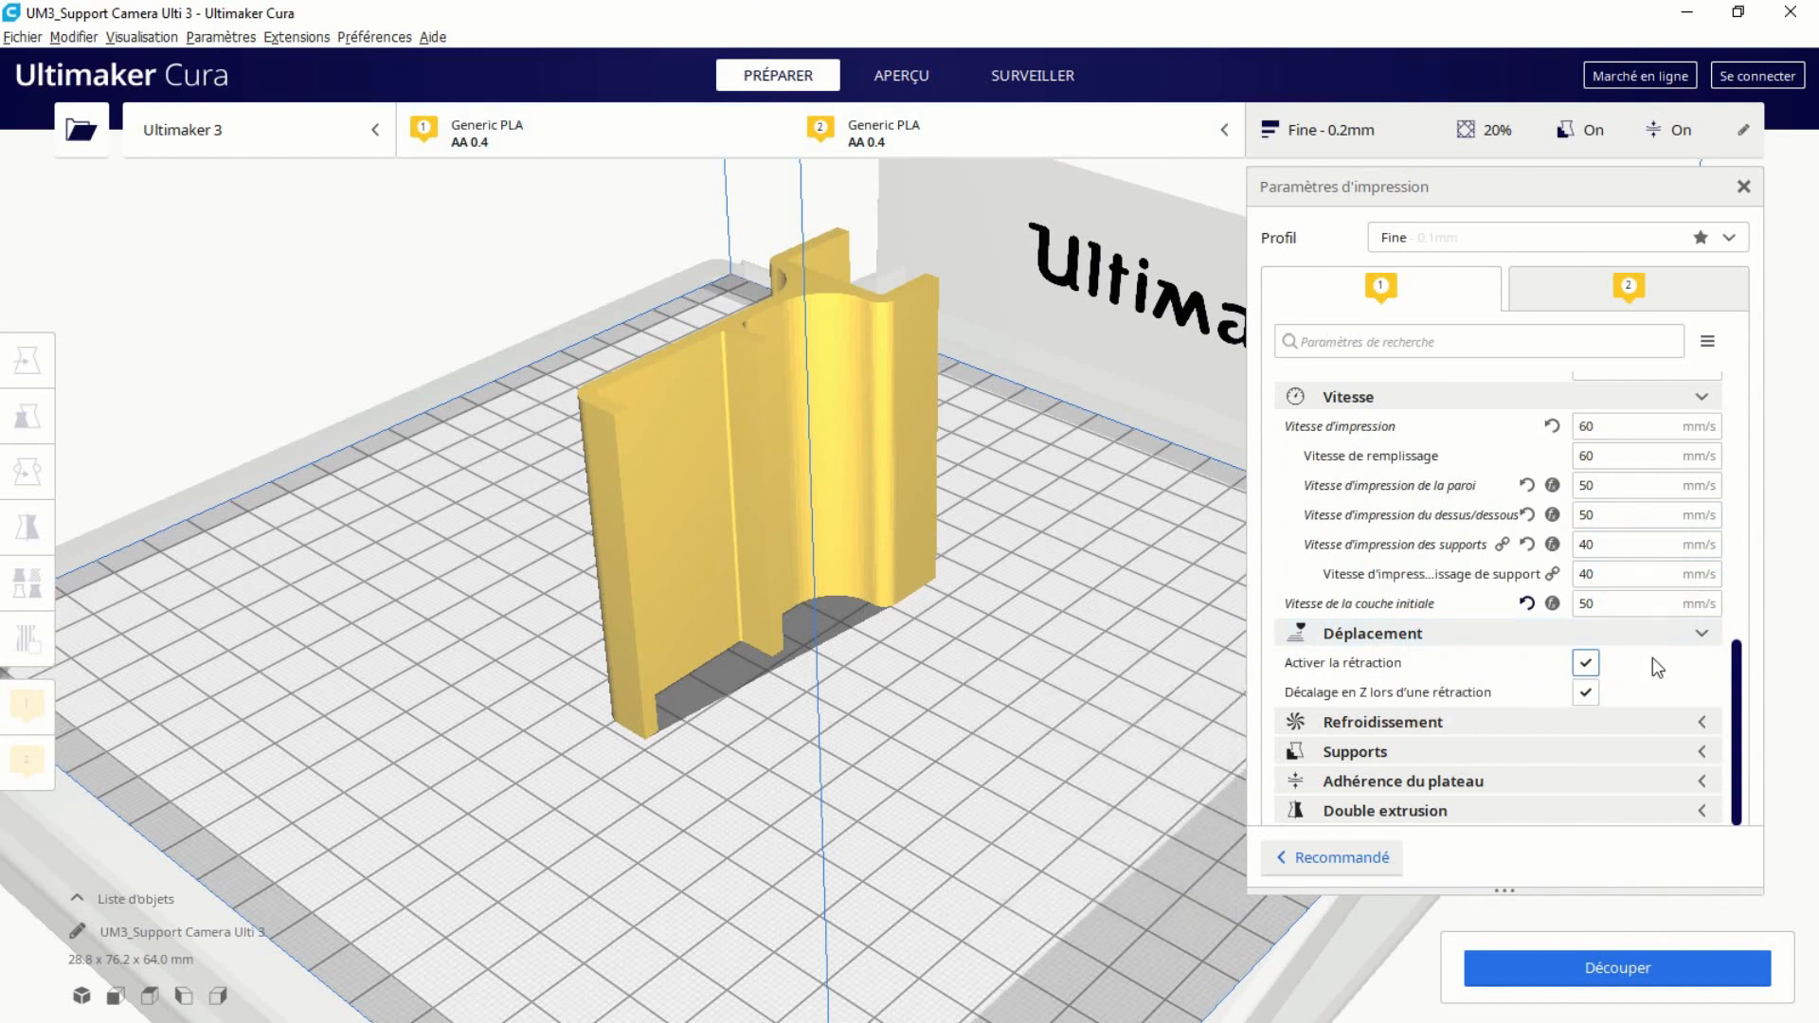
{"action": "left_click", "coordinate": [1699, 719]}
{"action": "scroll", "coordinate": [1677, 696], "scroll_direction": "down", "scroll_amount": 1}
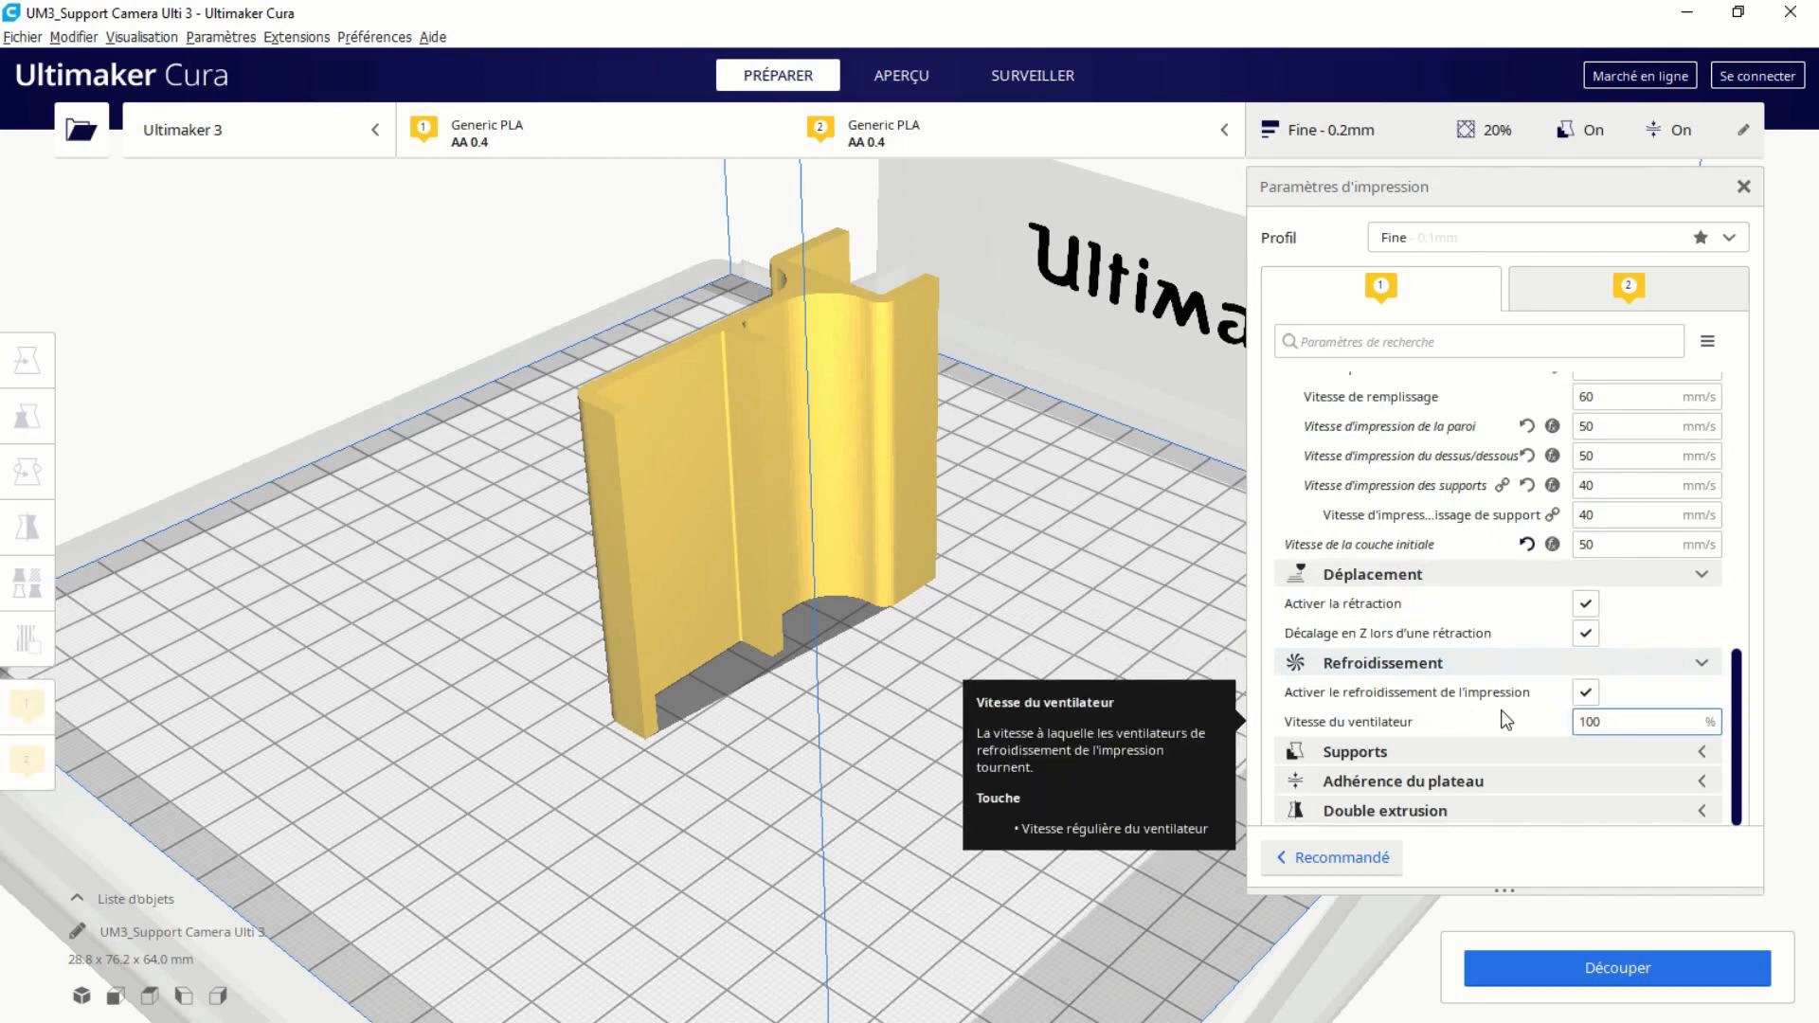
Make the Vitesse des ventilateurs initiale setting visible in the Refroidissement category.
{"action": "left_click", "coordinate": [1667, 662]}
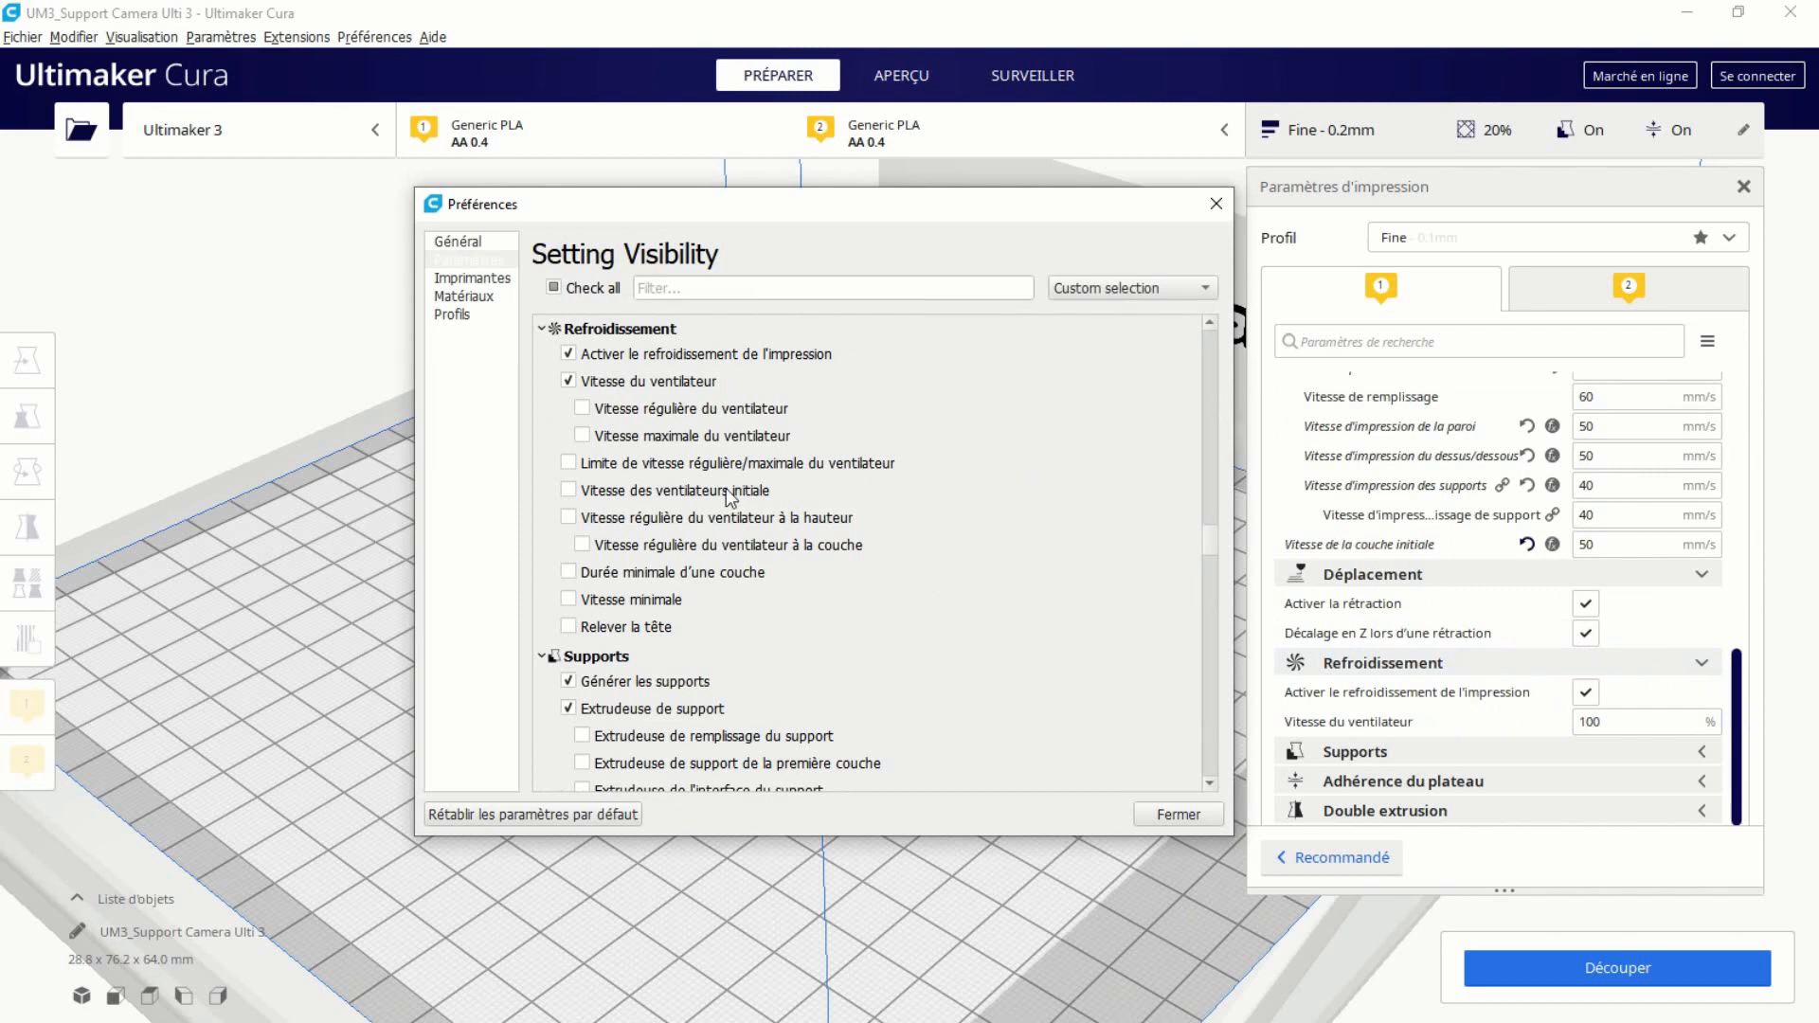
{"action": "left_click", "coordinate": [688, 496]}
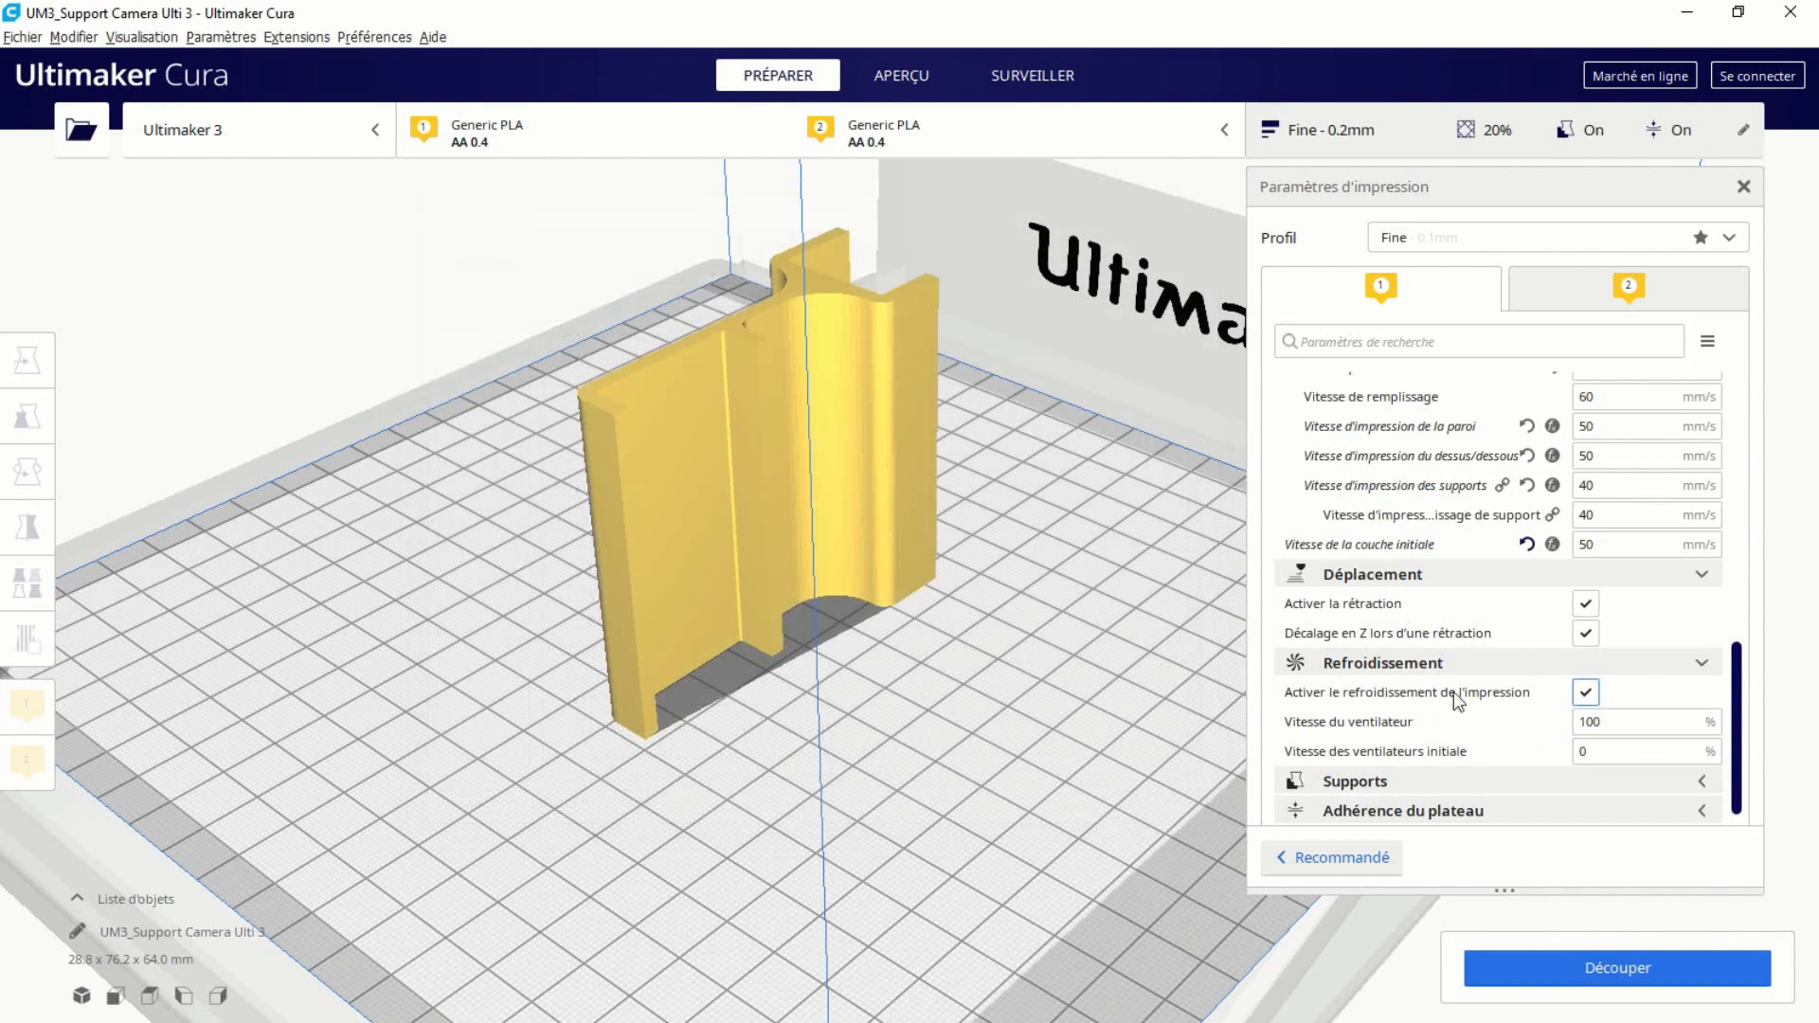
{"action": "scroll", "coordinate": [1467, 693], "scroll_direction": "down", "scroll_amount": 1}
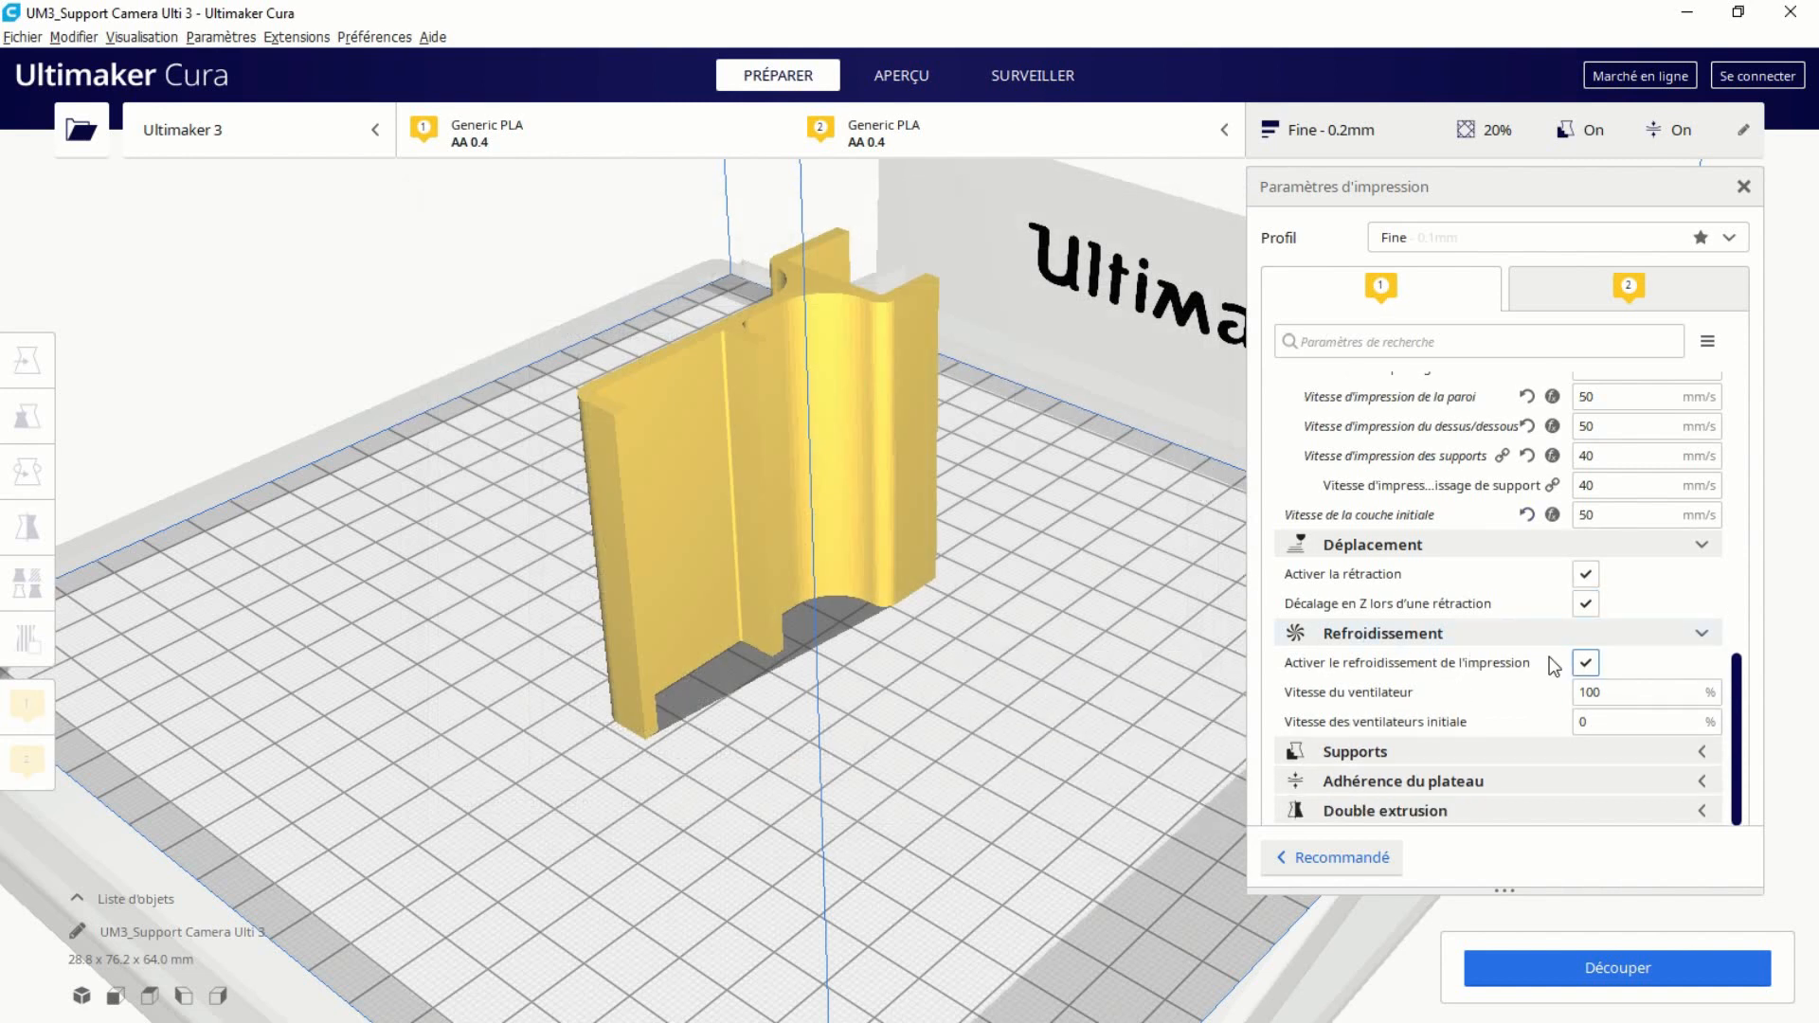
Expand the Supports category and make the support infill, roof and floor extruder settings visible.
{"action": "left_click", "coordinate": [1702, 755]}
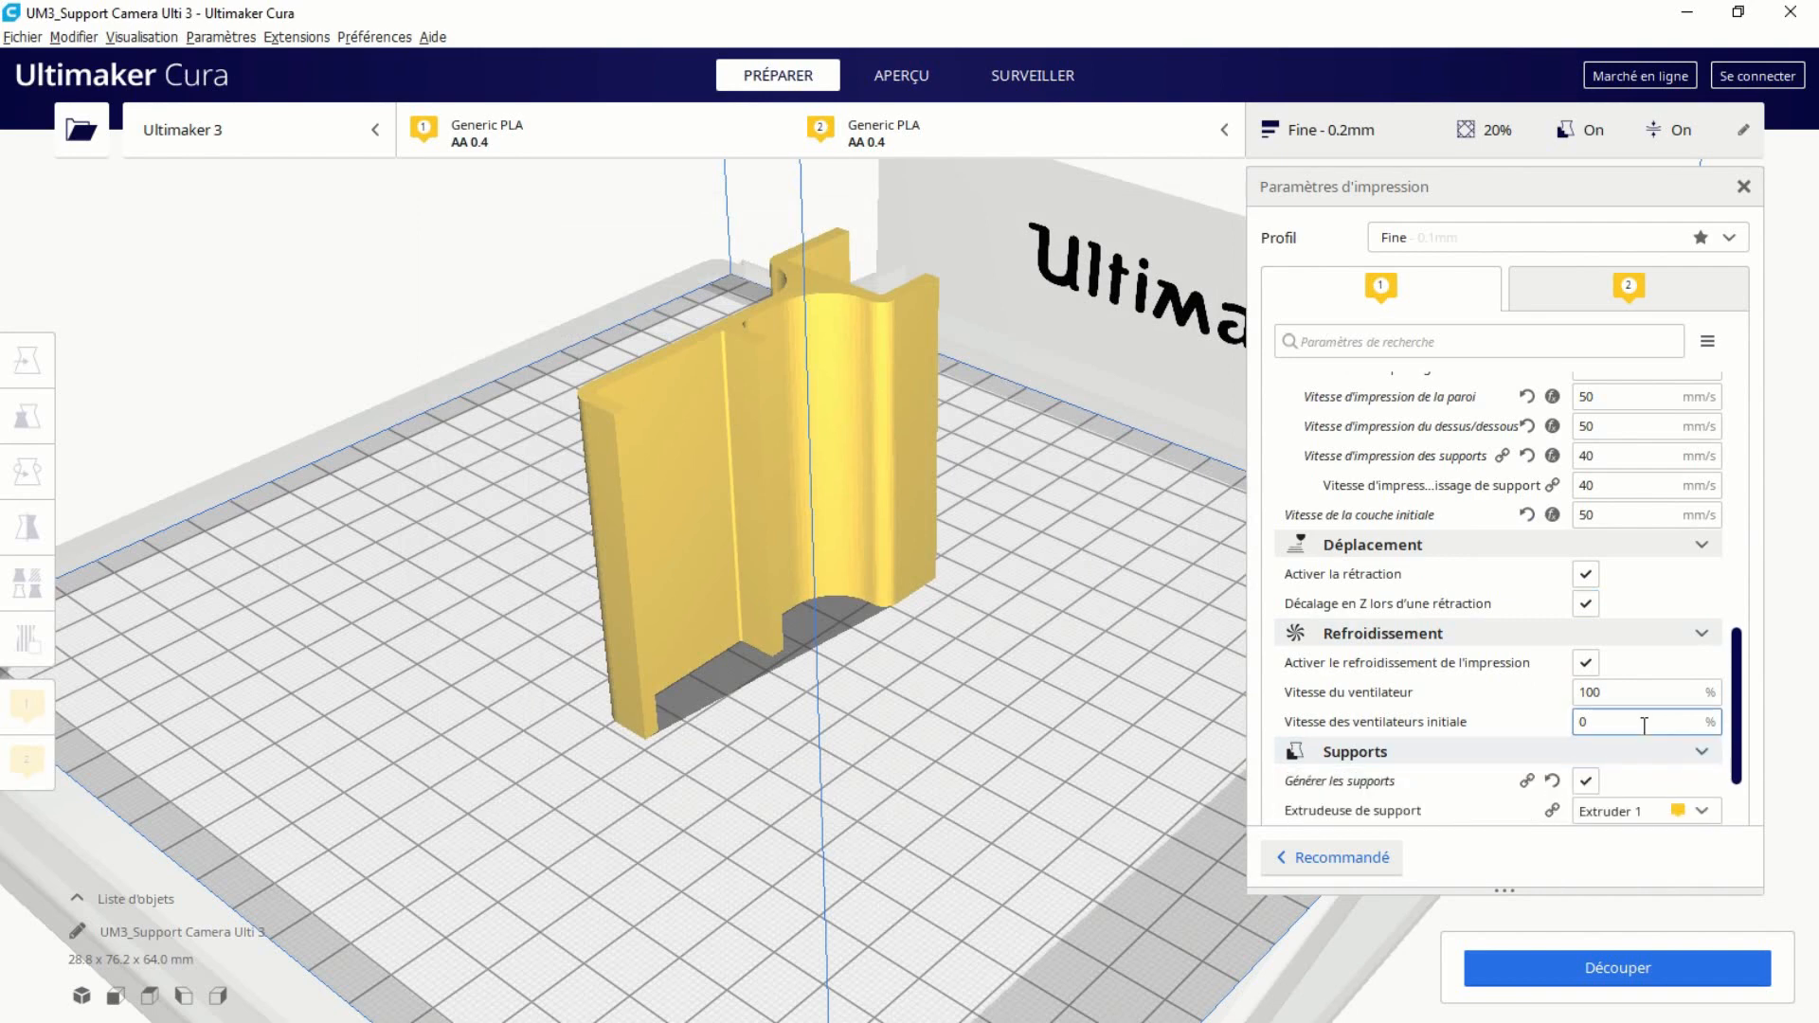
{"action": "scroll", "coordinate": [1641, 727], "scroll_direction": "down", "scroll_amount": 3}
{"action": "left_click", "coordinate": [1673, 633]}
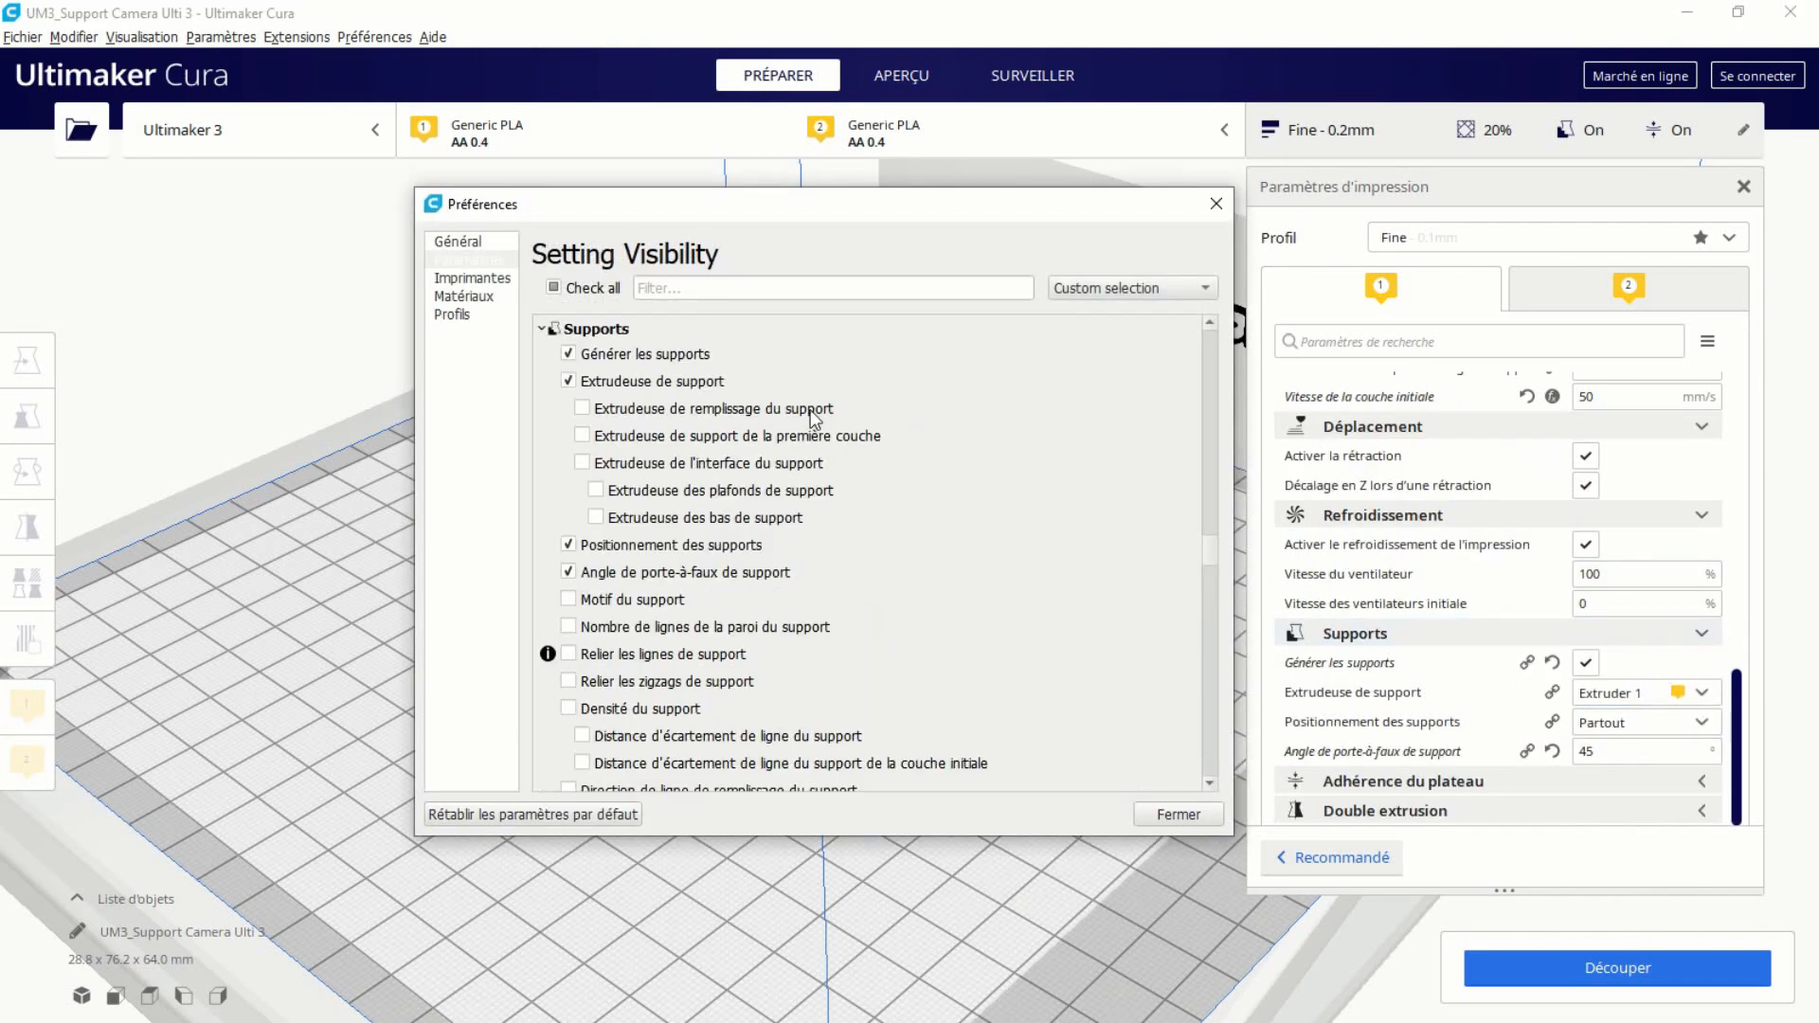
{"action": "left_click", "coordinate": [810, 410]}
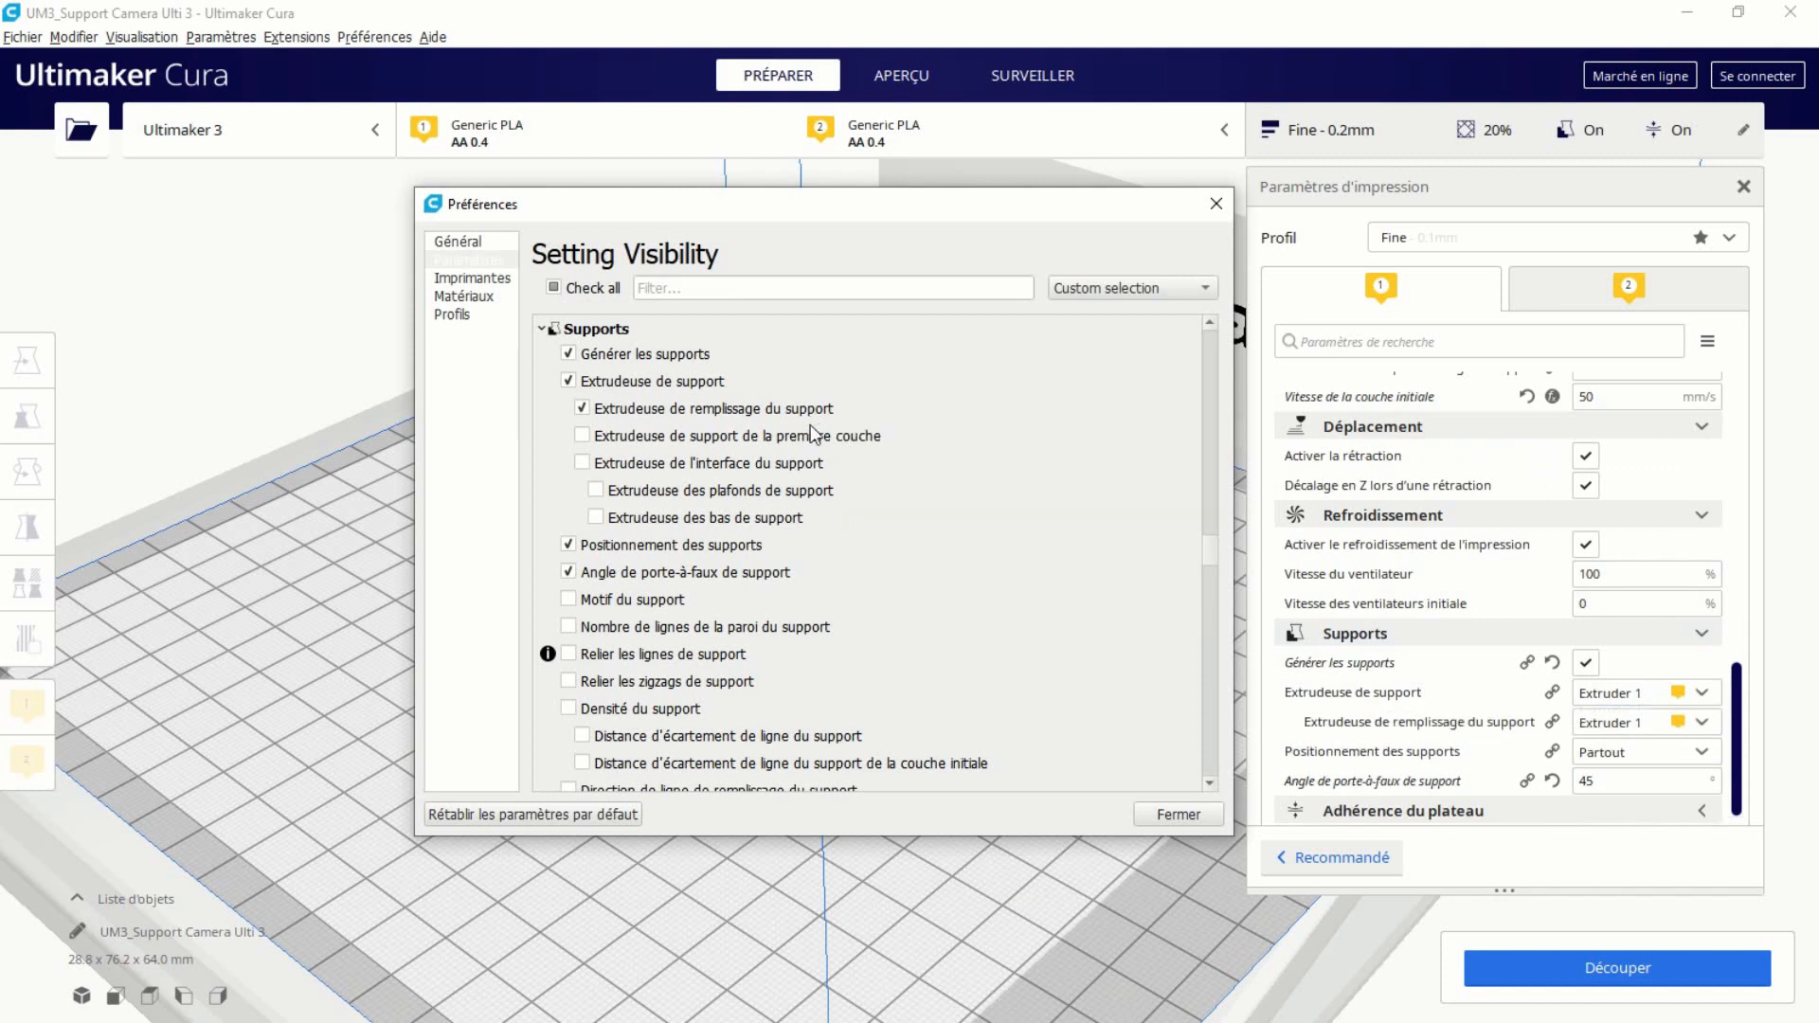
{"action": "left_click", "coordinate": [805, 491]}
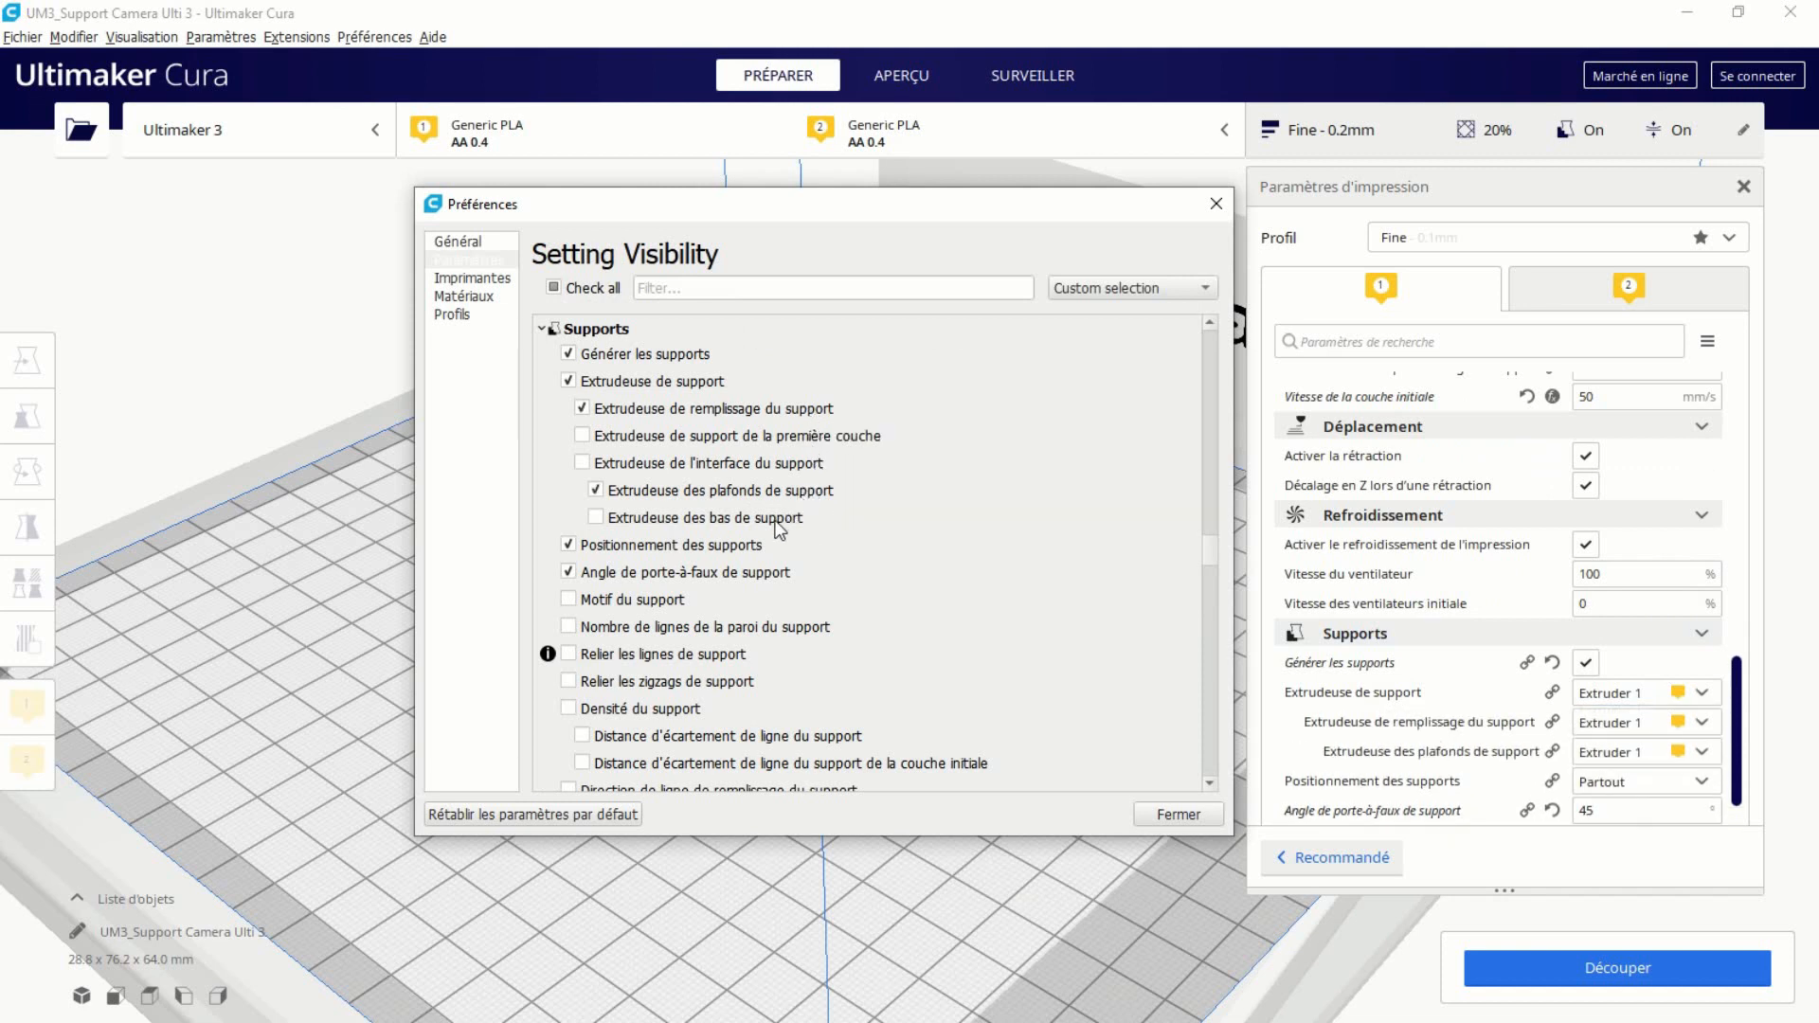
Make Motif du support, Densité du support, Distance Z des supports and Distance X/Y des supports visible.
{"action": "scroll", "coordinate": [989, 519], "scroll_direction": "down", "scroll_amount": 2}
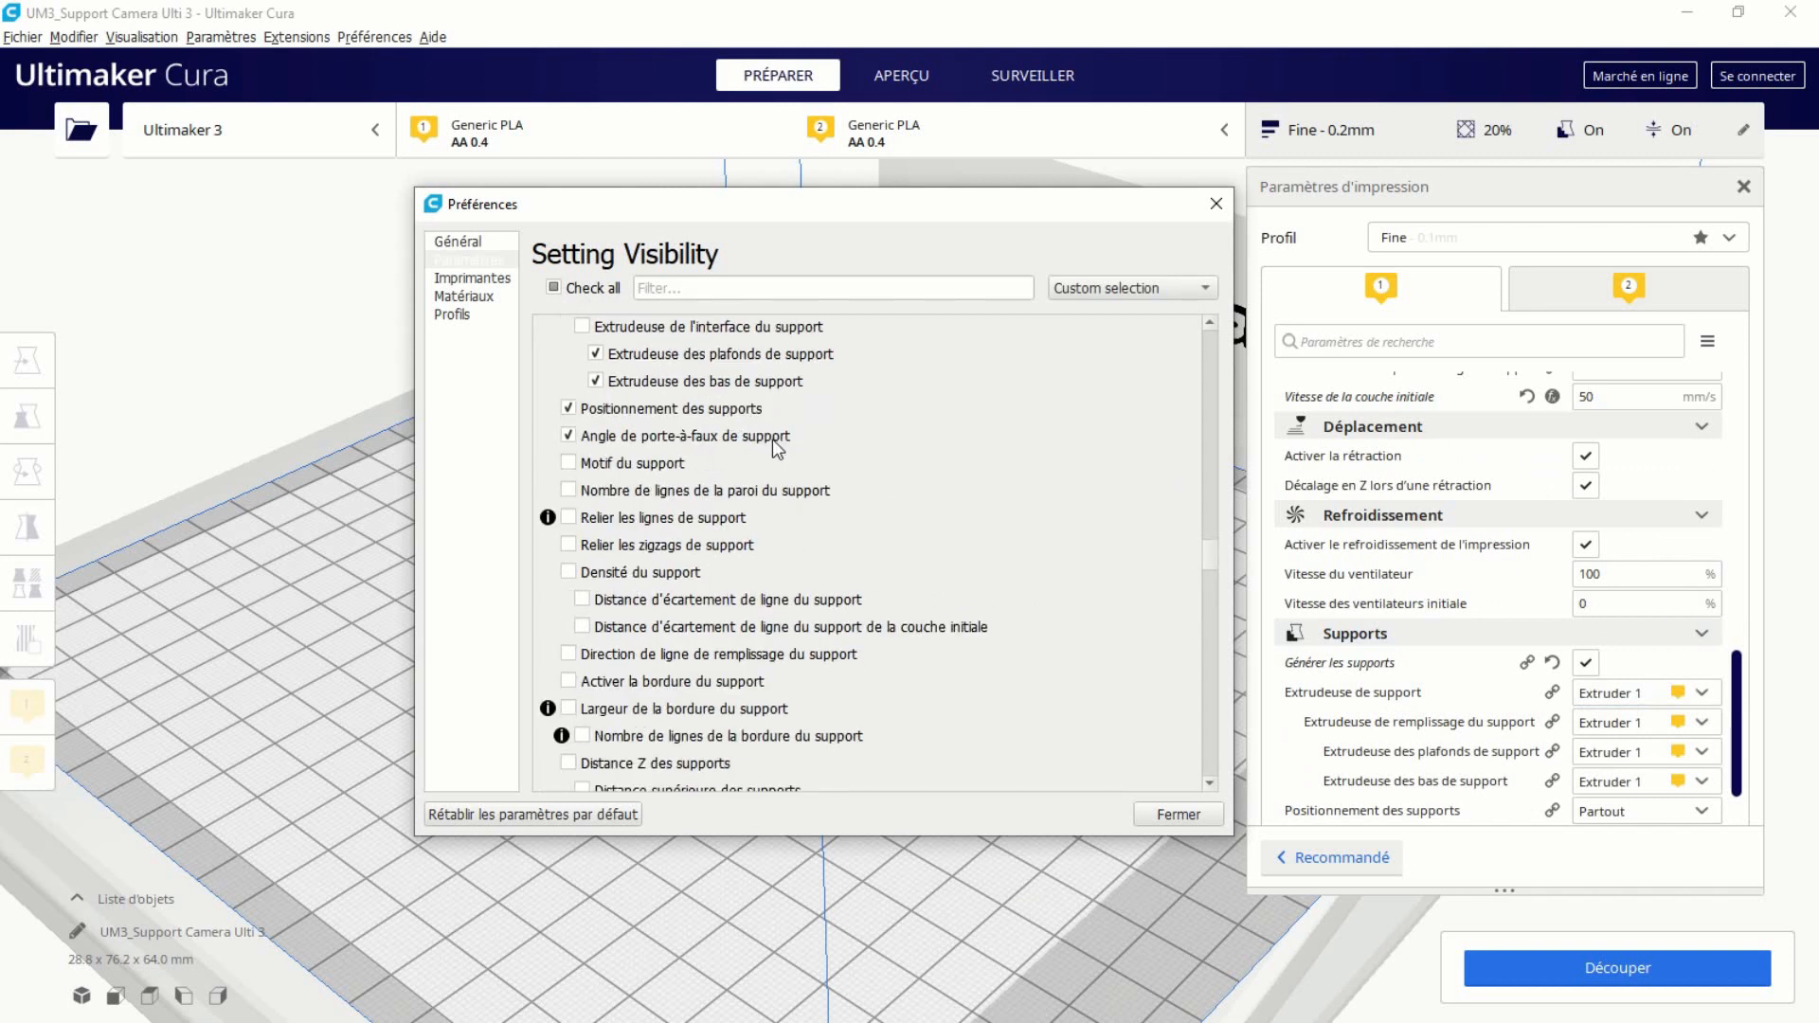
{"action": "mouse_move", "coordinate": [770, 447]}
{"action": "mouse_move", "coordinate": [682, 469]}
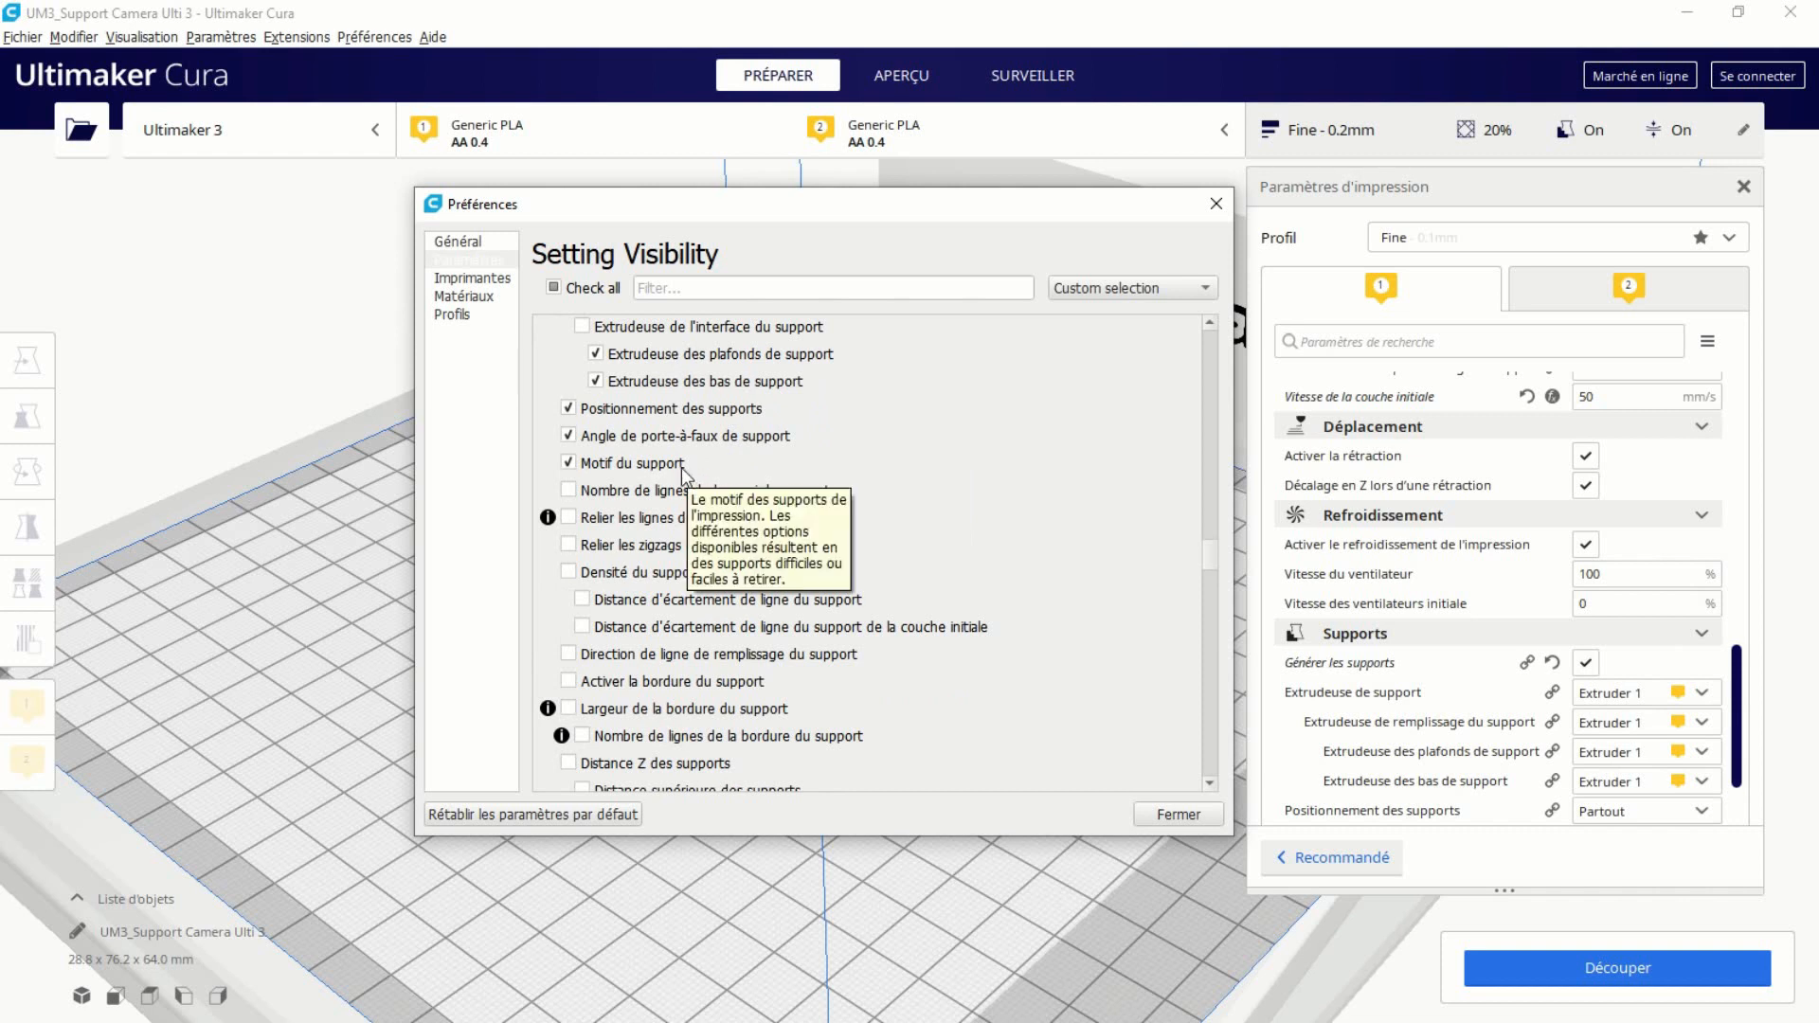
{"action": "scroll", "coordinate": [957, 462], "scroll_direction": "down", "scroll_amount": 1}
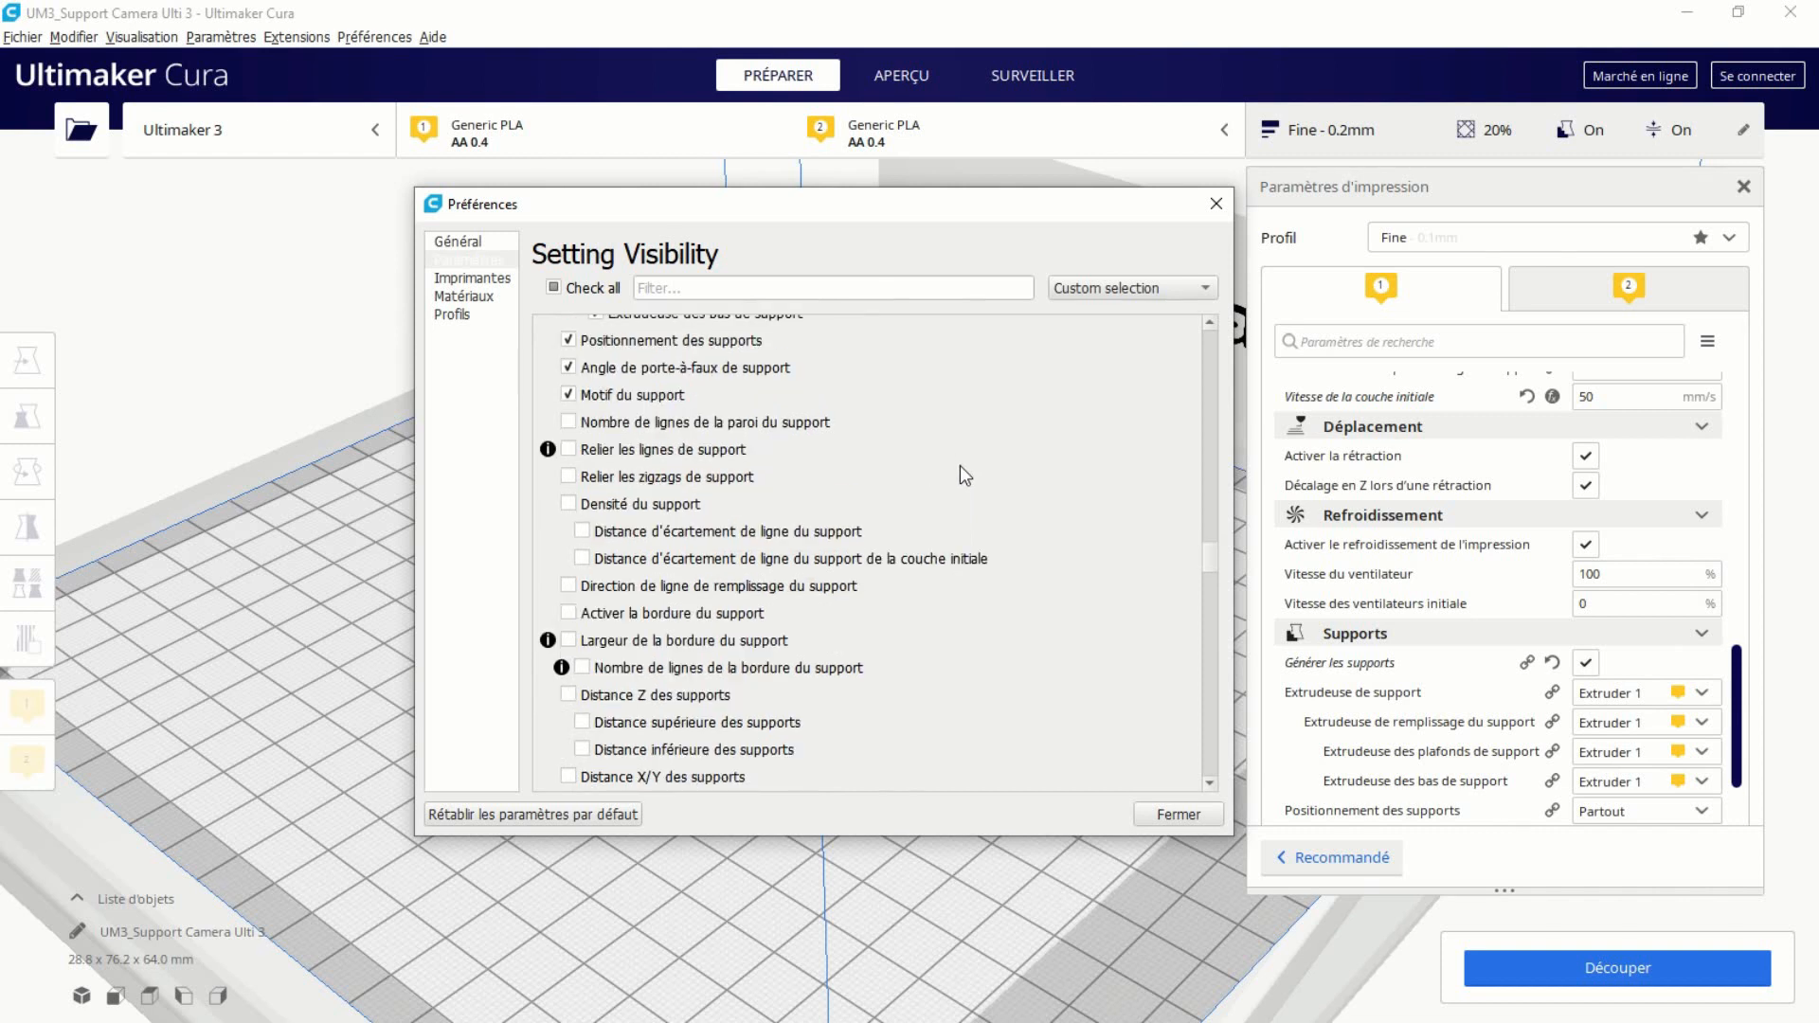
{"action": "scroll", "coordinate": [963, 477], "scroll_direction": "down", "scroll_amount": 1}
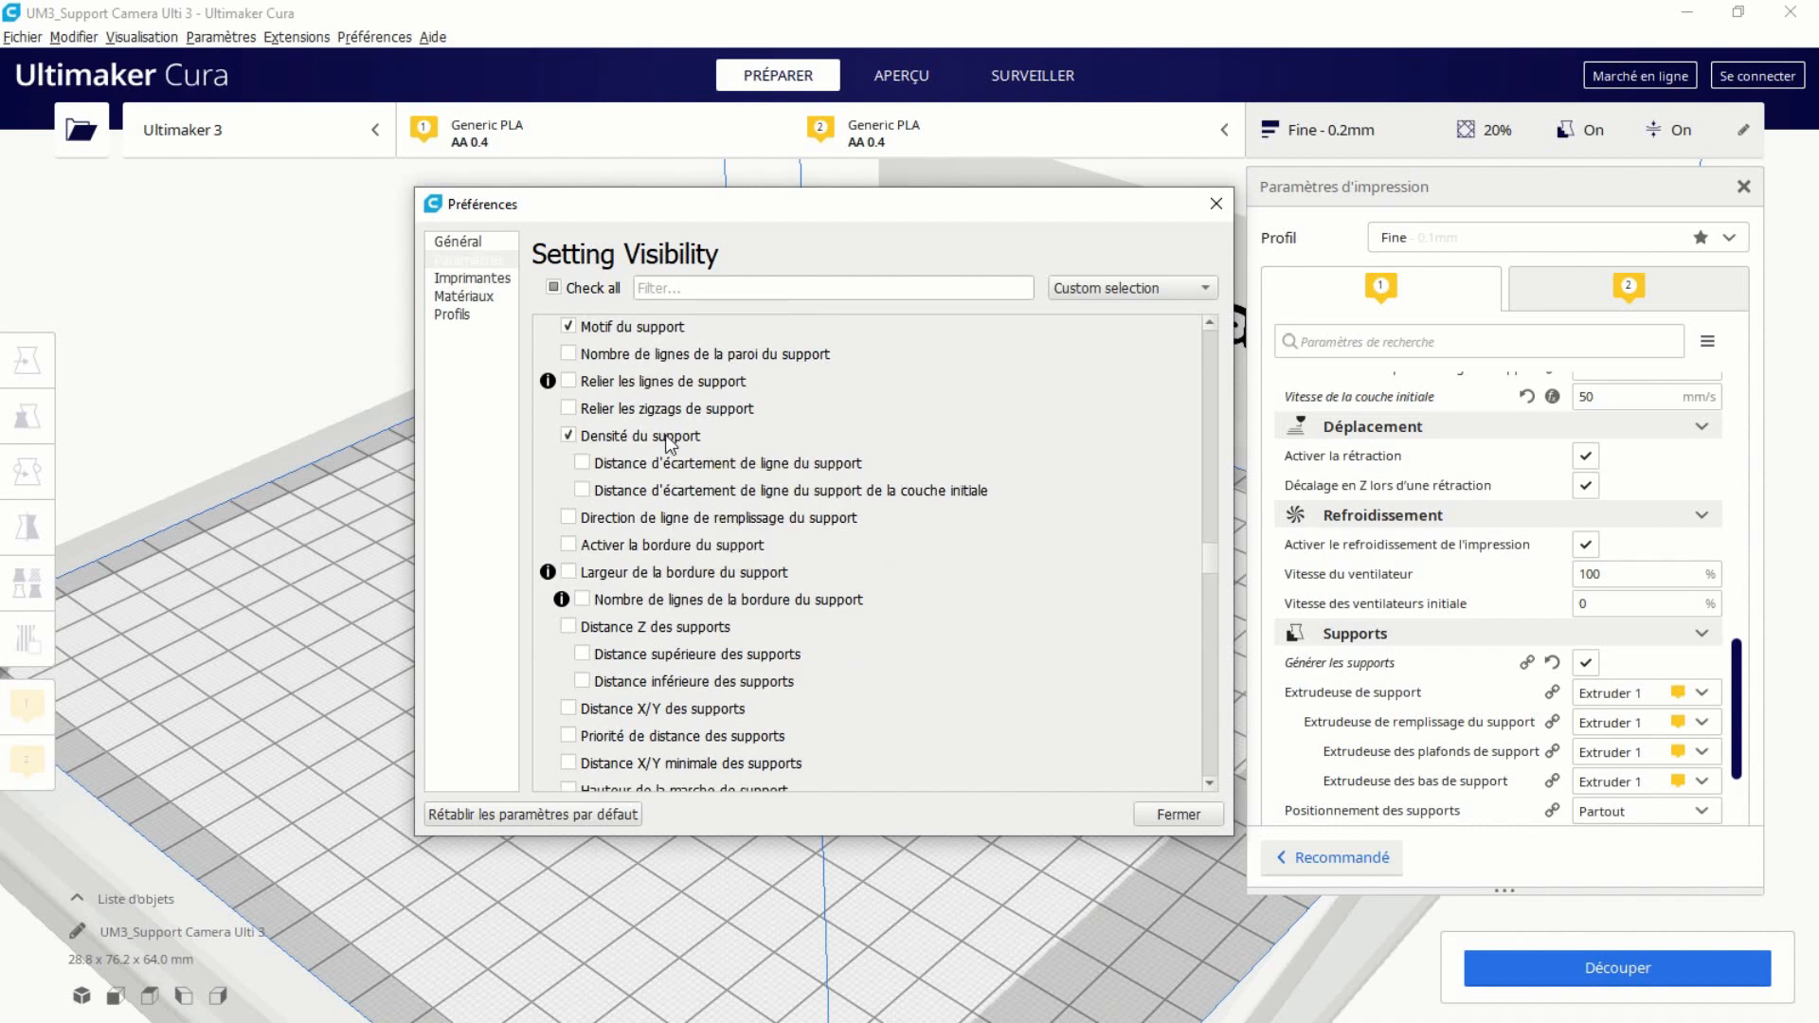
{"action": "scroll", "coordinate": [951, 441], "scroll_direction": "down", "scroll_amount": 1}
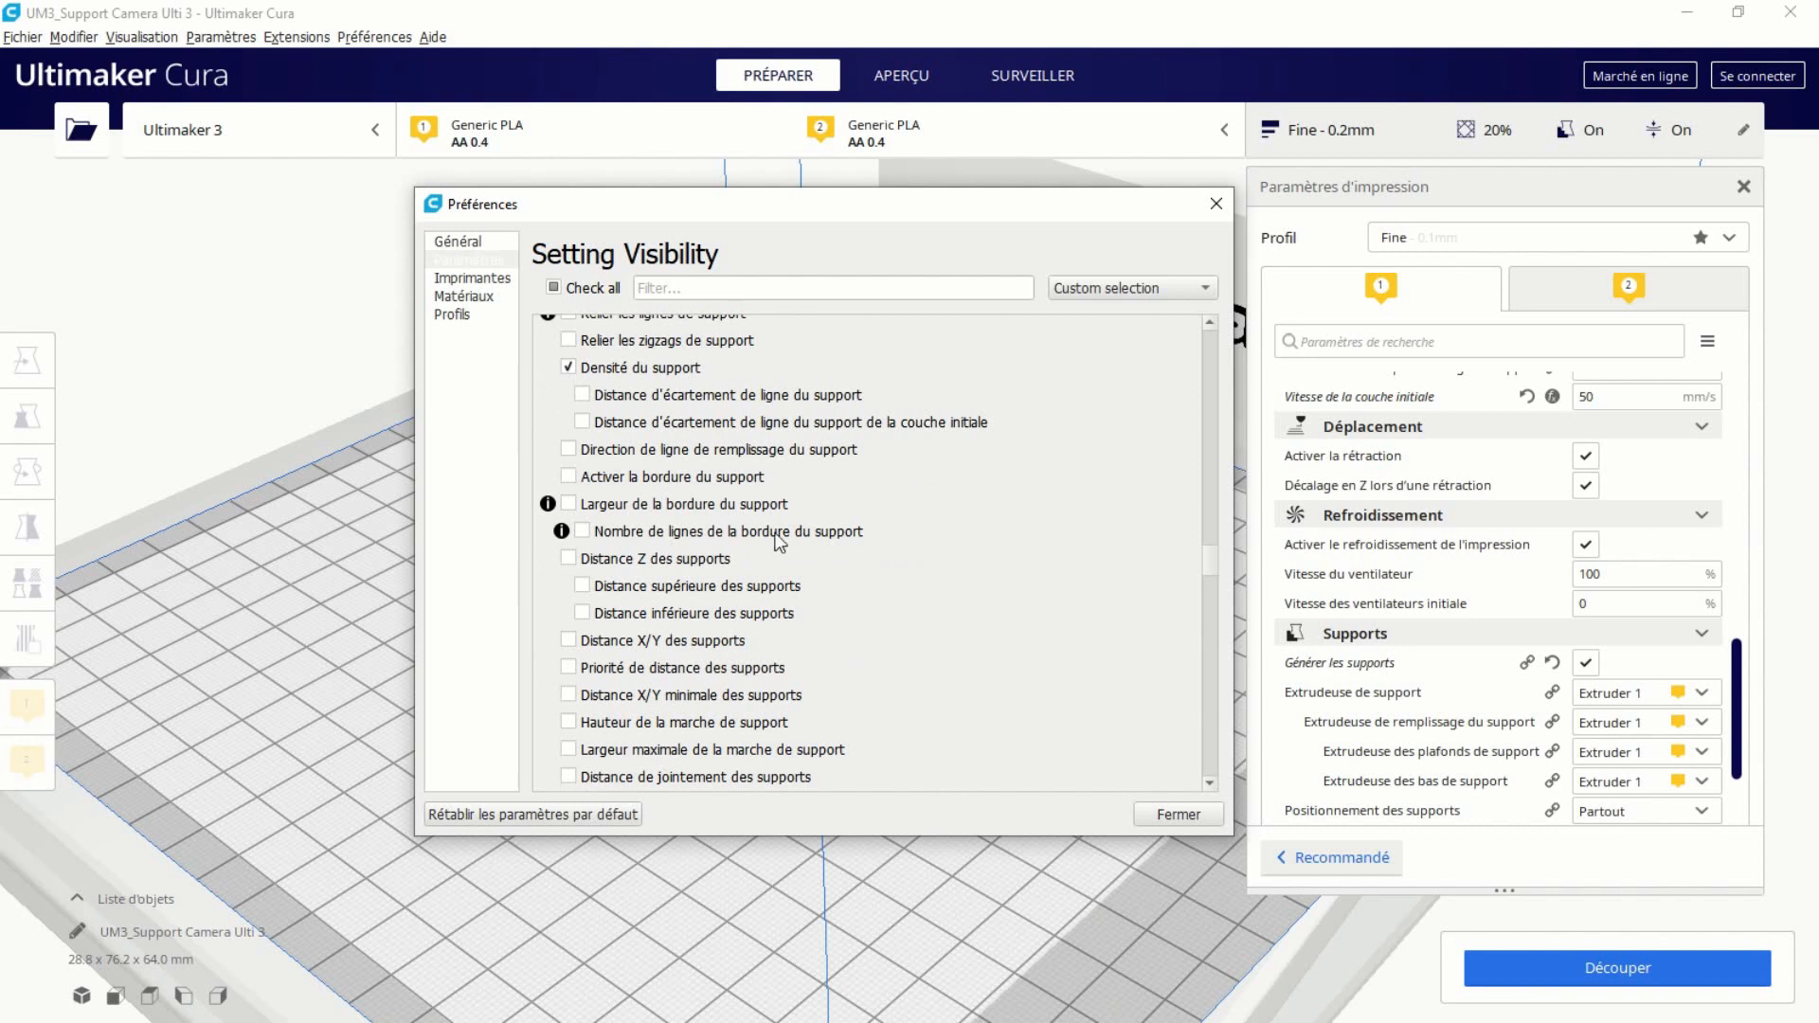
{"action": "left_click", "coordinate": [706, 561]}
{"action": "scroll", "coordinate": [992, 577], "scroll_direction": "down", "scroll_amount": 3}
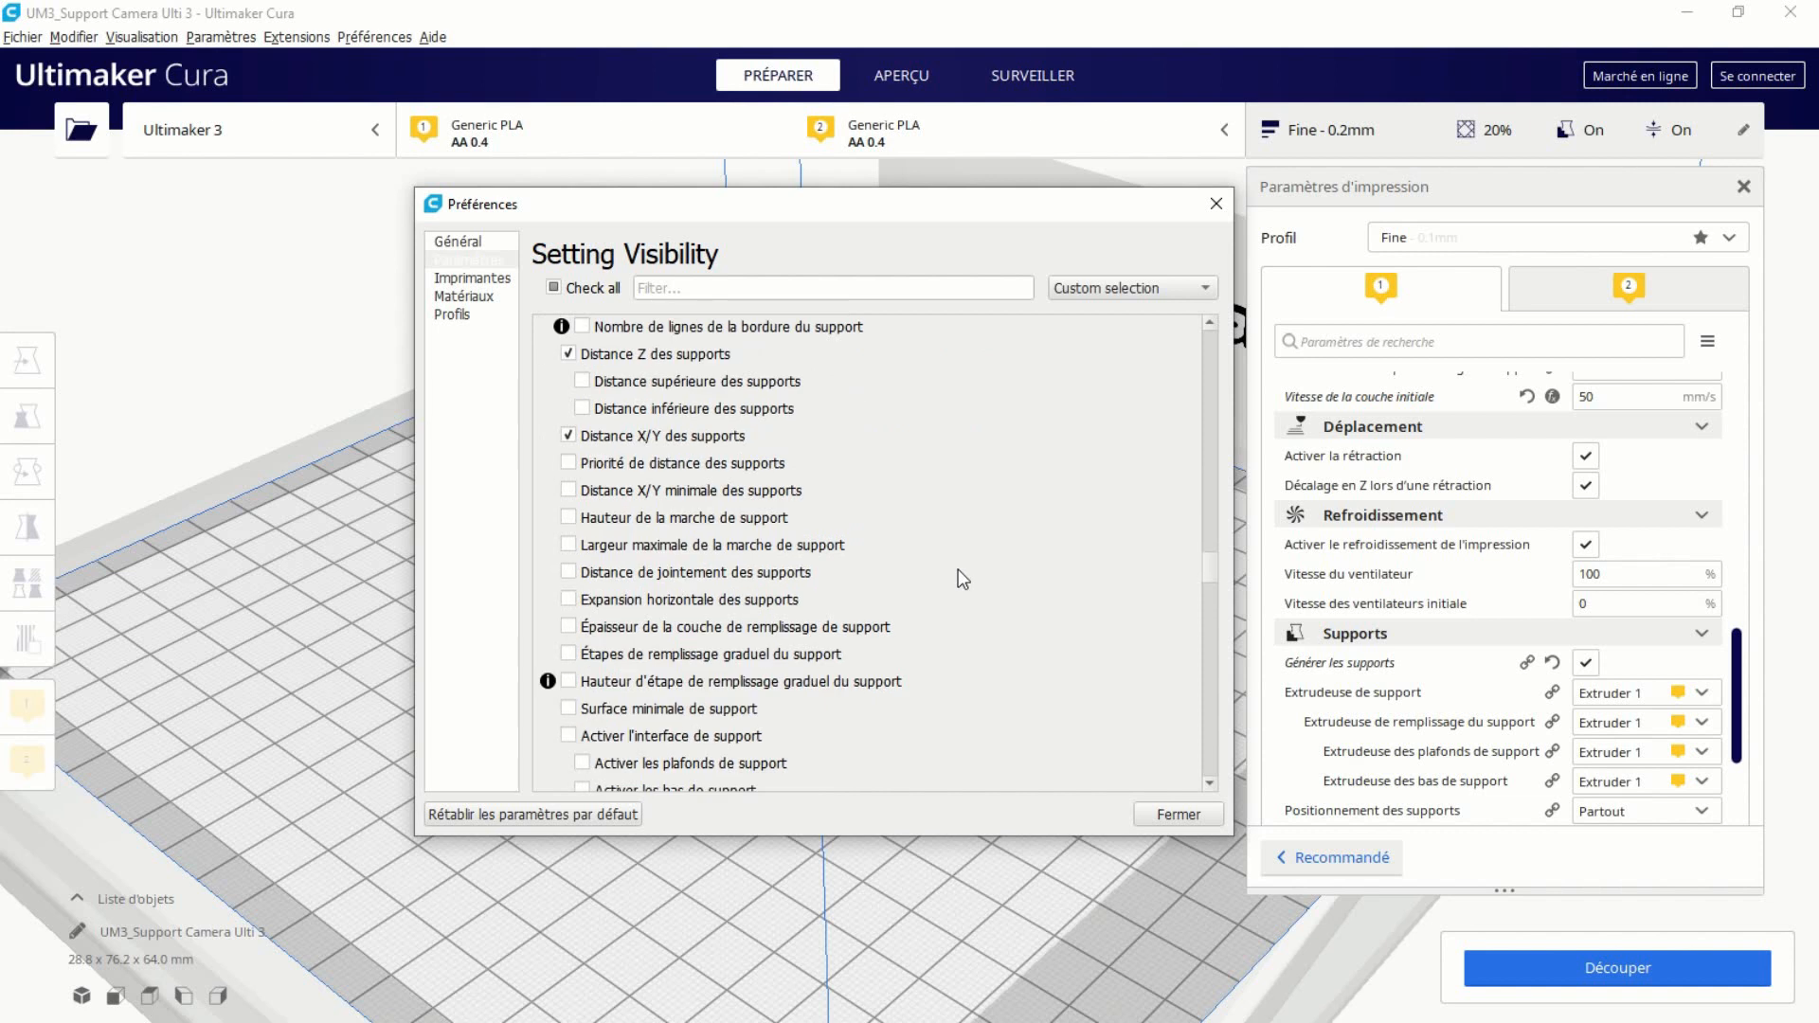
Make the enable and thickness settings for support roofs and floors visible, and close the preferences.
{"action": "scroll", "coordinate": [962, 579], "scroll_direction": "down", "scroll_amount": 1}
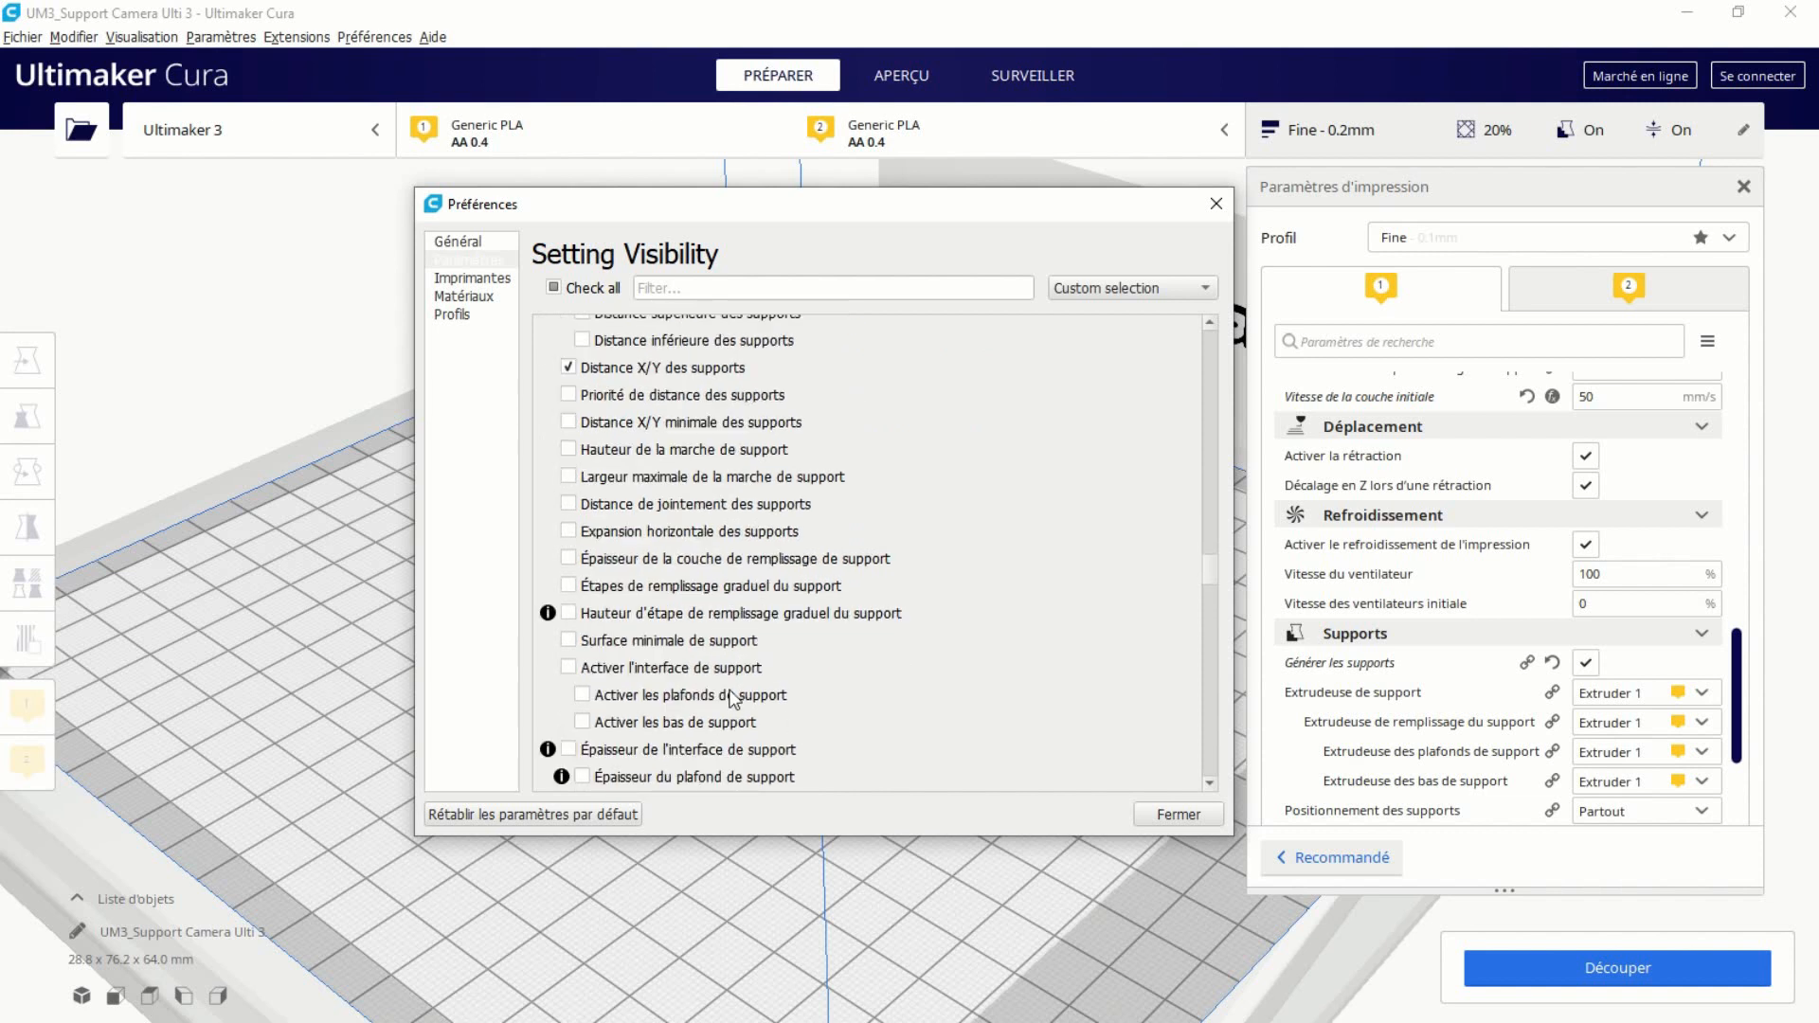
{"action": "left_click", "coordinate": [699, 729]}
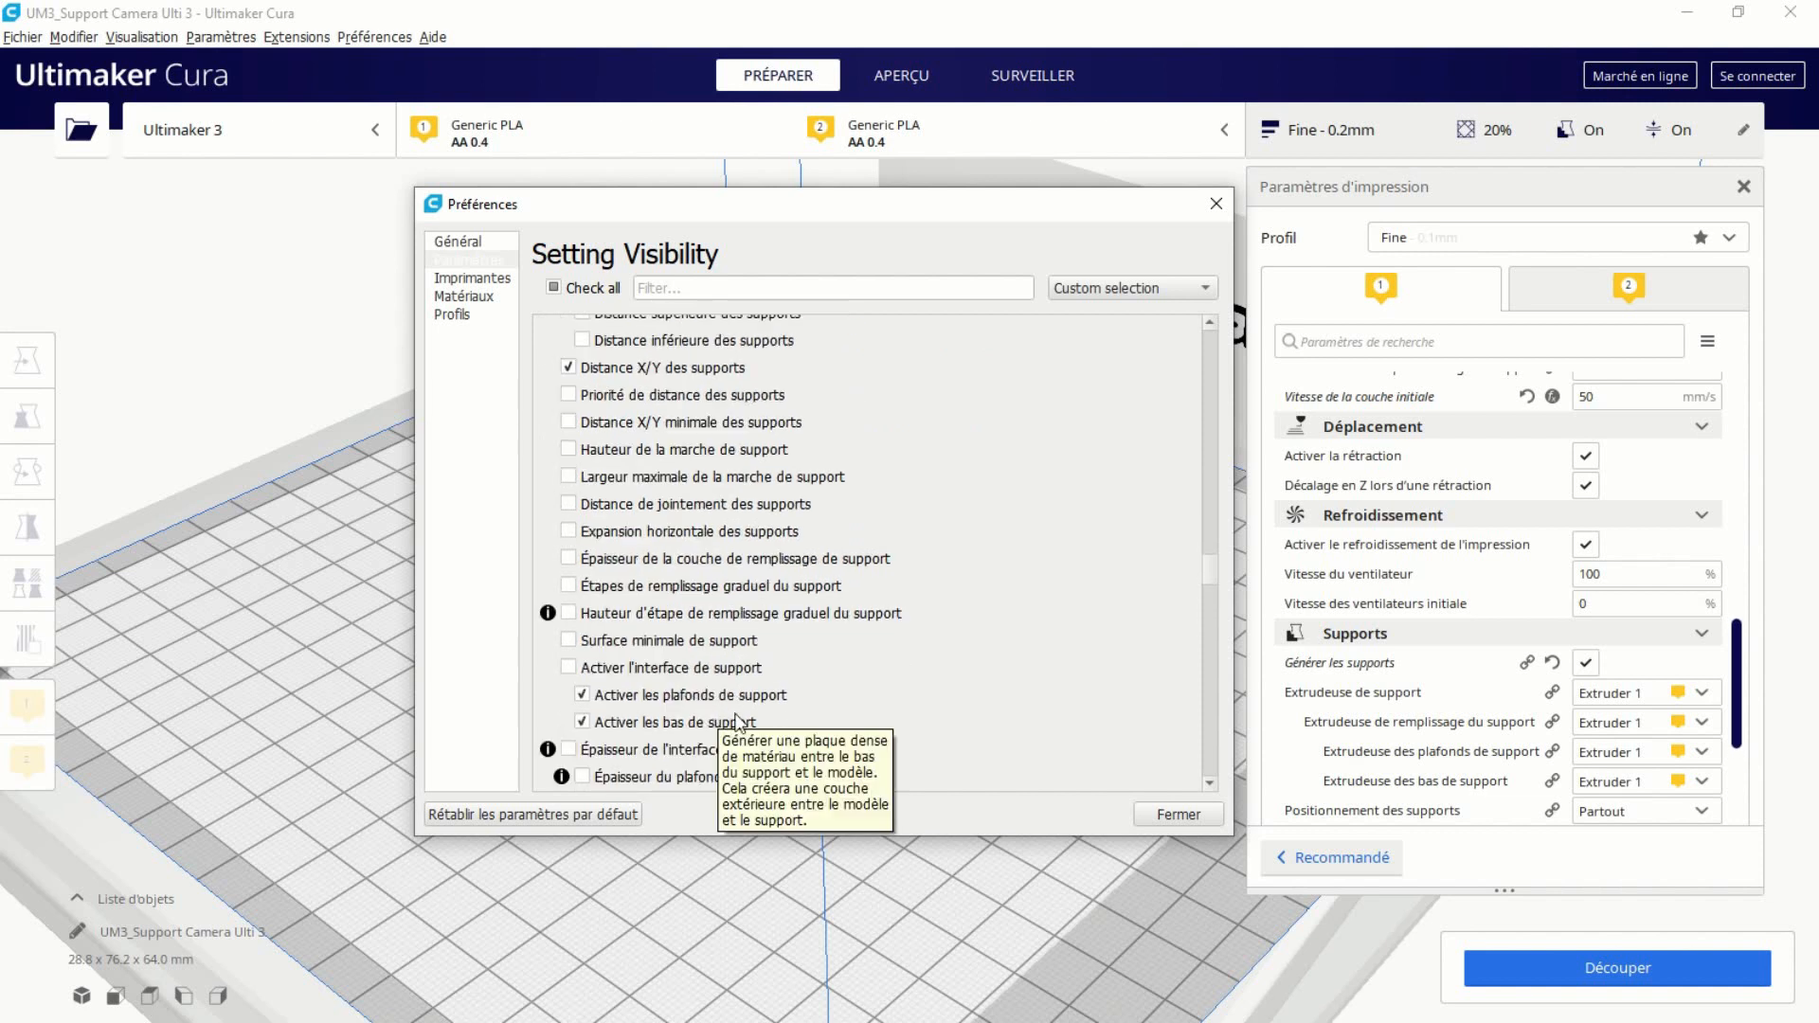
{"action": "scroll", "coordinate": [1016, 651], "scroll_direction": "down", "scroll_amount": 2}
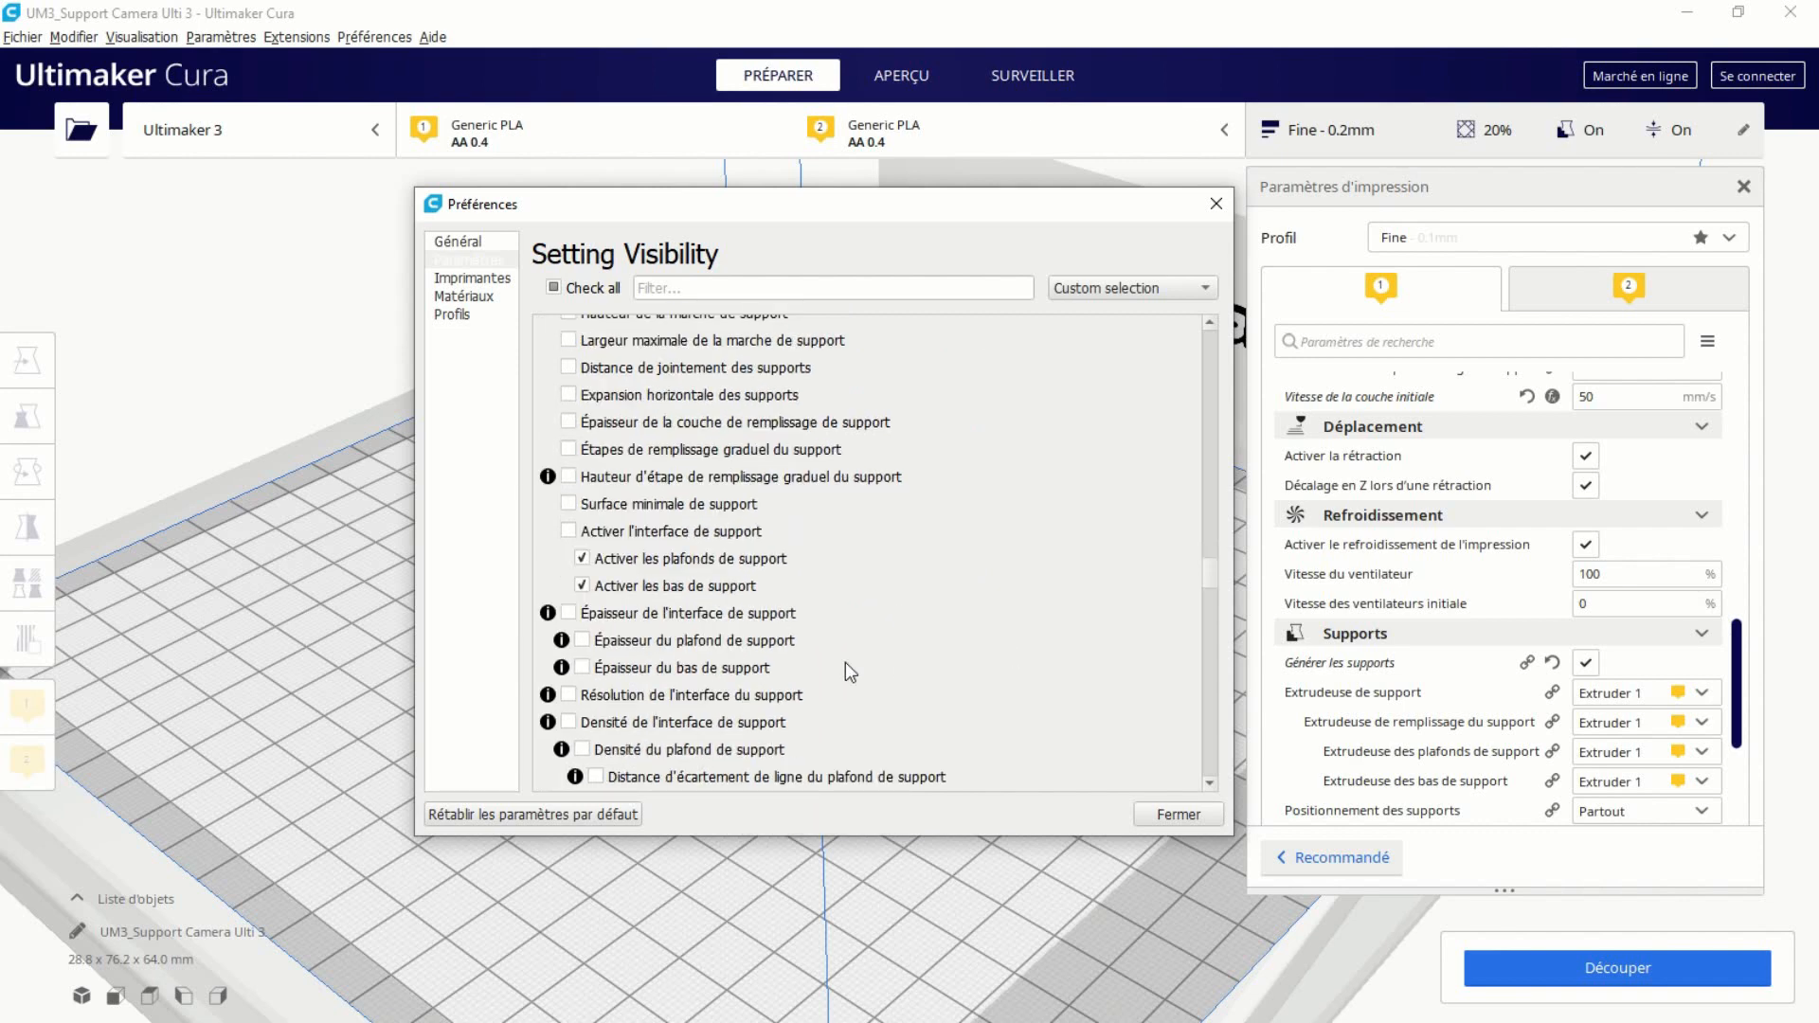
{"action": "left_click", "coordinate": [748, 643]}
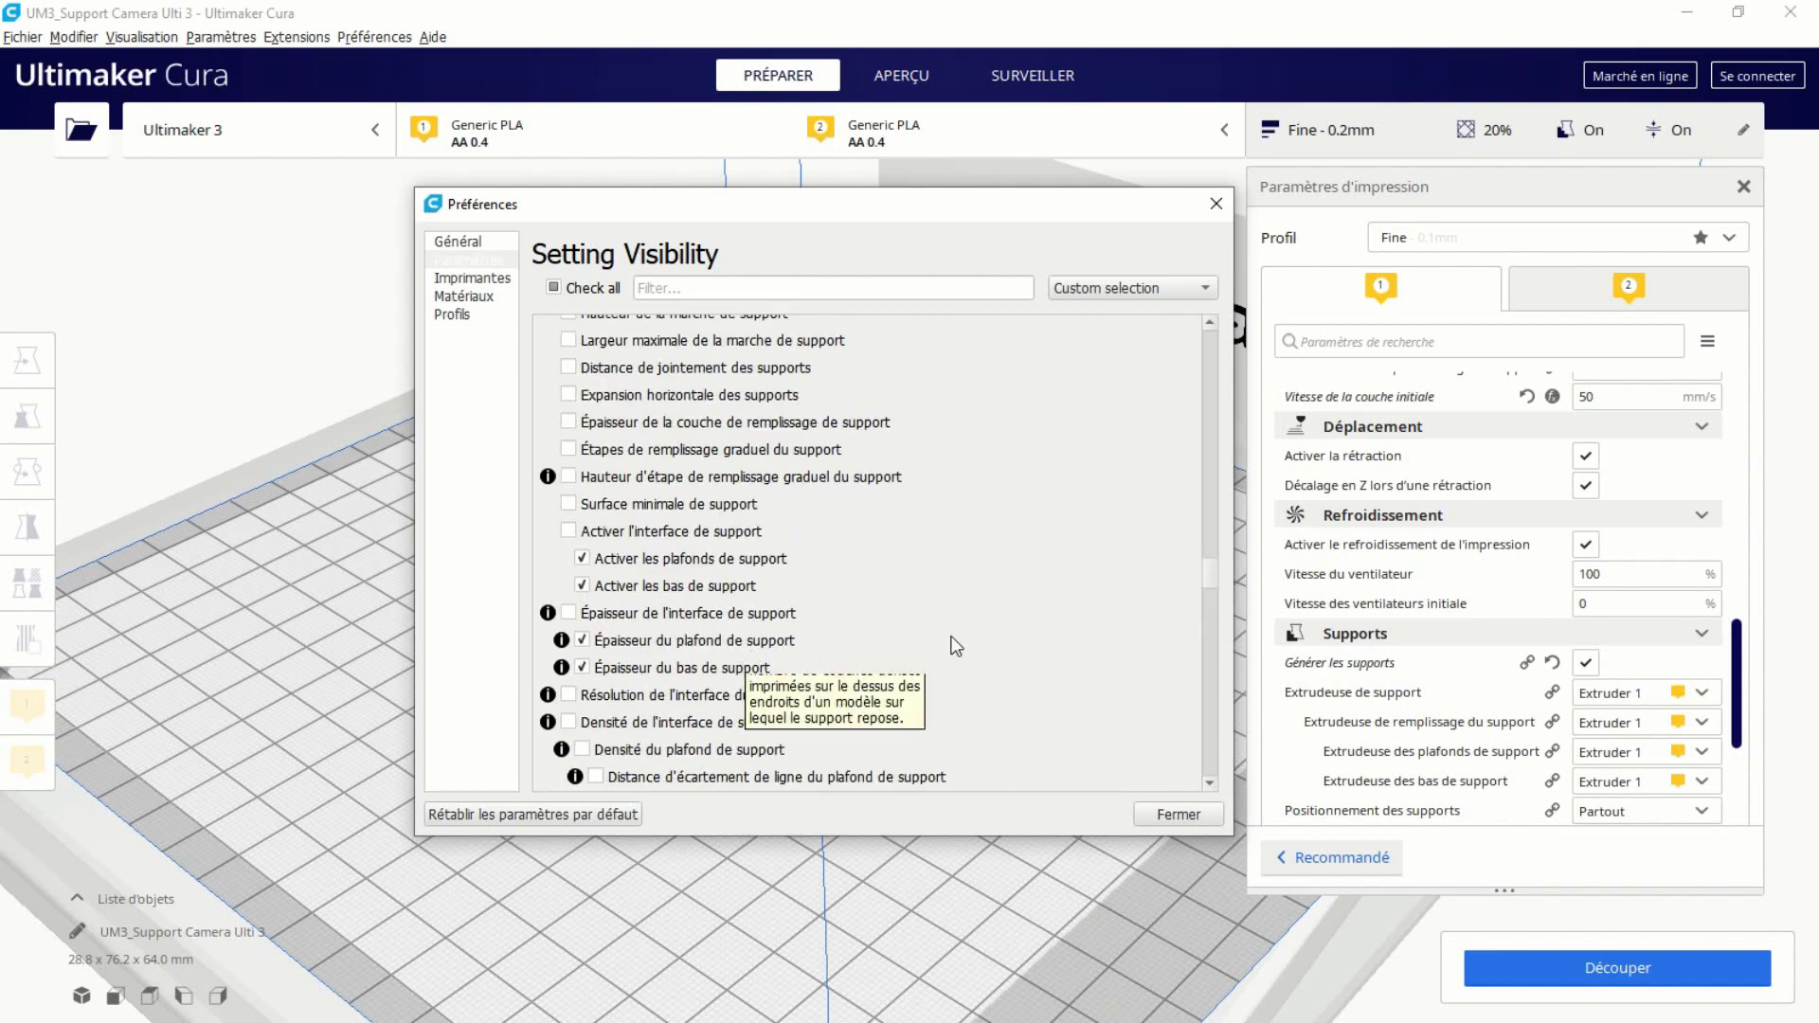
{"action": "scroll", "coordinate": [954, 639], "scroll_direction": "down", "scroll_amount": 5}
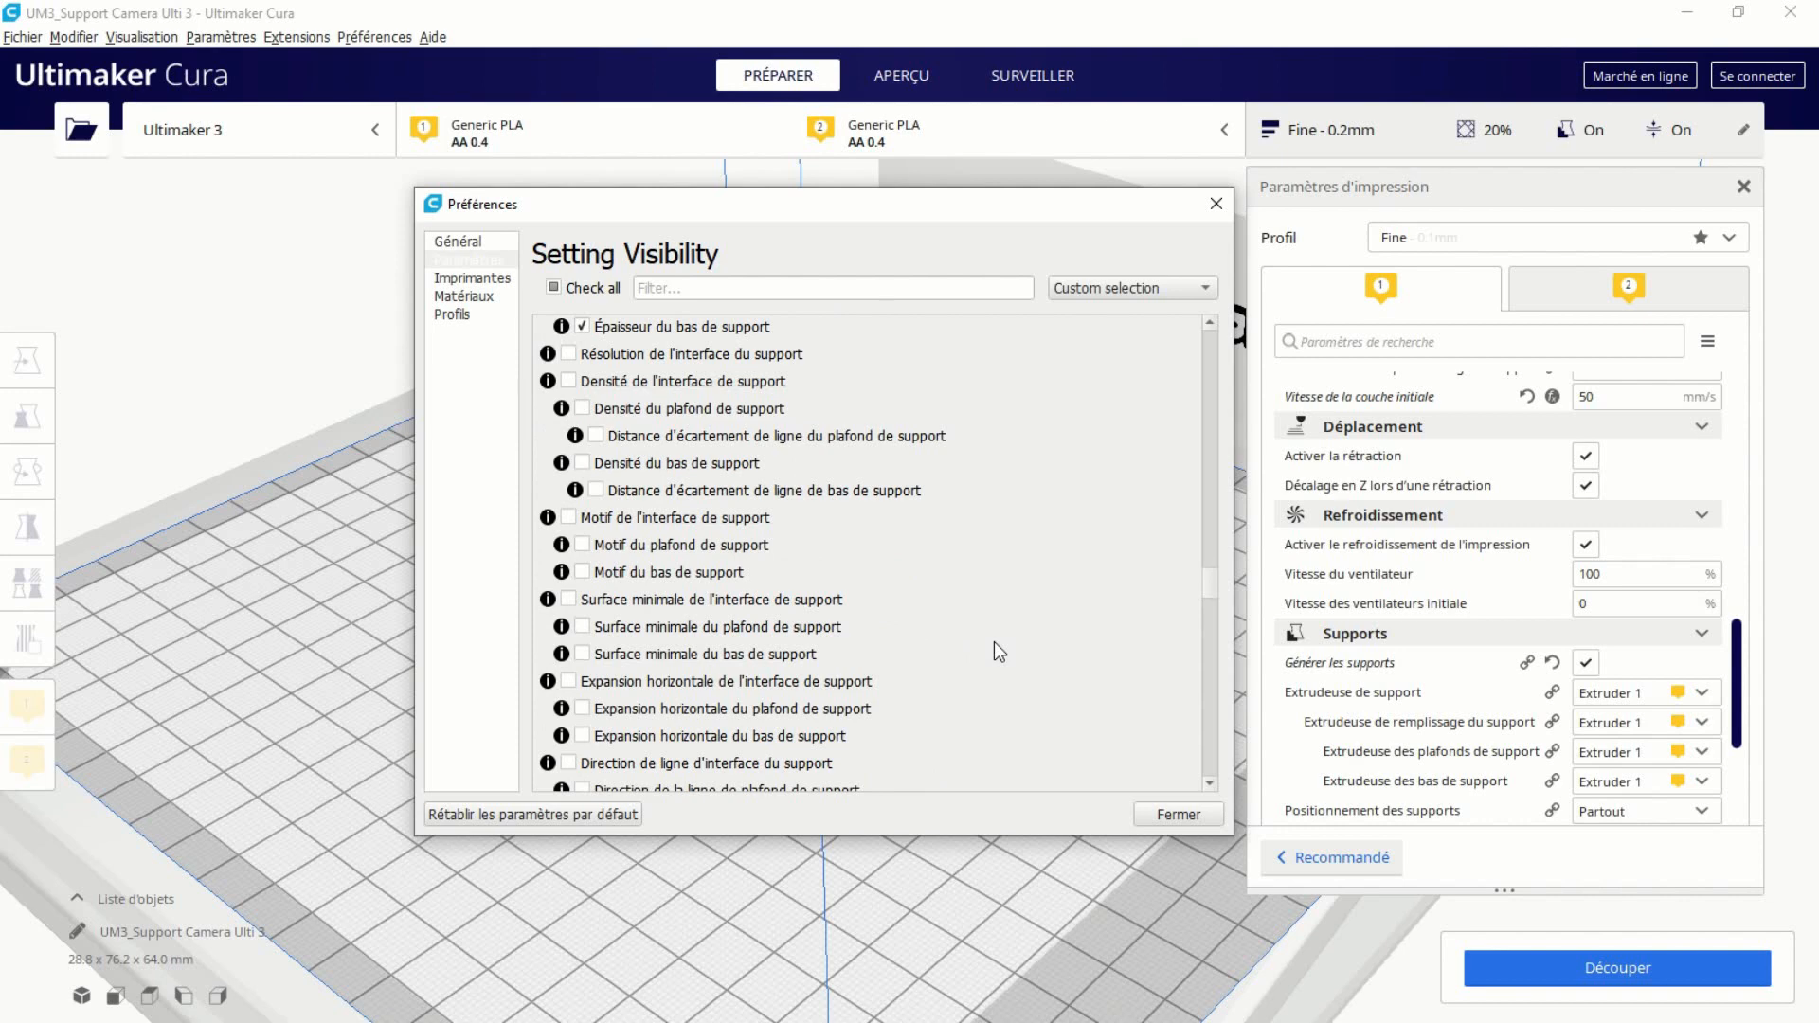
{"action": "scroll", "coordinate": [997, 649], "scroll_direction": "down", "scroll_amount": 4}
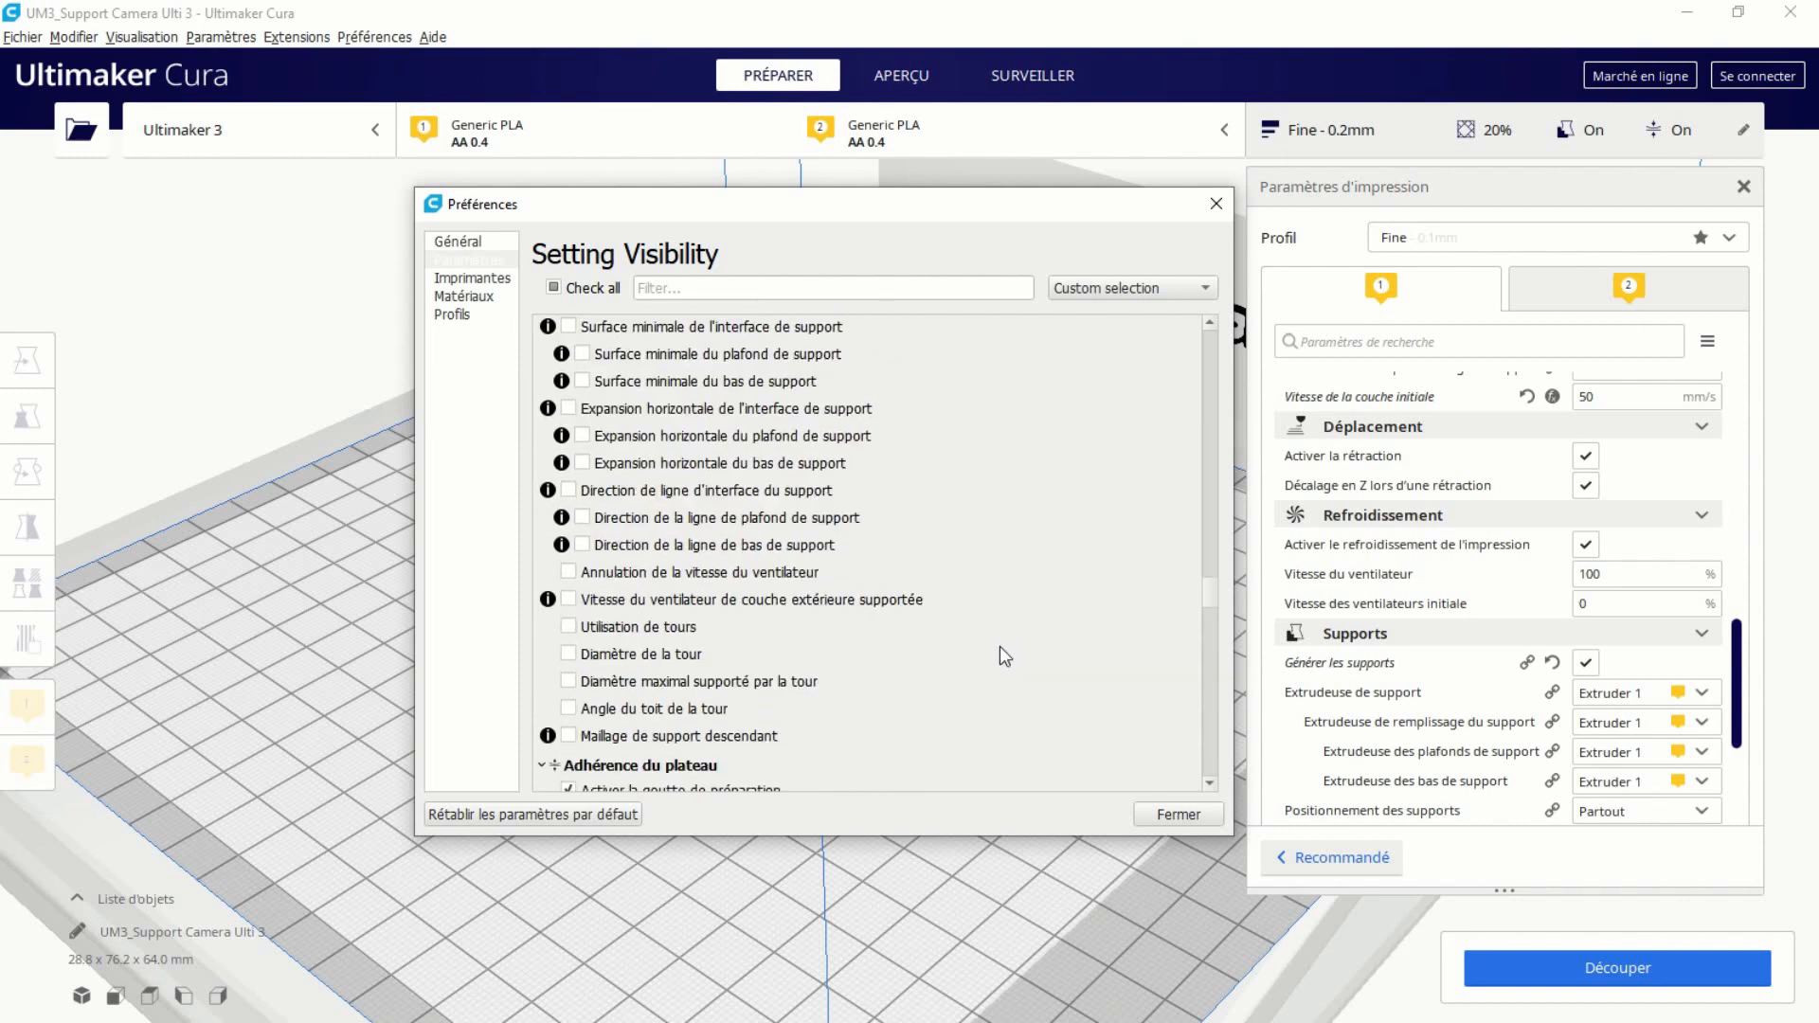
{"action": "left_click", "coordinate": [1178, 815]}
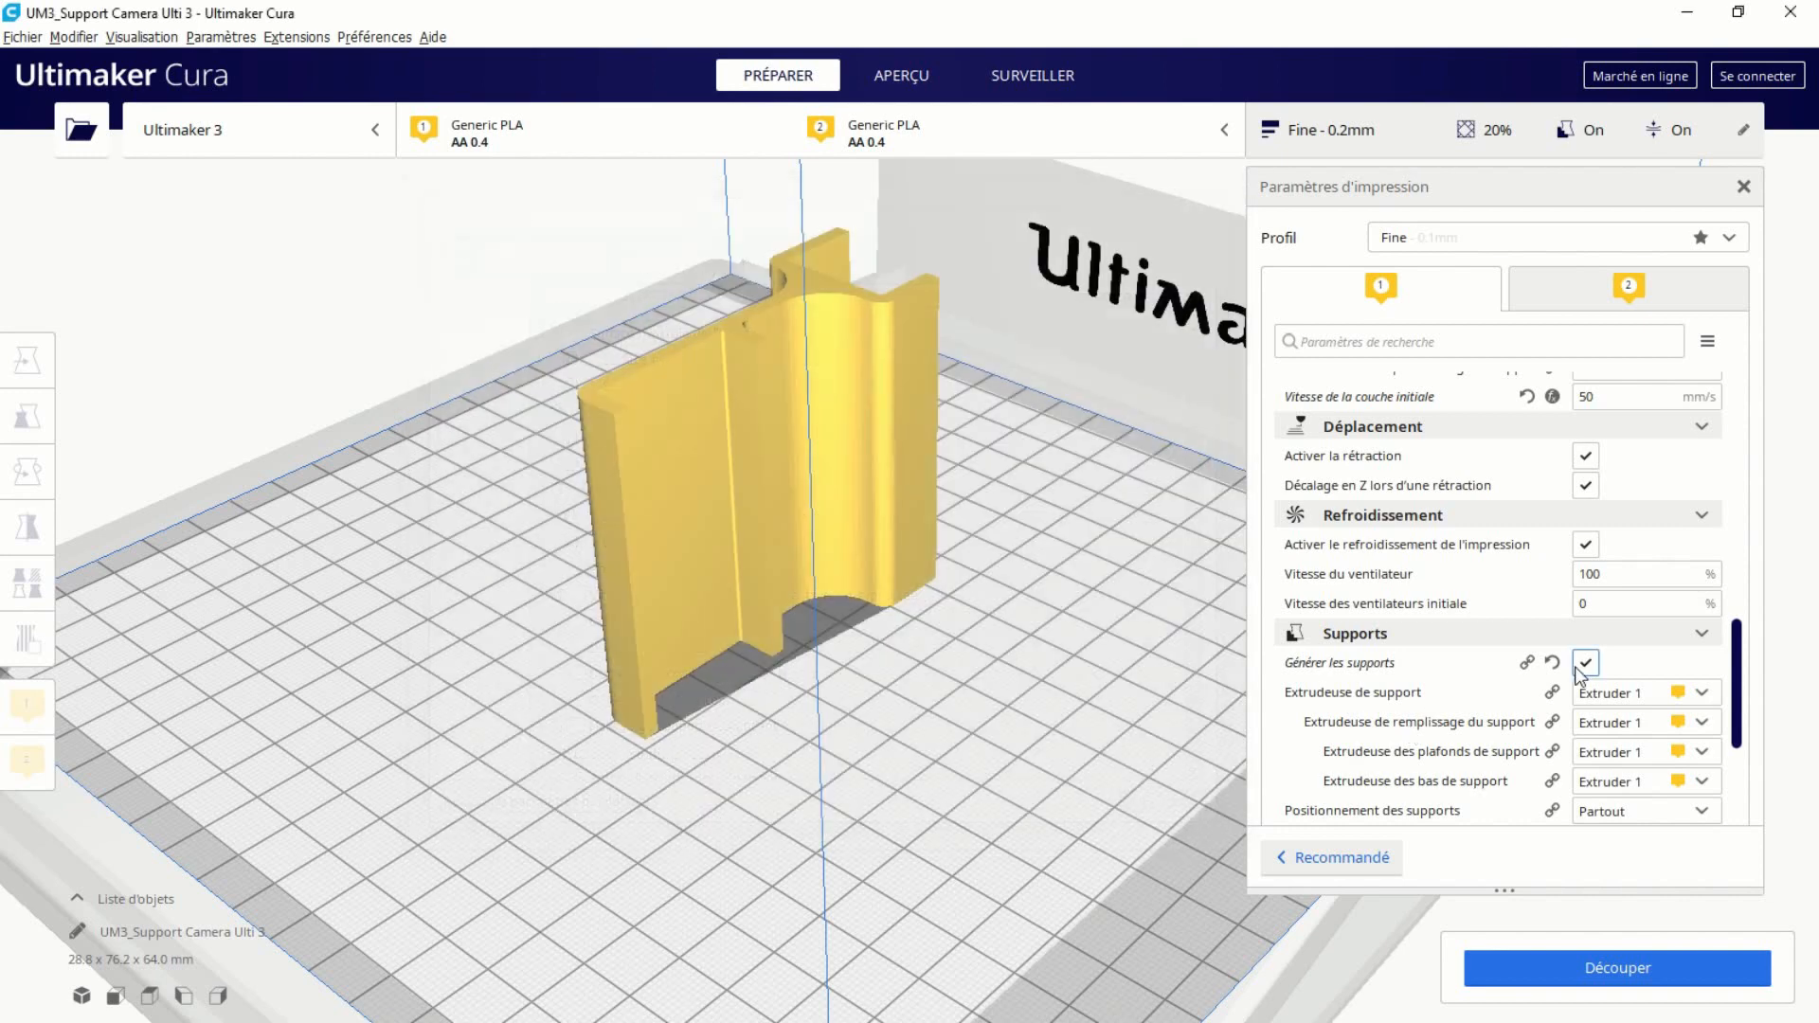
Expand the Adhérence du plateau and Double extrusion categories and set the build plate adhesion type to Bordure.
{"action": "scroll", "coordinate": [1577, 668], "scroll_direction": "down", "scroll_amount": 4}
{"action": "scroll", "coordinate": [1568, 663], "scroll_direction": "down", "scroll_amount": 1}
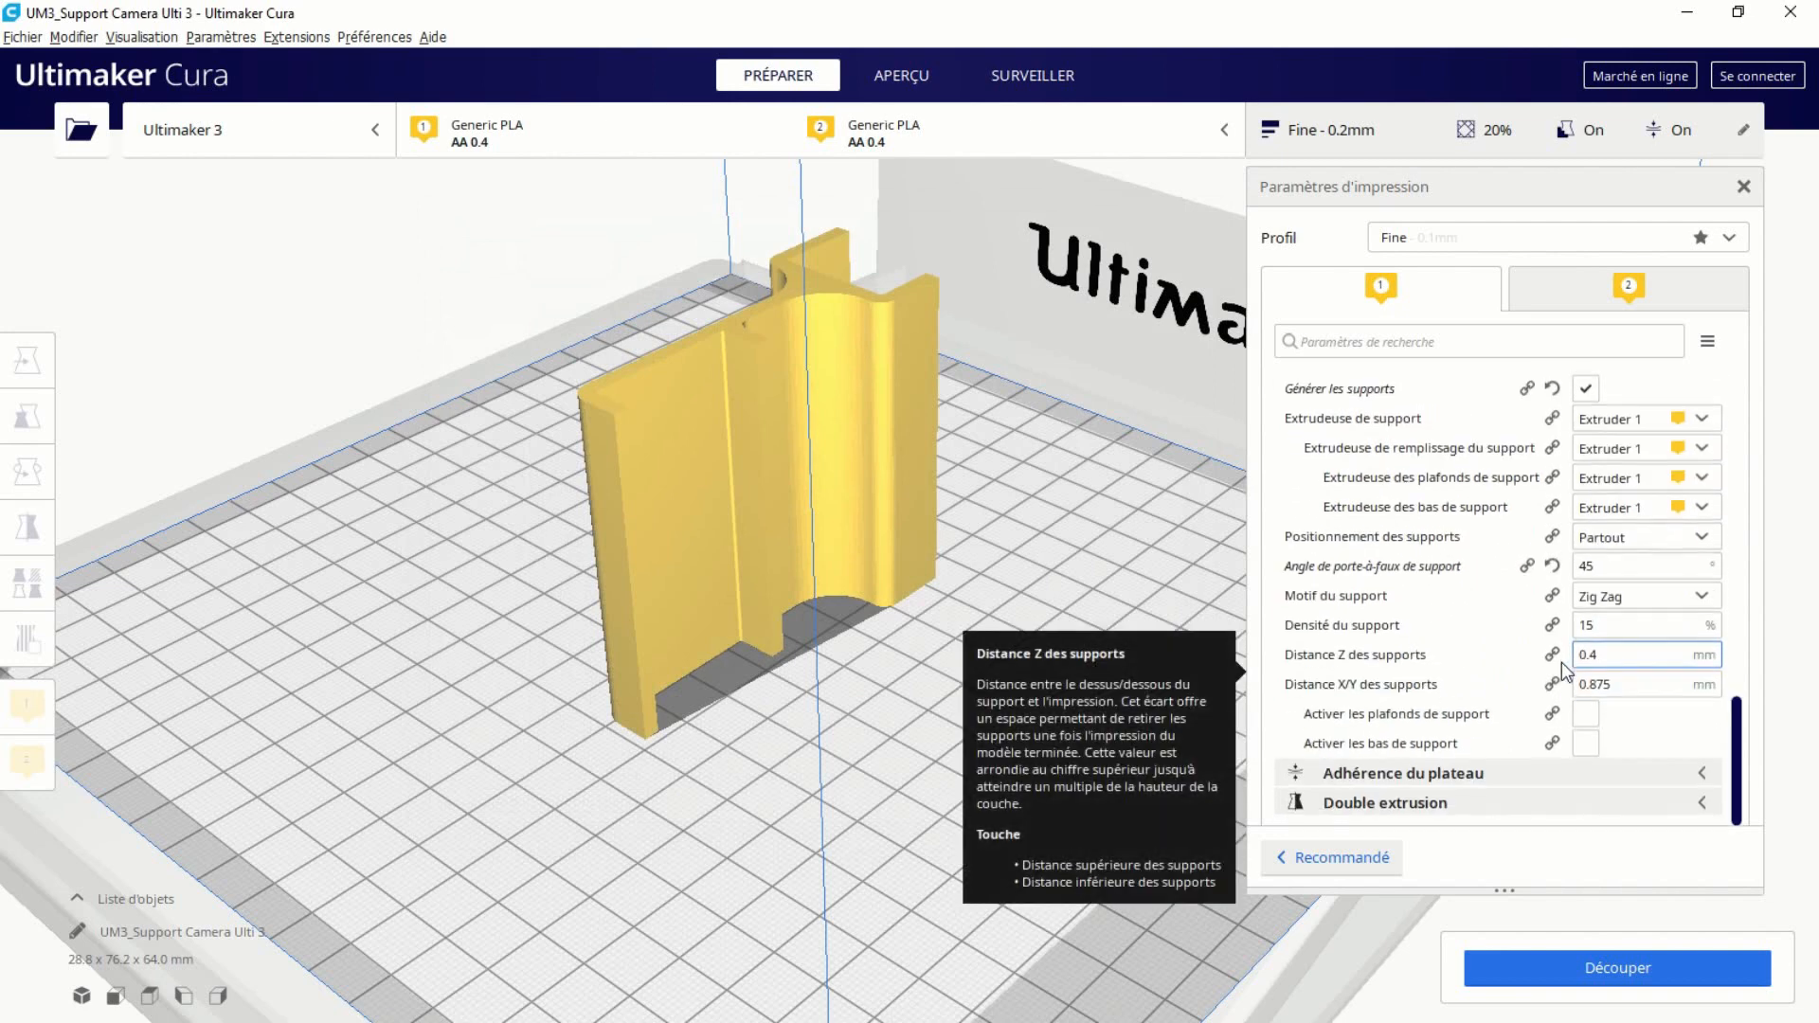
{"action": "left_click", "coordinate": [1700, 780]}
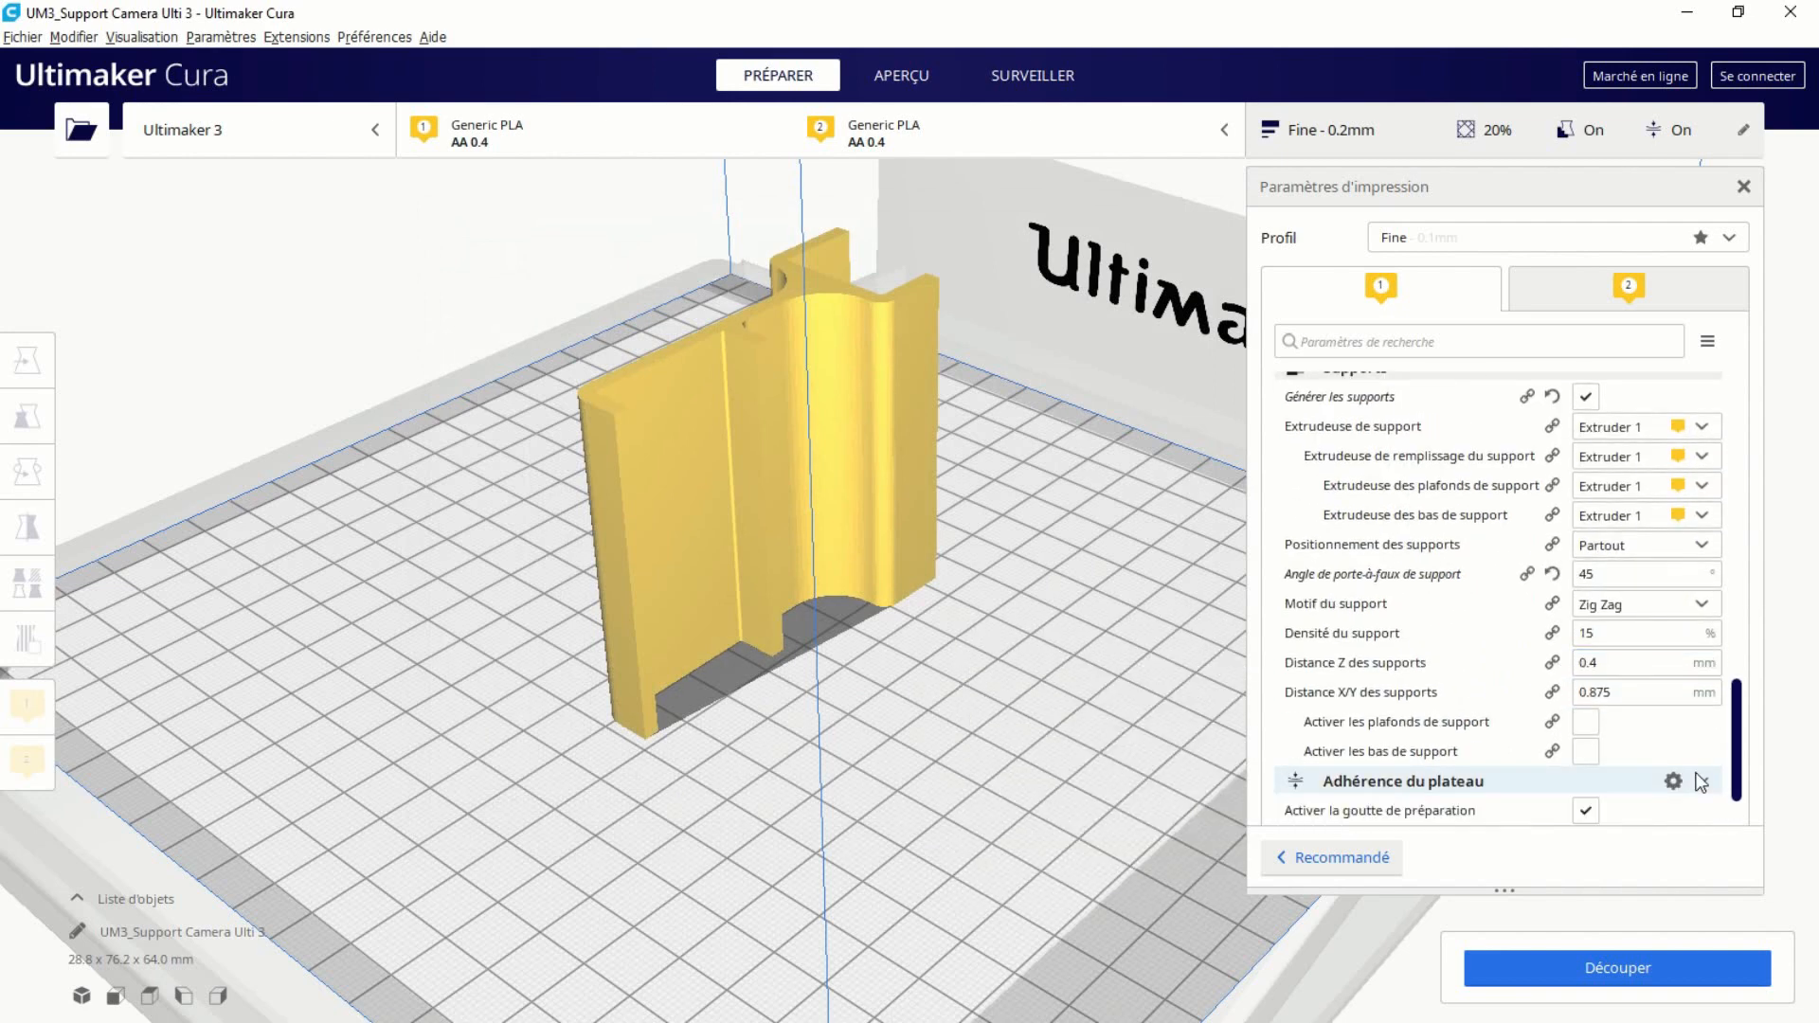
{"action": "scroll", "coordinate": [1686, 758], "scroll_direction": "down", "scroll_amount": 2}
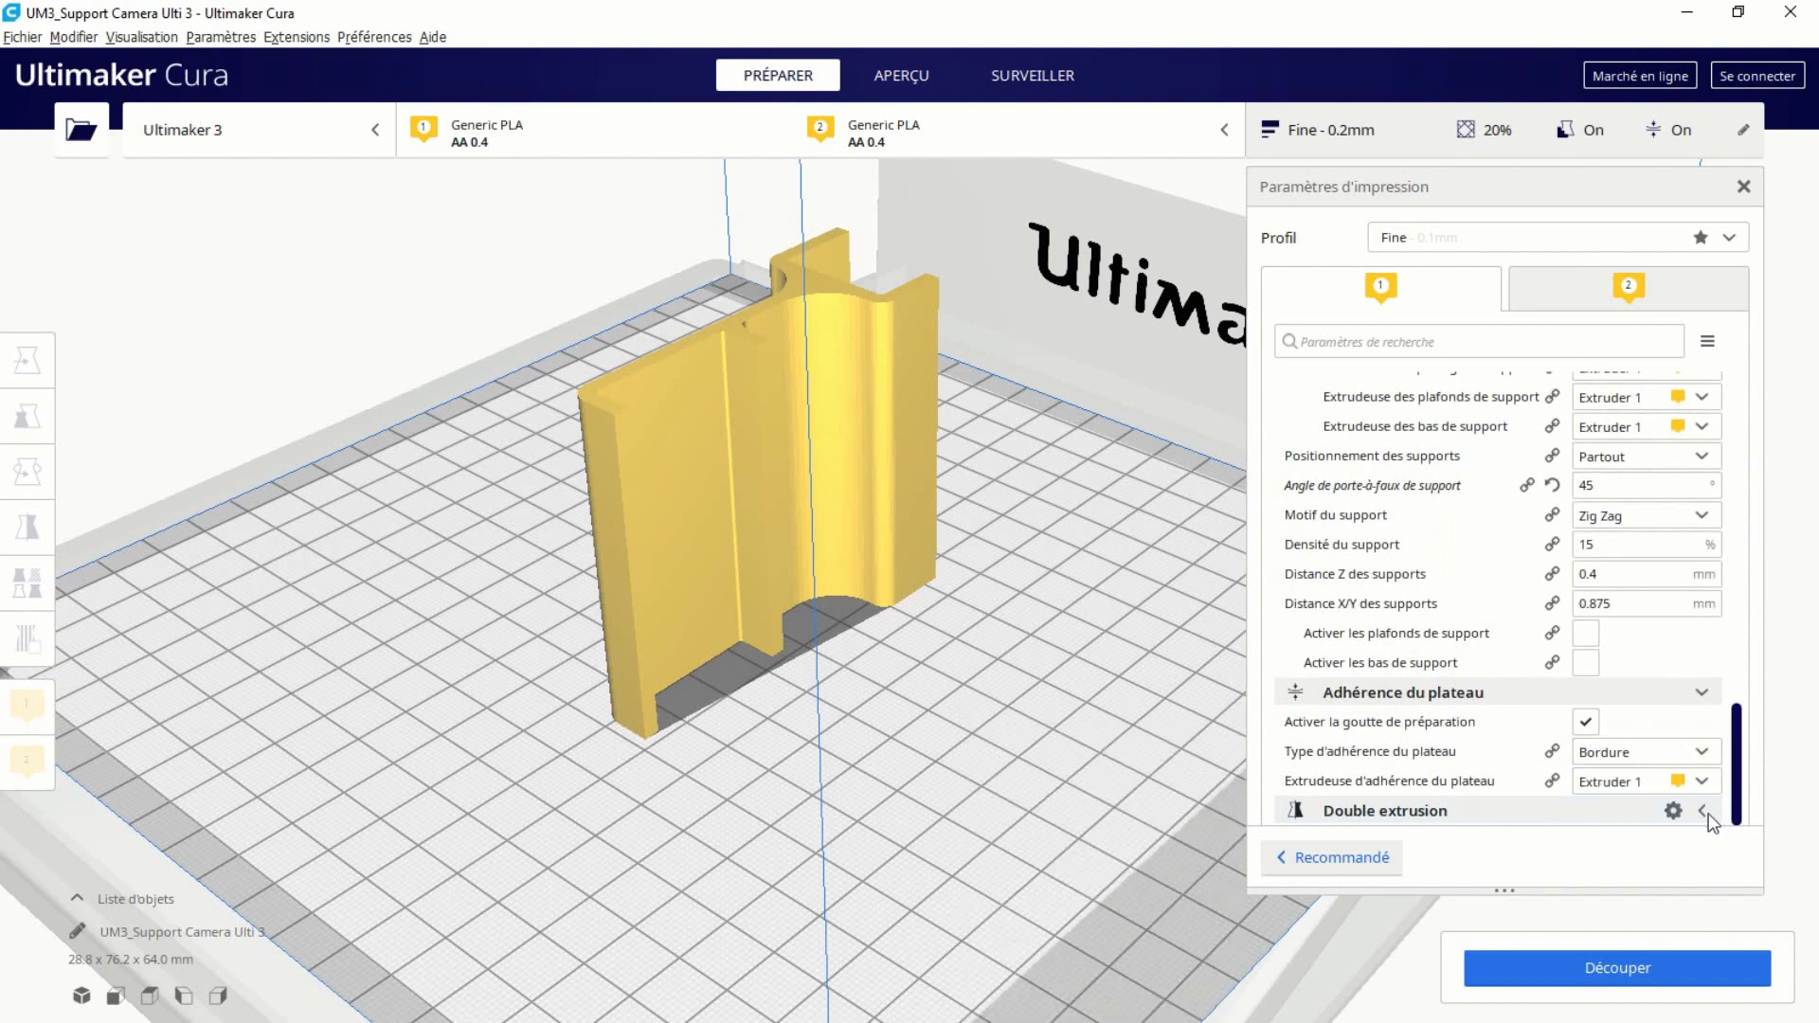
{"action": "scroll", "coordinate": [1680, 788], "scroll_direction": "down", "scroll_amount": 1}
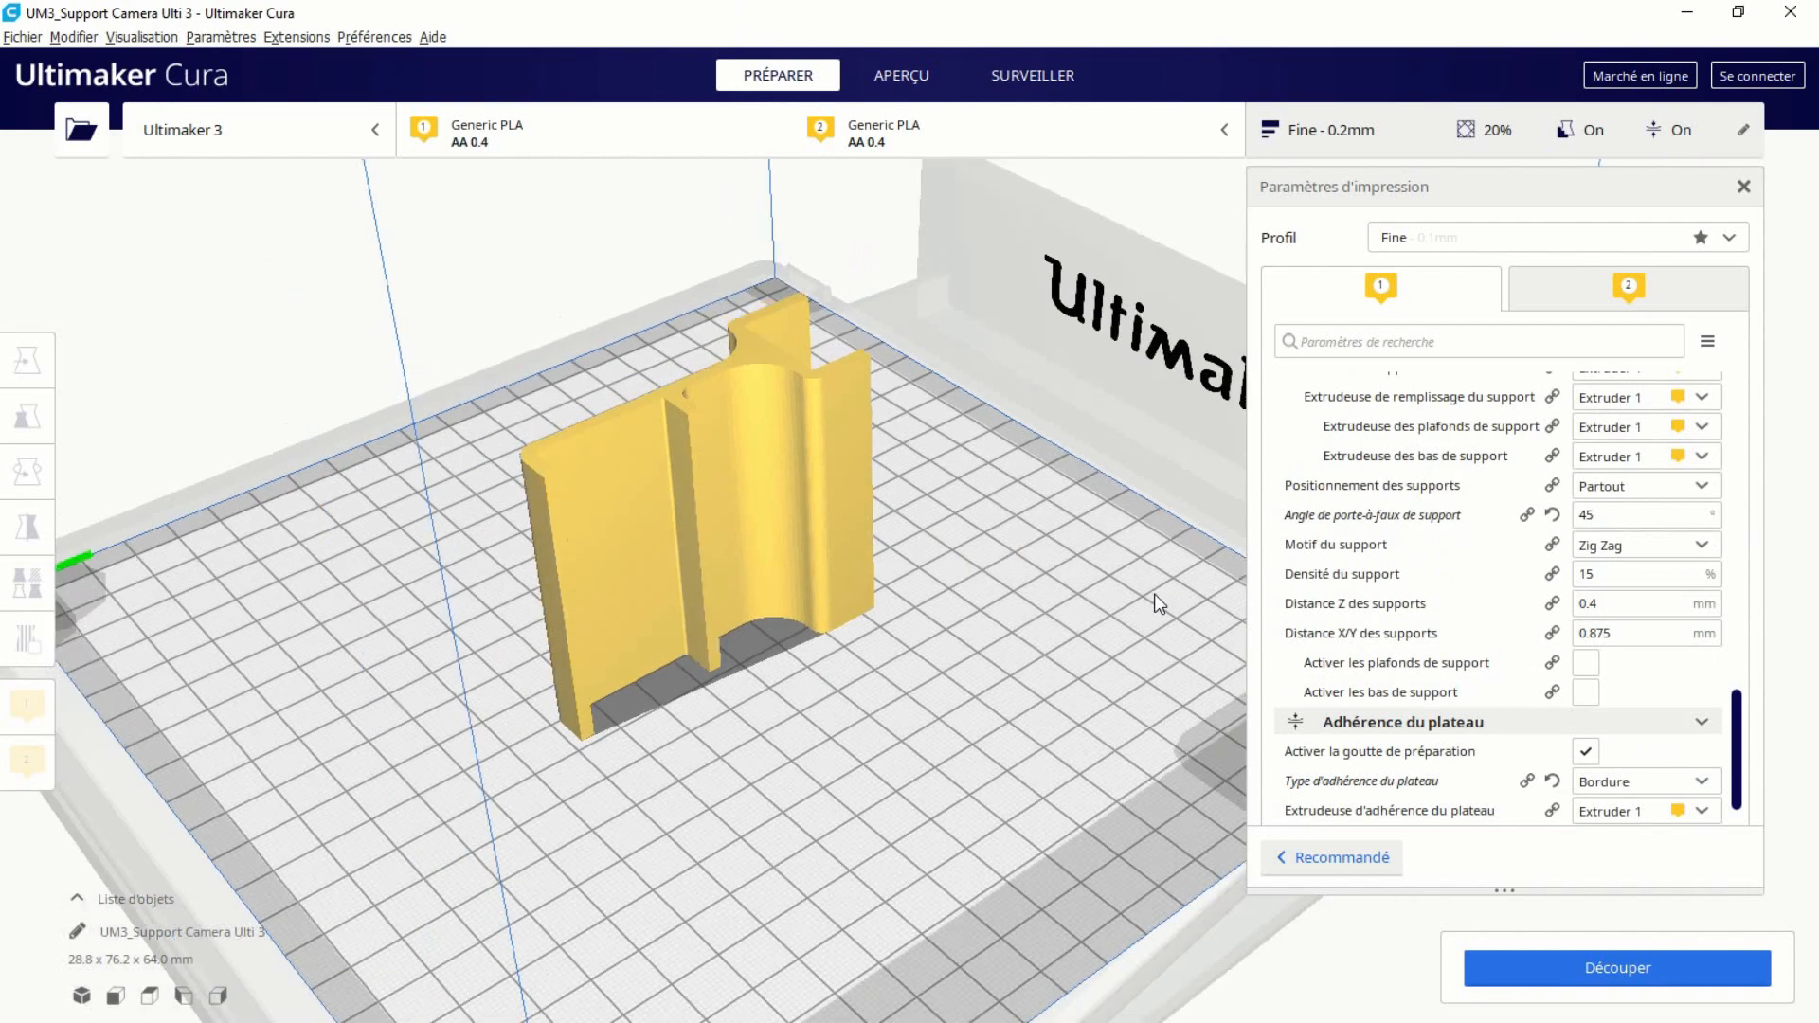
{"action": "scroll", "coordinate": [1157, 603], "scroll_direction": "up", "scroll_amount": 8}
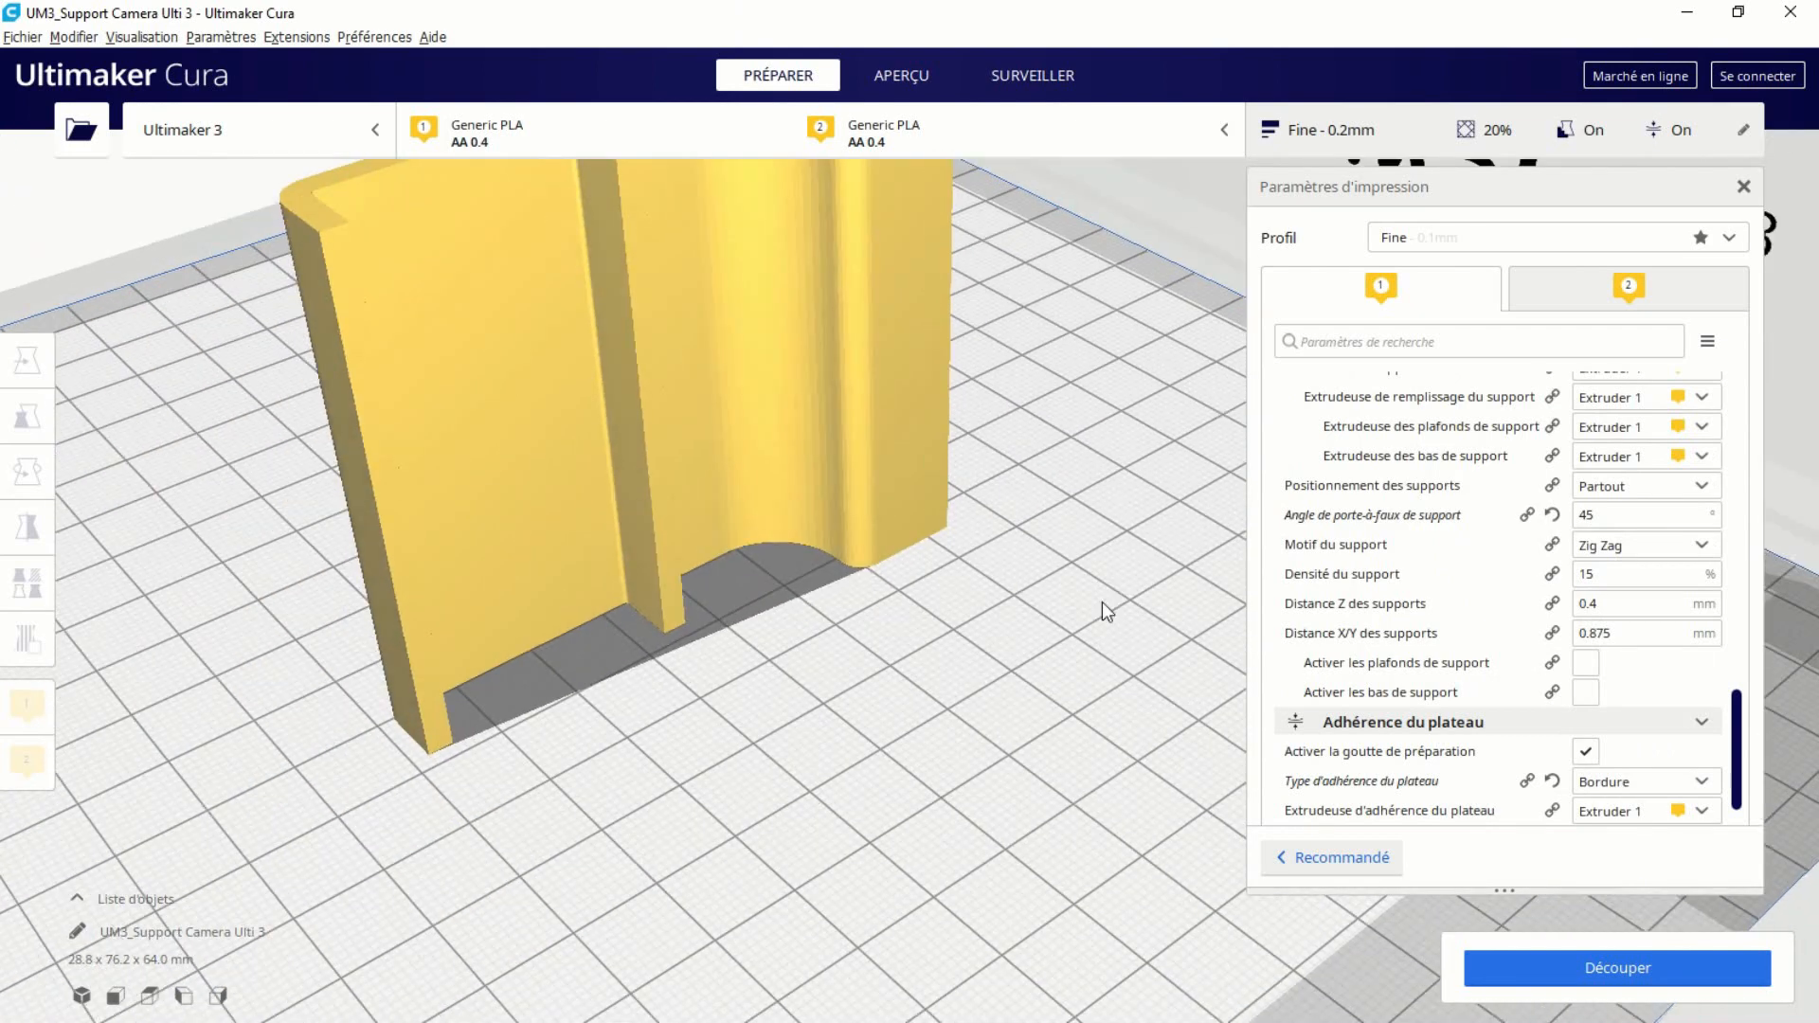
{"action": "right_click_drag", "start_coordinate": [1101, 601], "coordinate": [1209, 691]}
{"action": "scroll", "coordinate": [1643, 754], "scroll_direction": "down", "scroll_amount": 2}
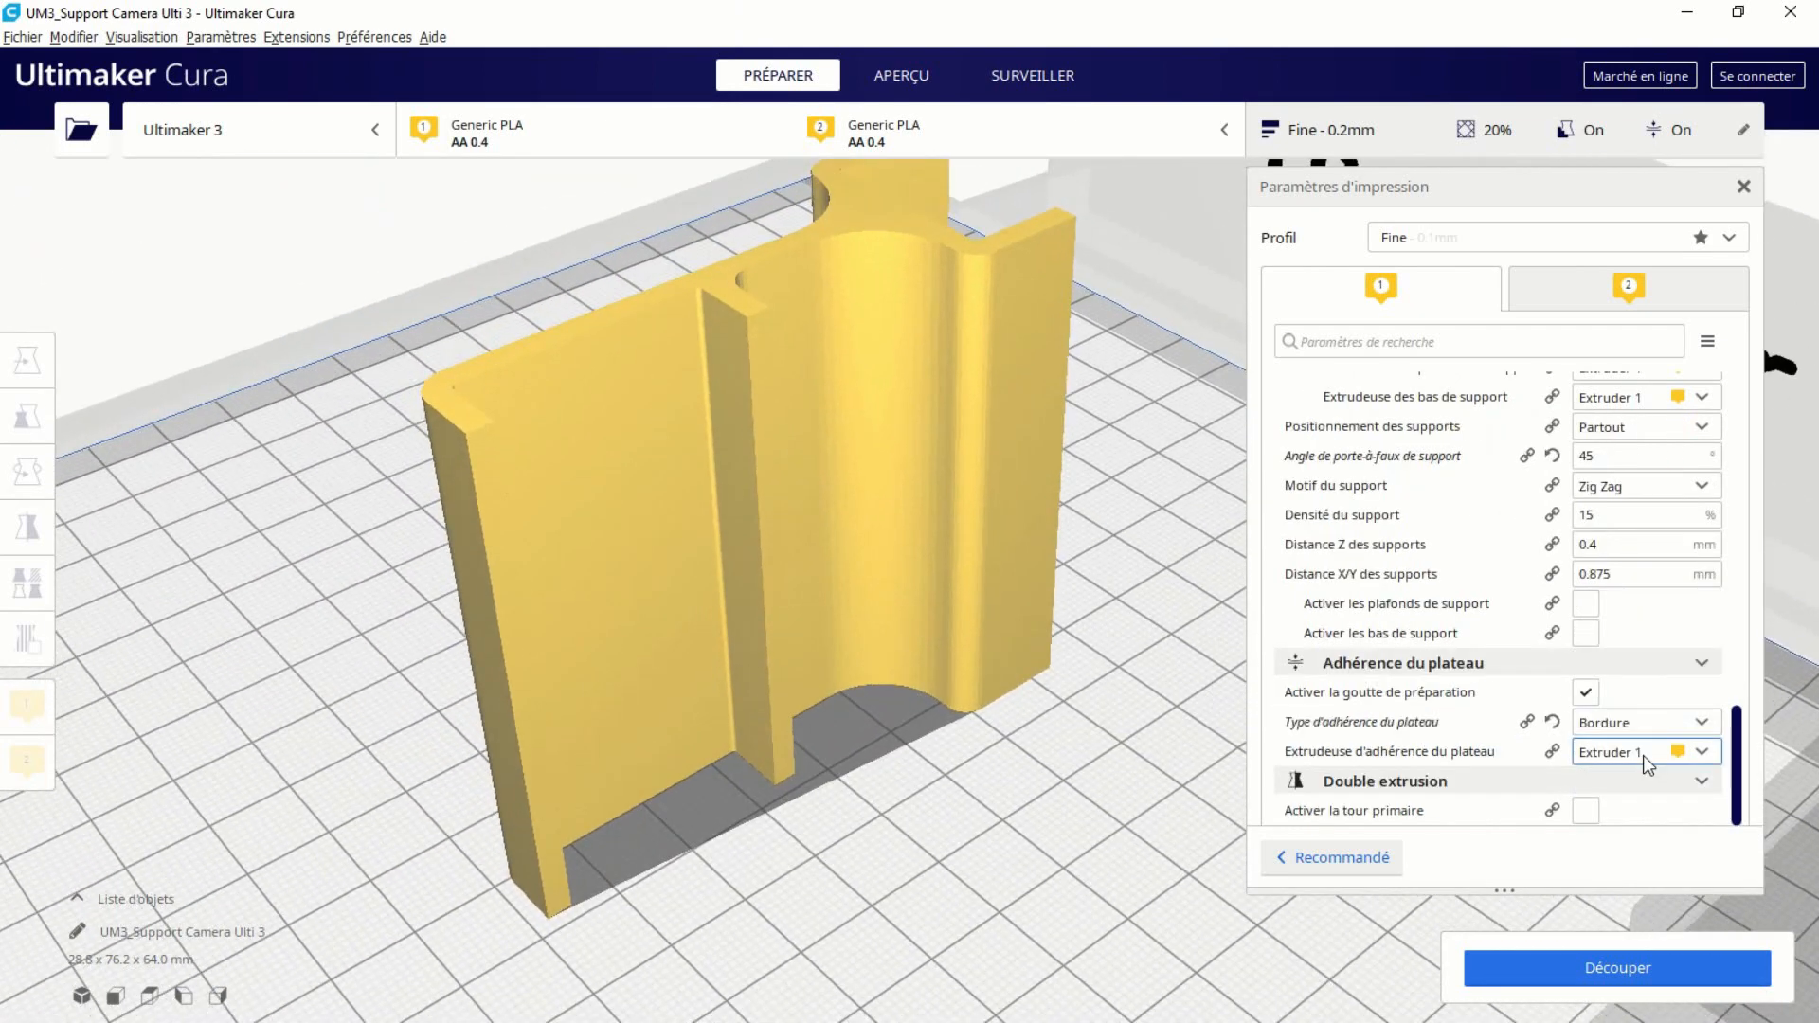
Slice the model with the Bordure adhesion and inspect the brim in the layer preview.
{"action": "left_click", "coordinate": [1600, 959]}
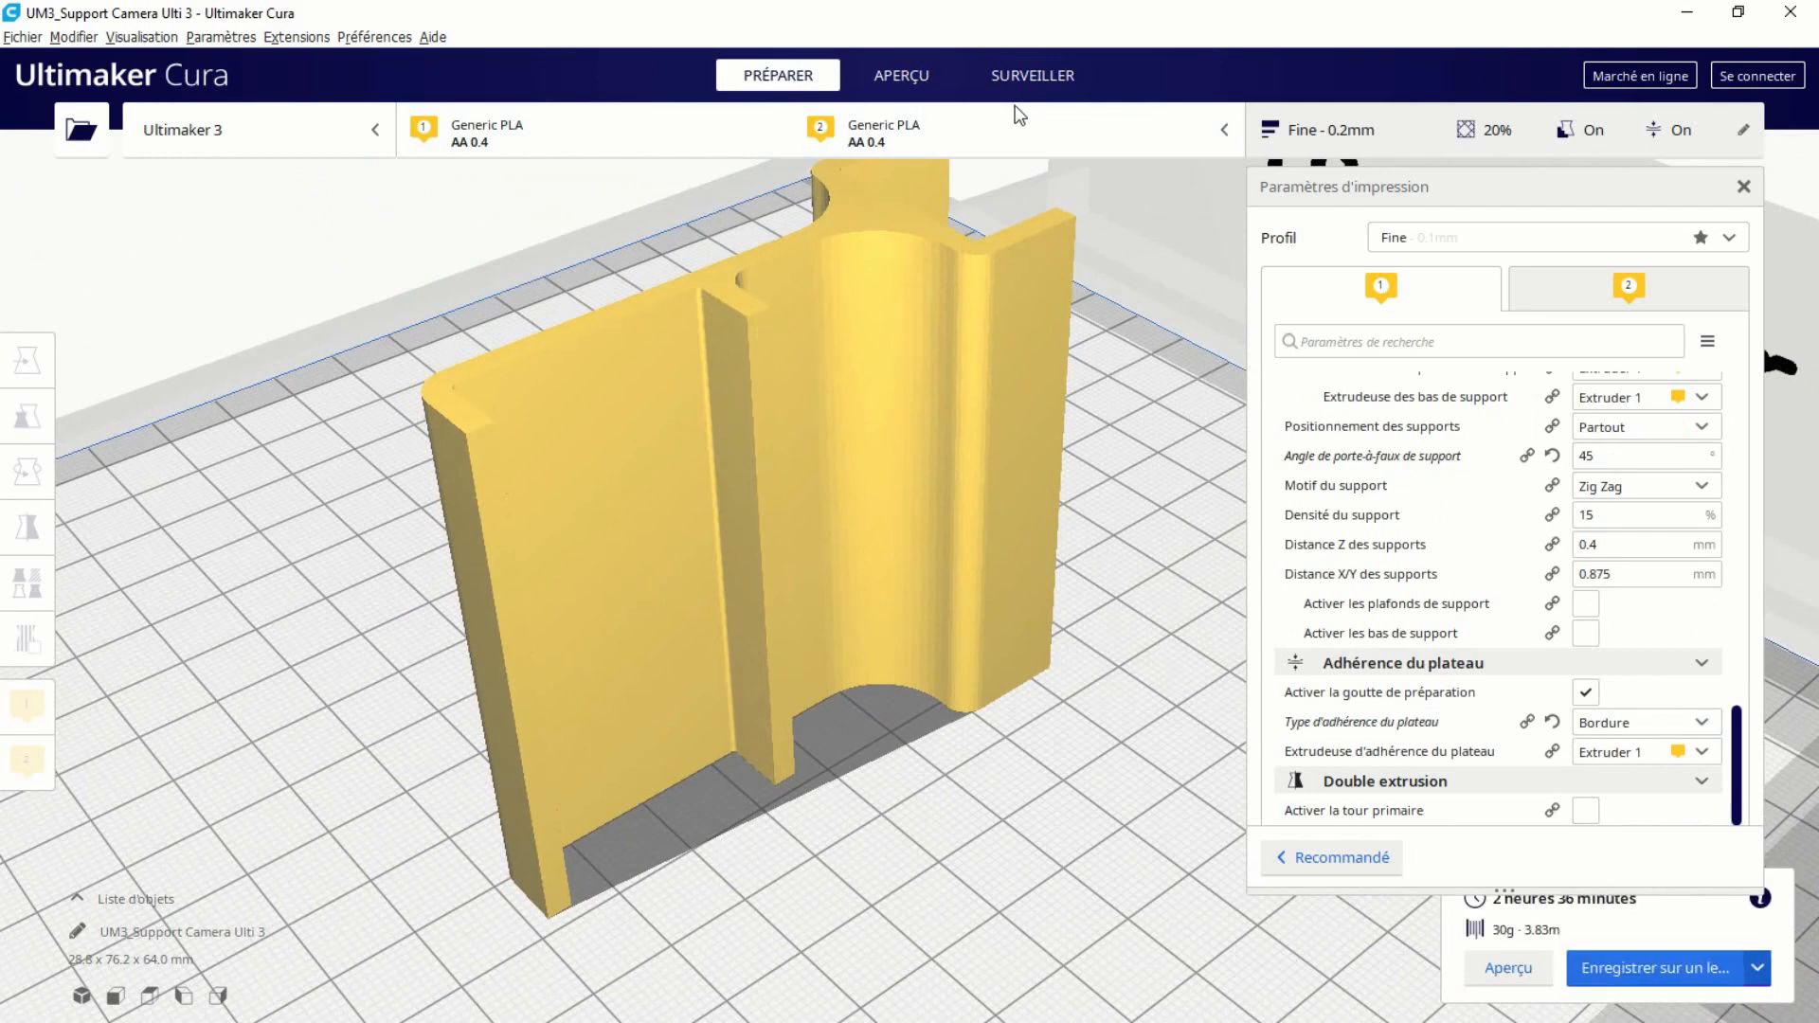
{"action": "left_click", "coordinate": [1500, 968]}
{"action": "right_click_drag", "start_coordinate": [1060, 796], "coordinate": [972, 701]}
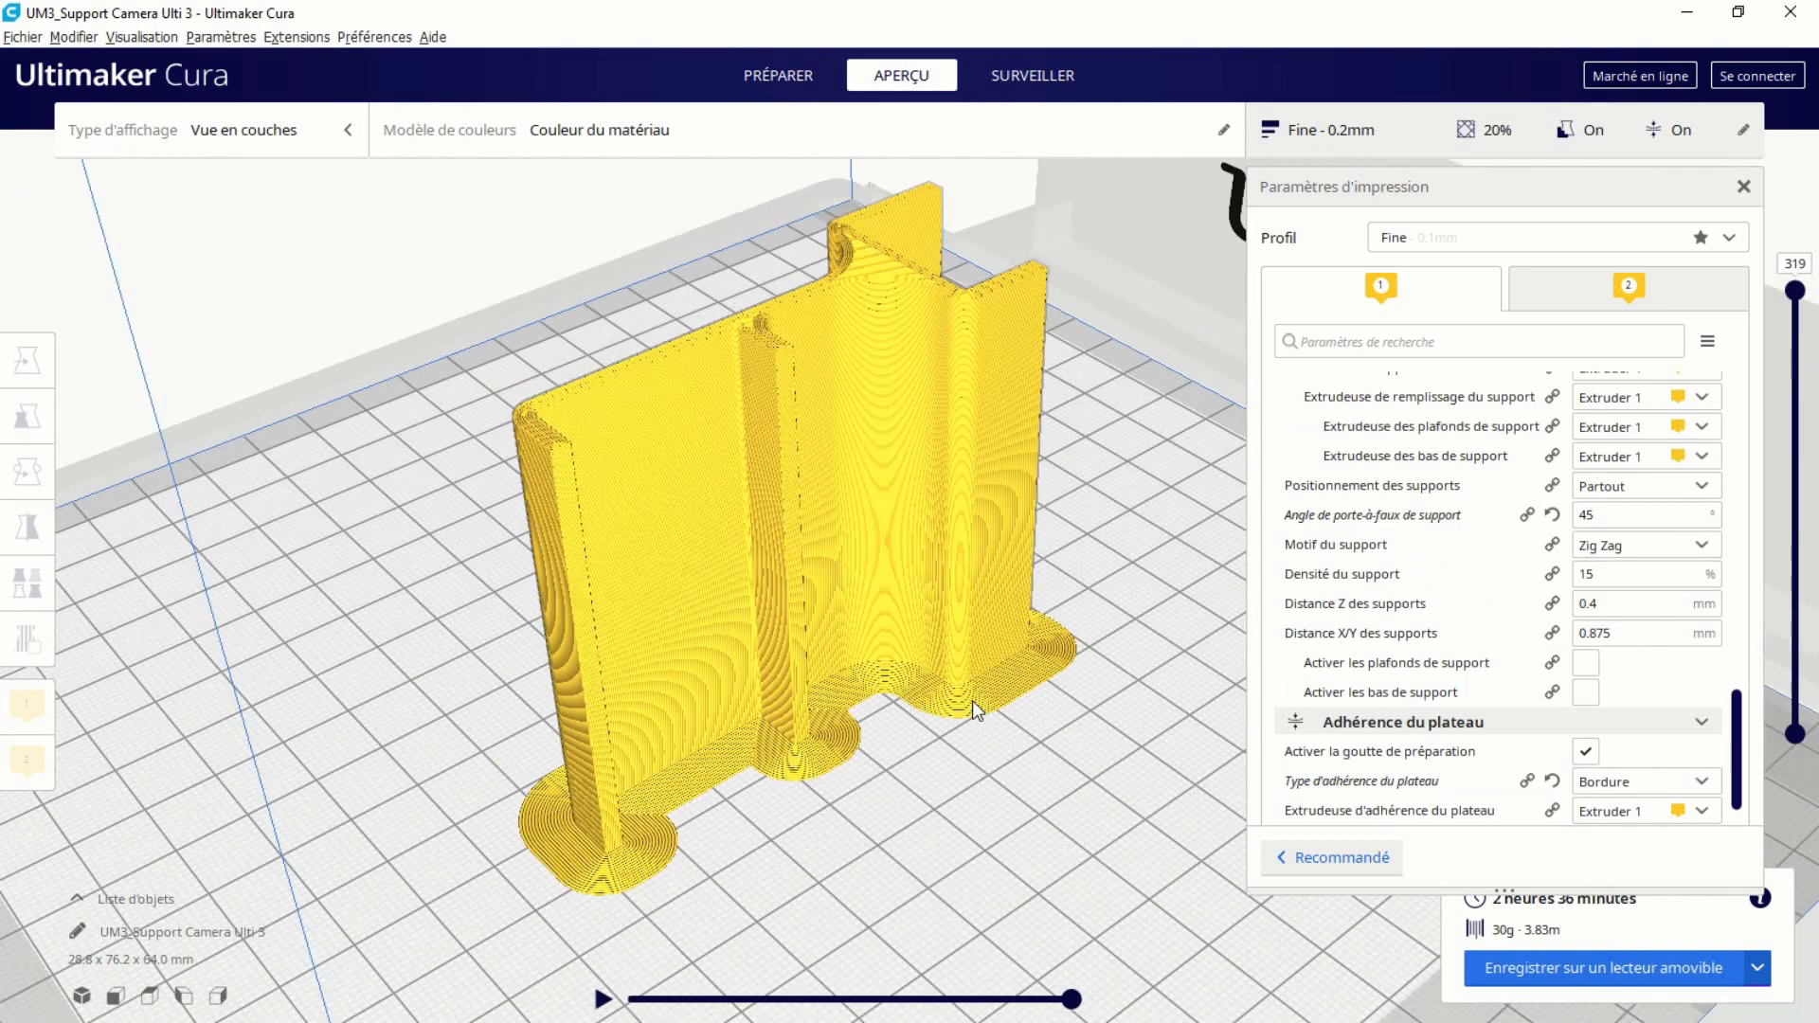
Make the Largeur de la bordure setting visible under Adhérence du plateau and set the brim width to 10 mm.
{"action": "scroll", "coordinate": [1550, 702], "scroll_direction": "down", "scroll_amount": 1}
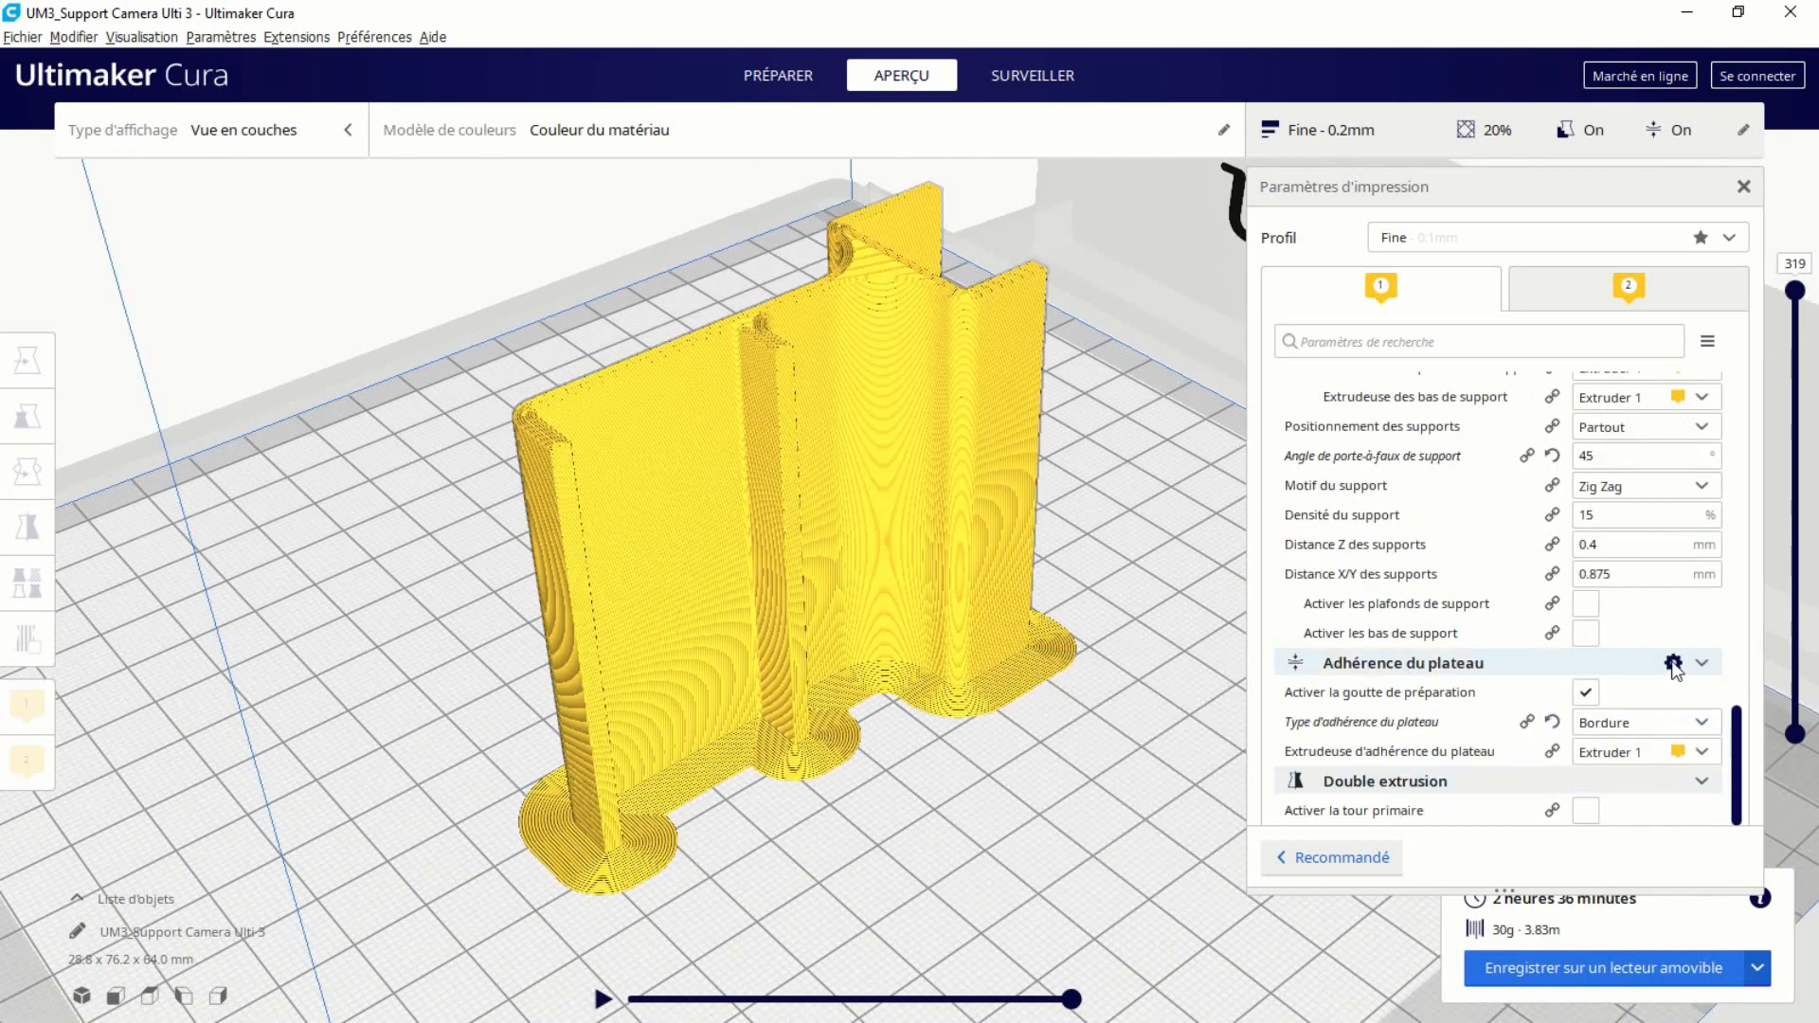
{"action": "left_click", "coordinate": [1673, 662]}
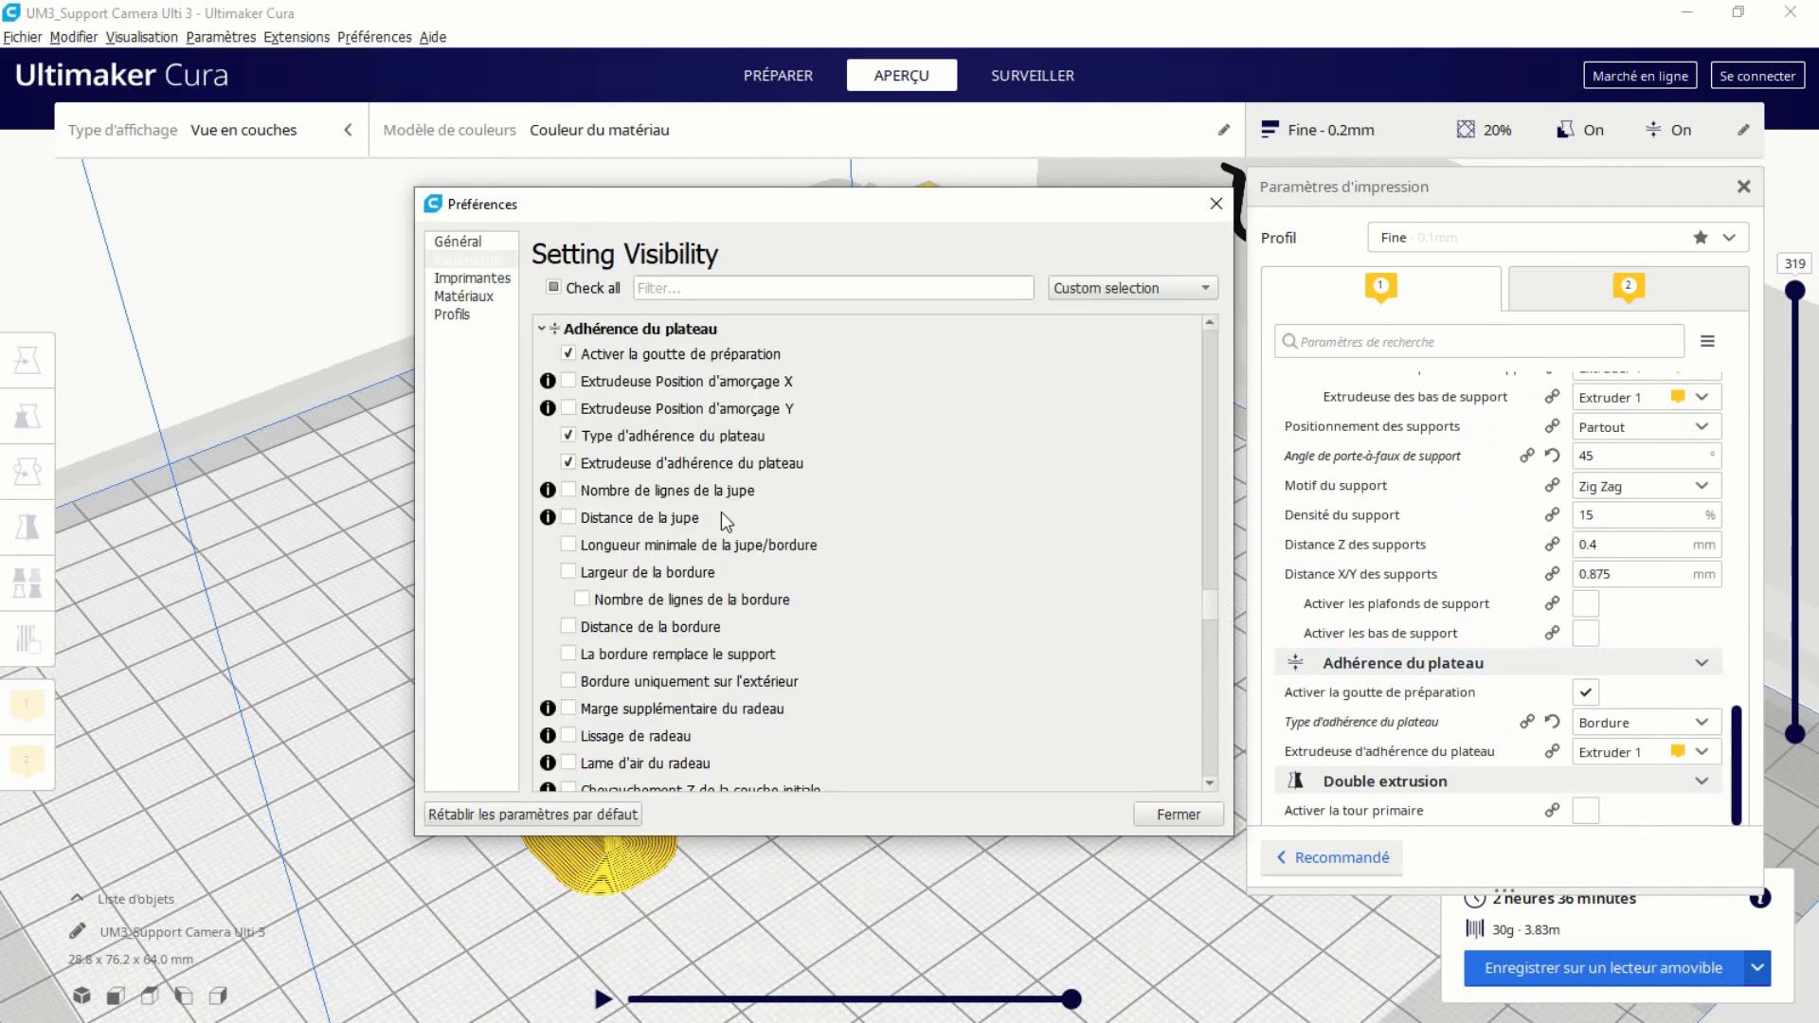
{"action": "left_click", "coordinate": [680, 572]}
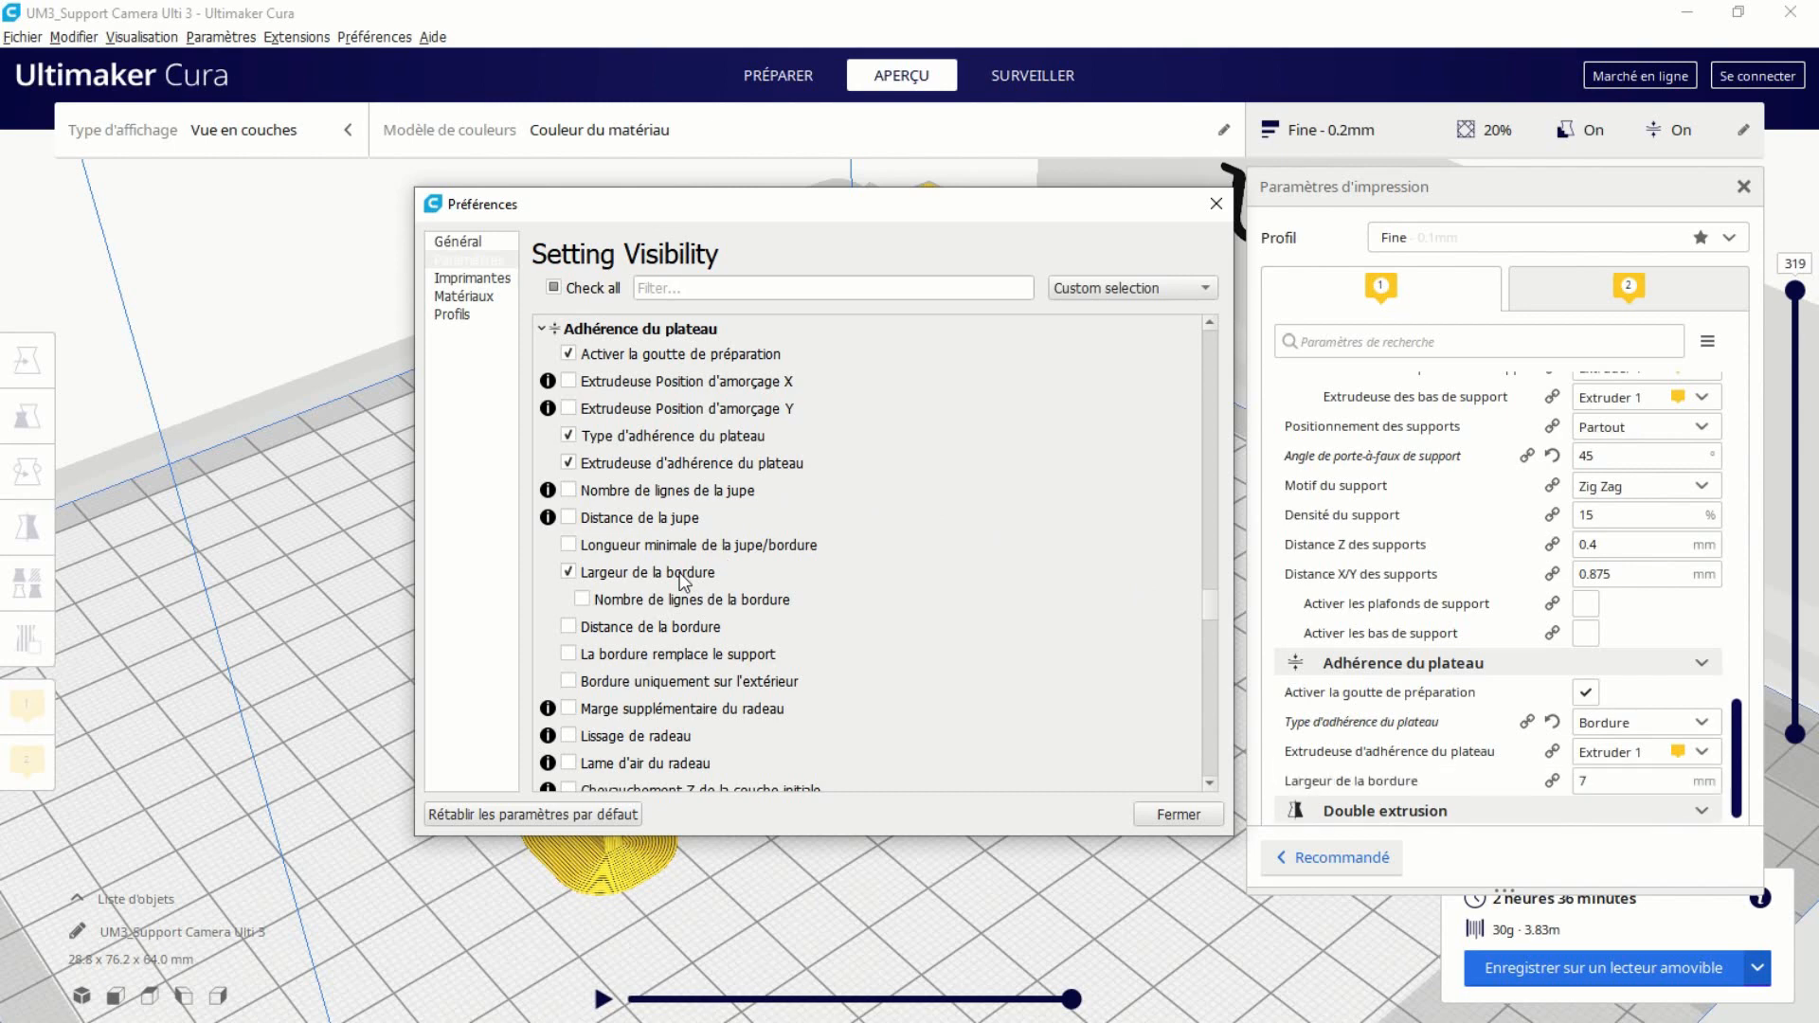
{"action": "left_click", "coordinate": [1178, 815]}
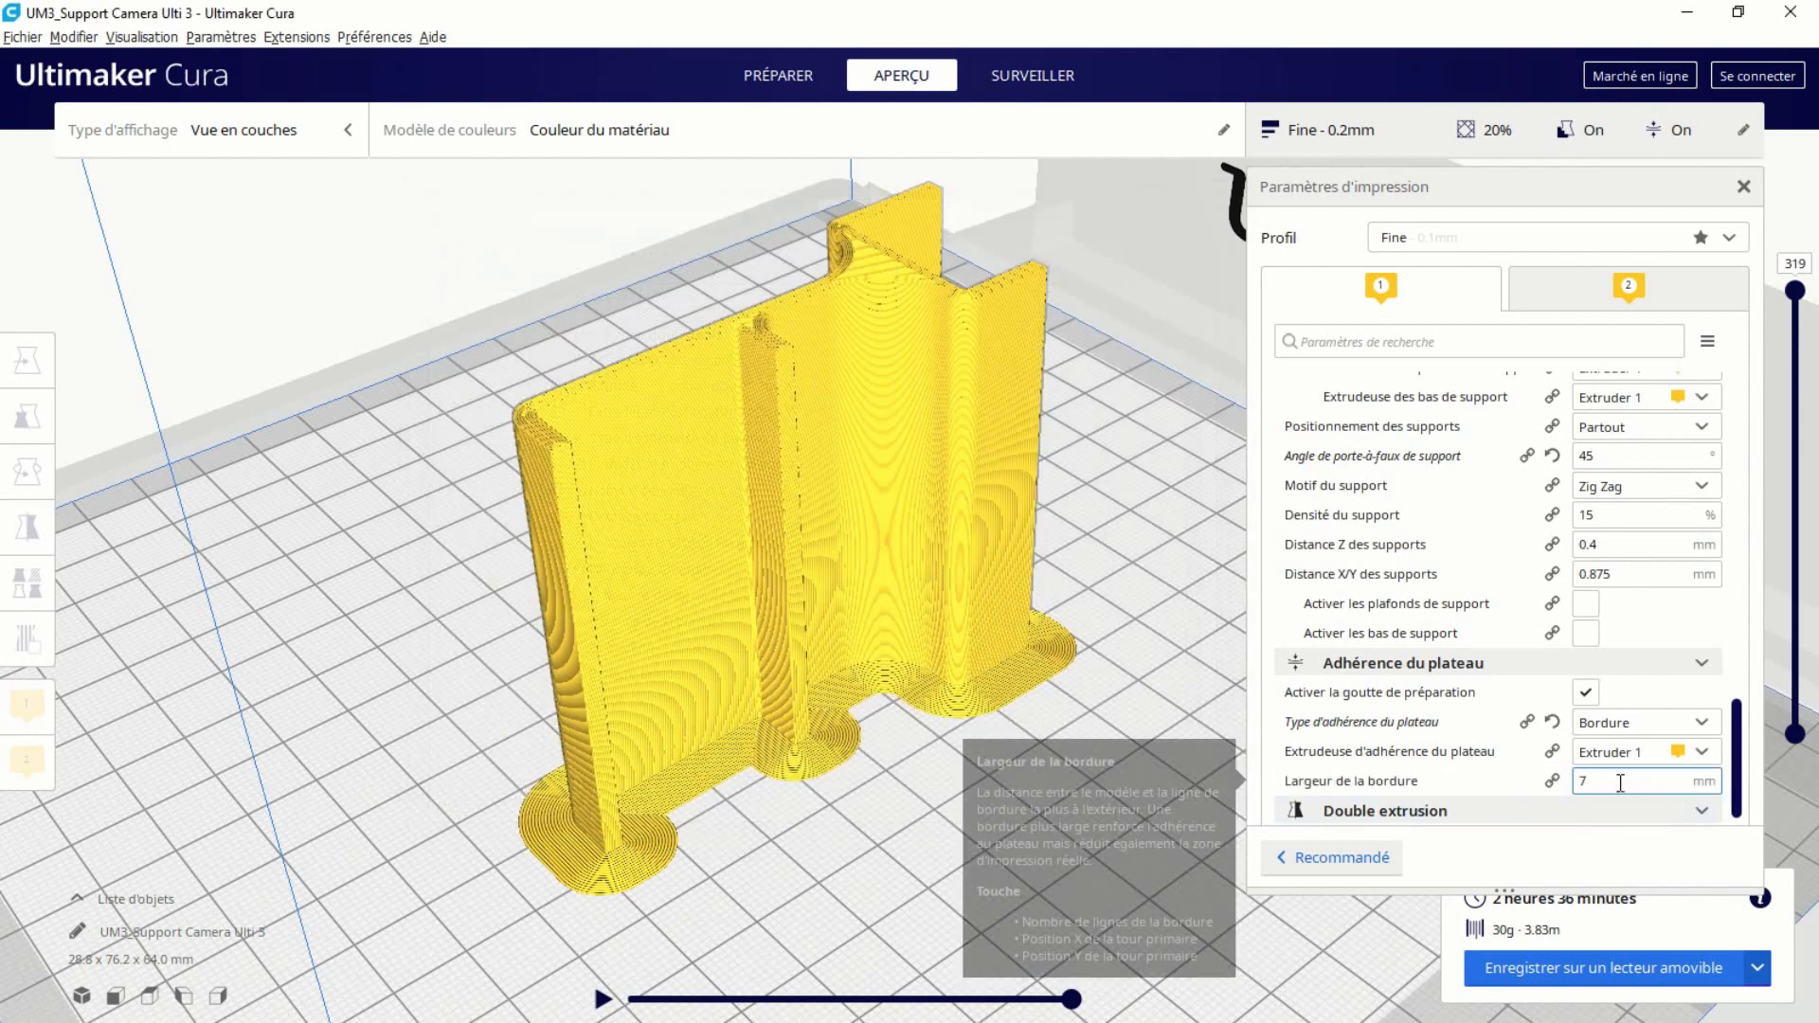
{"action": "key", "text": "BackSpace"}
{"action": "type", "text": "10"}
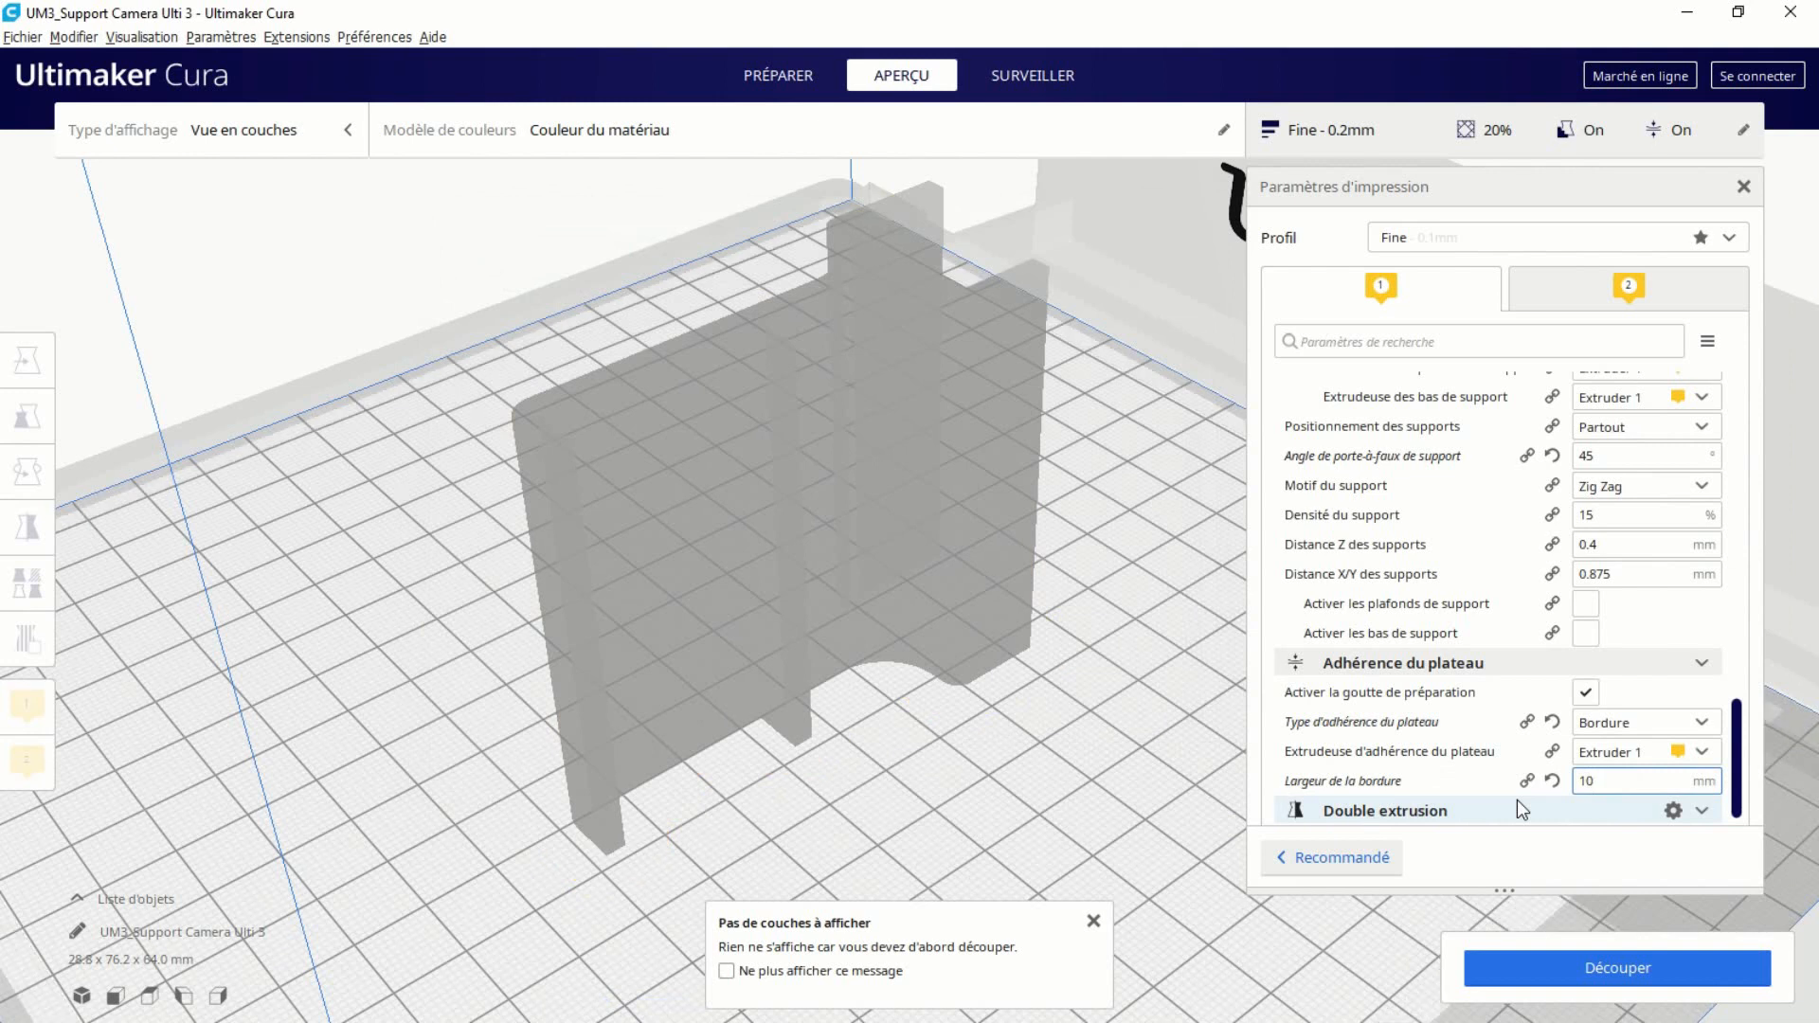
Slice the model again and examine the 10 mm brim around its base up close.
{"action": "left_click", "coordinate": [1601, 970]}
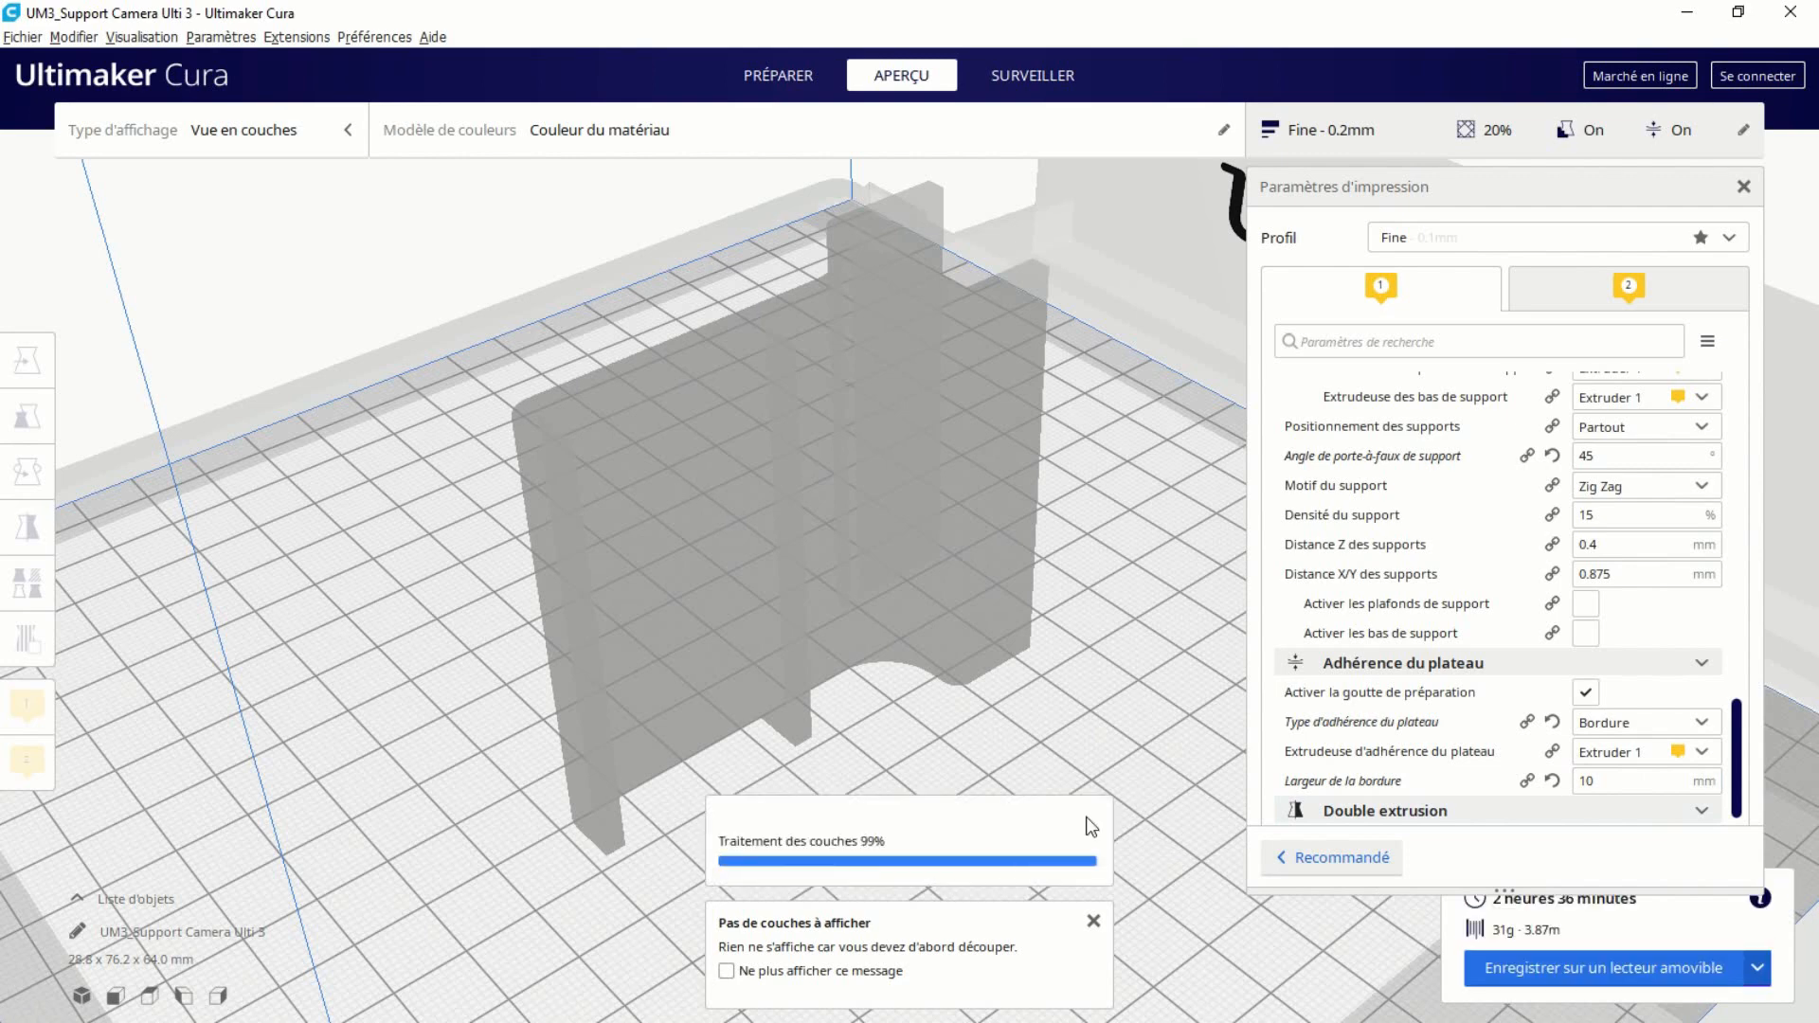
{"action": "right_click_drag", "start_coordinate": [1039, 853], "coordinate": [797, 846]}
{"action": "scroll", "coordinate": [792, 838], "scroll_direction": "up", "scroll_amount": 6}
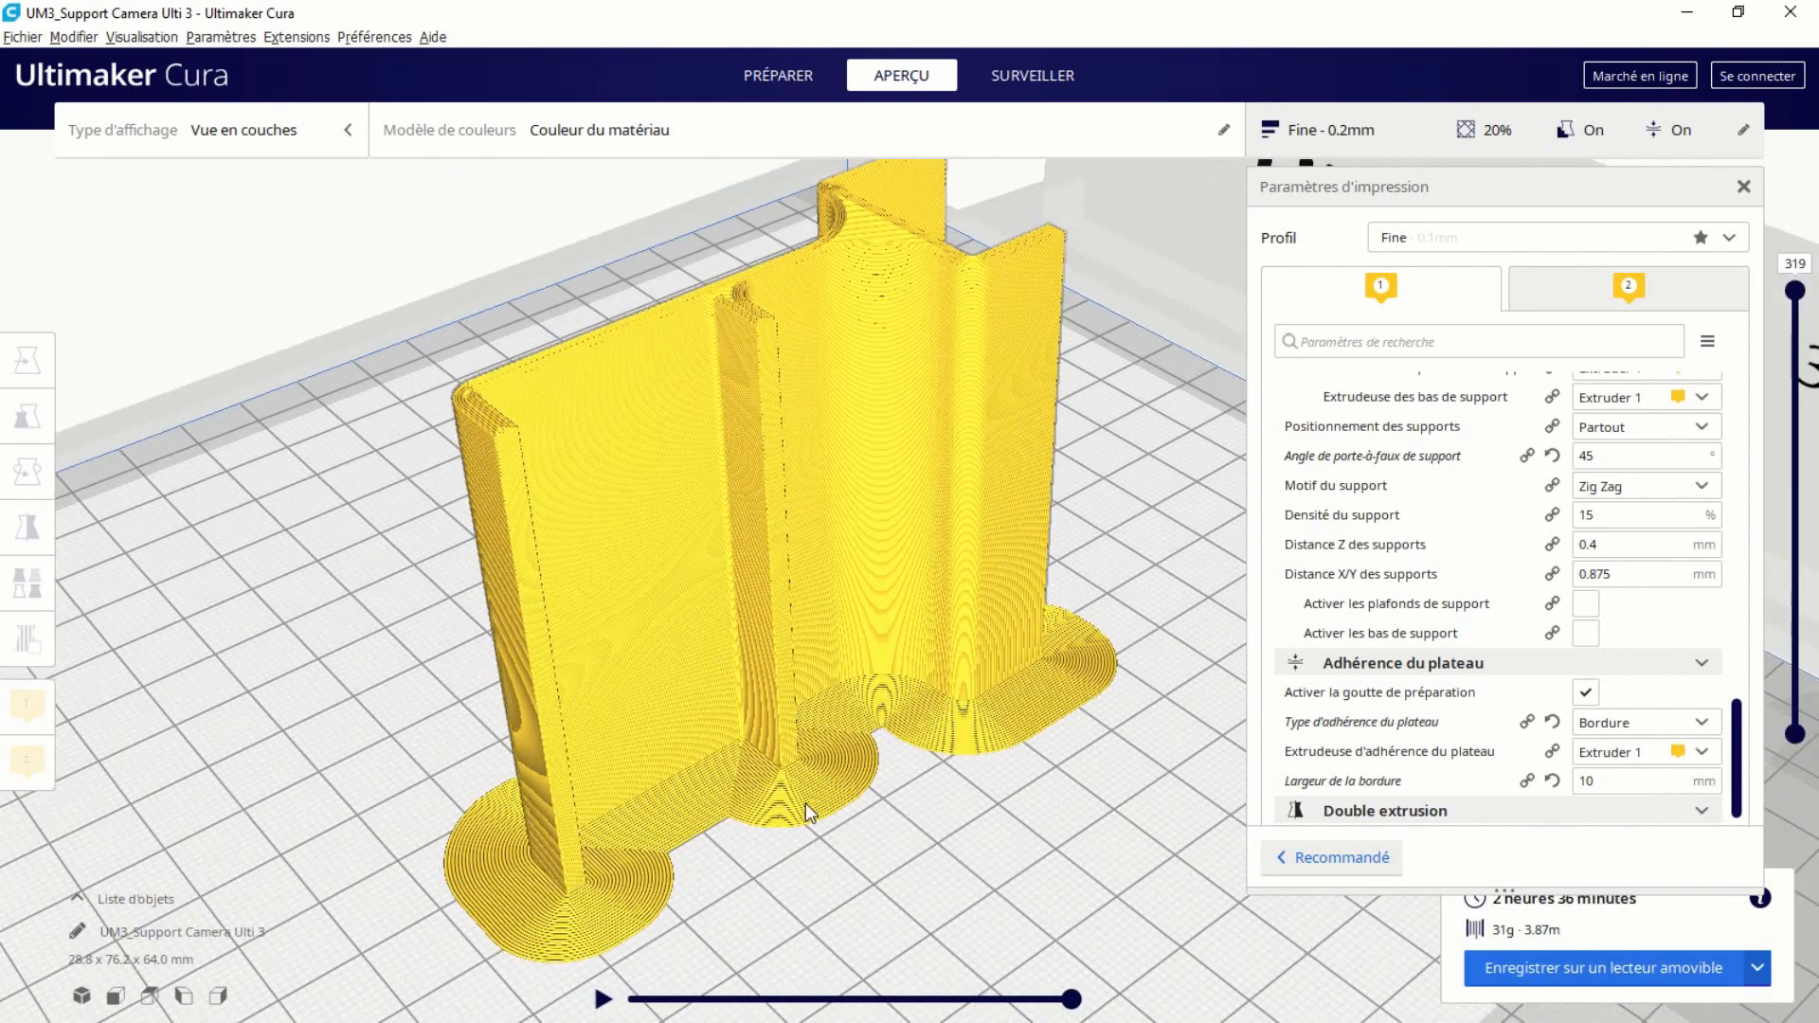
{"action": "right_click_drag", "start_coordinate": [862, 726], "coordinate": [665, 666]}
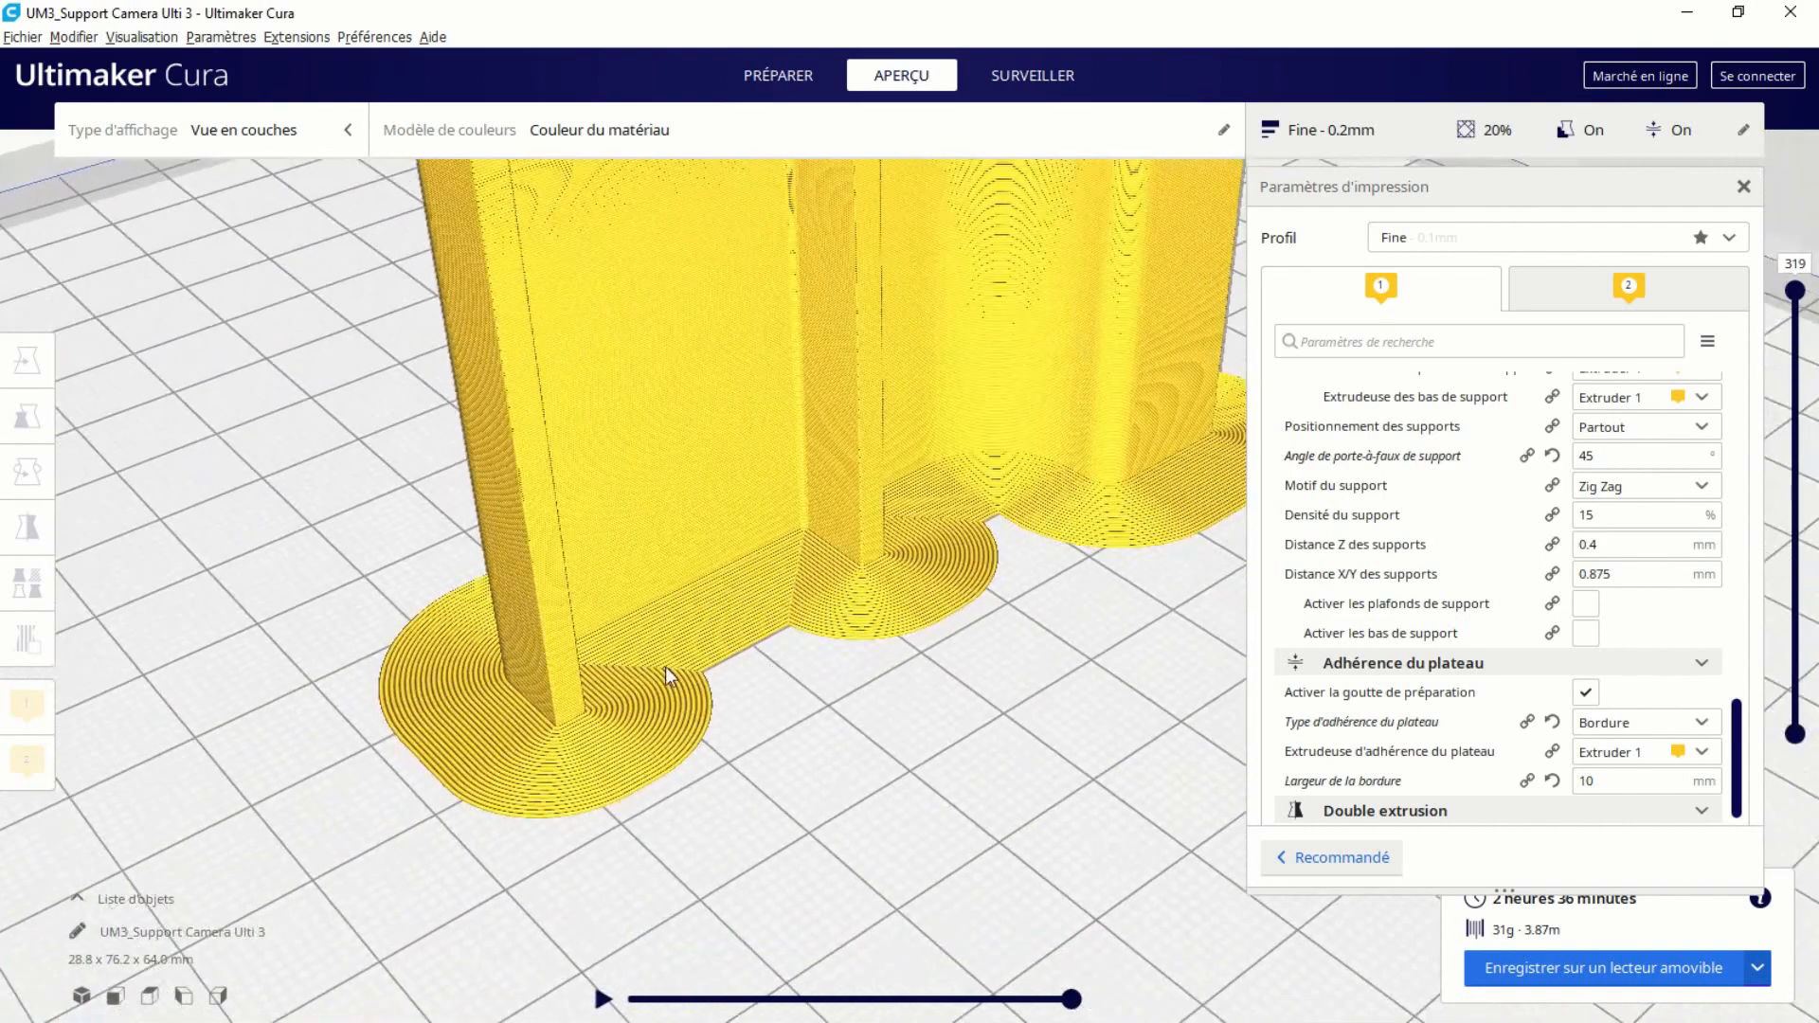
Set the build plate adhesion type to Jupe, slice the model, and inspect the skirt around it.
{"action": "left_click", "coordinate": [1629, 725]}
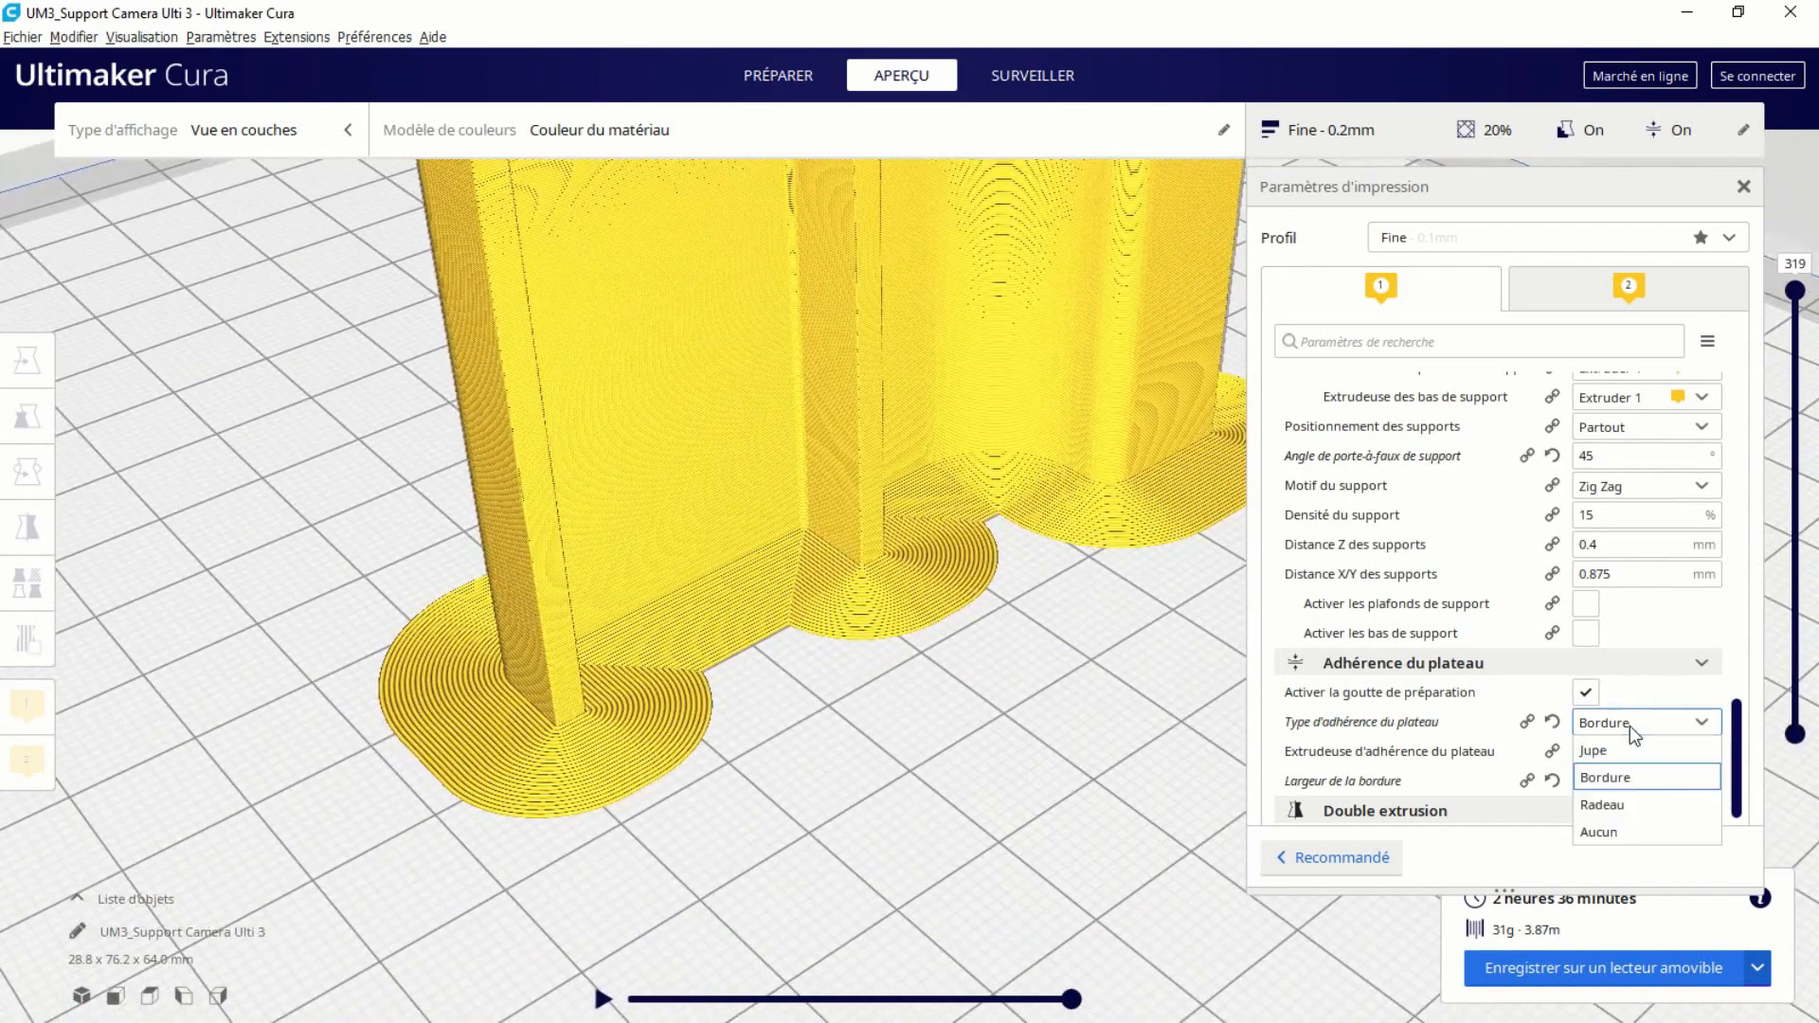
{"action": "left_click", "coordinate": [1615, 751]}
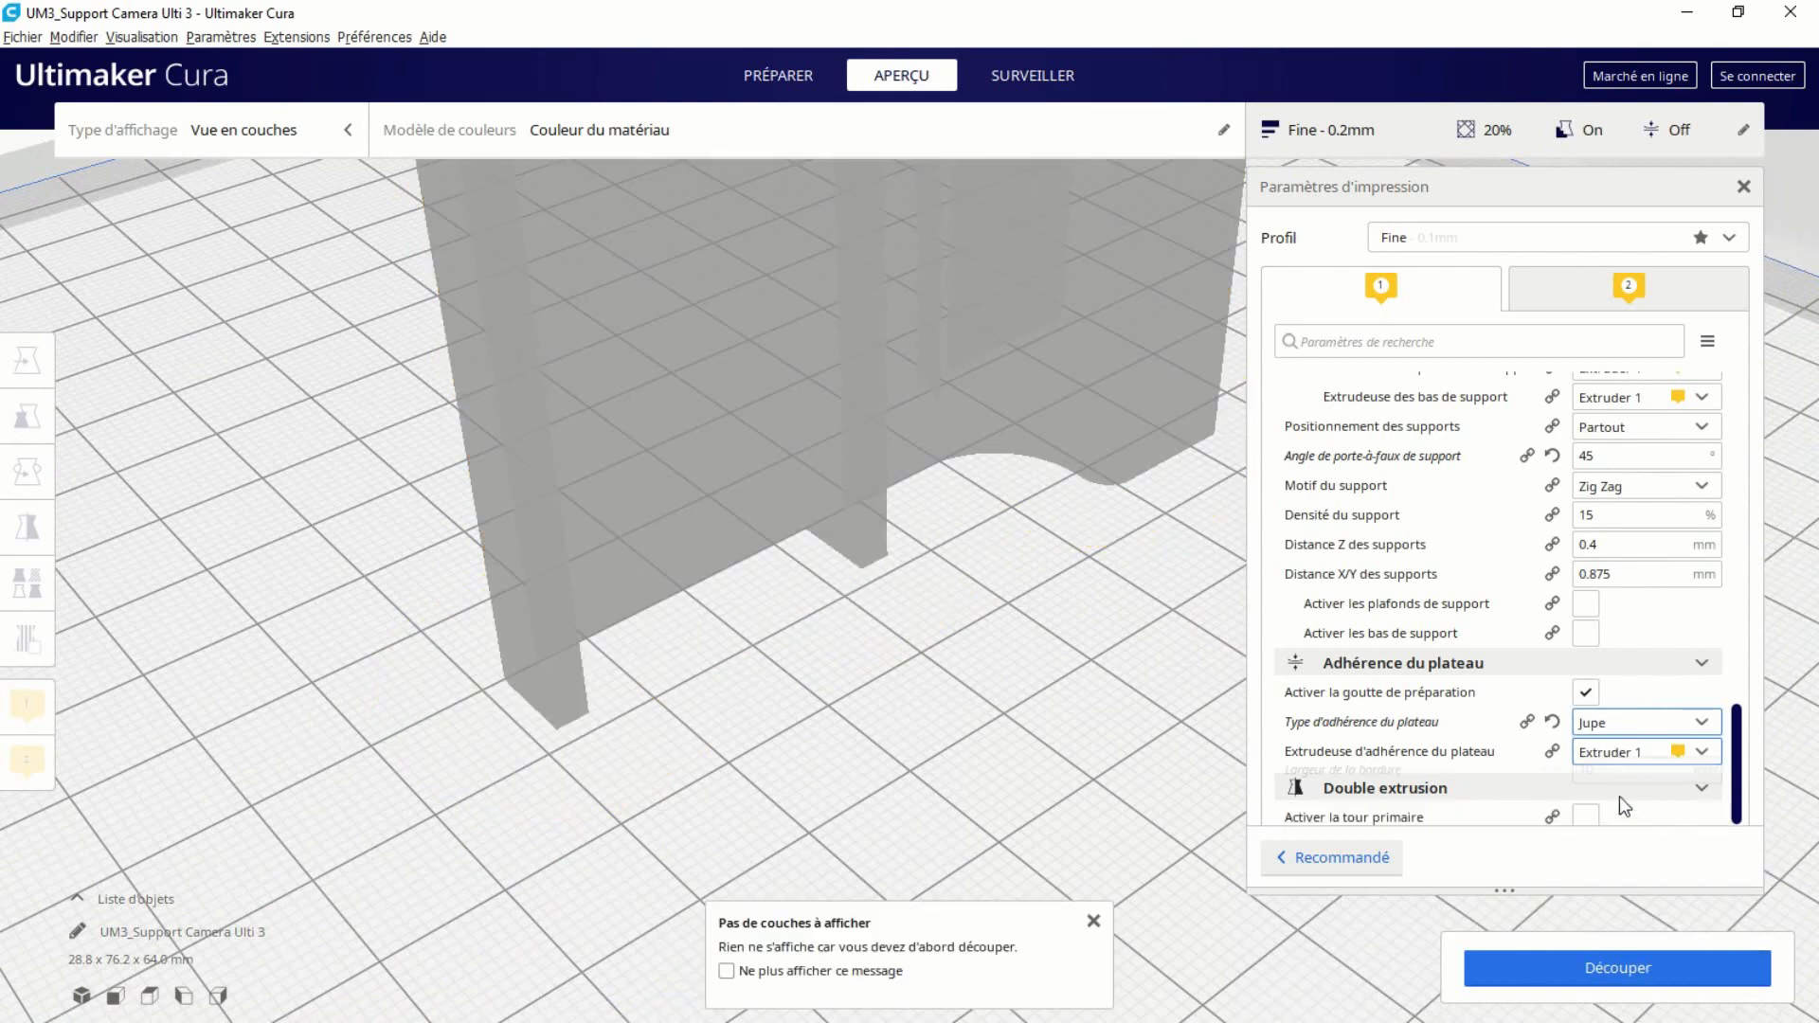
{"action": "left_click", "coordinate": [1613, 983]}
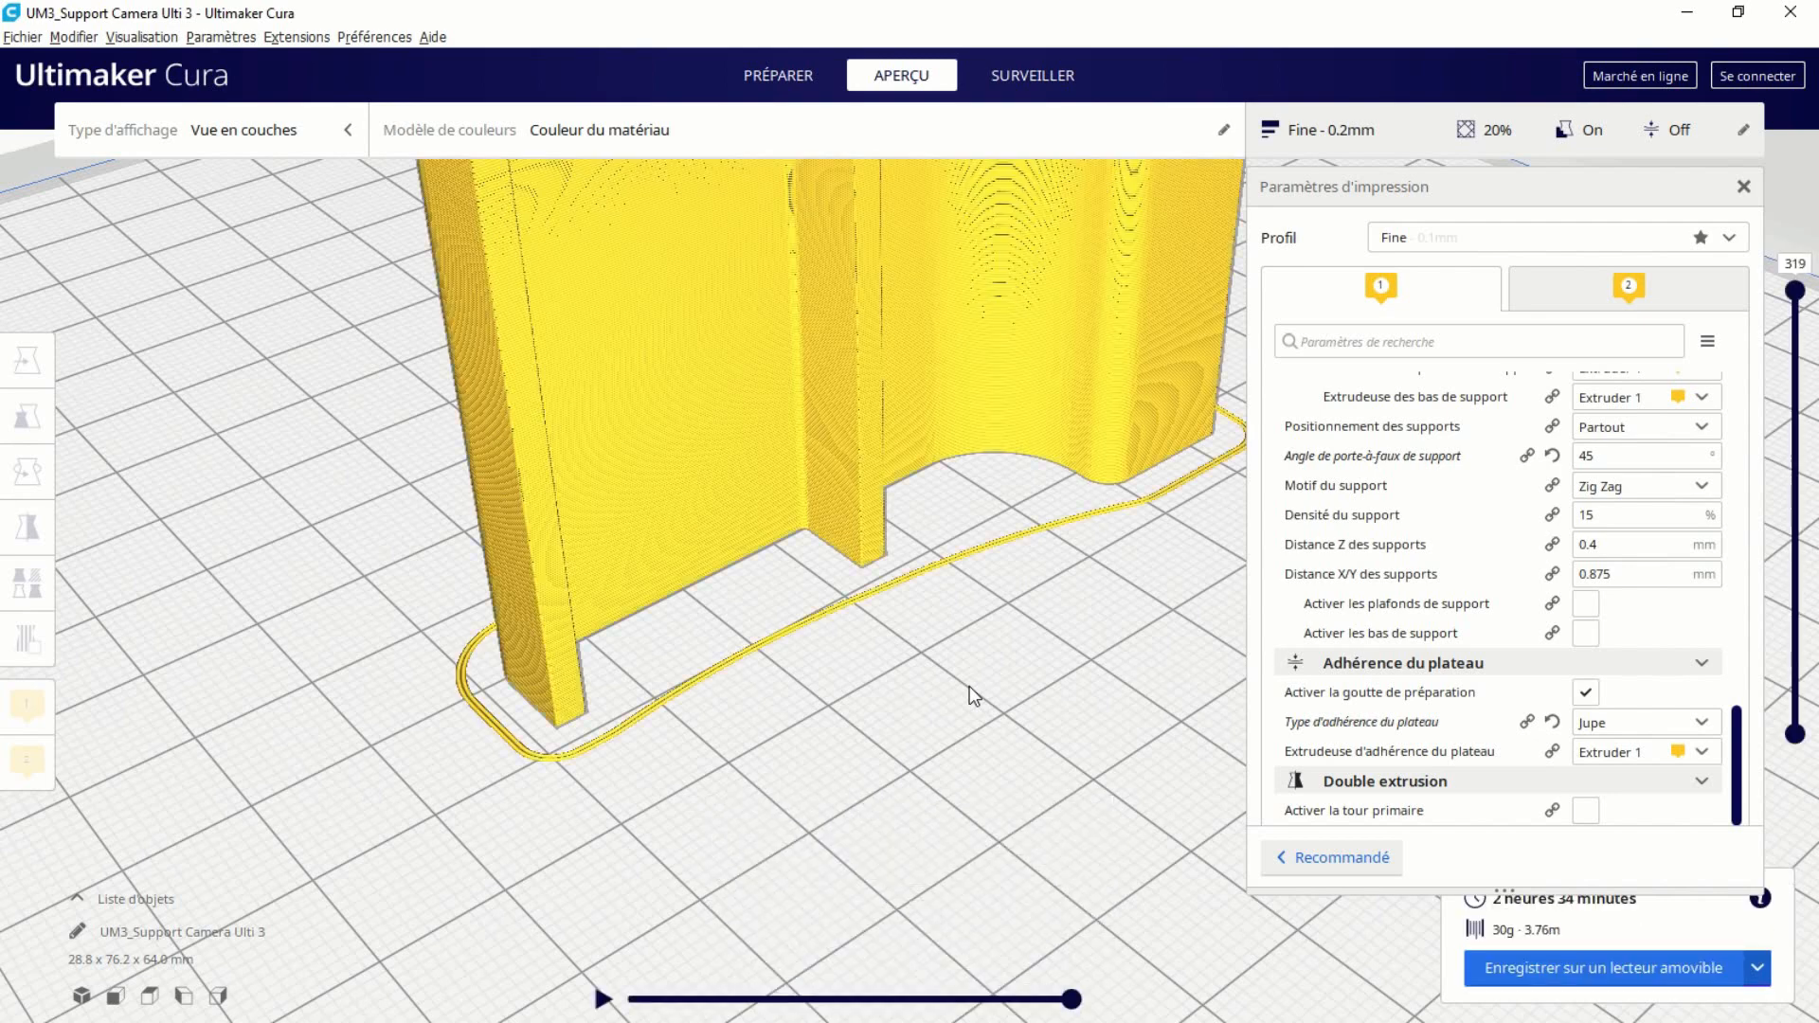
{"action": "scroll", "coordinate": [955, 663], "scroll_direction": "down", "scroll_amount": 3}
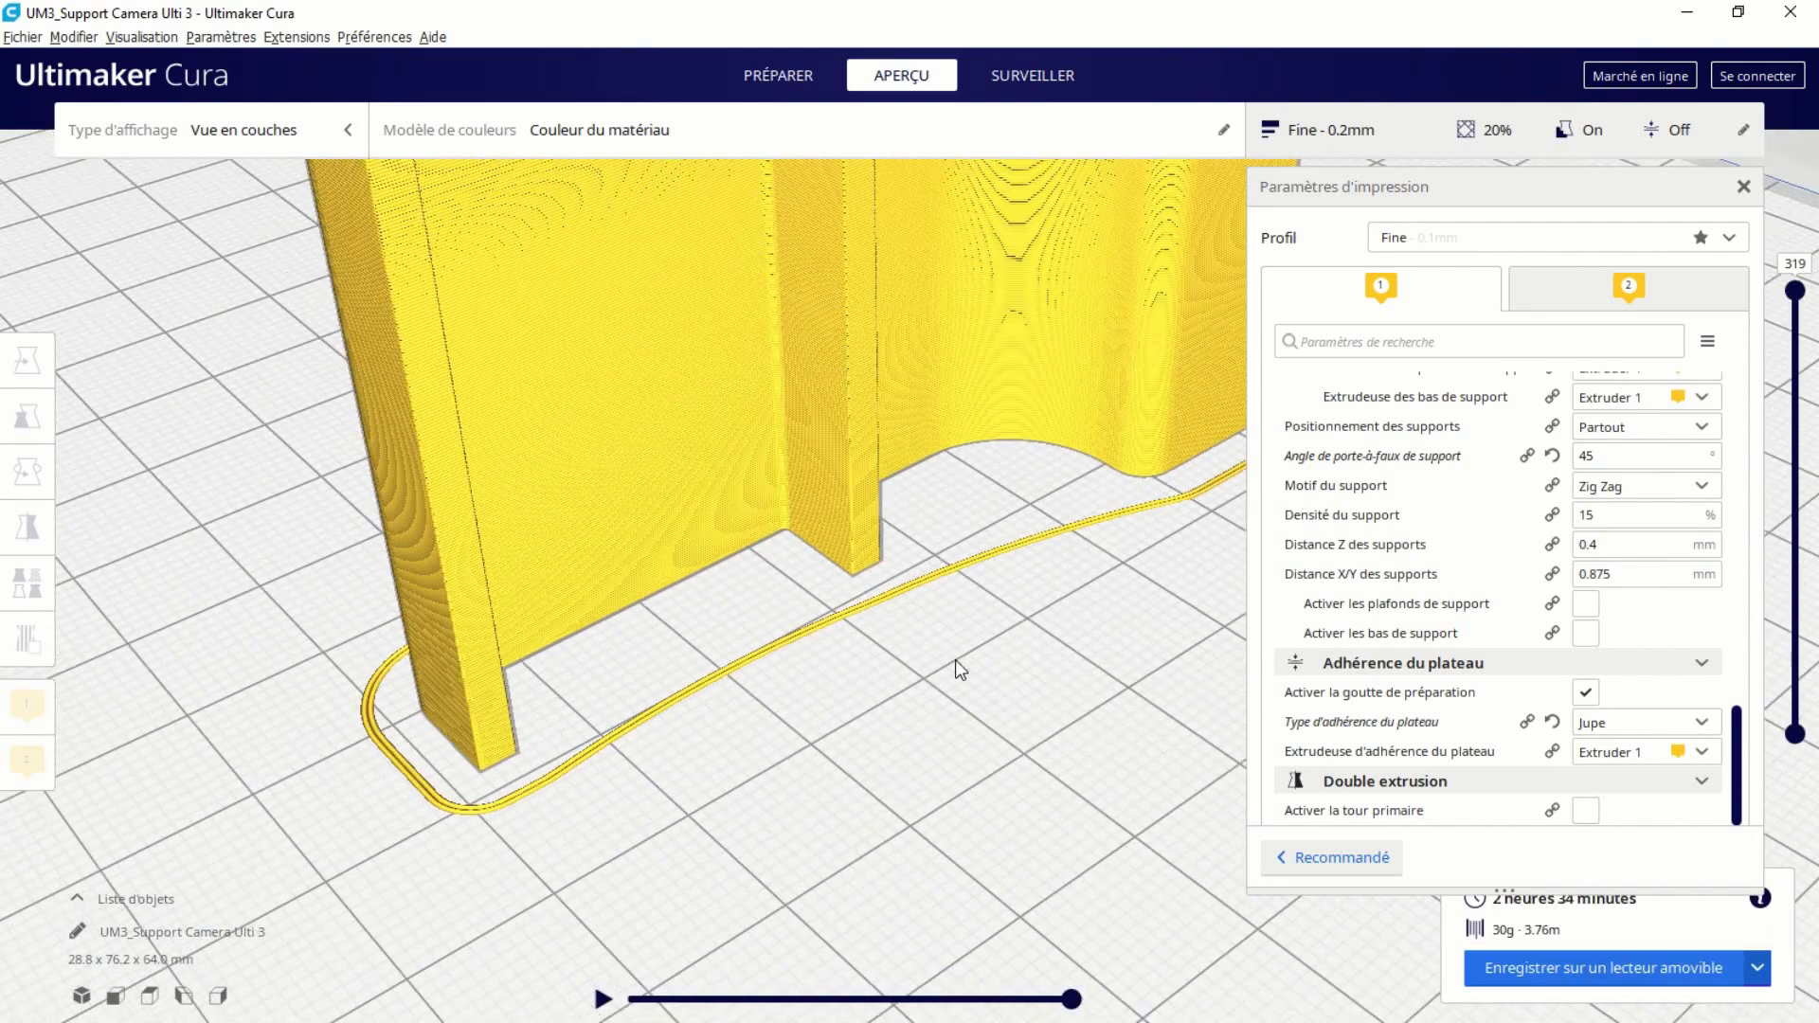
{"action": "mouse_move", "coordinate": [631, 730]}
{"action": "right_mouse_down"}
{"action": "mouse_move", "coordinate": [1041, 702]}
{"action": "mouse_move", "coordinate": [660, 729]}
{"action": "right_mouse_up"}
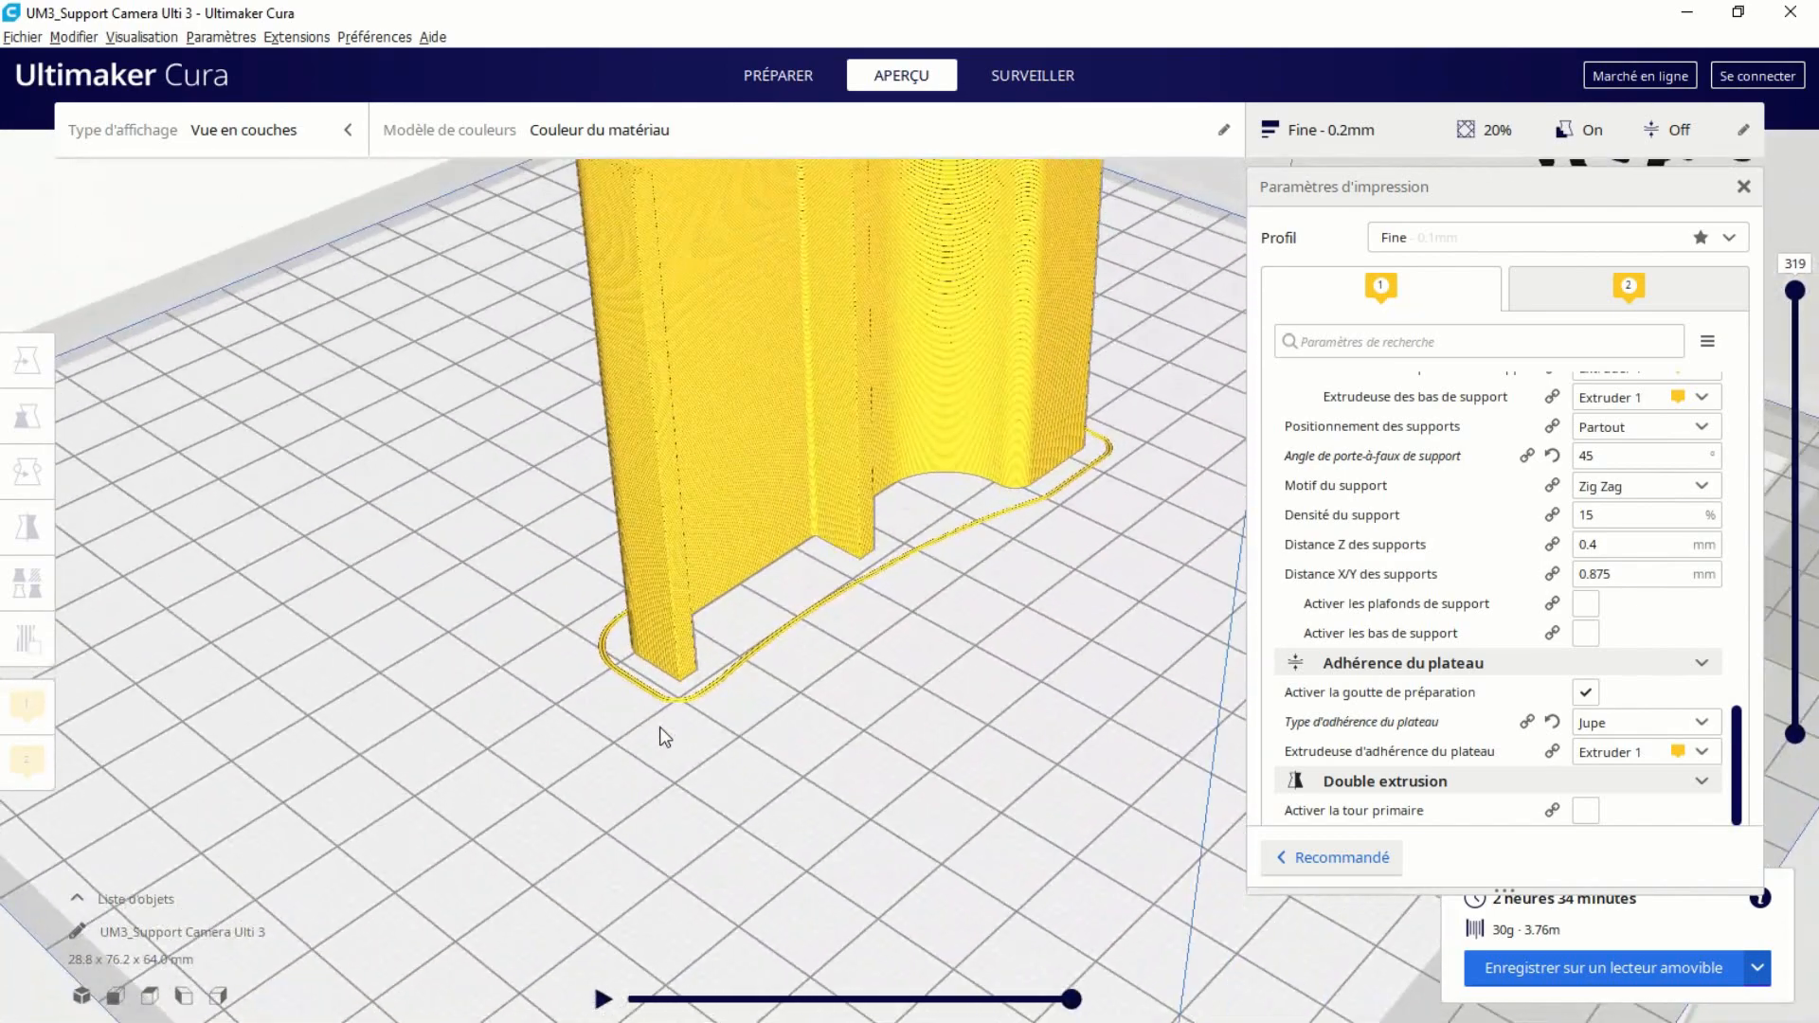
Set the build plate adhesion type to Radeau, slice the model, and inspect the raft beneath it.
{"action": "left_click", "coordinate": [1646, 727]}
{"action": "left_click", "coordinate": [1608, 805]}
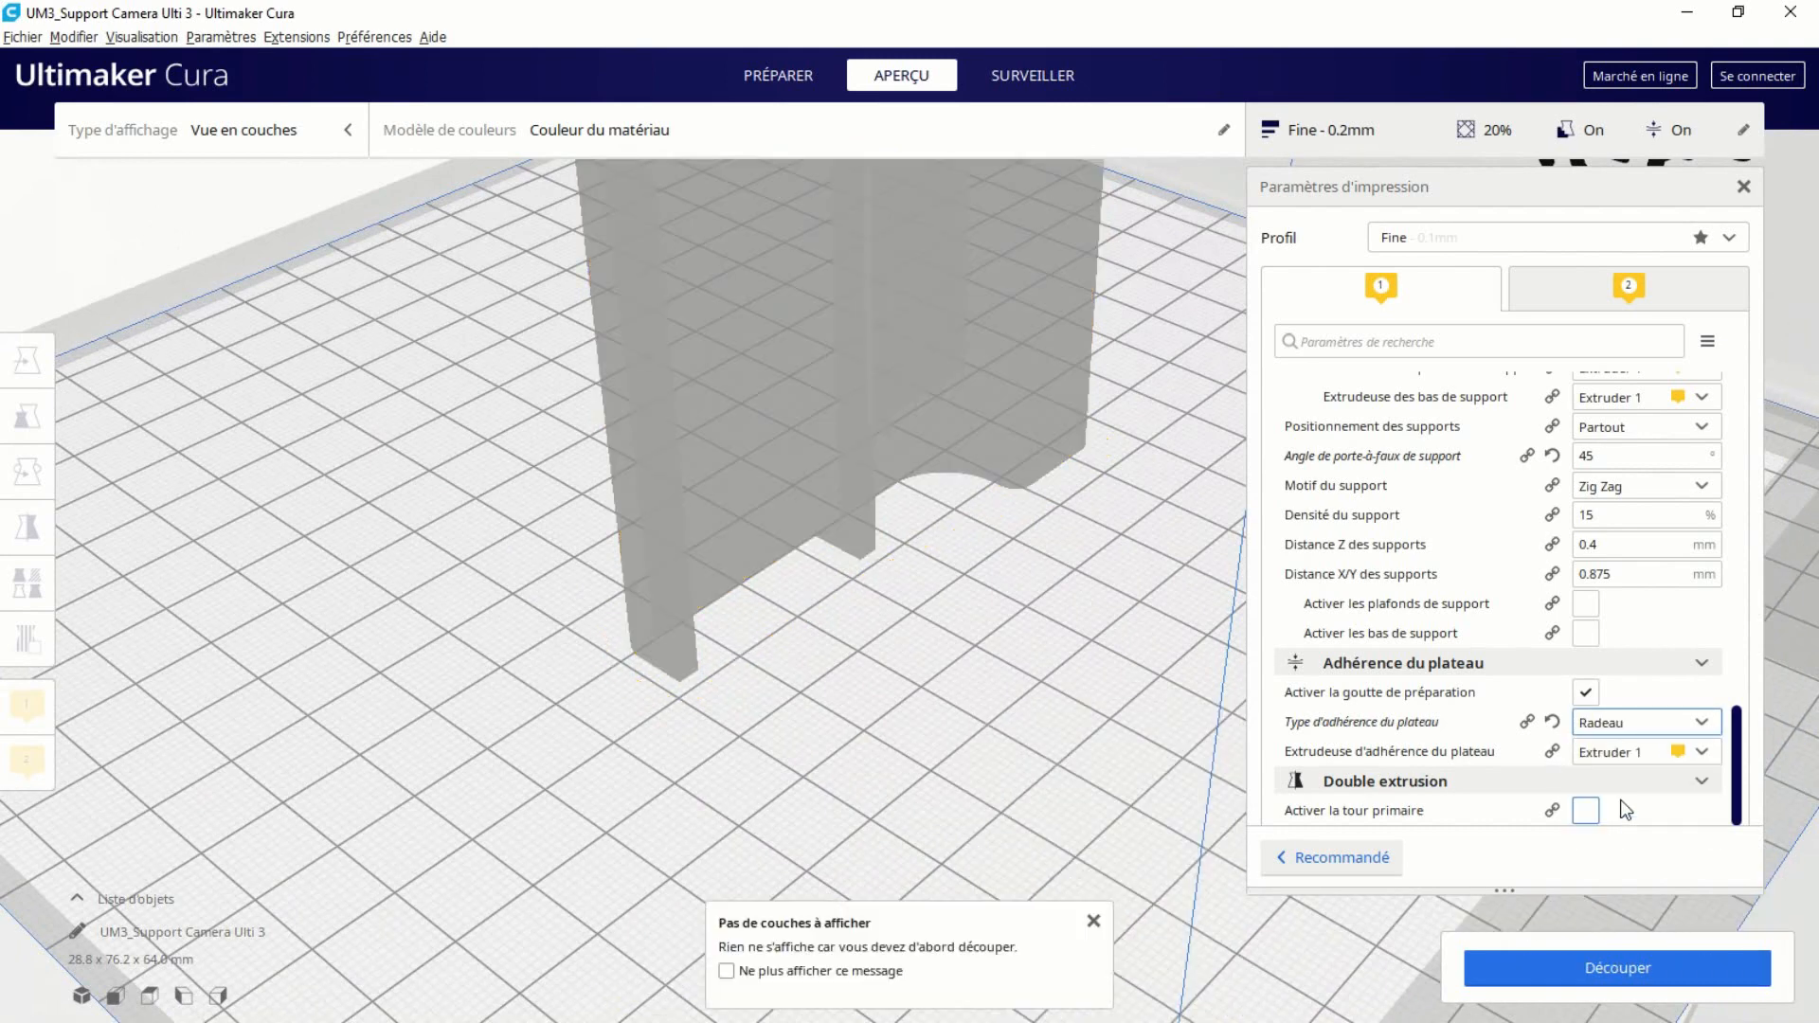
{"action": "left_click", "coordinate": [1600, 969]}
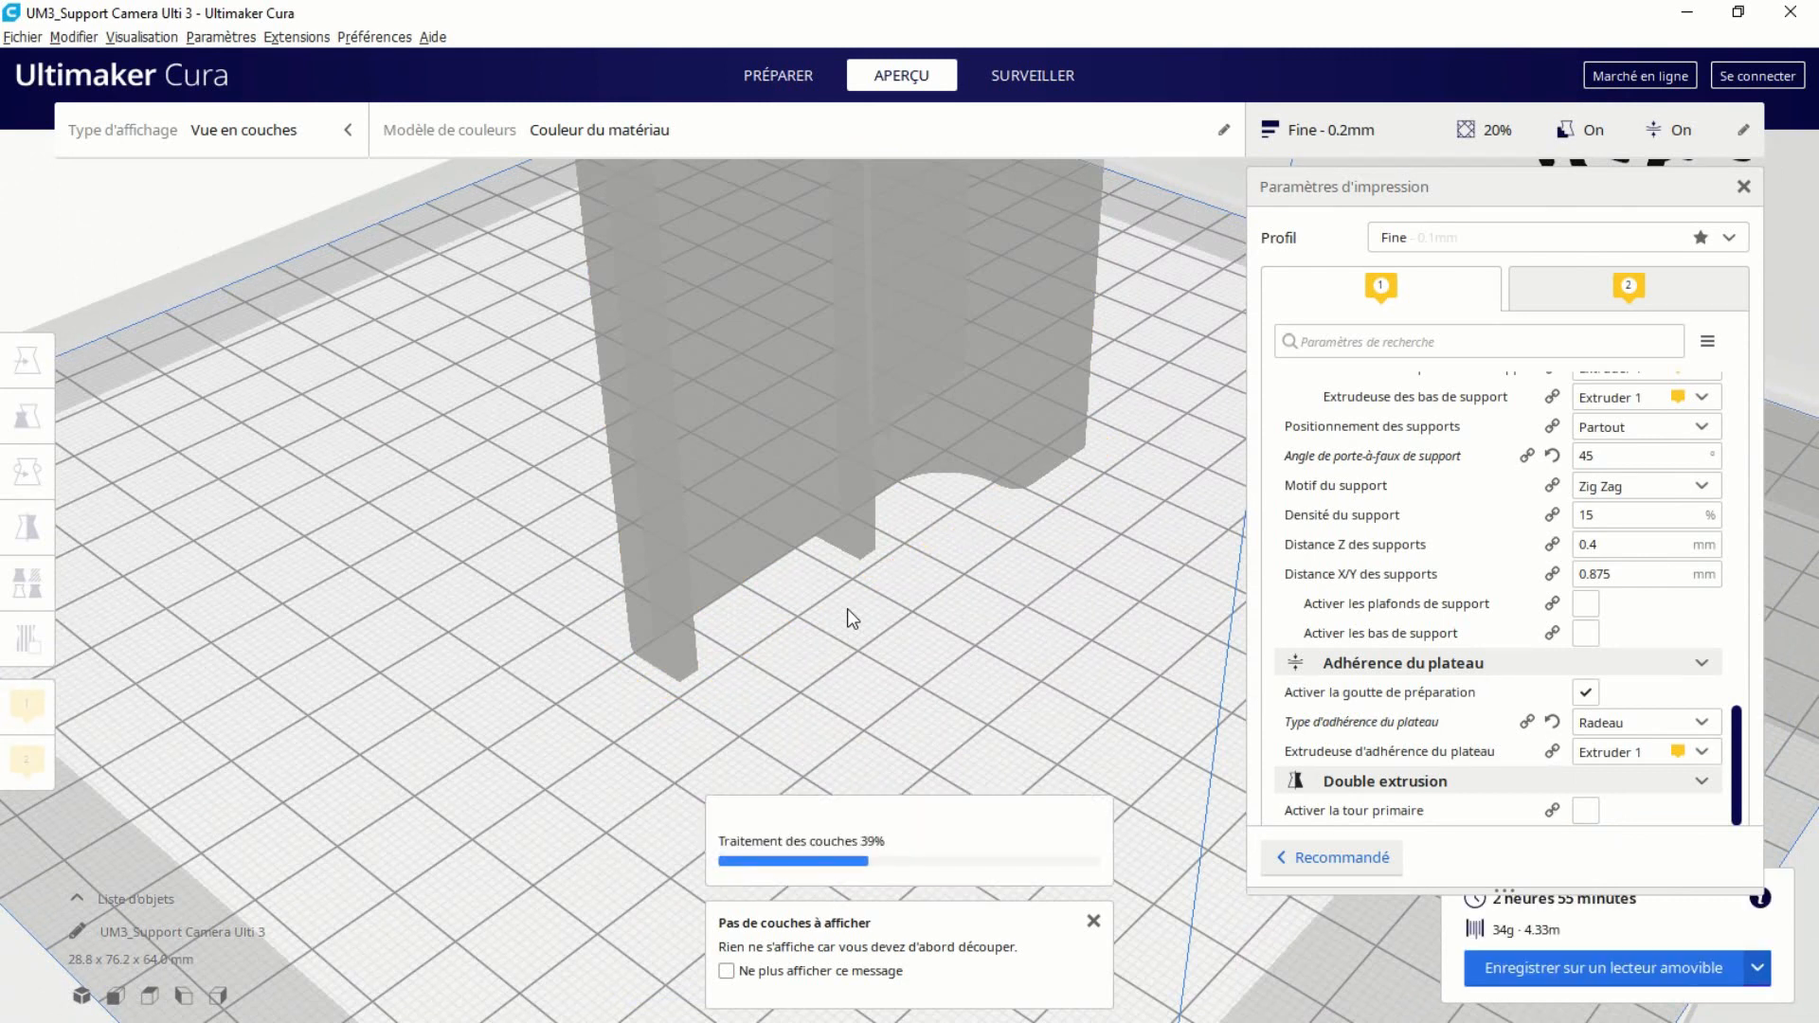
{"action": "right_click_drag", "start_coordinate": [822, 703], "coordinate": [969, 620]}
{"action": "scroll", "coordinate": [996, 661], "scroll_direction": "up", "scroll_amount": 3}
{"action": "scroll", "coordinate": [997, 661], "scroll_direction": "up", "scroll_amount": 2}
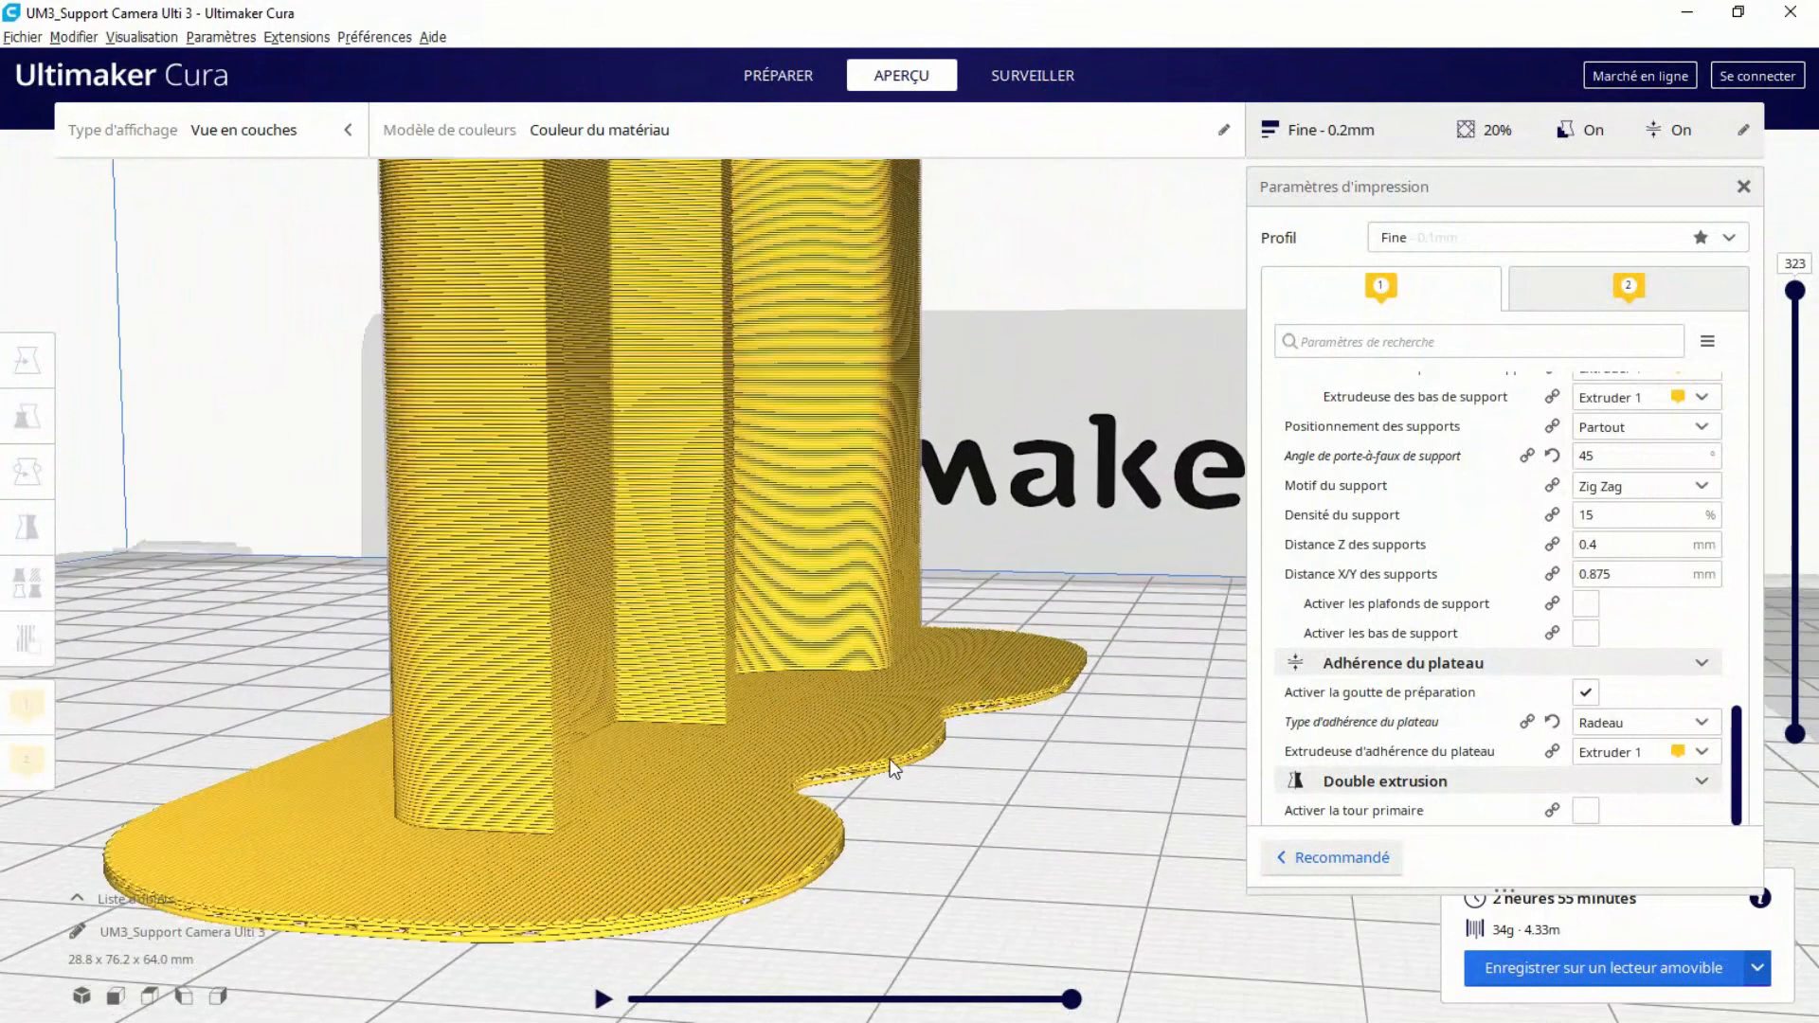
{"action": "right_click_drag", "start_coordinate": [905, 737], "coordinate": [950, 686]}
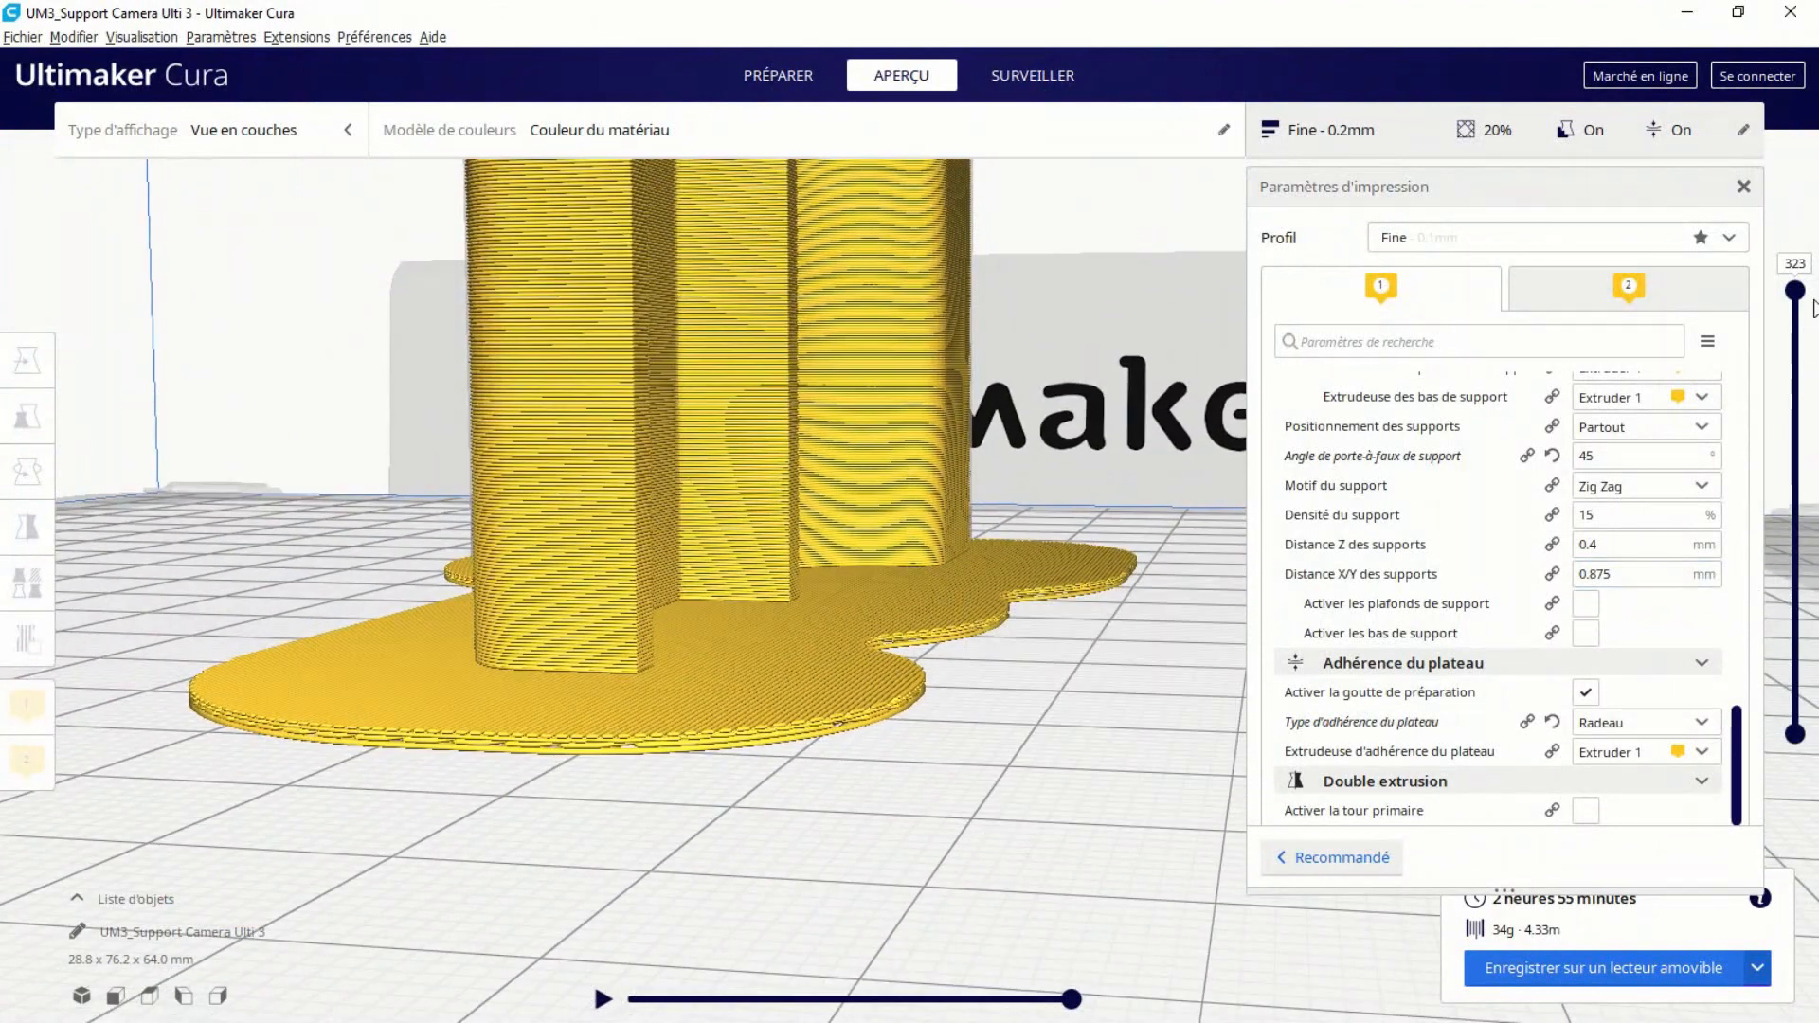
Lower the layer preview to layer 1 to examine the raft's base, and restore it to layer 323.
{"action": "left_click_drag", "start_coordinate": [1794, 291], "coordinate": [1800, 730]}
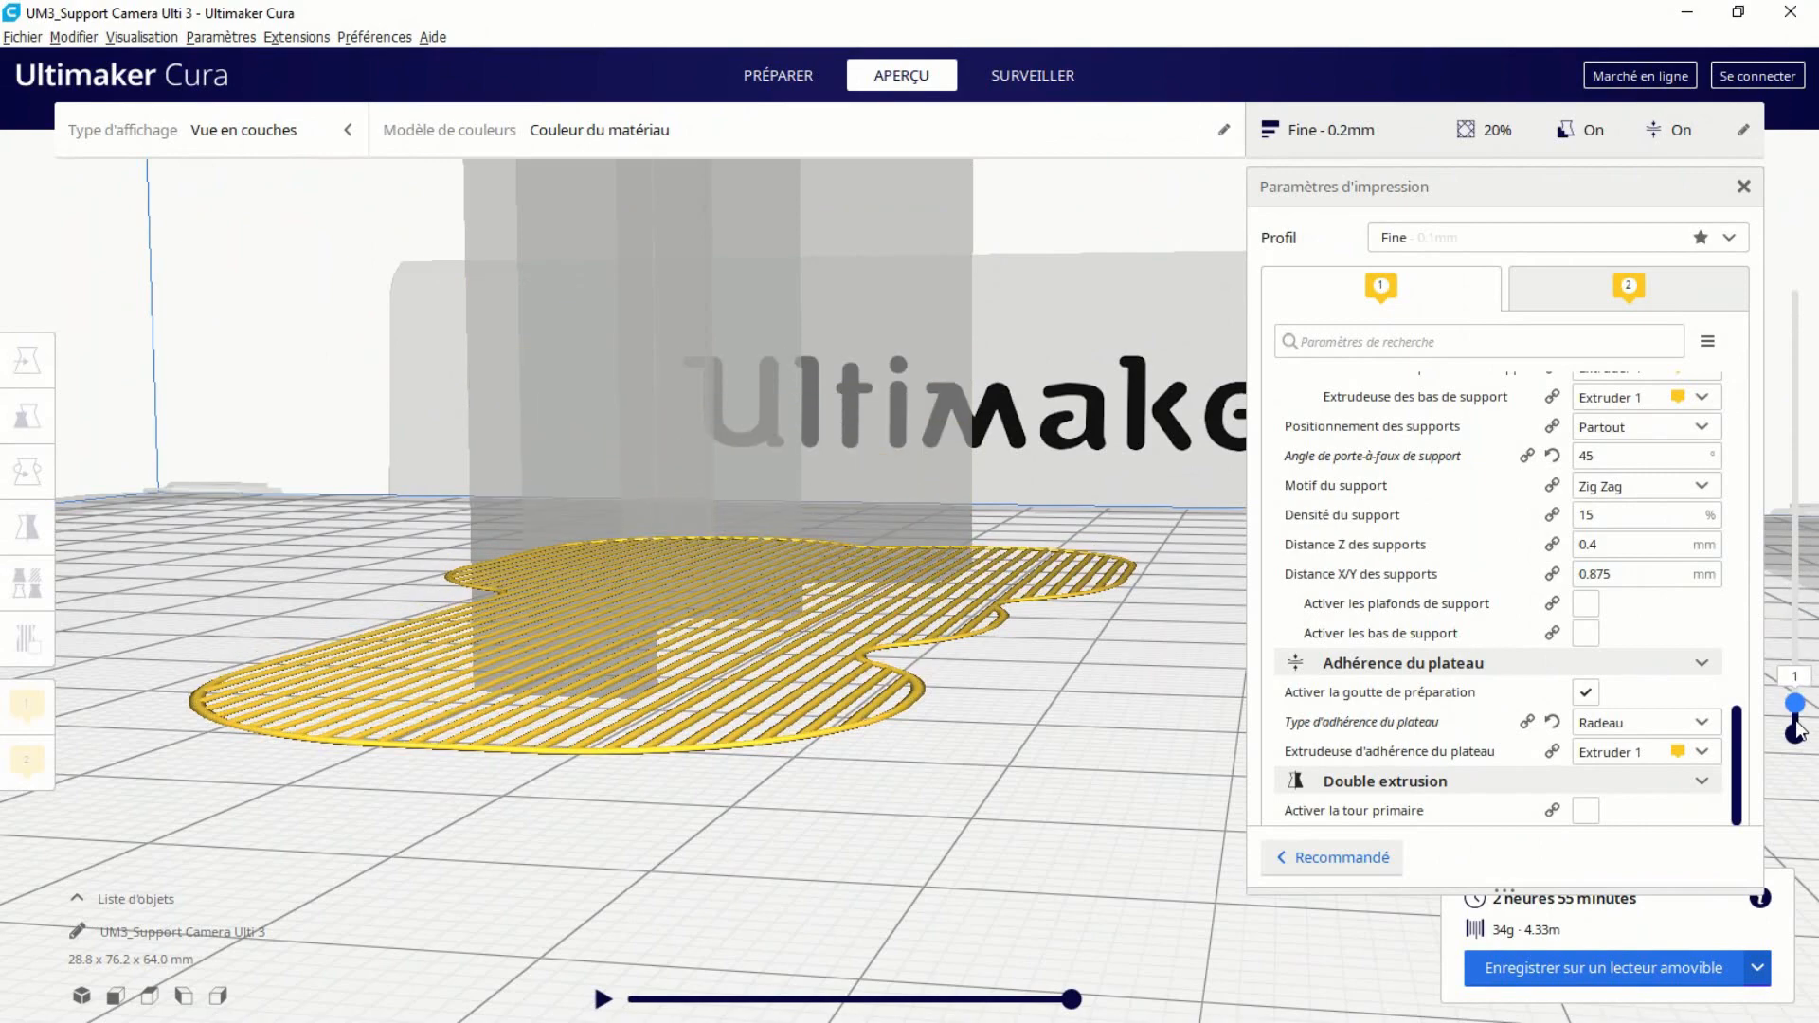
{"action": "scroll", "coordinate": [930, 629], "scroll_direction": "up", "scroll_amount": 5}
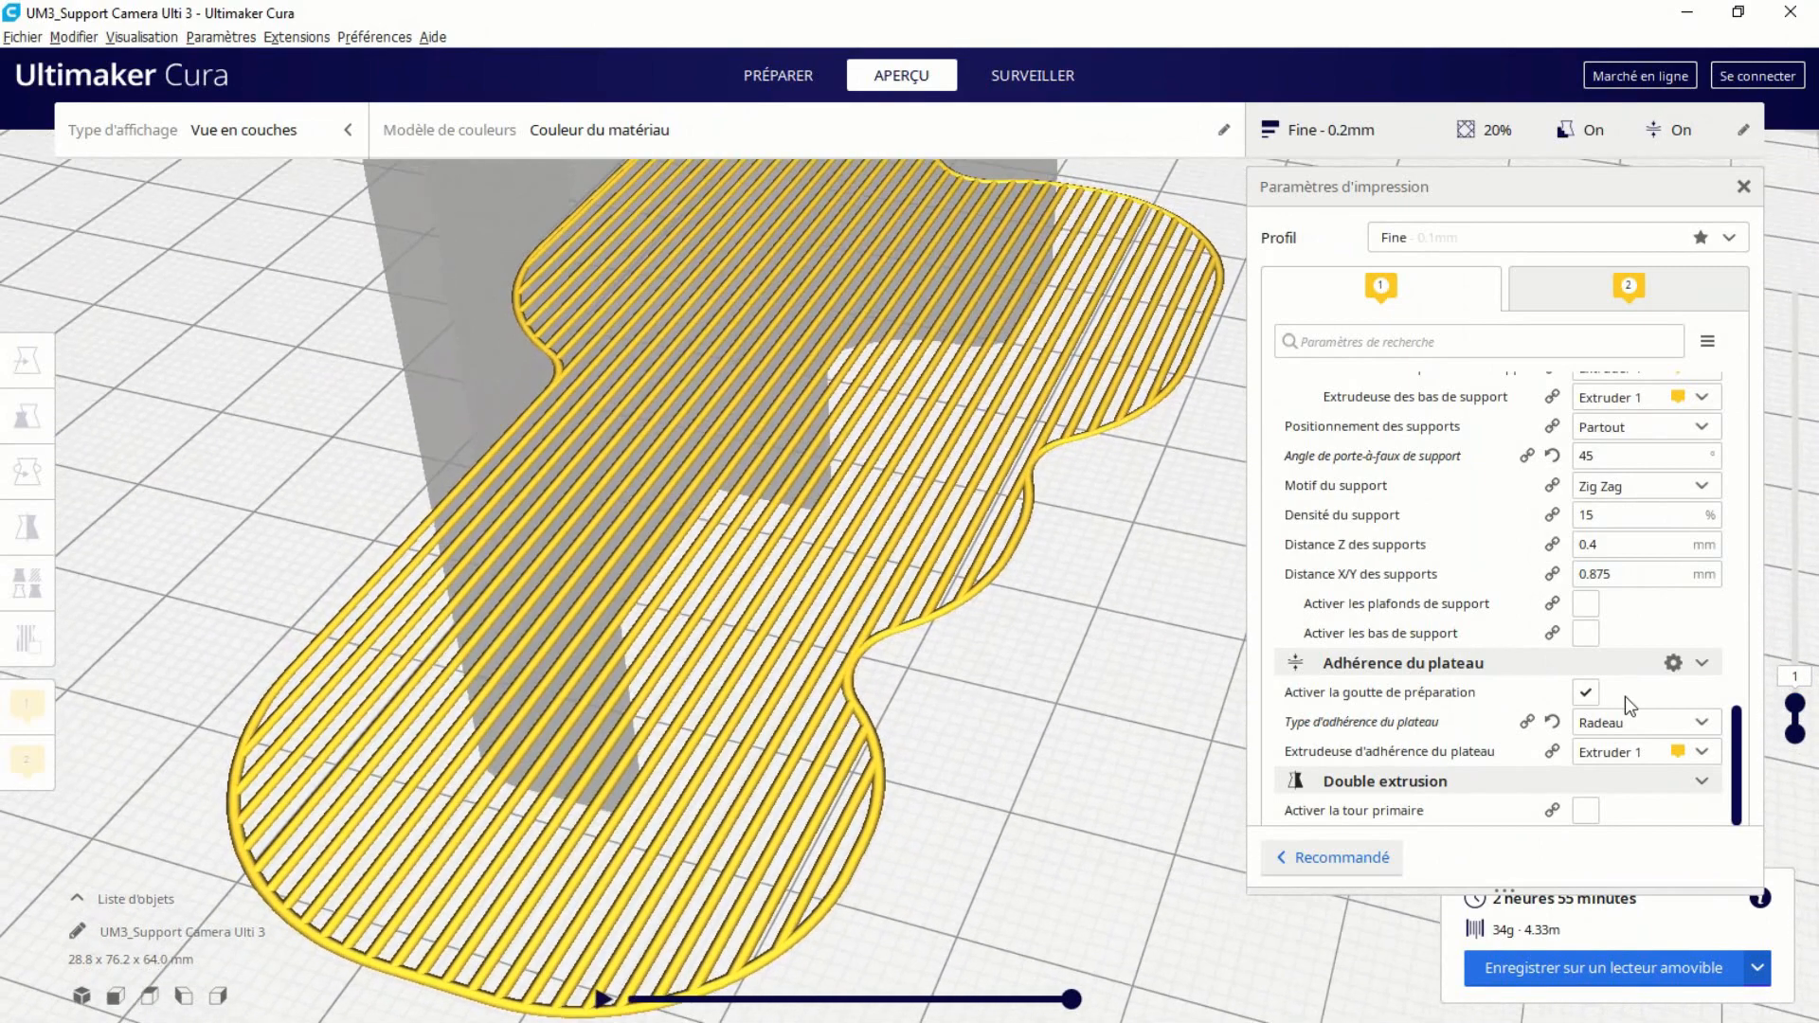
{"action": "left_click_drag", "start_coordinate": [1793, 702], "coordinate": [1797, 205]}
{"action": "scroll", "coordinate": [1236, 493], "scroll_direction": "down", "scroll_amount": 5}
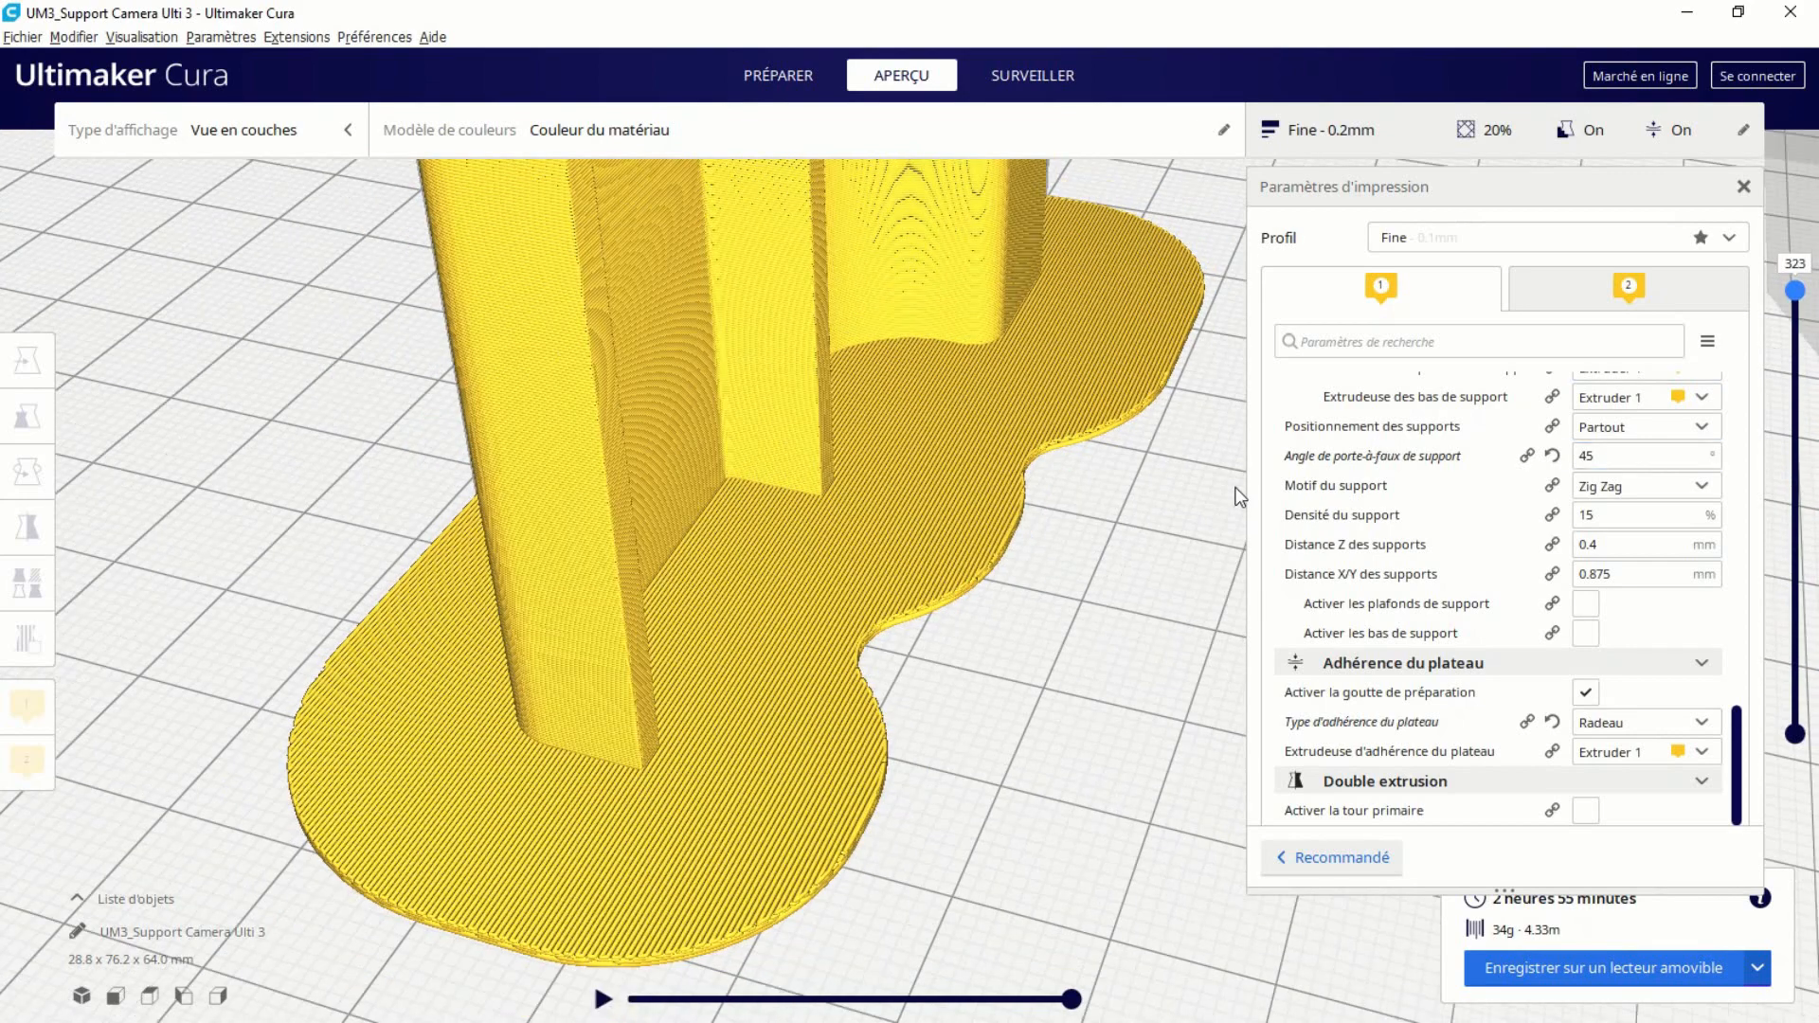
{"action": "scroll", "coordinate": [1154, 610], "scroll_direction": "up", "scroll_amount": 5}
Set the build plate adhesion type to Aucun, slice the model, and check its base in the layer preview.
{"action": "left_click", "coordinate": [1620, 723]}
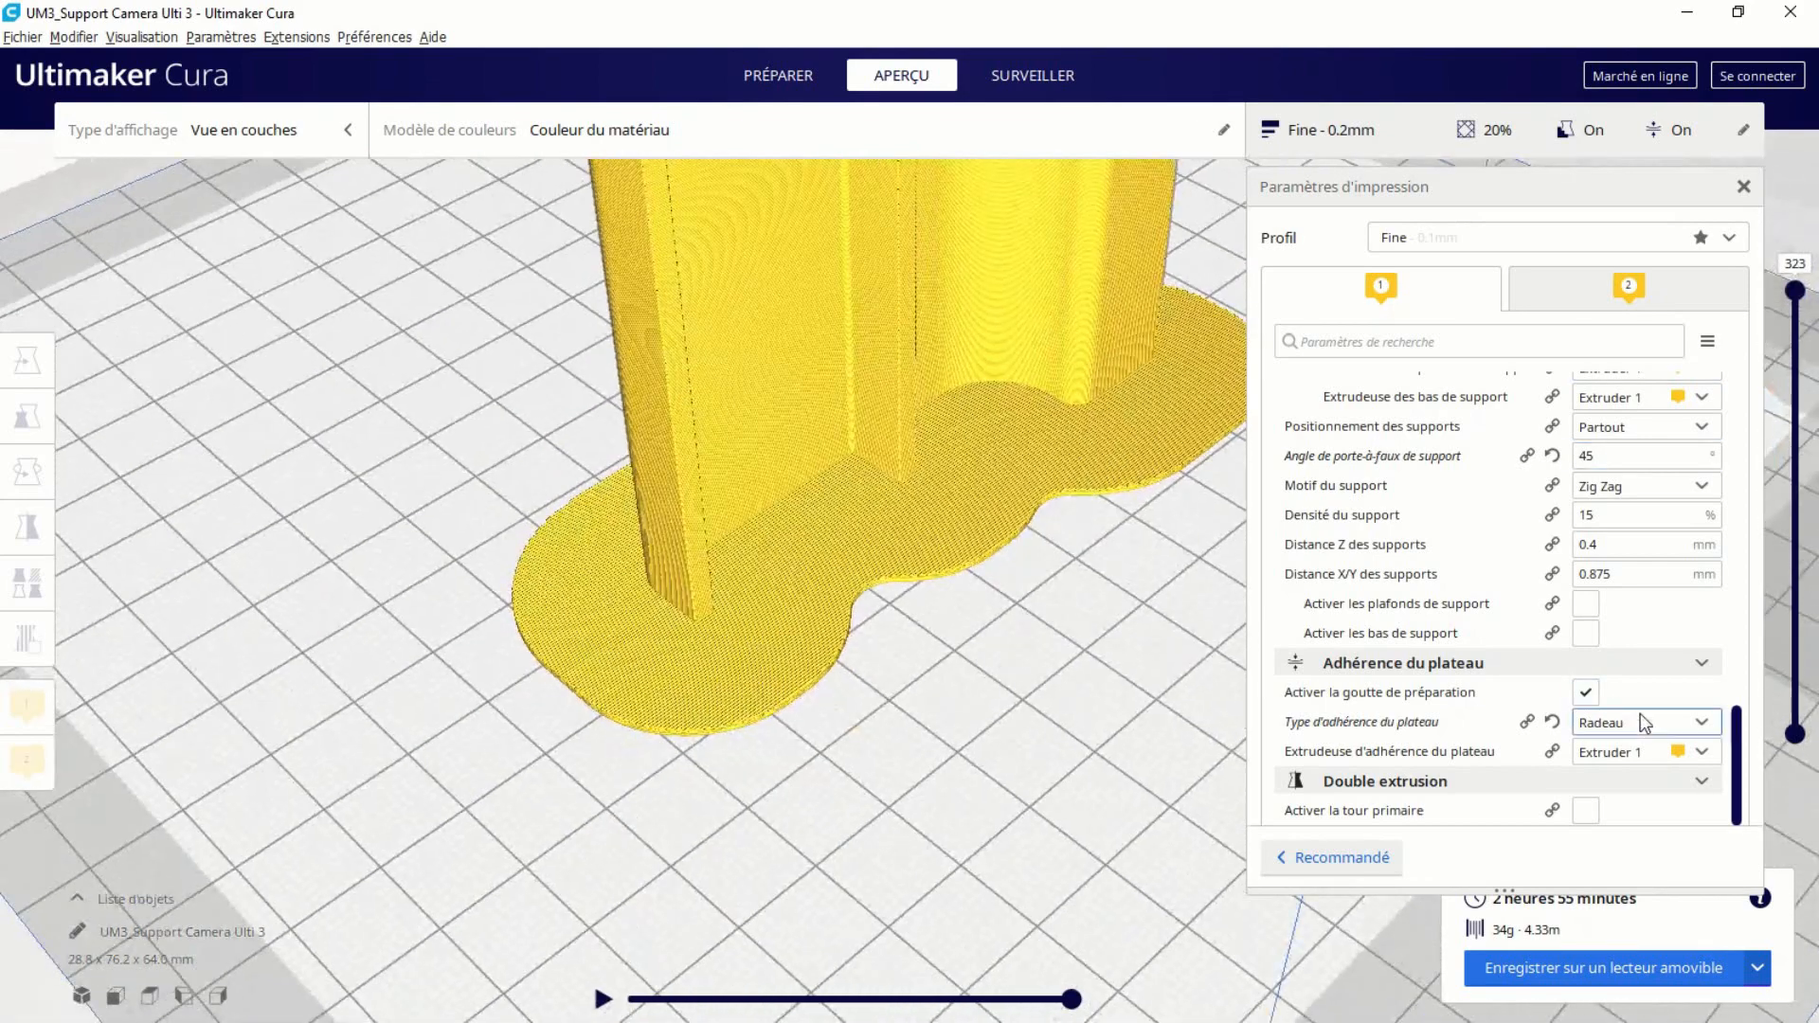
{"action": "left_click", "coordinate": [1609, 824]}
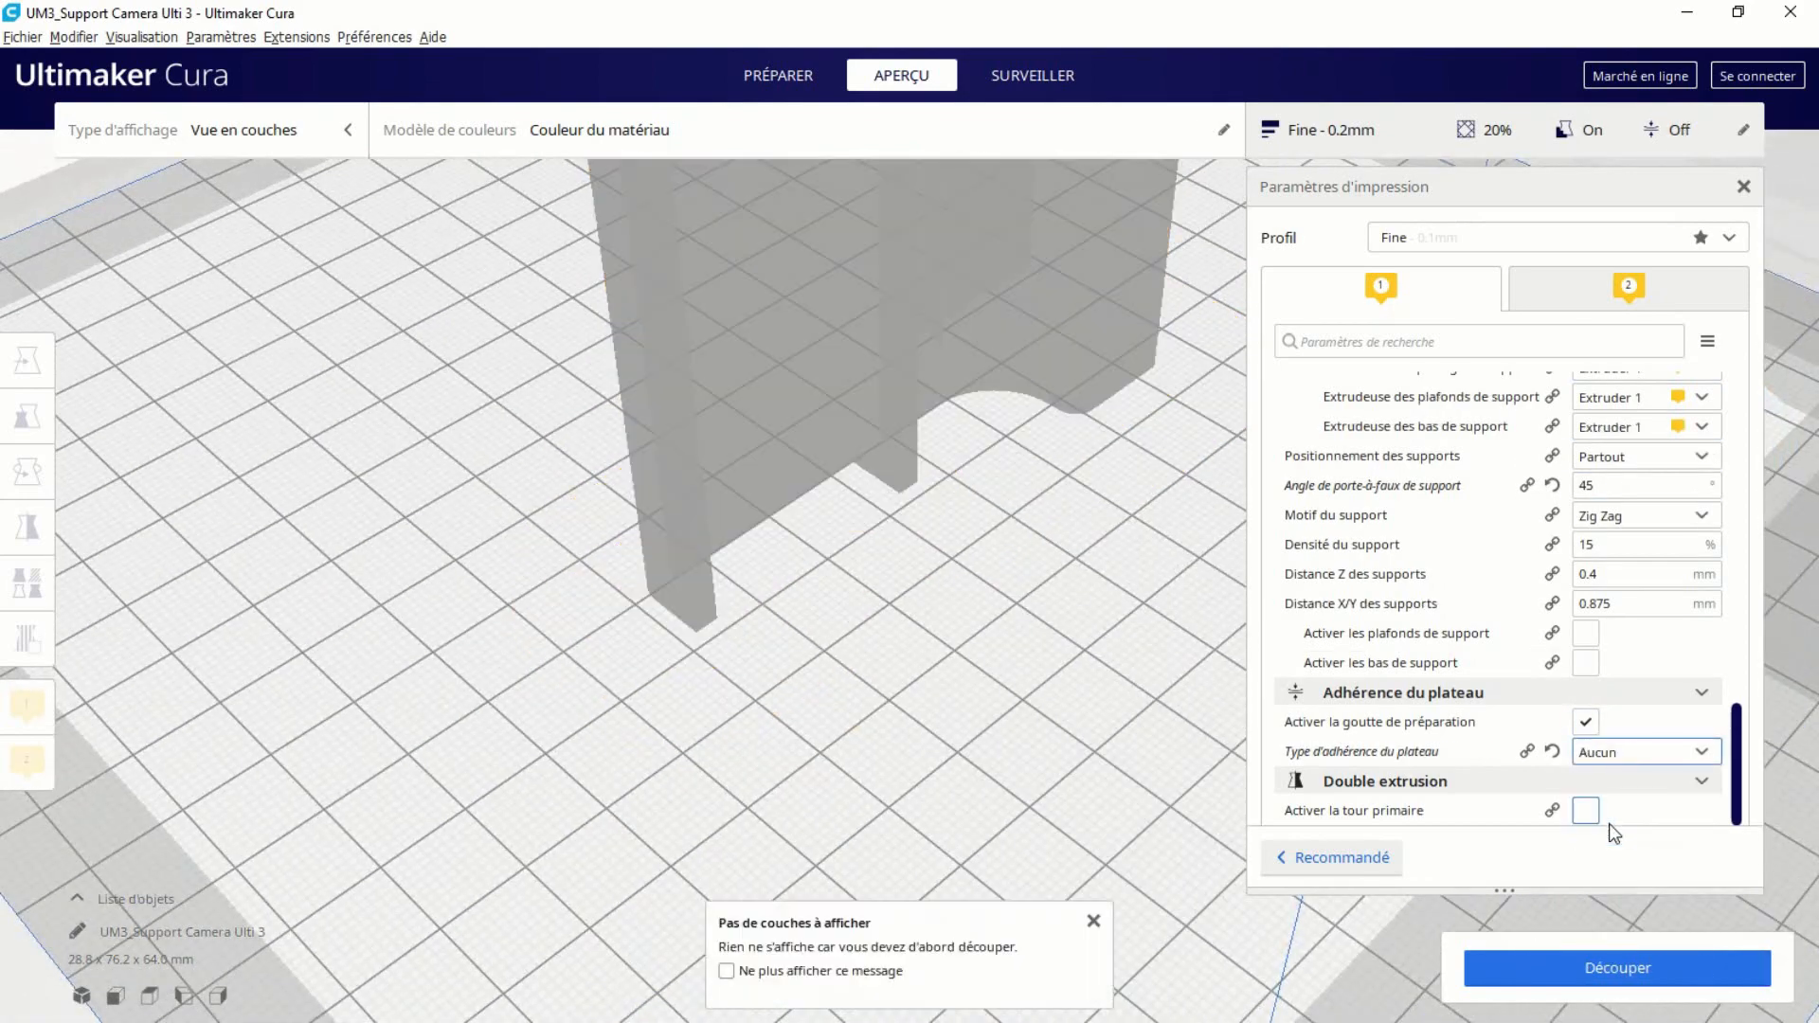
{"action": "left_click", "coordinate": [1600, 964]}
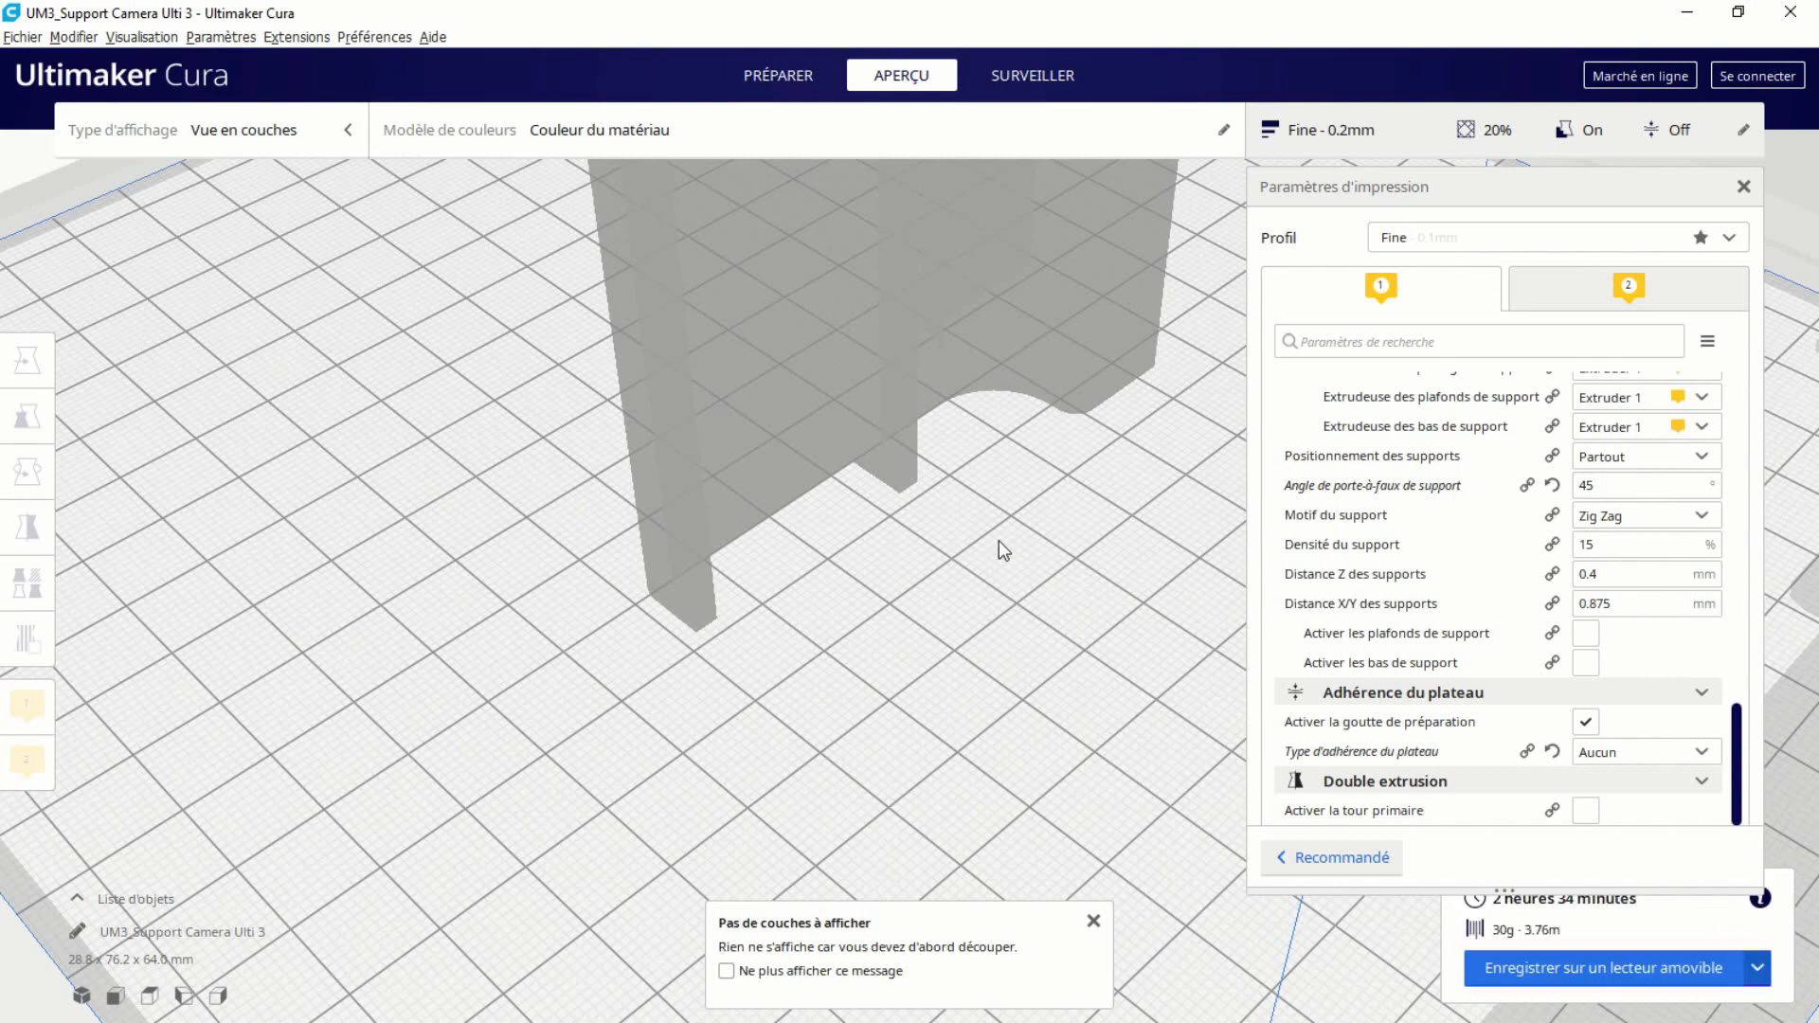
{"action": "middle_click_drag", "start_coordinate": [962, 561], "coordinate": [931, 622]}
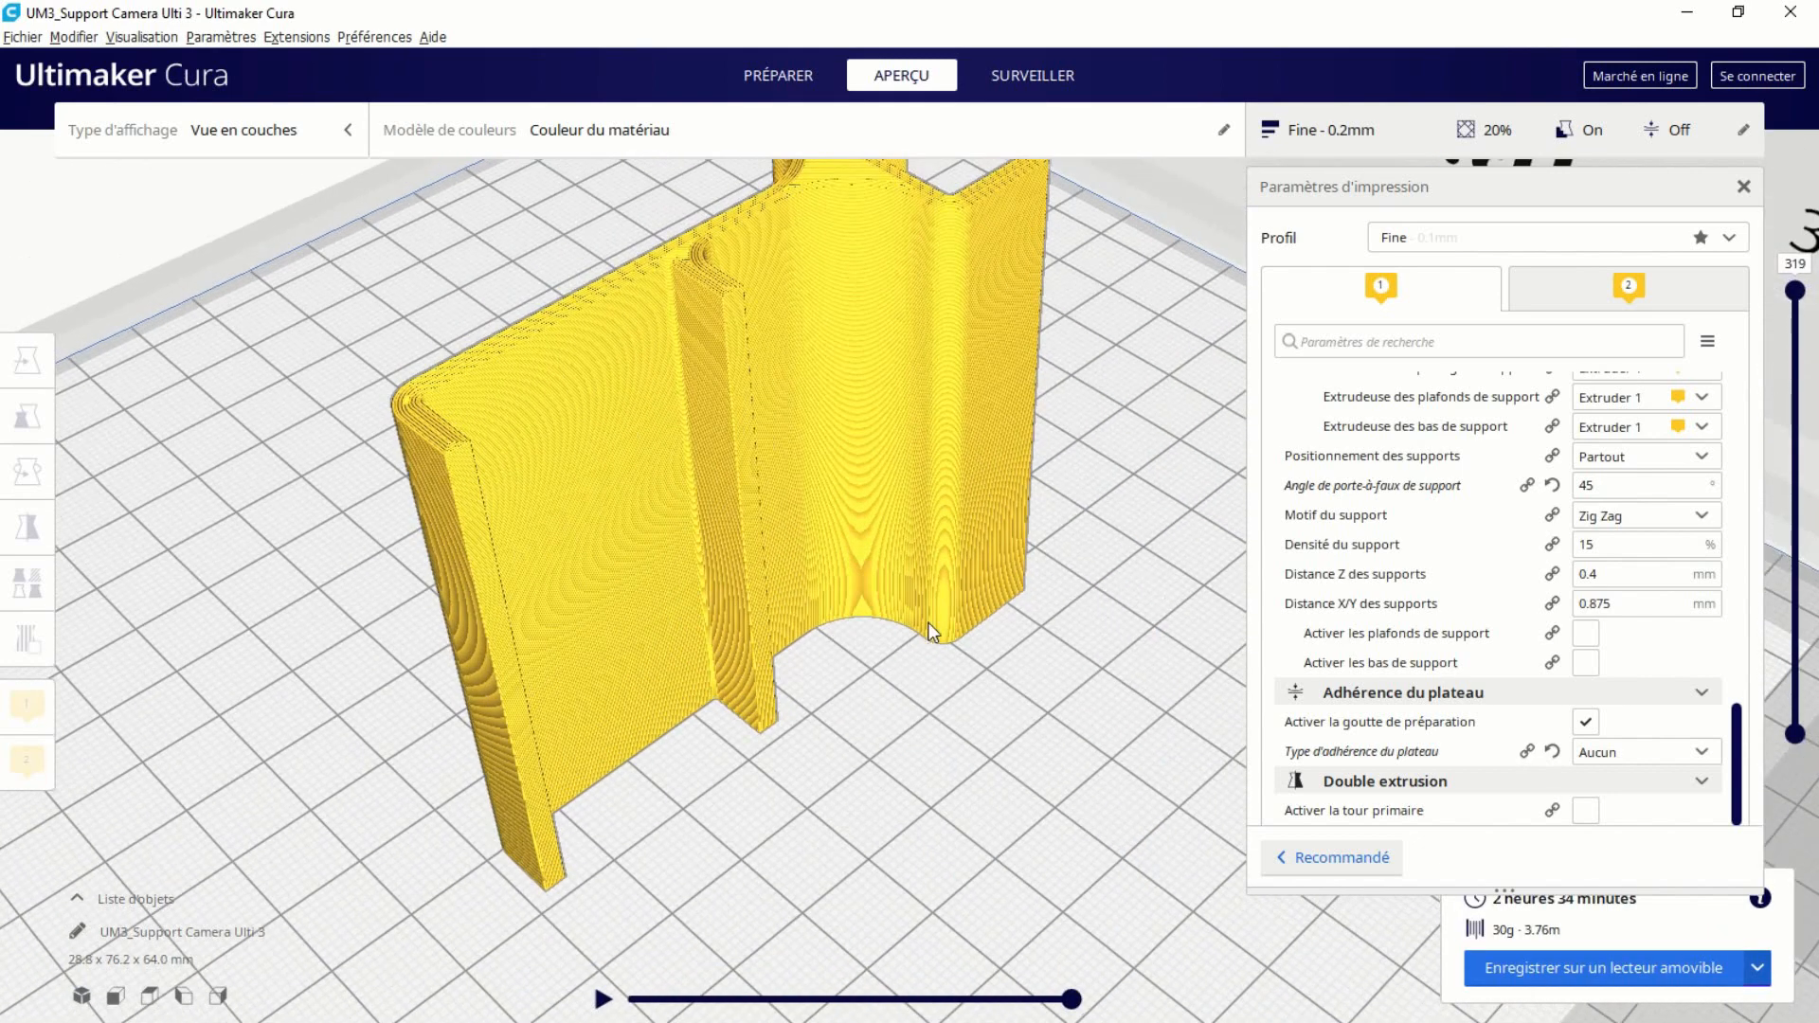
{"action": "scroll", "coordinate": [932, 622], "scroll_direction": "up", "scroll_amount": 2}
{"action": "scroll", "coordinate": [969, 621], "scroll_direction": "down", "scroll_amount": 3}
{"action": "scroll", "coordinate": [970, 617], "scroll_direction": "down", "scroll_amount": 2}
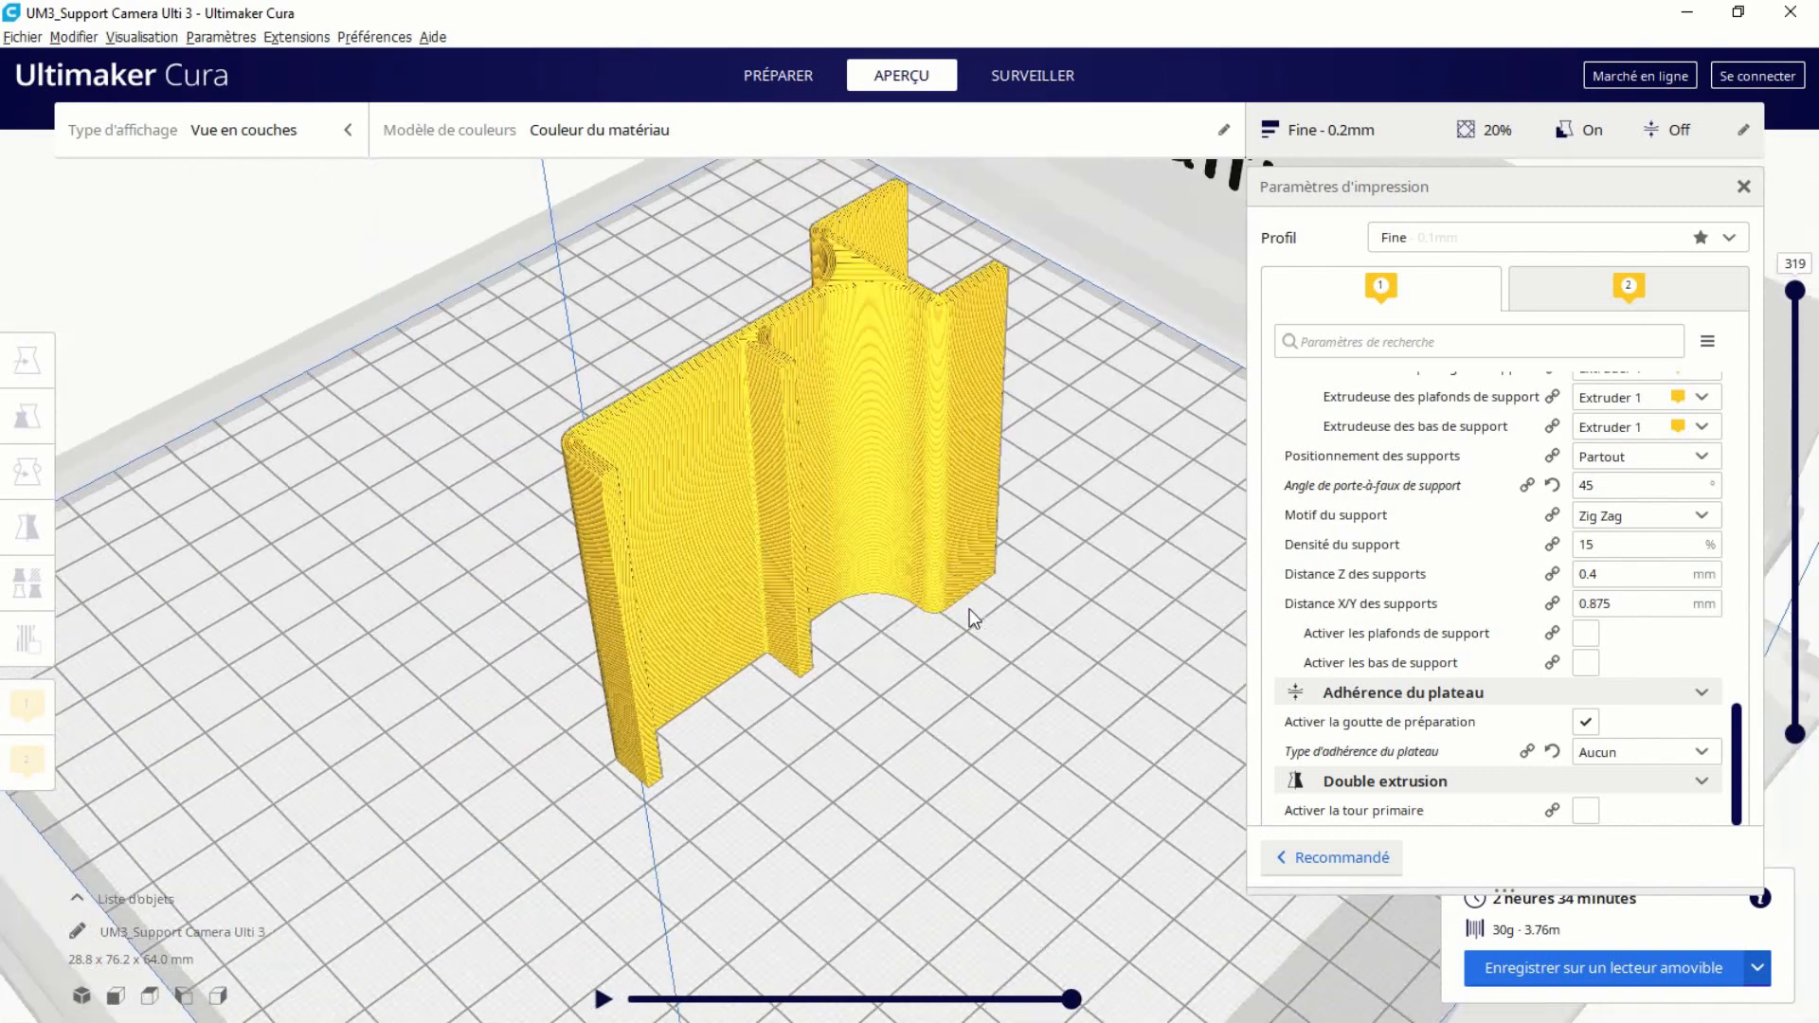
Return to the preparation view and rotate the camera support from upright to lying flat above the build plate.
{"action": "left_click", "coordinate": [790, 77]}
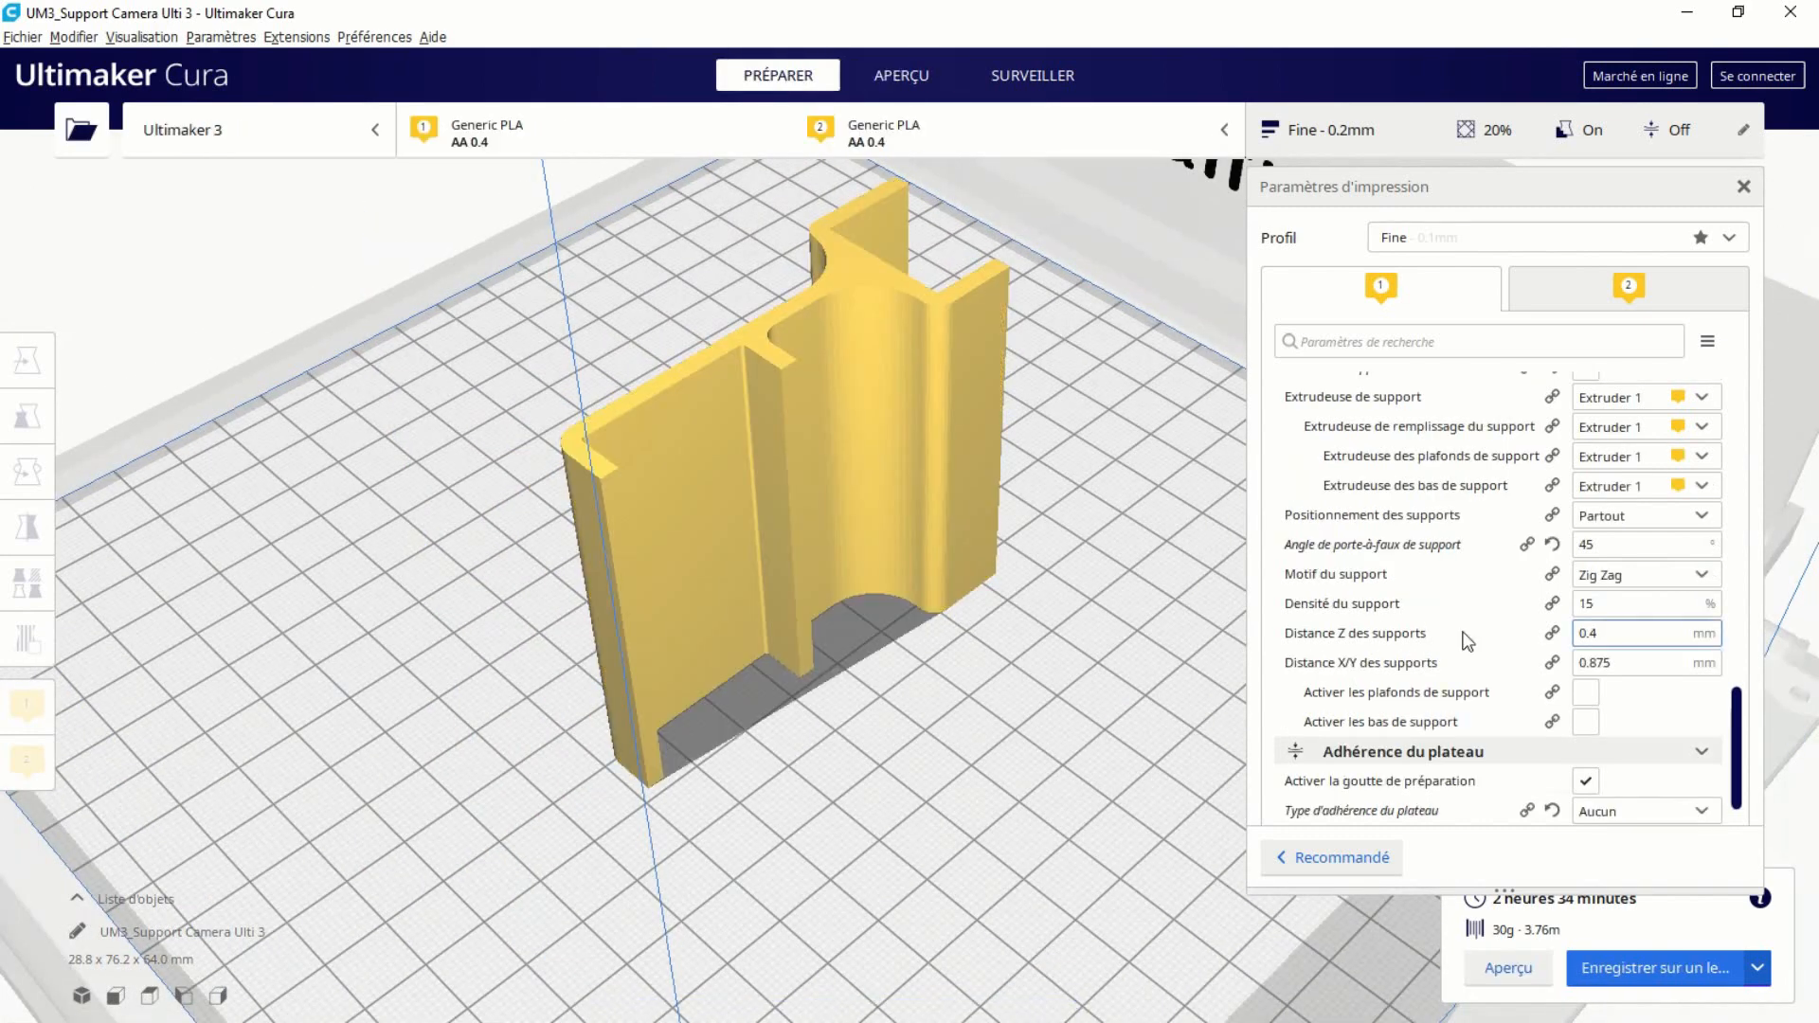
{"action": "scroll", "coordinate": [1468, 639], "scroll_direction": "up", "scroll_amount": 4}
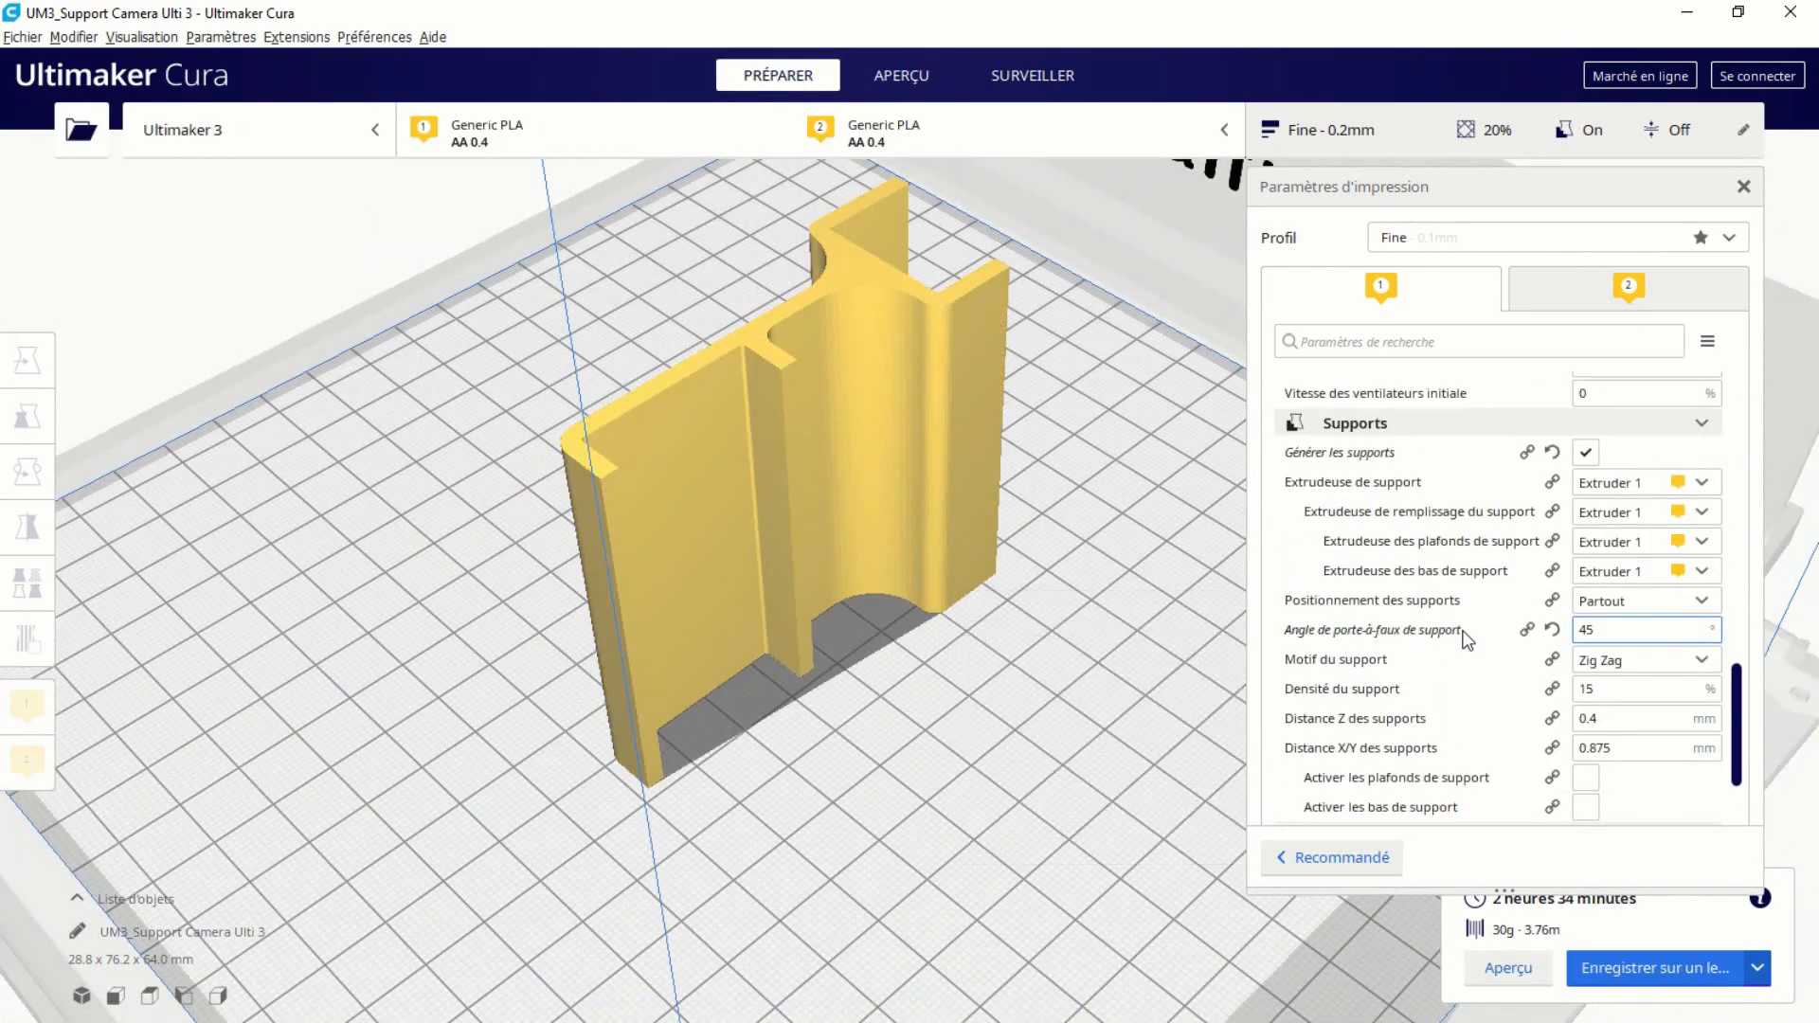
{"action": "left_click", "coordinate": [892, 442]}
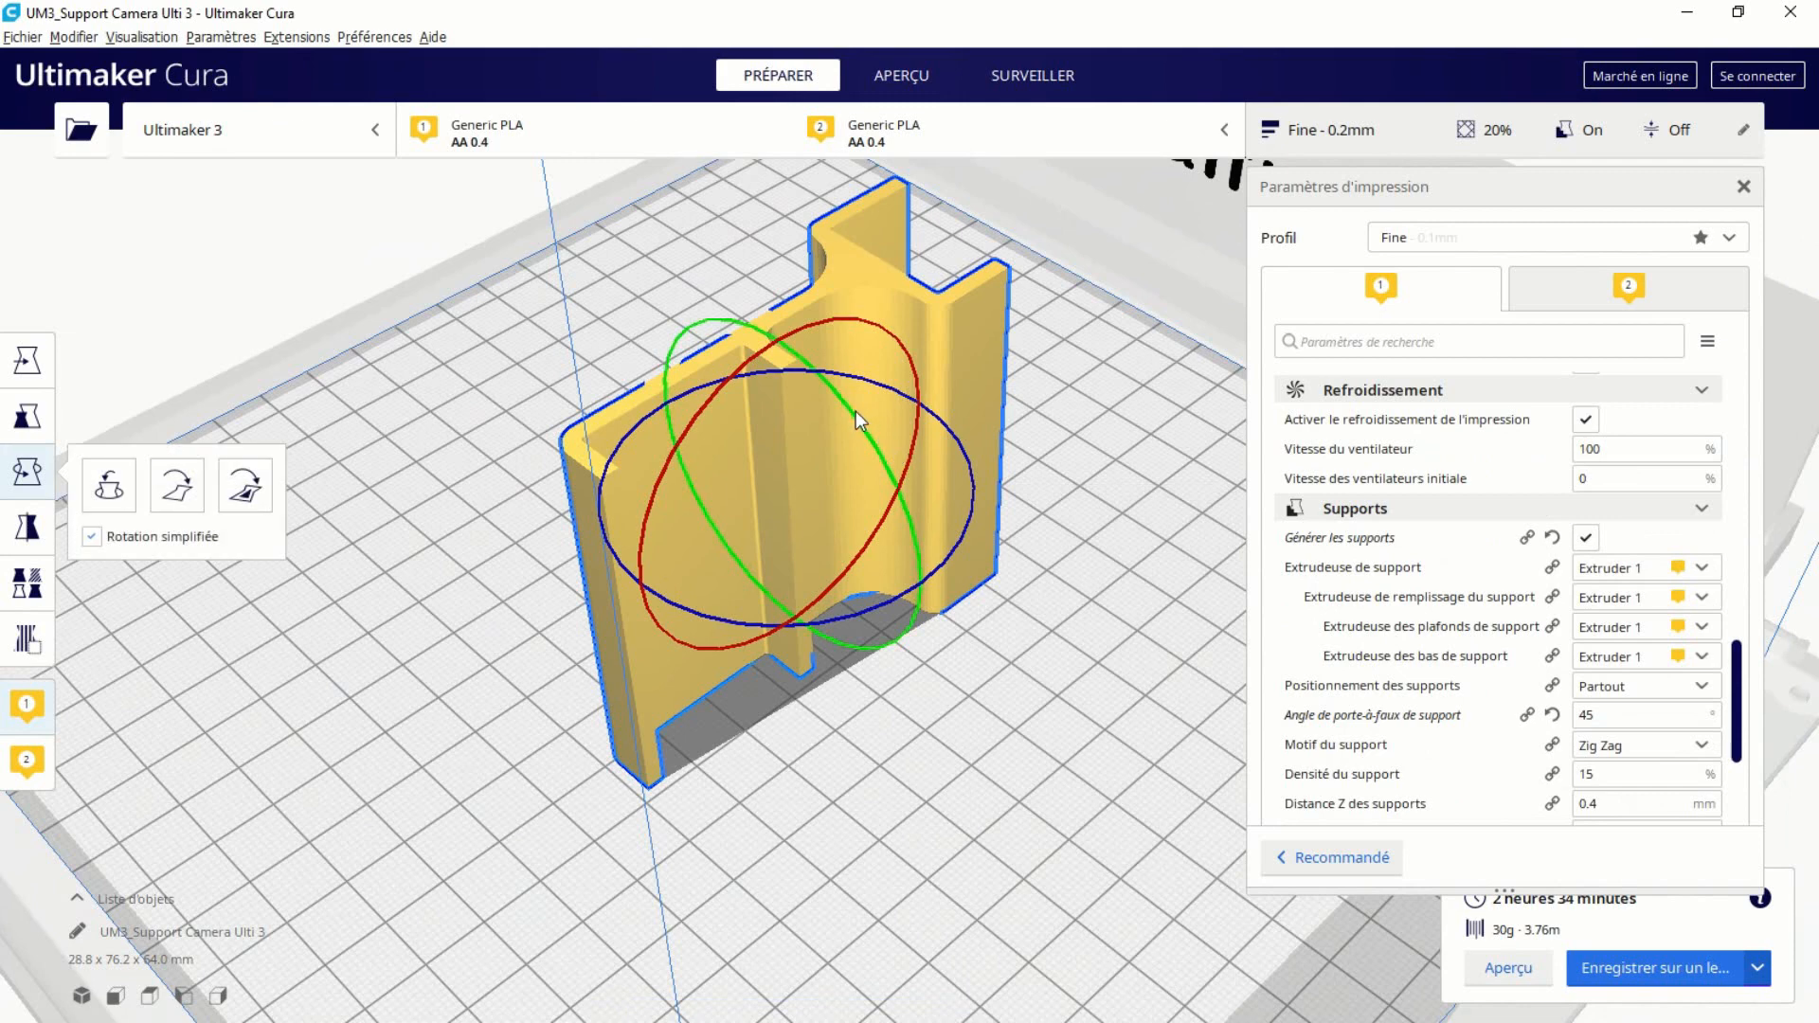
{"action": "left_click_drag", "start_coordinate": [855, 411], "coordinate": [995, 803]}
{"action": "left_click", "coordinate": [992, 798]}
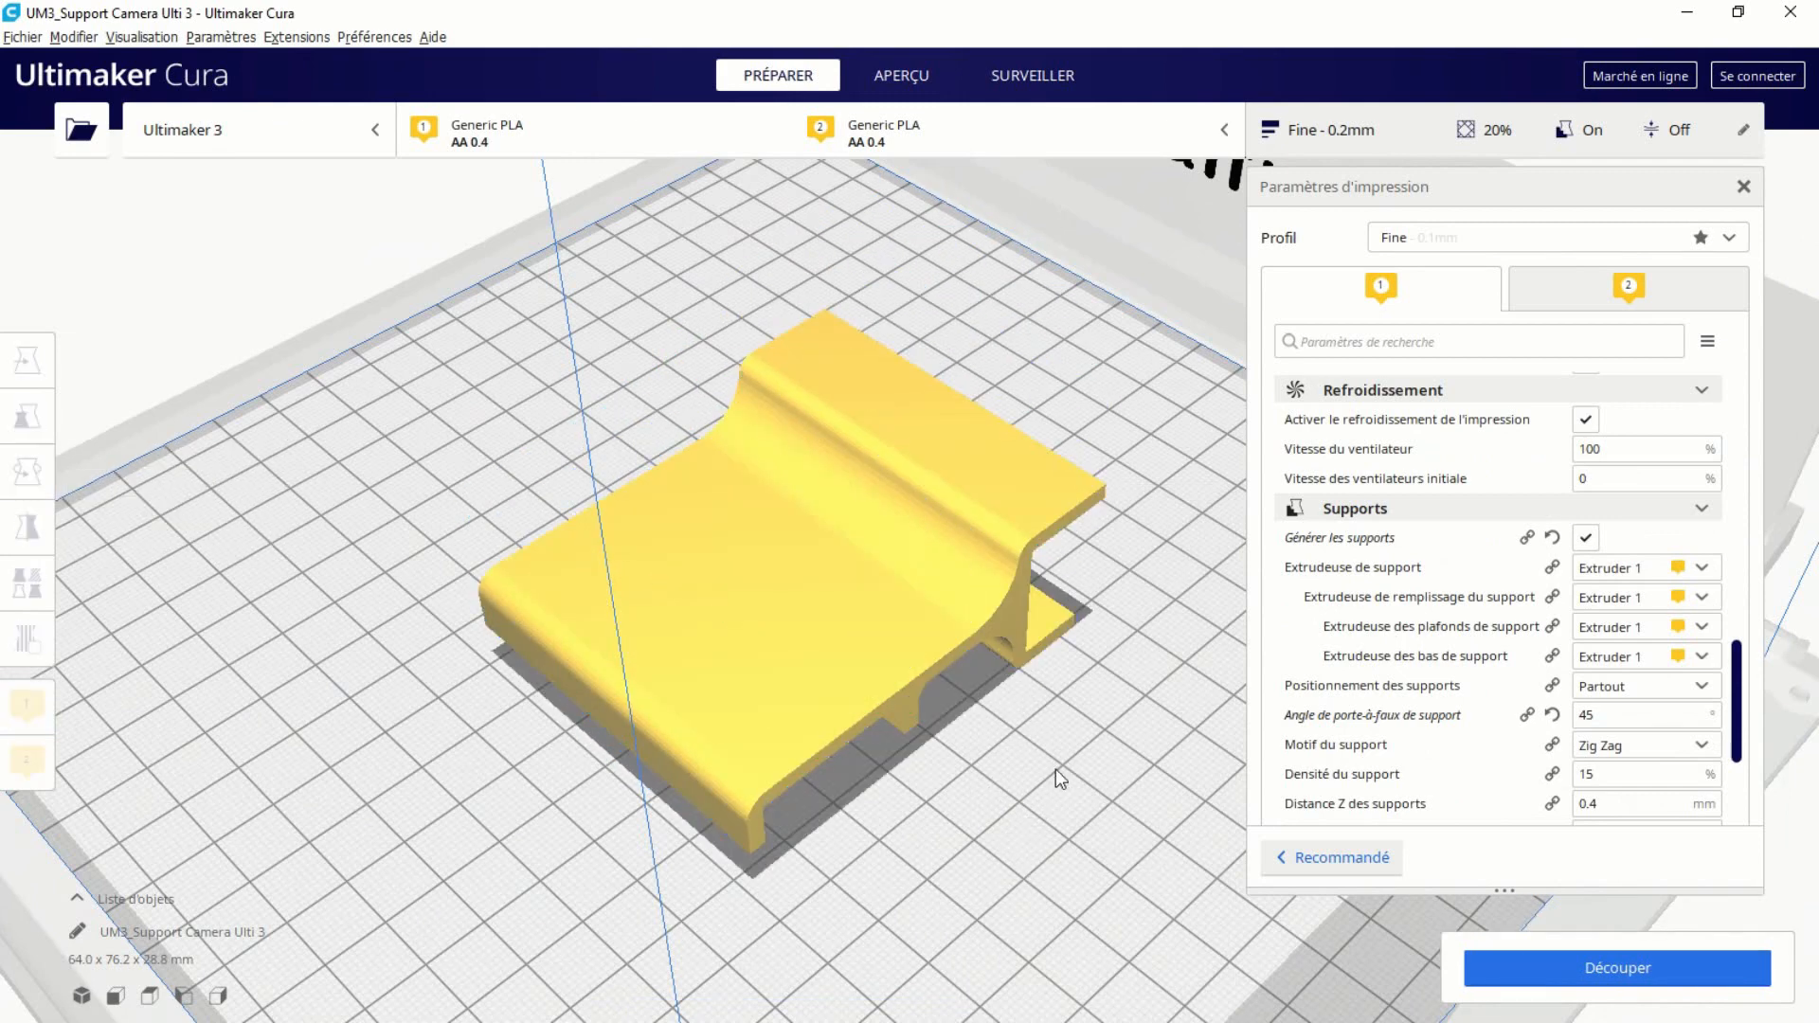
Inspect the overhangs under the rotated model and set Positionnement des supports to En contact avec le plateau.
{"action": "right_click_drag", "start_coordinate": [1055, 769], "coordinate": [882, 678]}
{"action": "scroll", "coordinate": [886, 669], "scroll_direction": "up", "scroll_amount": 3}
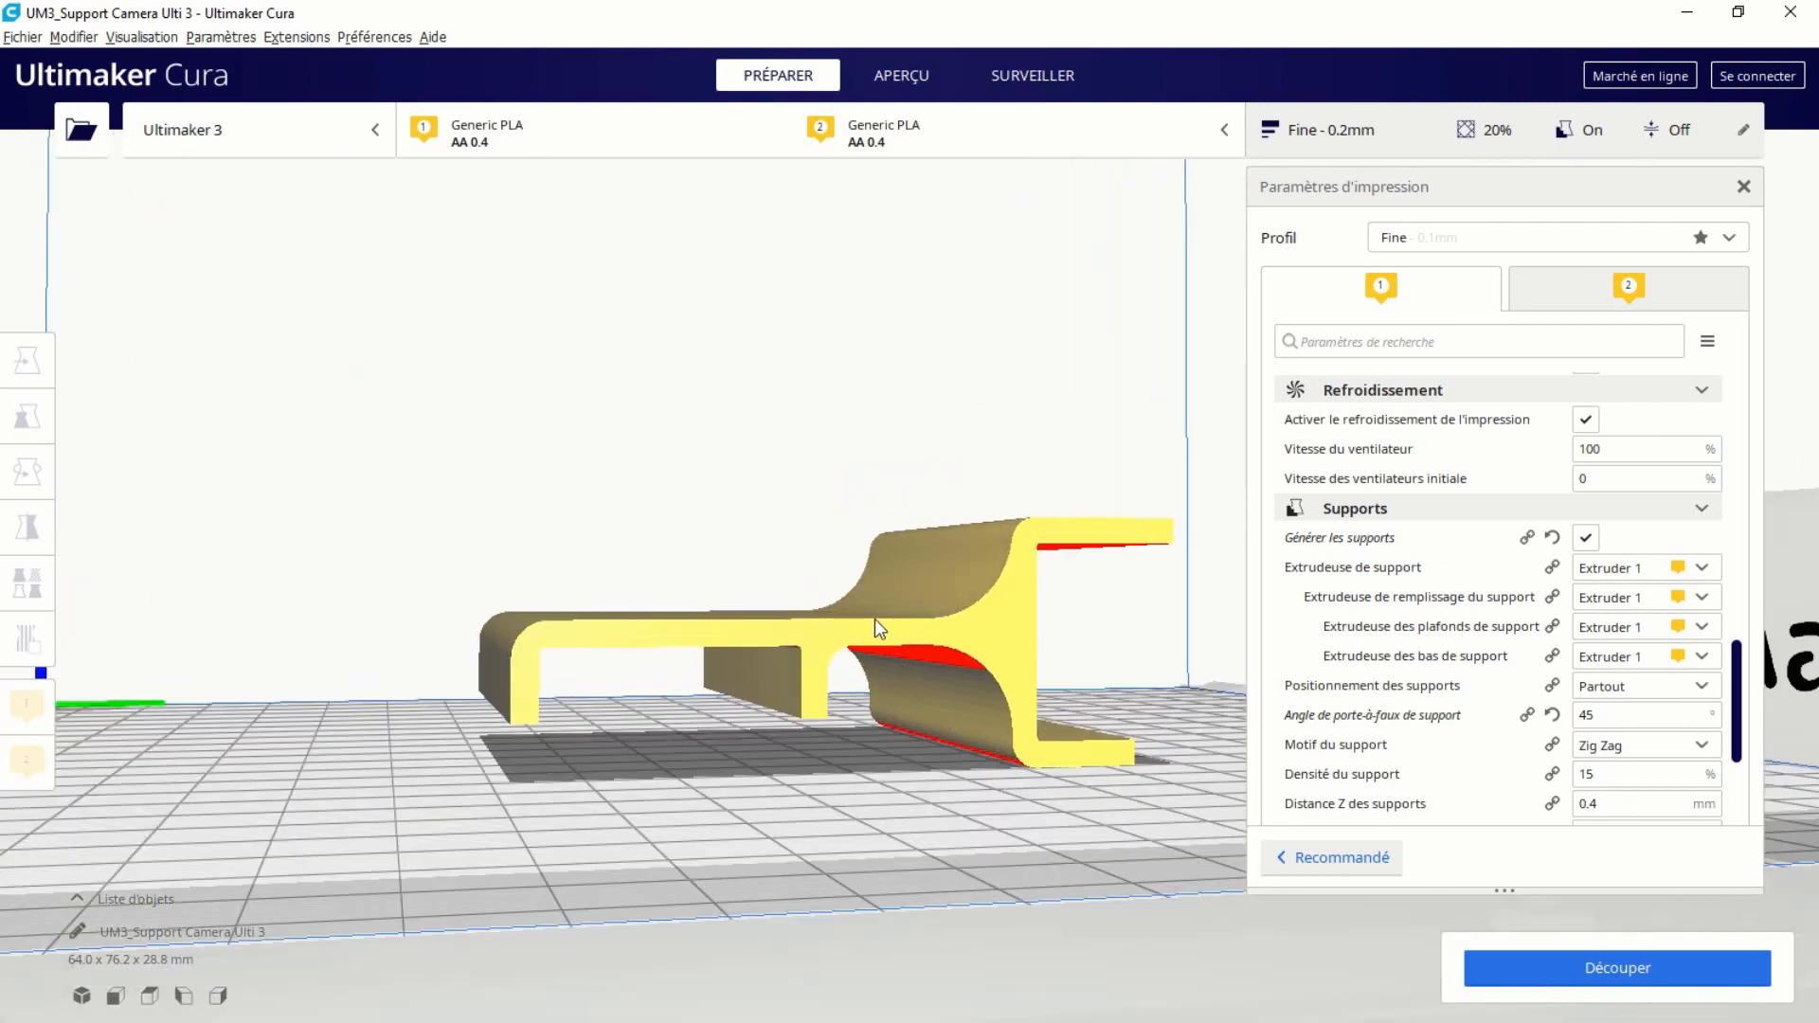
{"action": "right_click_drag", "start_coordinate": [873, 617], "coordinate": [805, 537]}
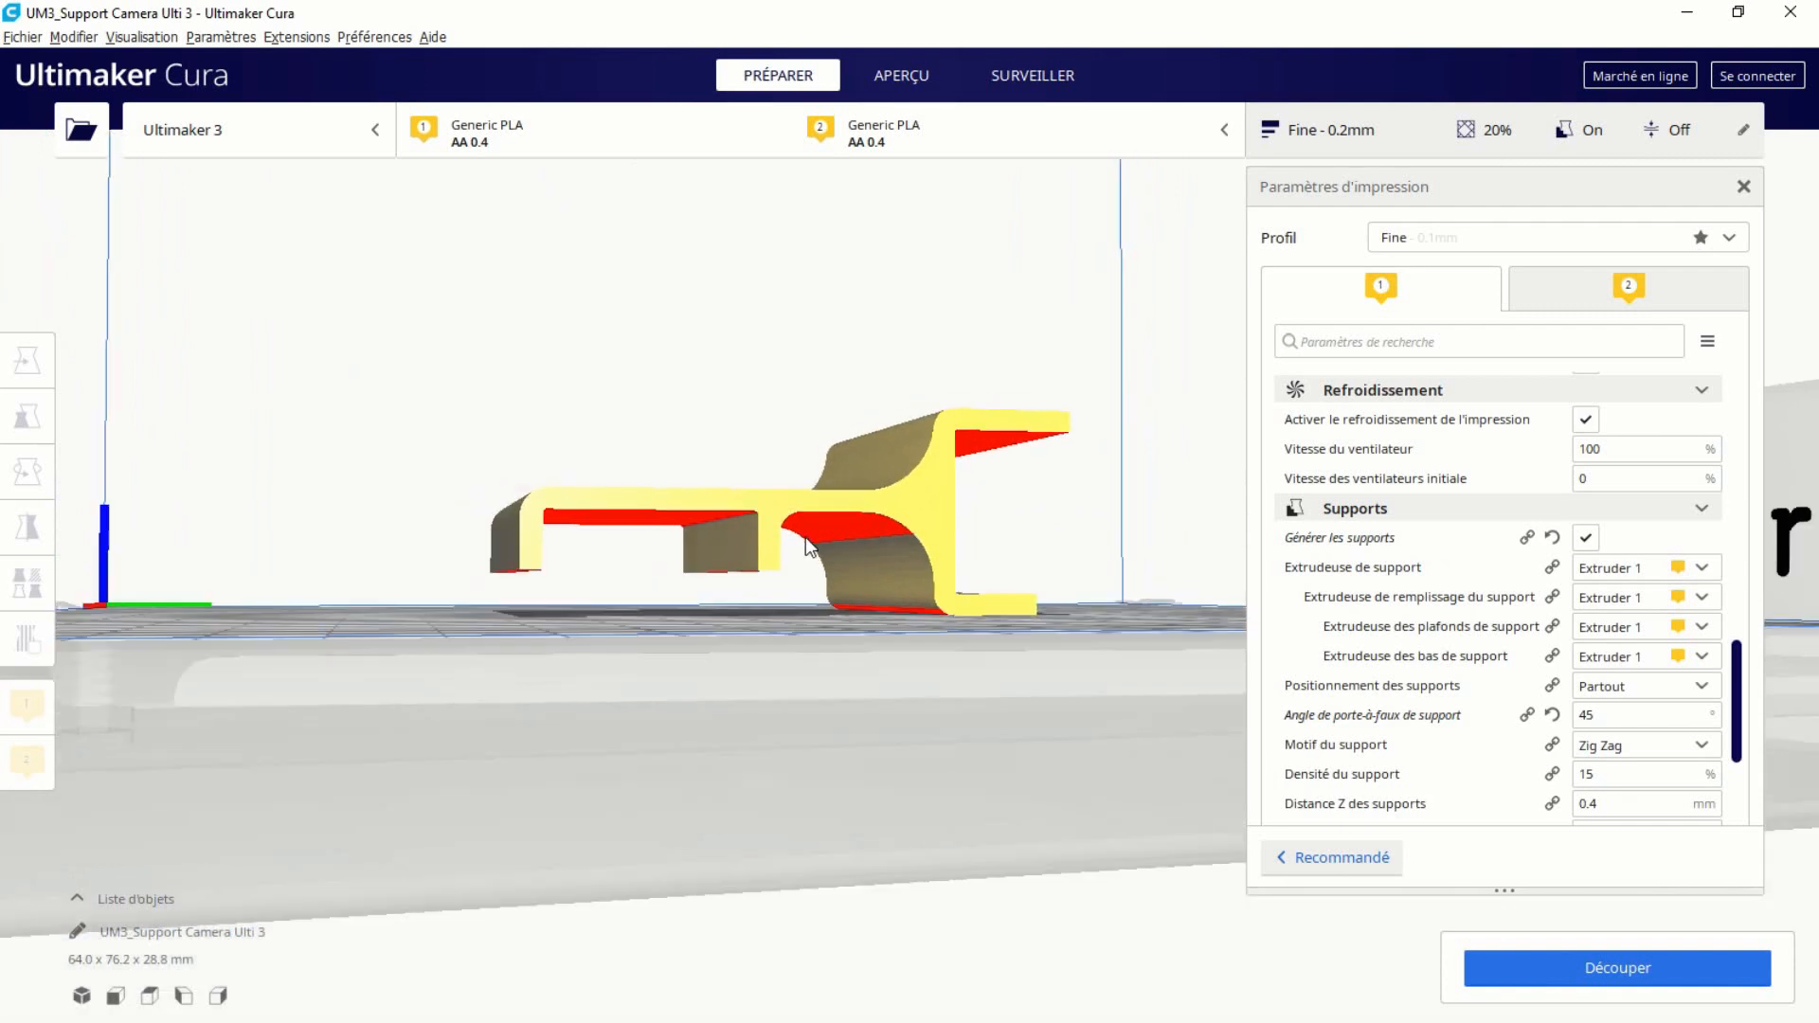
{"action": "scroll", "coordinate": [805, 537], "scroll_direction": "up", "scroll_amount": 2}
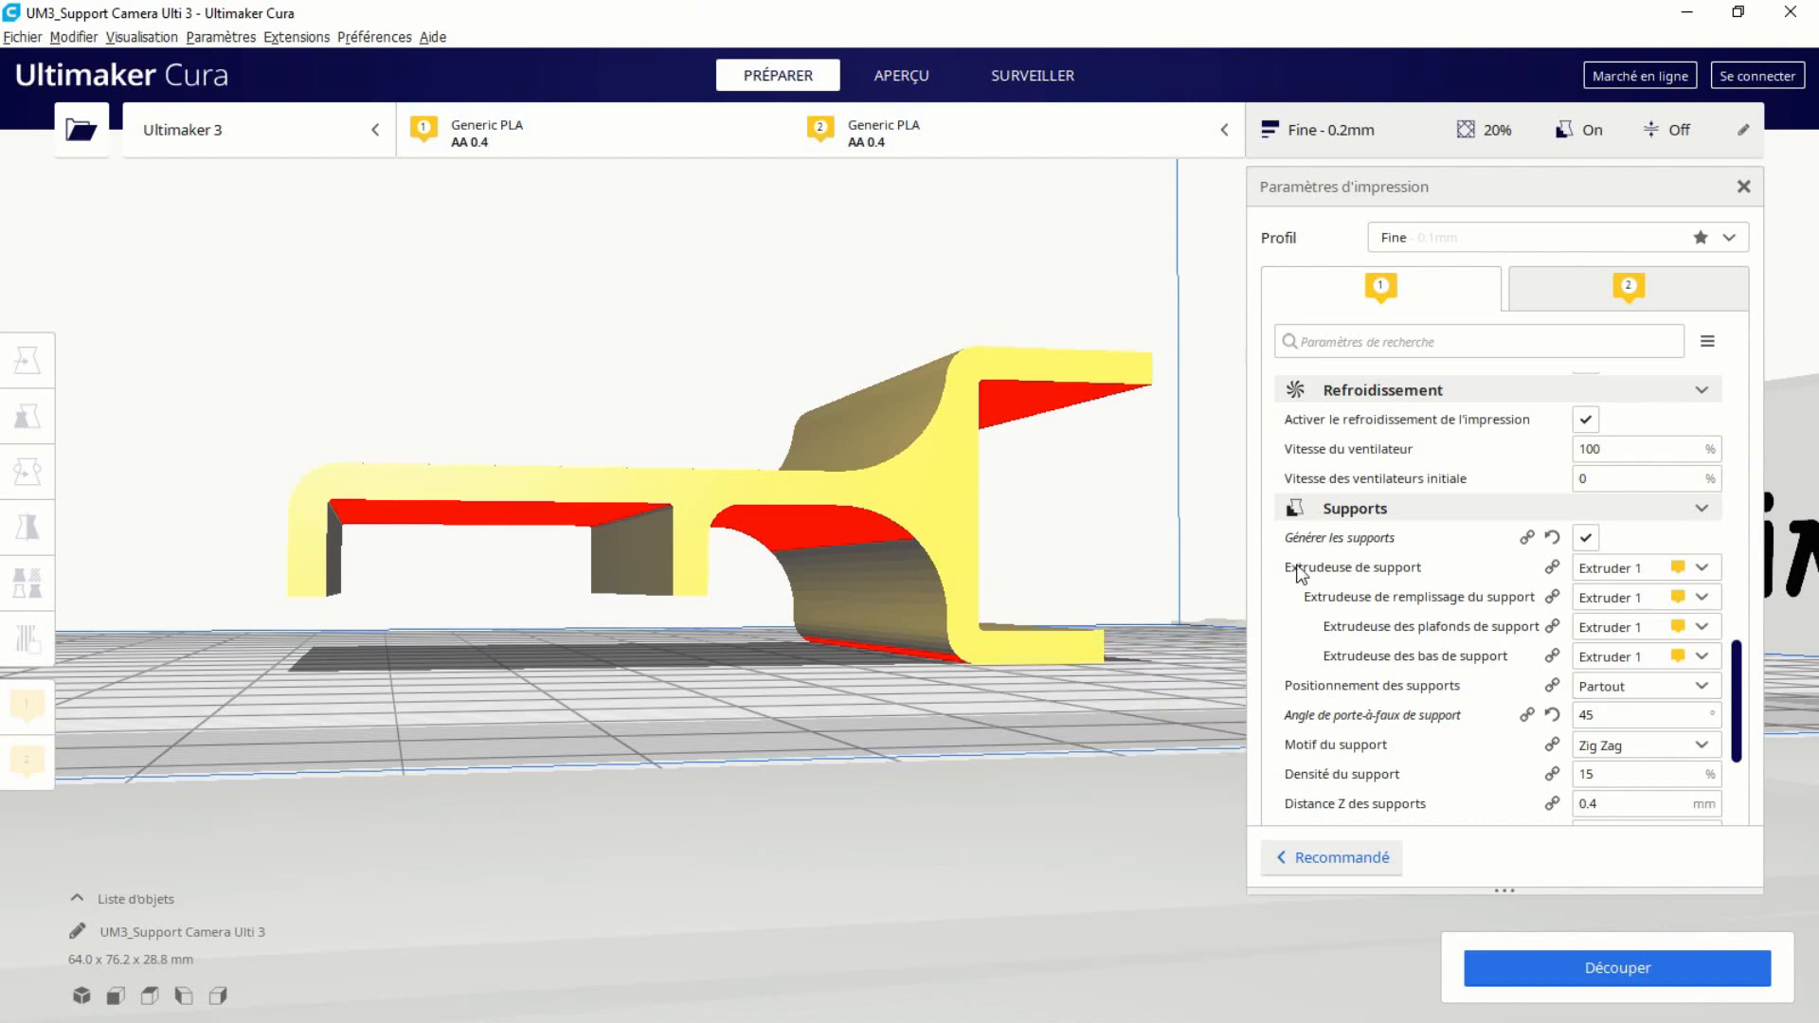
{"action": "left_click", "coordinate": [1611, 686]}
{"action": "left_click", "coordinate": [1631, 715]}
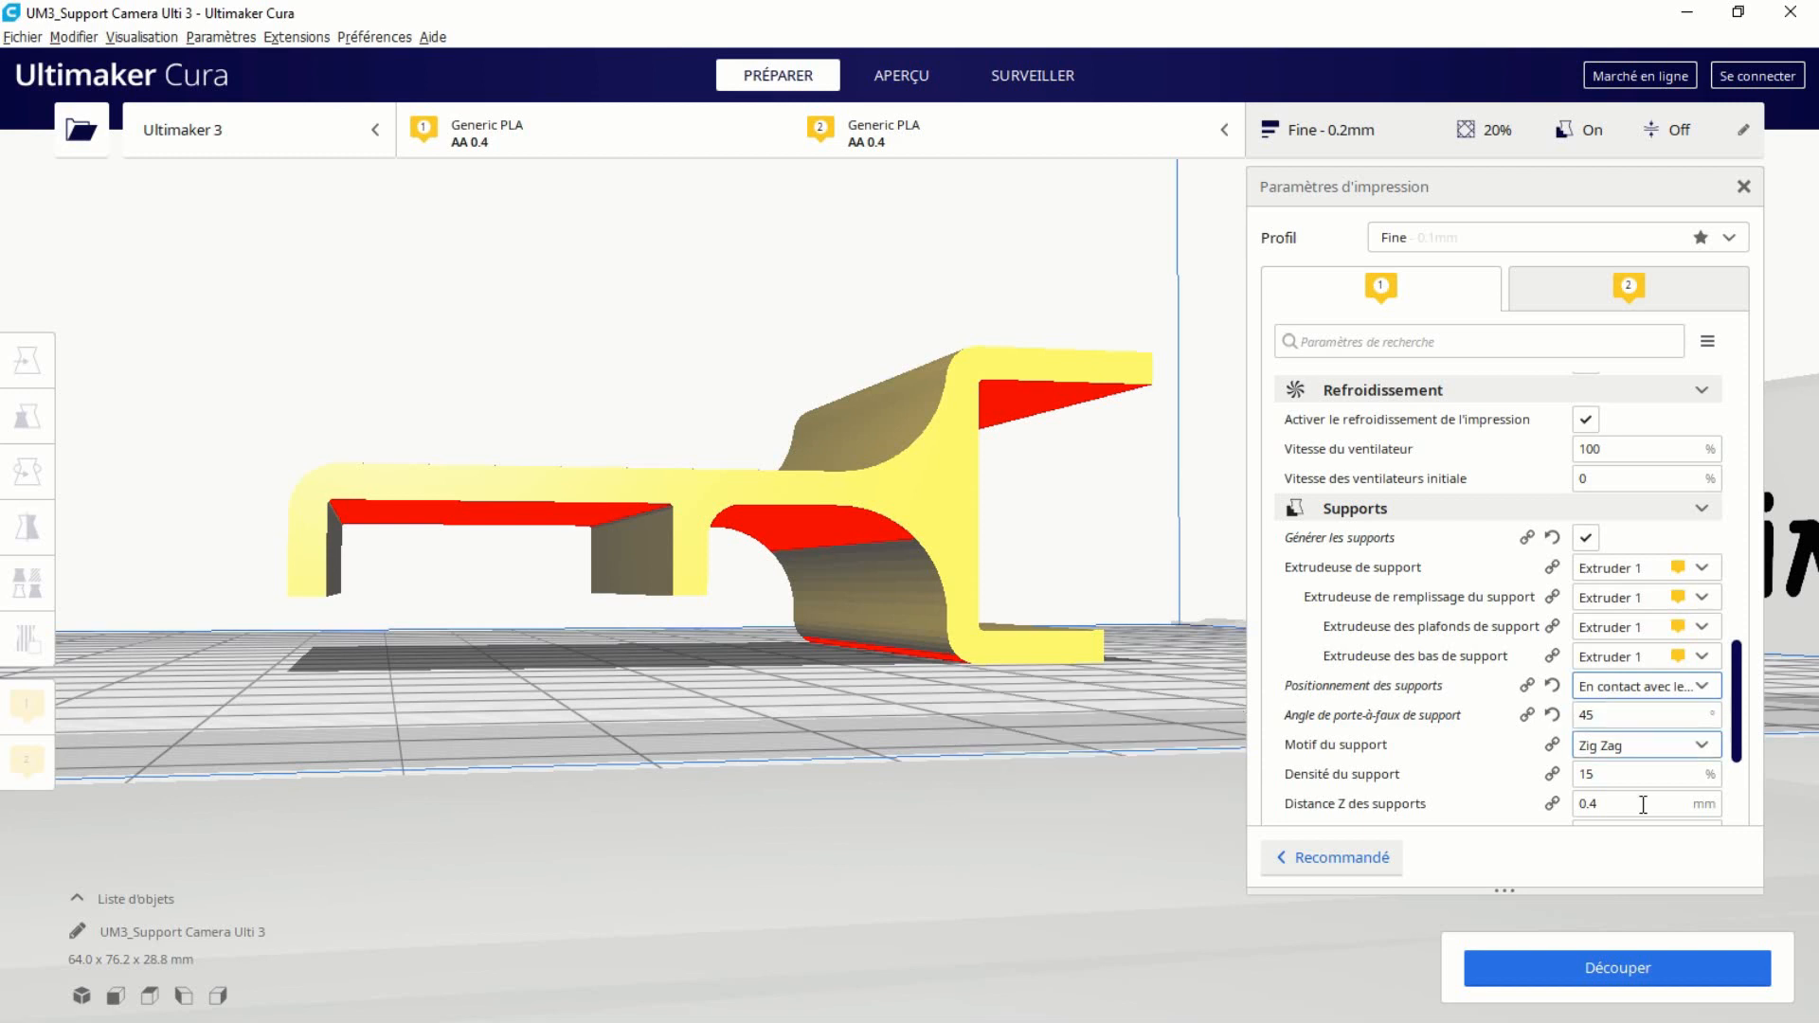
Slice the lying camera support and examine the generated supports from several sides in the layer preview.
{"action": "left_click", "coordinate": [1588, 966]}
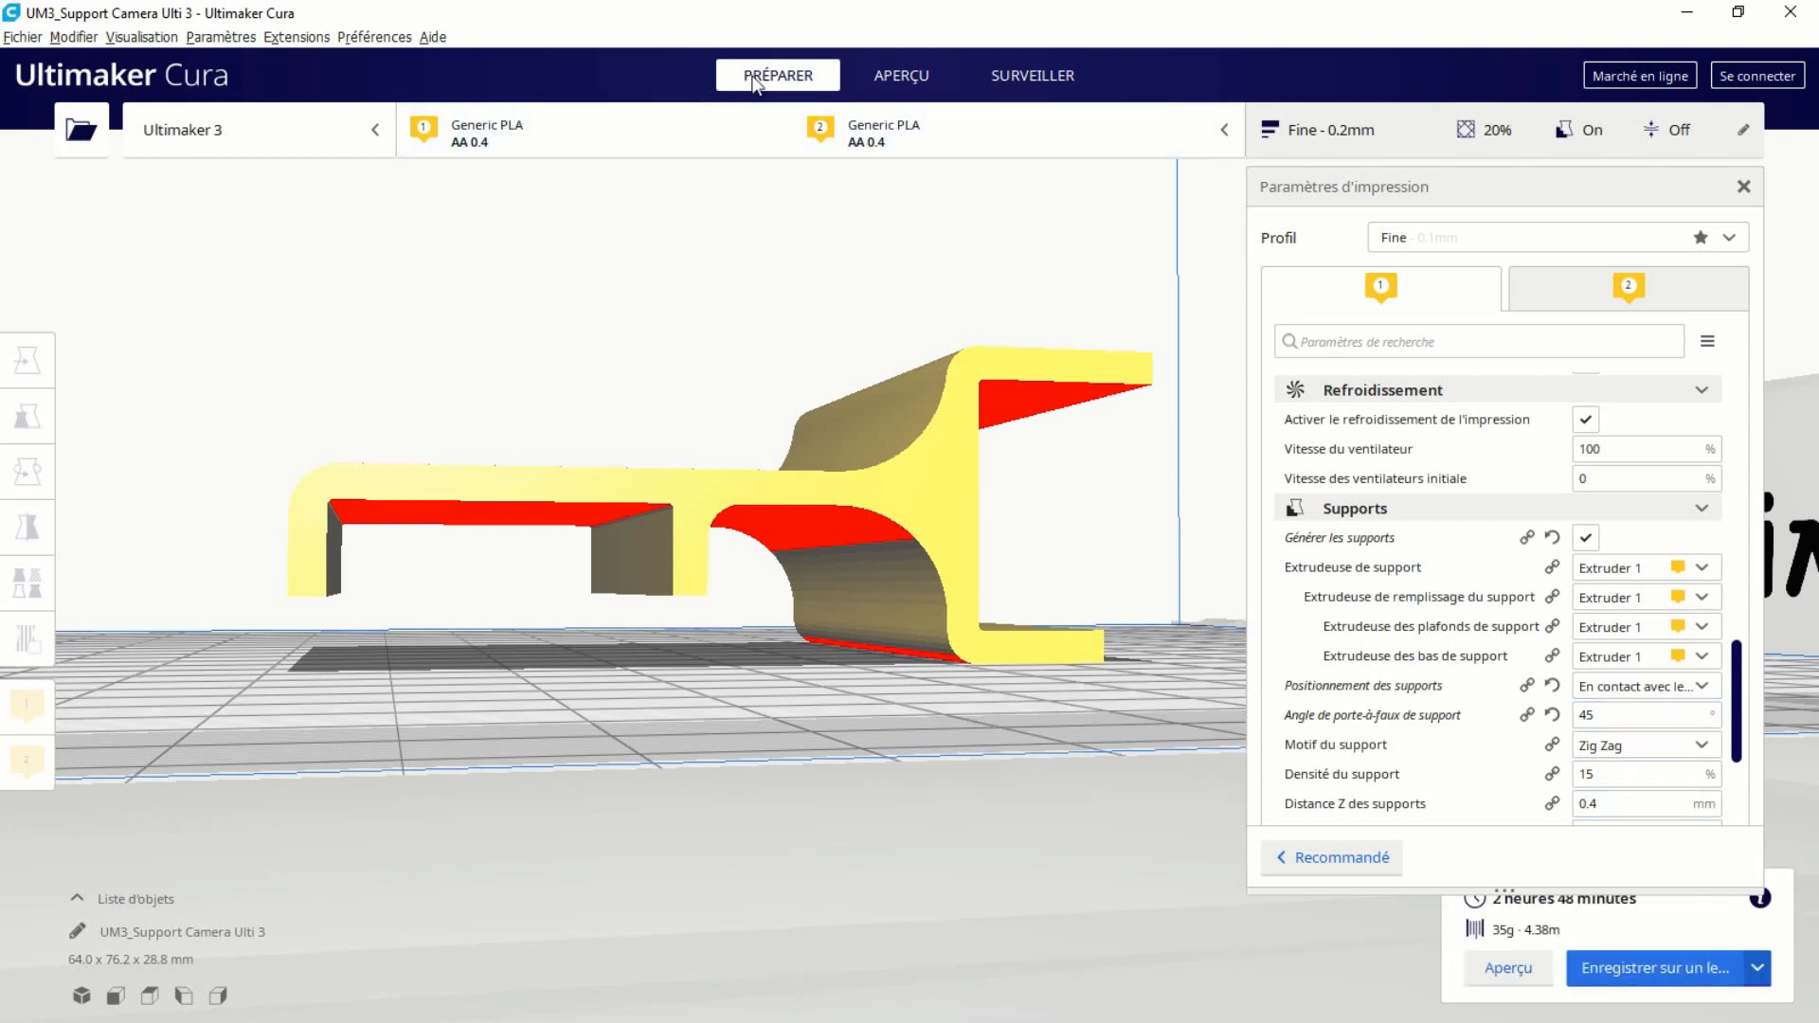
{"action": "left_click", "coordinate": [893, 78]}
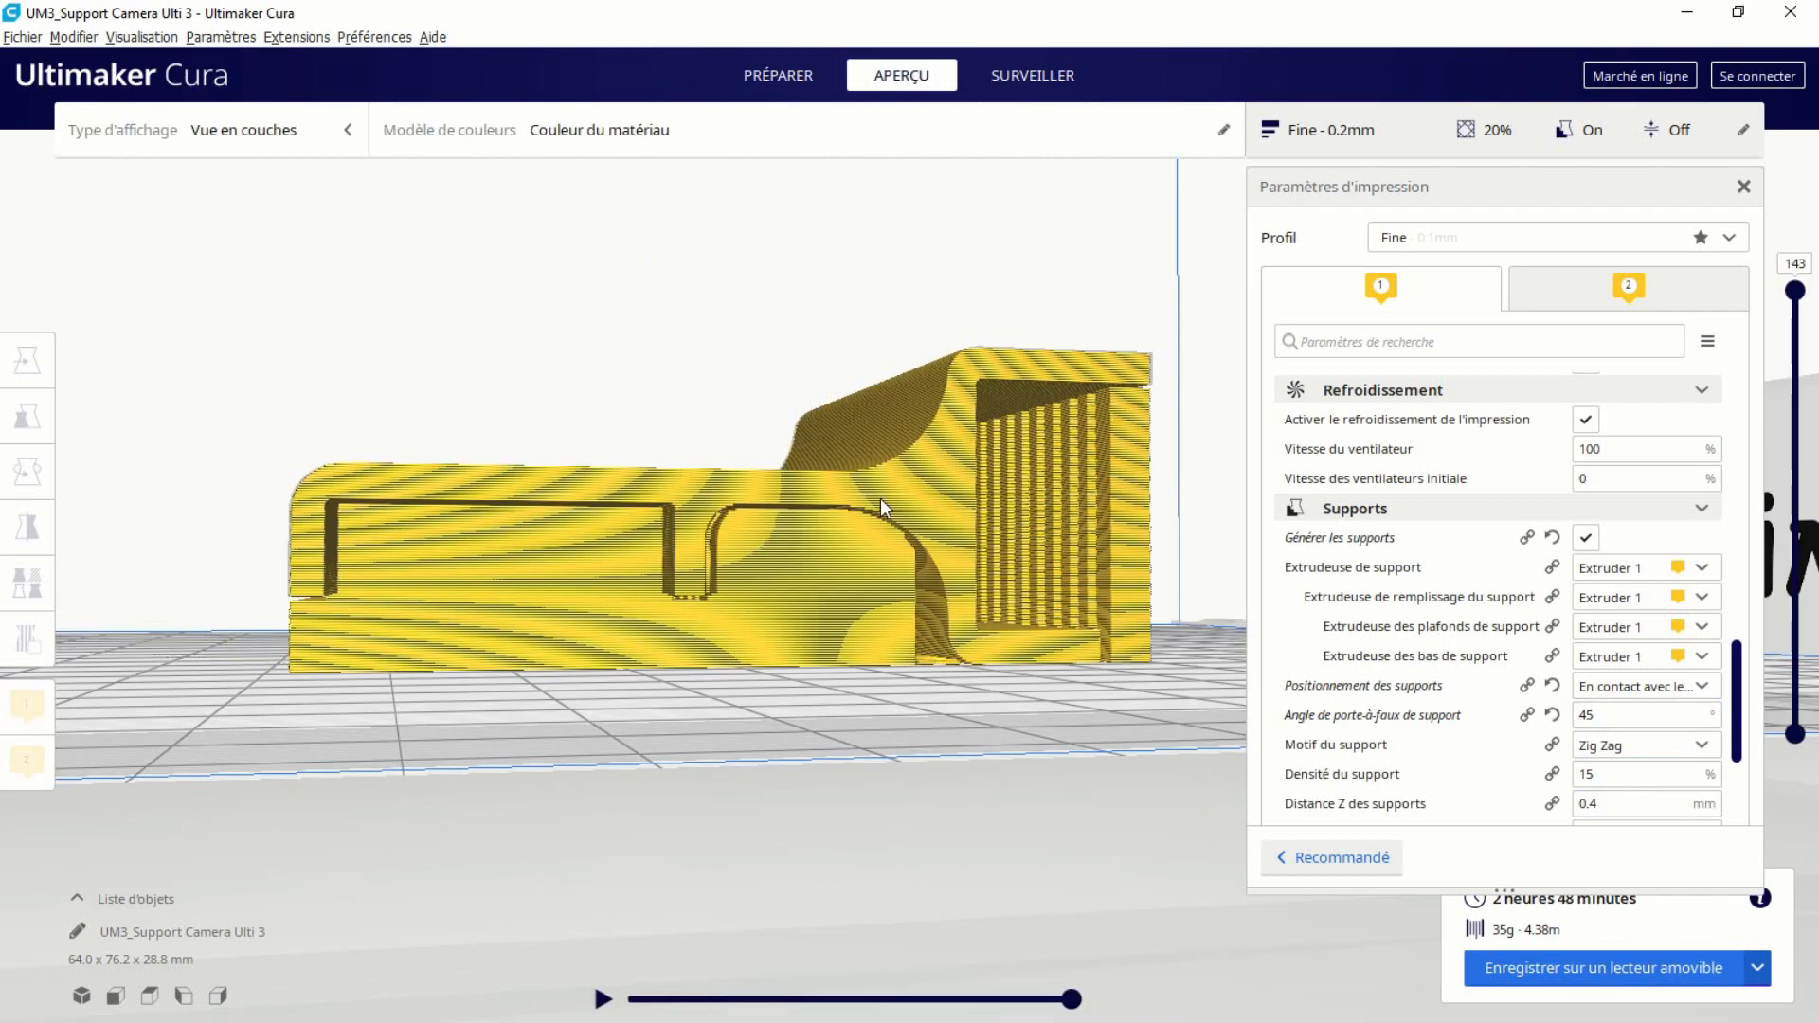
{"action": "right_click_drag", "start_coordinate": [847, 502], "coordinate": [734, 536]}
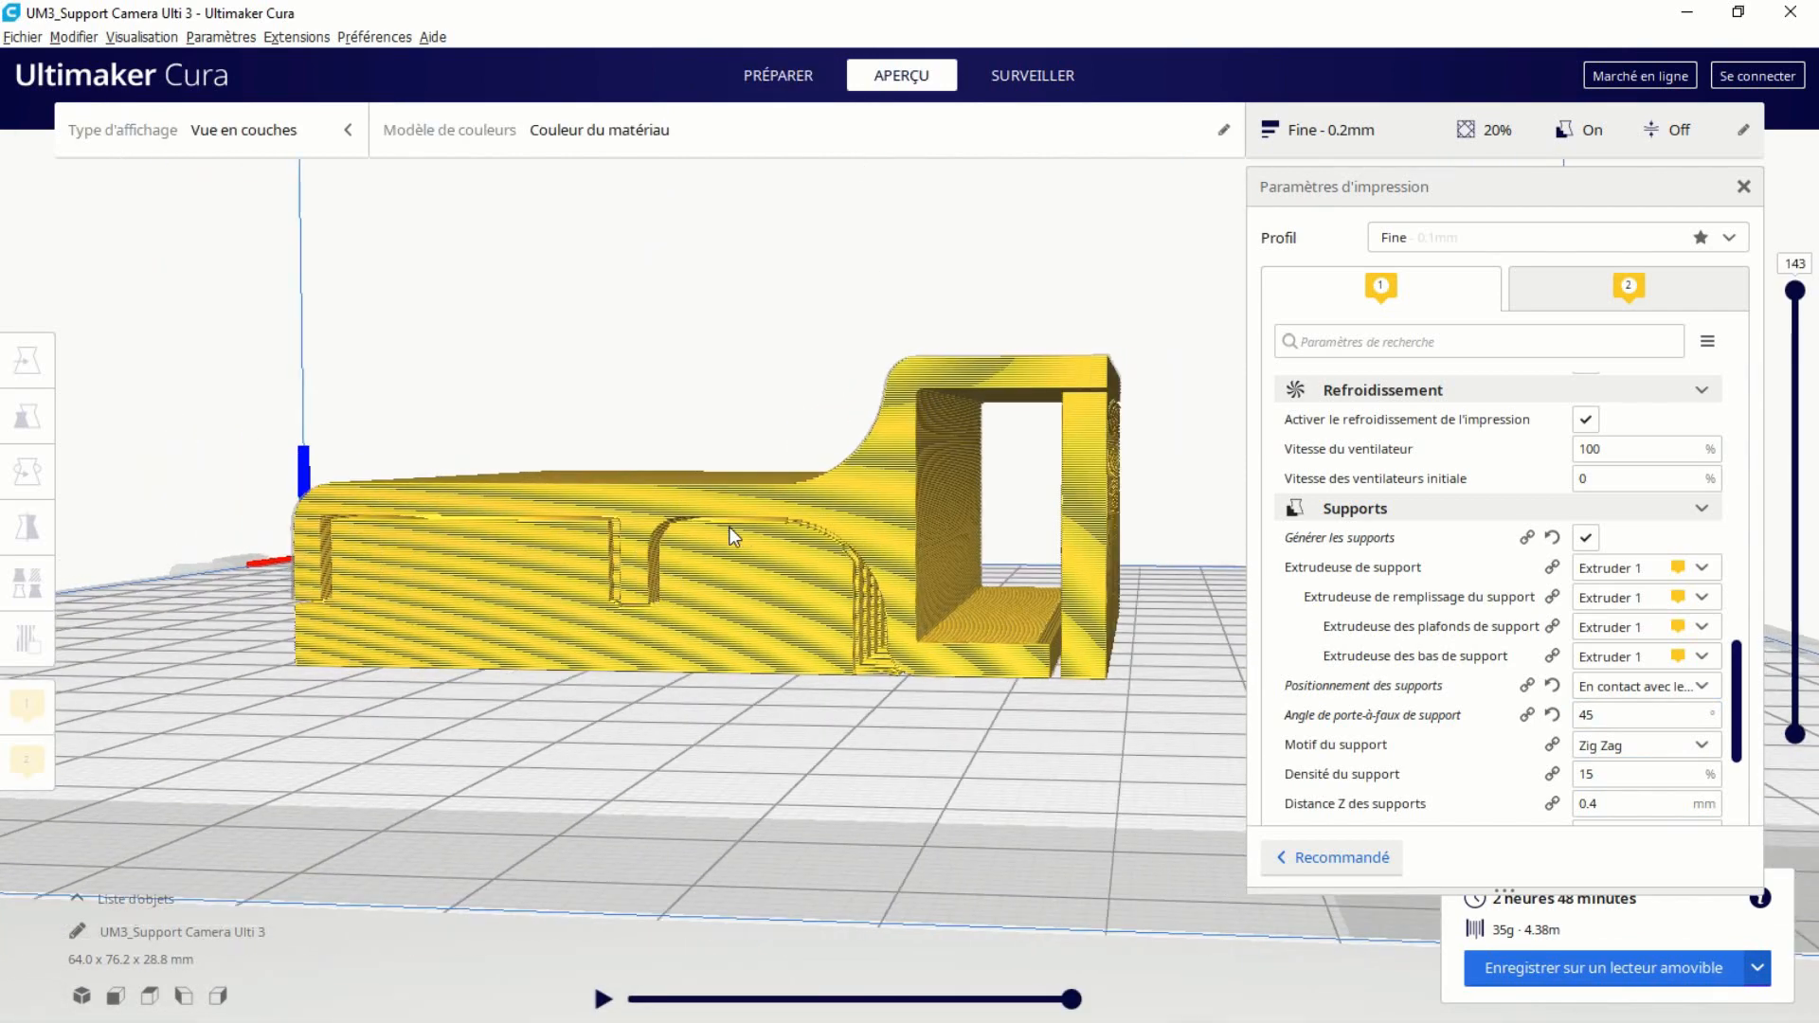
{"action": "right_click_drag", "start_coordinate": [843, 512], "coordinate": [936, 516]}
Set Positionnement des supports to Partout and check the supports from the side in the layer preview.
{"action": "left_click", "coordinate": [1639, 685]}
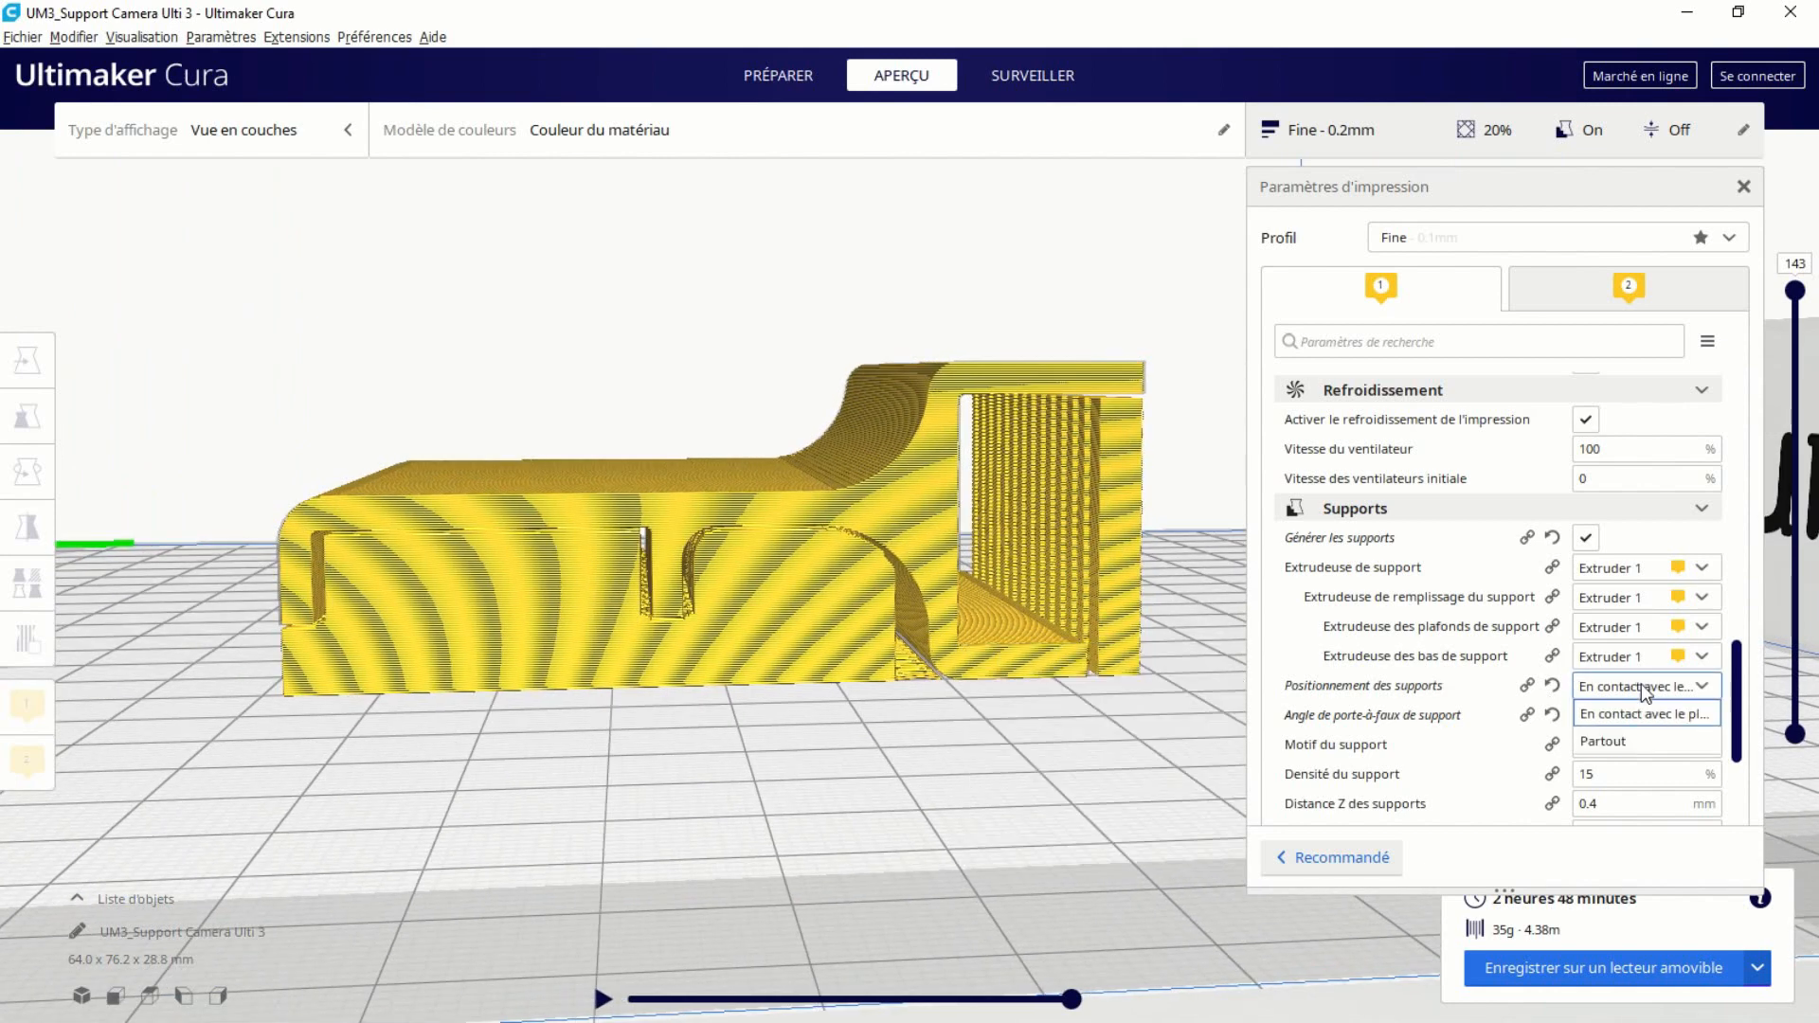
{"action": "left_click", "coordinate": [1615, 740]}
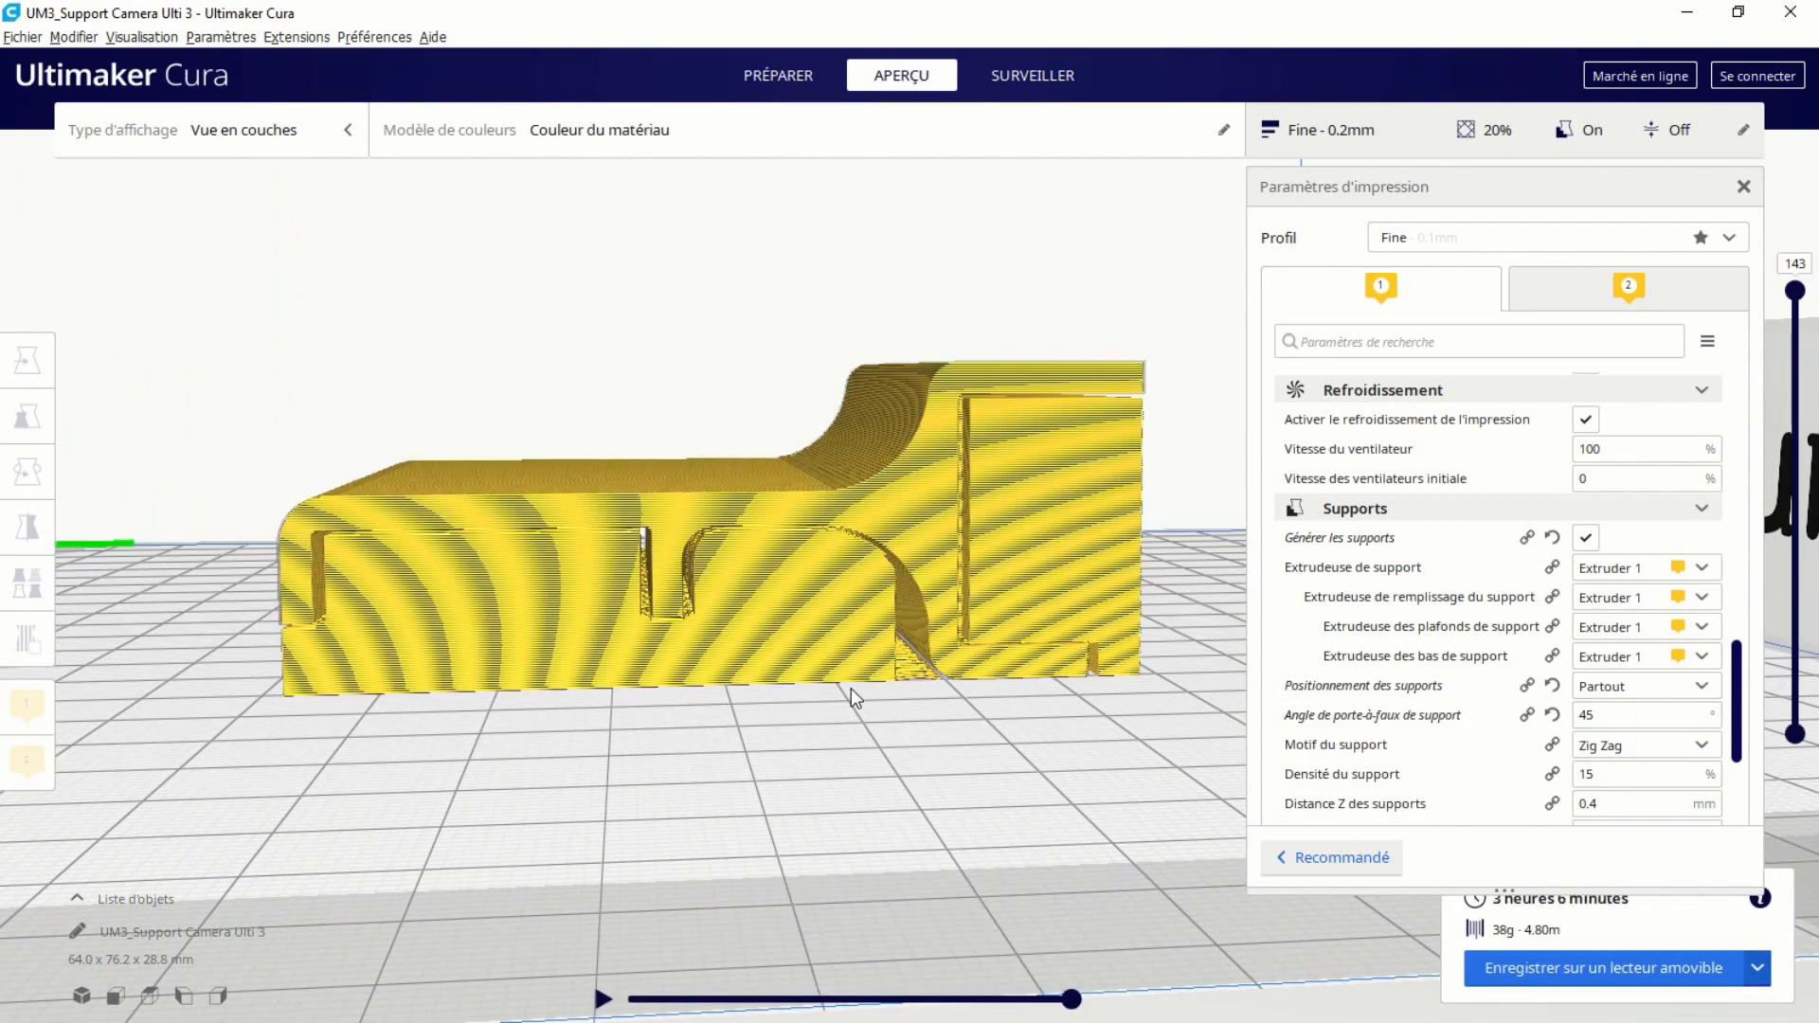
{"action": "mouse_move", "coordinate": [896, 692]}
{"action": "right_mouse_down"}
{"action": "mouse_move", "coordinate": [873, 659]}
{"action": "mouse_move", "coordinate": [790, 663]}
{"action": "mouse_move", "coordinate": [903, 670]}
{"action": "right_mouse_up"}
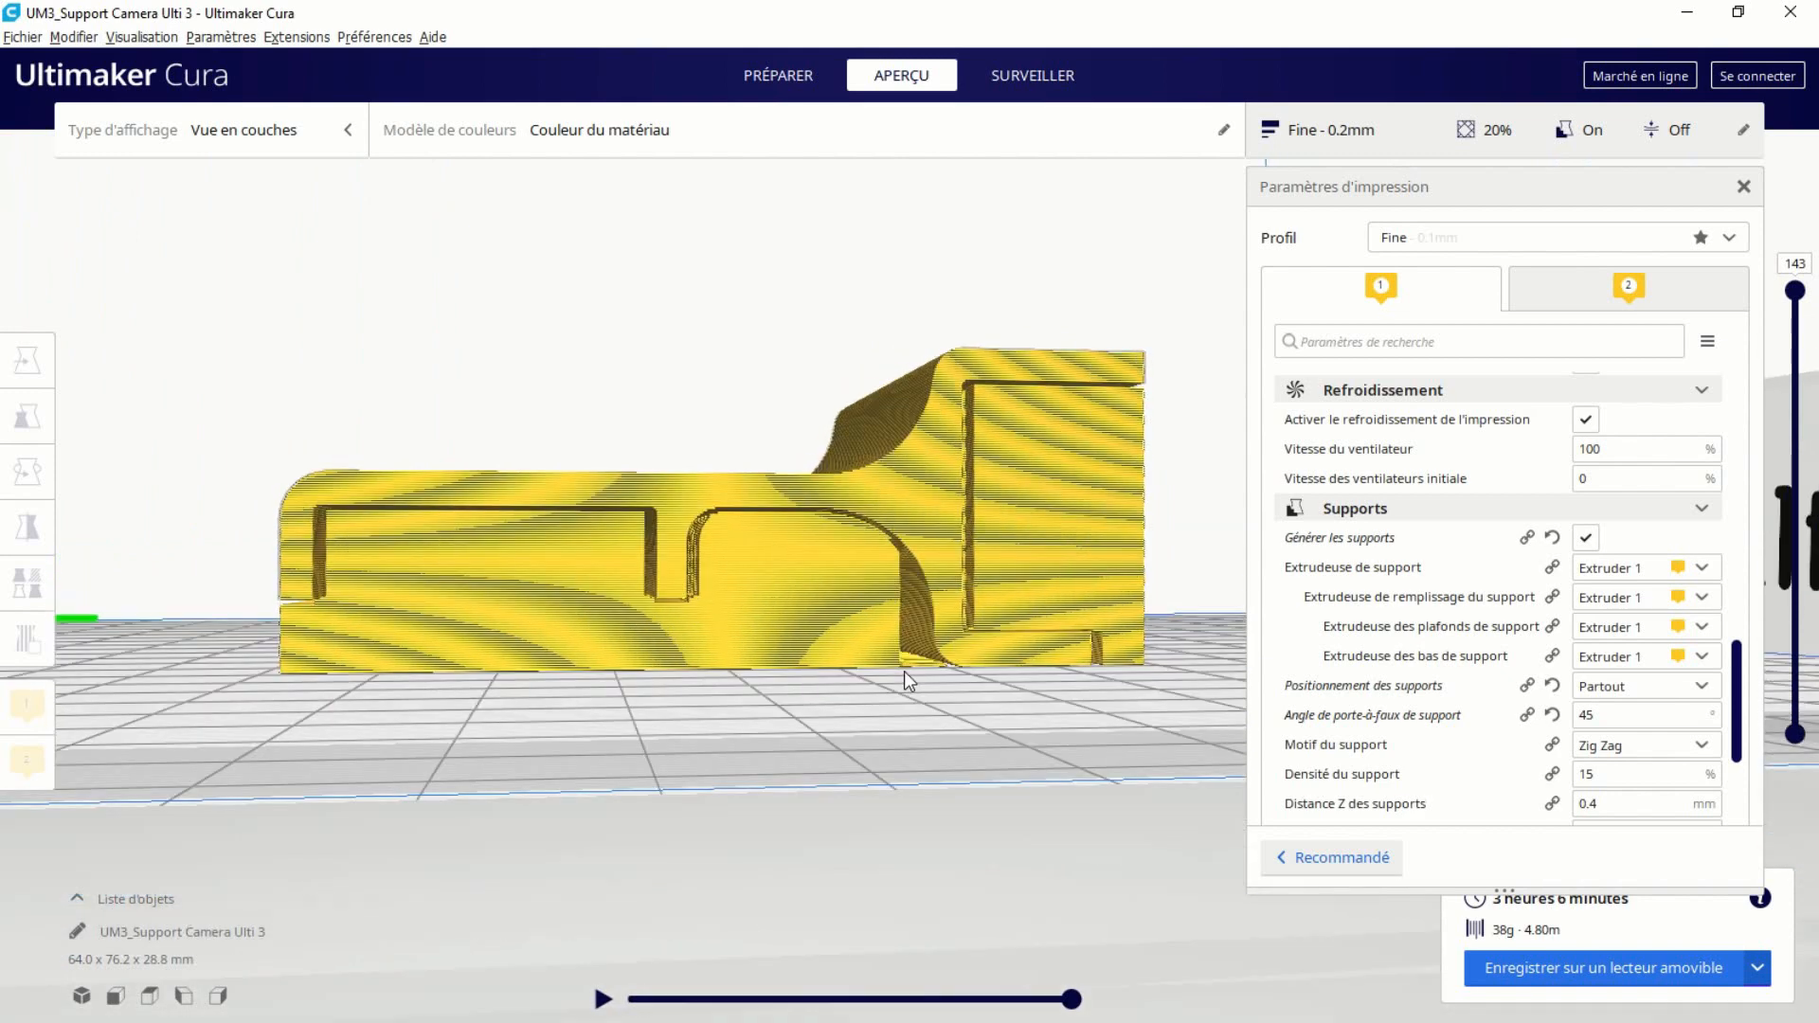
Set Densité du support to 20% and Distance Z des supports to 0.2 mm, and slice the model.
{"action": "scroll", "coordinate": [1630, 761], "scroll_direction": "down", "scroll_amount": 3}
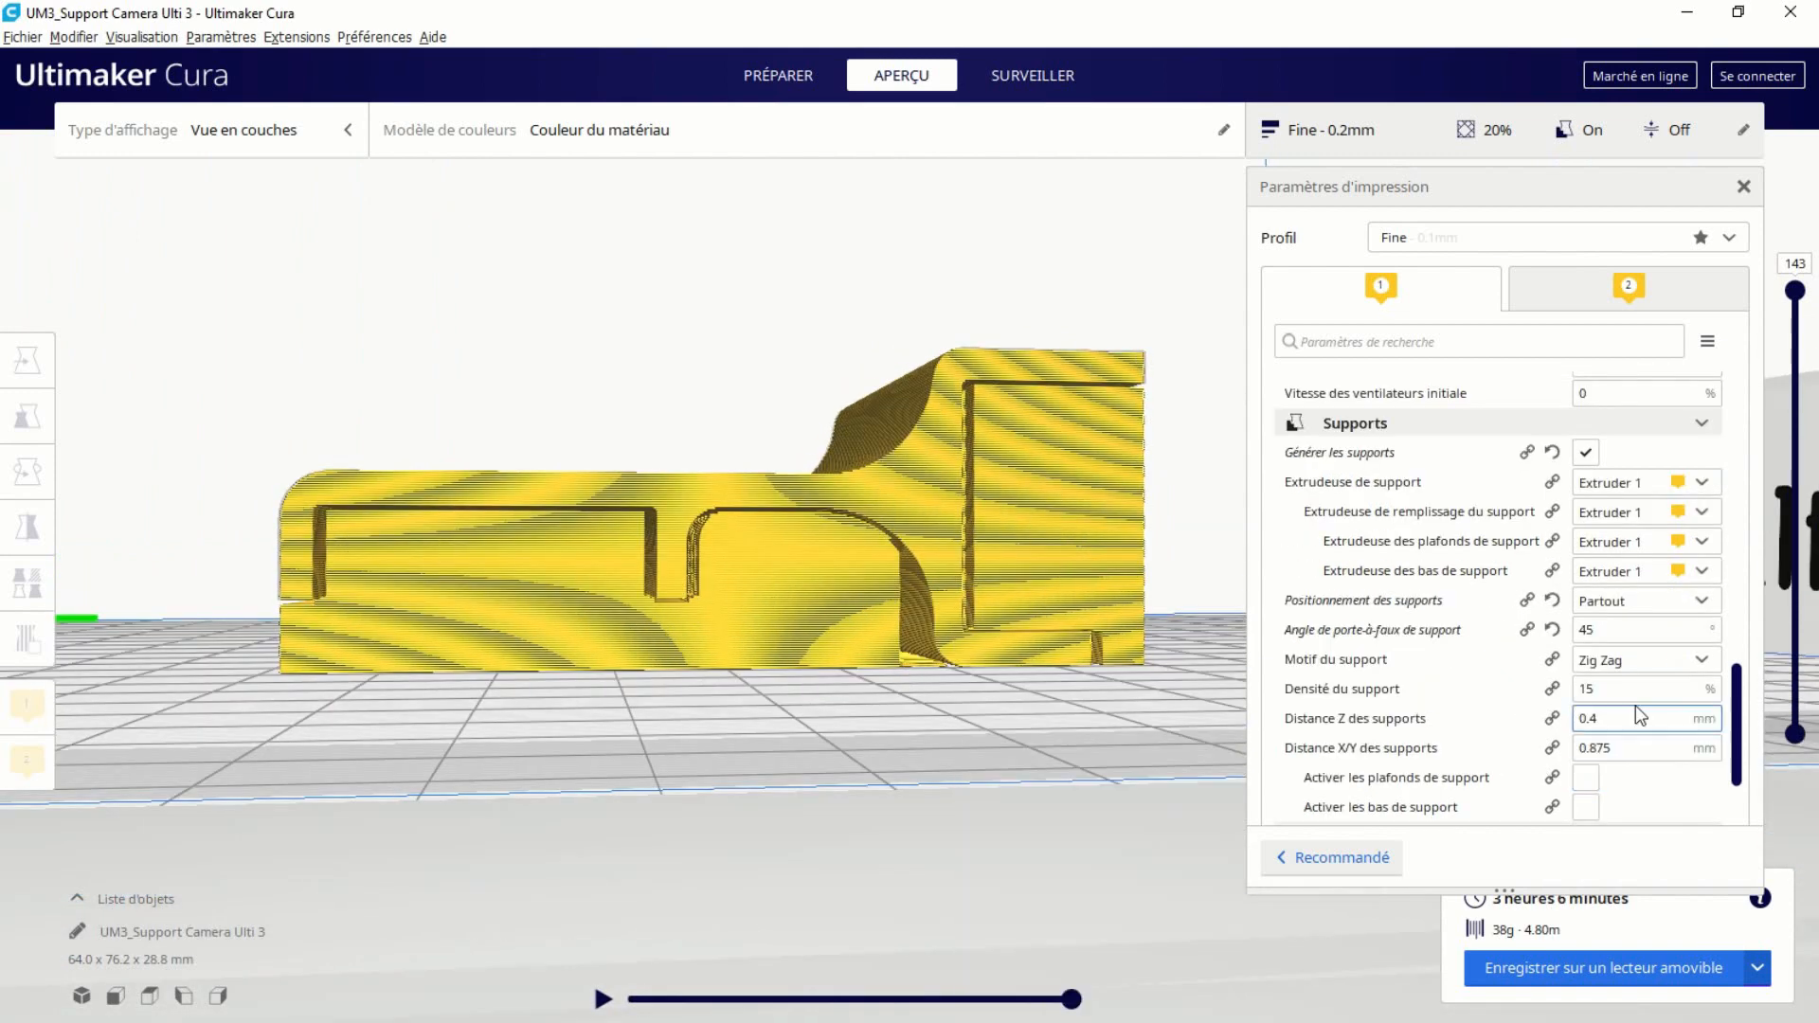
{"action": "double_click", "coordinate": [1610, 690]}
{"action": "type", "text": "20"}
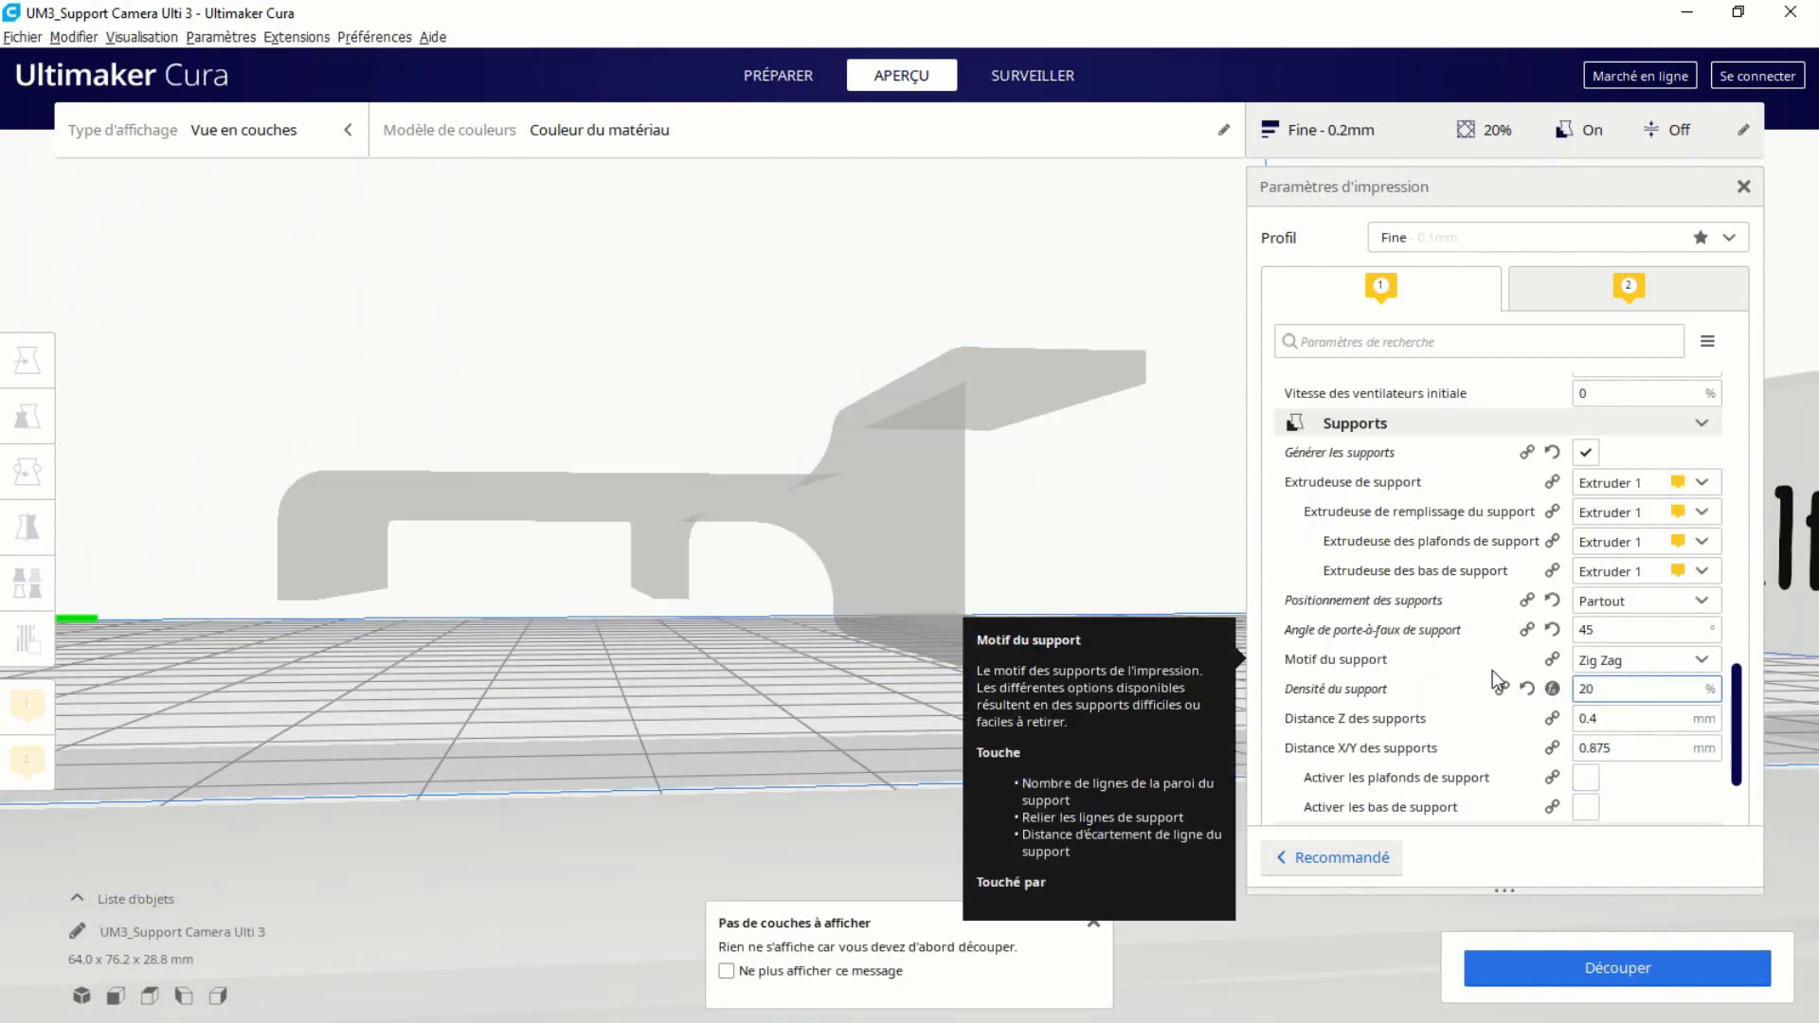
{"action": "left_click", "coordinate": [1616, 720]}
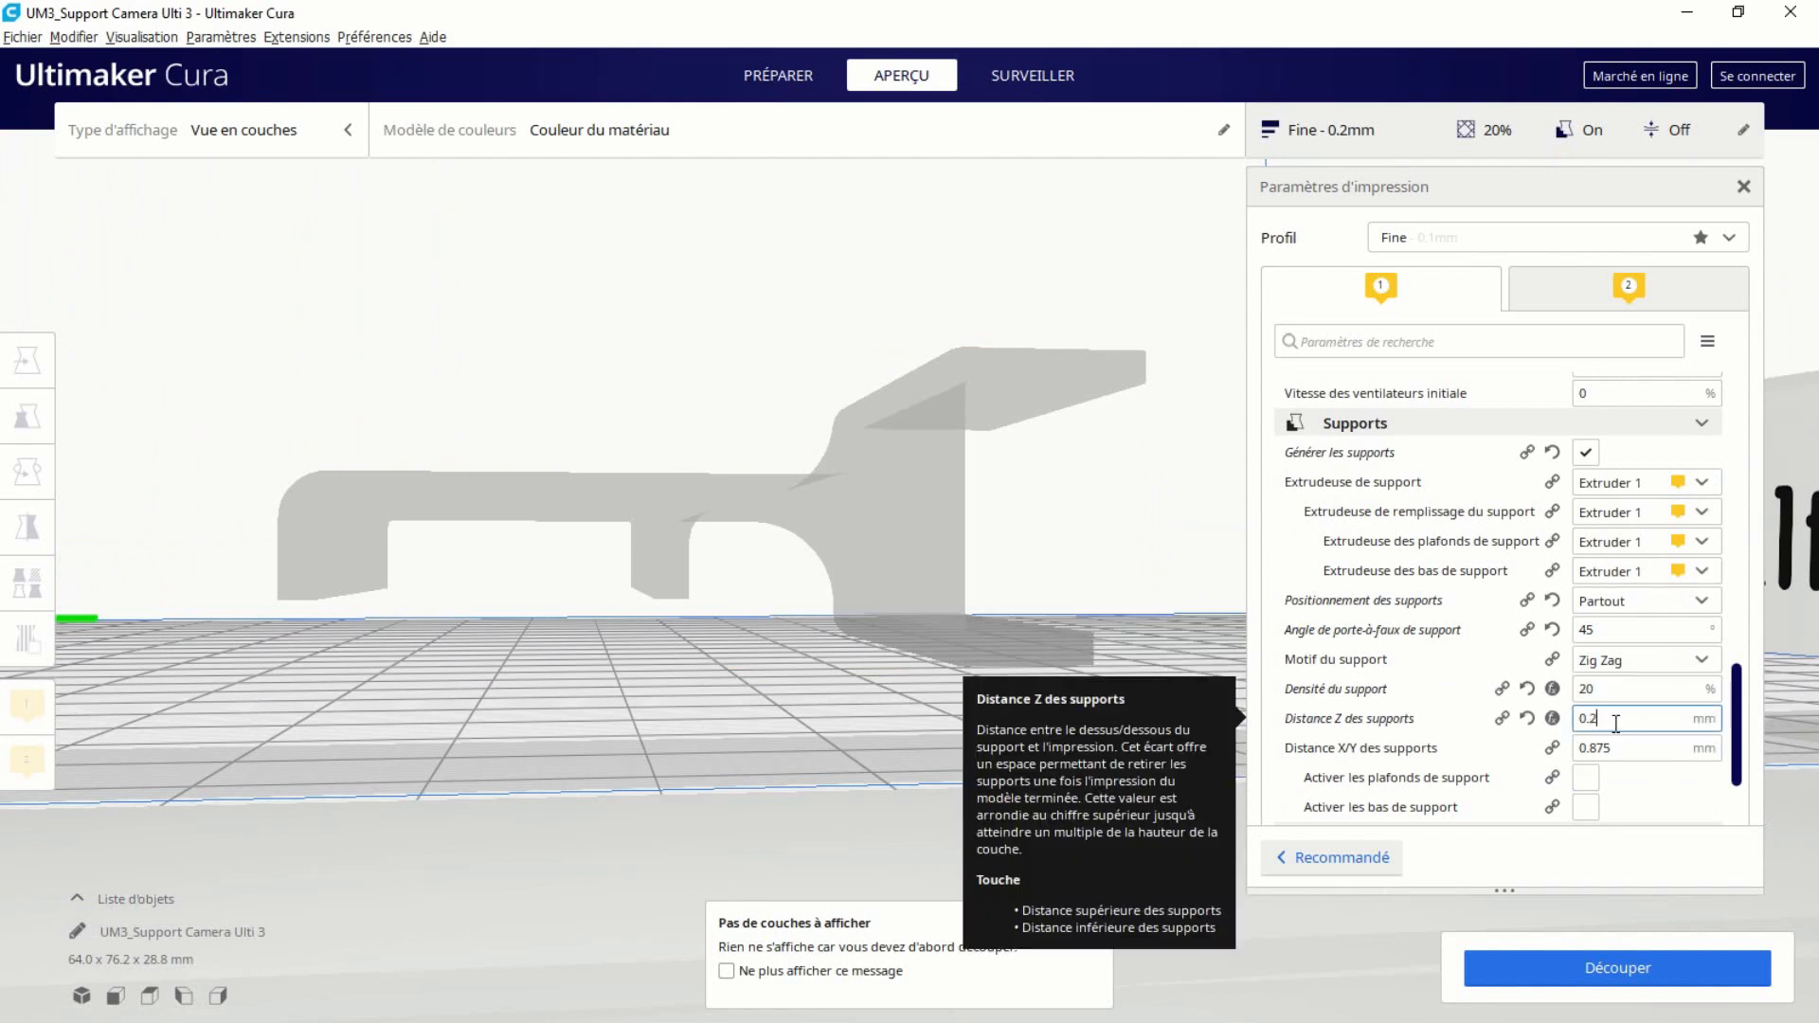
{"action": "left_click", "coordinate": [1608, 970]}
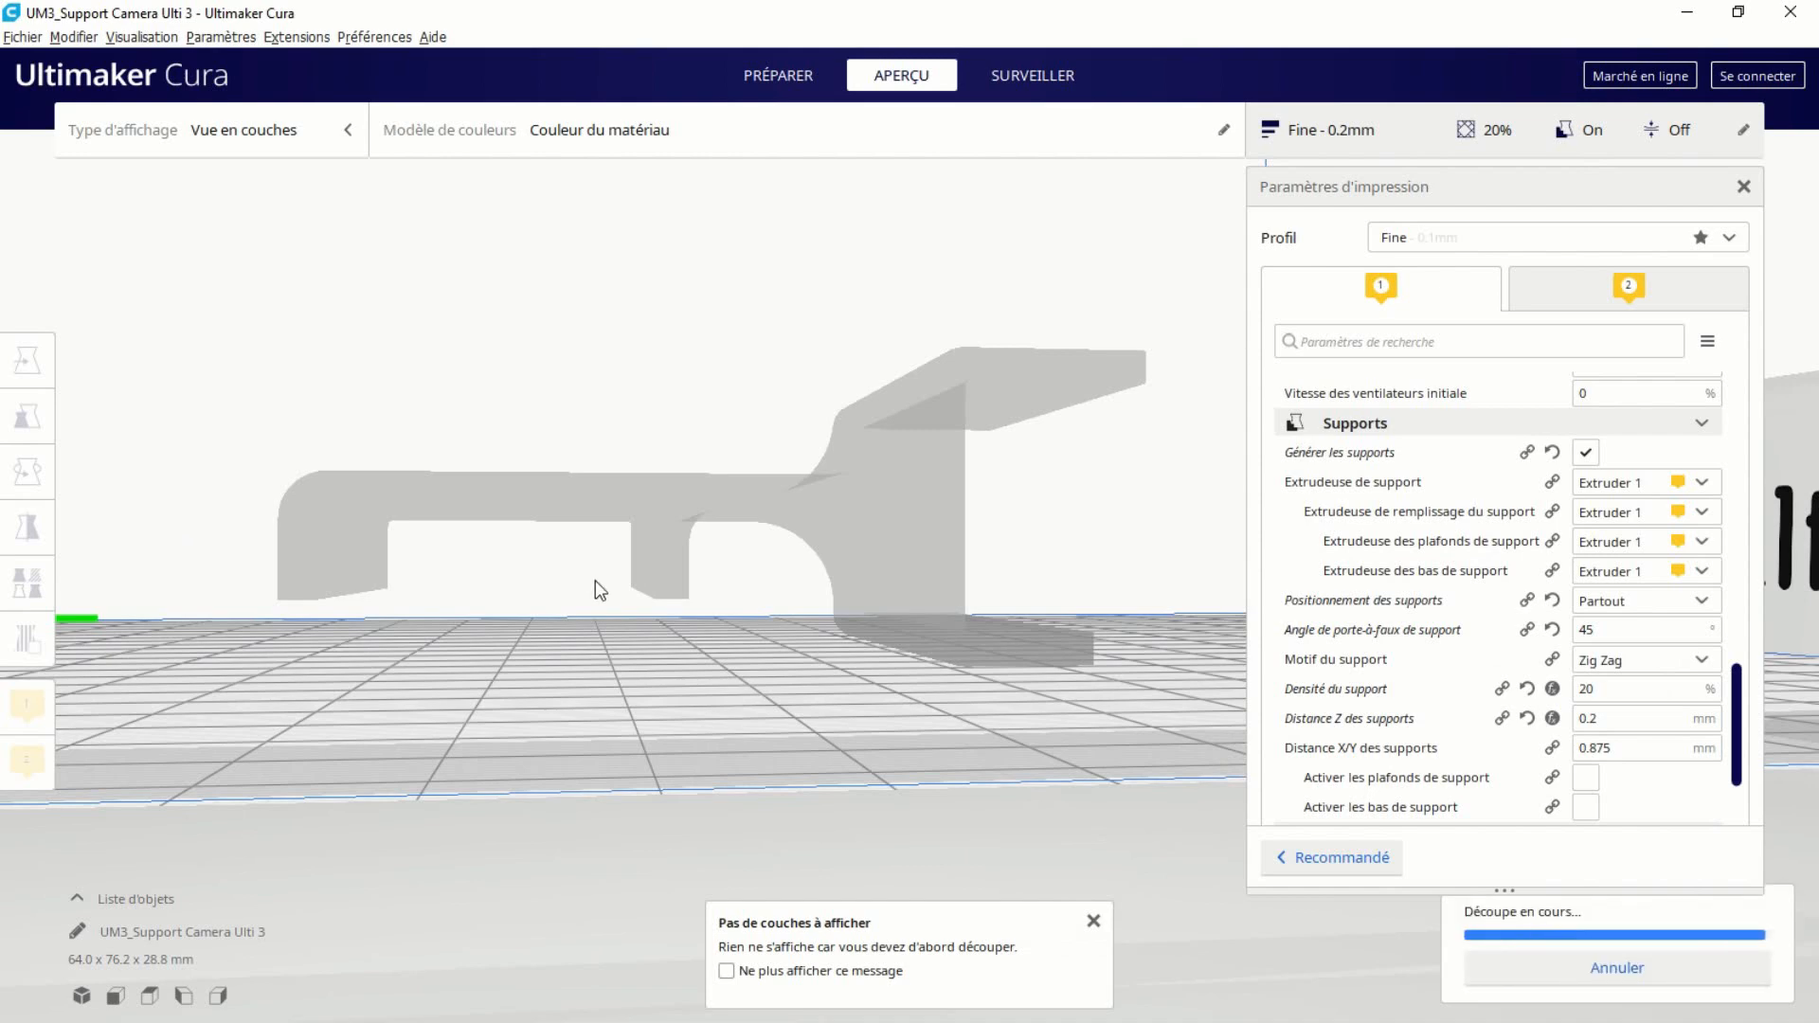
Examine up close the gap between the supports and the arched underside of the model in the layer preview.
{"action": "right_click_drag", "start_coordinate": [1038, 510], "coordinate": [1147, 554]}
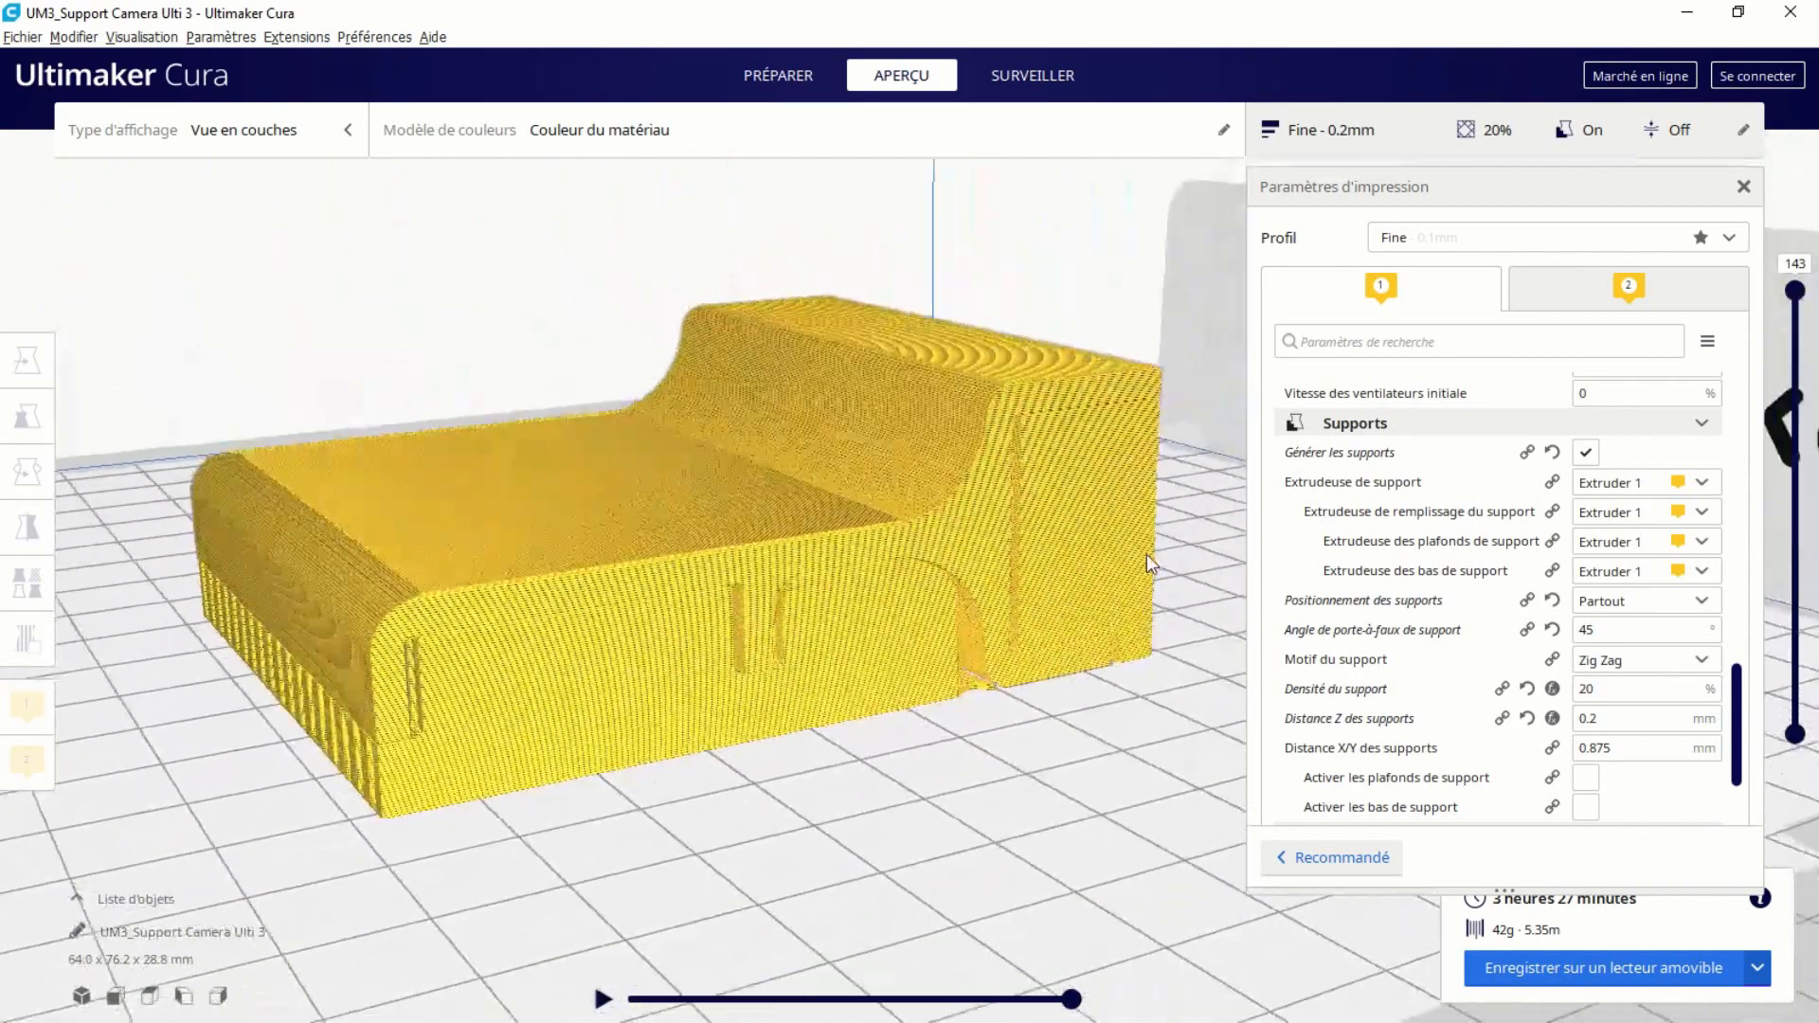
{"action": "scroll", "coordinate": [923, 576], "scroll_direction": "up", "scroll_amount": 10}
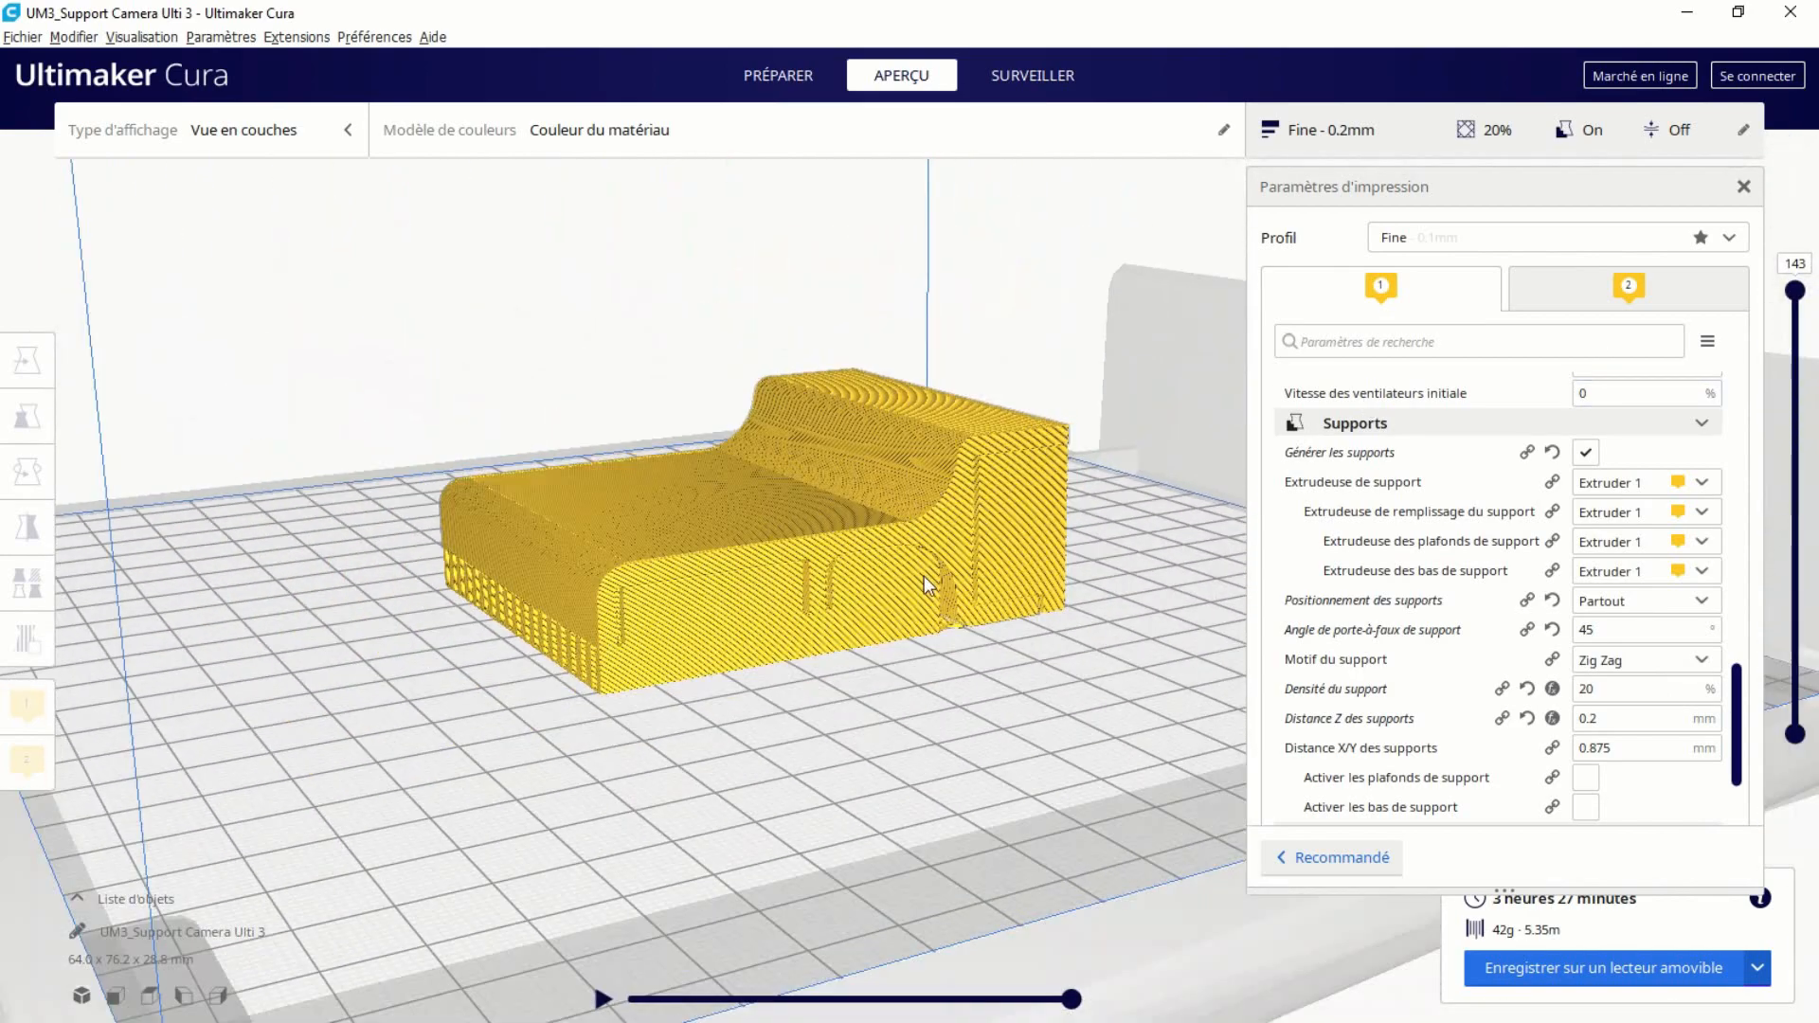
{"action": "scroll", "coordinate": [853, 566], "scroll_direction": "up", "scroll_amount": 8}
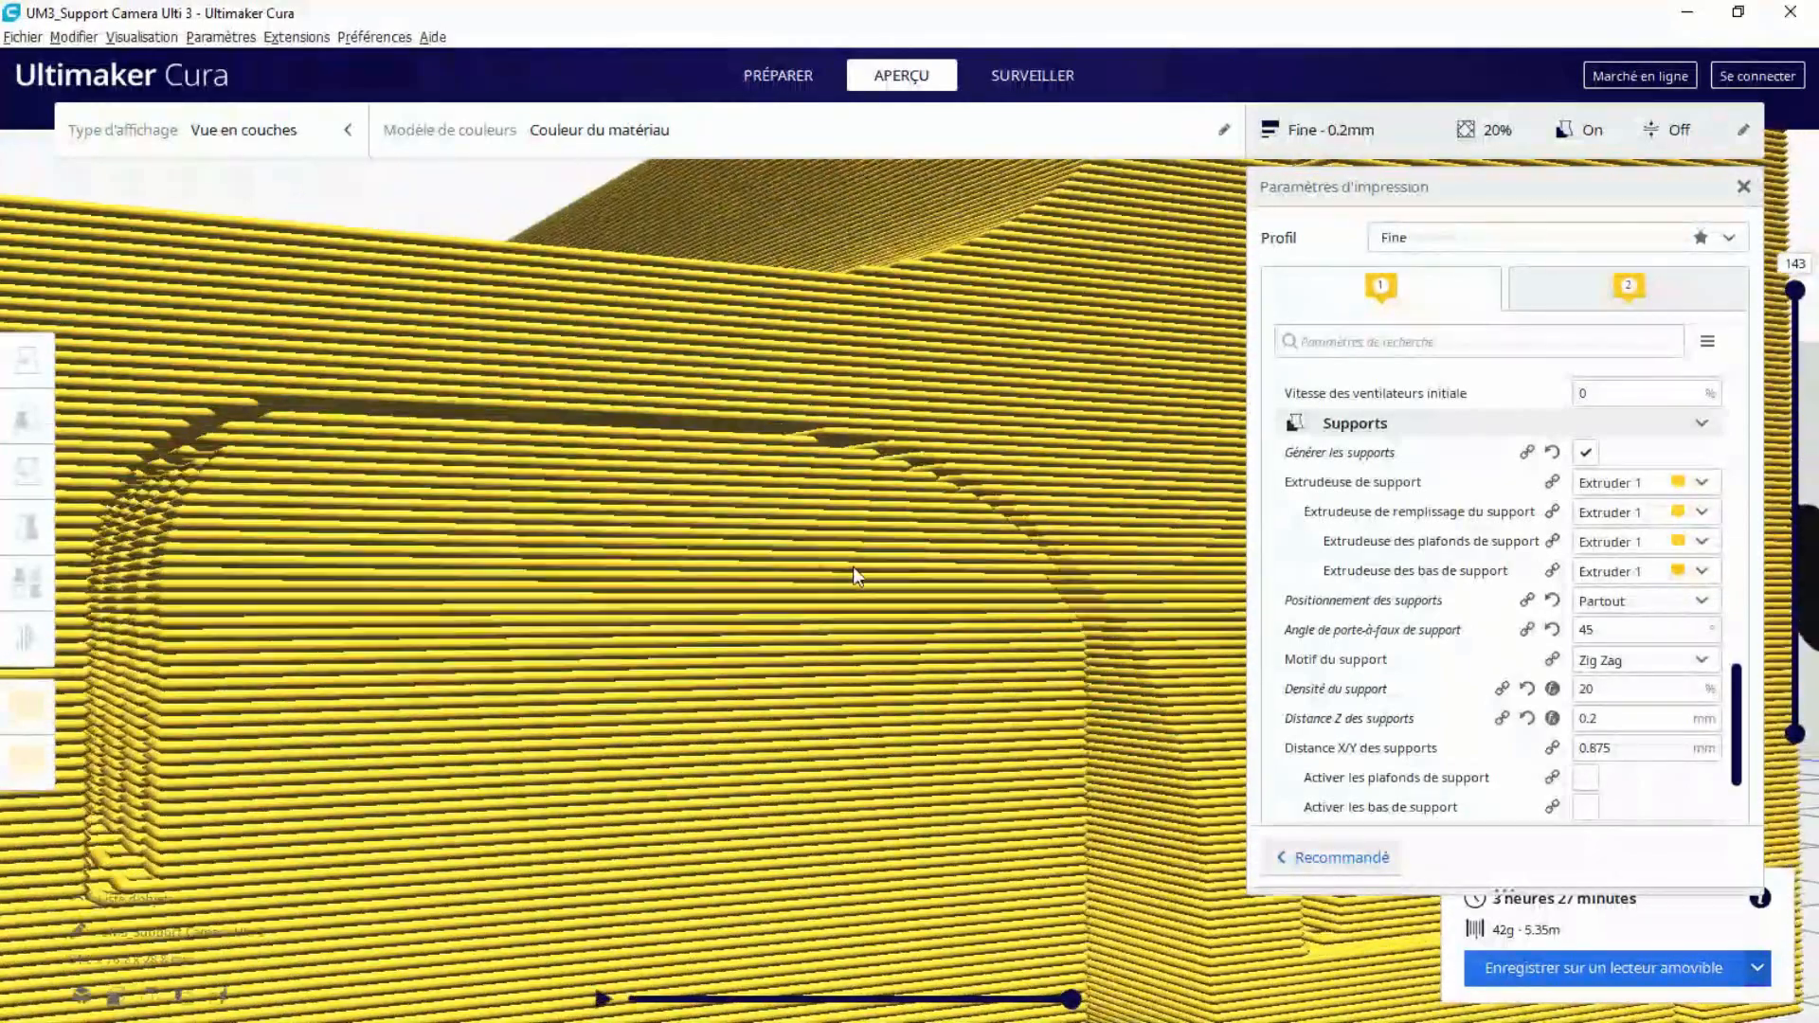
{"action": "scroll", "coordinate": [815, 580], "scroll_direction": "up", "scroll_amount": 3}
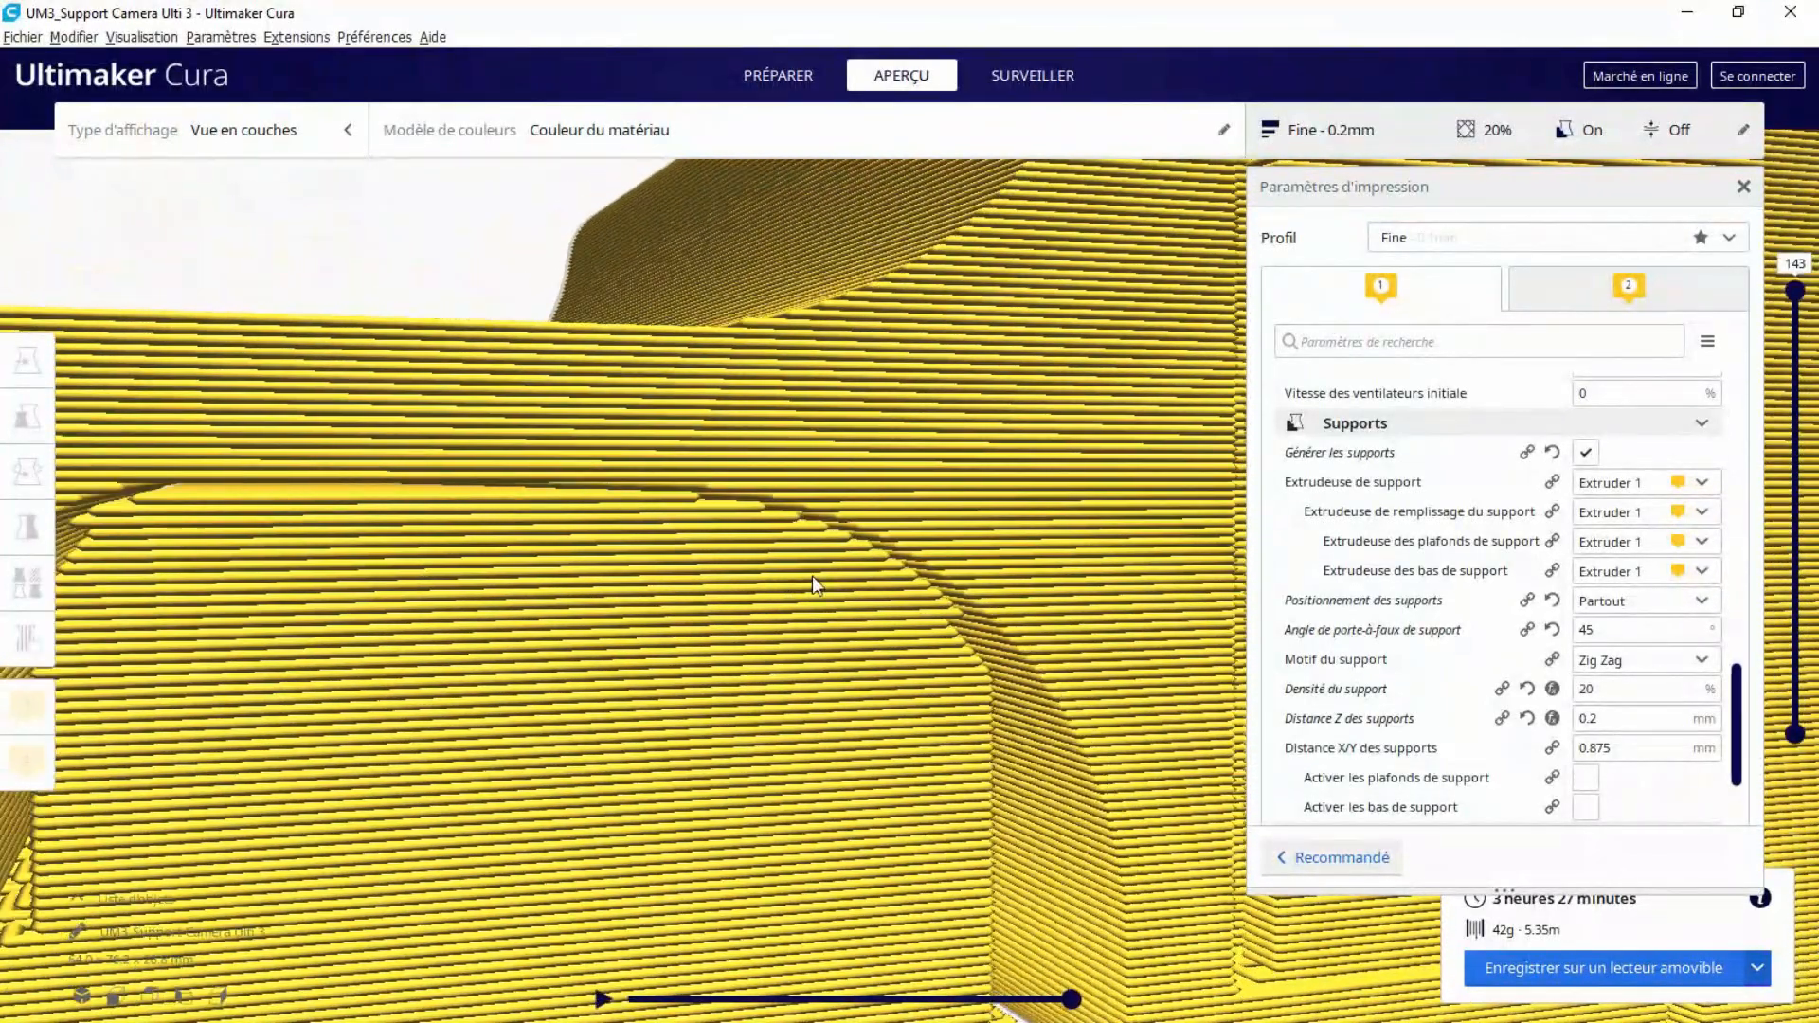
{"action": "scroll", "coordinate": [837, 537], "scroll_direction": "down", "scroll_amount": 6}
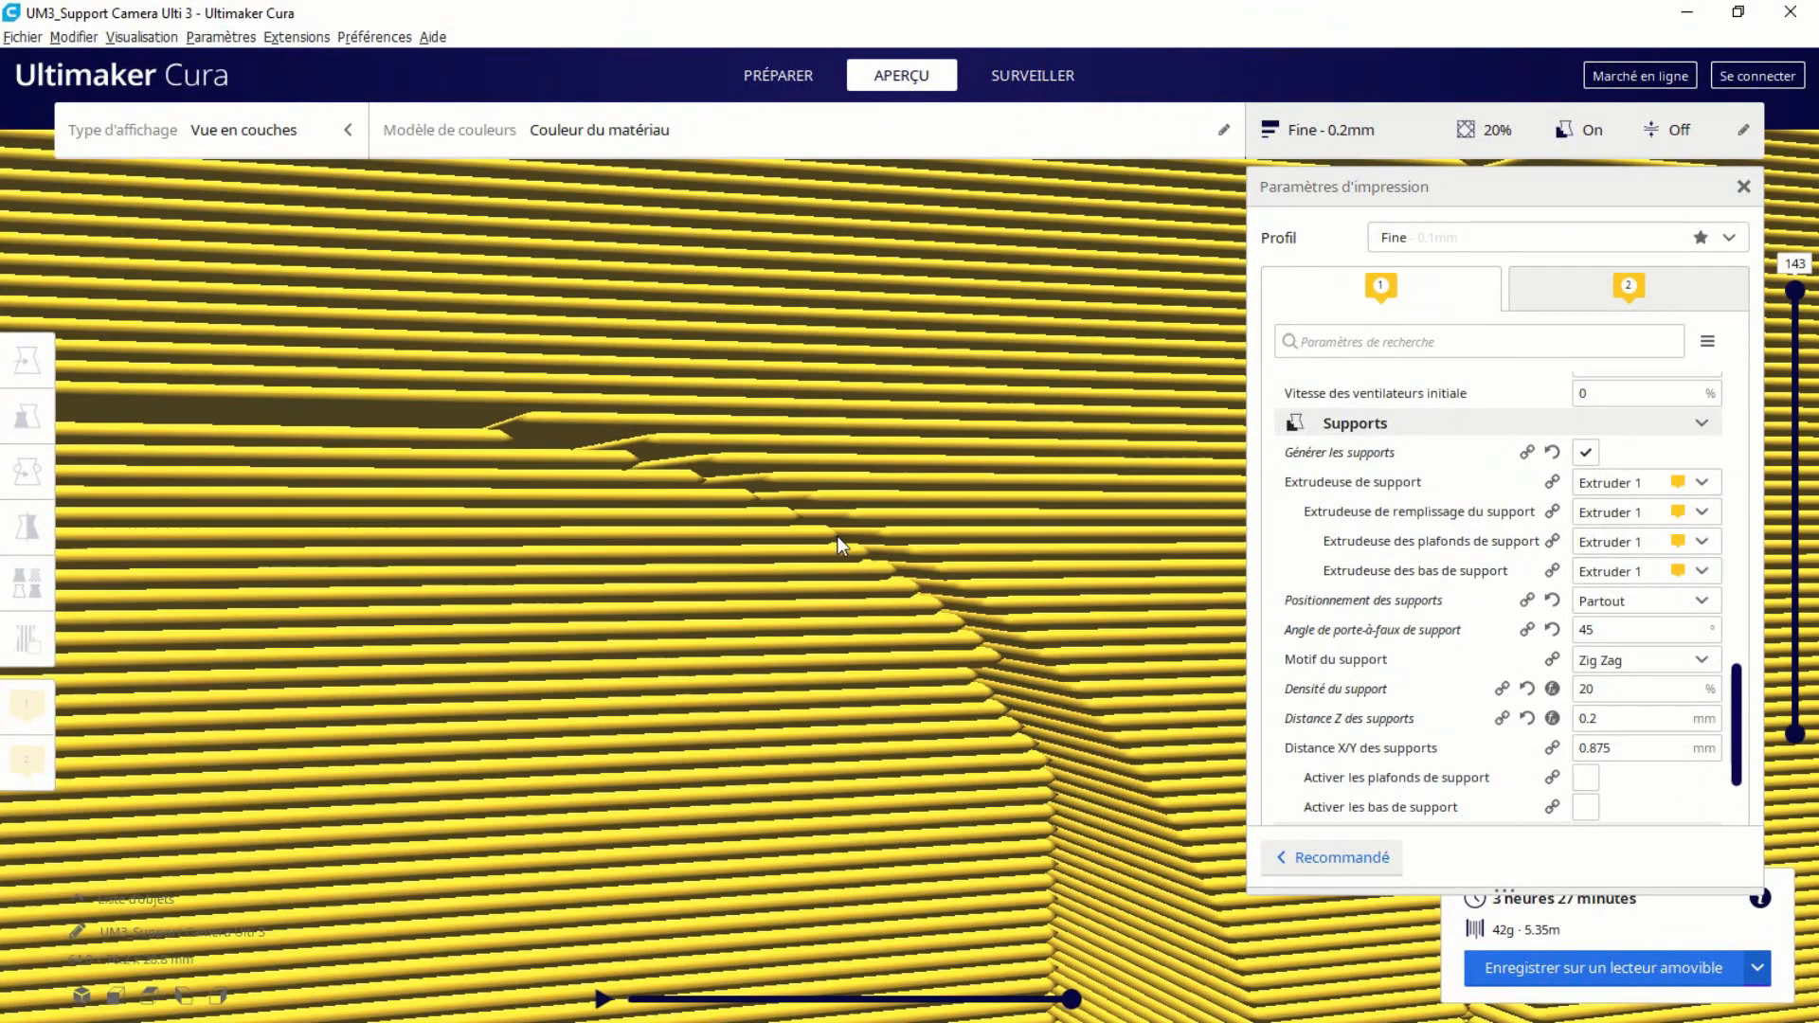
{"action": "scroll", "coordinate": [855, 548], "scroll_direction": "down", "scroll_amount": 3}
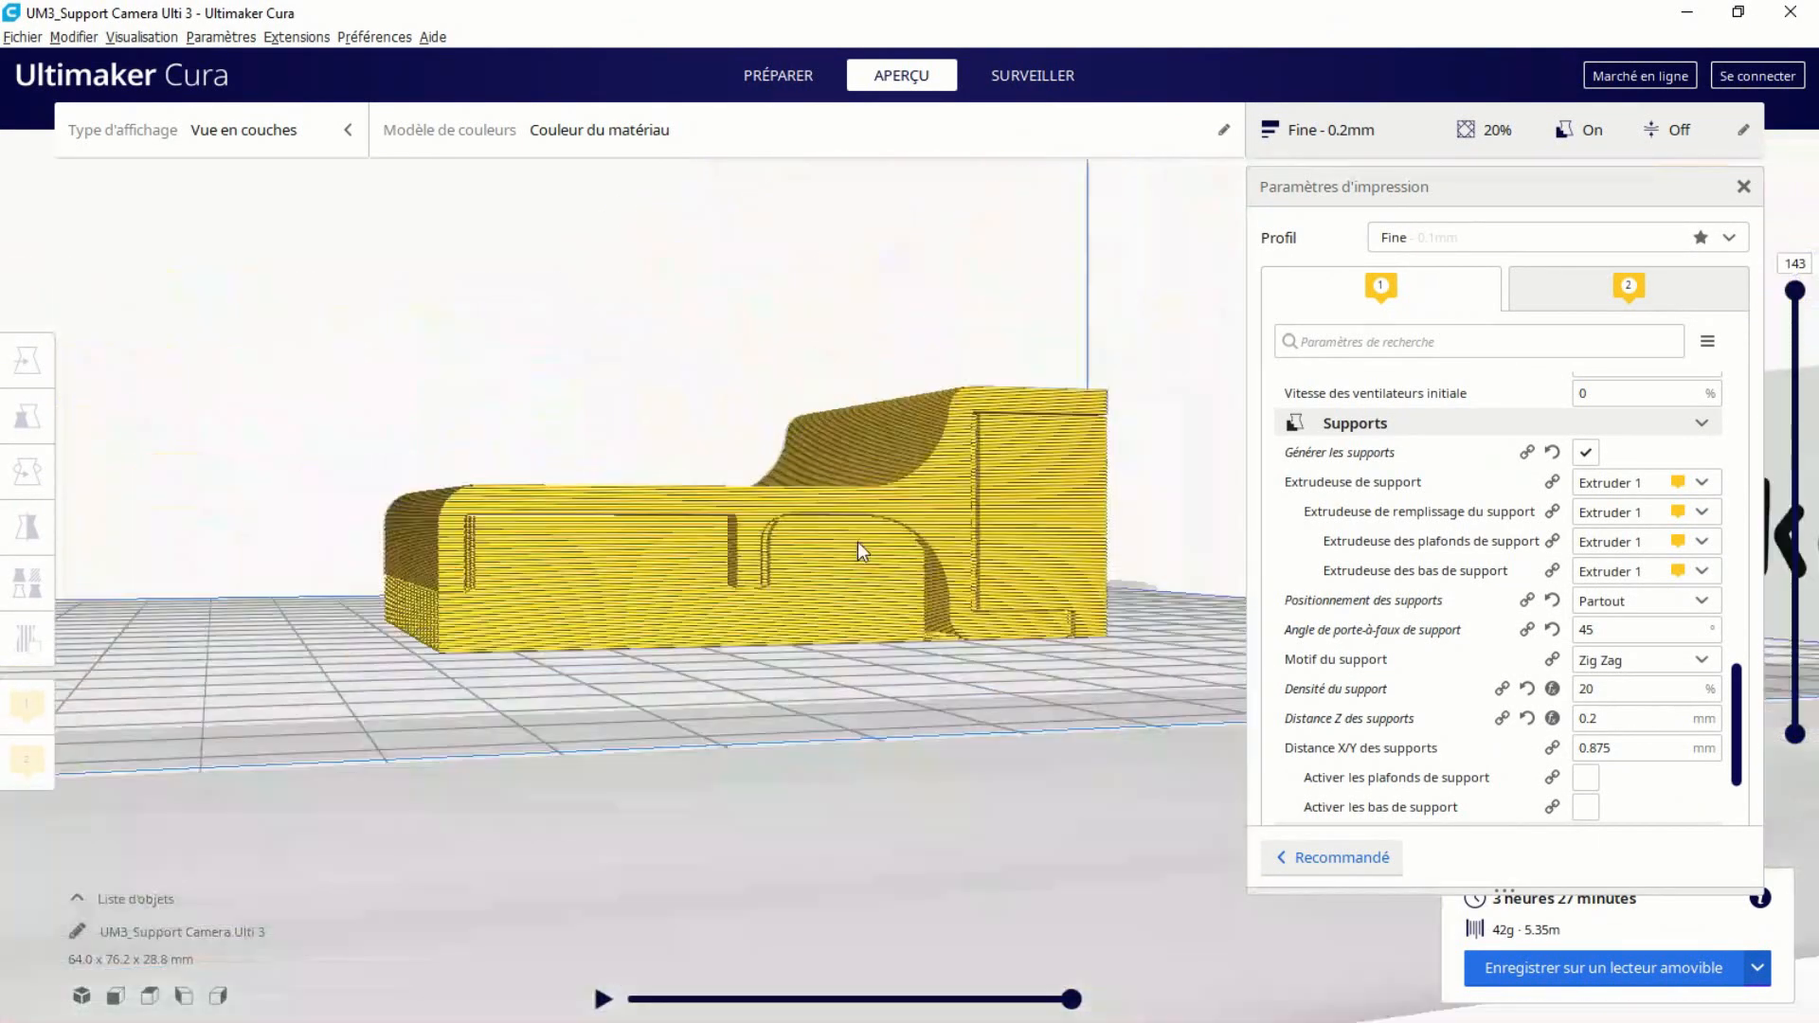
Lower the layer preview to layer 64 to examine the zigzag support pattern, and restore it to layer 143.
{"action": "right_click_drag", "start_coordinate": [812, 548], "coordinate": [881, 627]}
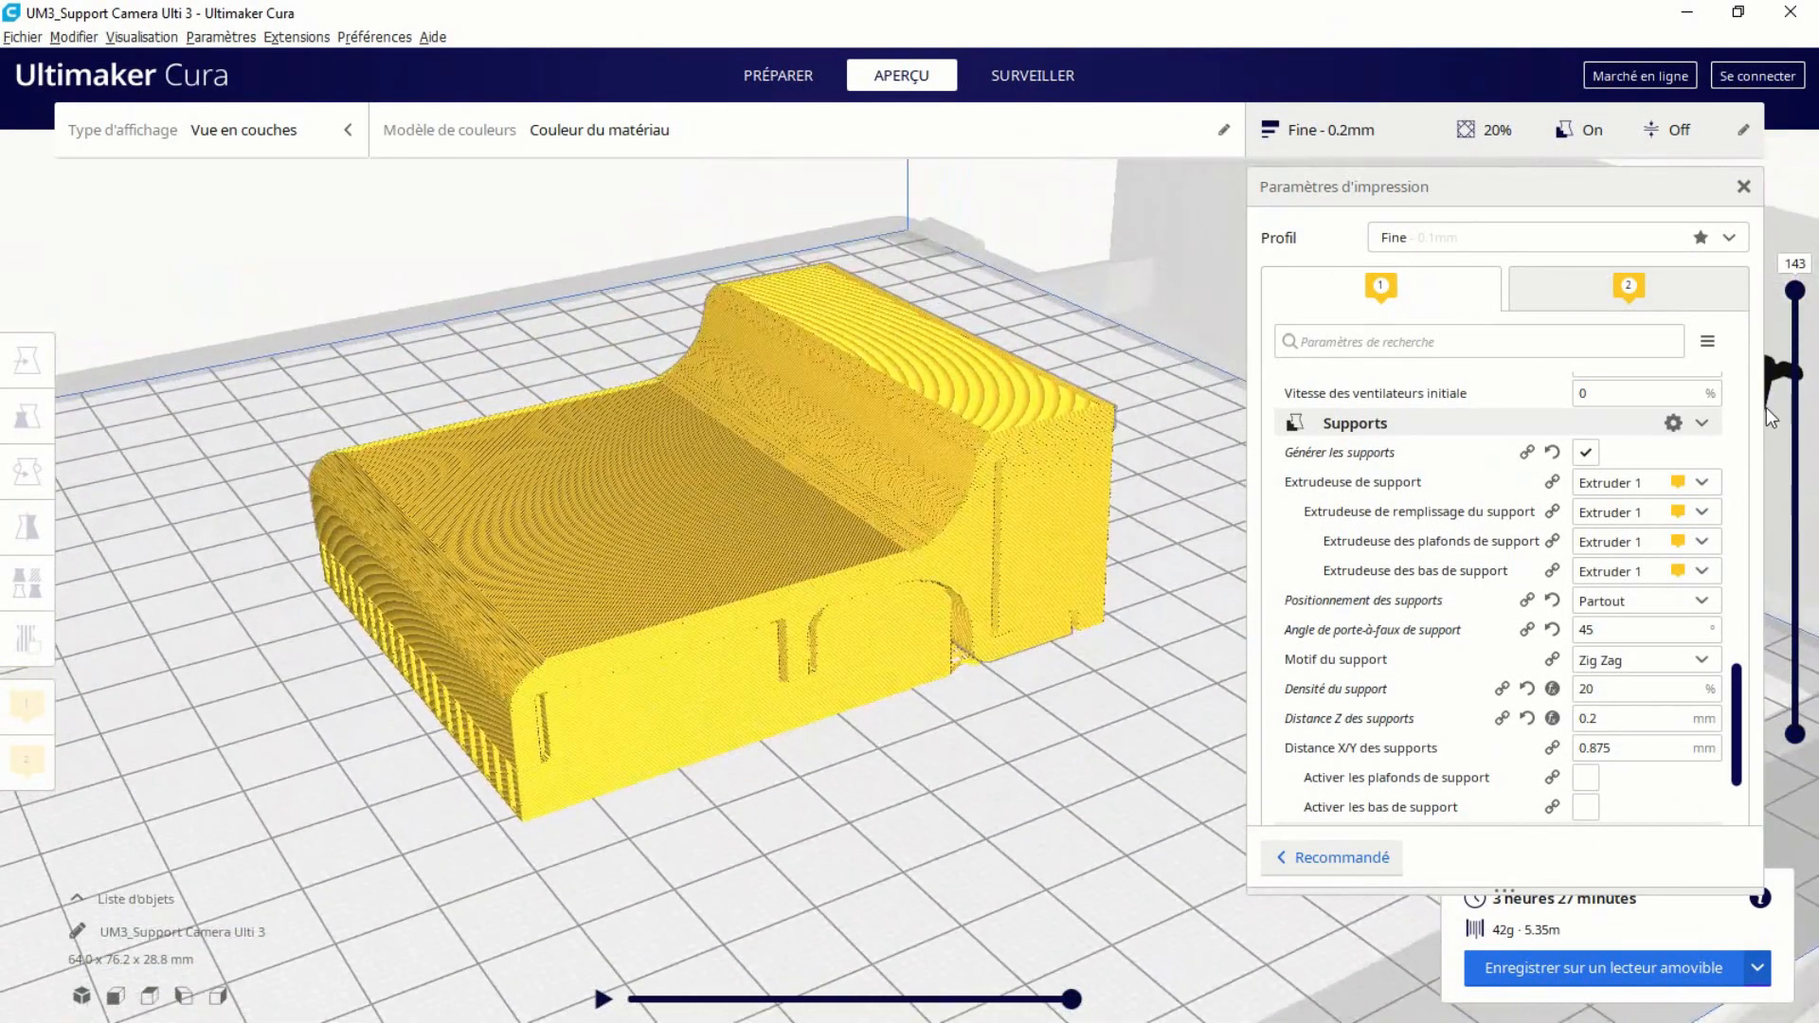
{"action": "left_click_drag", "start_coordinate": [1795, 292], "coordinate": [1796, 521]}
{"action": "right_click_drag", "start_coordinate": [819, 538], "coordinate": [850, 661]}
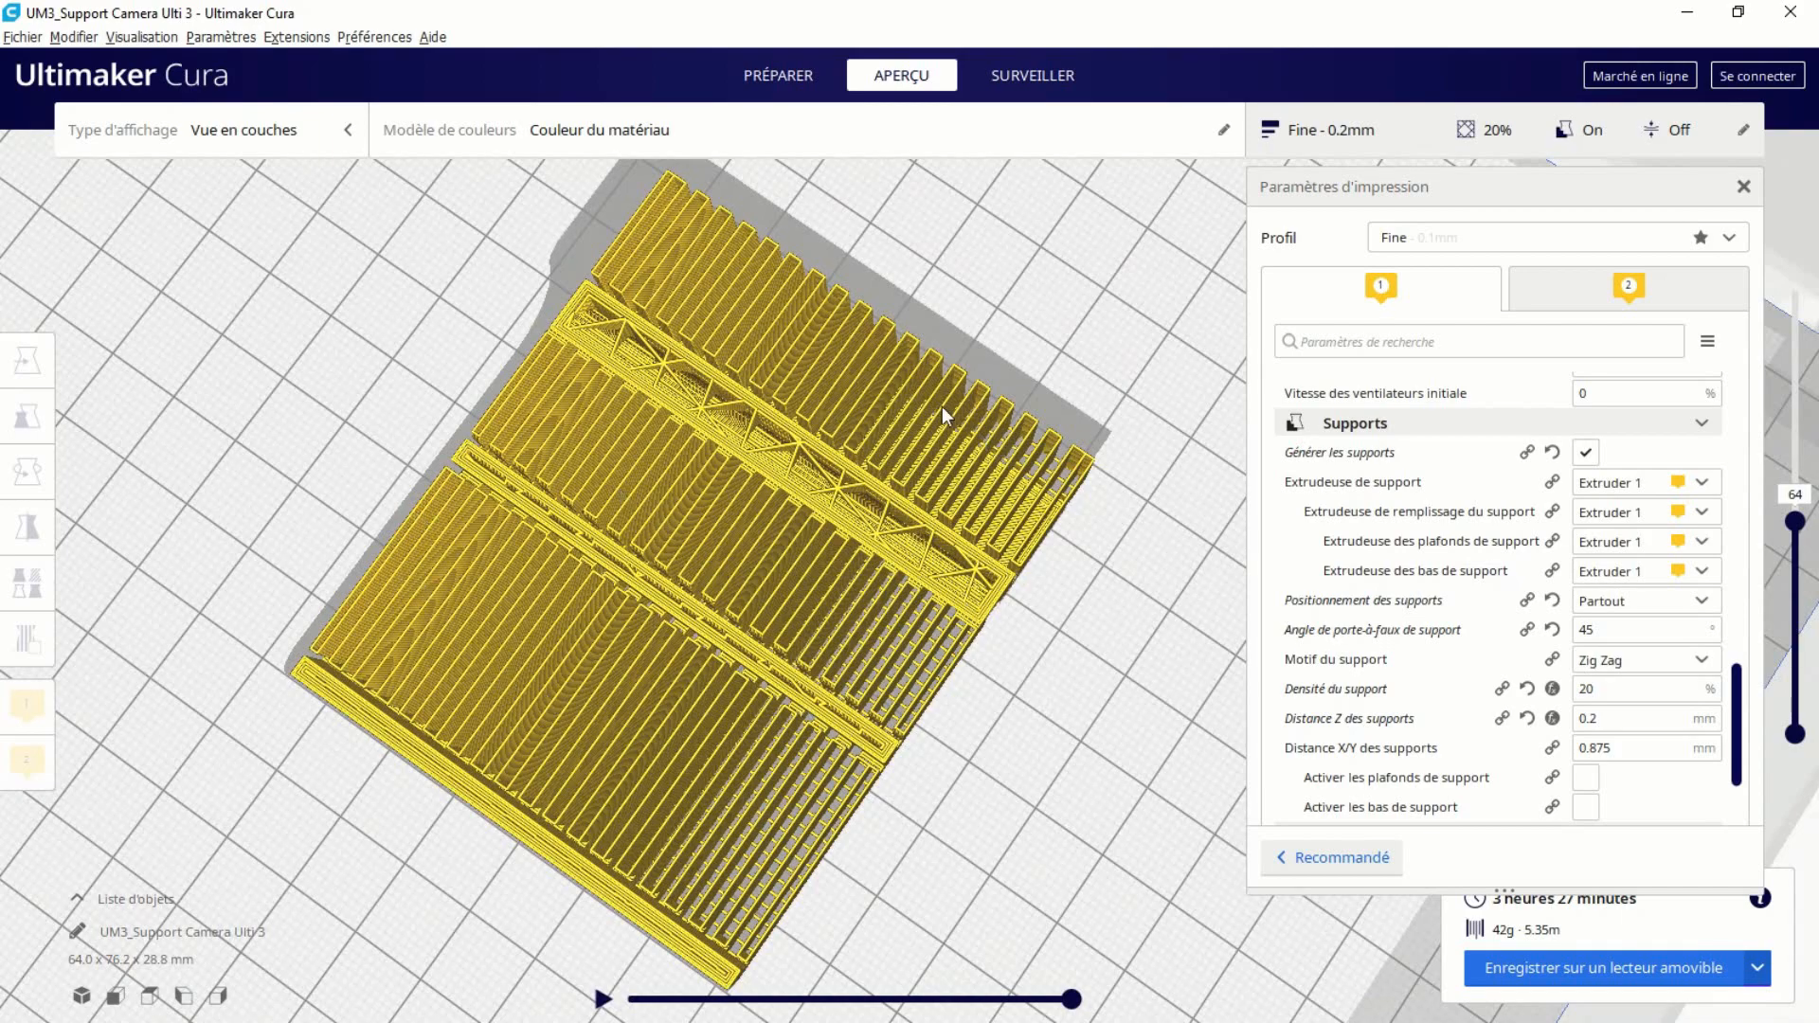
{"action": "right_click_drag", "start_coordinate": [985, 609], "coordinate": [951, 623]}
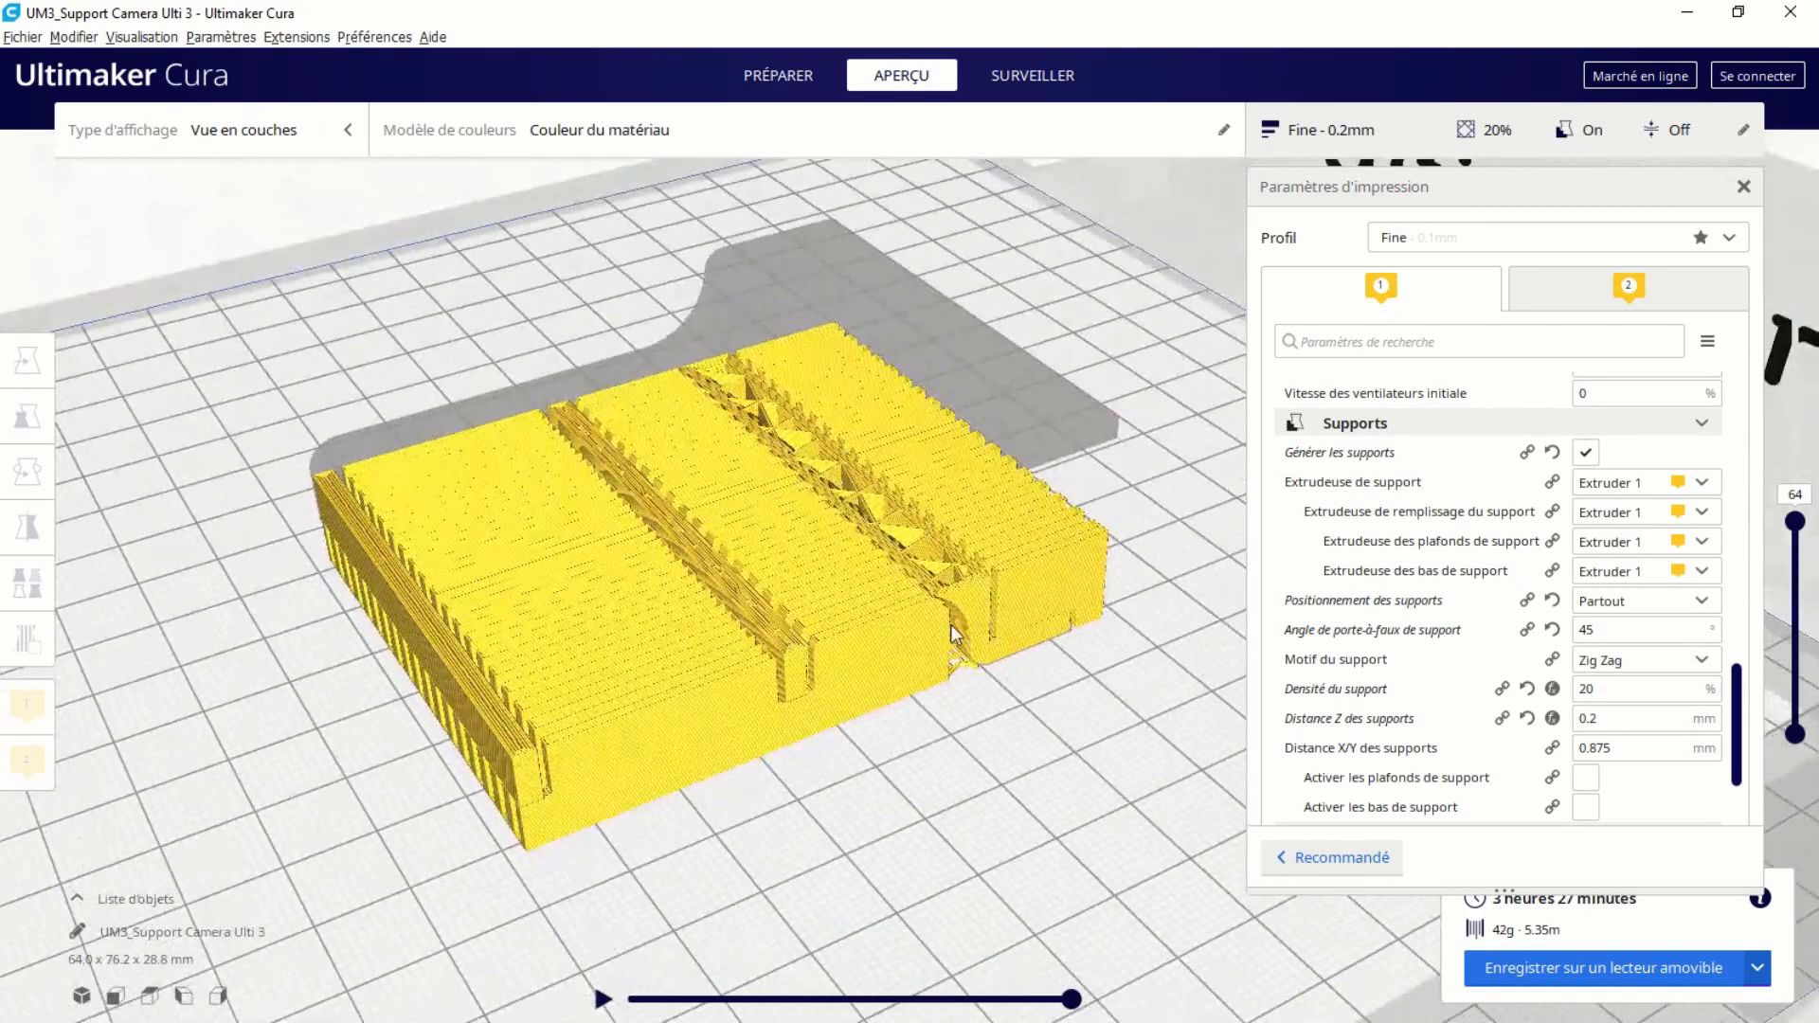
{"action": "left_click_drag", "start_coordinate": [1794, 521], "coordinate": [1789, 248]}
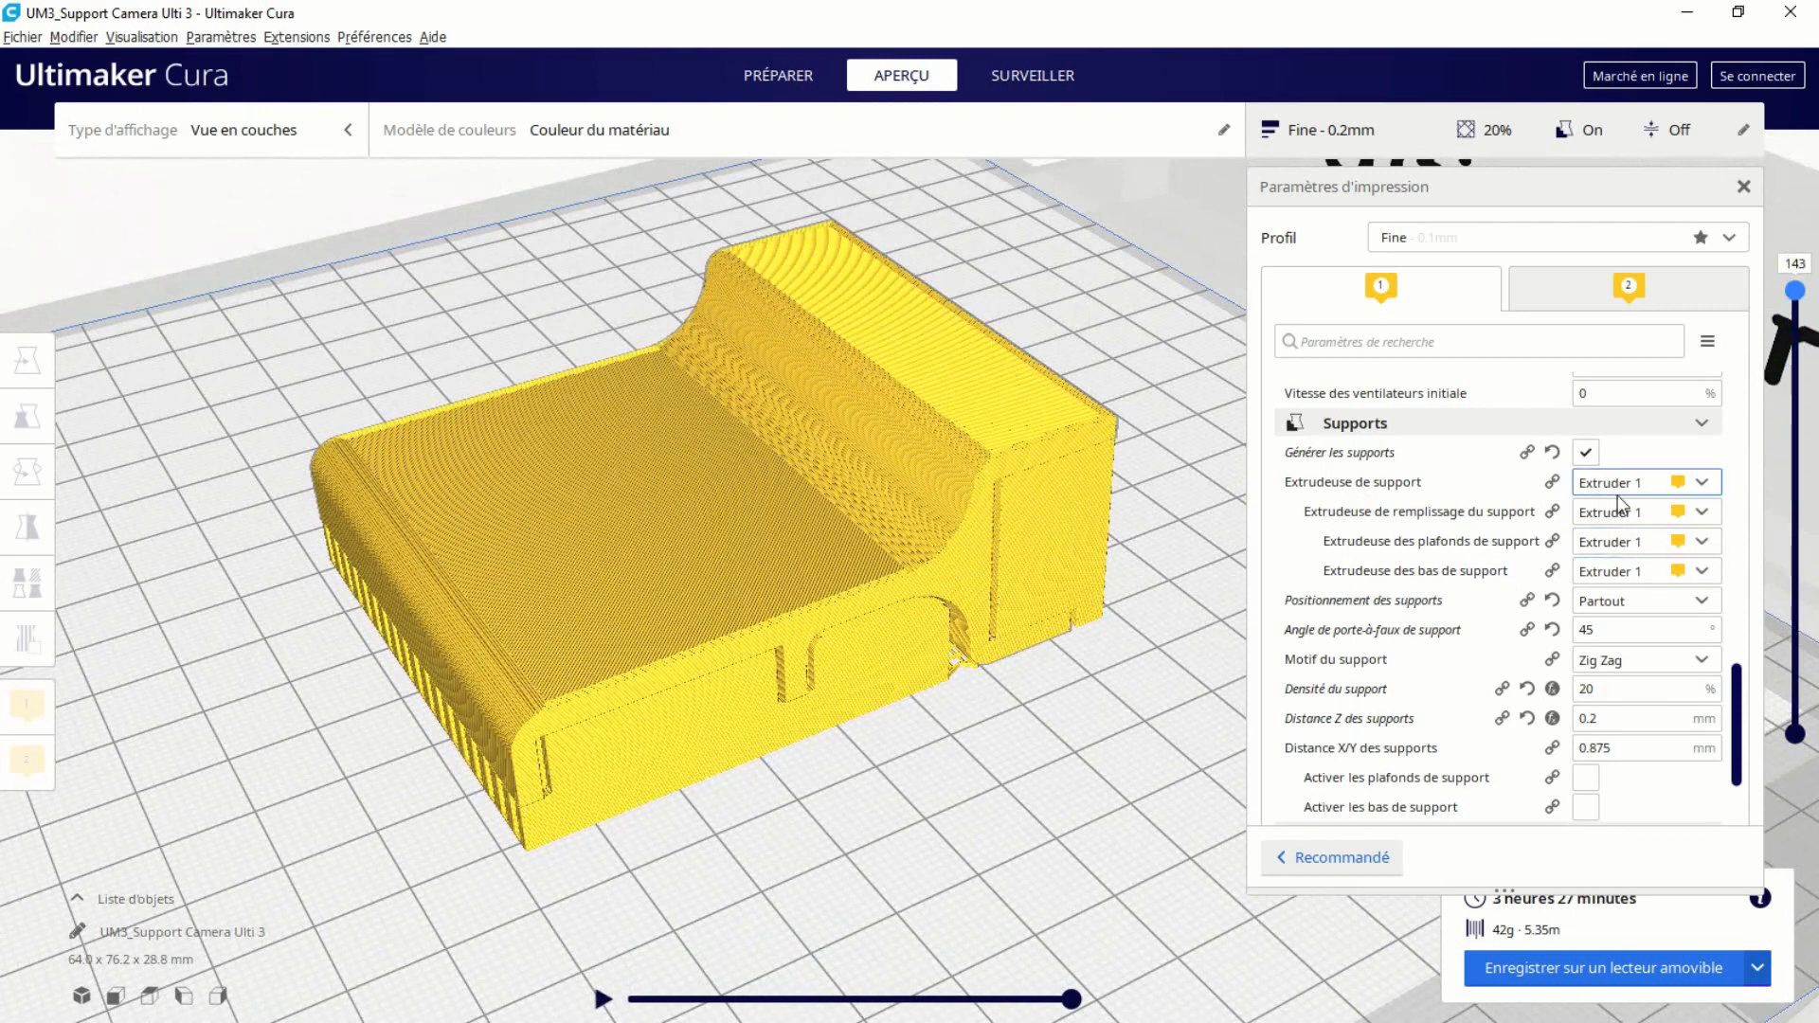
Enable Activer les plafonds de support and Activer les bas de support, and slice the model.
{"action": "left_click", "coordinate": [1585, 778]}
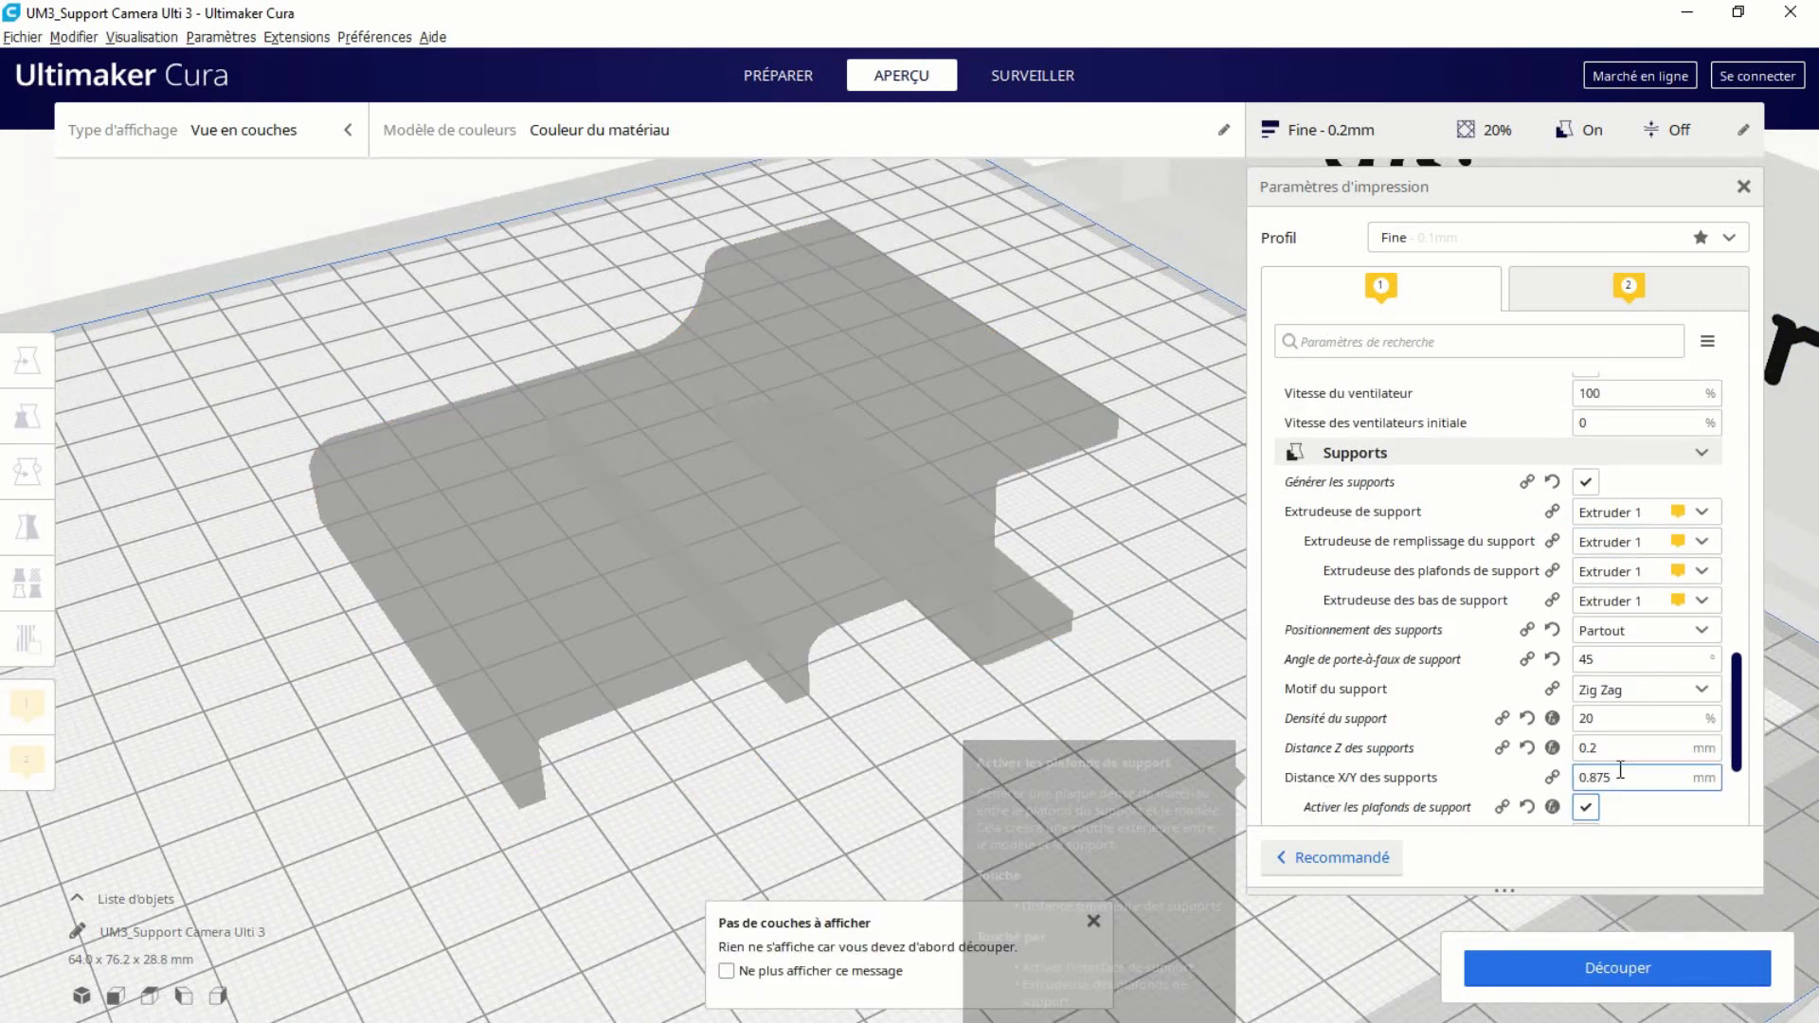
{"action": "scroll", "coordinate": [1610, 748], "scroll_direction": "down", "scroll_amount": 3}
{"action": "left_click", "coordinate": [1590, 662]}
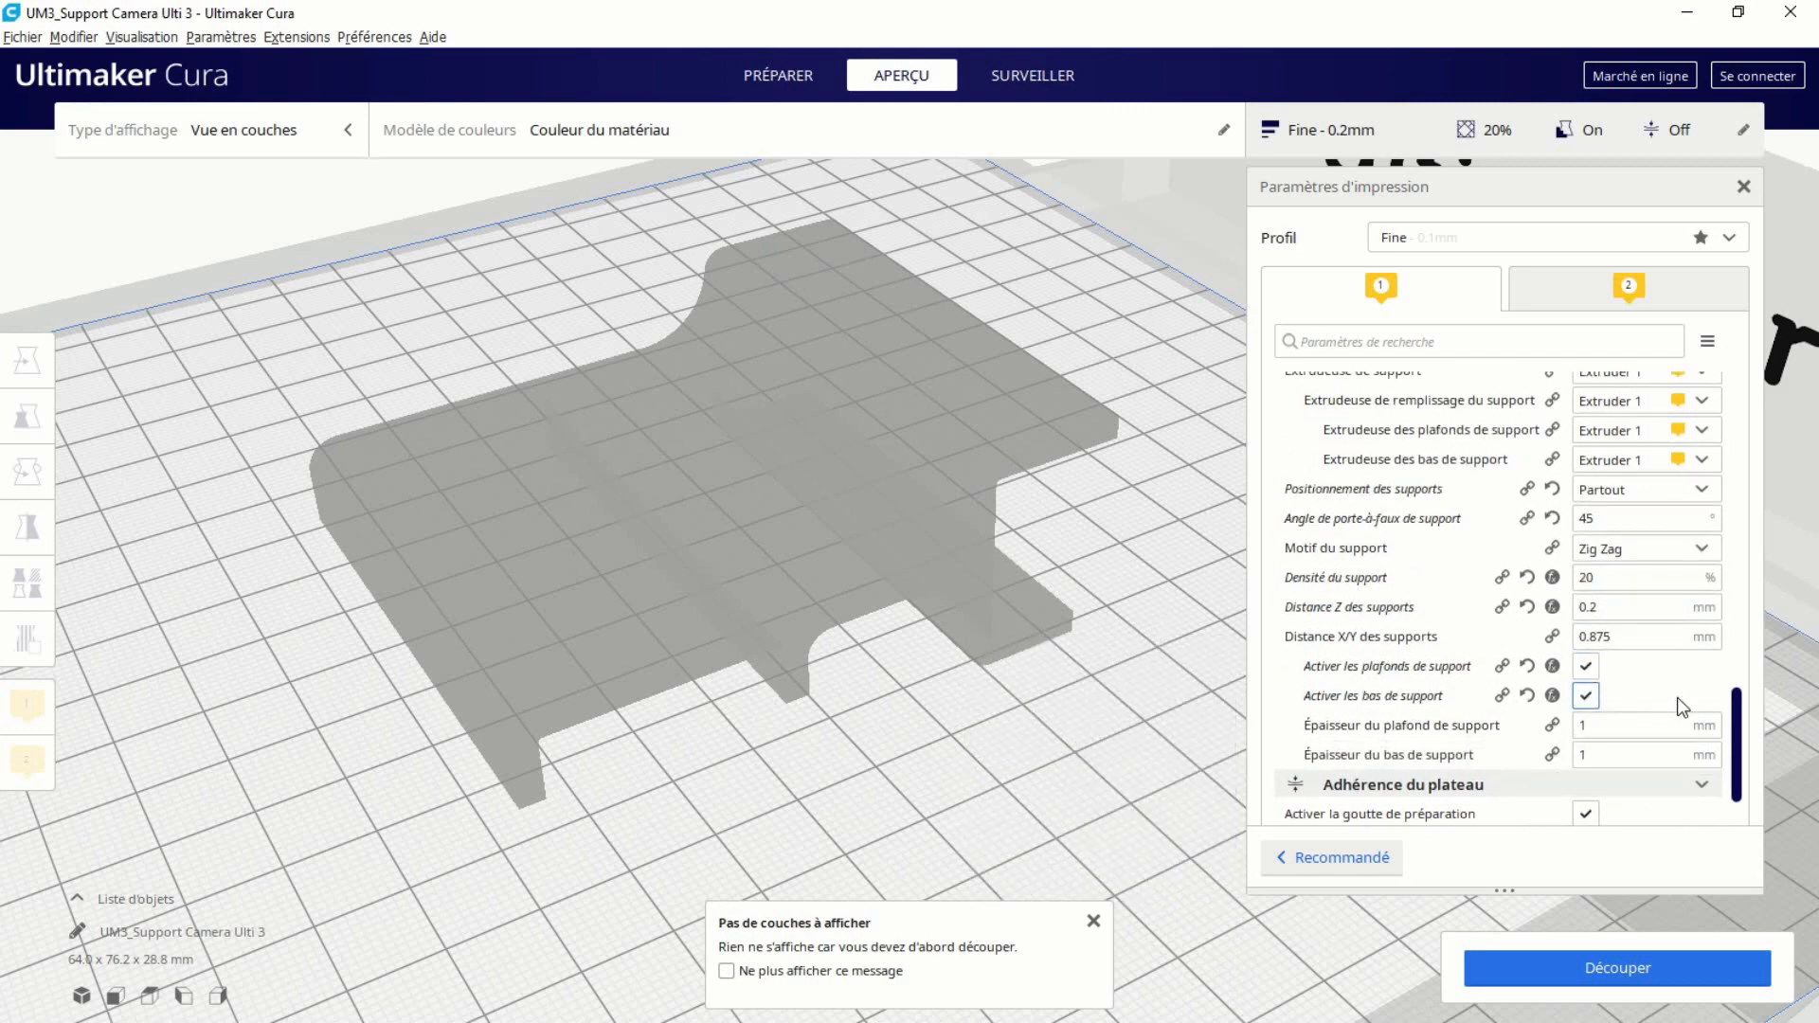
{"action": "left_click", "coordinate": [1614, 965]}
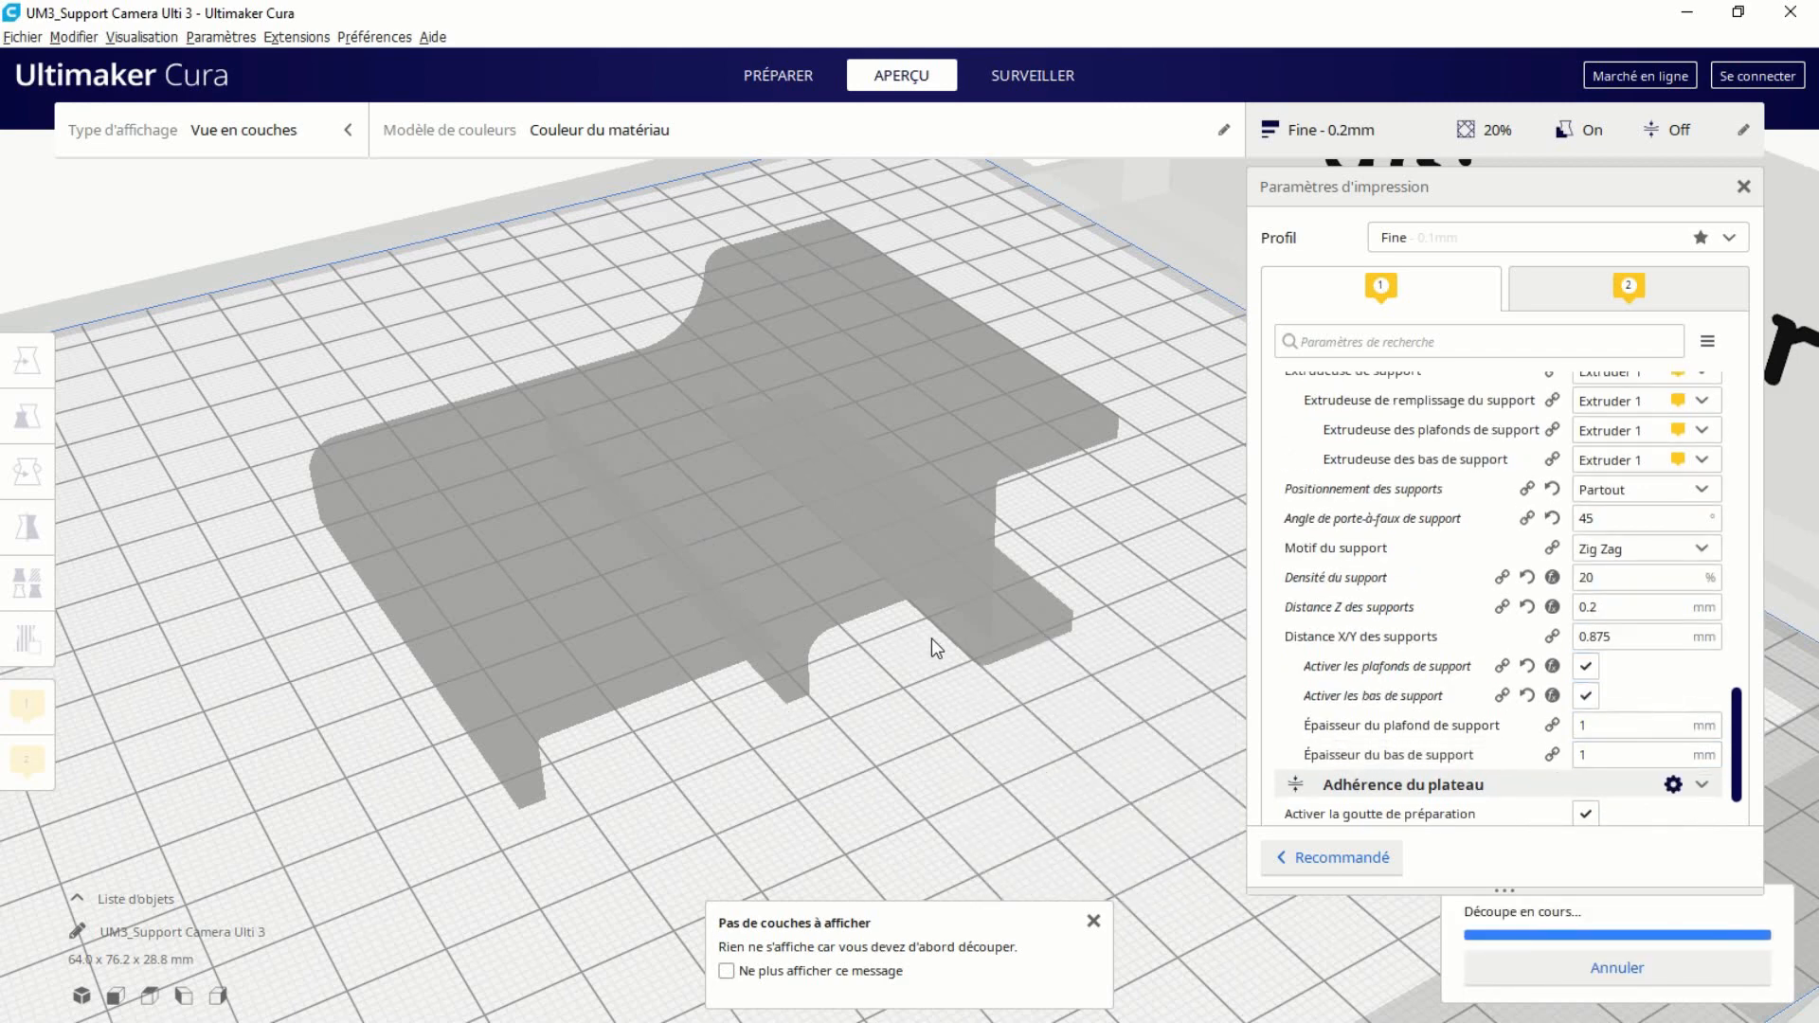
Examine the support roofs and floors from the side and end of the model in the layer preview.
{"action": "right_click_drag", "start_coordinate": [953, 638], "coordinate": [881, 597]}
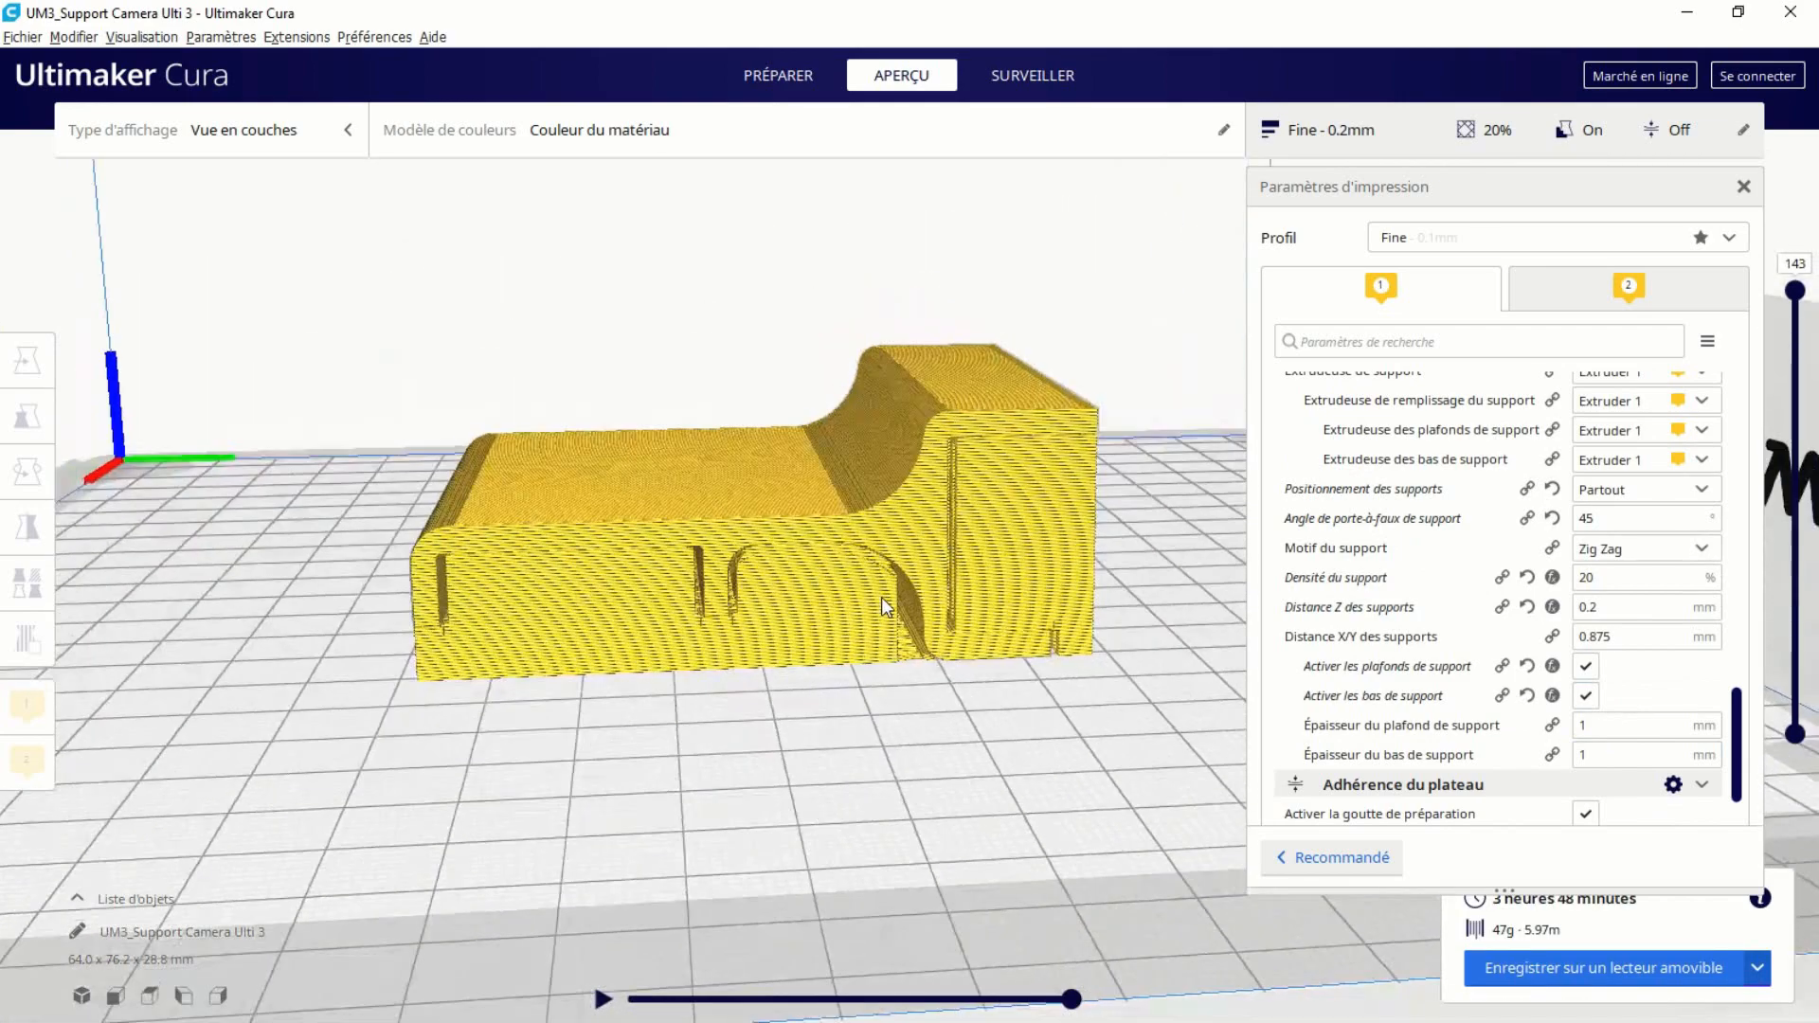
{"action": "scroll", "coordinate": [994, 455], "scroll_direction": "up", "scroll_amount": 6}
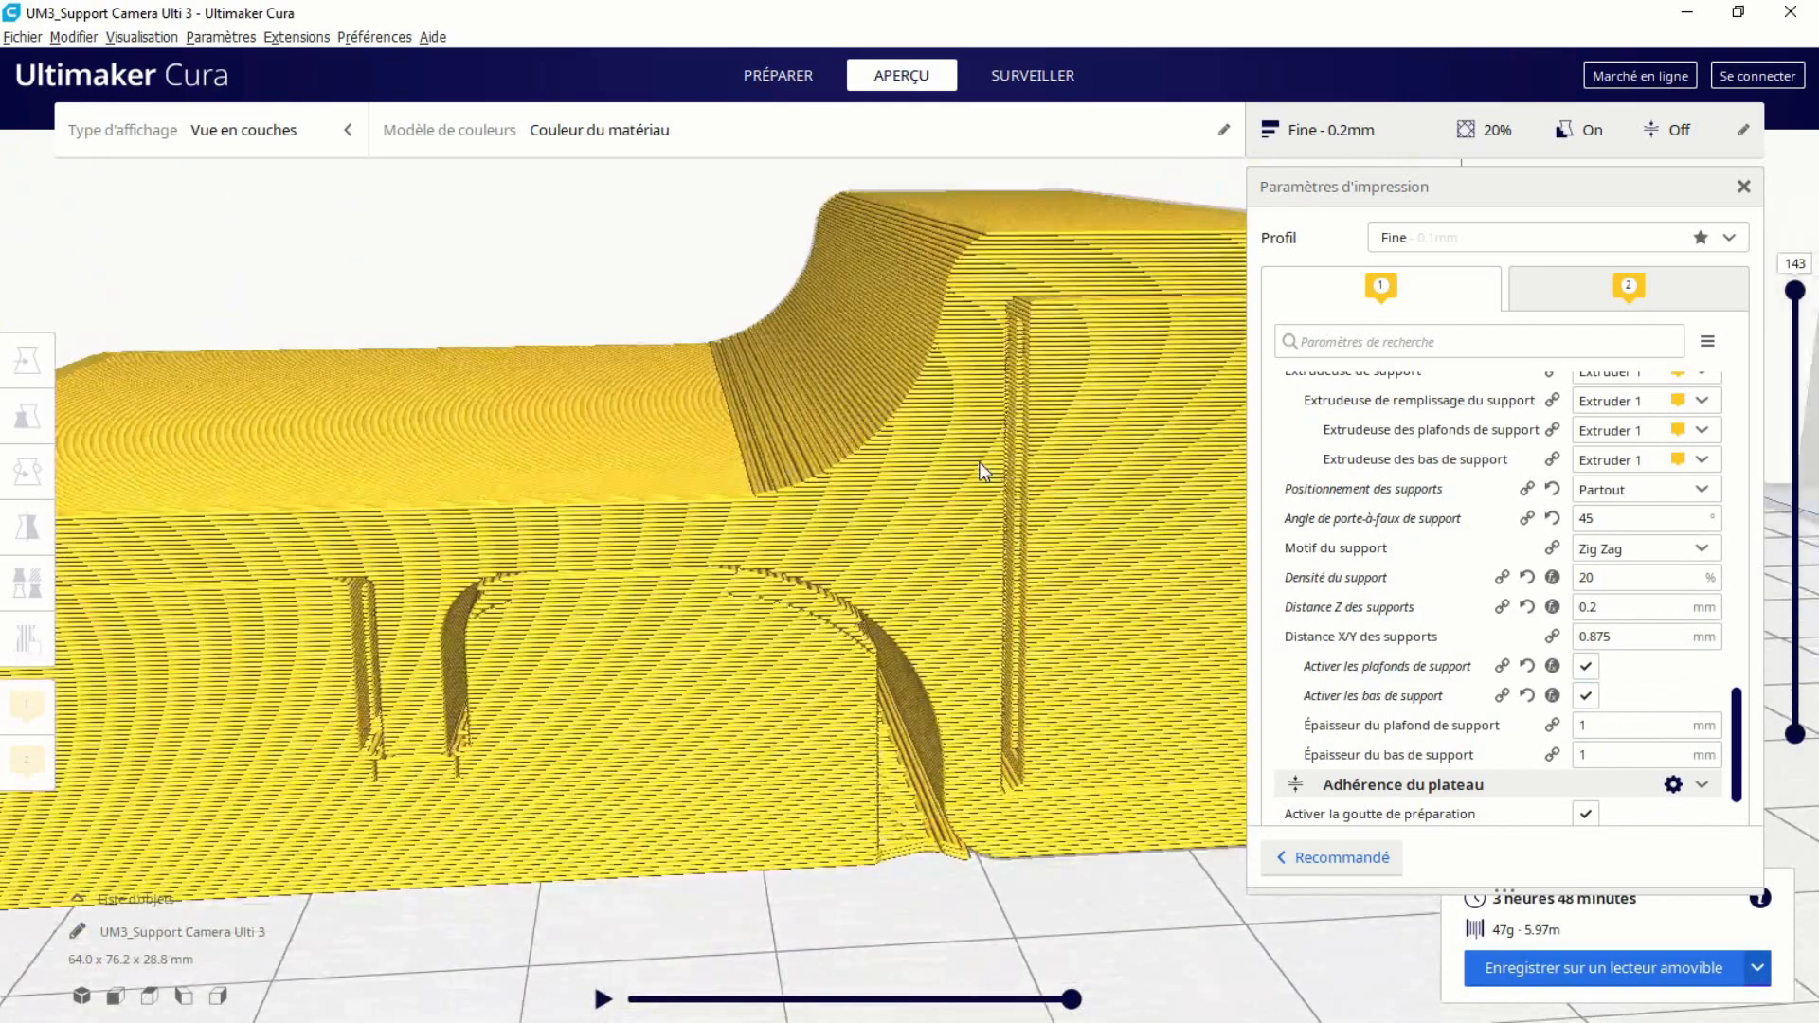
{"action": "right_click_drag", "start_coordinate": [983, 471], "coordinate": [719, 440]}
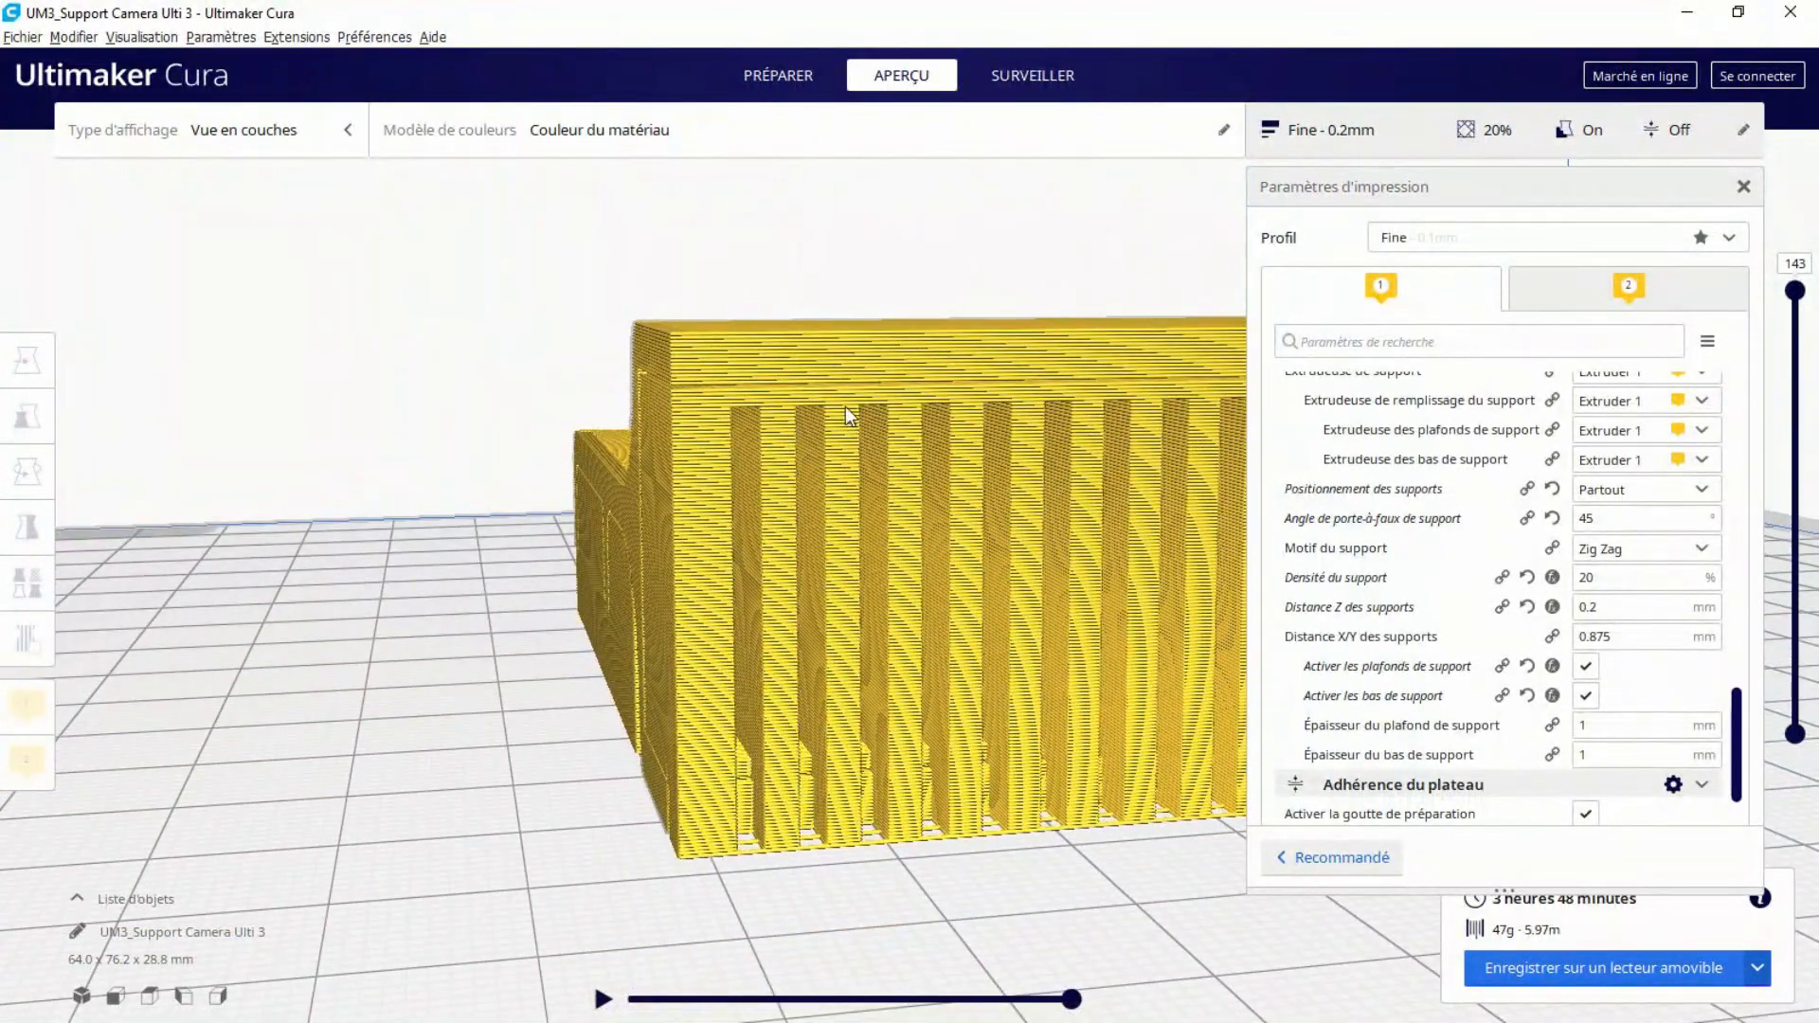
{"action": "right_click_drag", "start_coordinate": [652, 530], "coordinate": [850, 595]}
{"action": "scroll", "coordinate": [966, 491], "scroll_direction": "down", "scroll_amount": 6}
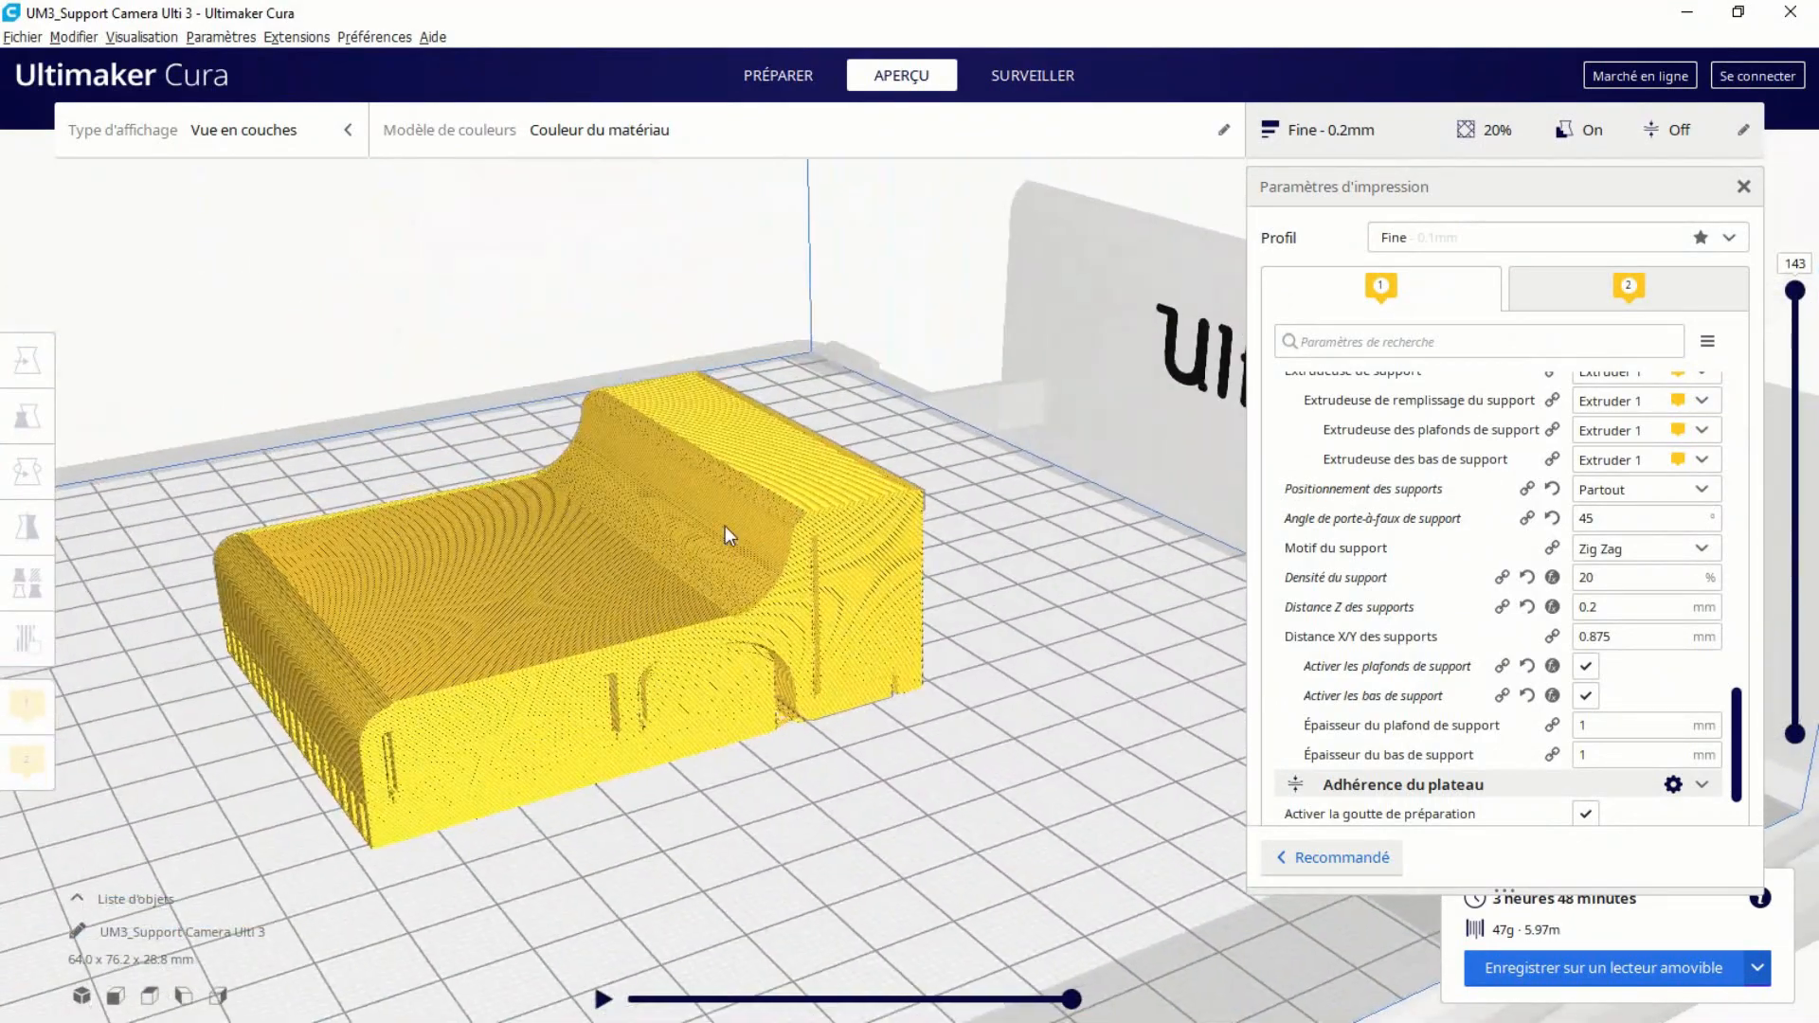
{"action": "right_click_drag", "start_coordinate": [725, 526], "coordinate": [912, 515]}
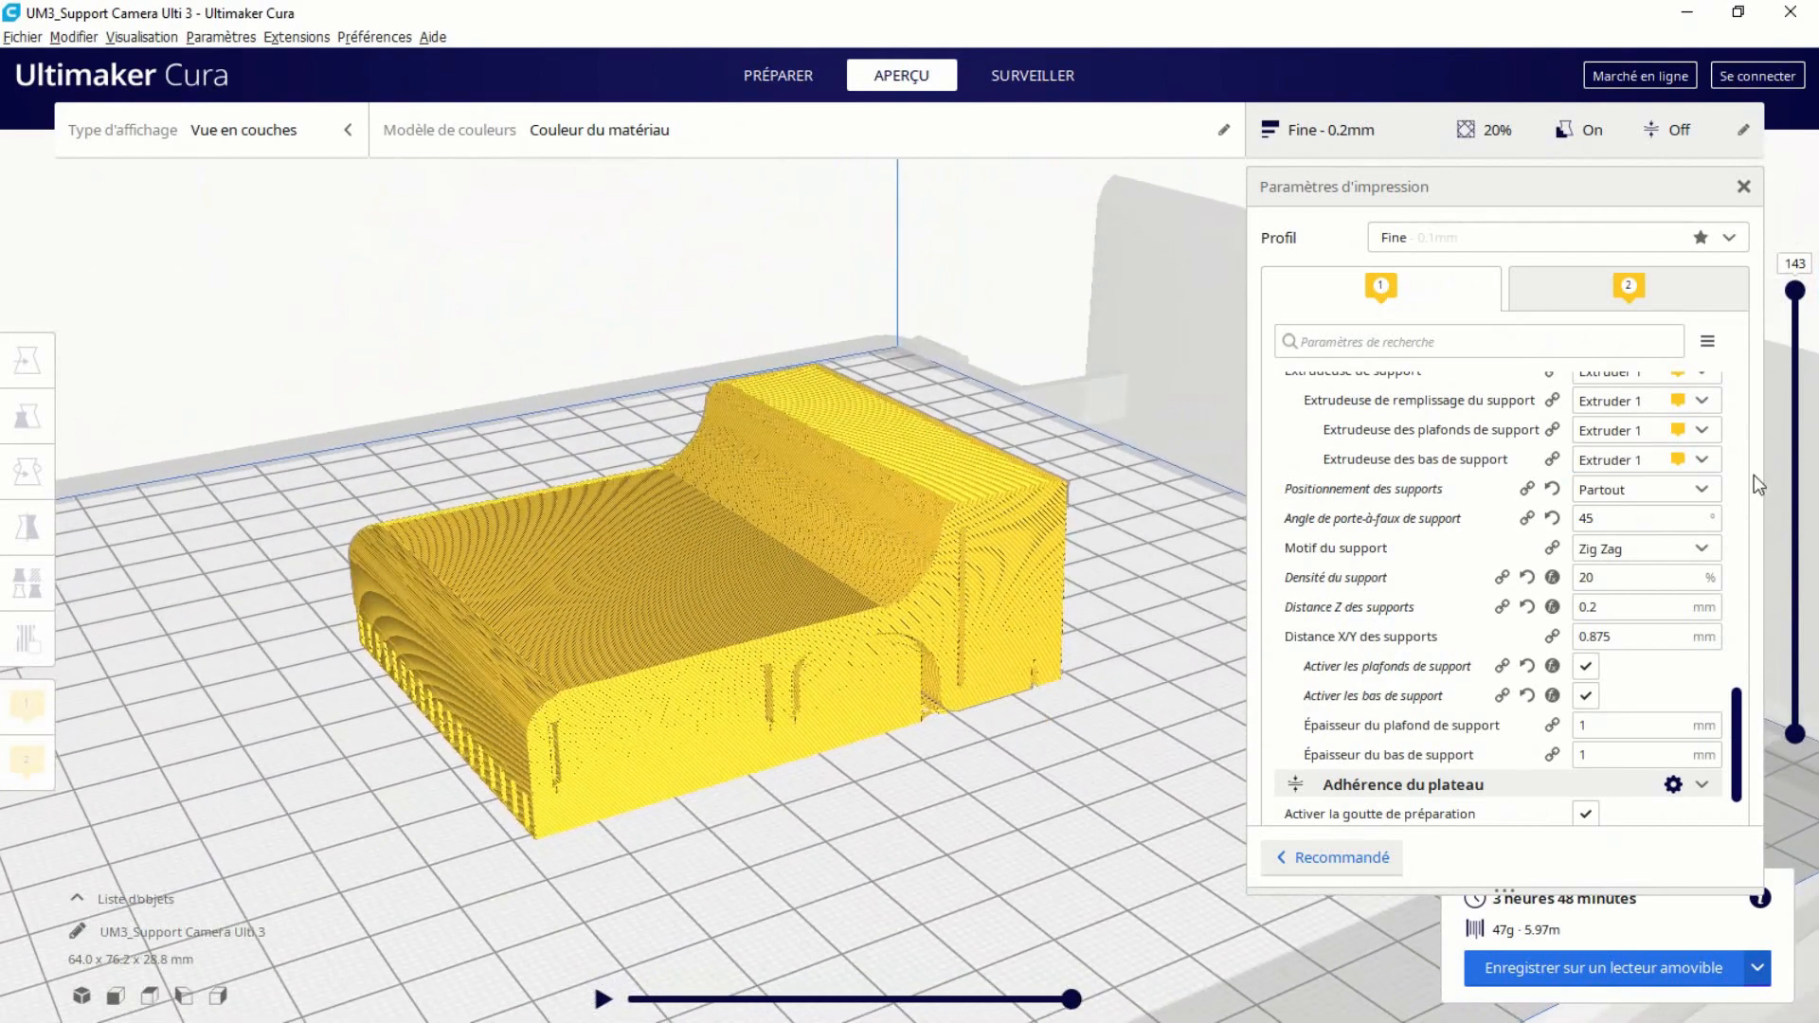
{"action": "scroll", "coordinate": [1674, 509], "scroll_direction": "up", "scroll_amount": 3}
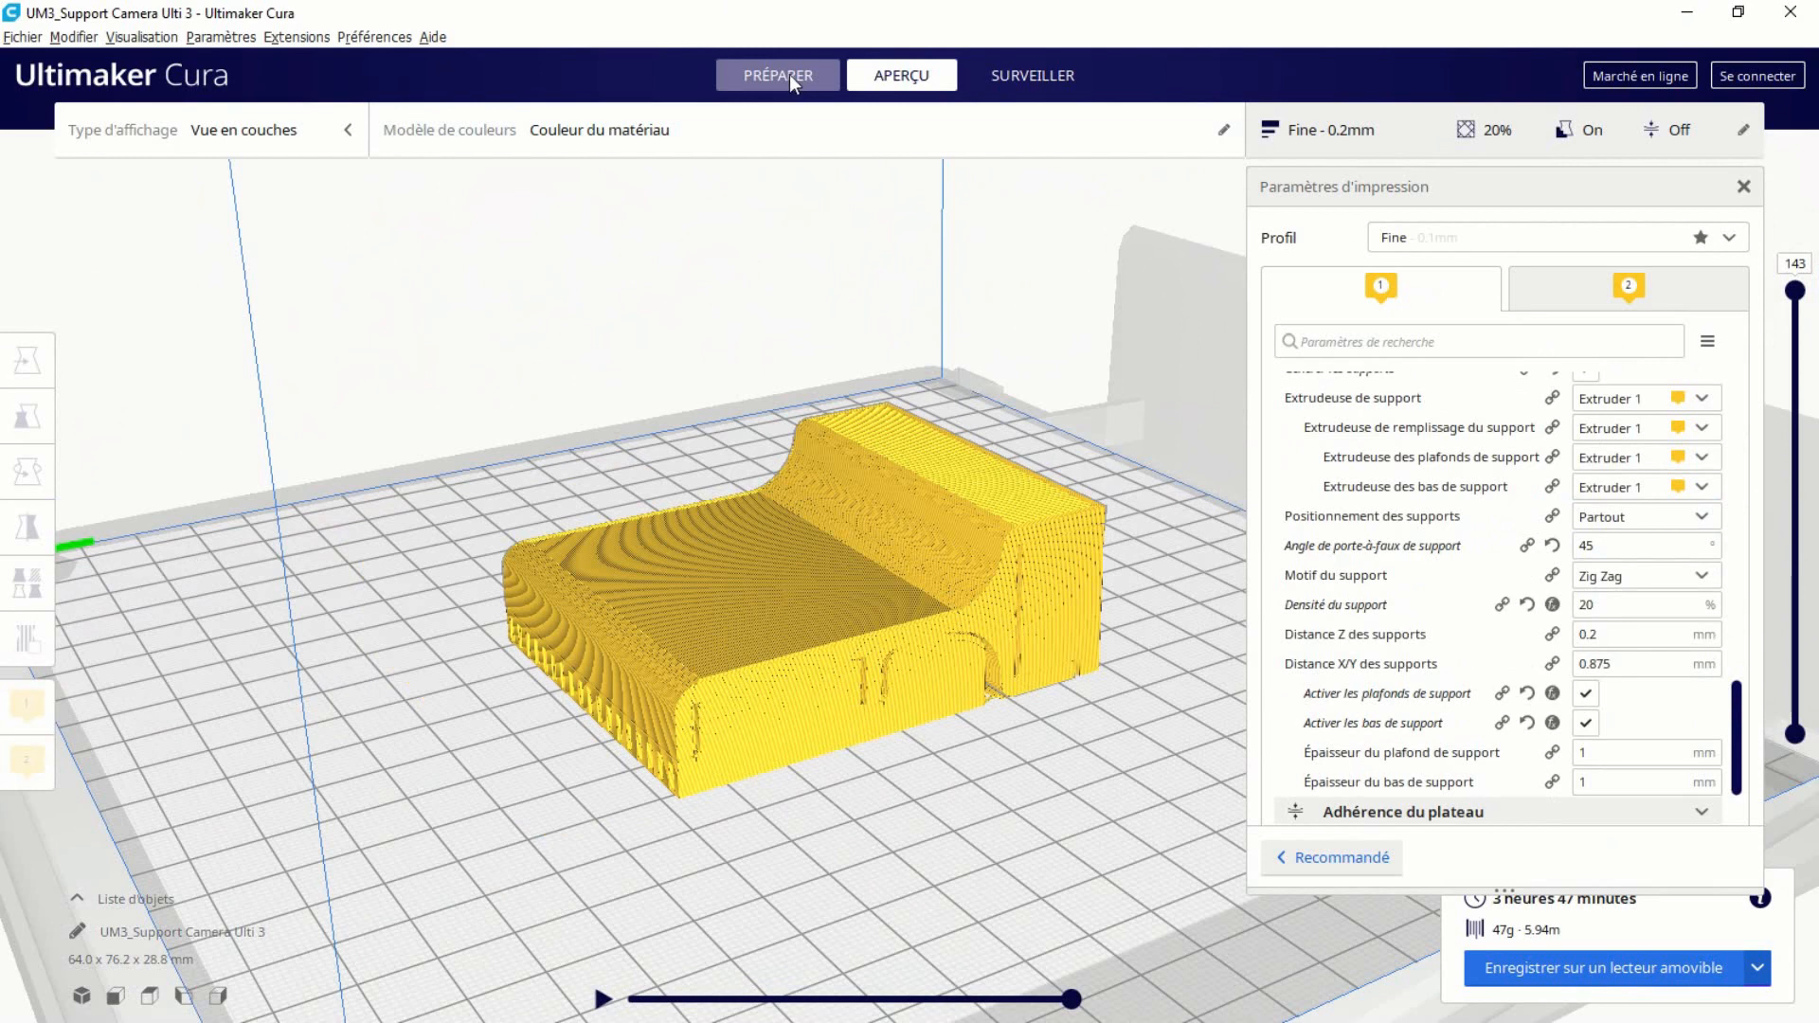
Return to the preparation view and assign the generic Breakaway material to extruder 2, keeping the customised profile settings.
{"action": "left_click", "coordinate": [788, 74]}
{"action": "left_click", "coordinate": [925, 128]}
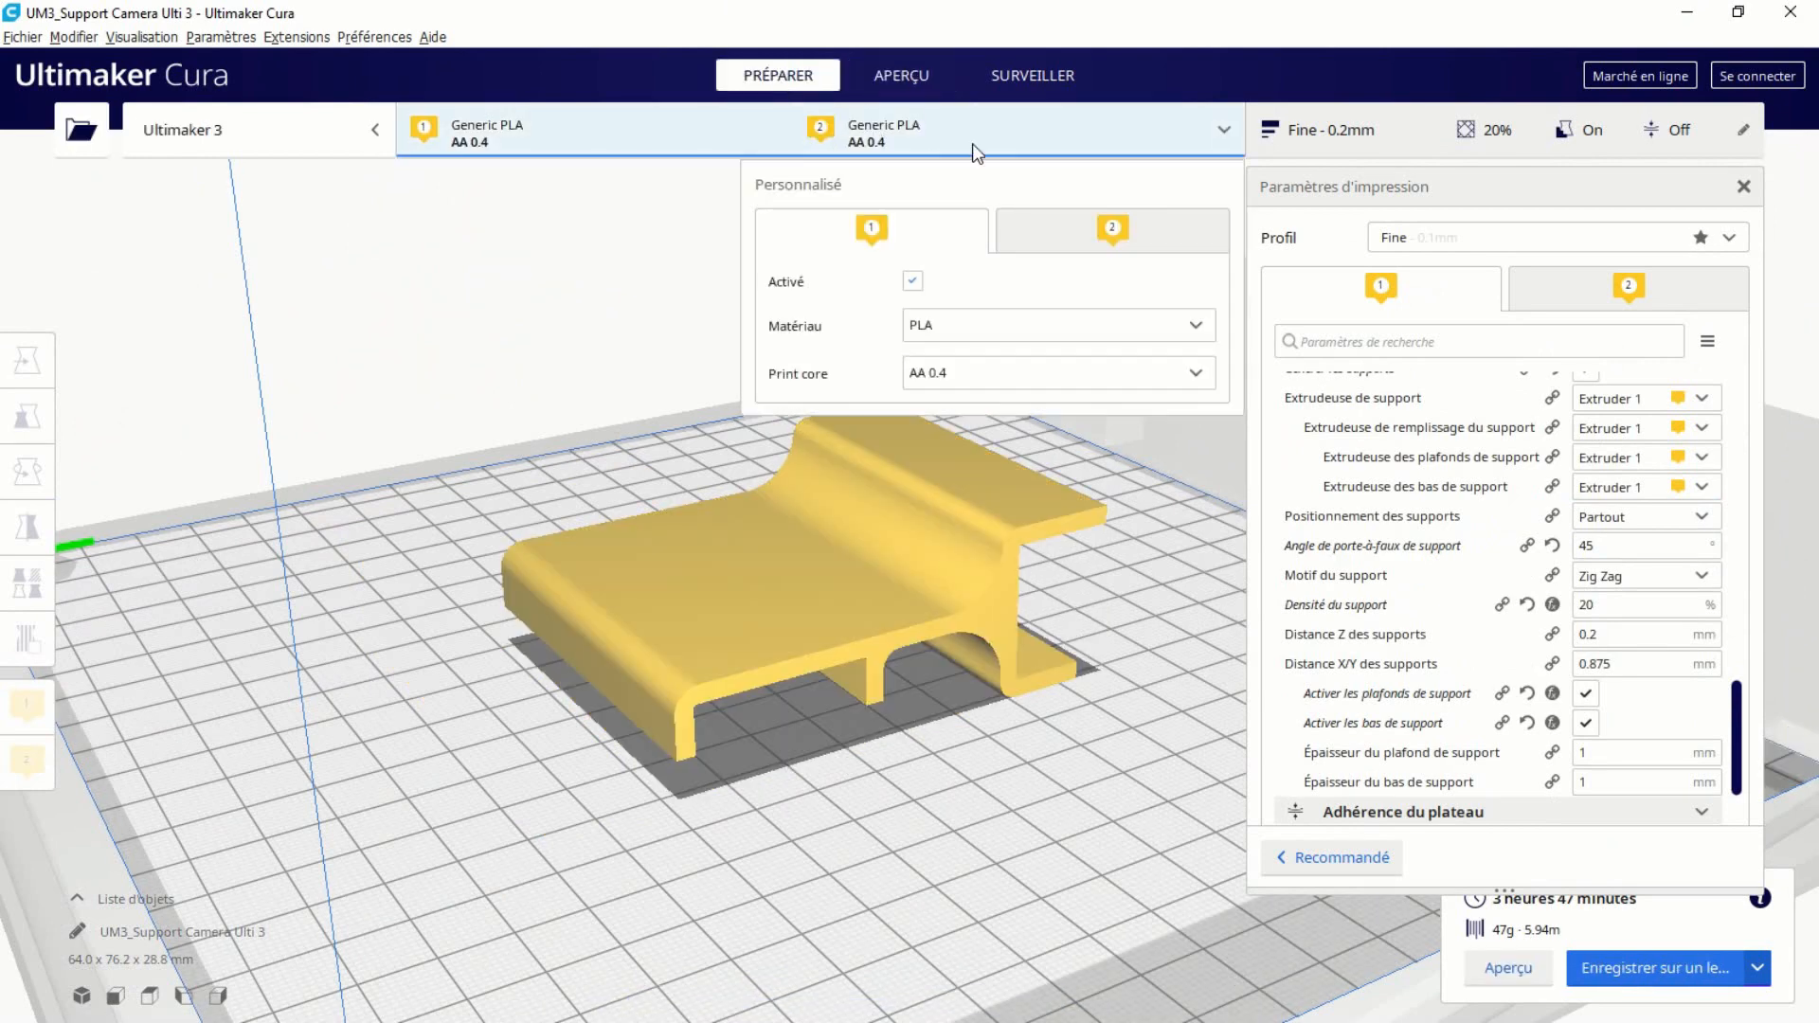
{"action": "left_click", "coordinate": [1139, 244]}
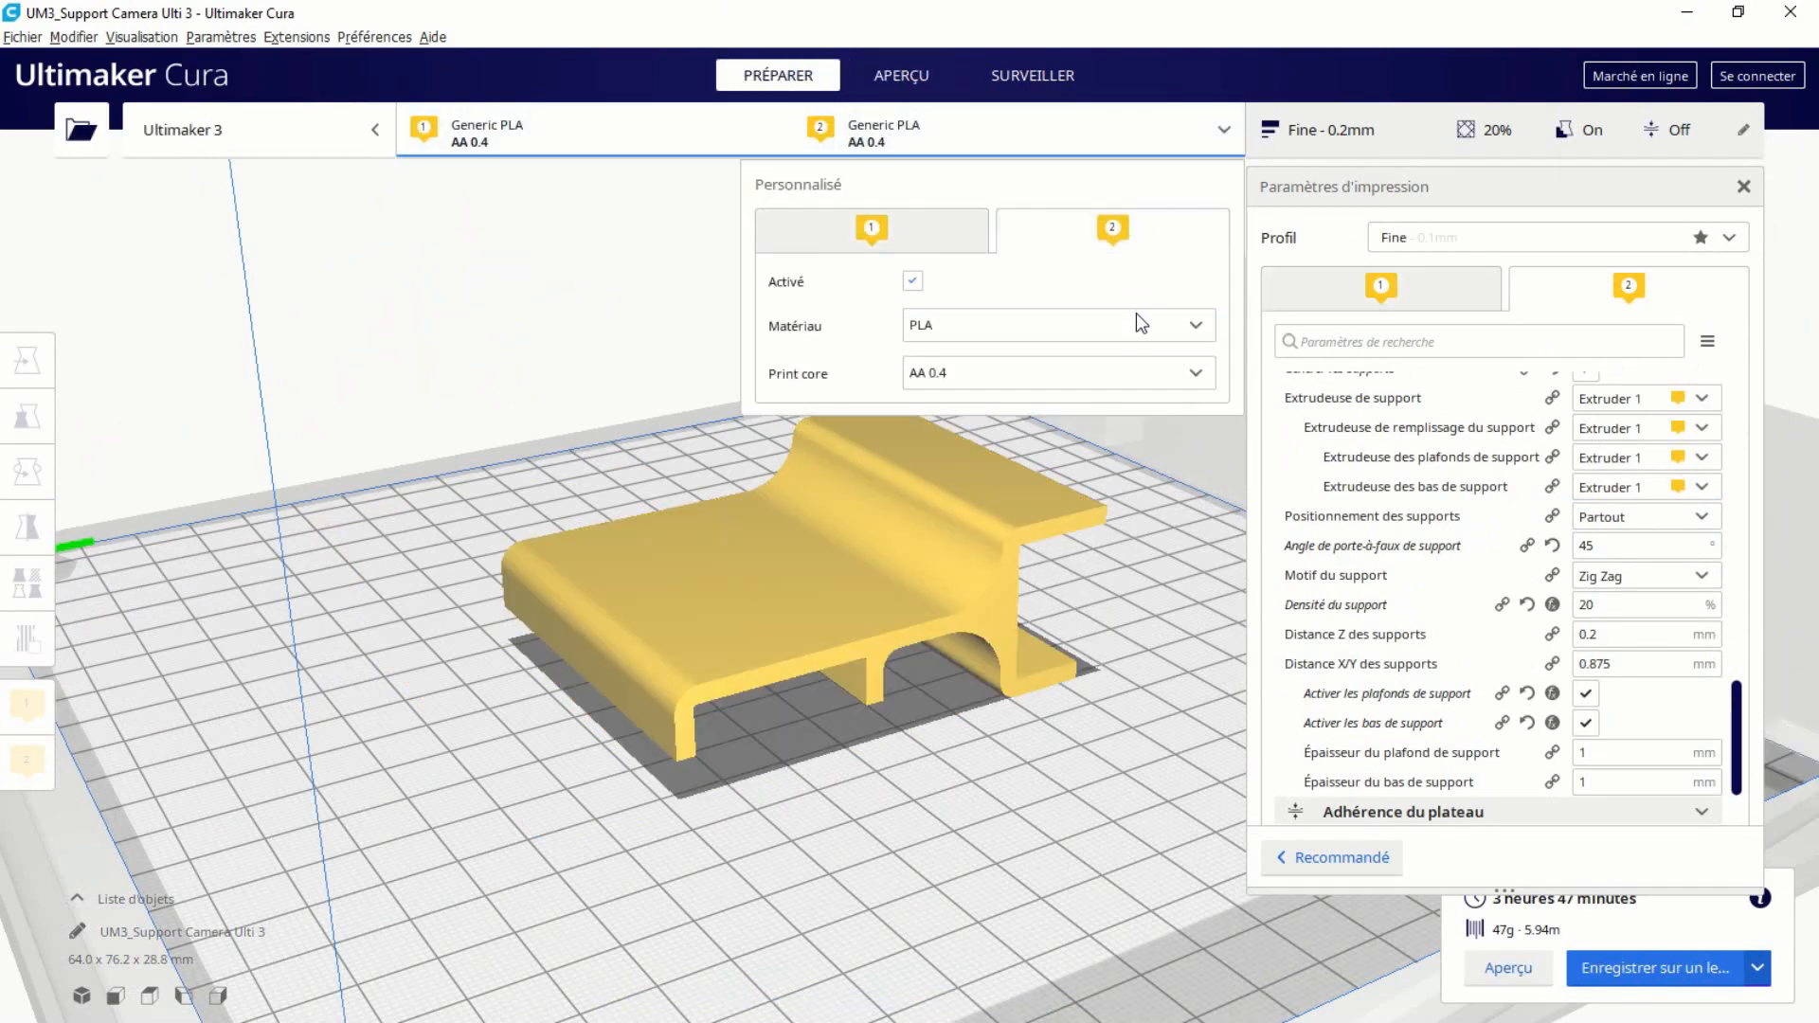
{"action": "left_click", "coordinate": [1158, 323]}
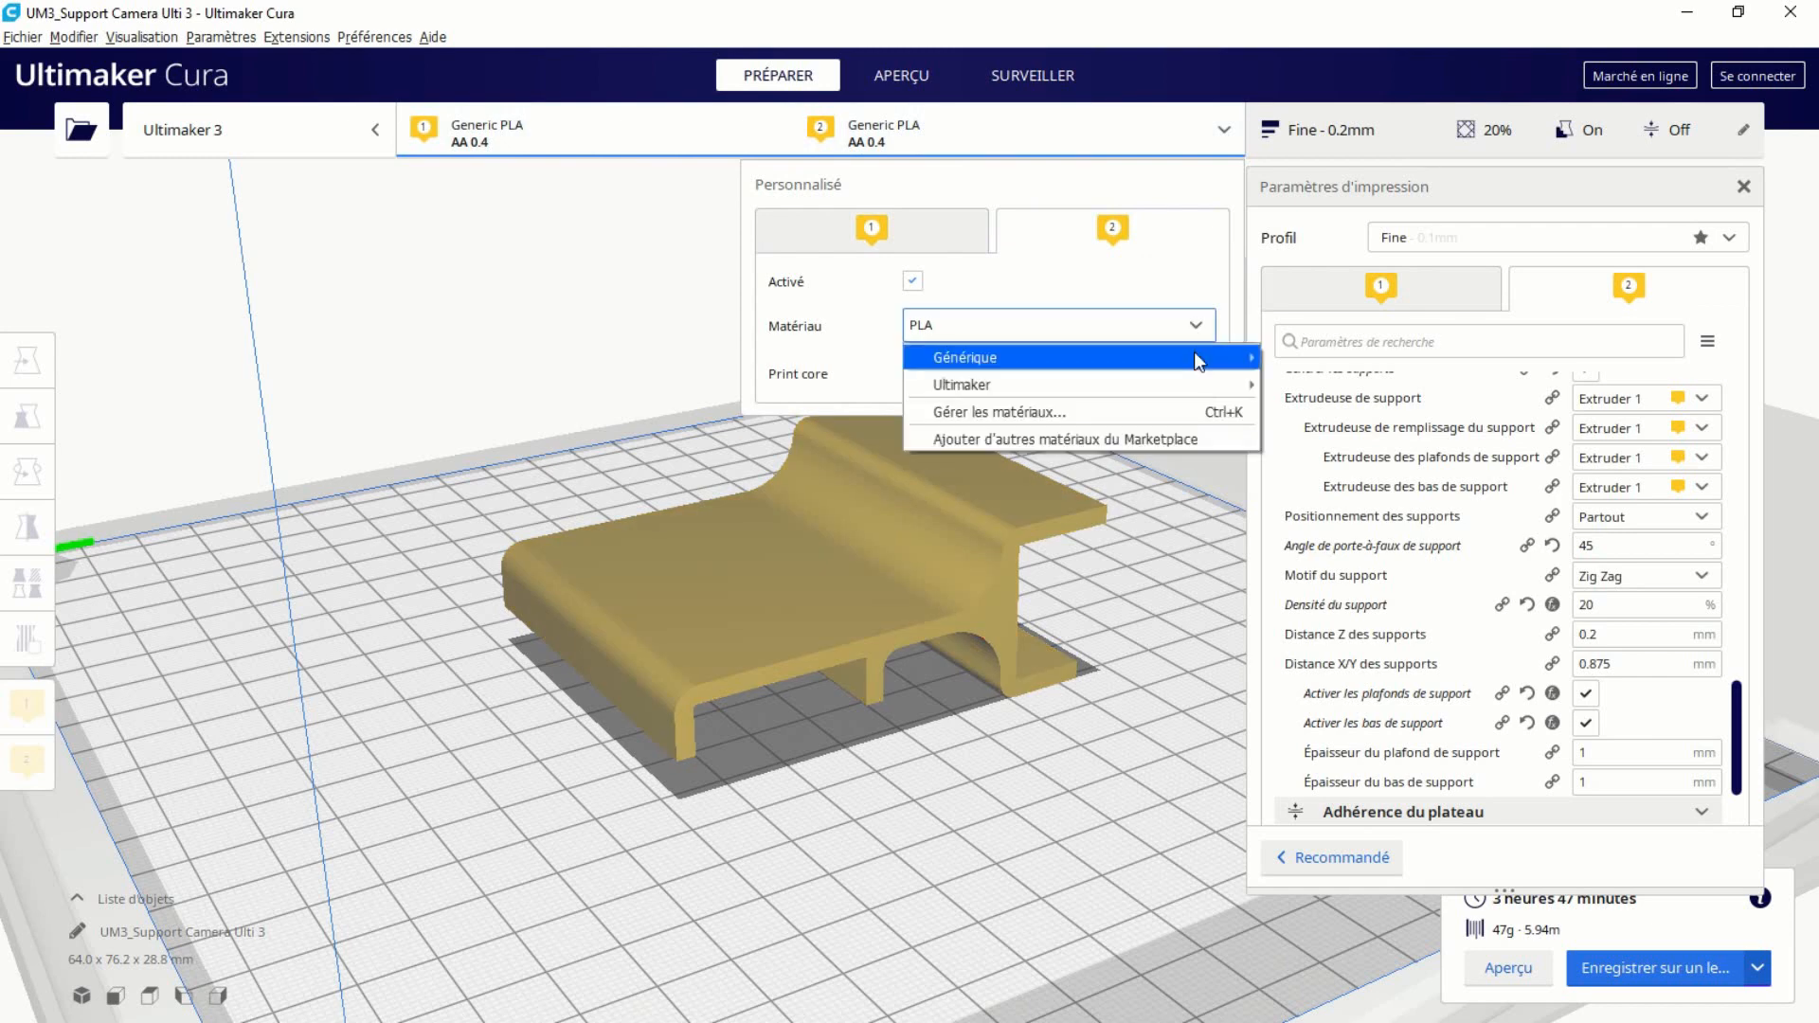
{"action": "mouse_move", "coordinate": [1241, 358]}
{"action": "left_click", "coordinate": [1328, 382]}
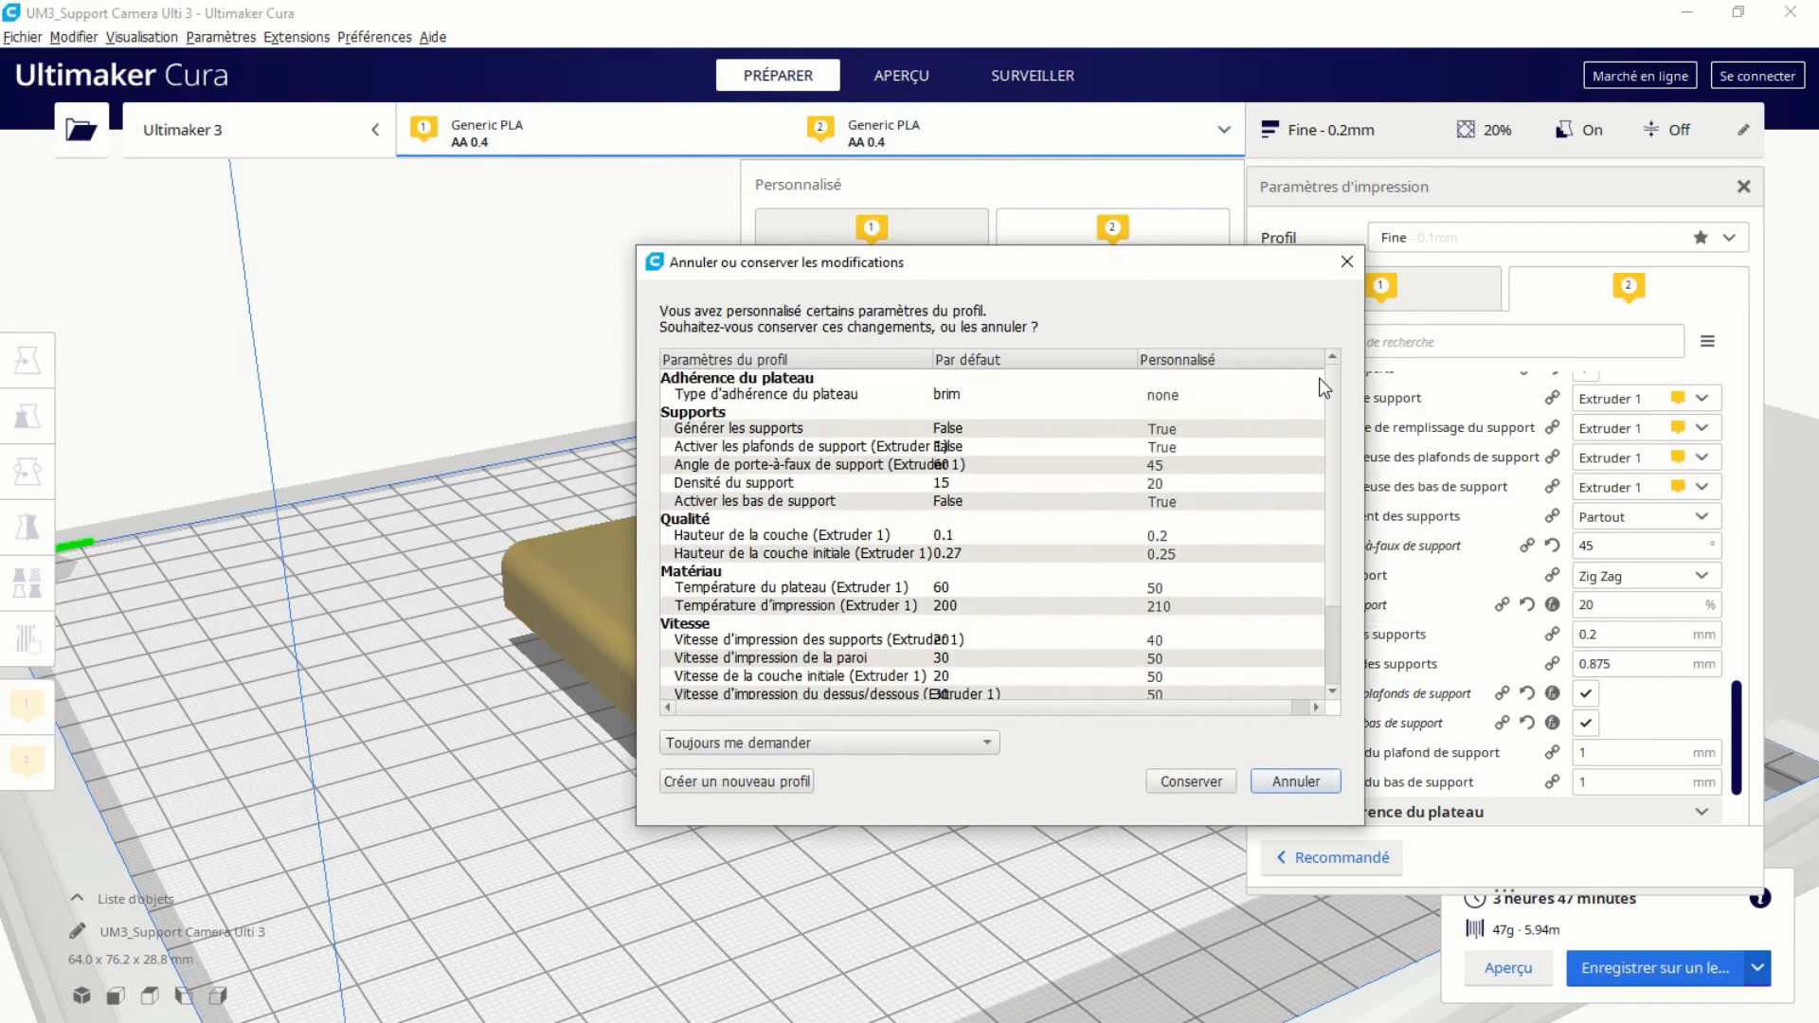
{"action": "left_click", "coordinate": [1182, 772]}
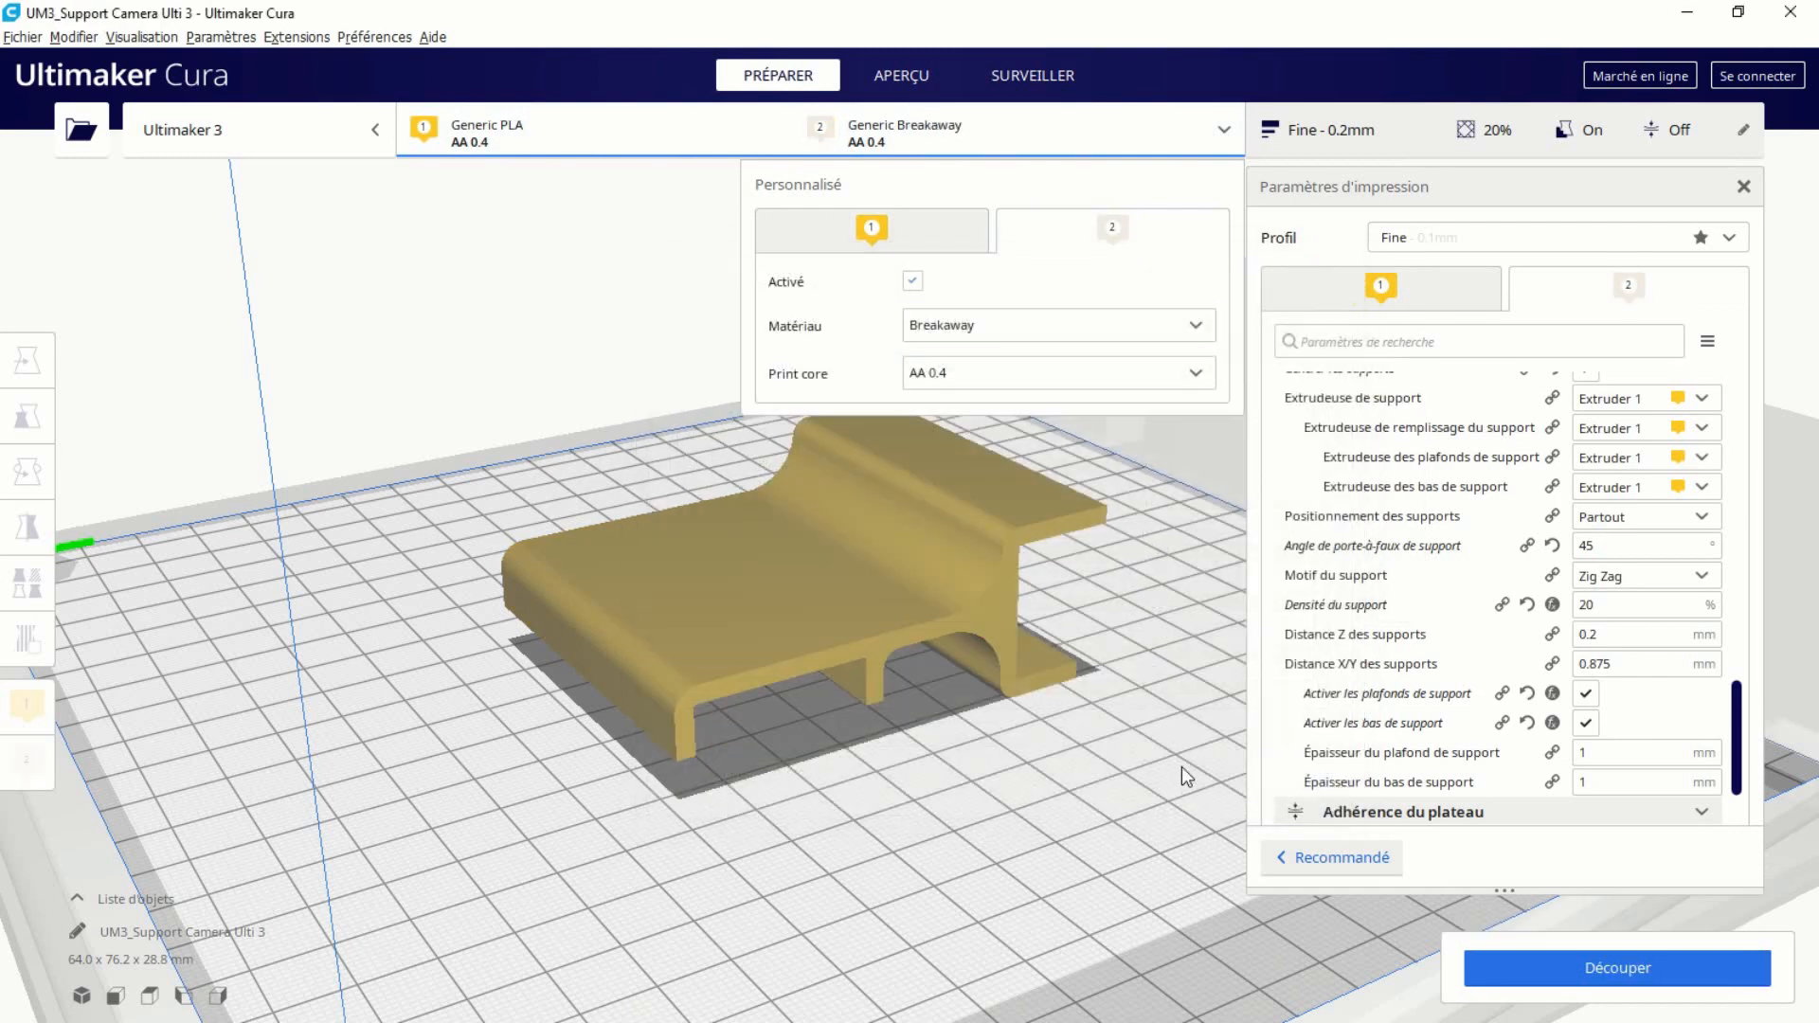
{"action": "left_click", "coordinate": [582, 316]}
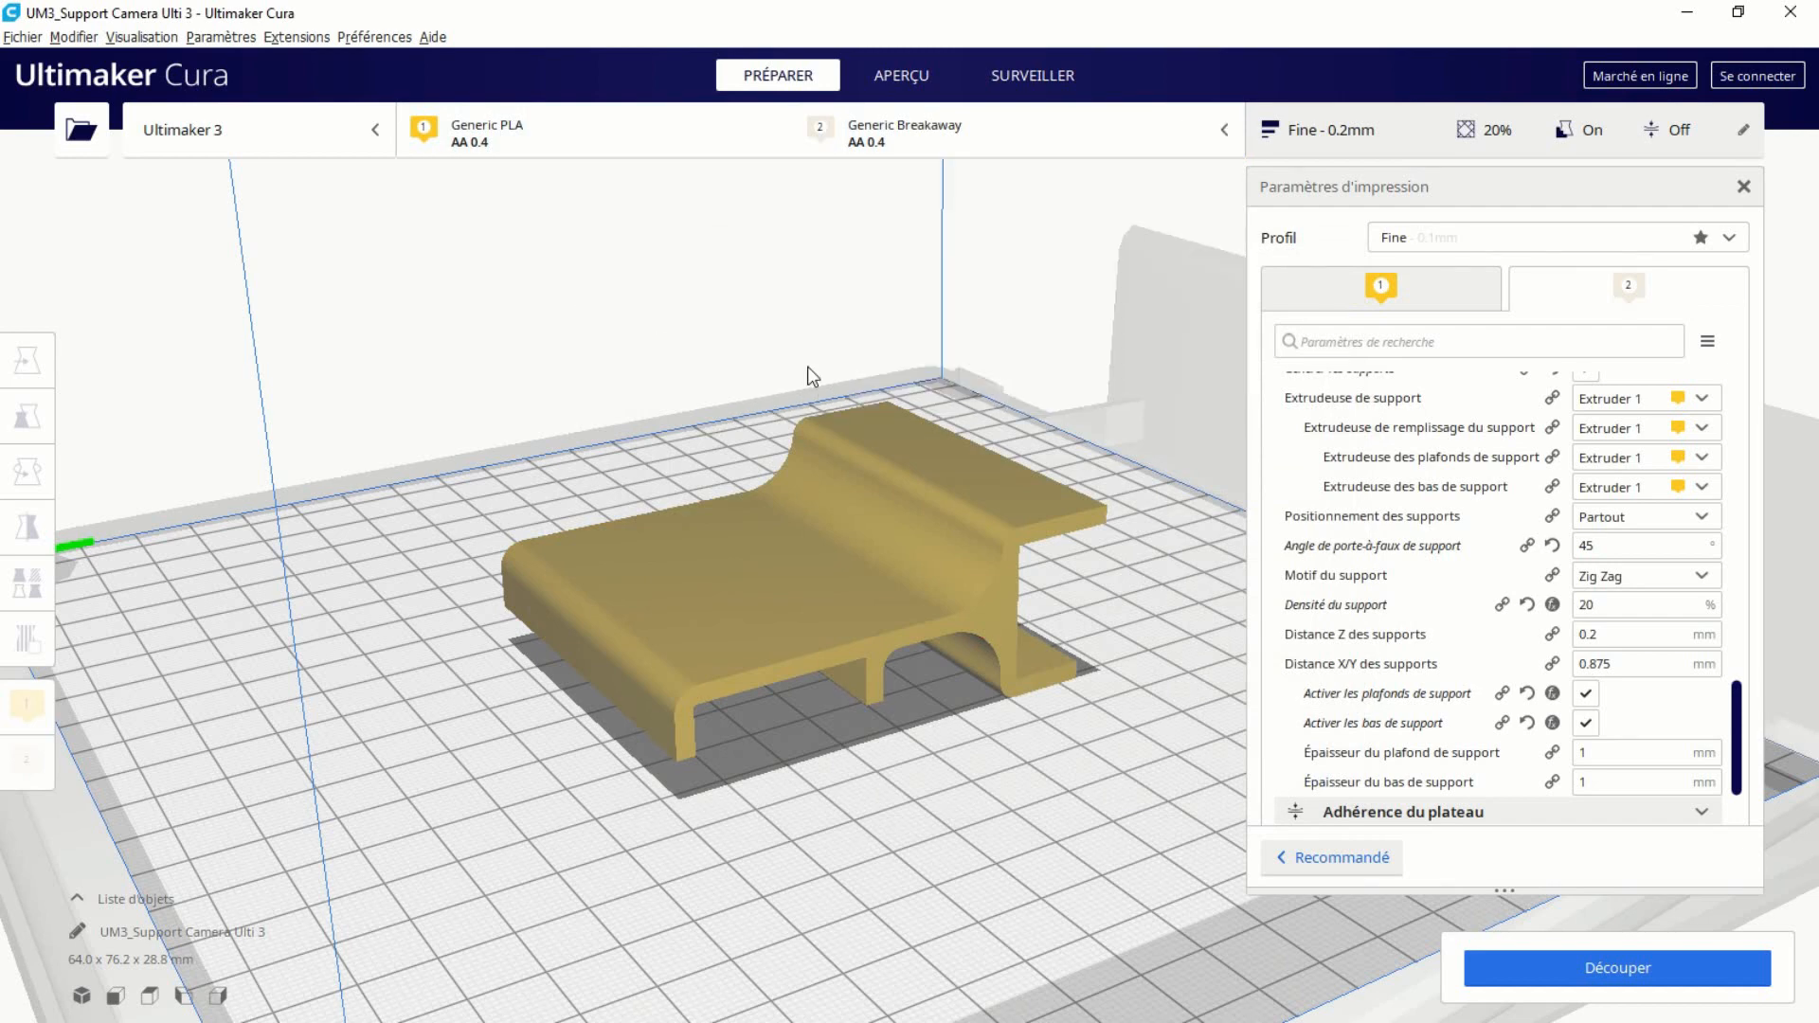
Change the print temperature (Température d'impression) in extruder 2's material settings.
{"action": "scroll", "coordinate": [1653, 512], "scroll_direction": "up", "scroll_amount": 15}
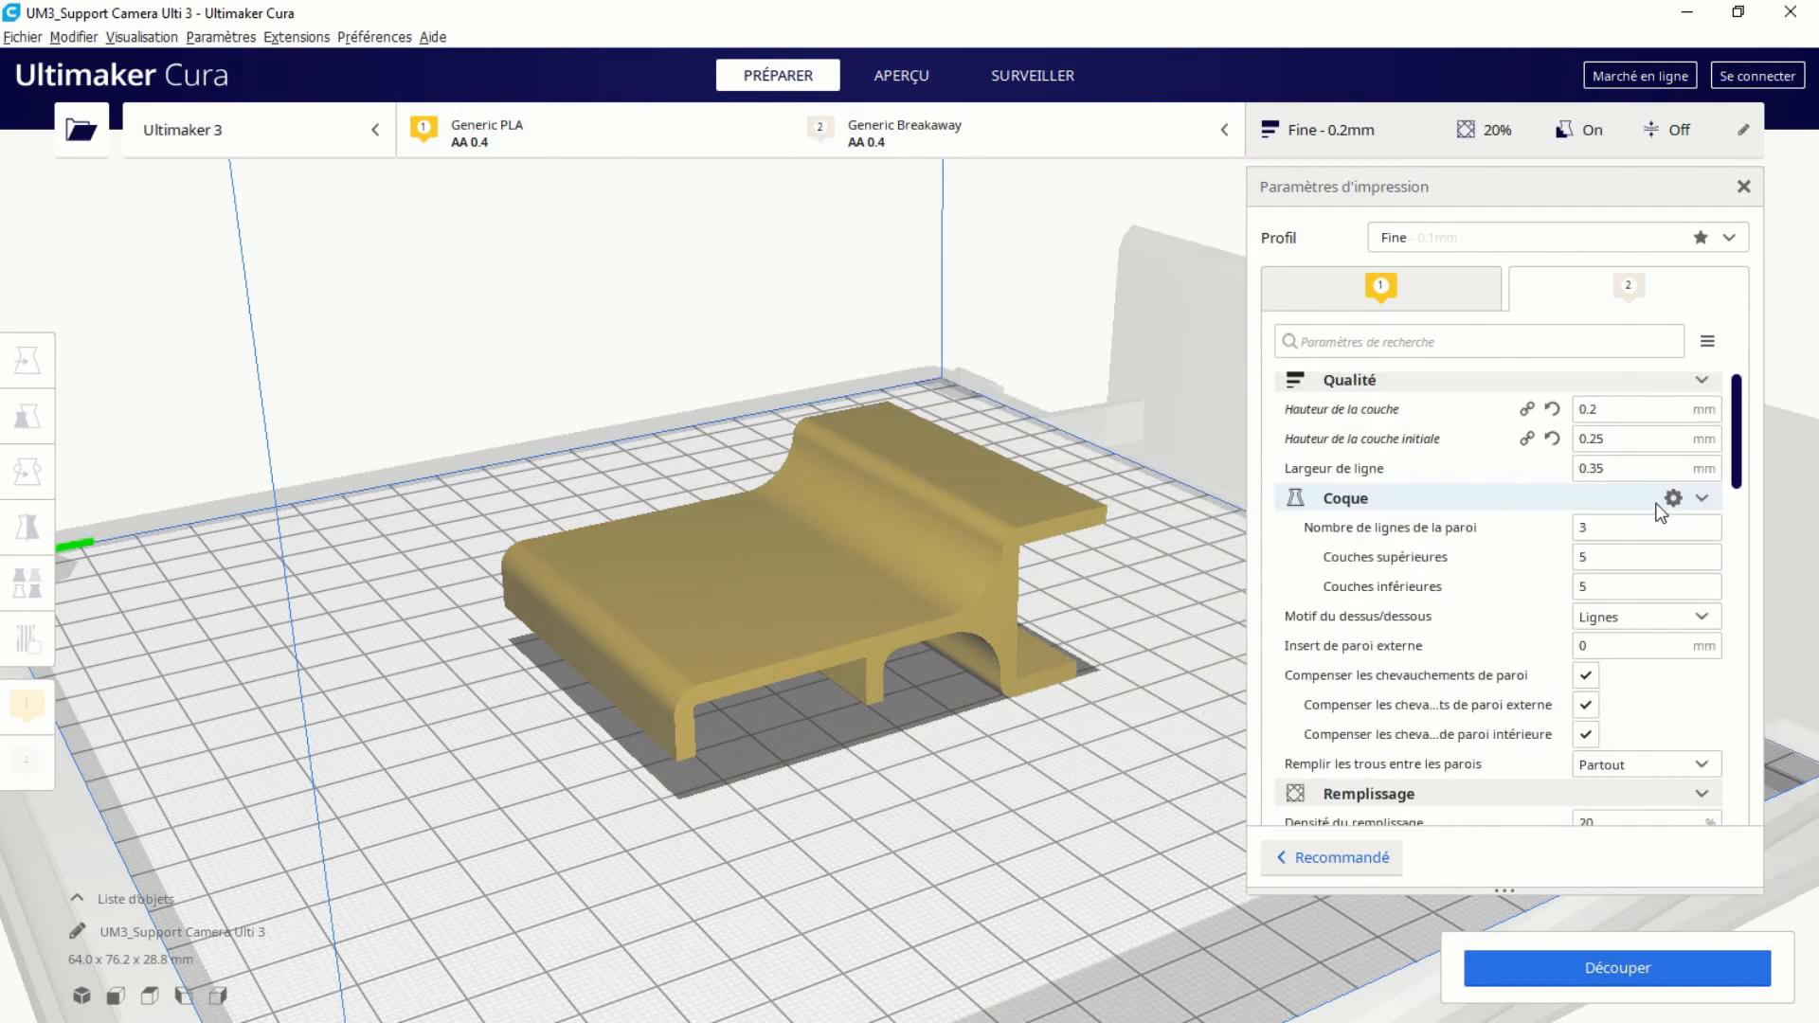
{"action": "scroll", "coordinate": [1631, 511], "scroll_direction": "down", "scroll_amount": 4}
{"action": "scroll", "coordinate": [1635, 668], "scroll_direction": "down", "scroll_amount": 2}
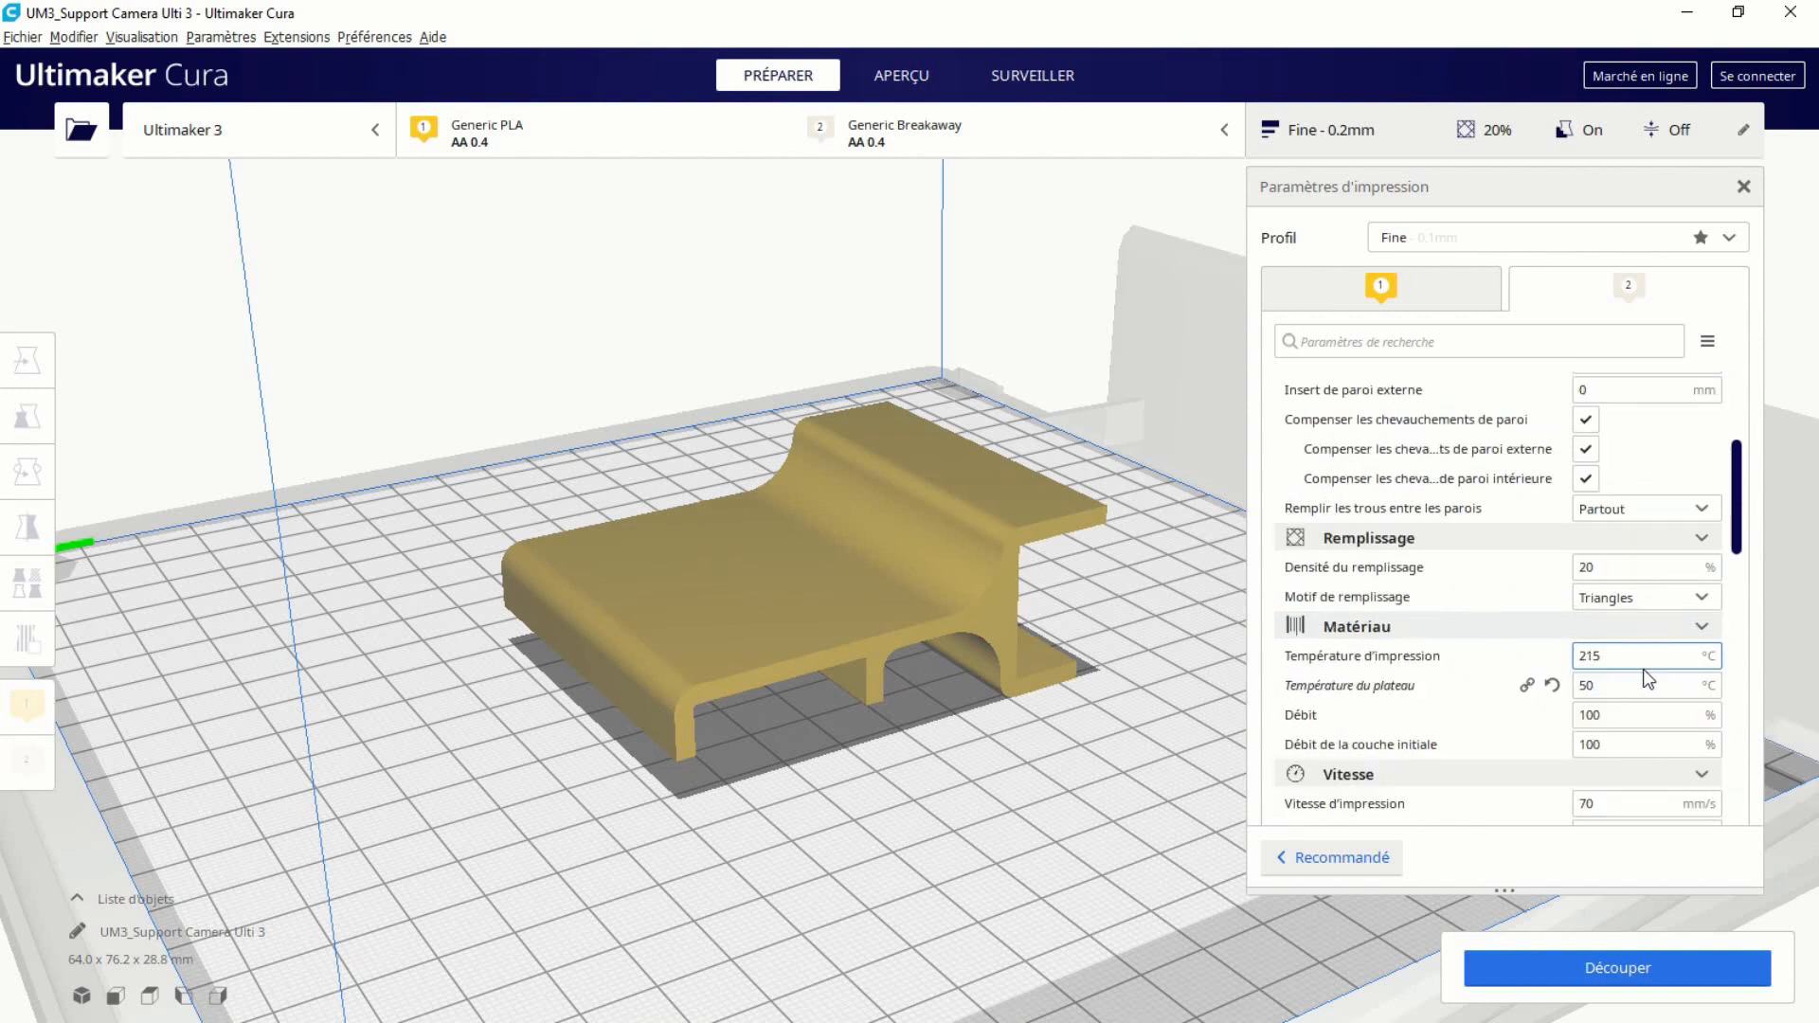
{"action": "left_click_drag", "start_coordinate": [1623, 659], "coordinate": [1580, 663]}
{"action": "type", "text": "30"}
In extruder 1's settings, set the print speeds of the support roofs and support floors to 20 mm/s.
{"action": "left_click", "coordinate": [1485, 303]}
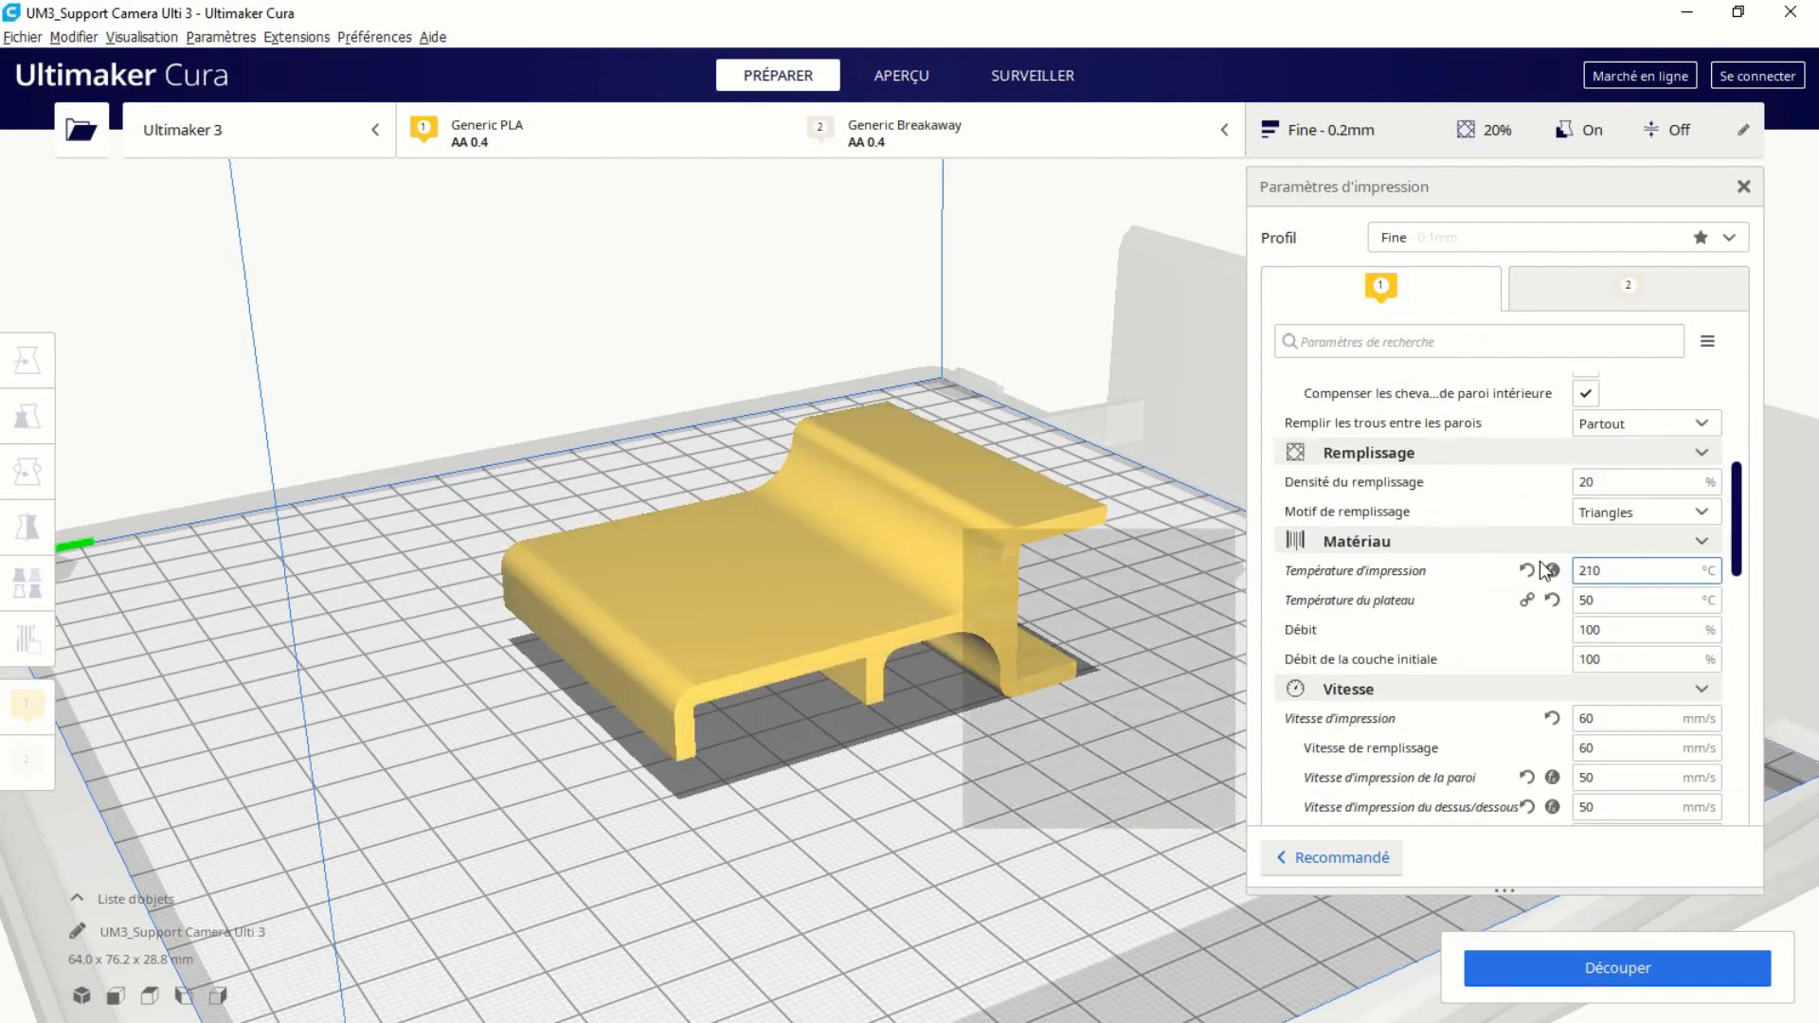
{"action": "scroll", "coordinate": [1649, 608], "scroll_direction": "down", "scroll_amount": 3}
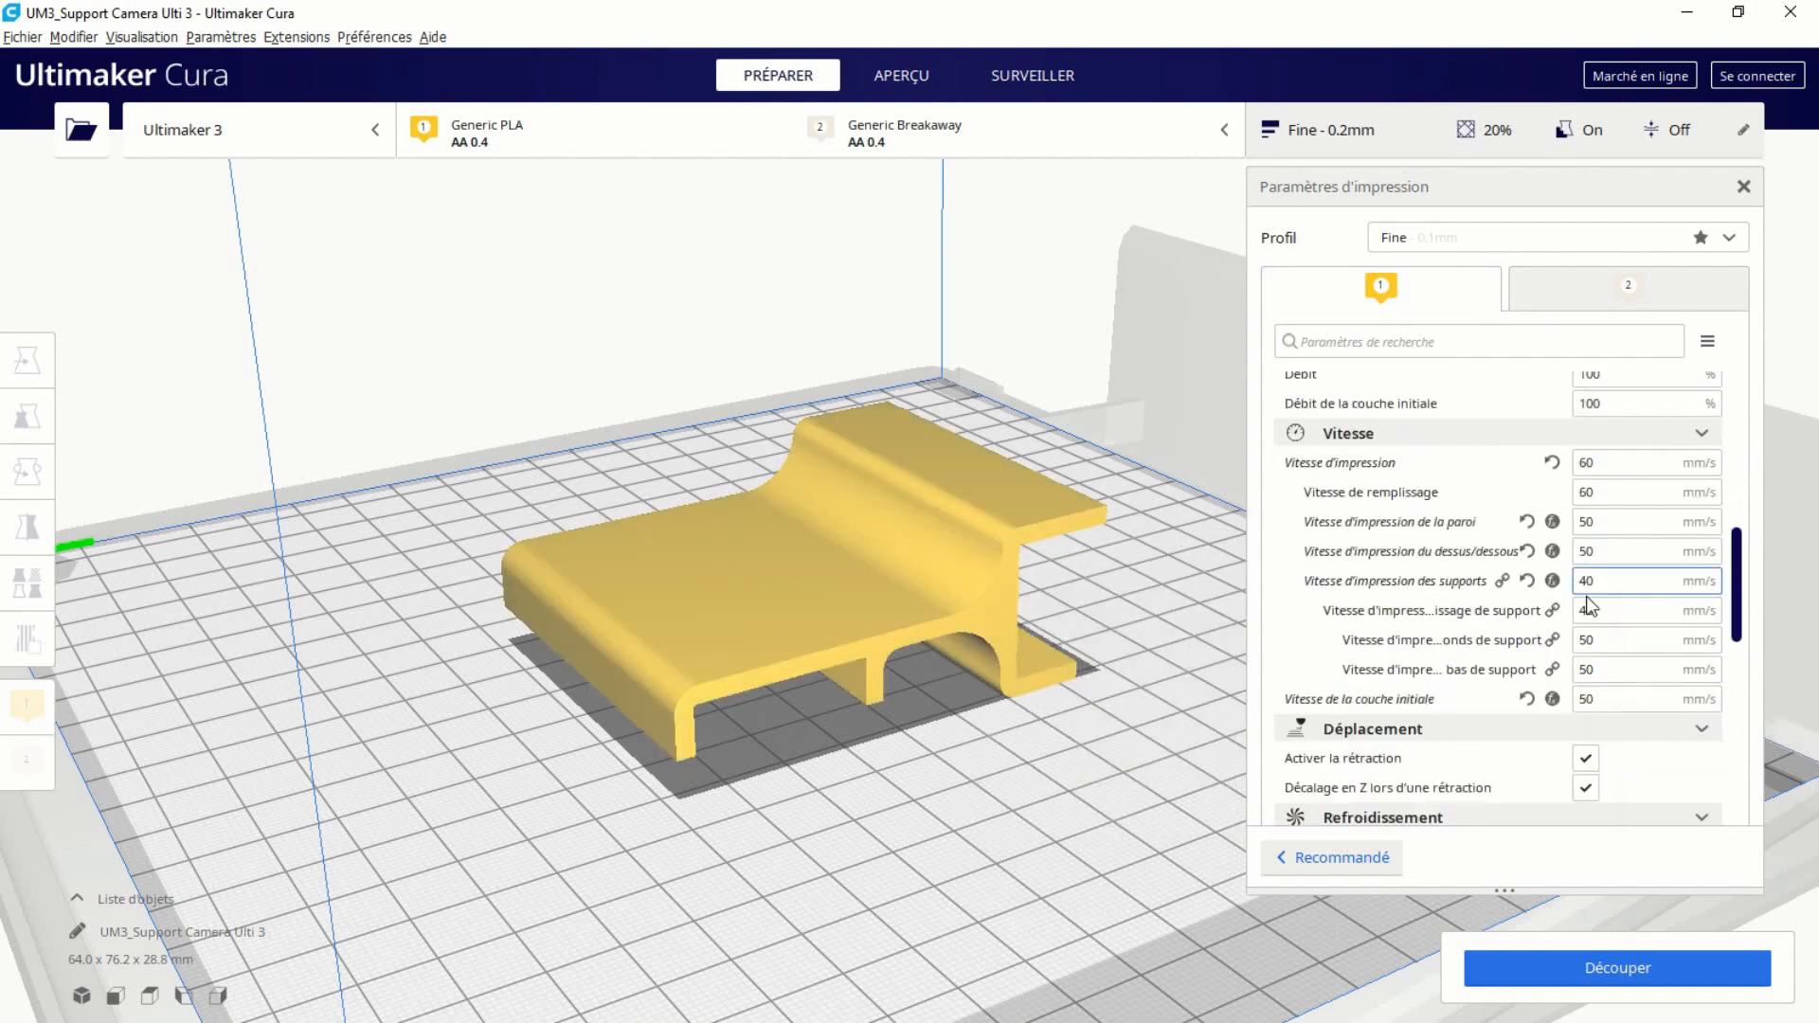
{"action": "left_click", "coordinate": [1648, 640]}
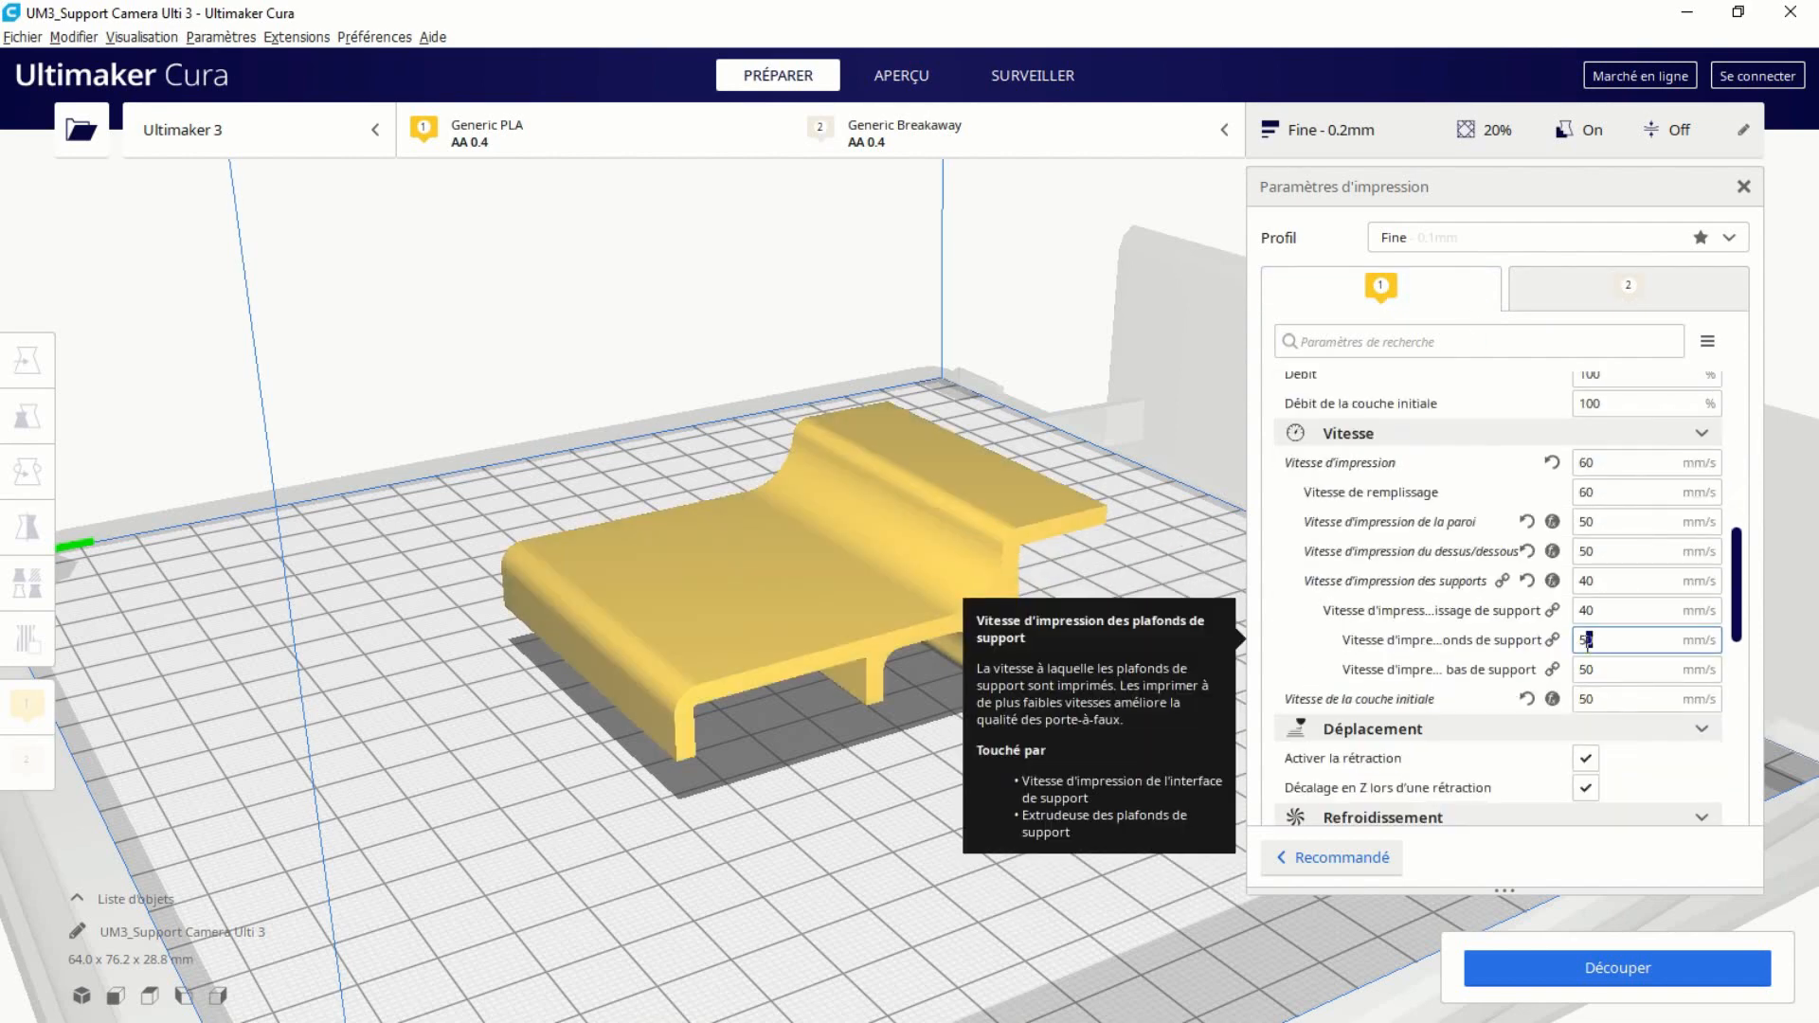
{"action": "type", "text": "20"}
{"action": "key", "text": "Tab"}
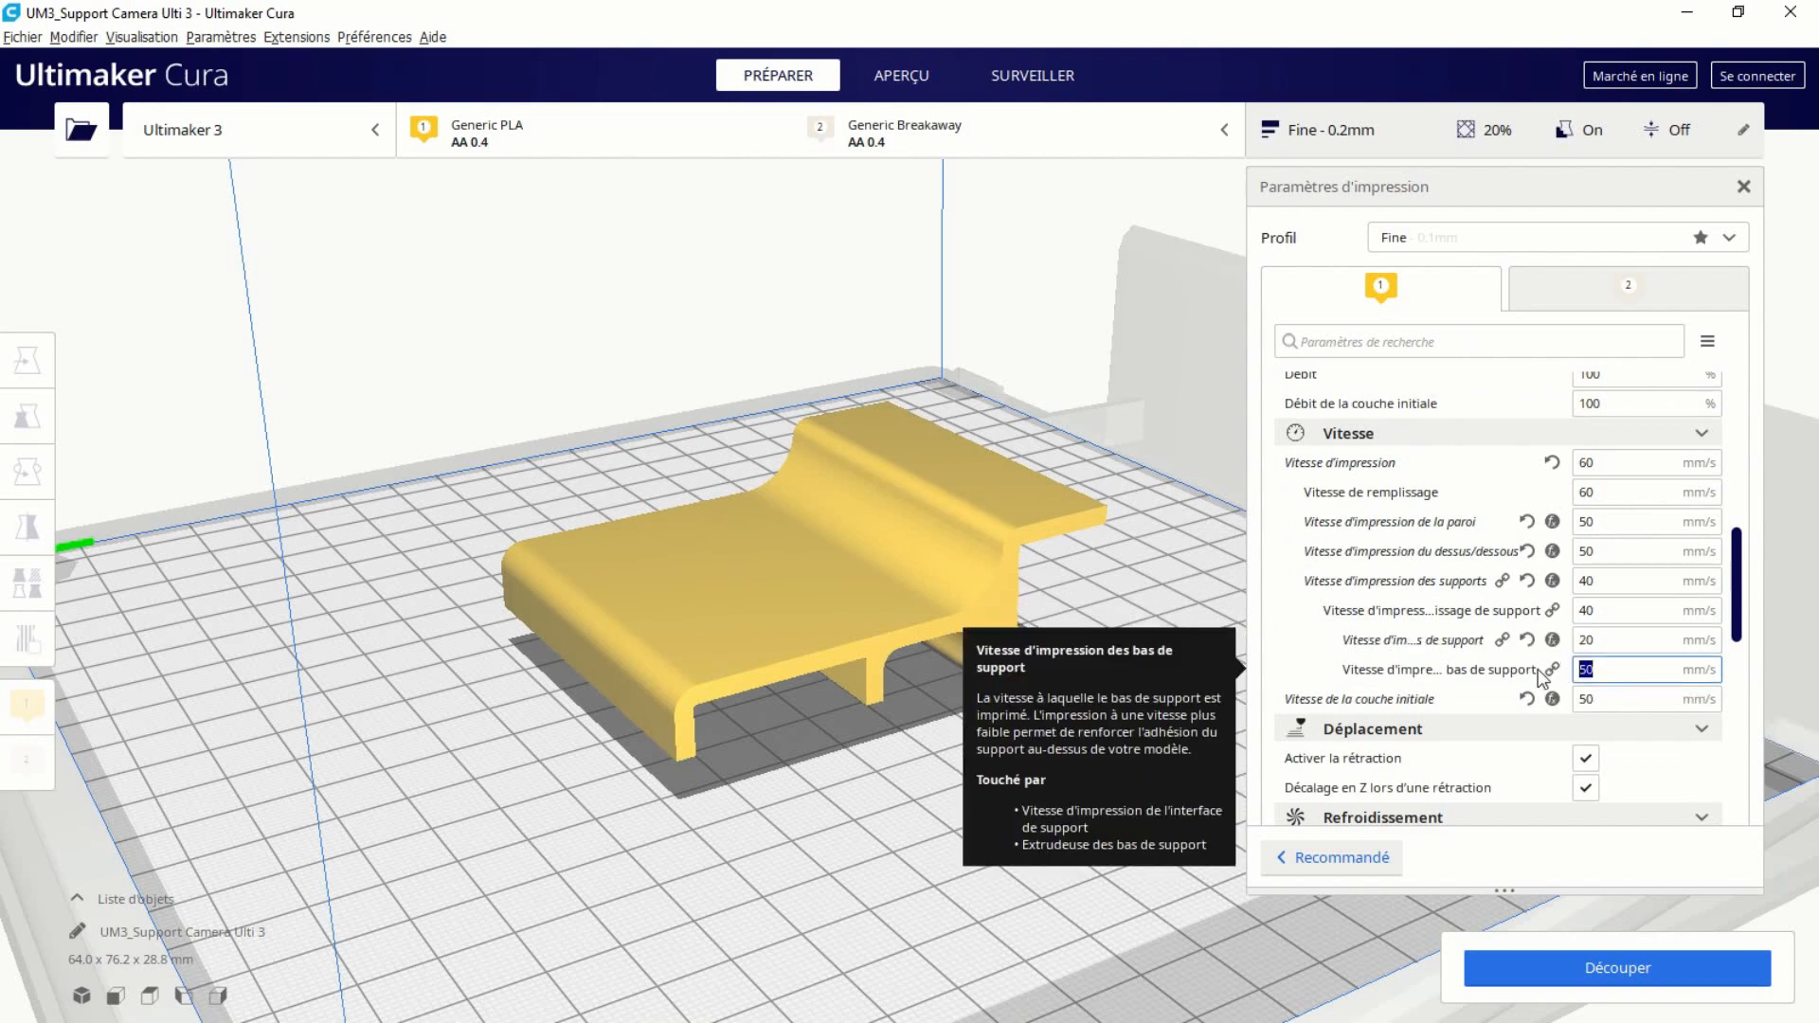
{"action": "type", "text": "20"}
Assign Extruder 2 to the support roofs and support floors, and slice the model.
{"action": "scroll", "coordinate": [1541, 677], "scroll_direction": "down", "scroll_amount": 5}
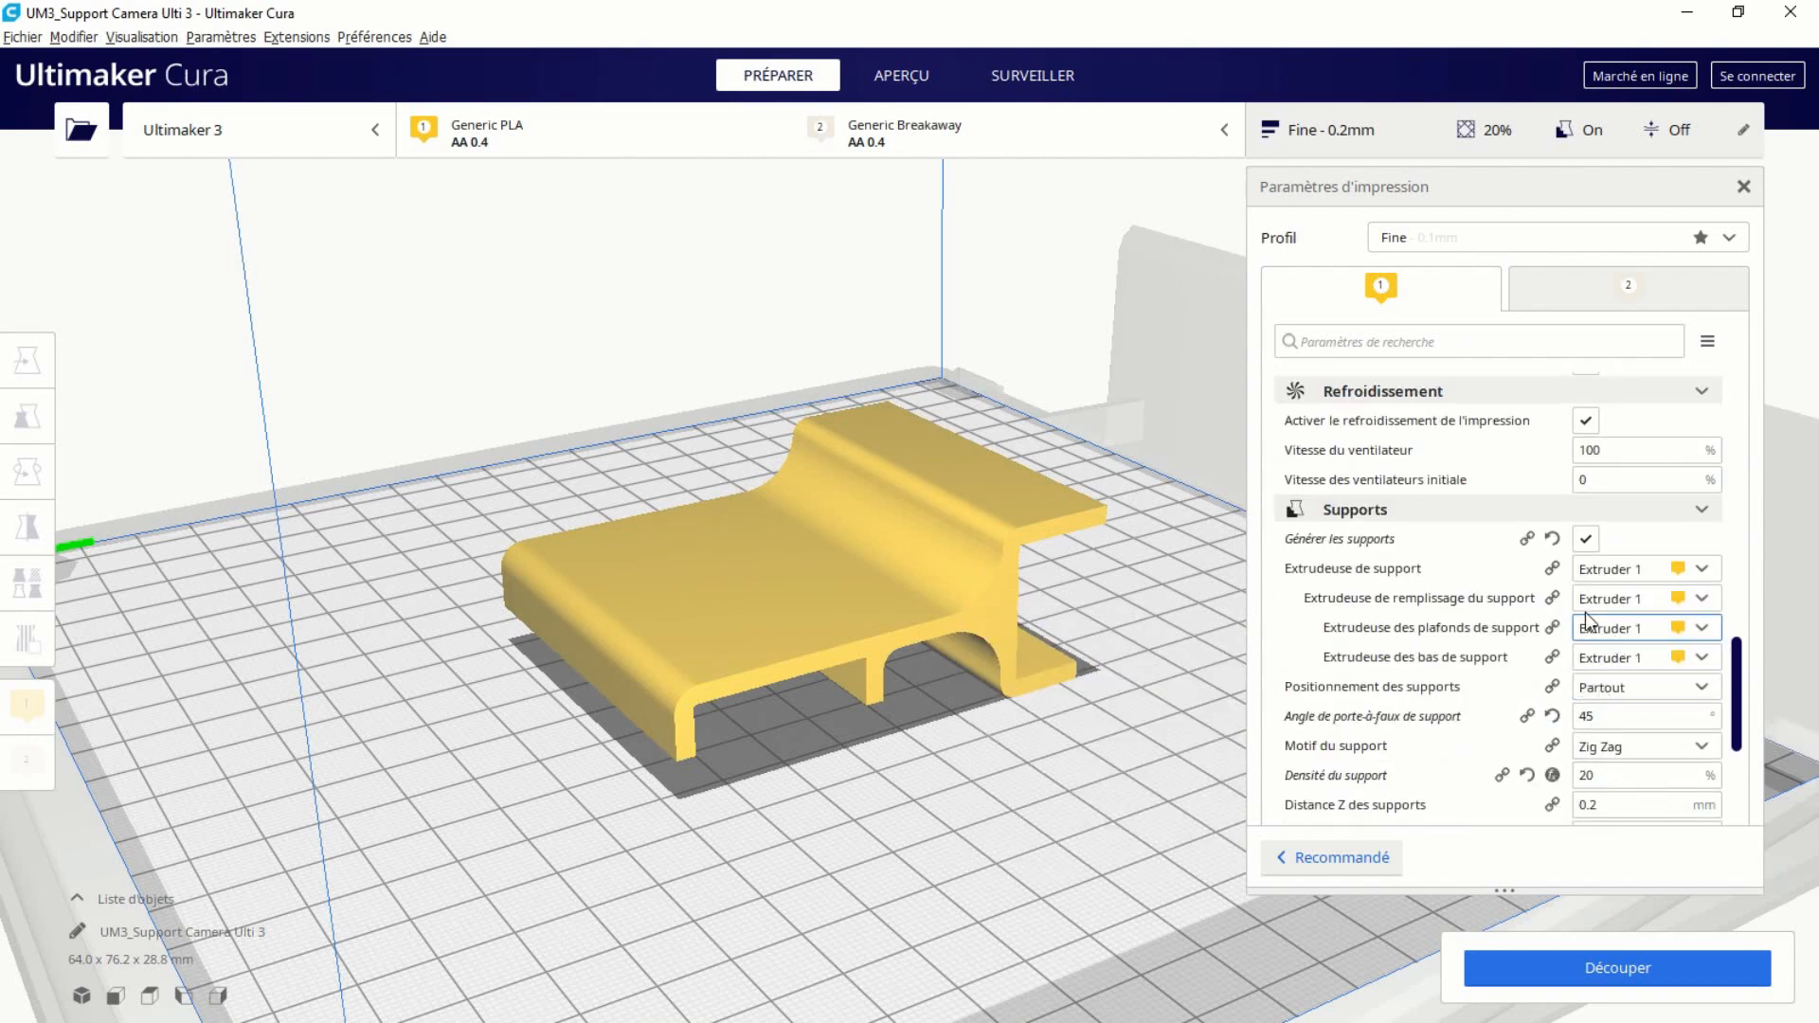
{"action": "left_click", "coordinate": [1641, 657]}
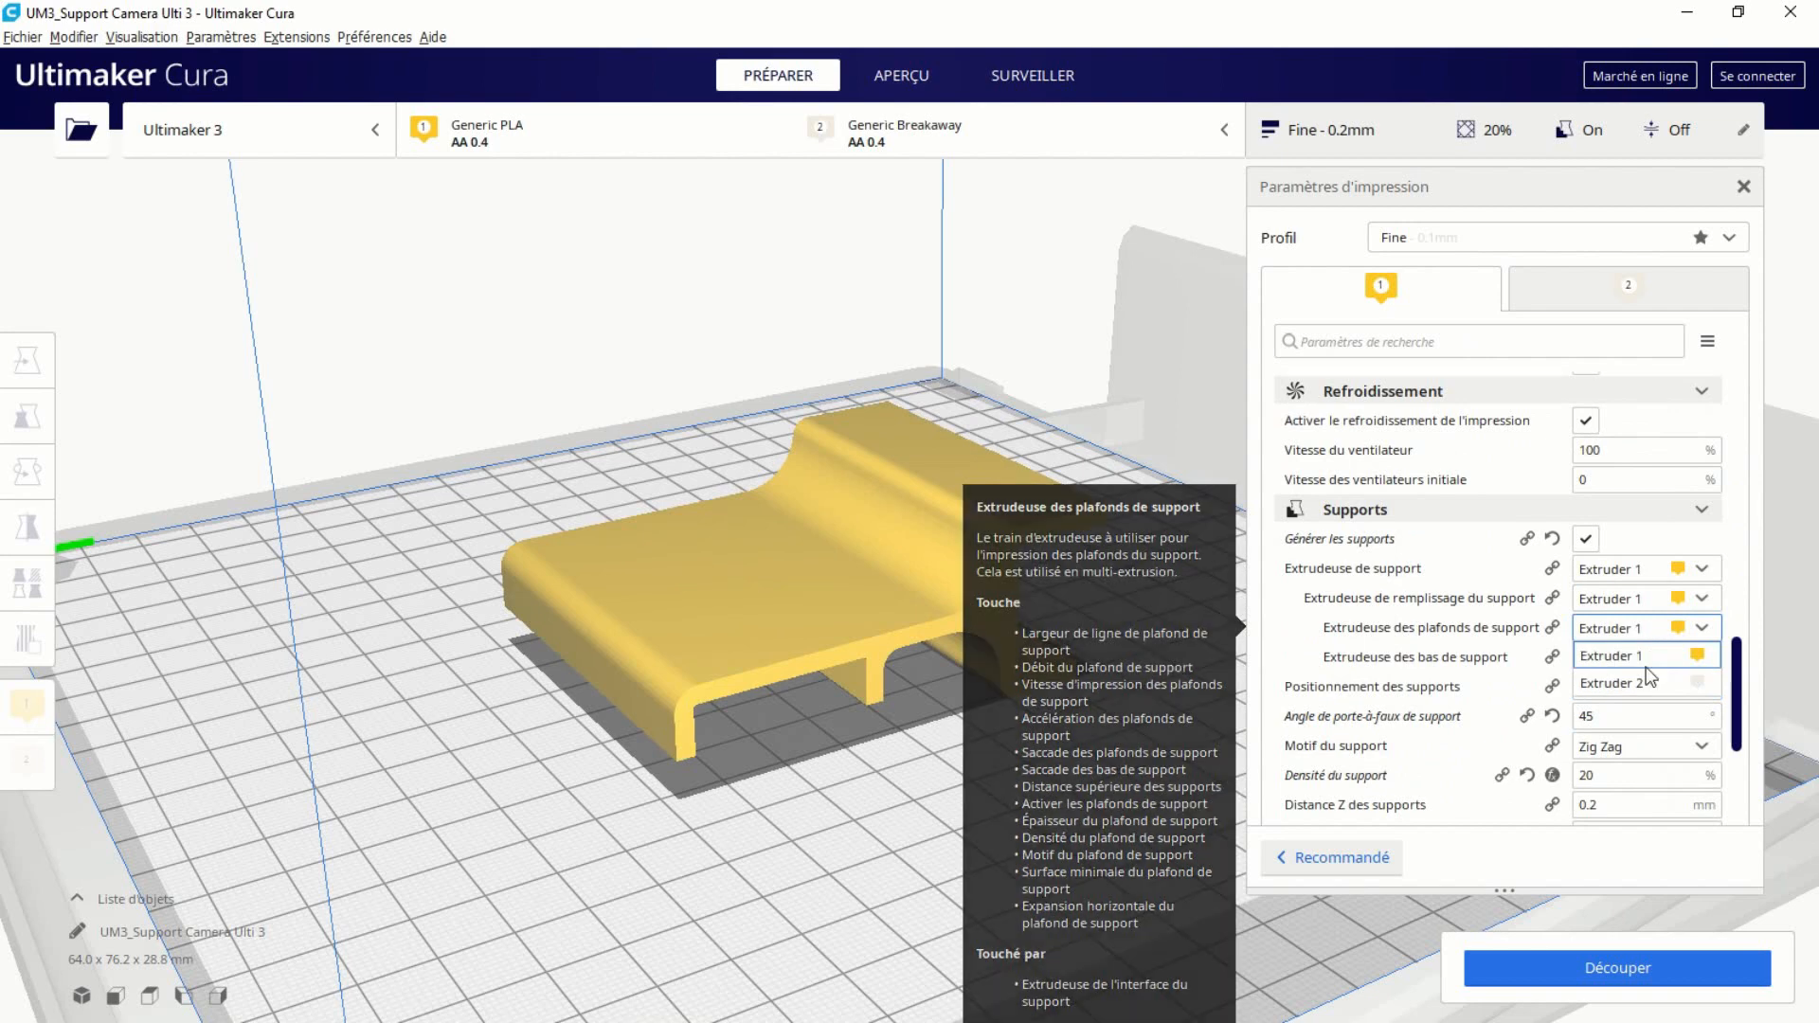
{"action": "left_click", "coordinate": [1646, 686]}
{"action": "left_click", "coordinate": [1707, 657]}
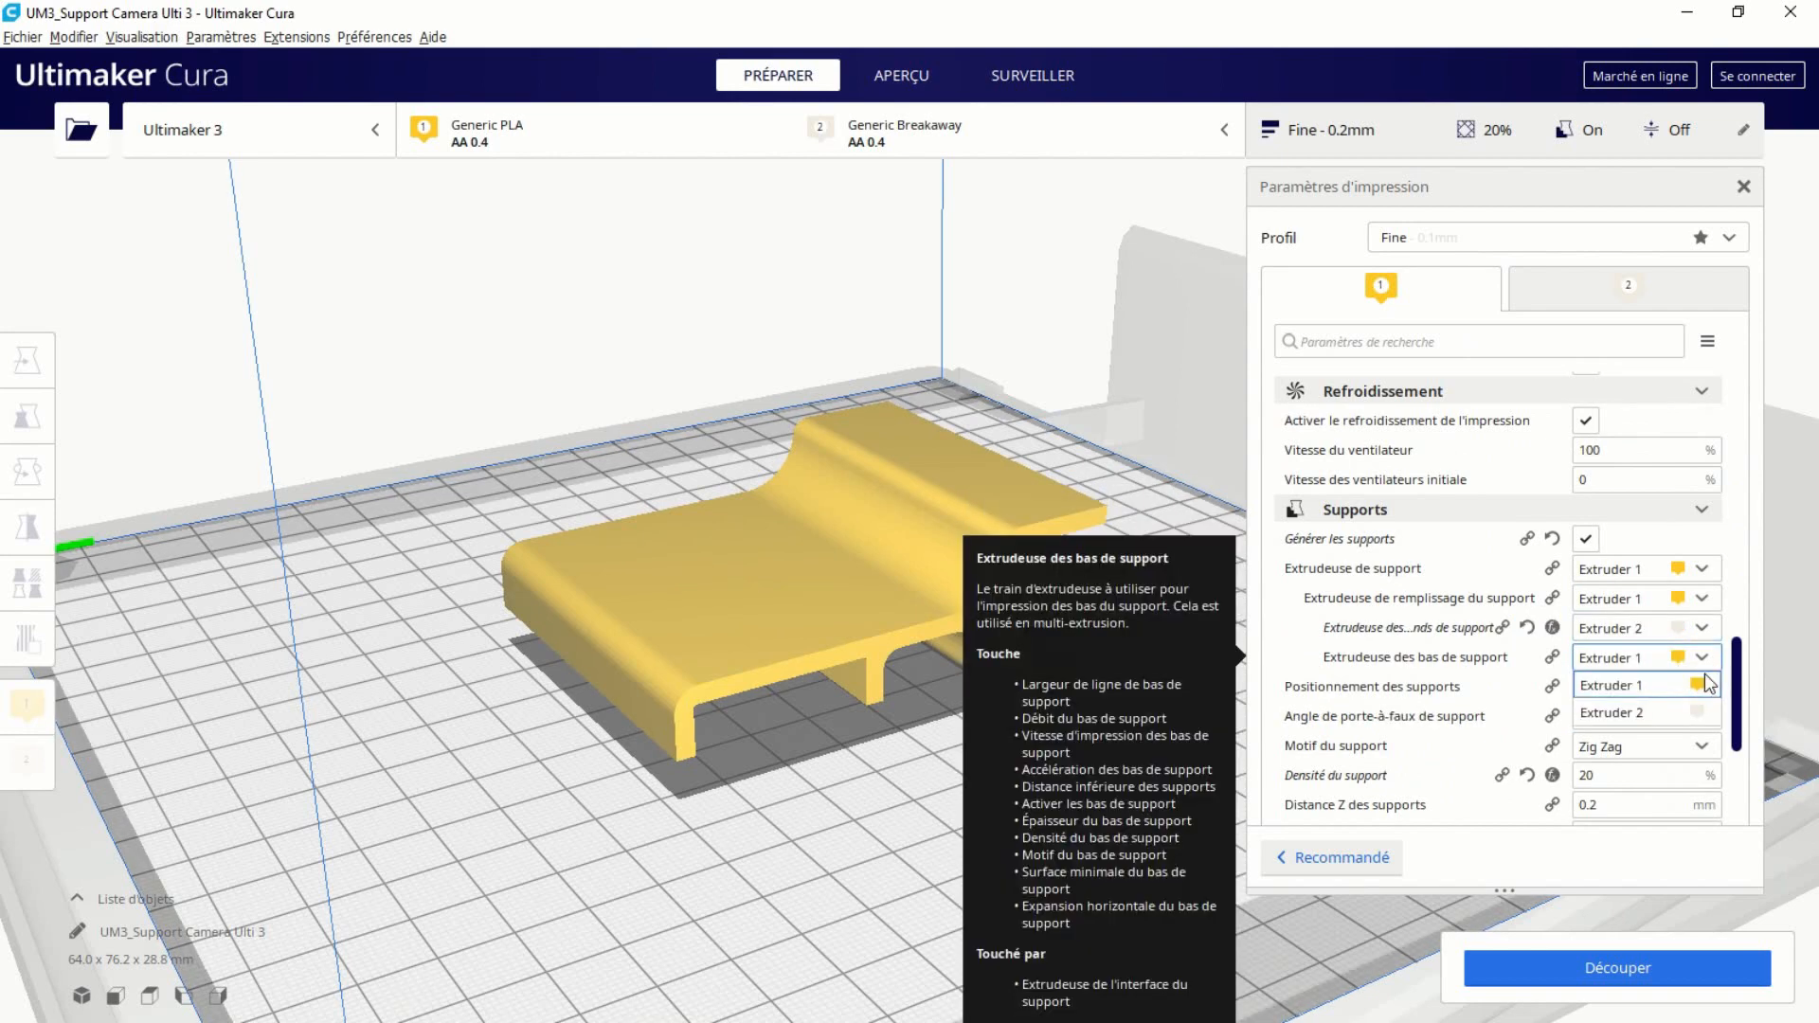
{"action": "left_click", "coordinate": [1697, 712]}
{"action": "scroll", "coordinate": [1658, 684], "scroll_direction": "down", "scroll_amount": 3}
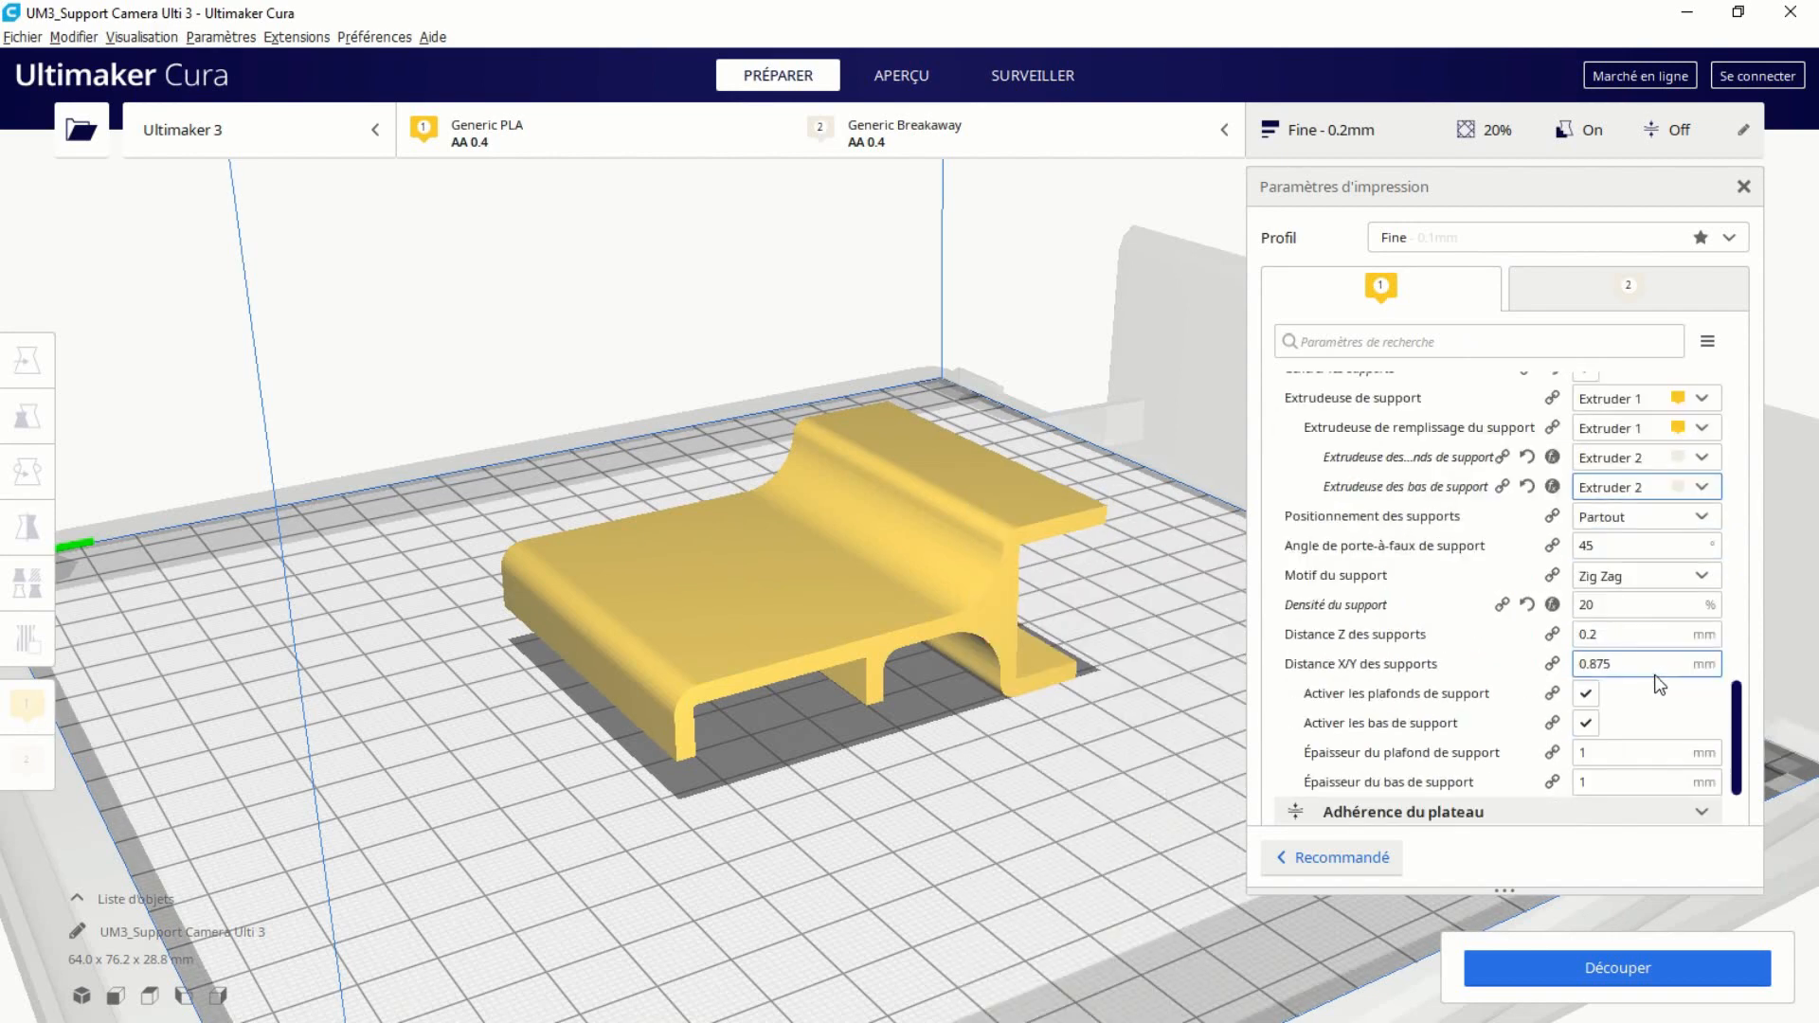
{"action": "scroll", "coordinate": [1652, 676], "scroll_direction": "down", "scroll_amount": 2}
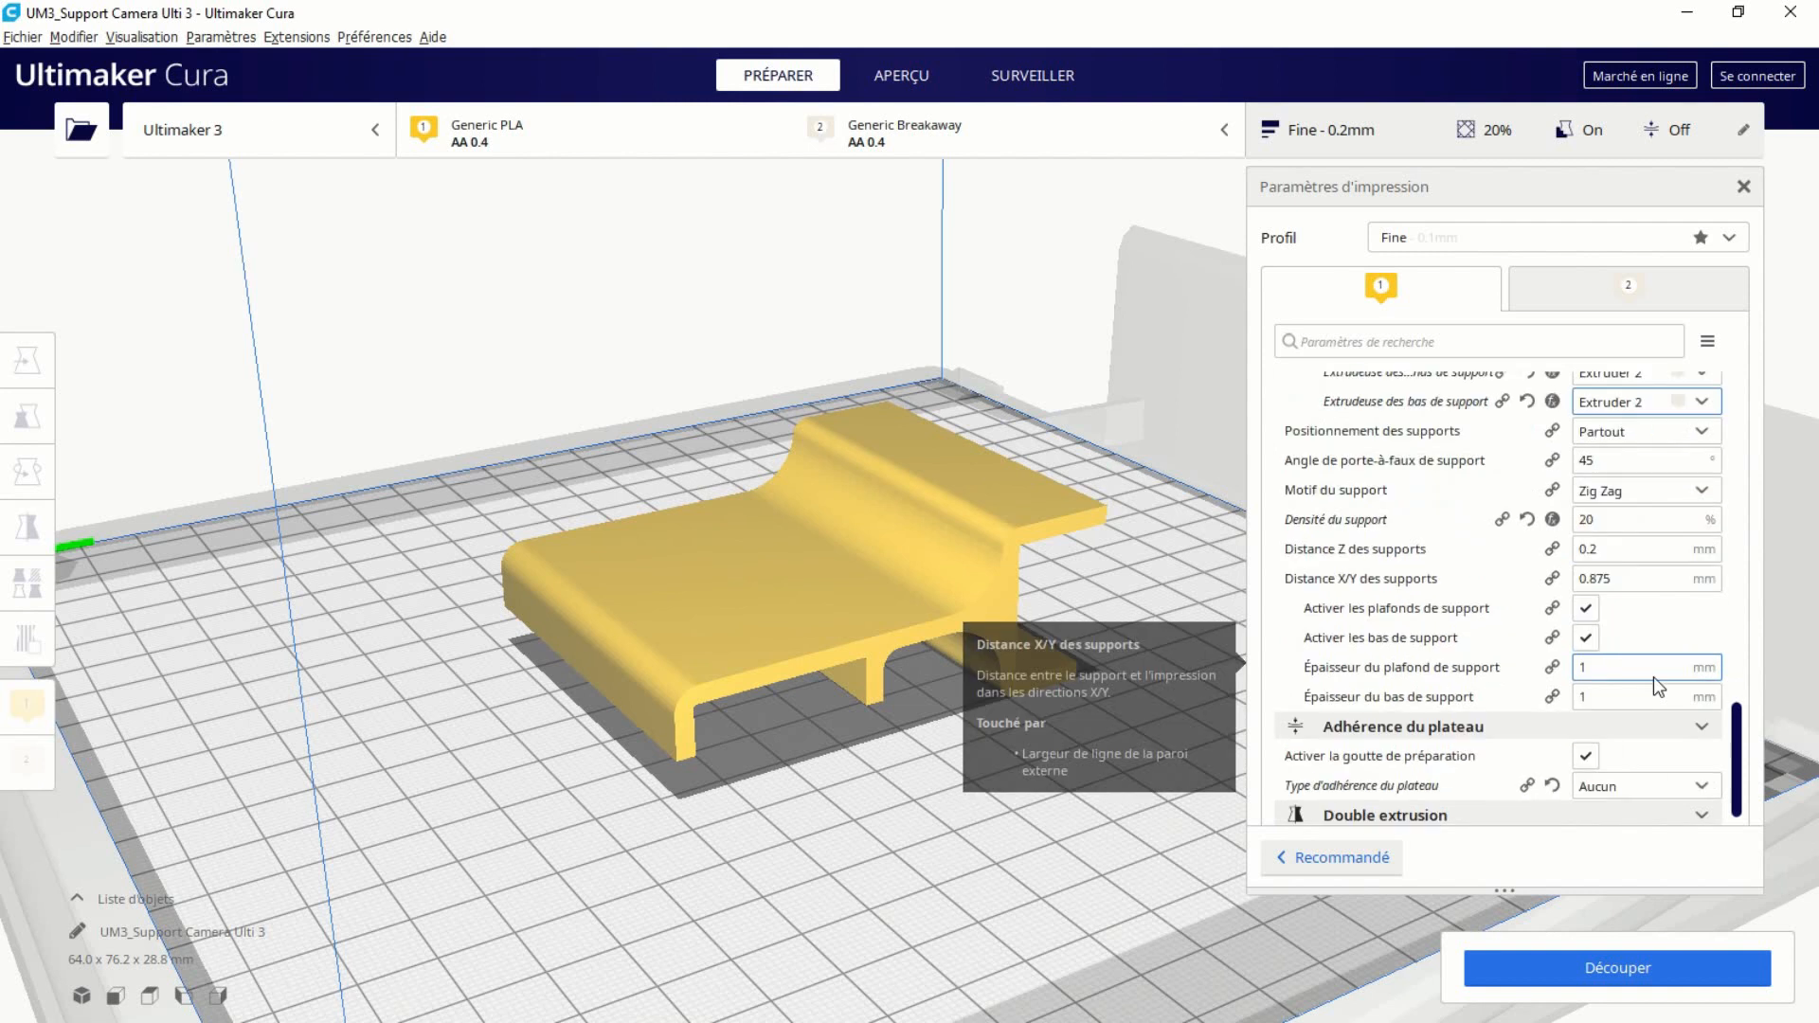
{"action": "left_click", "coordinate": [1612, 980]}
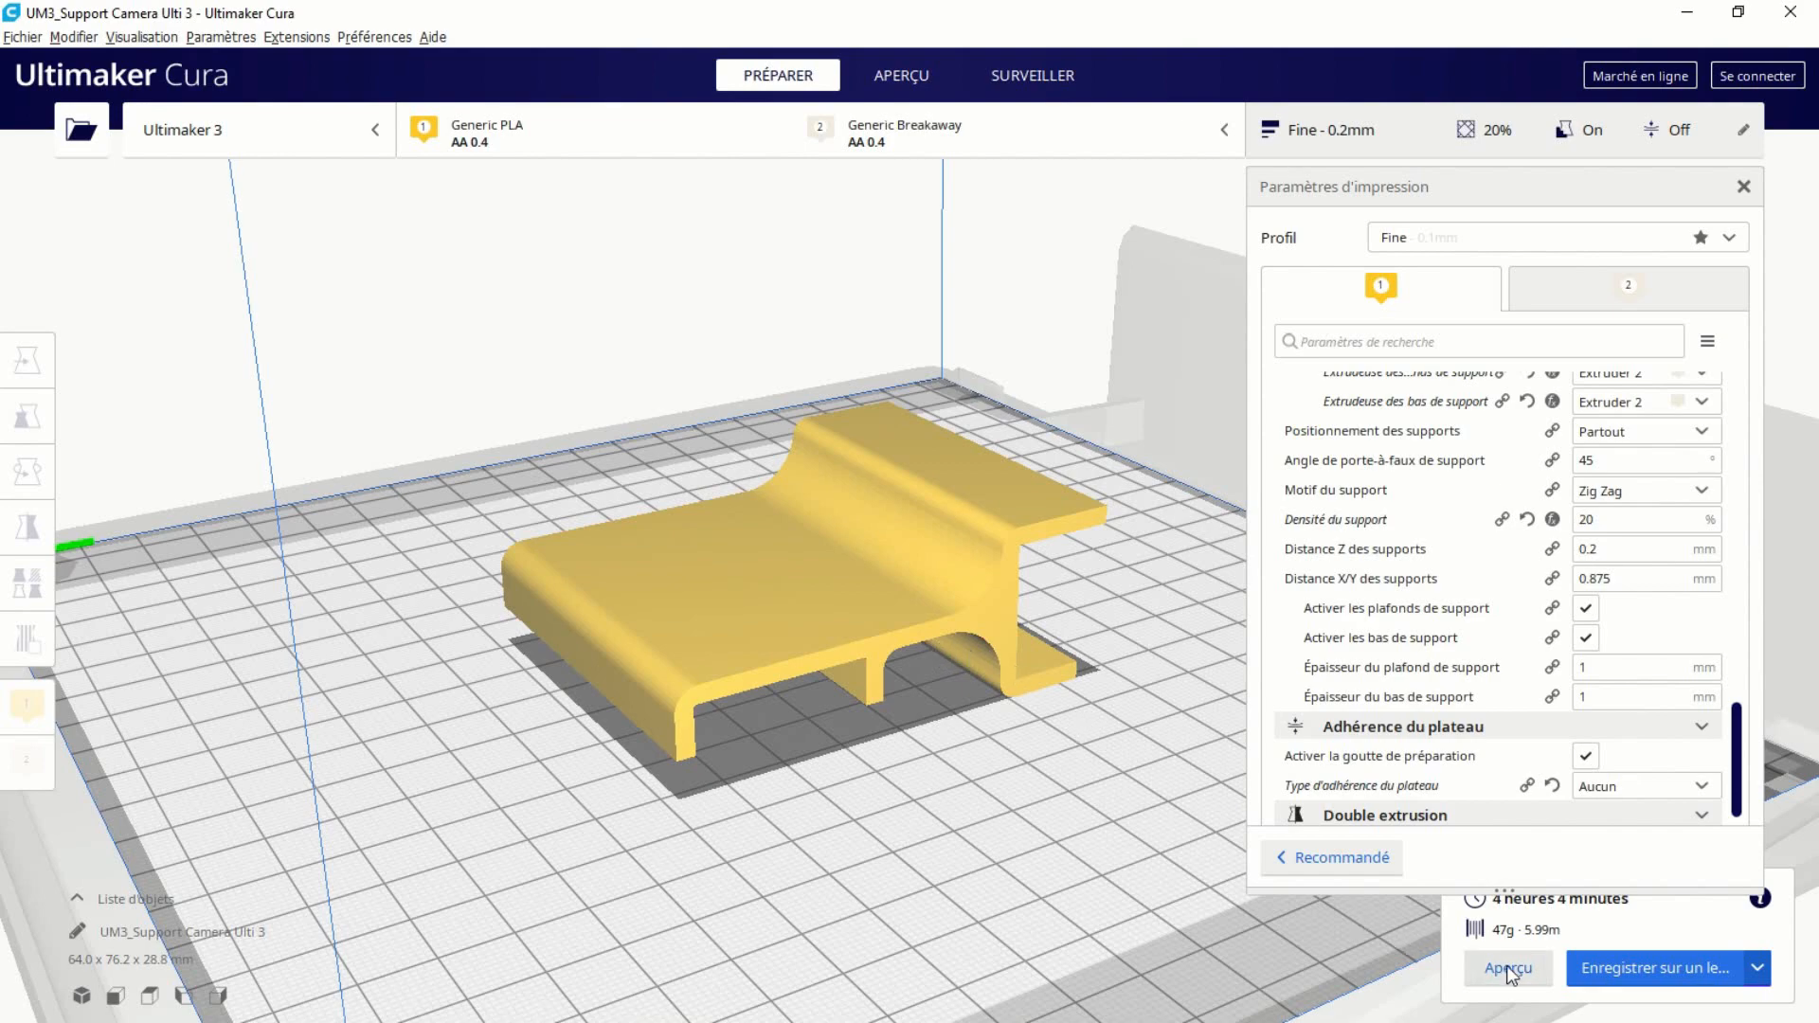
Open the layer preview, lower it to layer 68 to examine the support roofs and floors, and restore it to layer 143.
{"action": "scroll", "coordinate": [1027, 721], "scroll_direction": "up", "scroll_amount": 5}
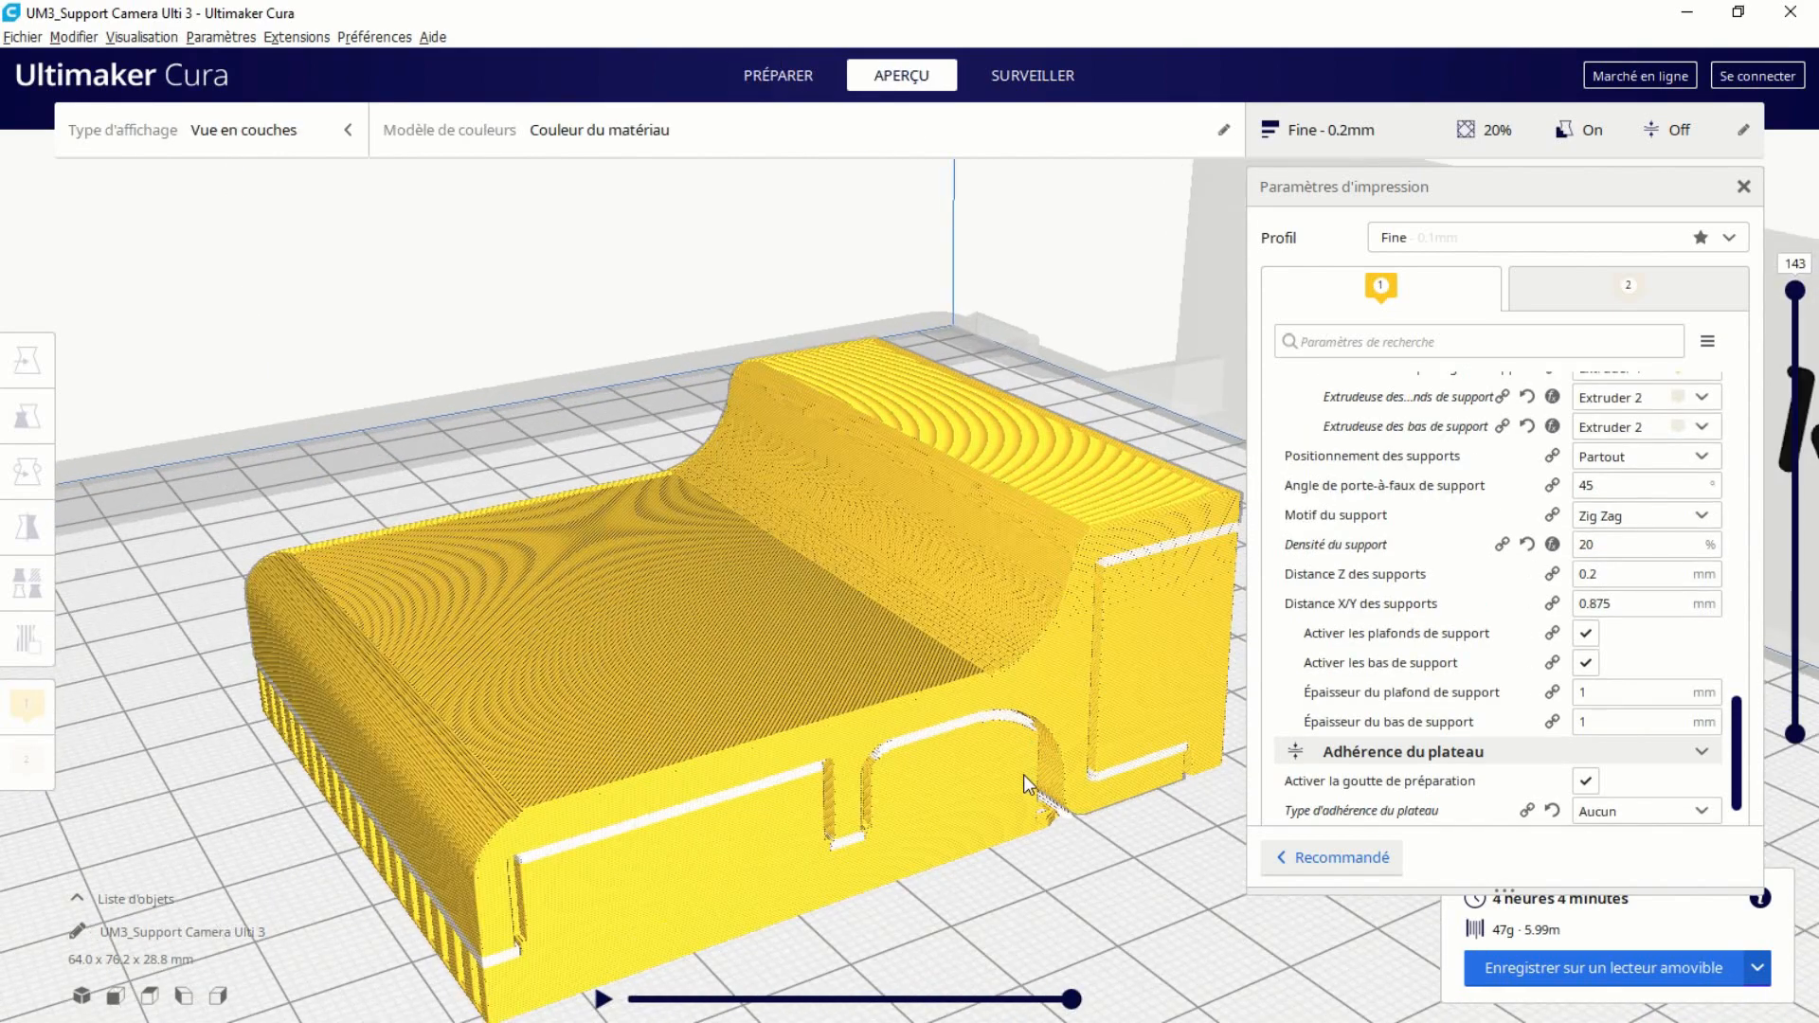
{"action": "mouse_move", "coordinate": [970, 747]}
{"action": "right_mouse_down"}
{"action": "mouse_move", "coordinate": [872, 708]}
{"action": "mouse_move", "coordinate": [727, 724]}
{"action": "mouse_move", "coordinate": [998, 739]}
{"action": "right_mouse_up"}
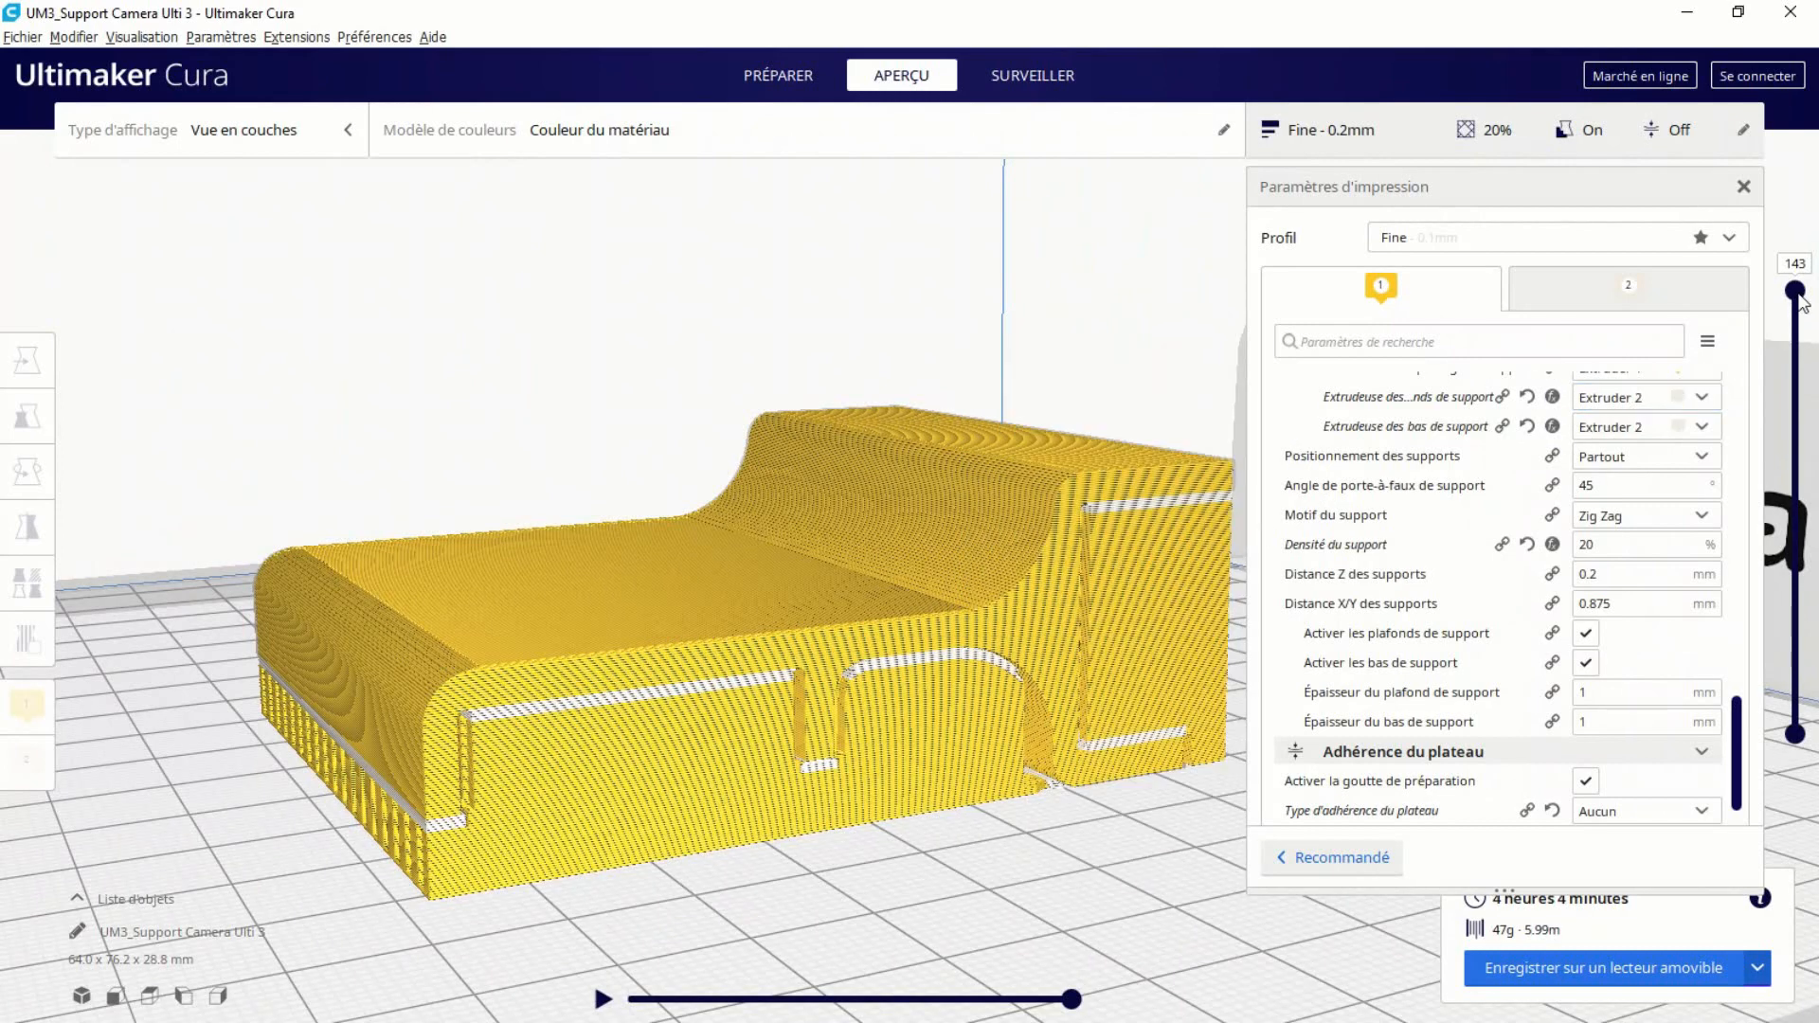
{"action": "left_click_drag", "start_coordinate": [1802, 303], "coordinate": [1782, 531]}
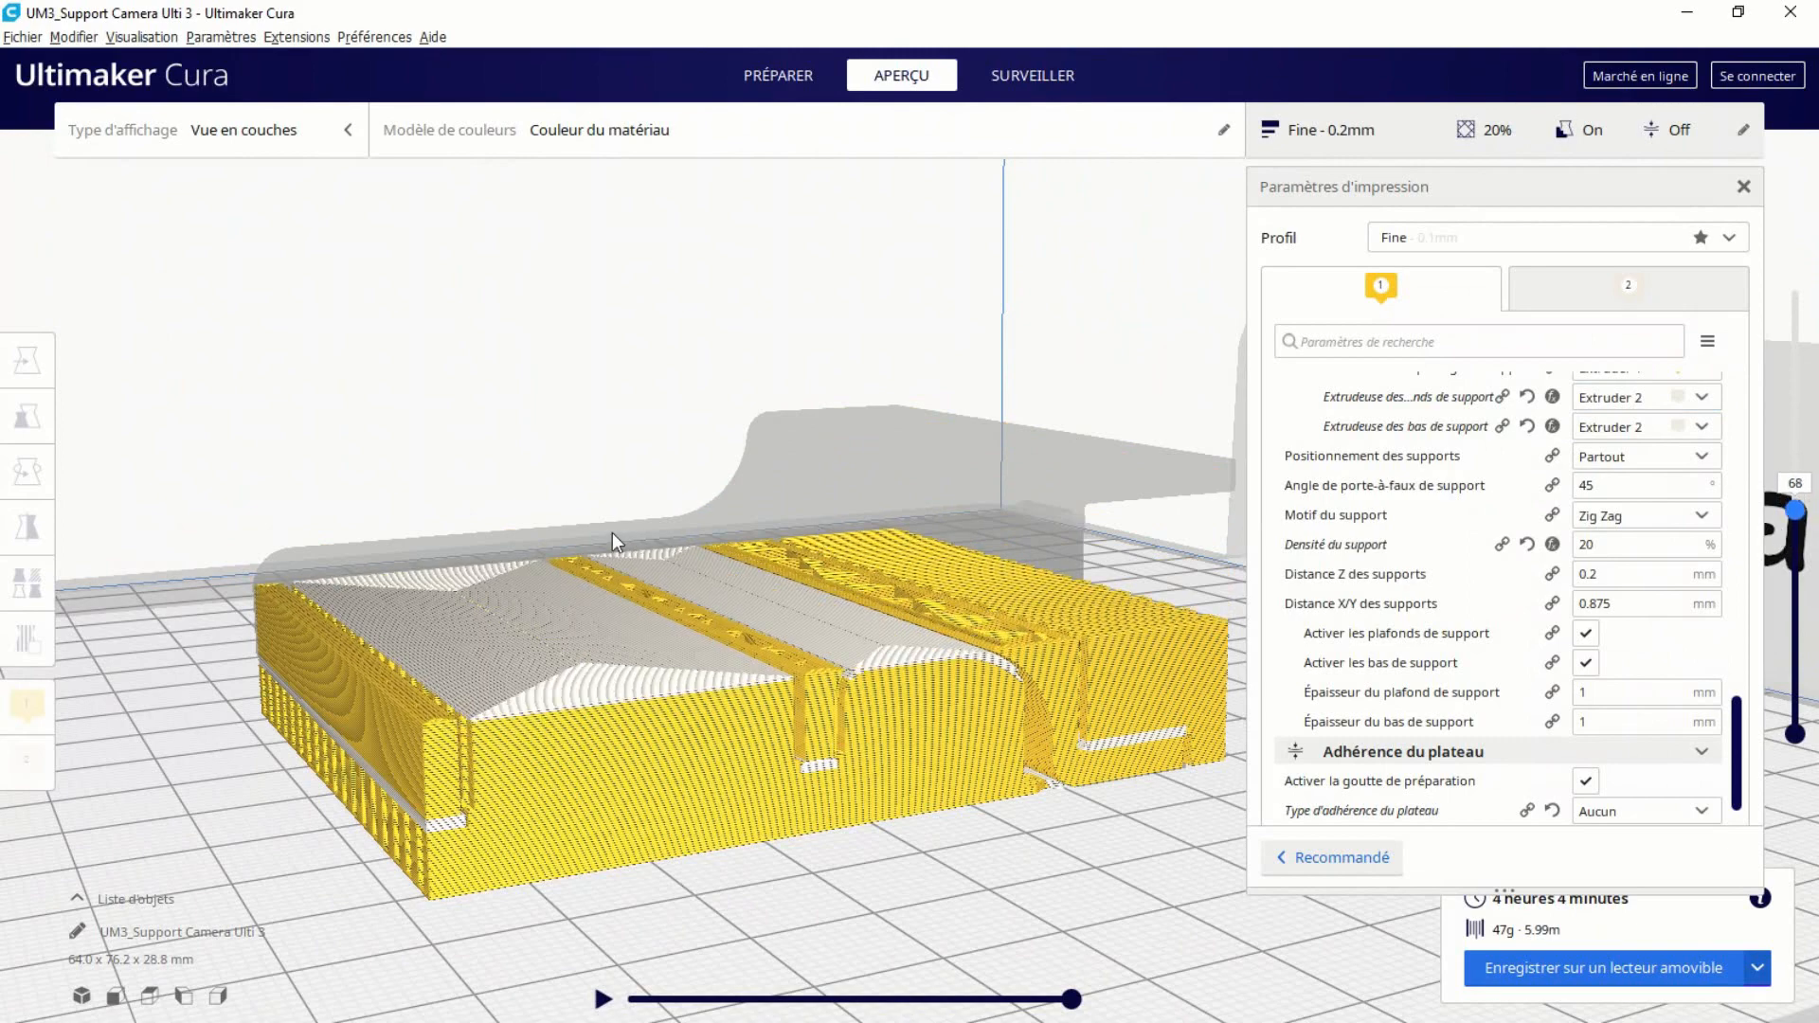
{"action": "right_click_drag", "start_coordinate": [612, 533], "coordinate": [646, 623]}
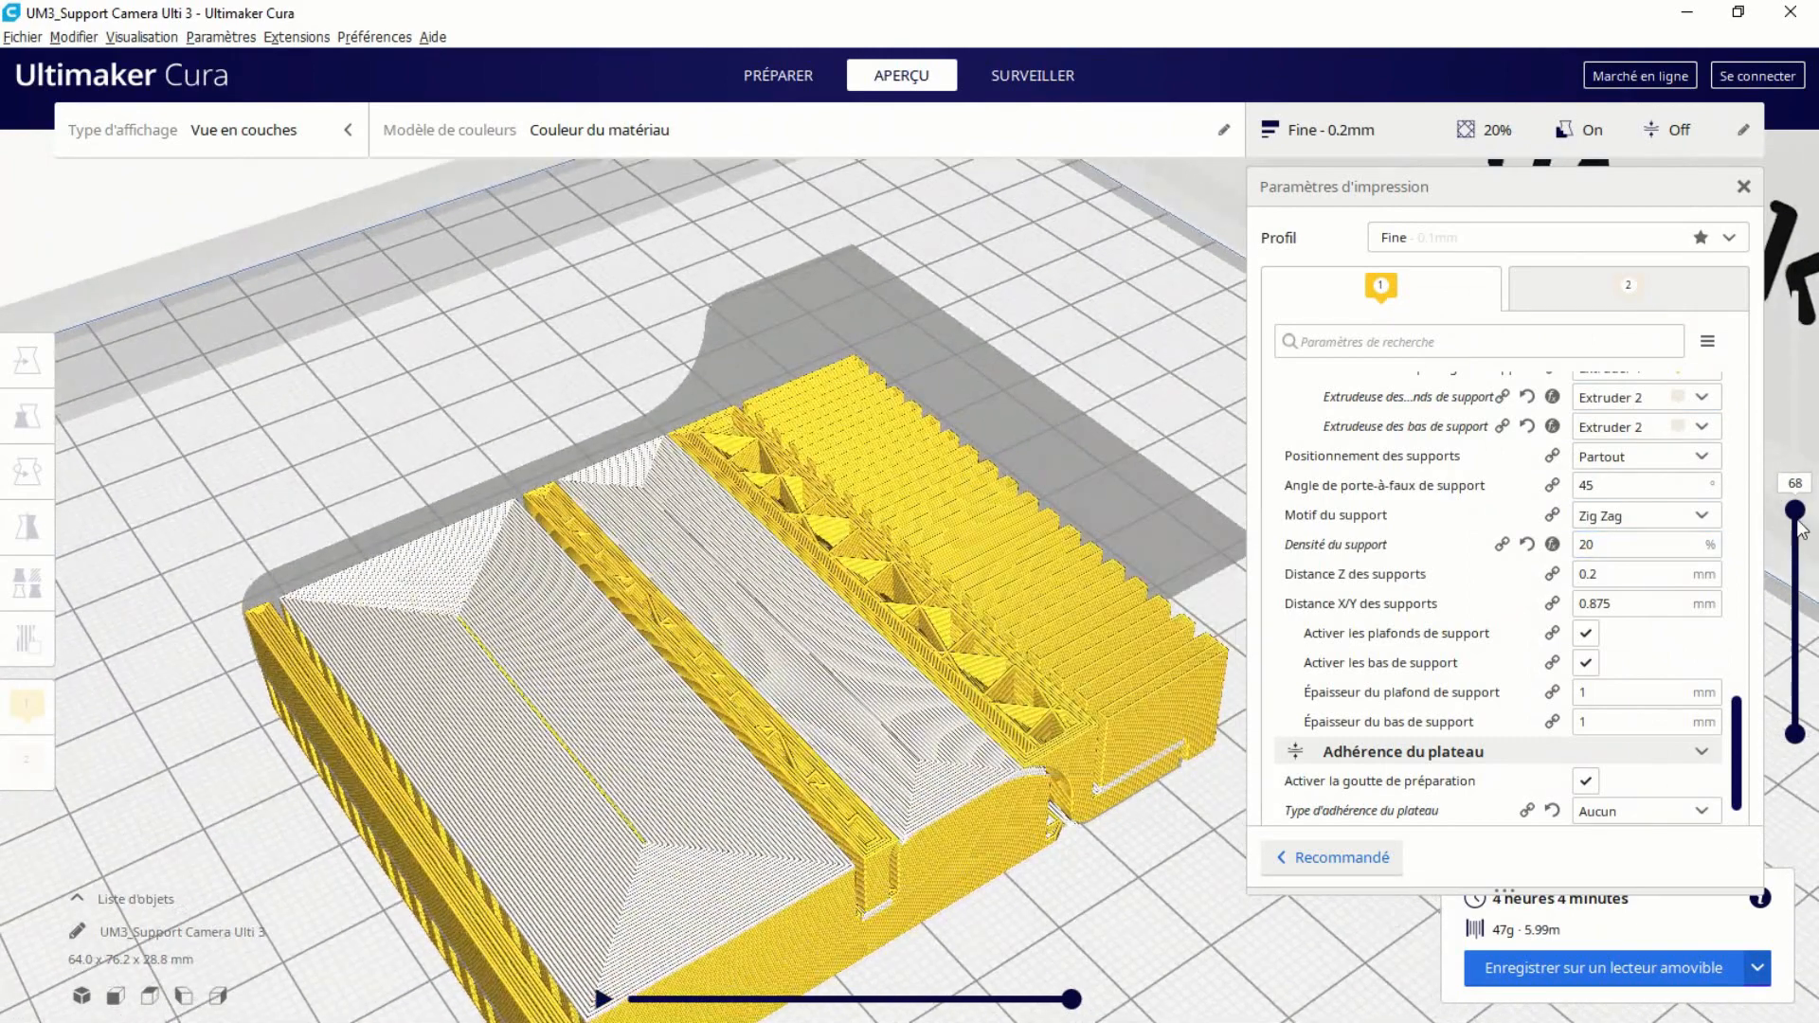
{"action": "left_click_drag", "start_coordinate": [1796, 509], "coordinate": [1738, 230]}
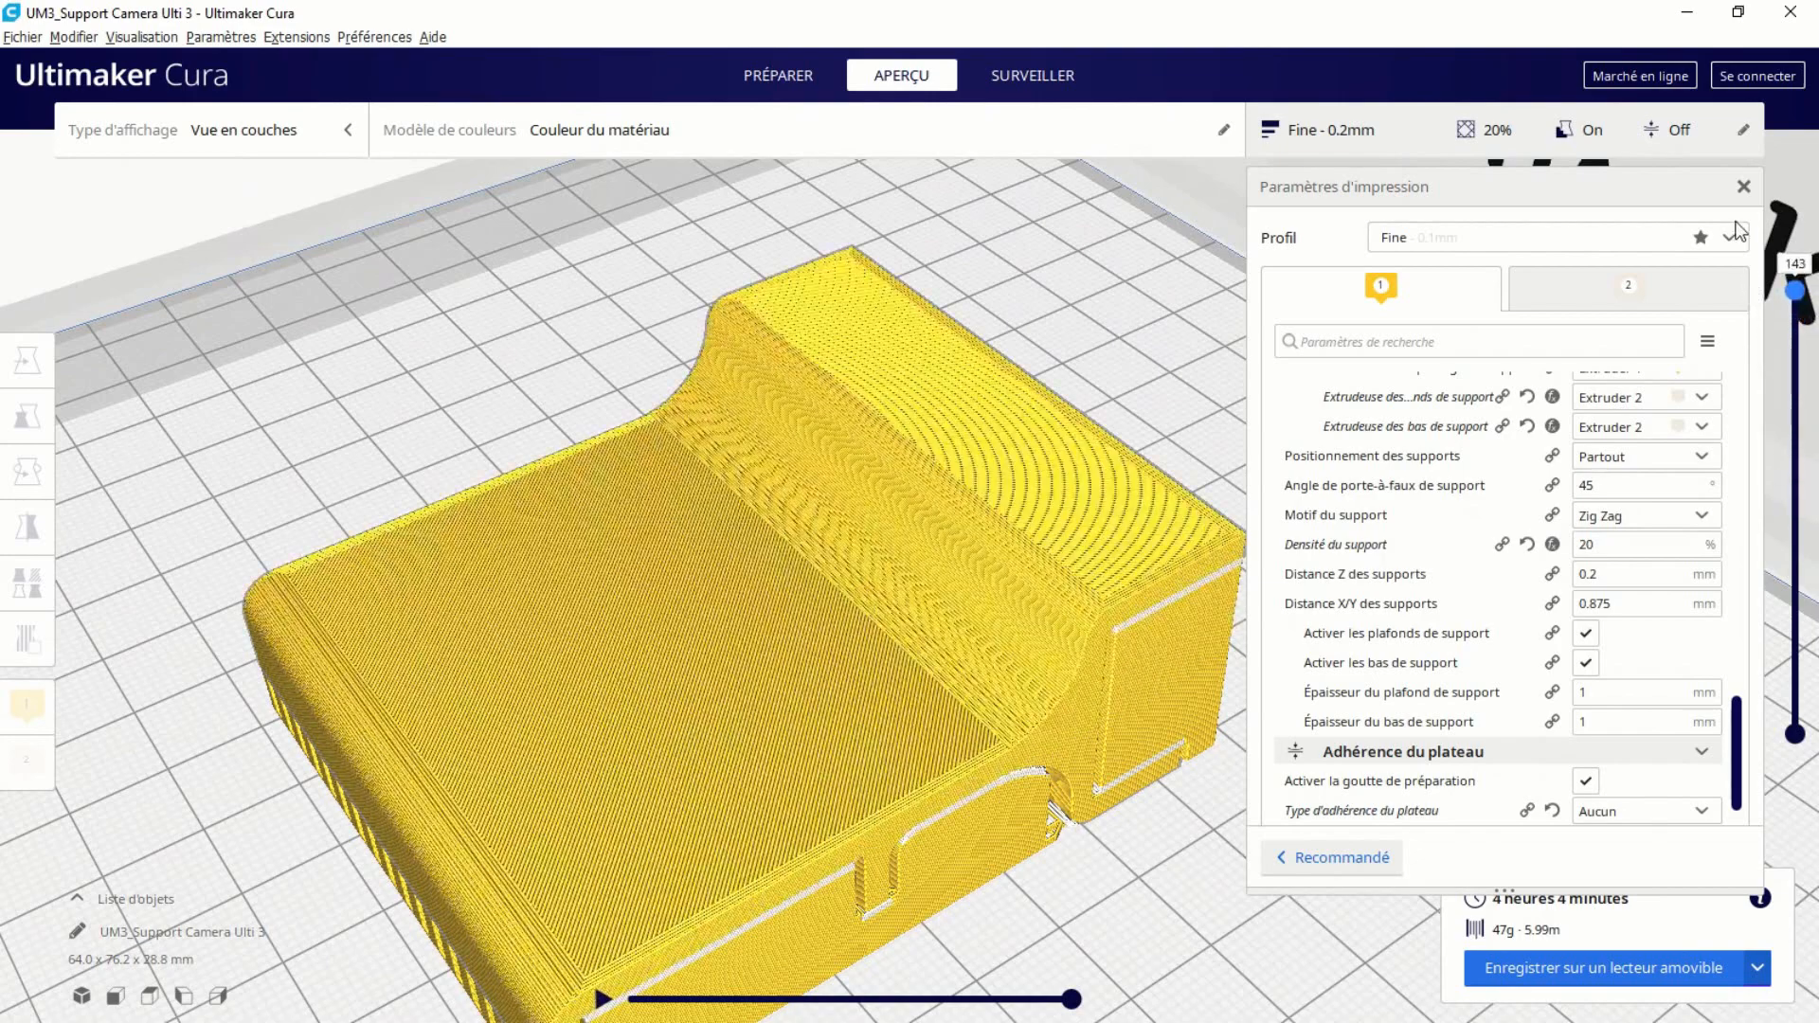
Enable Activer la tour primaire under Double extrusion, and slice the model again.
{"action": "scroll", "coordinate": [677, 211], "scroll_direction": "down", "scroll_amount": 3}
{"action": "scroll", "coordinate": [1556, 561], "scroll_direction": "down", "scroll_amount": 4}
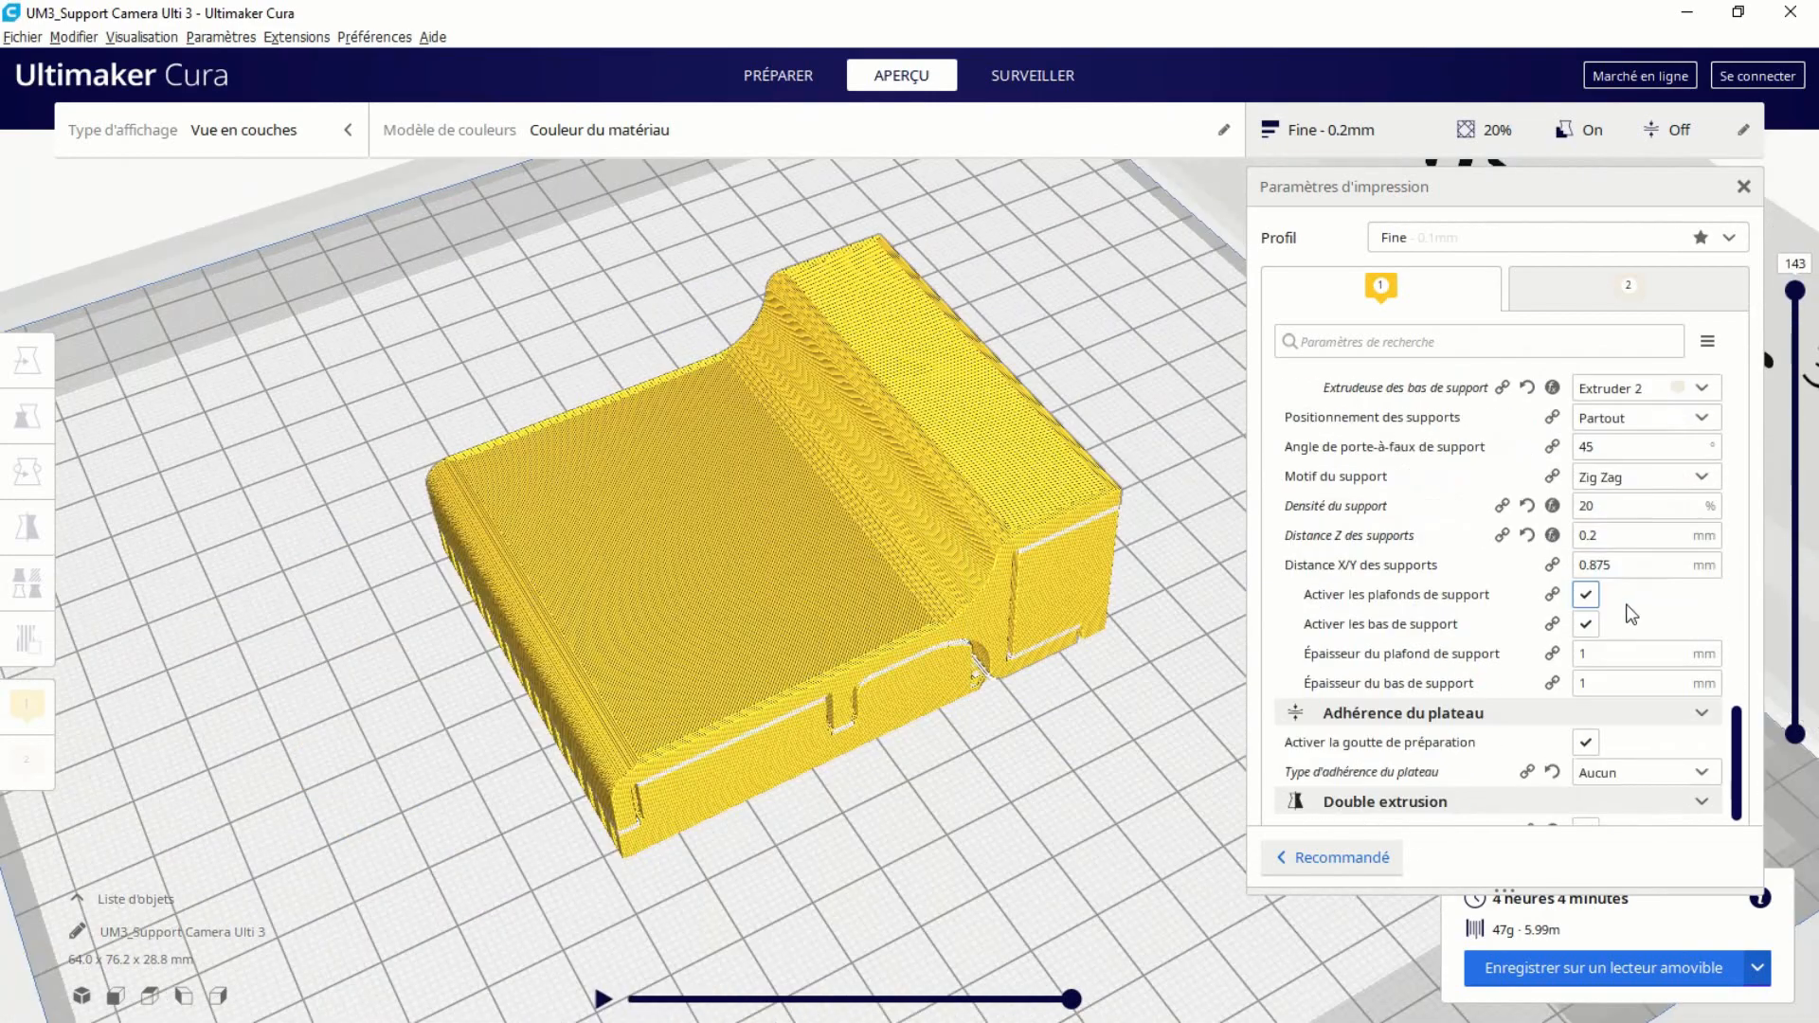
{"action": "left_click", "coordinate": [1585, 812]}
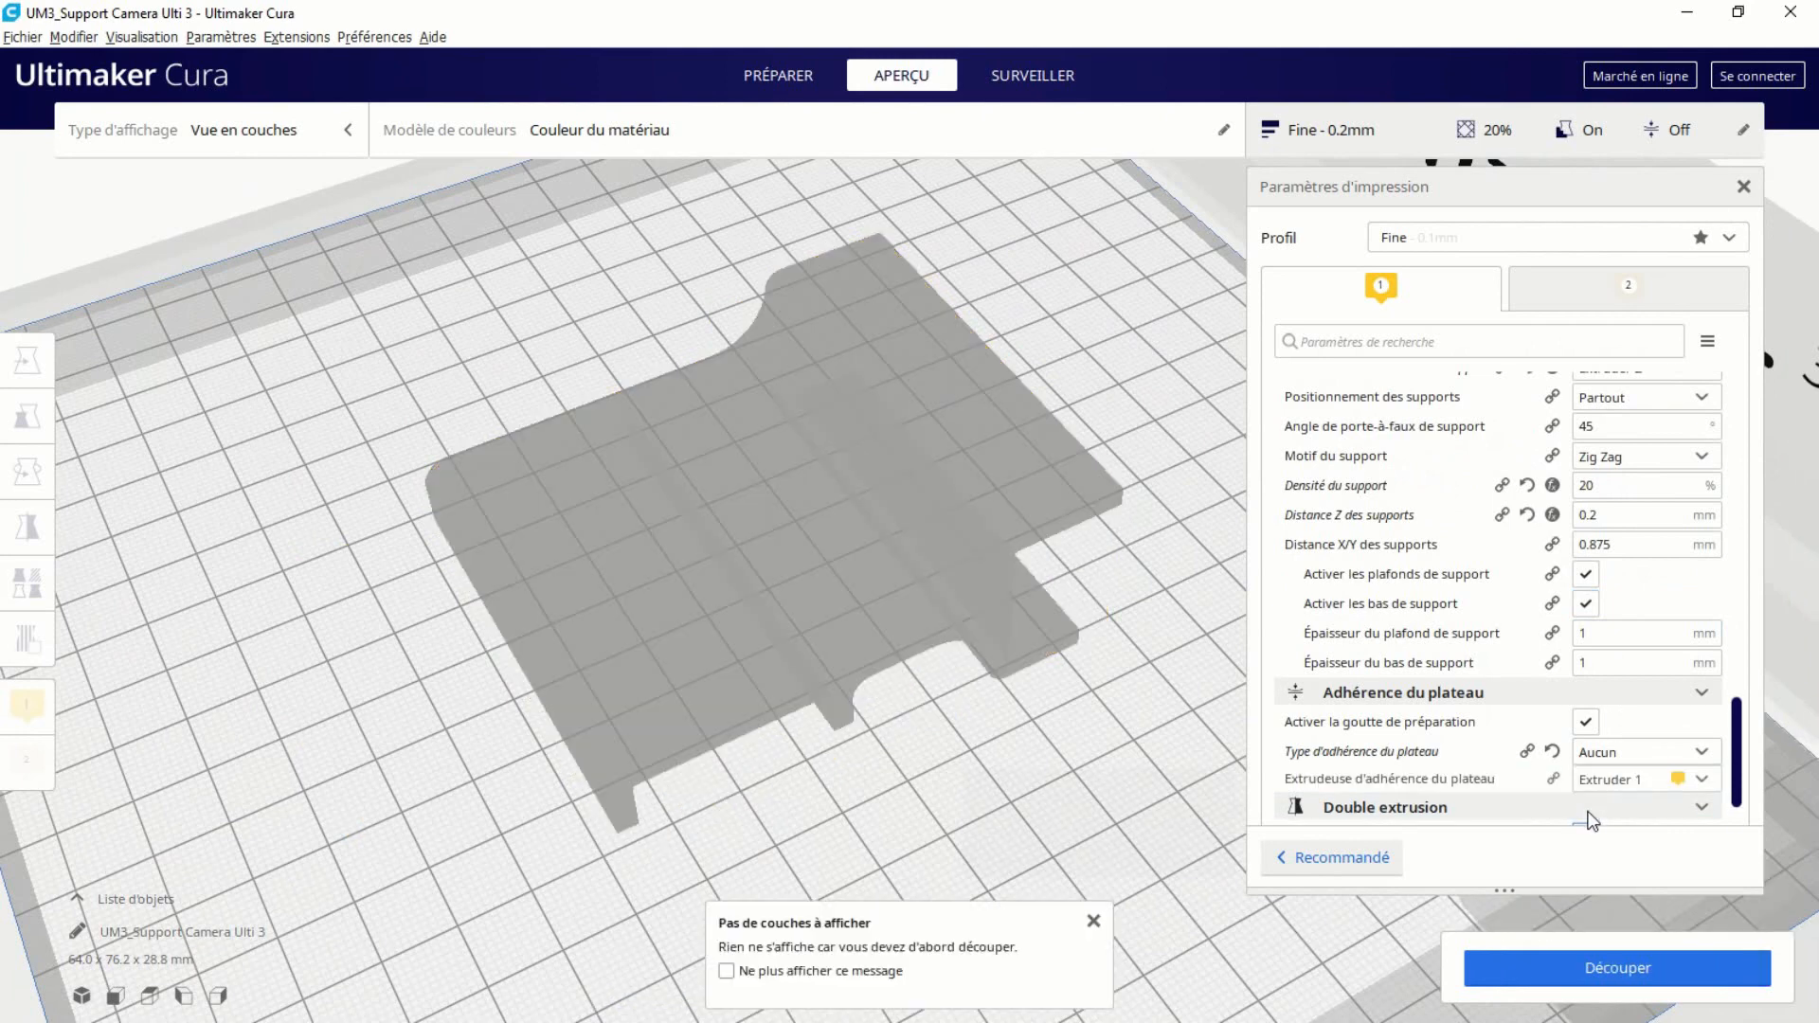
{"action": "scroll", "coordinate": [1614, 786], "scroll_direction": "down", "scroll_amount": 4}
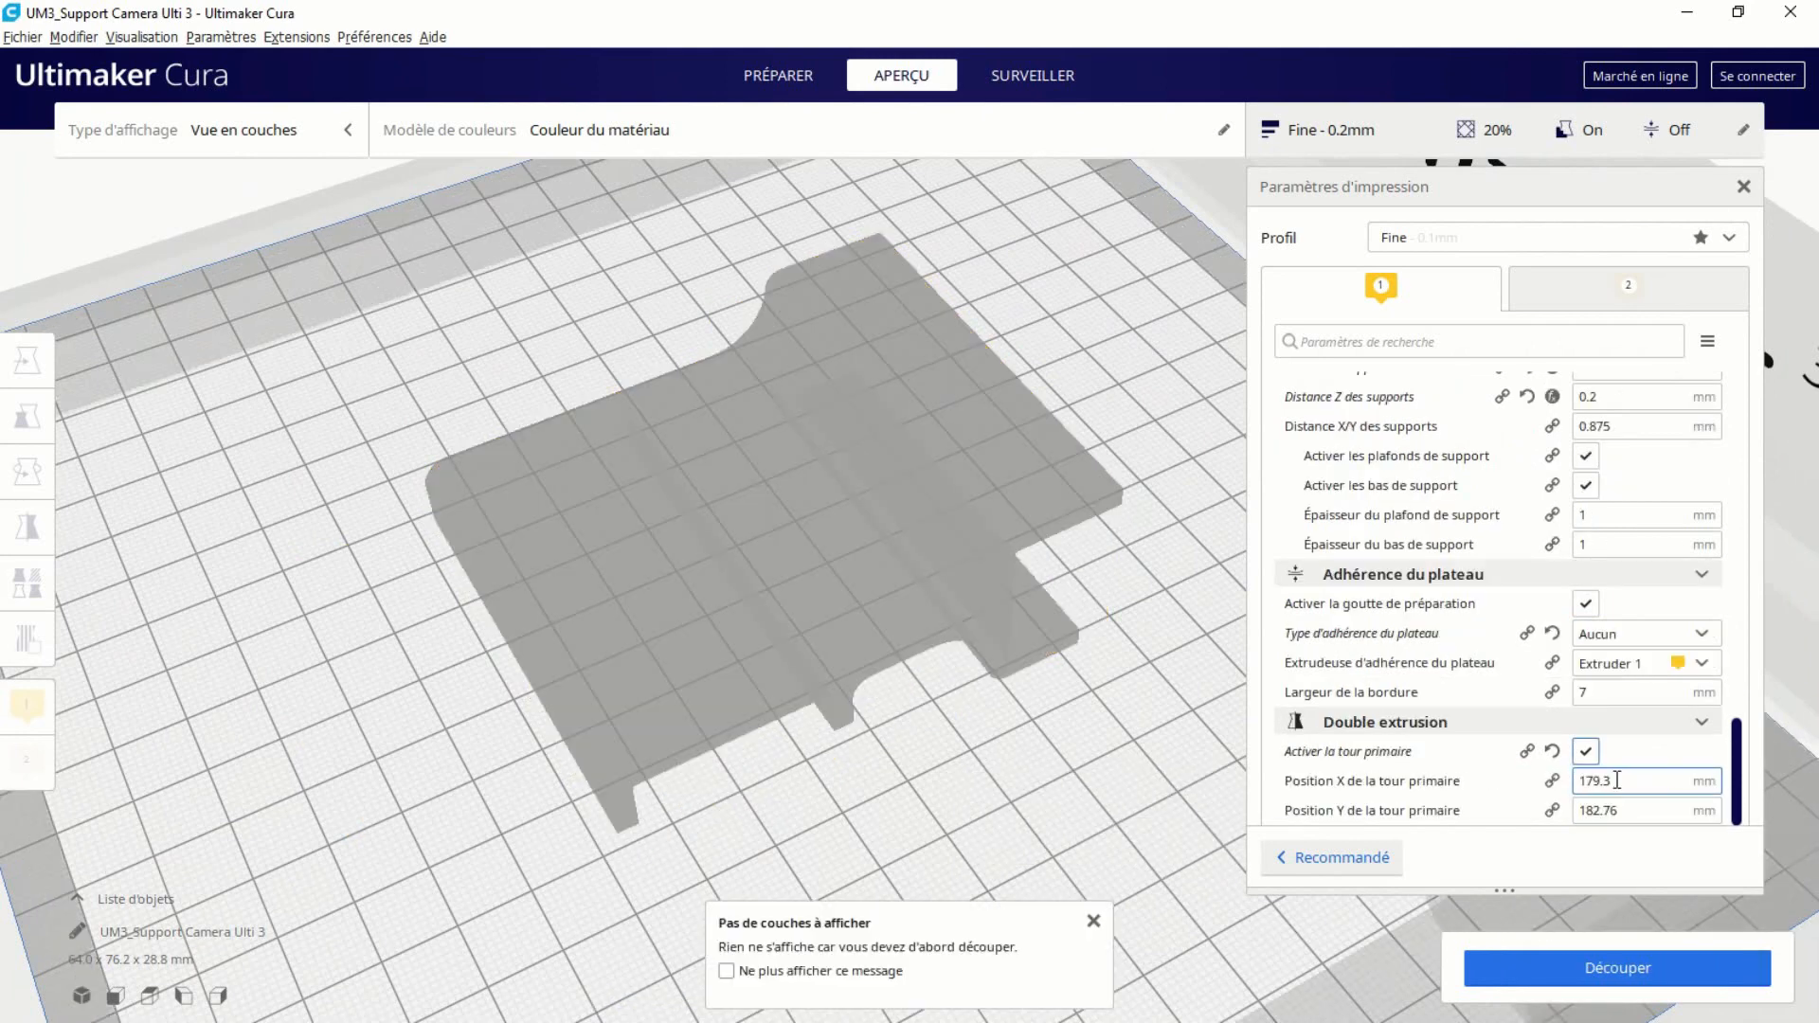
{"action": "left_click", "coordinate": [1578, 968]}
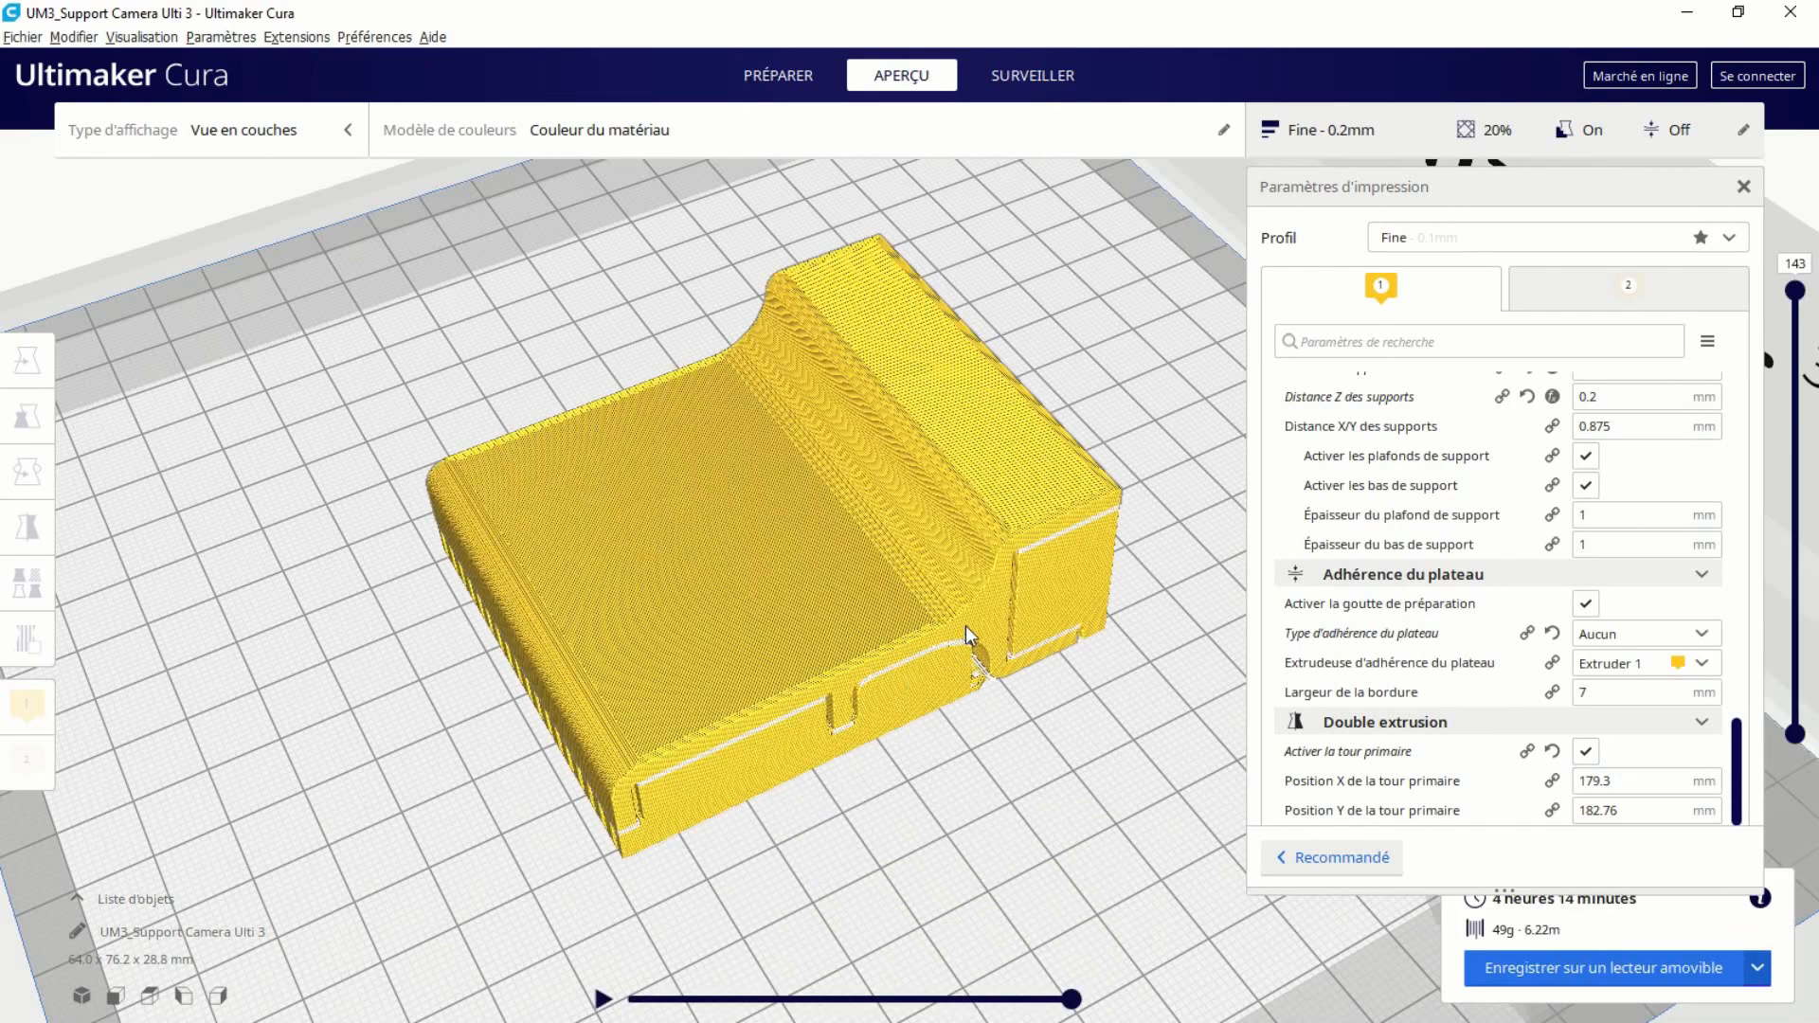
Examine the prime tower and its brim beside the model in the layer preview.
{"action": "scroll", "coordinate": [964, 623], "scroll_direction": "up", "scroll_amount": 3}
{"action": "scroll", "coordinate": [964, 623], "scroll_direction": "down", "scroll_amount": 6}
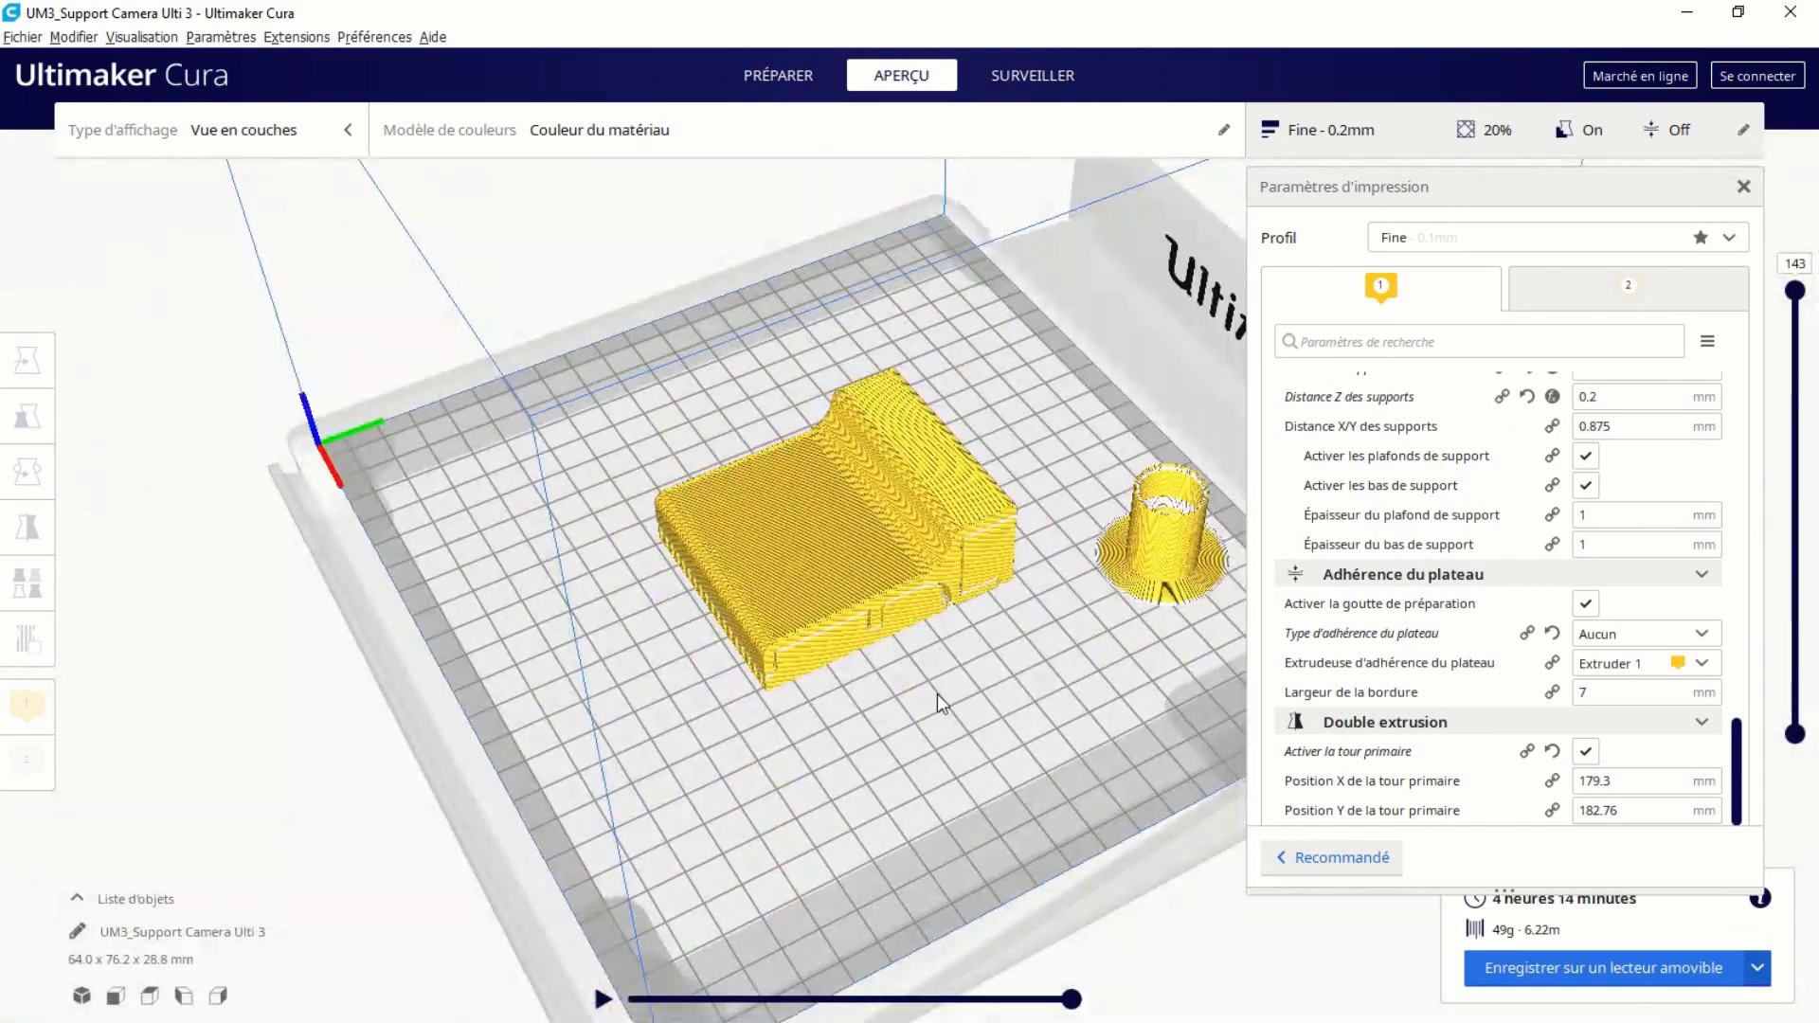
{"action": "right_click_drag", "start_coordinate": [936, 693], "coordinate": [1045, 653]}
{"action": "scroll", "coordinate": [1186, 474], "scroll_direction": "down", "scroll_amount": 3}
{"action": "scroll", "coordinate": [1186, 474], "scroll_direction": "up", "scroll_amount": 5}
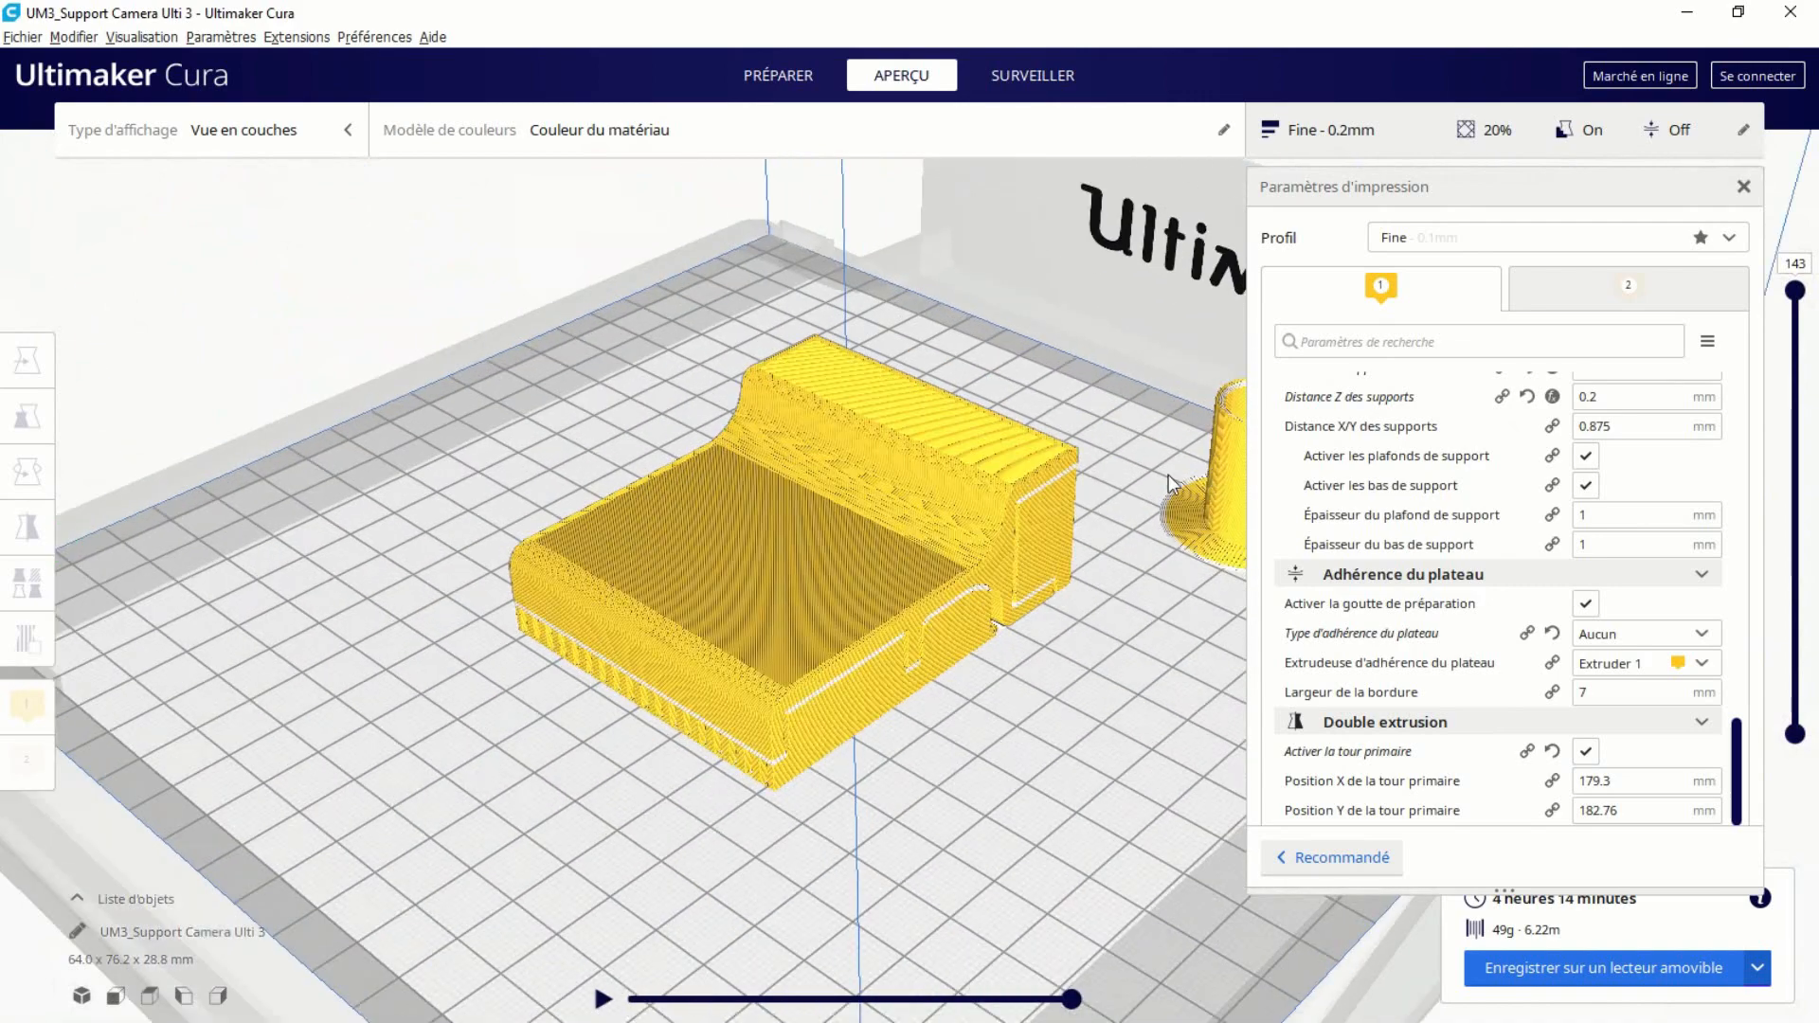
{"action": "scroll", "coordinate": [1112, 451], "scroll_direction": "down", "scroll_amount": 5}
{"action": "scroll", "coordinate": [1084, 555], "scroll_direction": "up", "scroll_amount": 6}
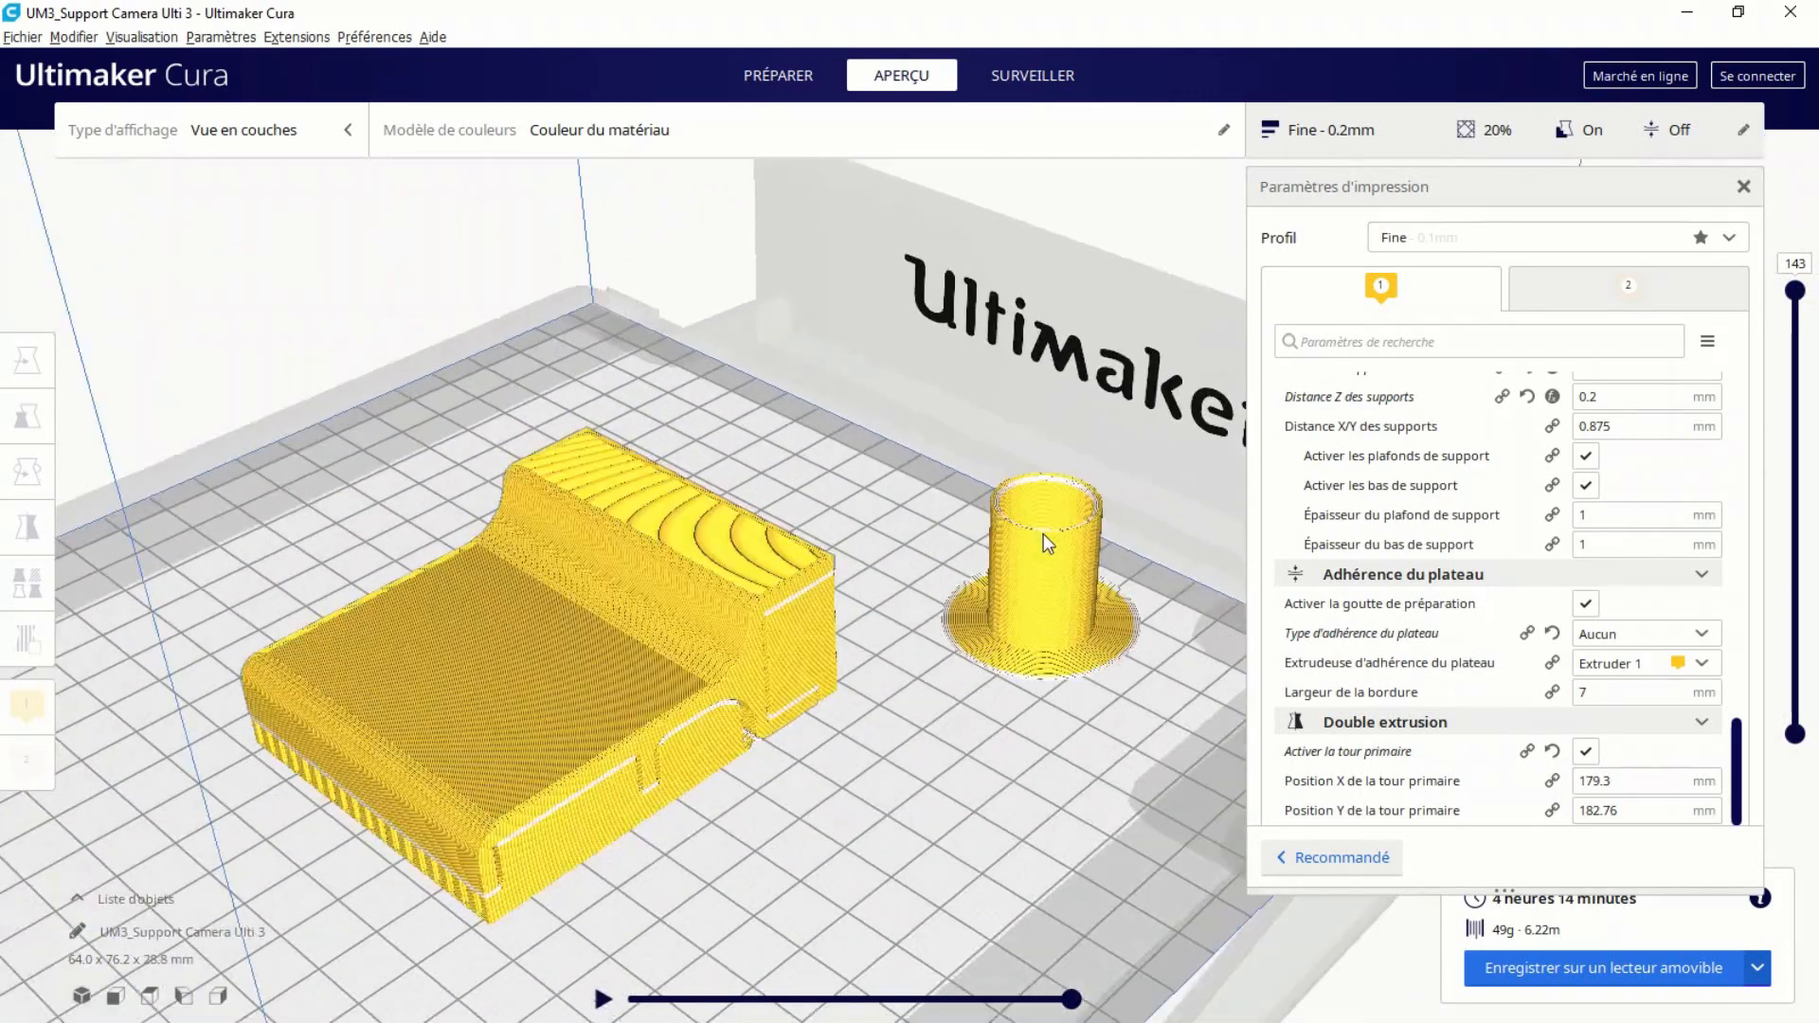
{"action": "middle_click_drag", "start_coordinate": [1077, 541], "coordinate": [839, 530]}
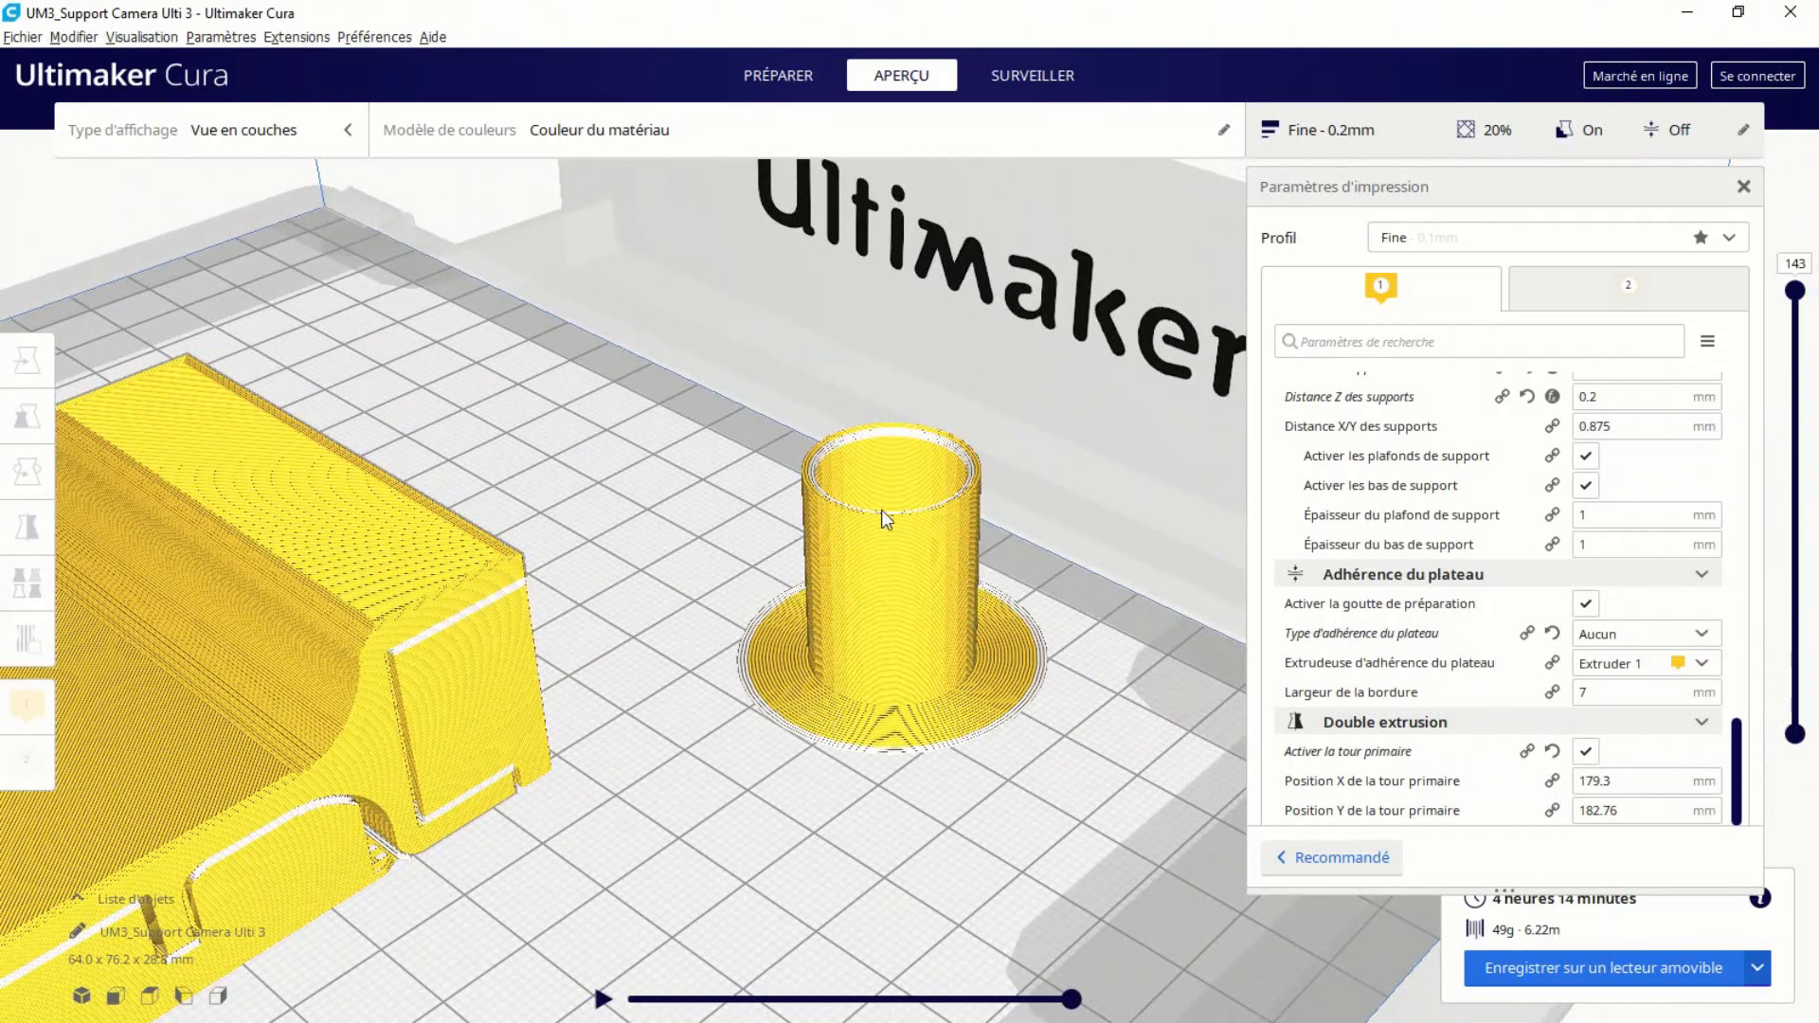
{"action": "scroll", "coordinate": [949, 508], "scroll_direction": "down", "scroll_amount": 6}
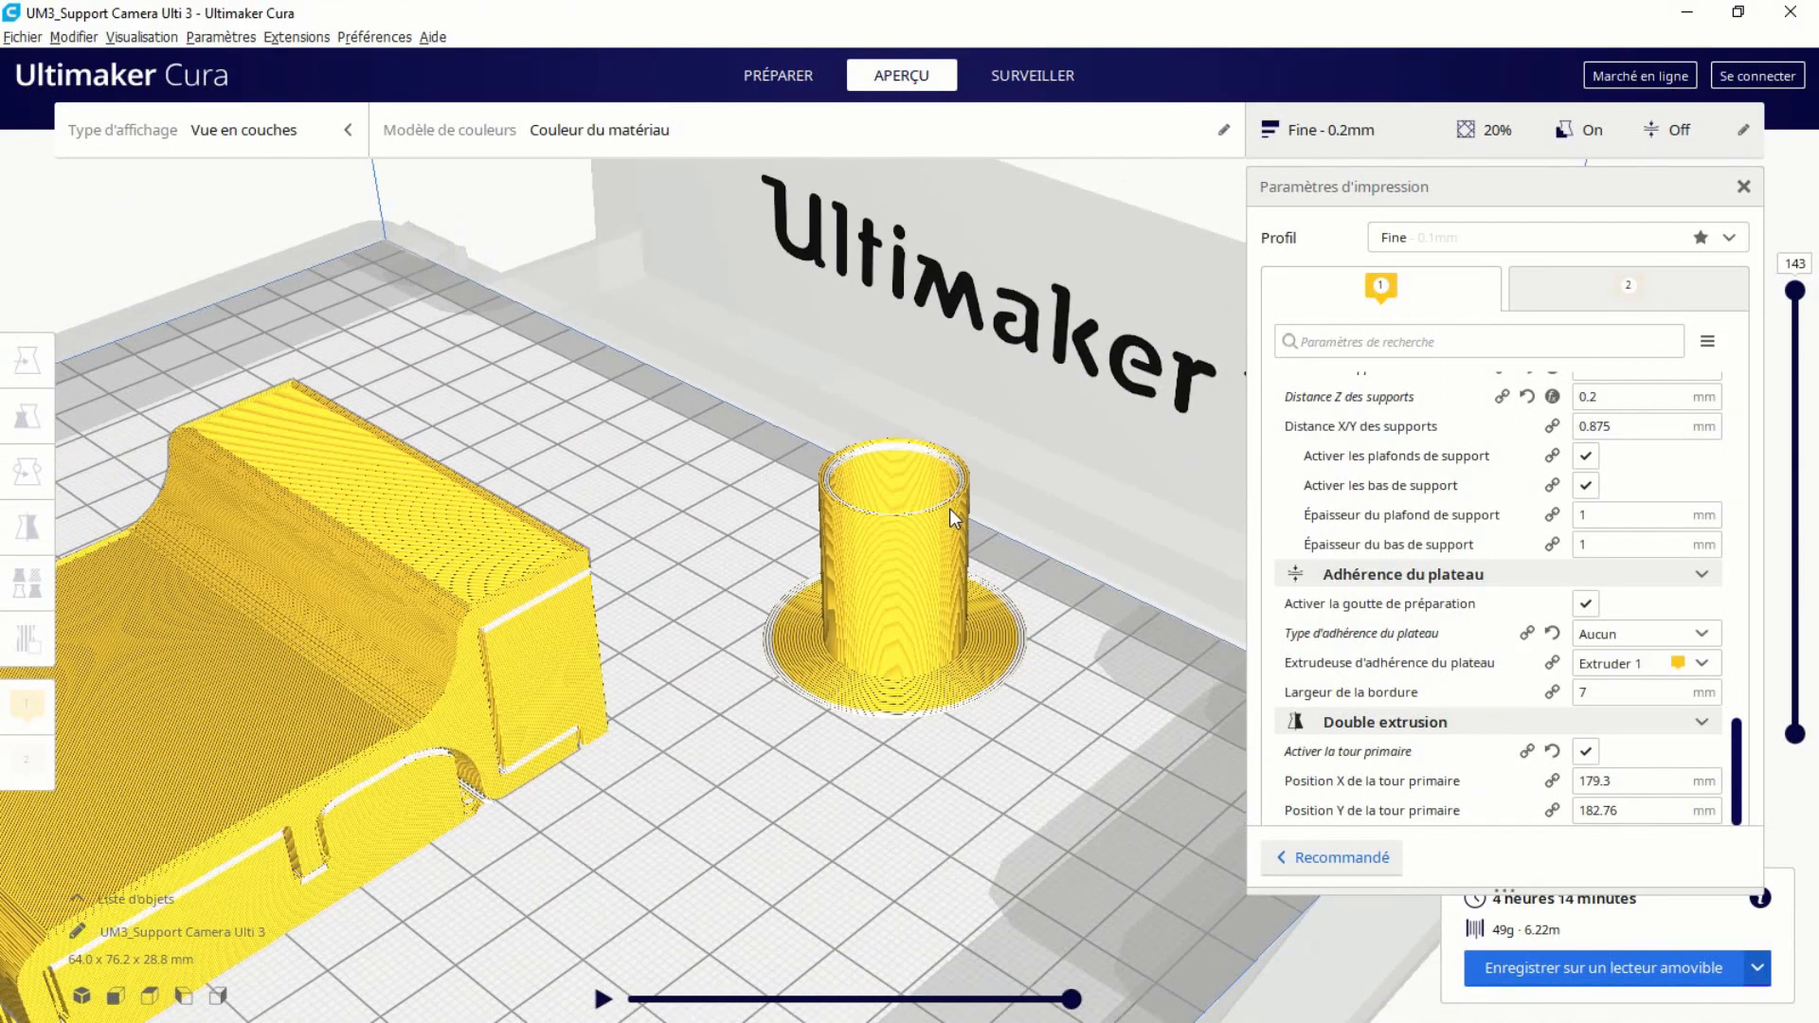
{"action": "middle_click_drag", "start_coordinate": [1018, 521], "coordinate": [1045, 535]}
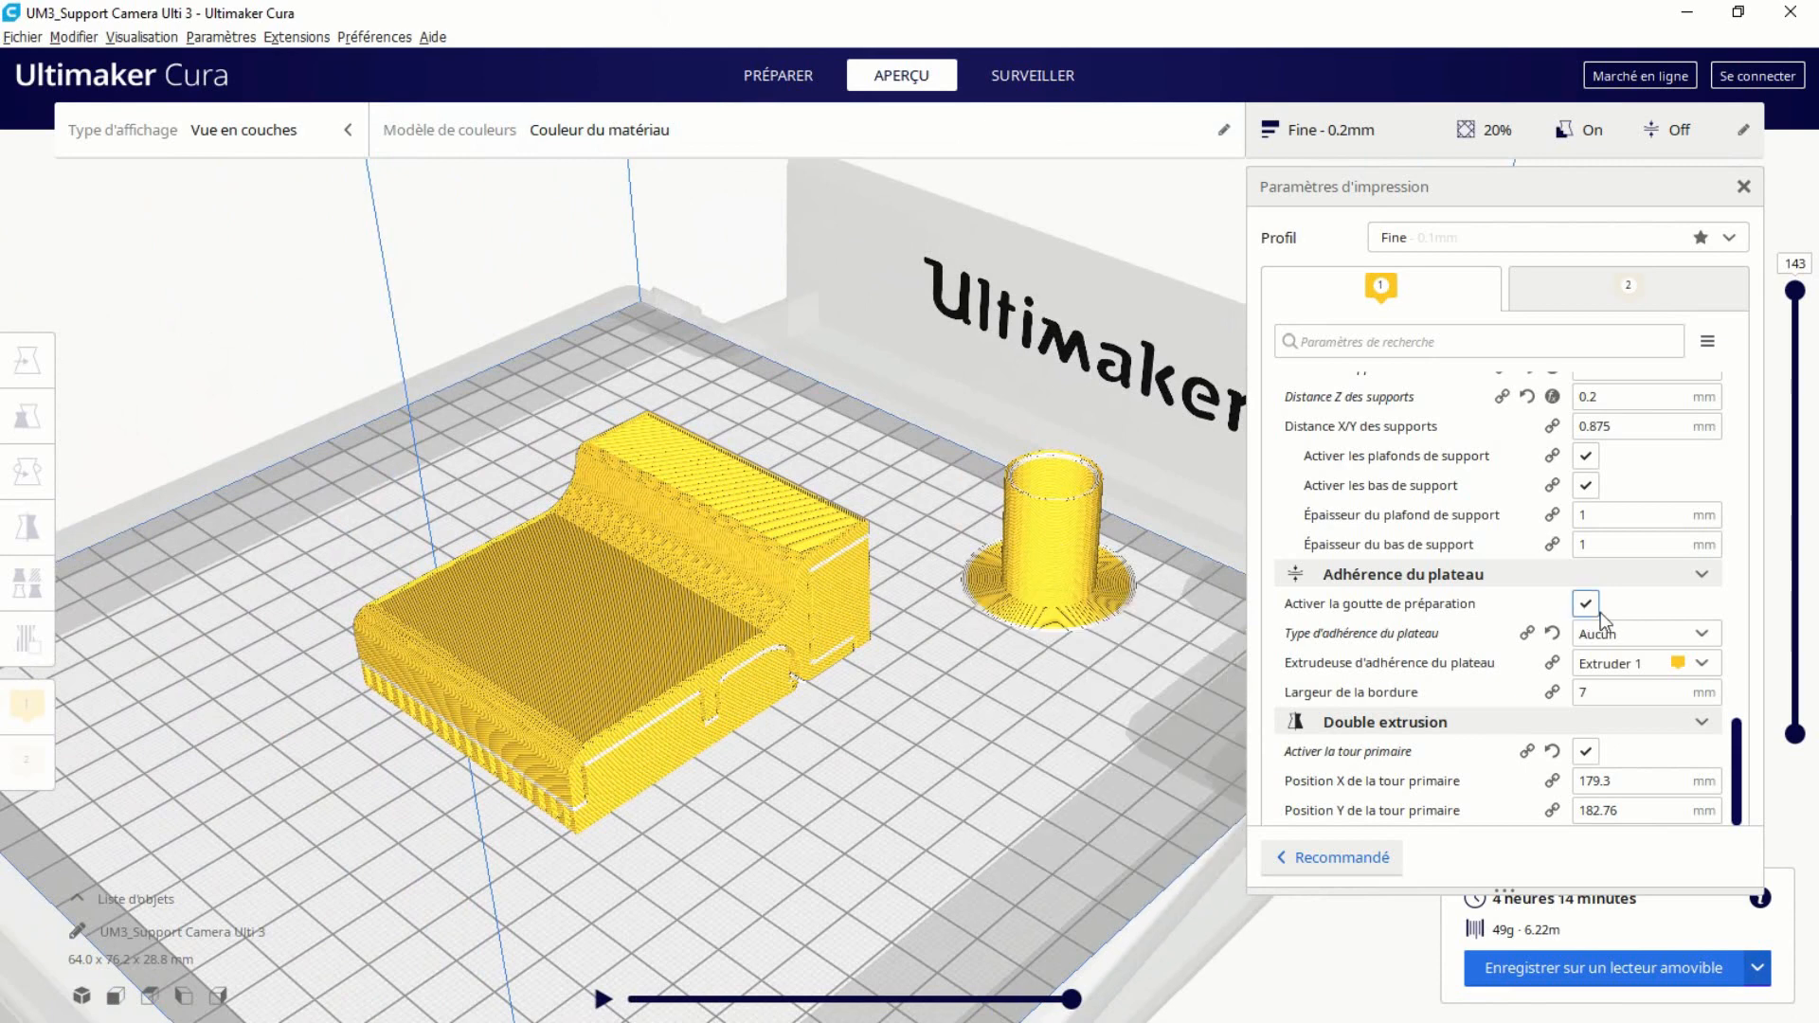
Disable Activer la tour primaire, and assign the support roofs and support floors back to Extruder 1.
{"action": "left_click", "coordinate": [1587, 753]}
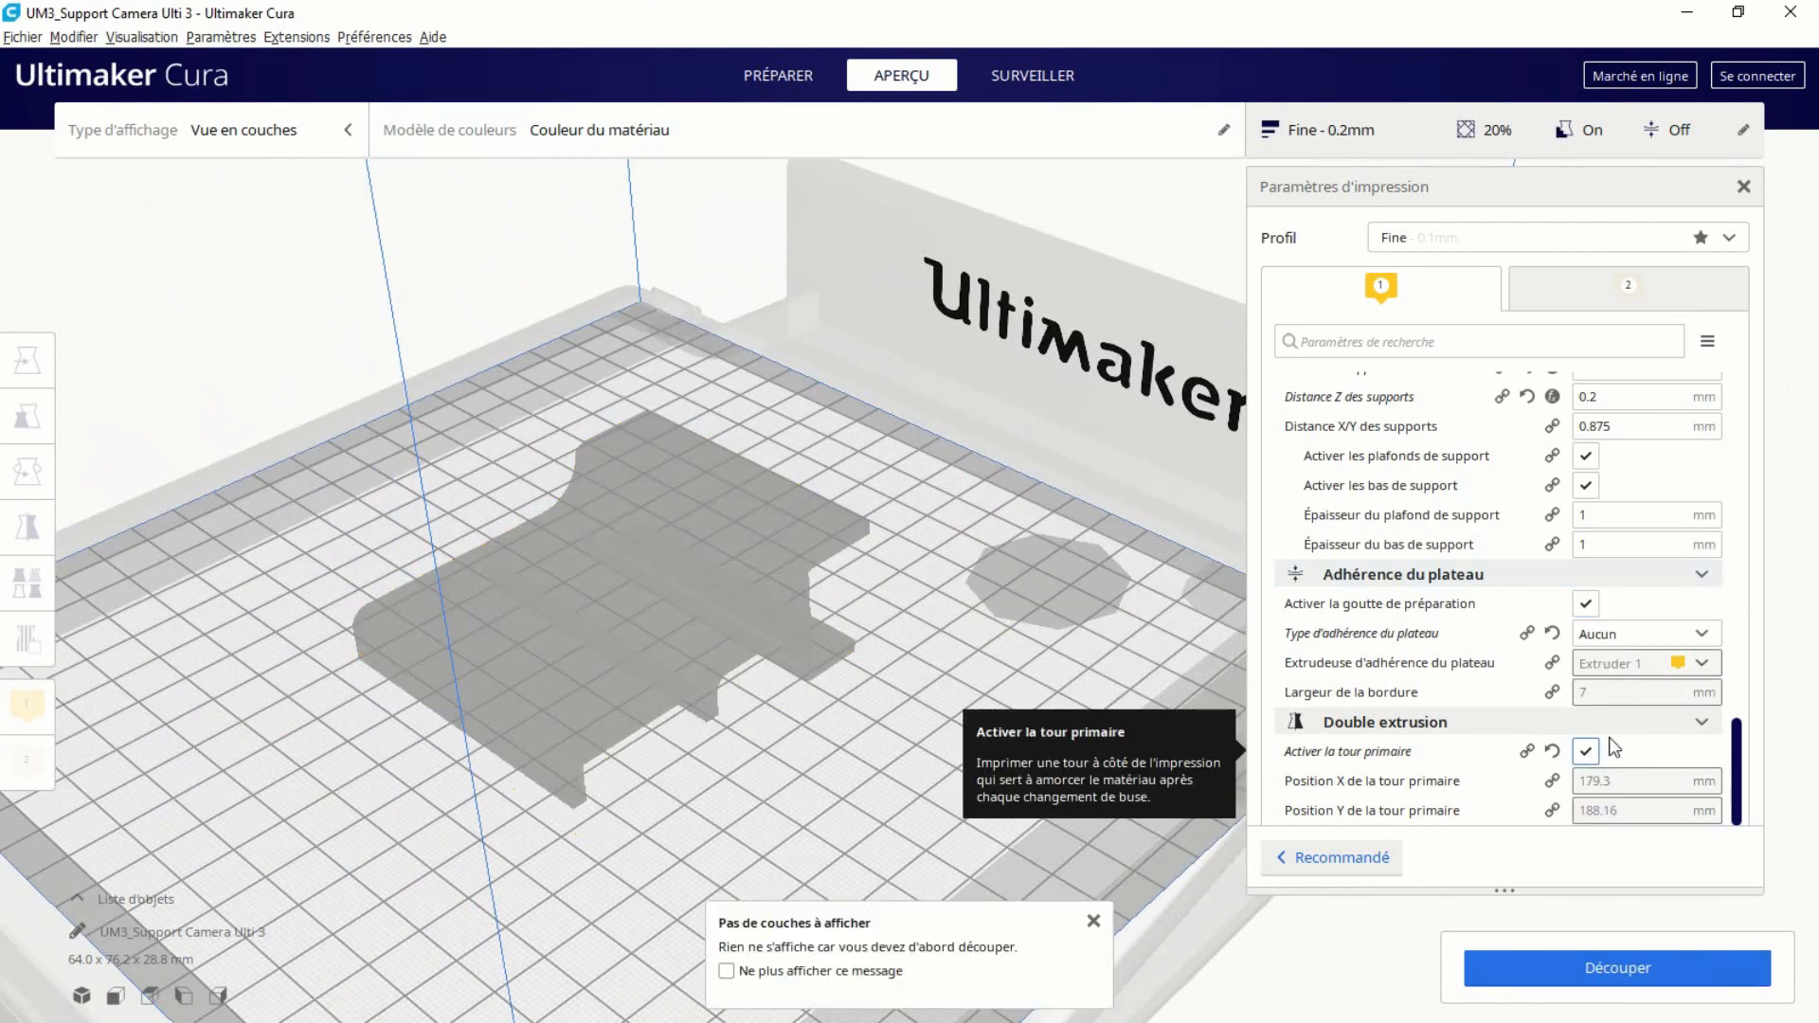
{"action": "scroll", "coordinate": [1631, 680], "scroll_direction": "up", "scroll_amount": 4}
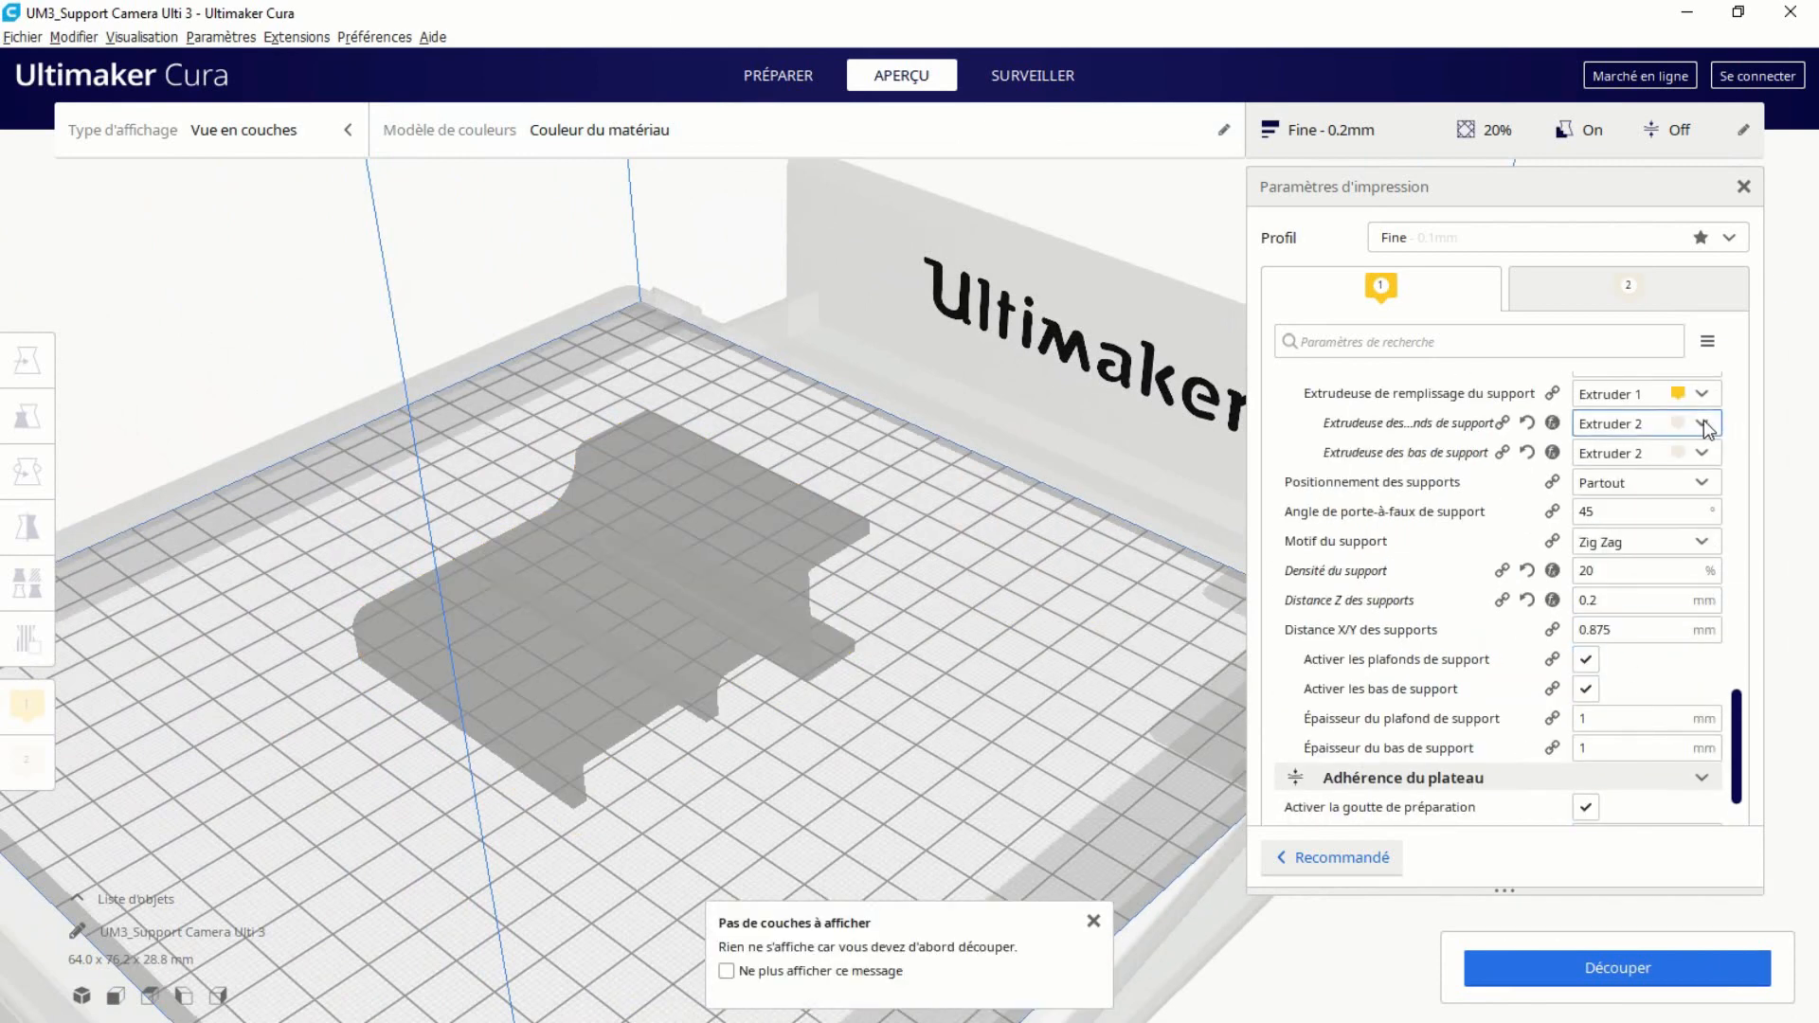
{"action": "left_click", "coordinate": [1703, 422]}
{"action": "left_click", "coordinate": [1705, 474]}
{"action": "left_click", "coordinate": [1703, 454]}
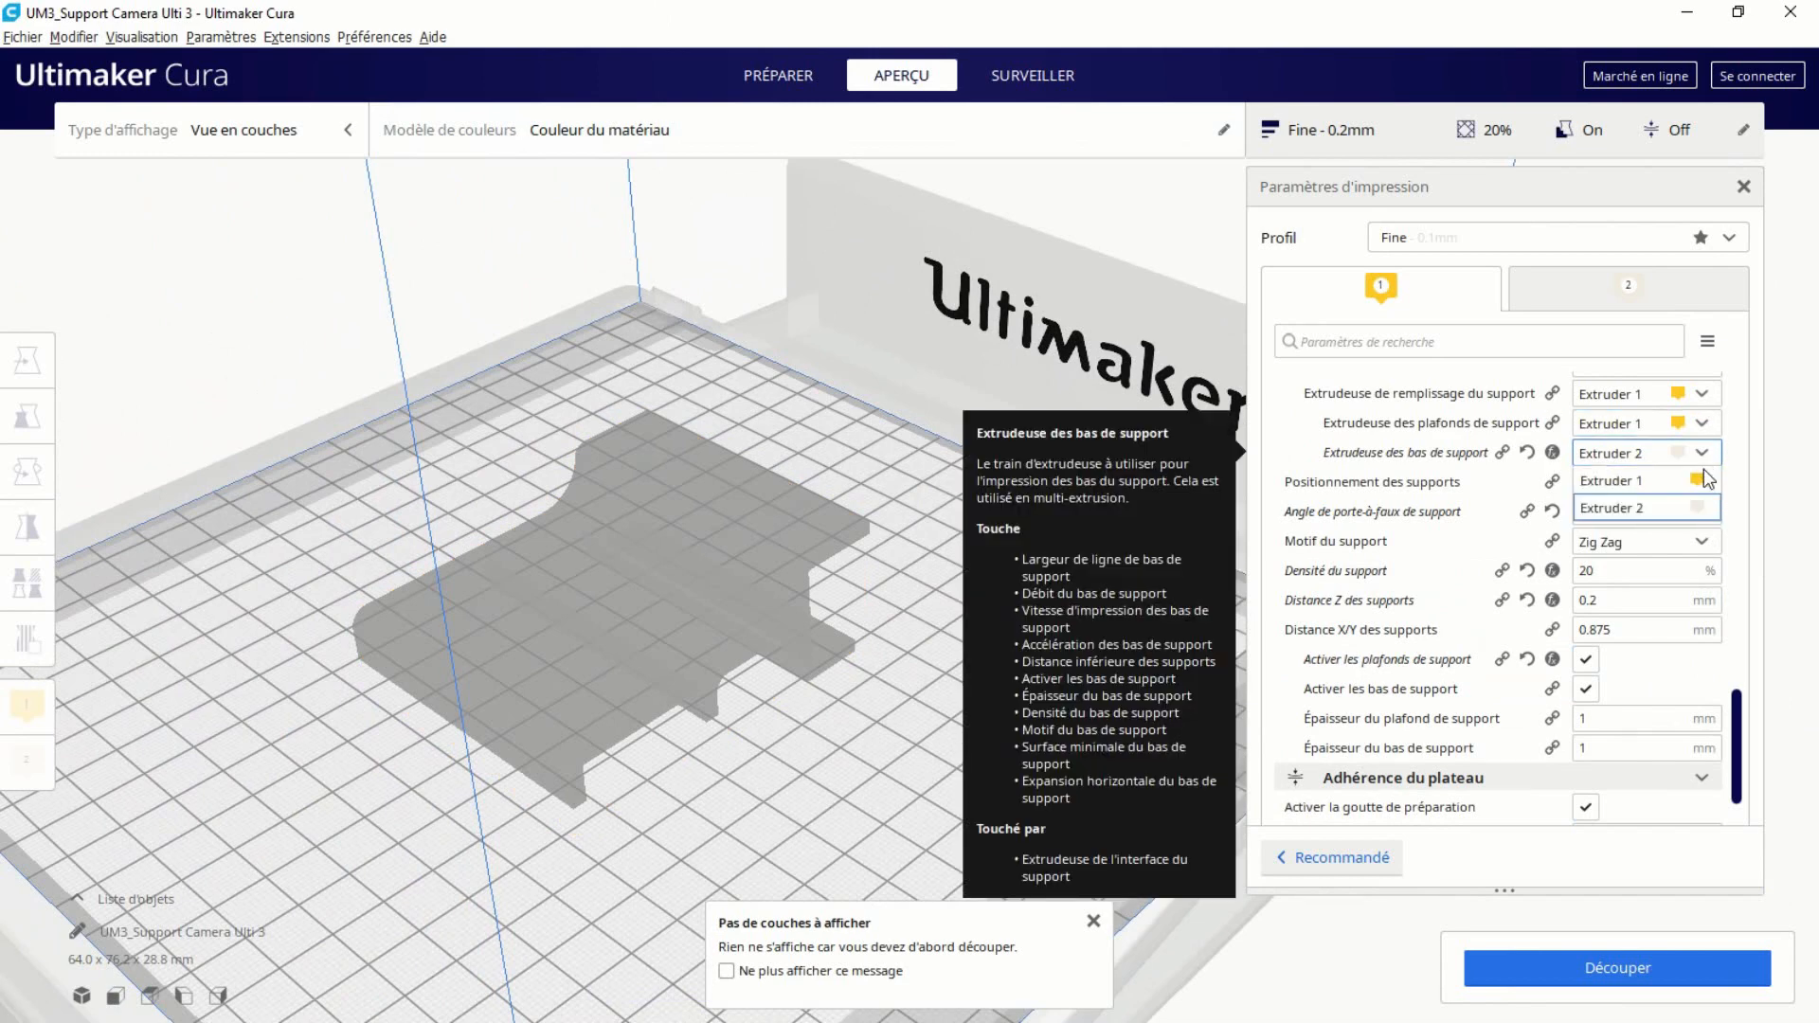
{"action": "left_click", "coordinate": [1695, 482]}
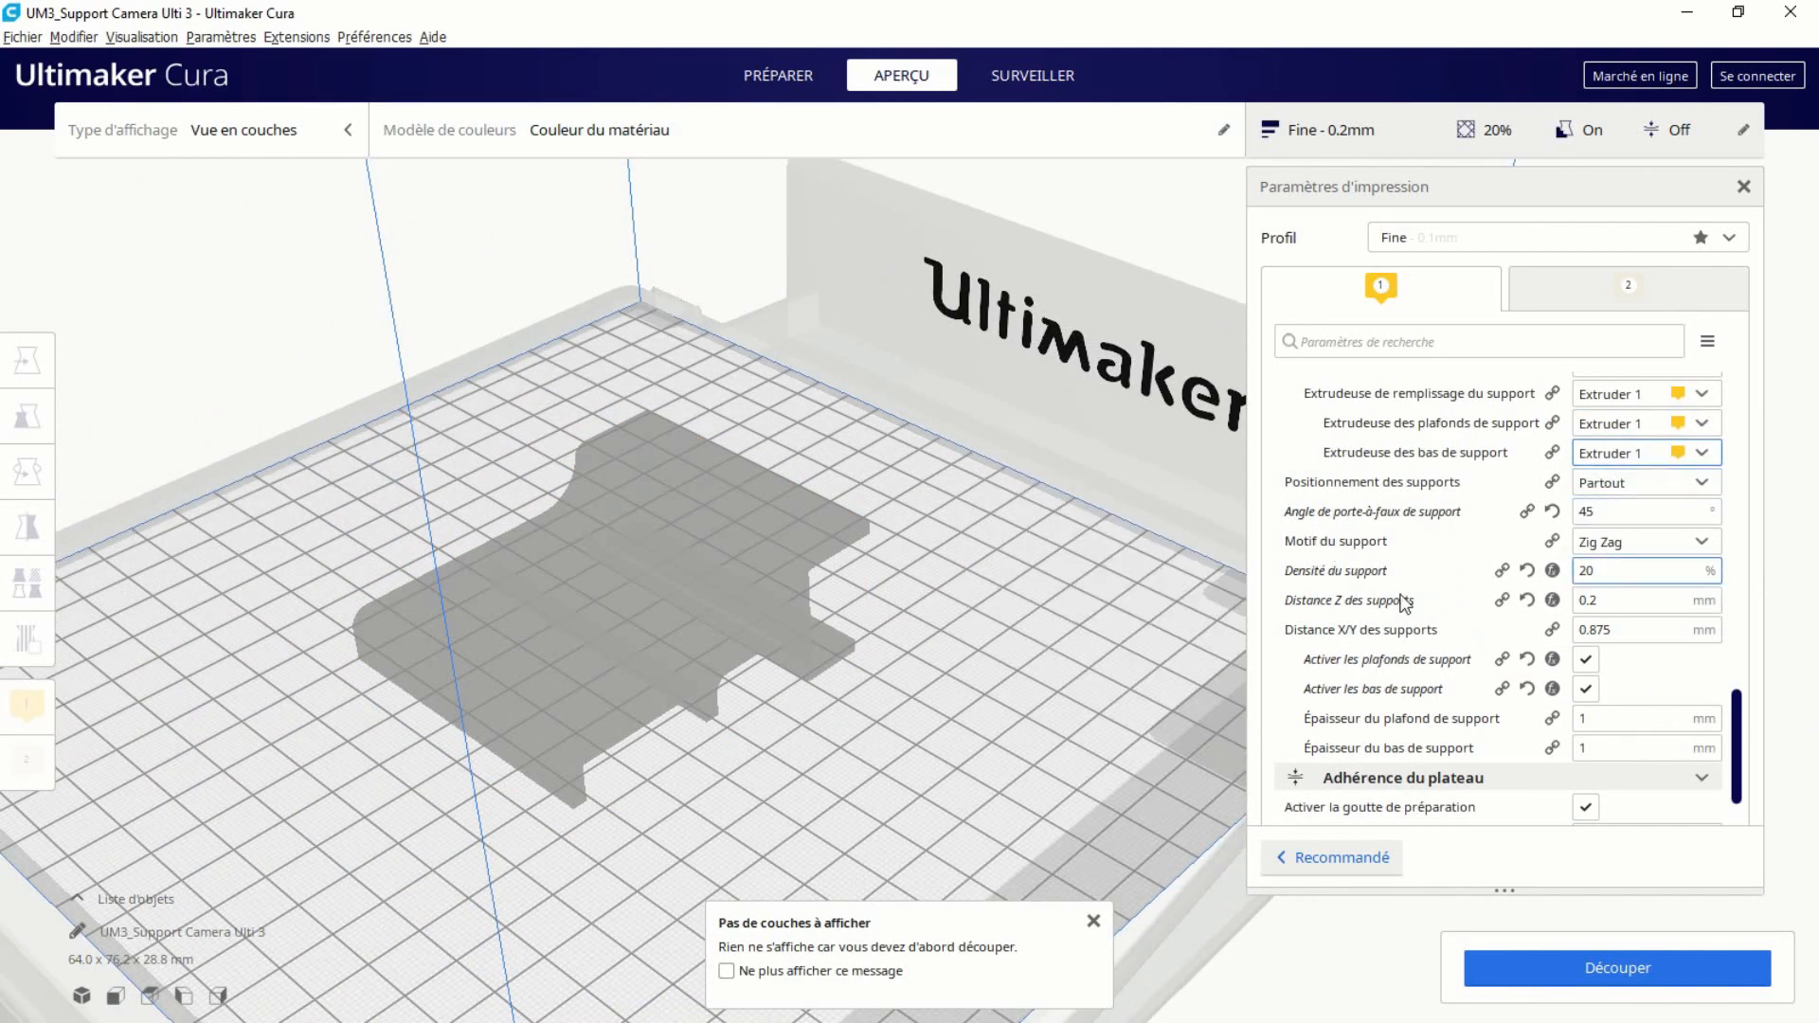
Filter the setting visibility list for "support arb", make the Support arborescent setting visible, and close the preferences.
{"action": "scroll", "coordinate": [1442, 594], "scroll_direction": "down", "scroll_amount": 3}
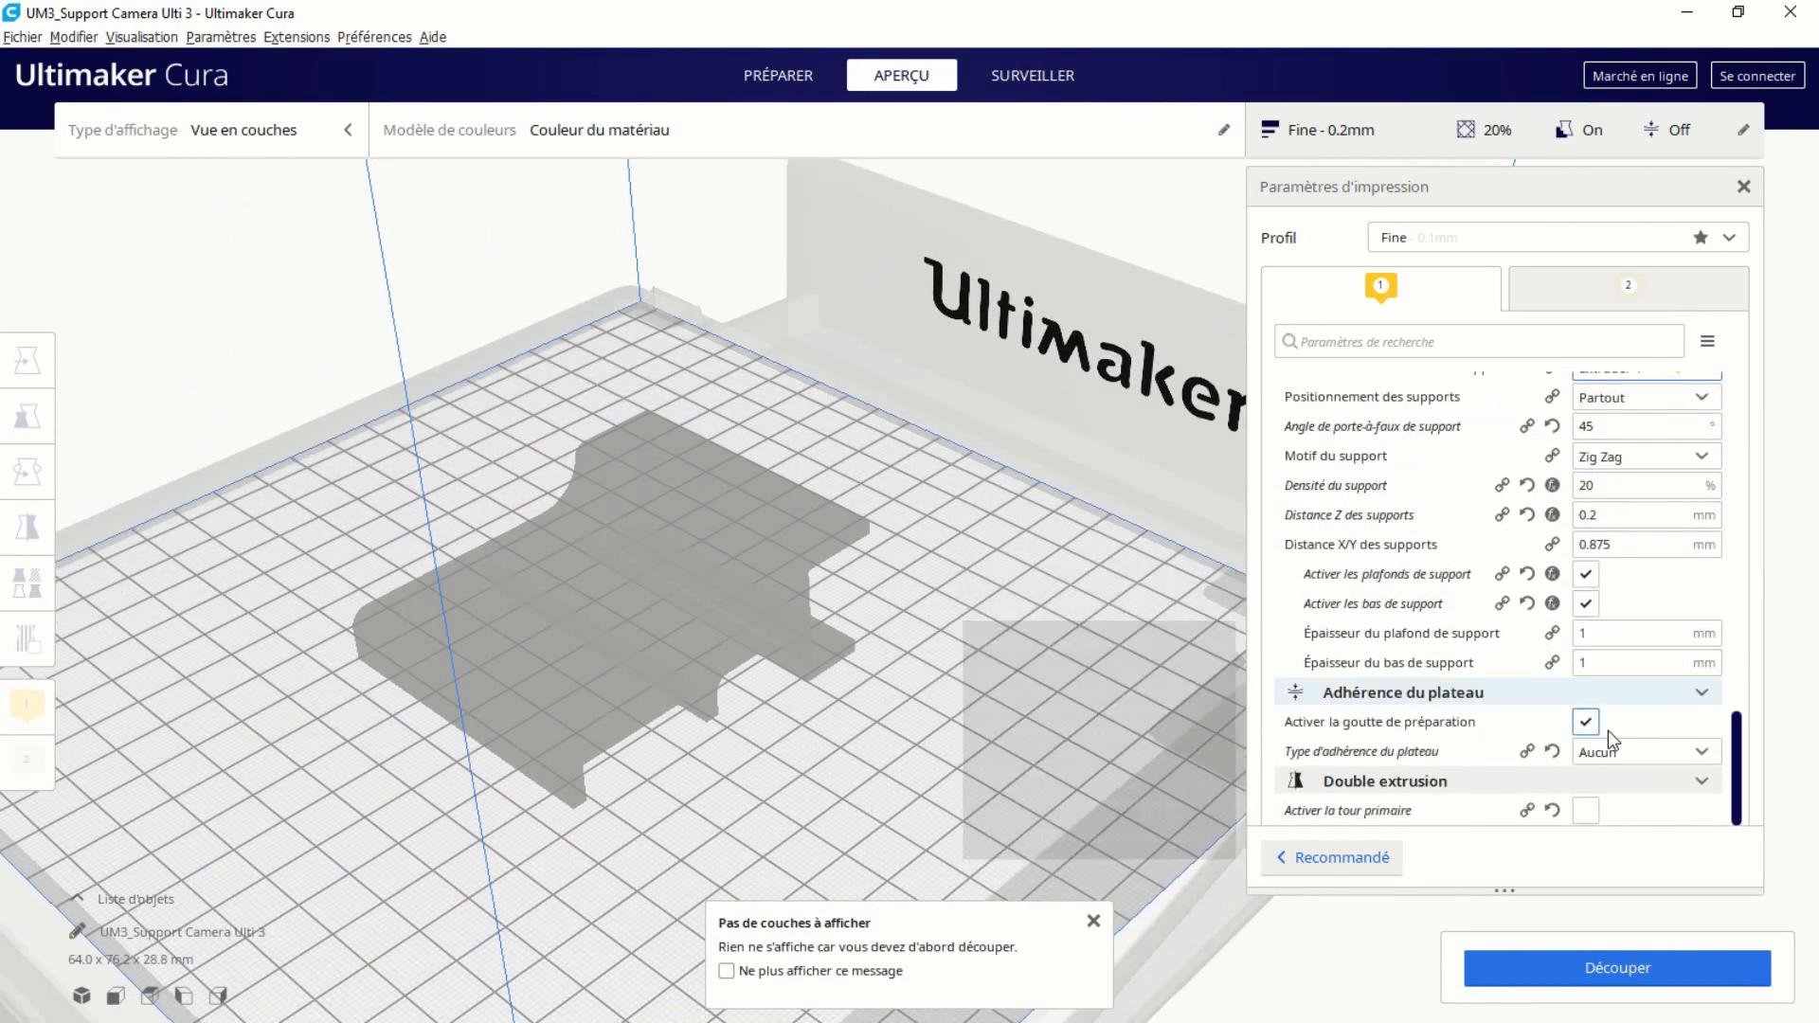
{"action": "left_click", "coordinate": [1668, 782]}
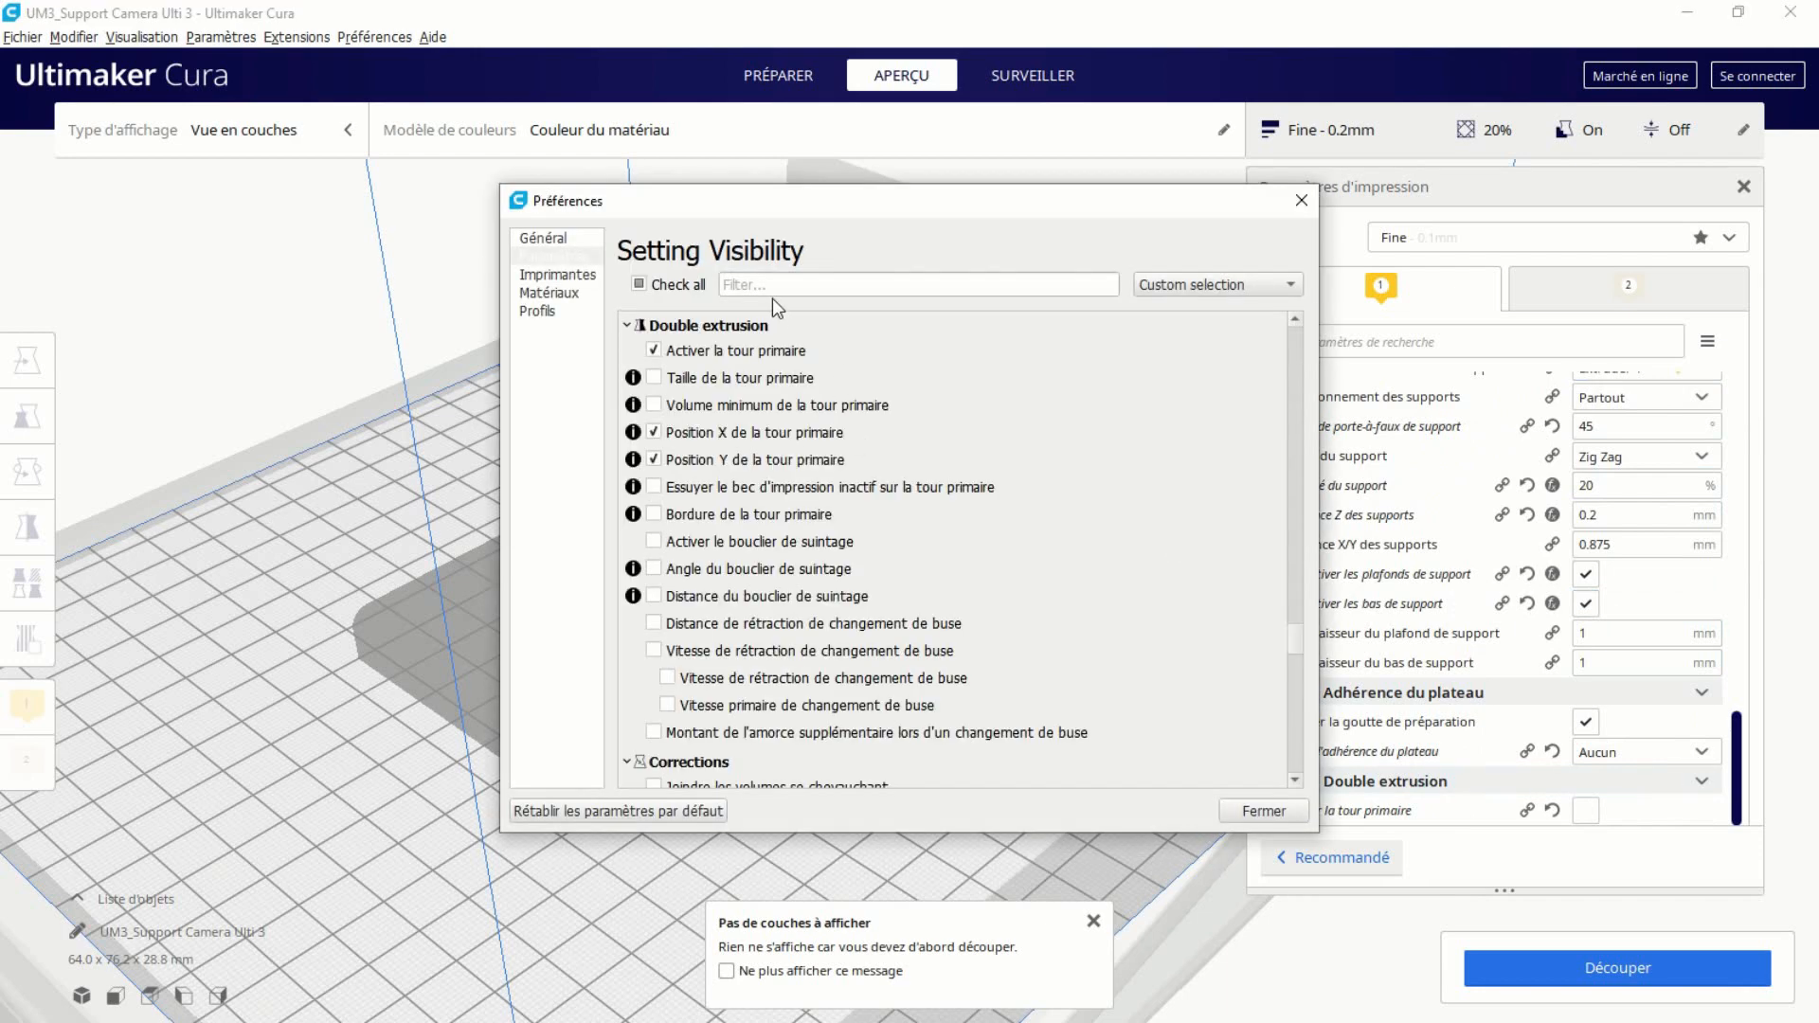
{"action": "left_click", "coordinate": [772, 286]}
{"action": "type", "text": "su"}
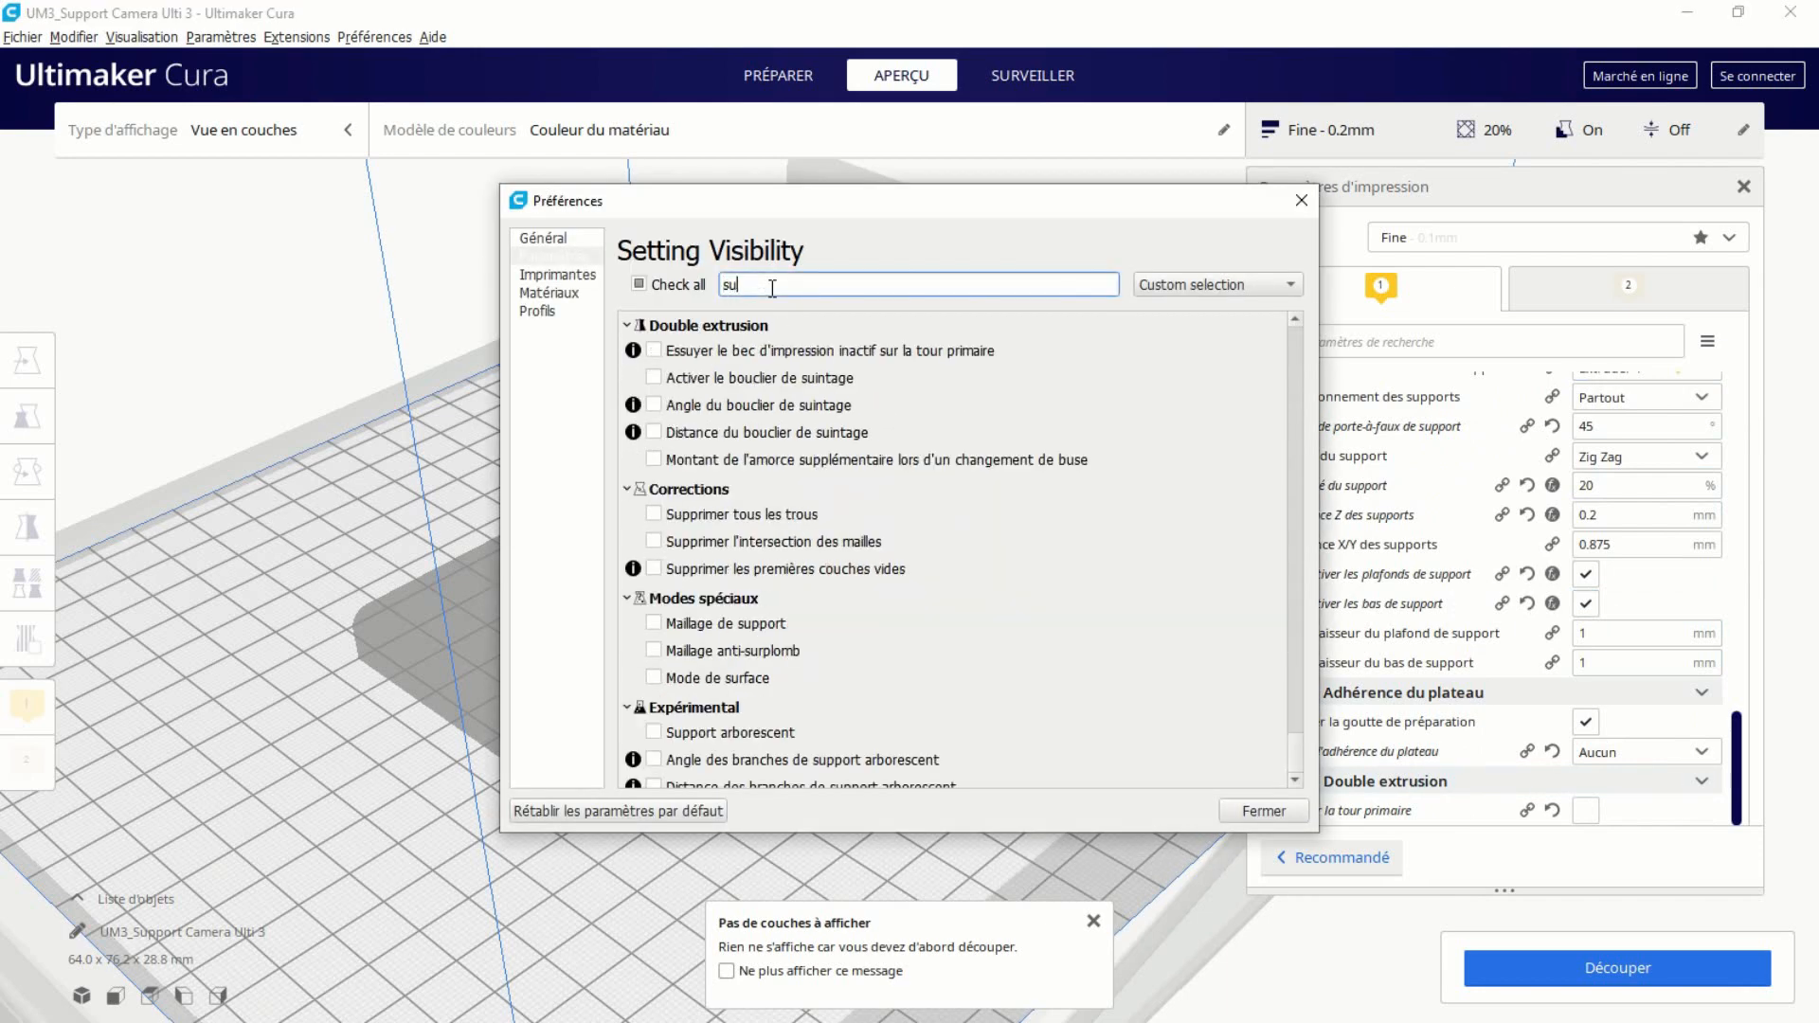
{"action": "type", "text": "pport"}
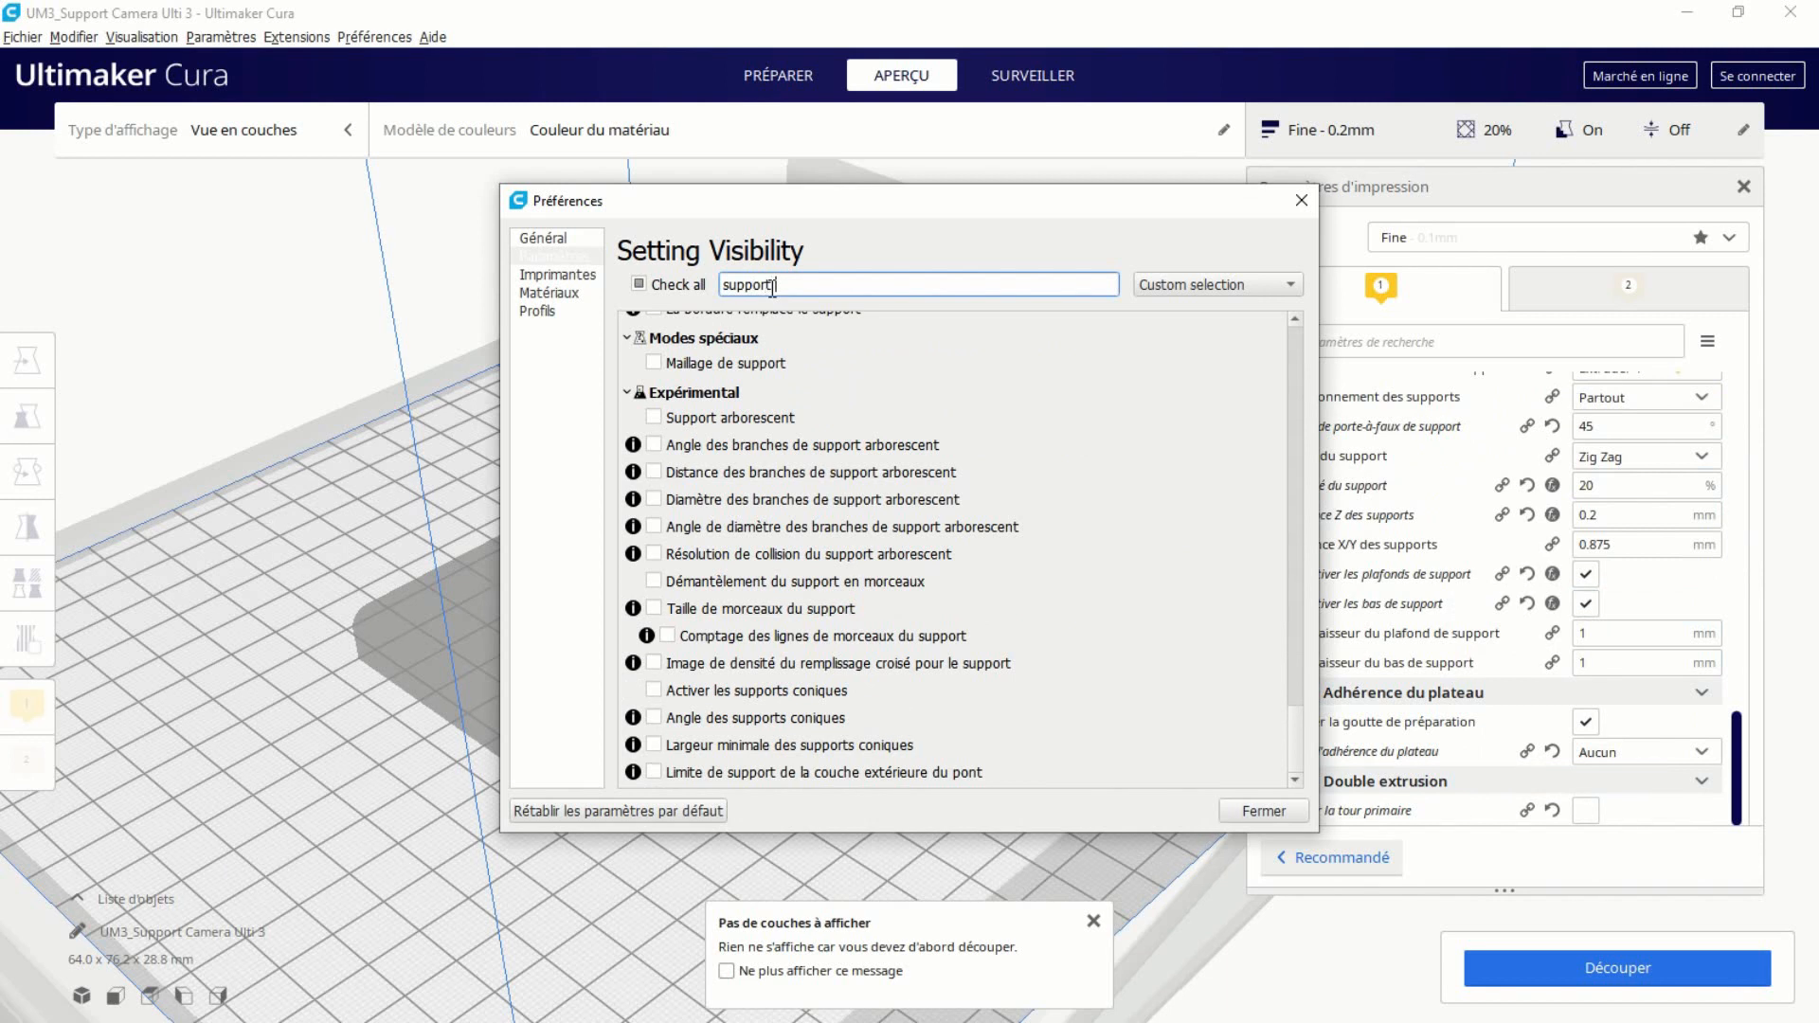
{"action": "type", "text": " arb"}
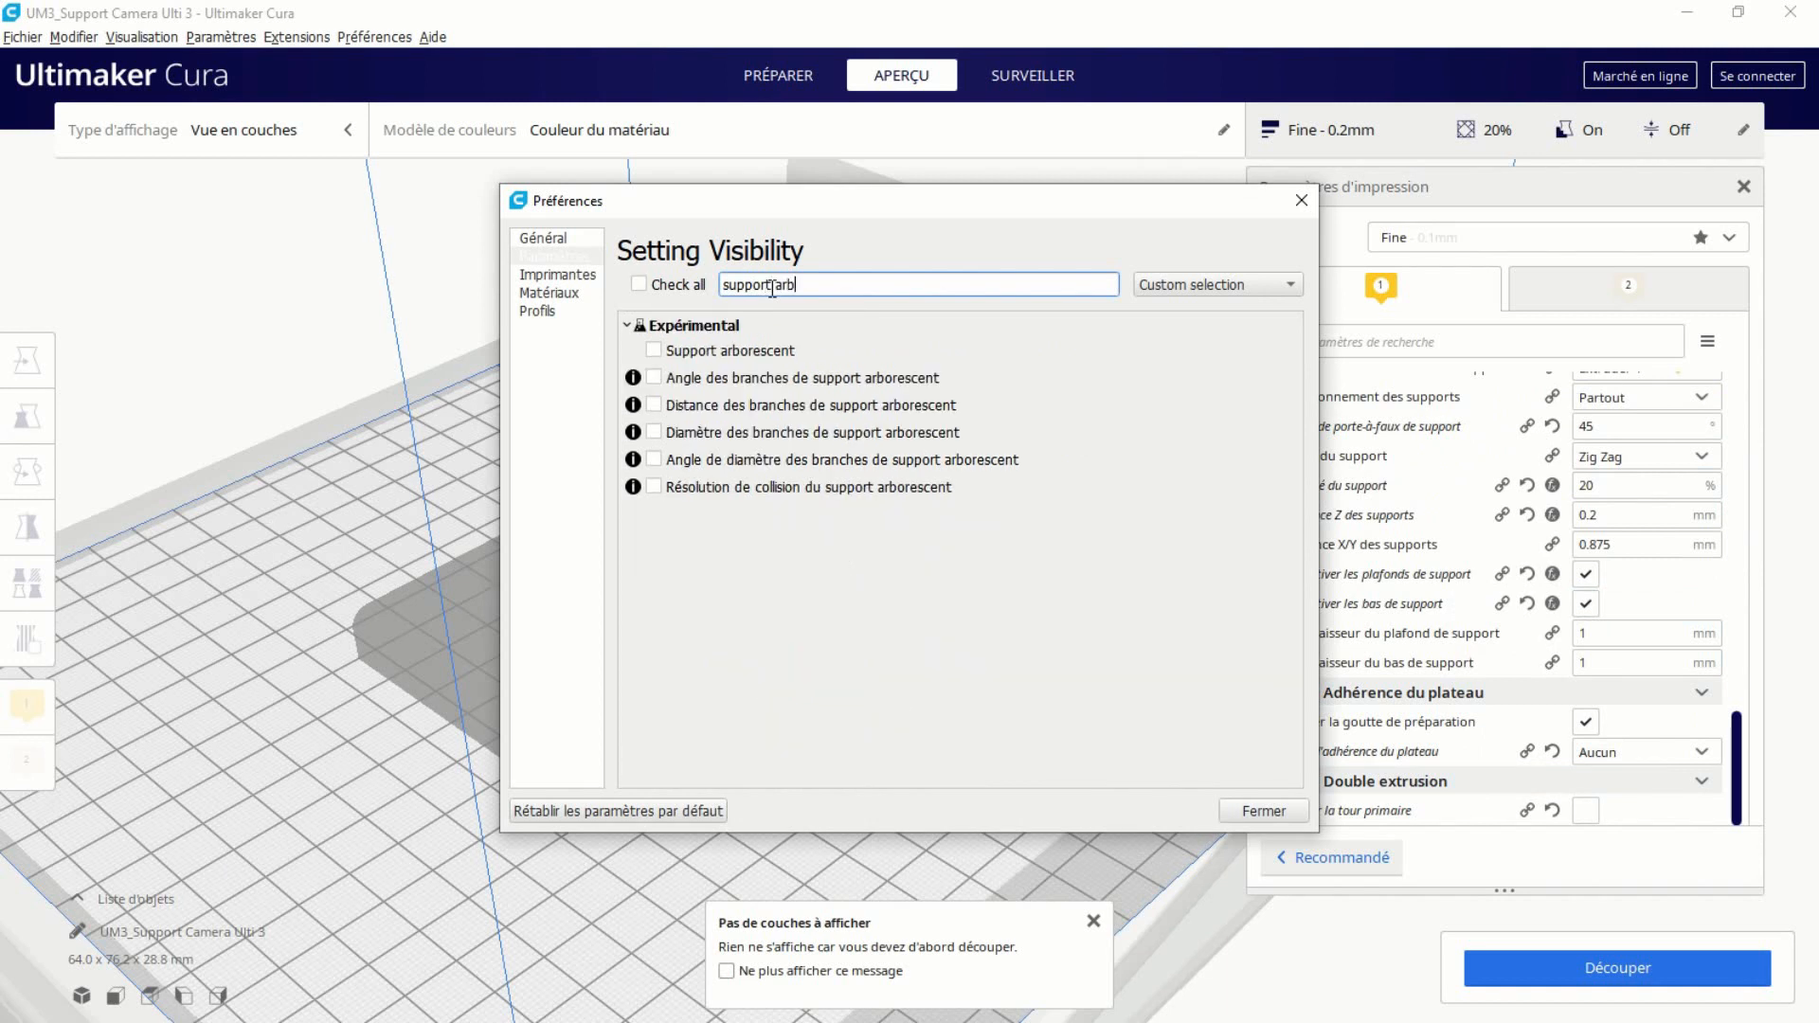
{"action": "left_click", "coordinate": [742, 356]}
{"action": "left_click", "coordinate": [1264, 811]}
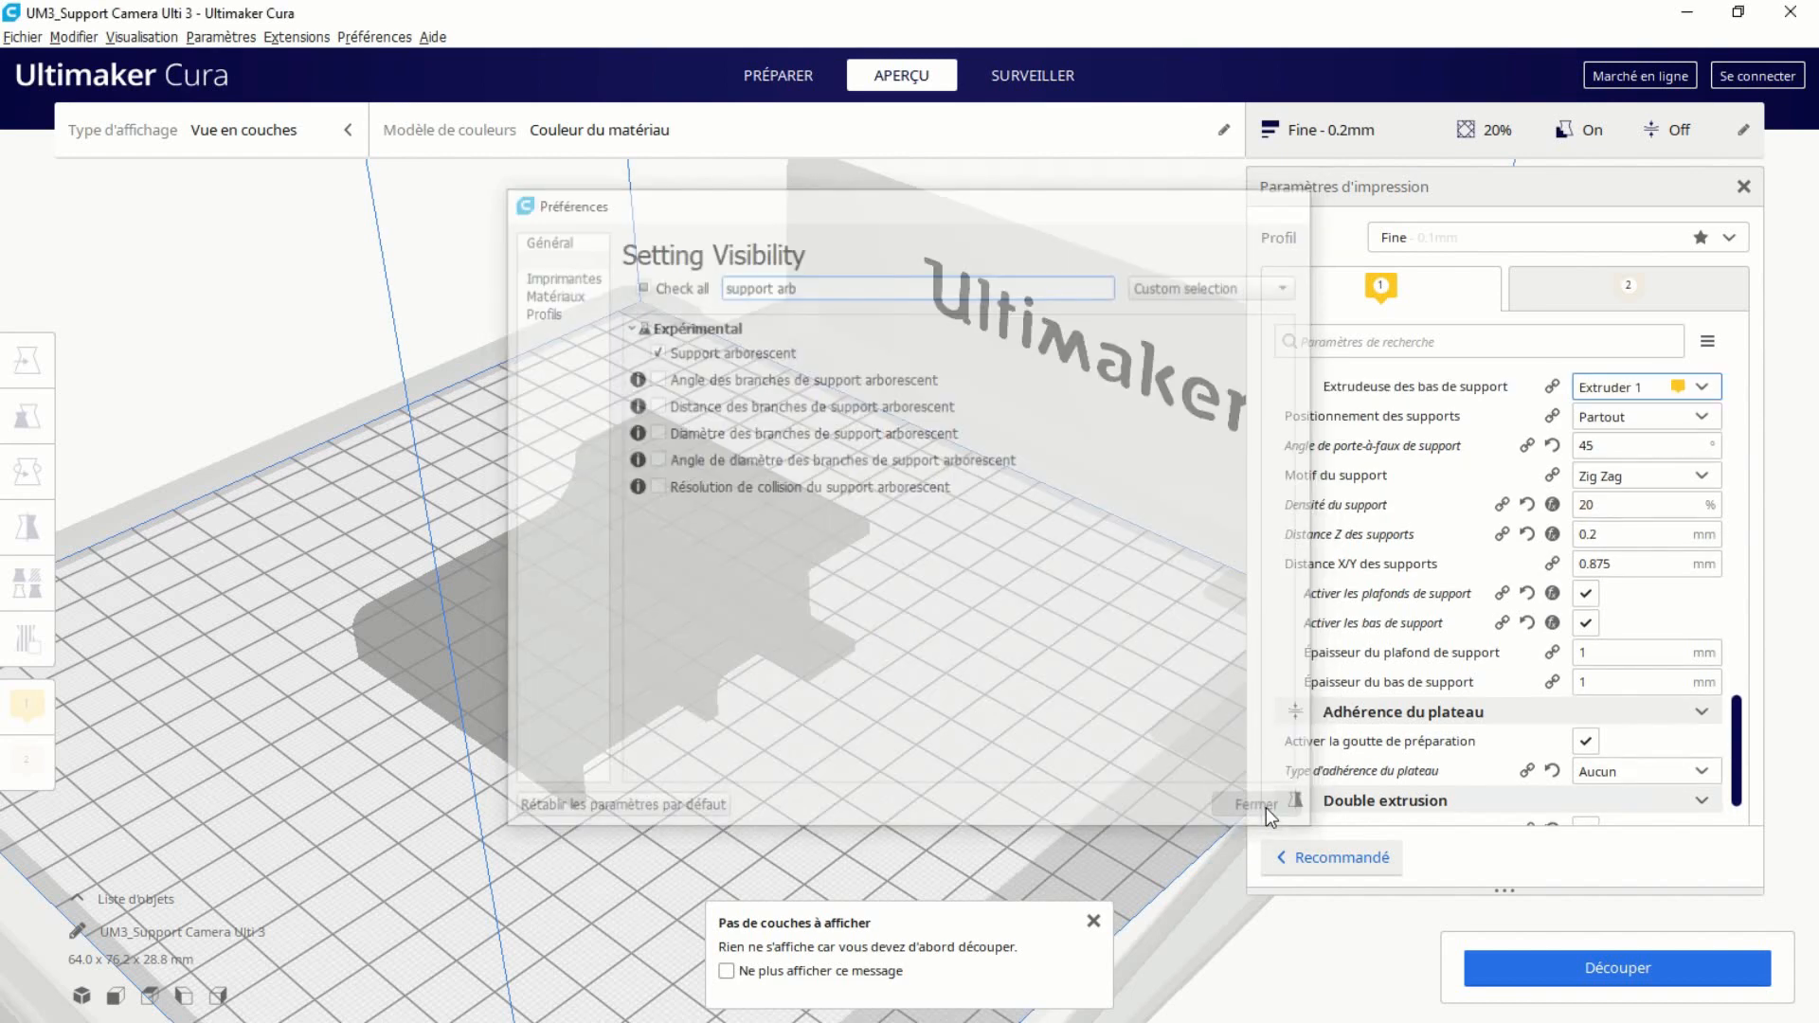
Disable Générer les supports, enable Support arborescent under Expérimental, and slice the model again.
{"action": "scroll", "coordinate": [1577, 582], "scroll_direction": "up", "scroll_amount": 3}
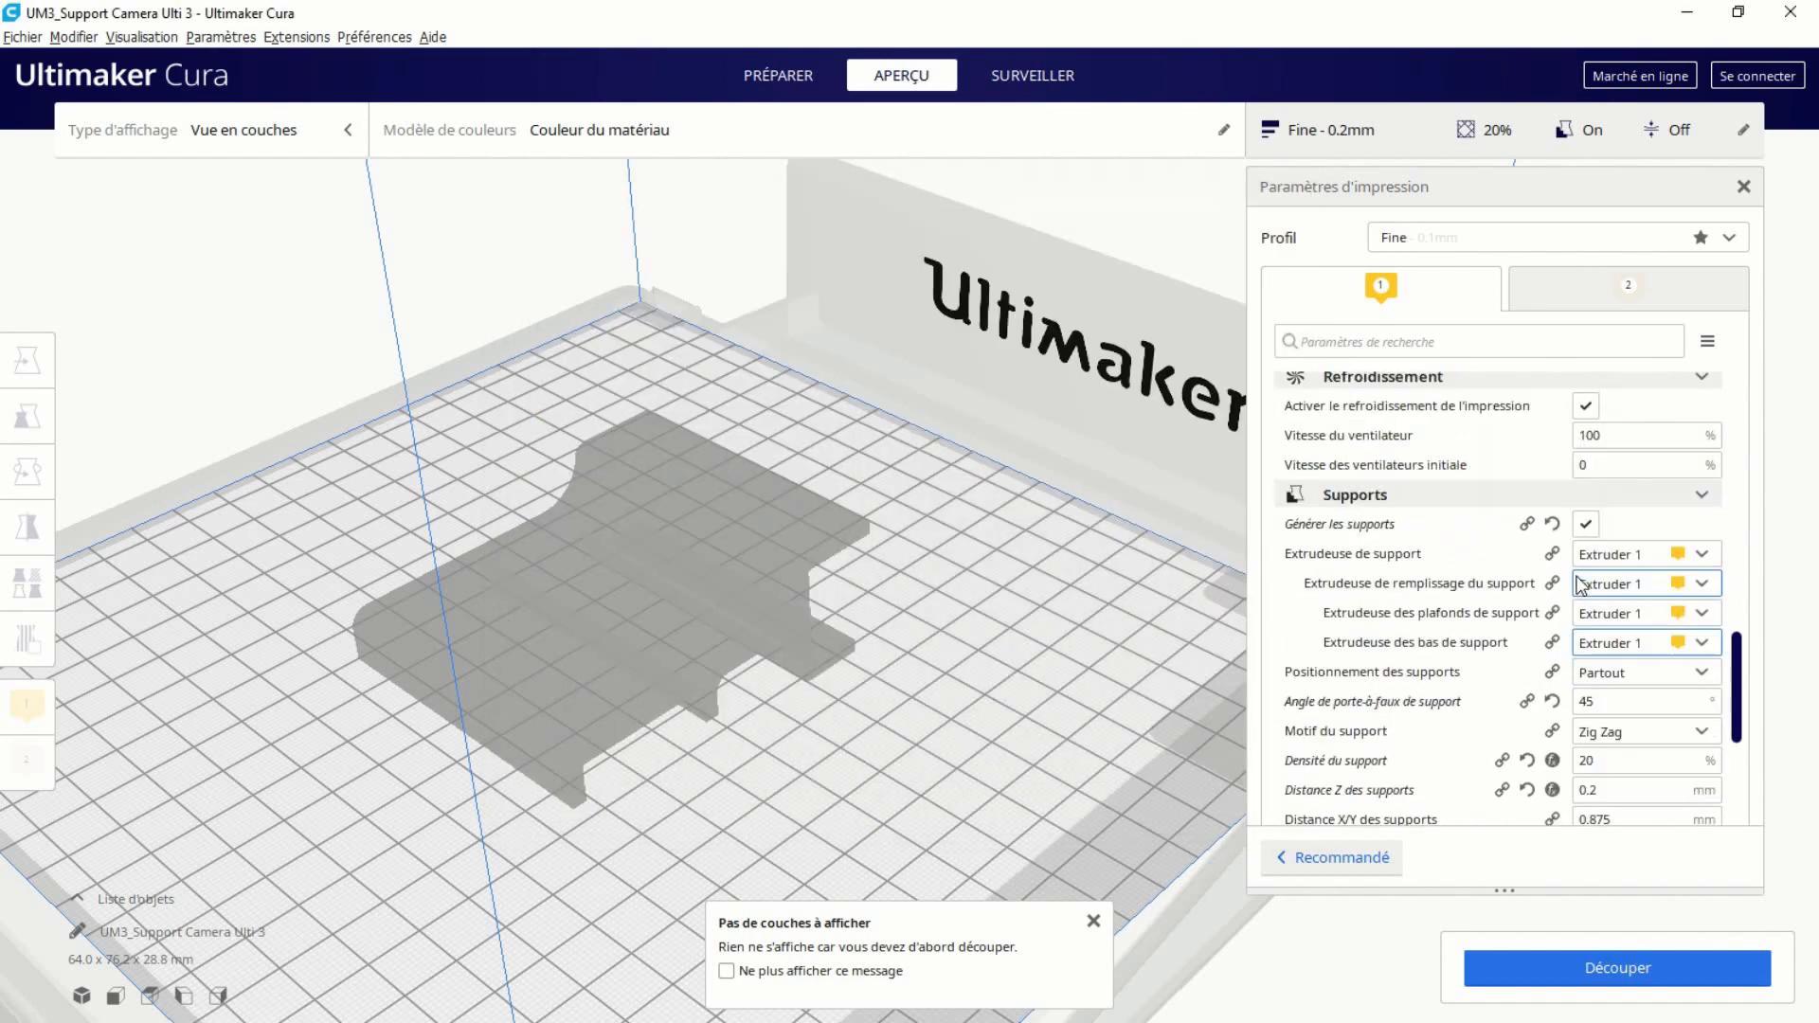
{"action": "left_click", "coordinate": [1584, 524]}
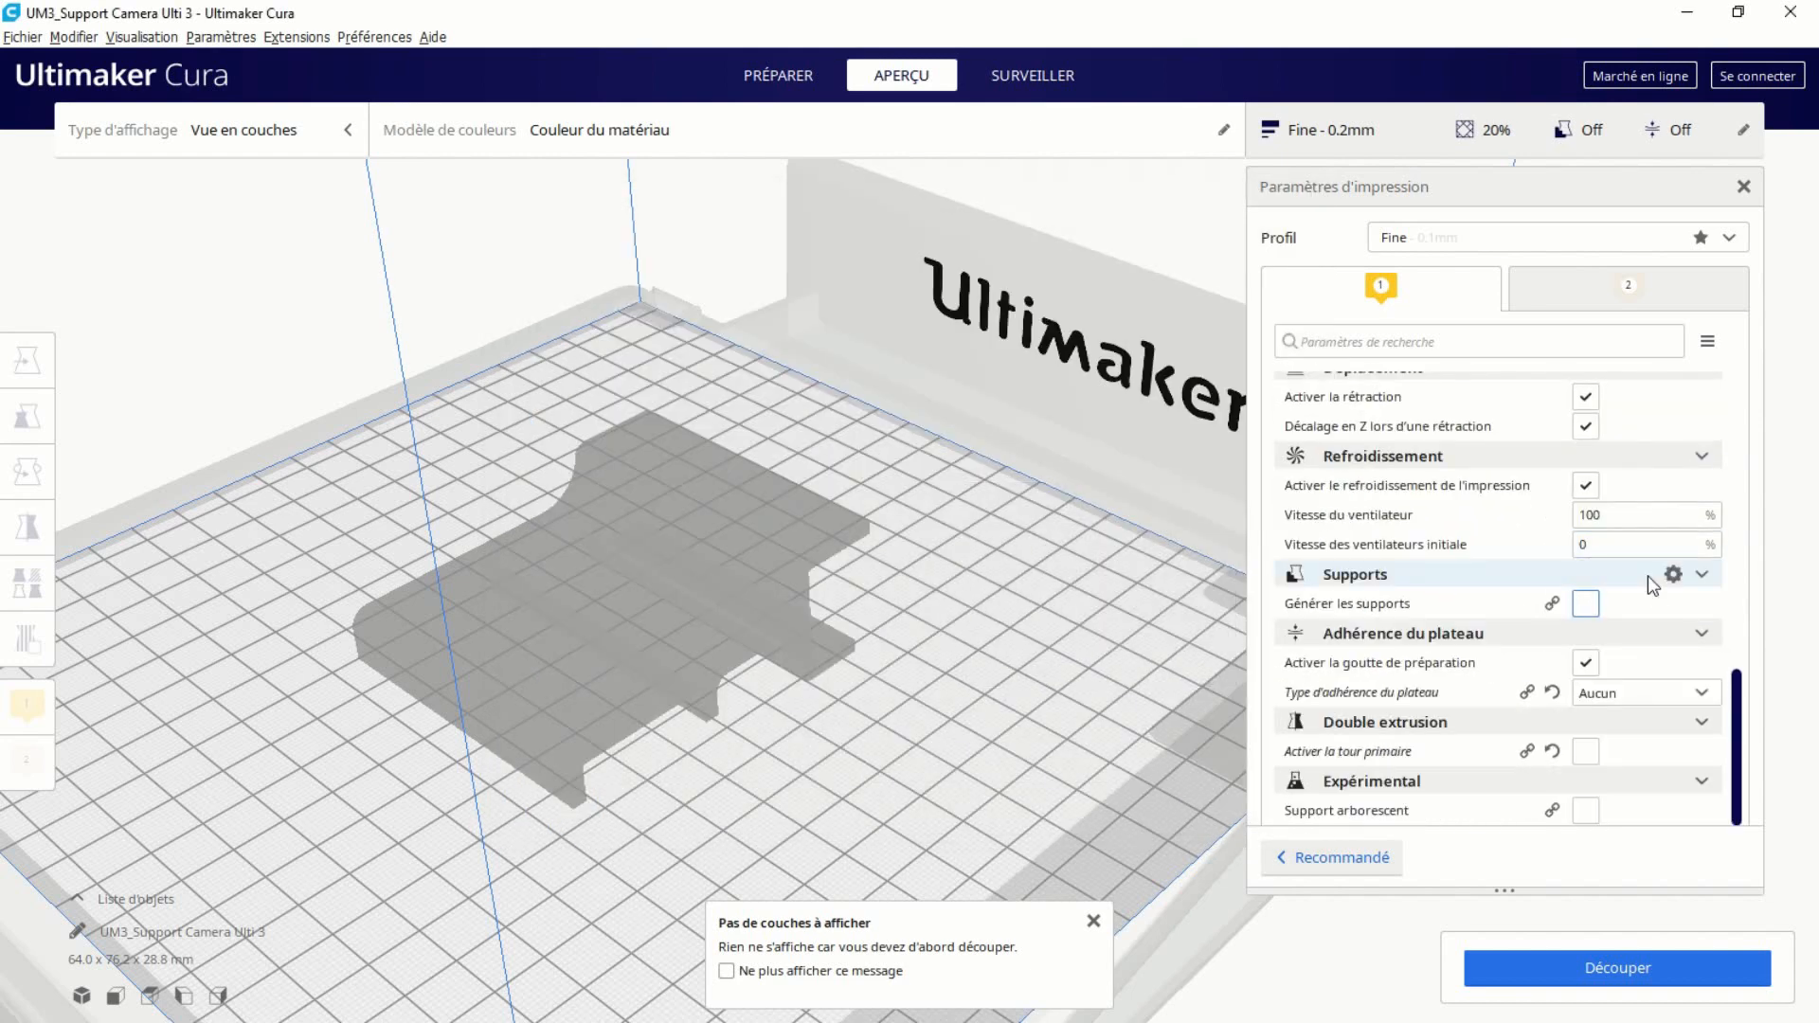
{"action": "left_click", "coordinate": [1585, 810]}
{"action": "scroll", "coordinate": [1617, 690], "scroll_direction": "down", "scroll_amount": 9}
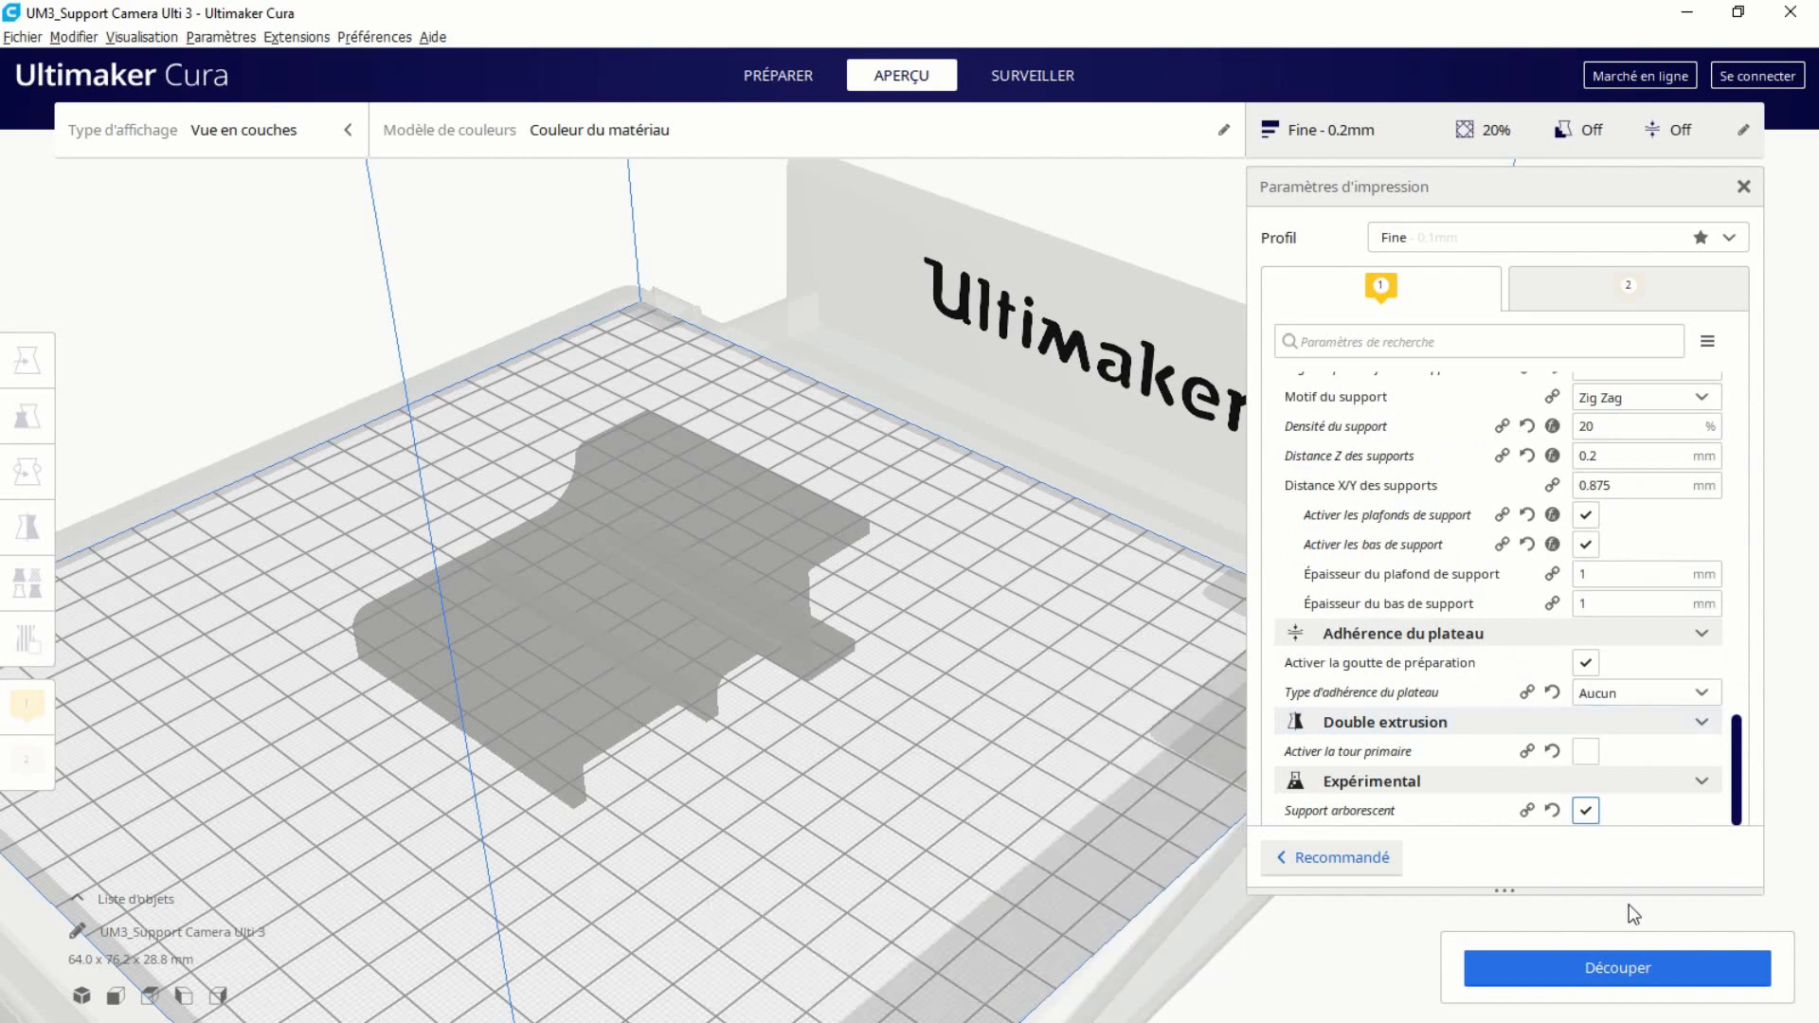
{"action": "left_click", "coordinate": [1497, 968]}
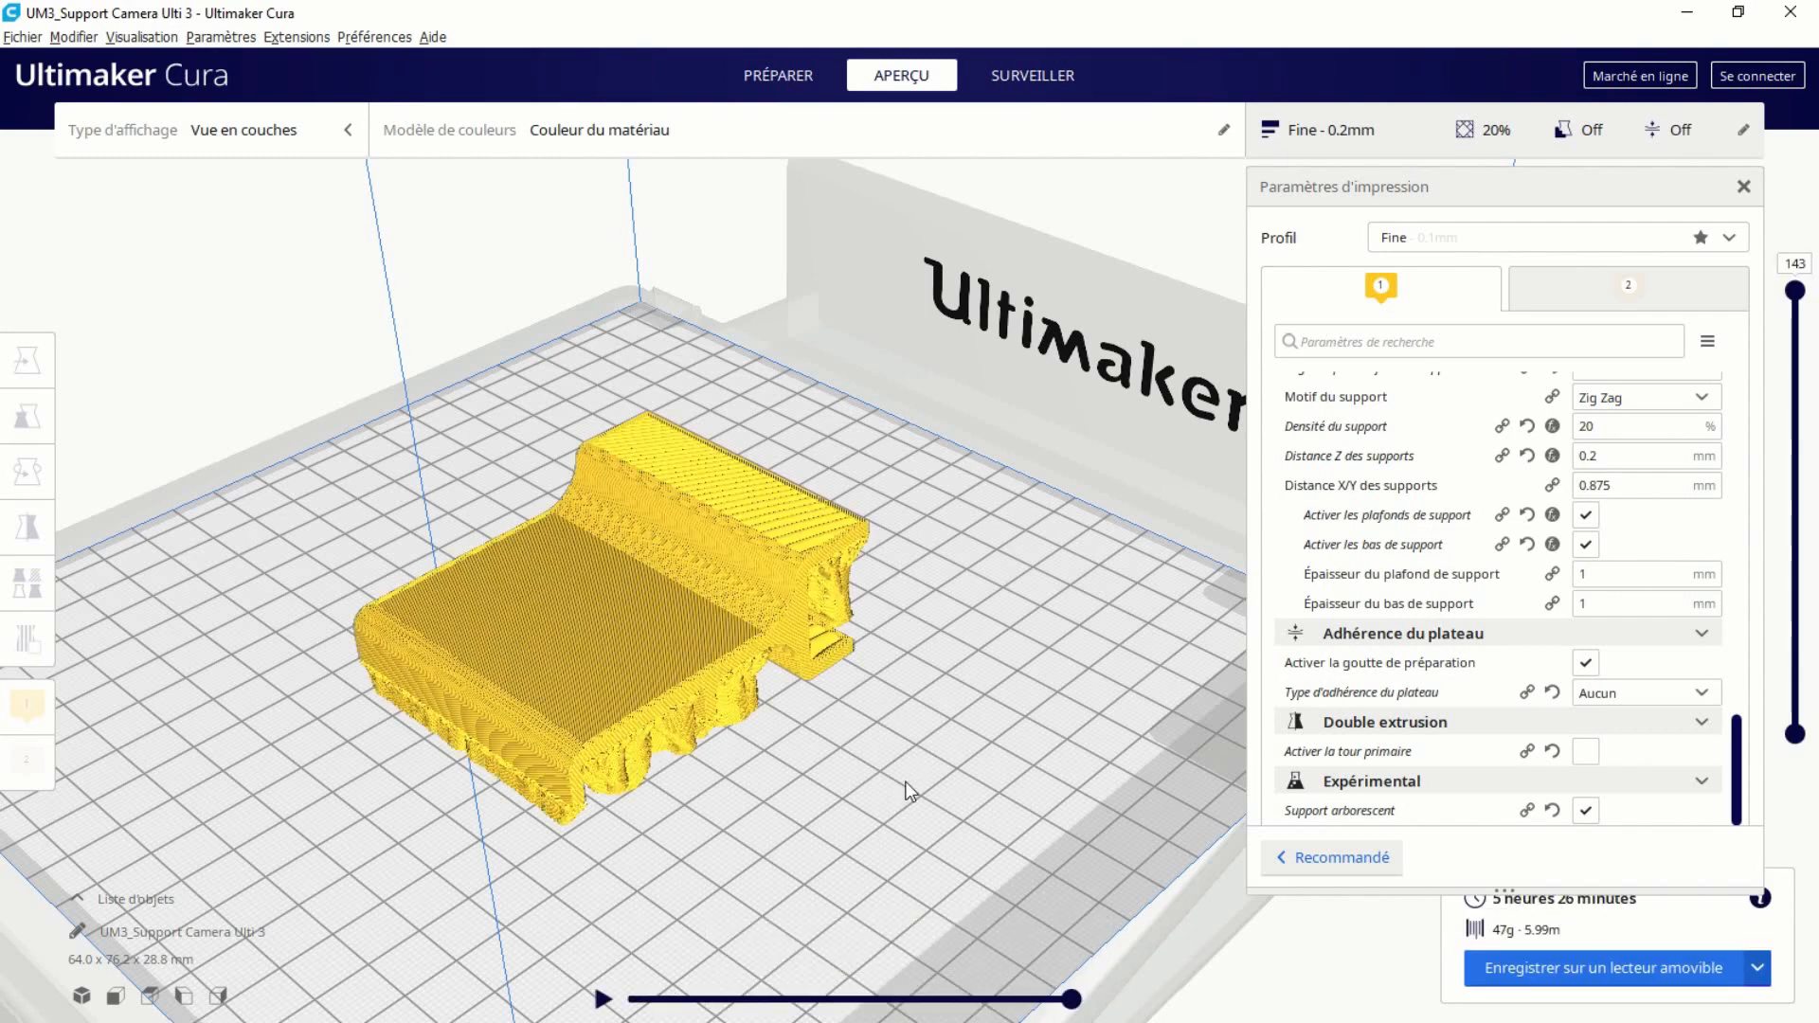
Examine the tree supports under the model's overhangs from the side, close up and from above in the layer preview.
{"action": "right_click_drag", "start_coordinate": [880, 709], "coordinate": [816, 586]}
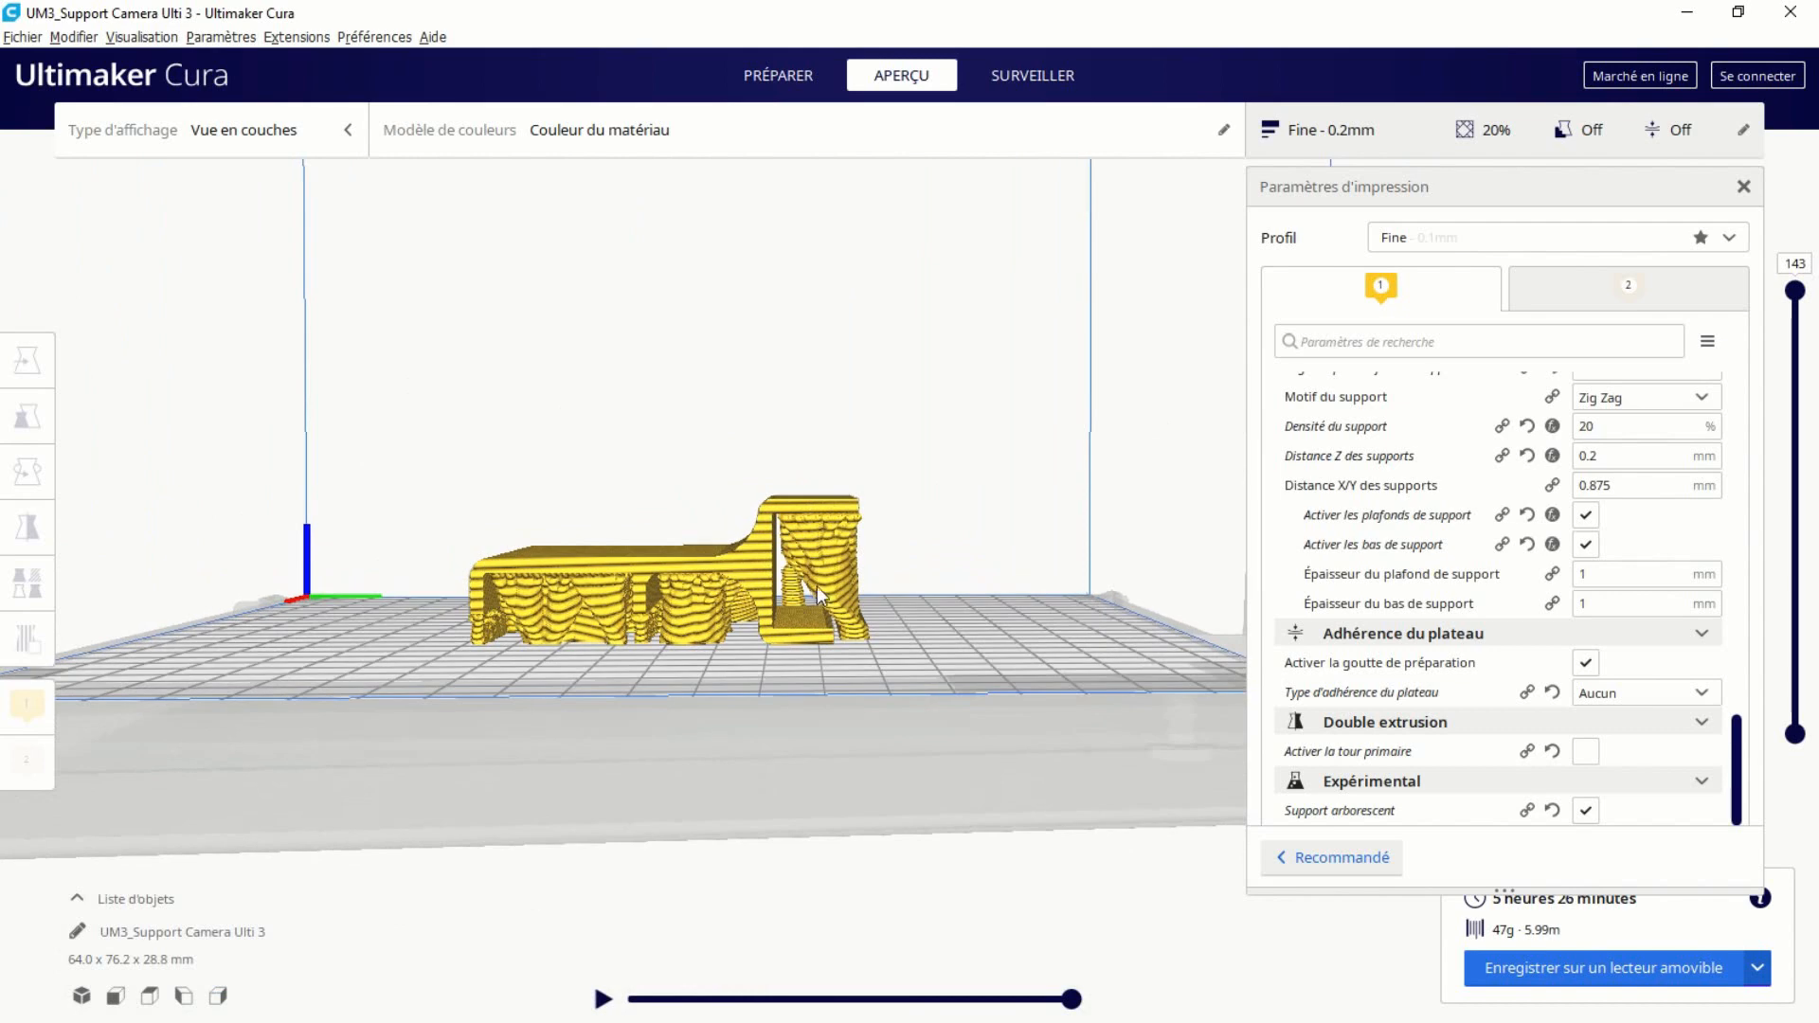
{"action": "scroll", "coordinate": [811, 578], "scroll_direction": "up", "scroll_amount": 3}
{"action": "scroll", "coordinate": [805, 574], "scroll_direction": "up", "scroll_amount": 3}
{"action": "middle_click_drag", "start_coordinate": [756, 634], "coordinate": [838, 605]}
{"action": "scroll", "coordinate": [828, 555], "scroll_direction": "up", "scroll_amount": 3}
{"action": "right_click_drag", "start_coordinate": [800, 633], "coordinate": [811, 606]}
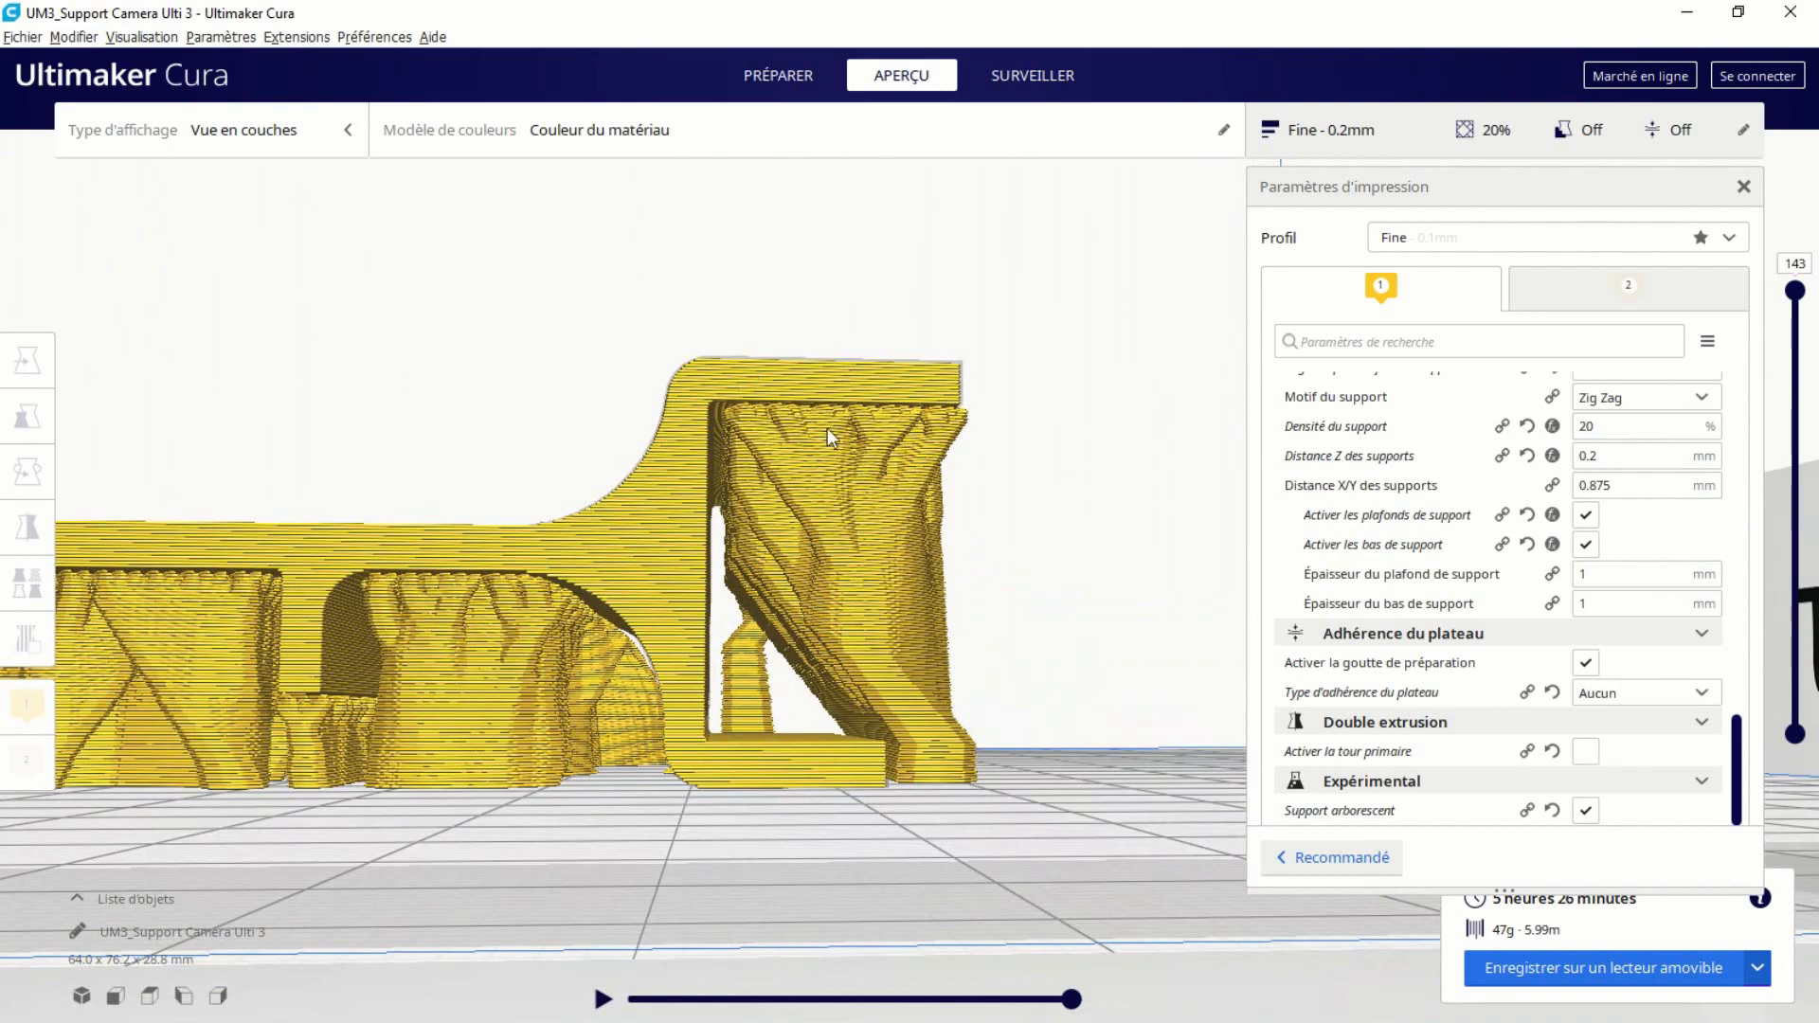
{"action": "right_click_drag", "start_coordinate": [799, 640], "coordinate": [614, 737]}
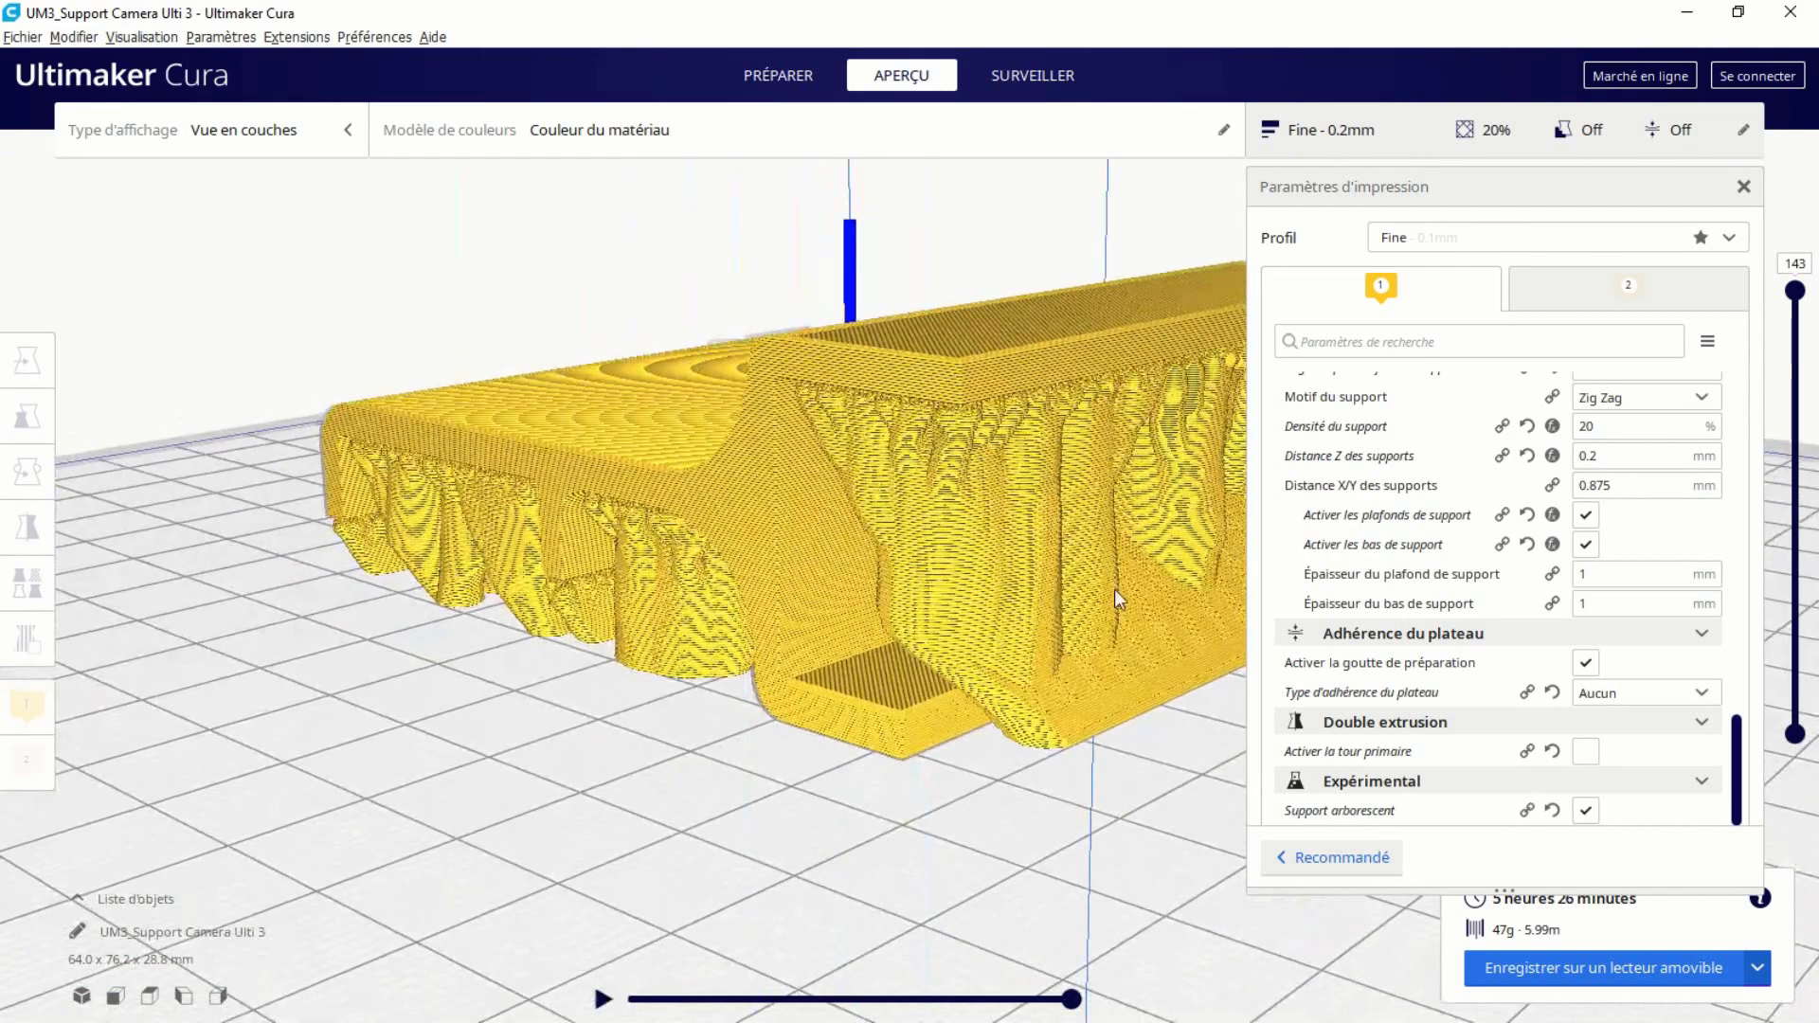
{"action": "scroll", "coordinate": [1144, 568], "scroll_direction": "up", "scroll_amount": 1}
{"action": "scroll", "coordinate": [1137, 574], "scroll_direction": "down", "scroll_amount": 5}
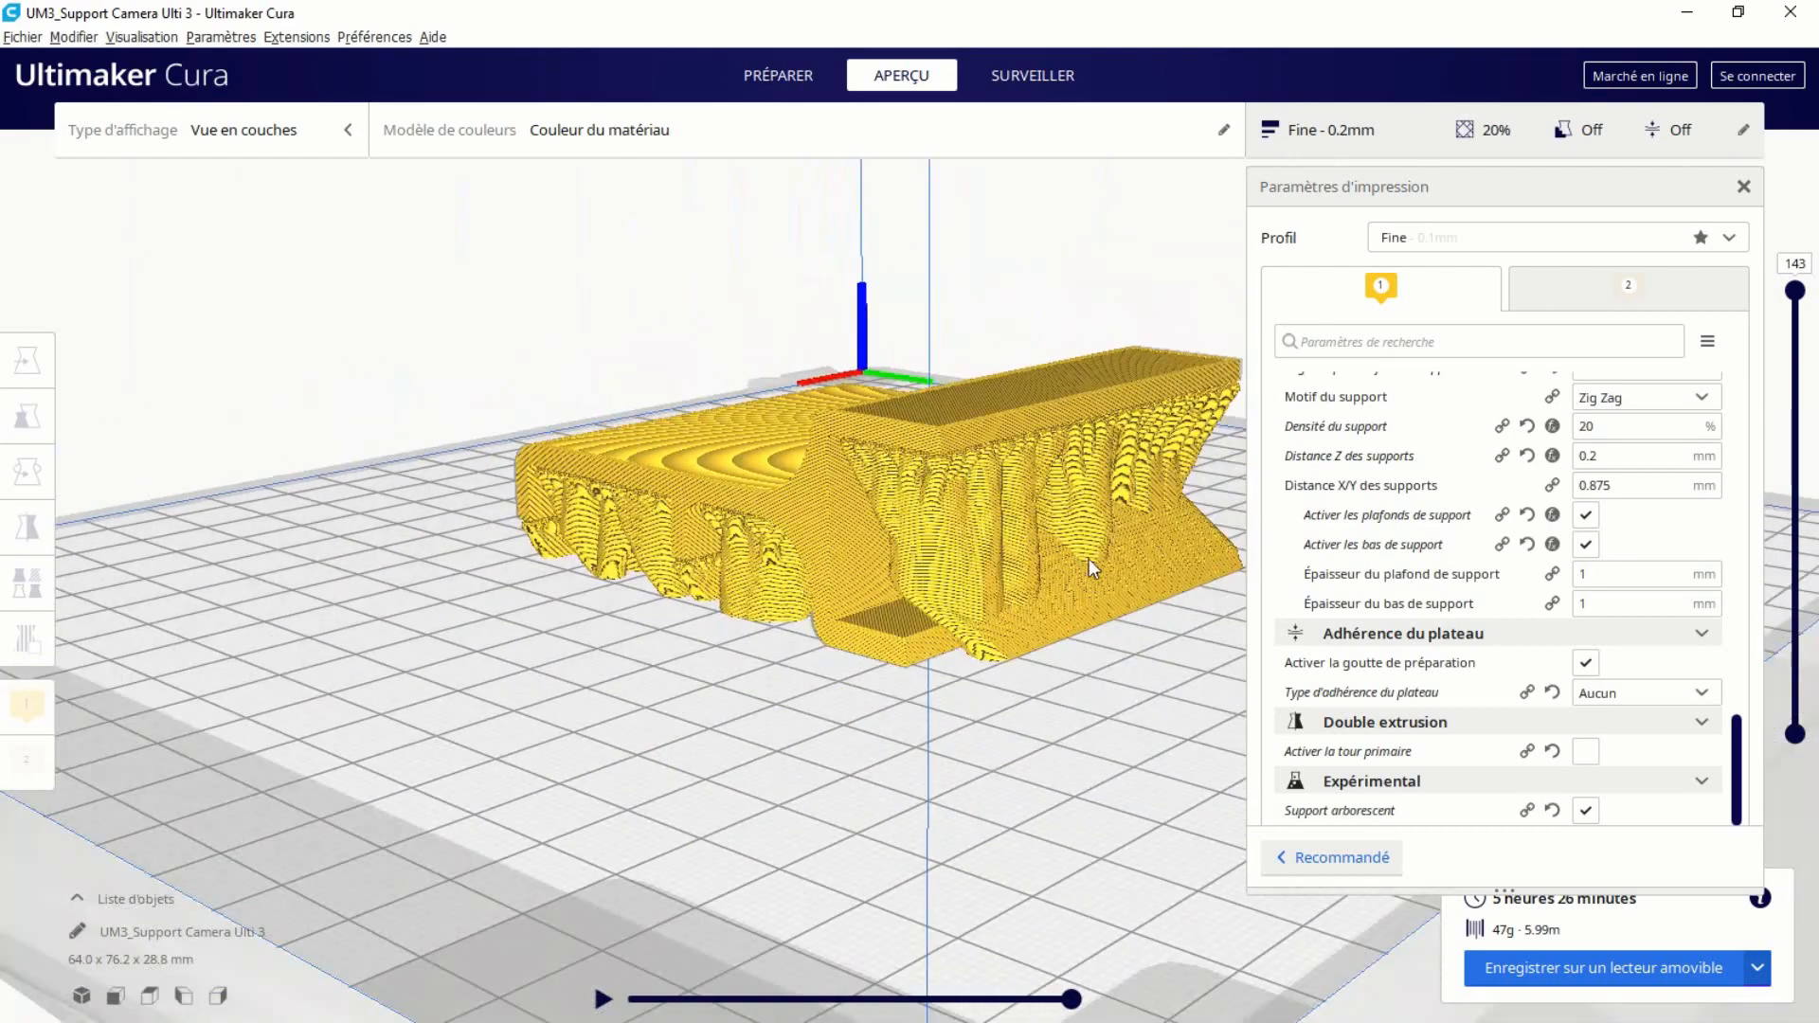
{"action": "right_click_drag", "start_coordinate": [618, 568], "coordinate": [956, 577]}
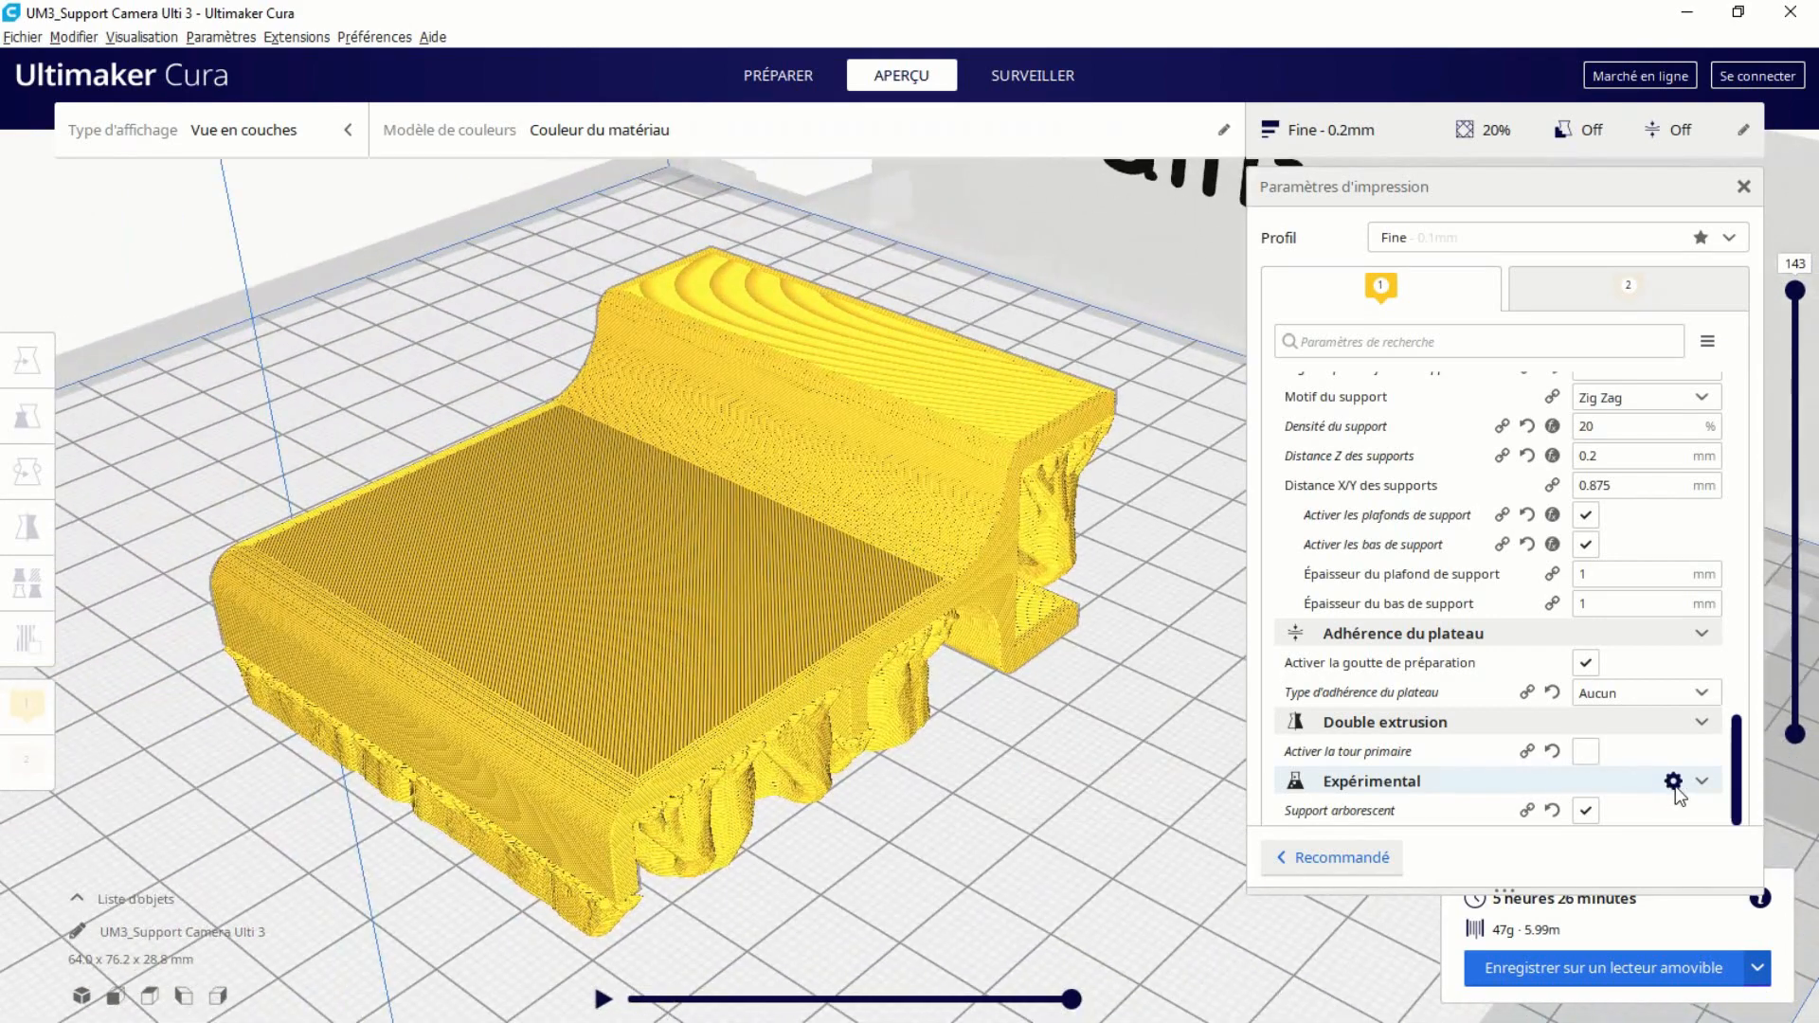
Review the tree support options available under Expérimental in the setting visibility preferences, and close the preferences.
{"action": "left_click", "coordinate": [1676, 781]}
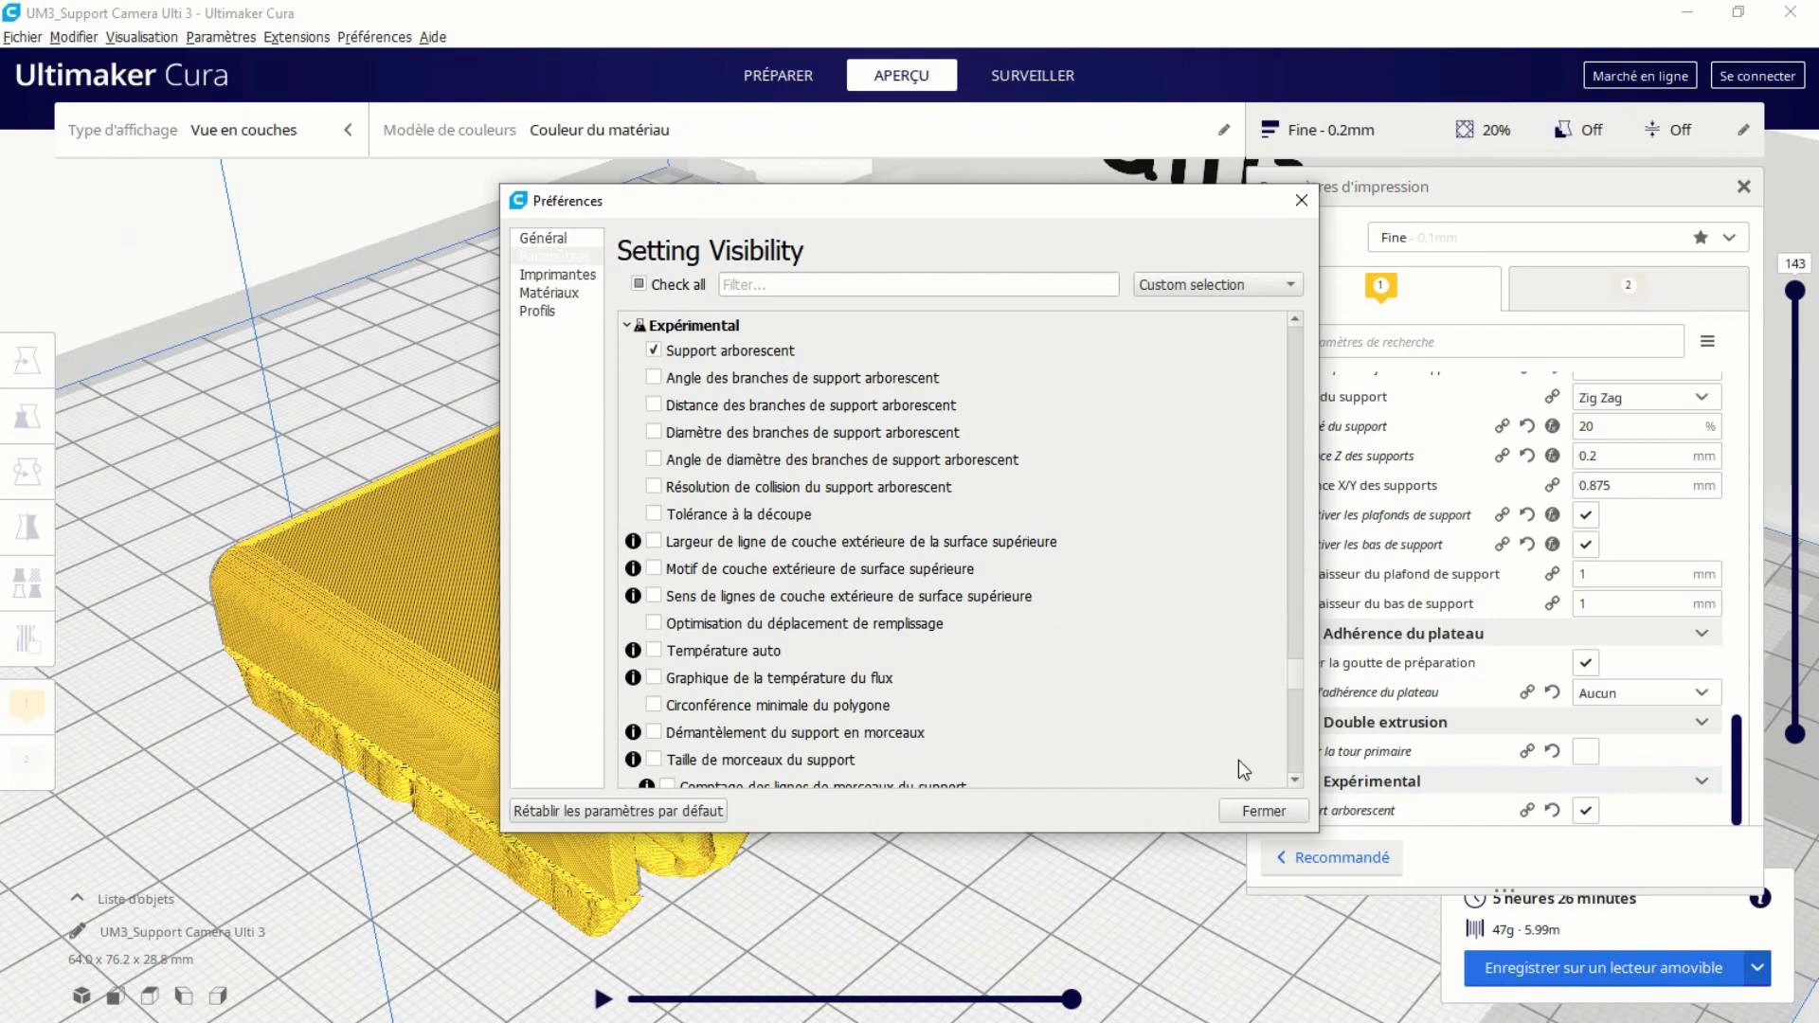
{"action": "left_click", "coordinate": [1254, 811]}
{"action": "scroll", "coordinate": [1140, 554], "scroll_direction": "down", "scroll_amount": 5}
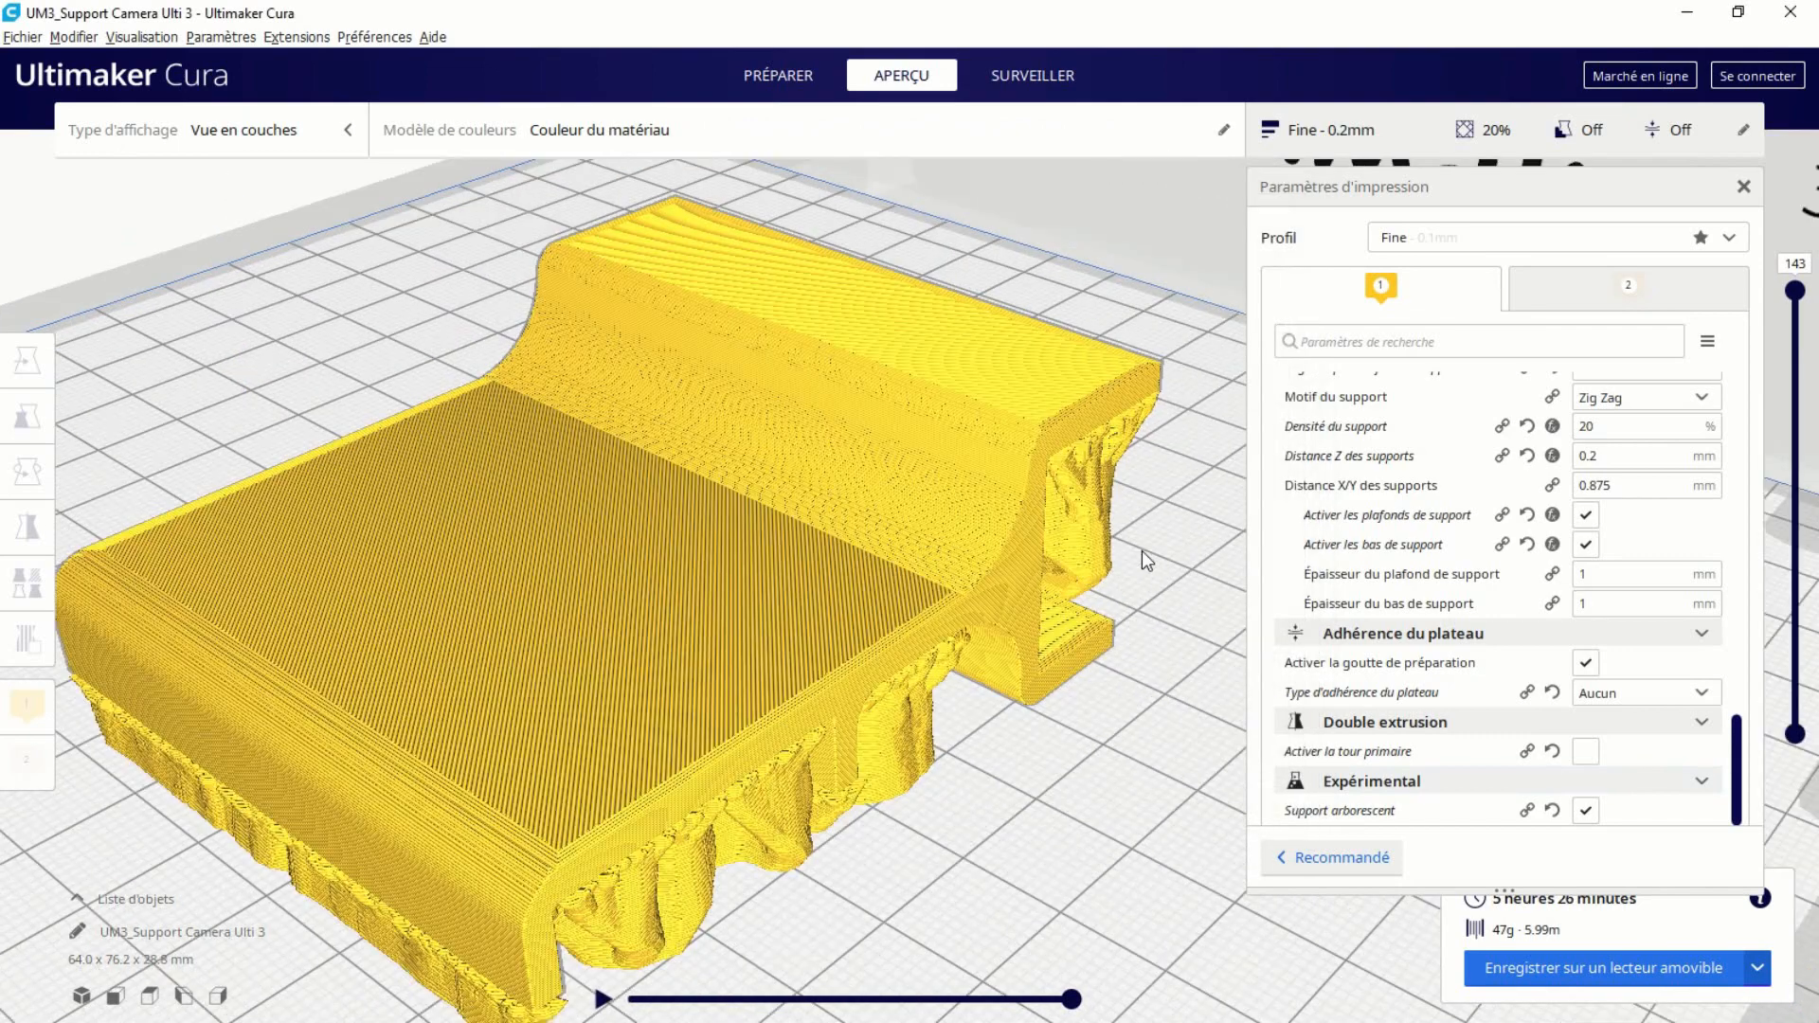